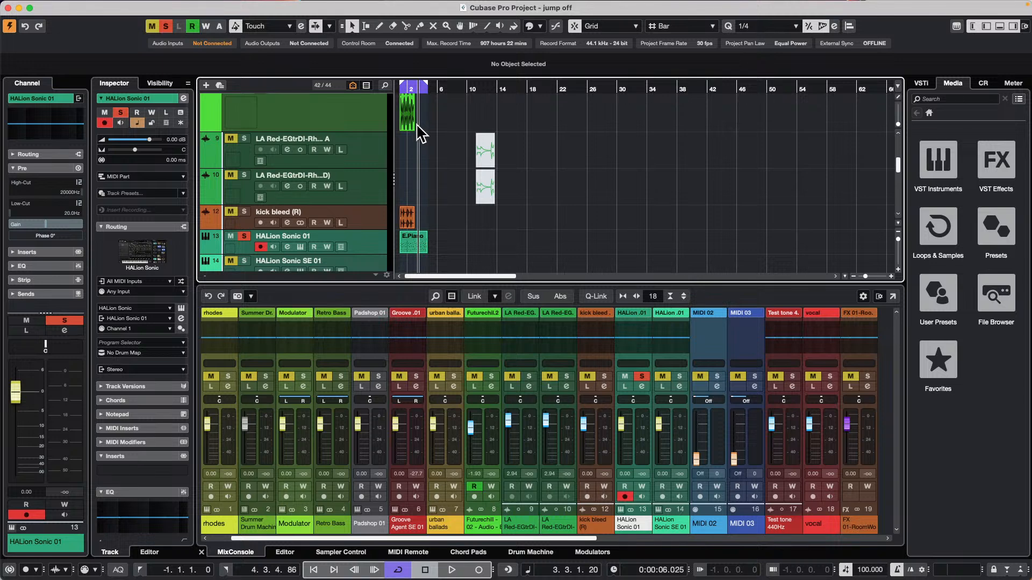
Undo the last move of the E.Piano part on the HALion Sonic 01 track.
key(super+z)
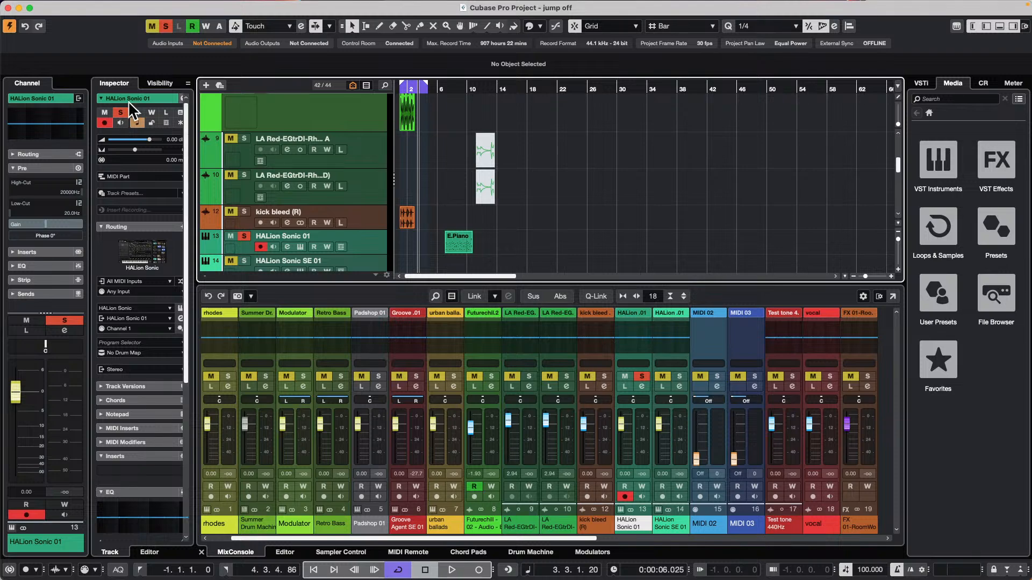
Create a new empty project in the November 26 2024 folder.
click(74, 6)
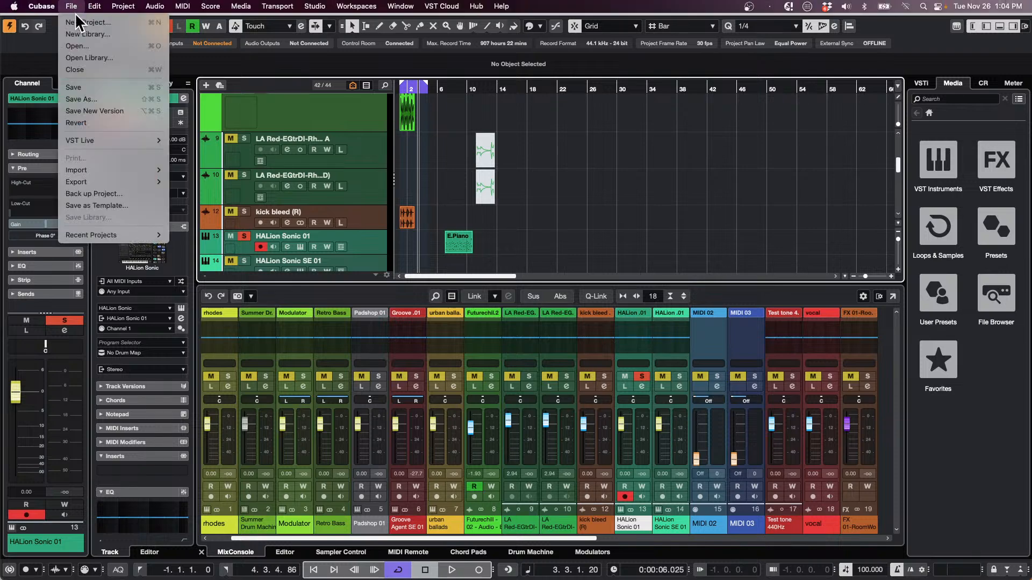
click(75, 18)
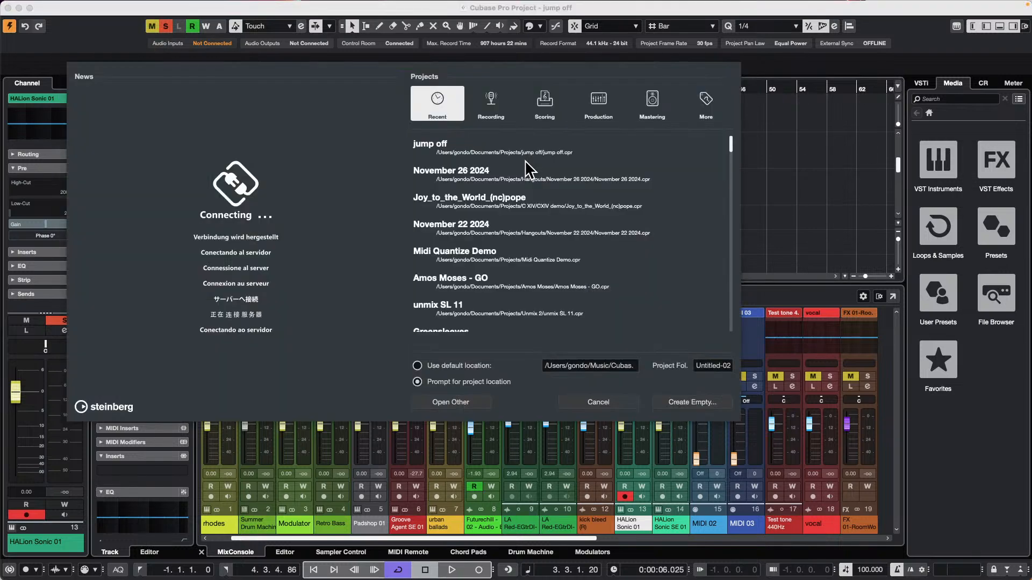
click(697, 411)
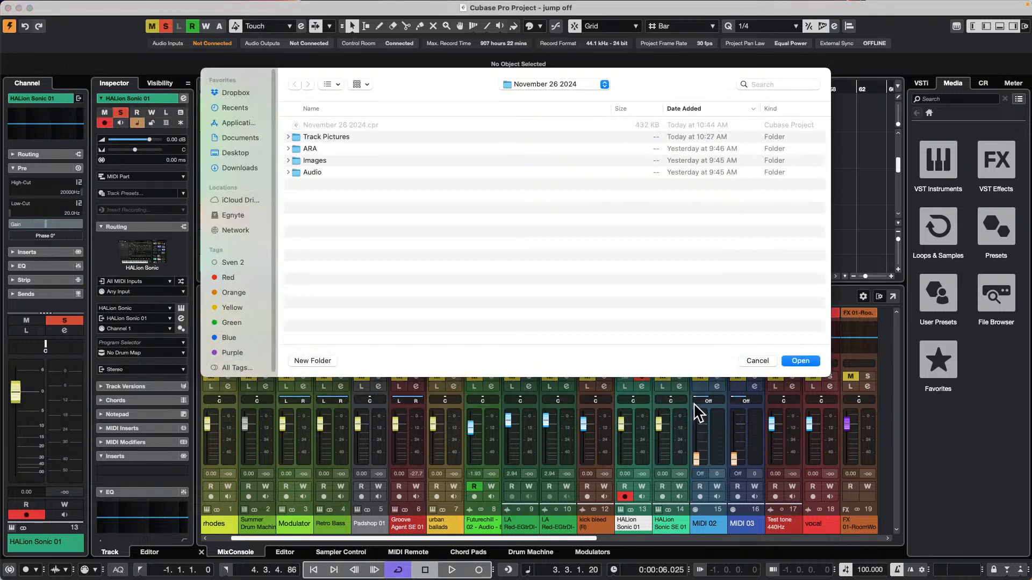
click(803, 361)
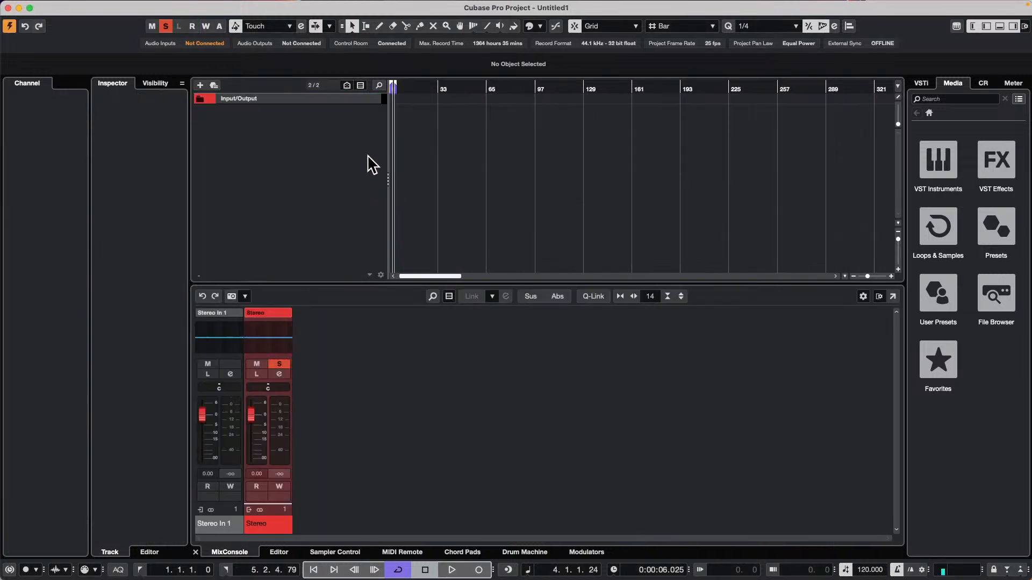
Add one instrument track using HALion Sonic with all MIDI inputs and stereo output.
right_click(295, 141)
click(356, 167)
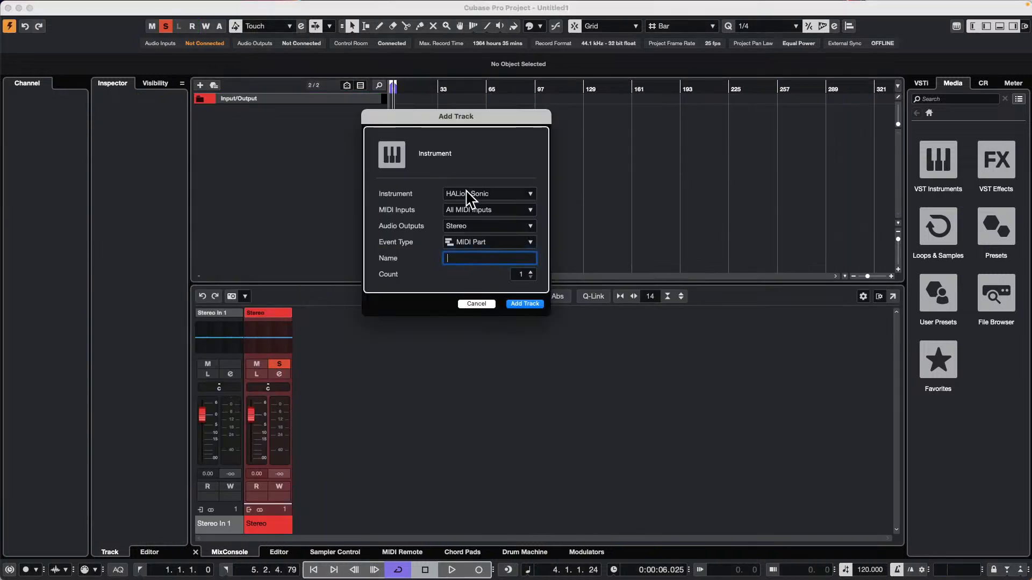
click(536, 304)
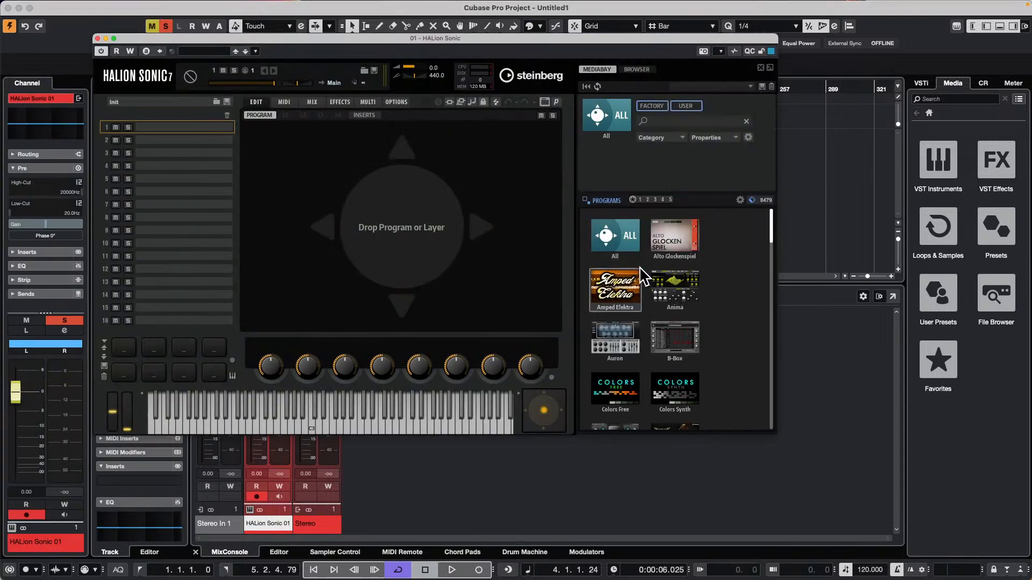
Load the Ballad Times program from Amped Elektra in HALion Sonic, play some notes and close the instrument window.
click(642, 276)
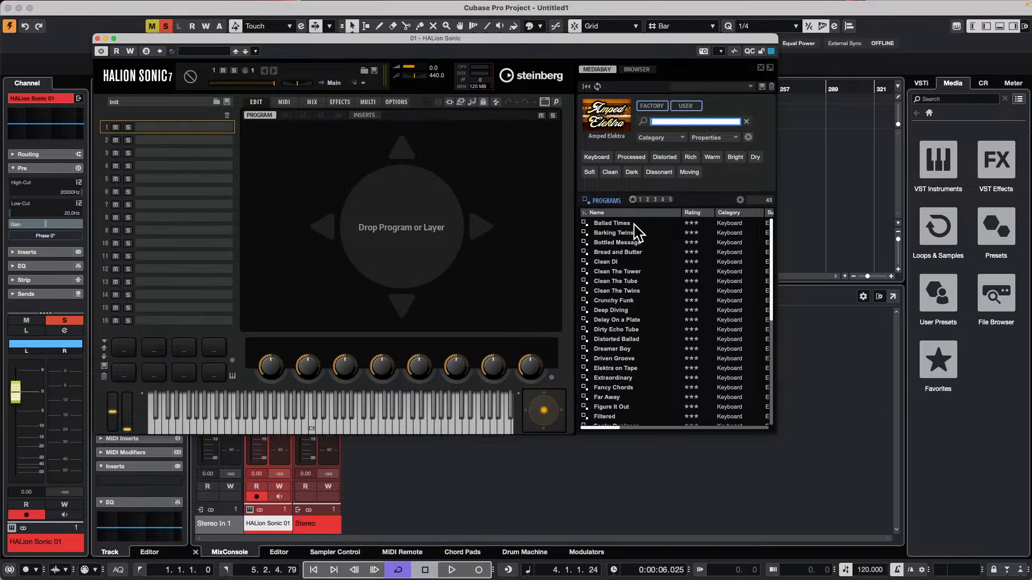
double_click(637, 224)
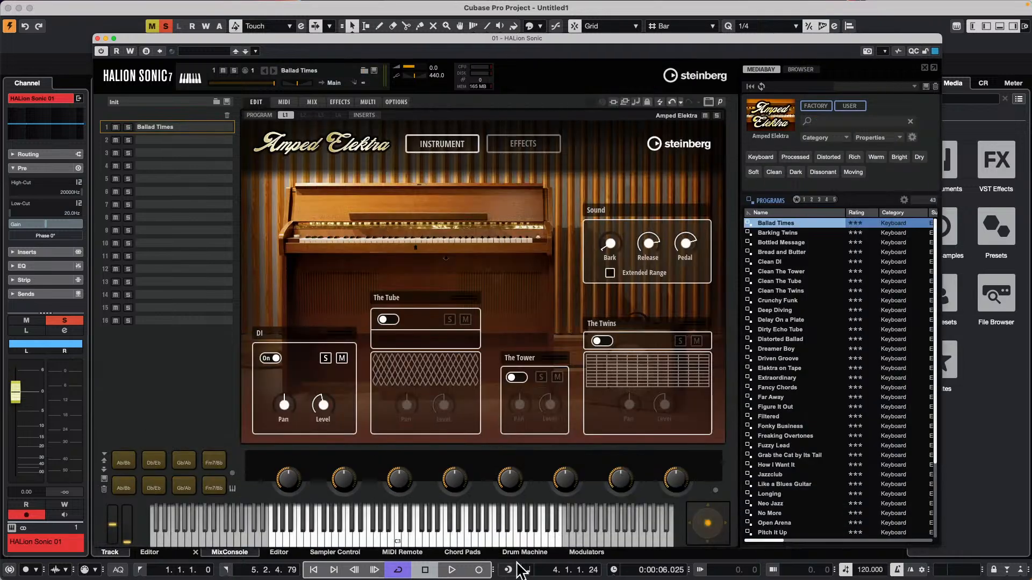
drag(475, 536, 400, 529)
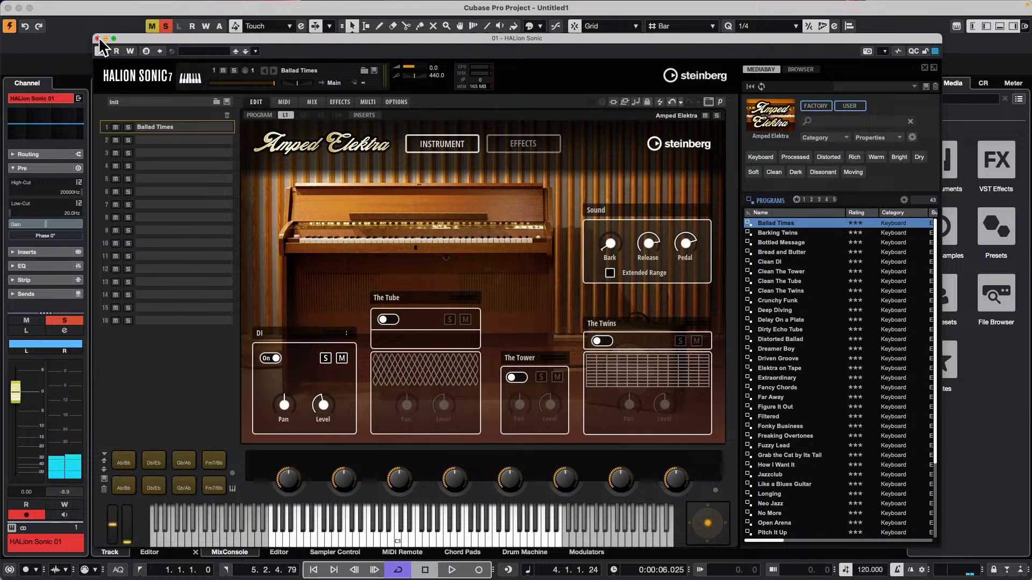
click(97, 39)
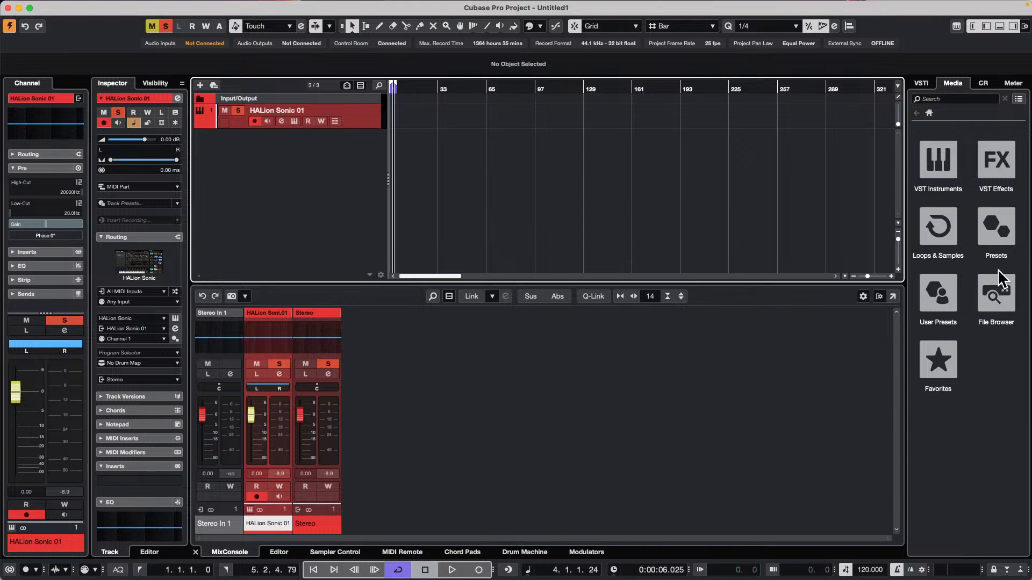
Browse to the Desktop folder in the File Browser and preview the arhoads MIDI file.
click(997, 287)
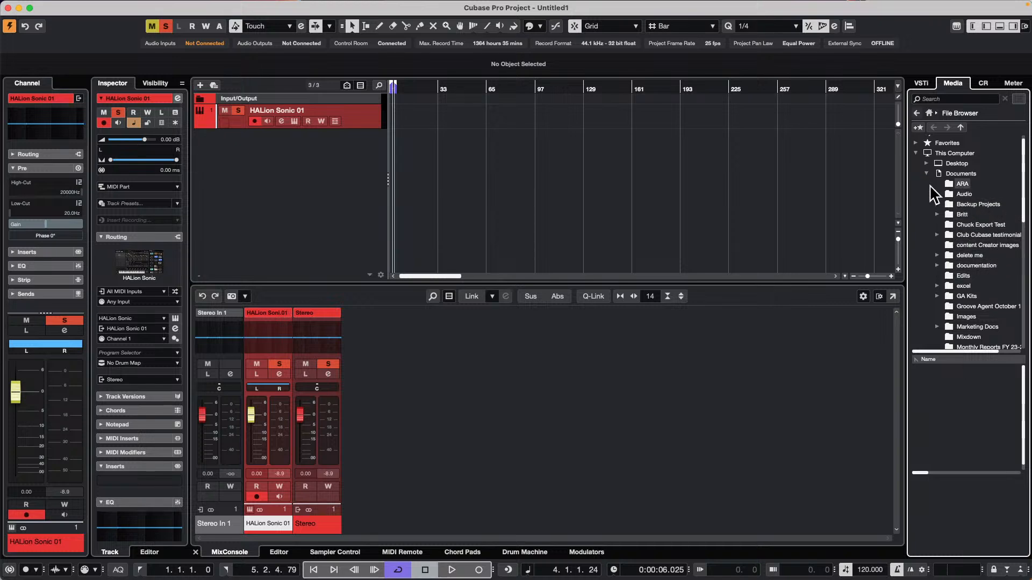
click(960, 162)
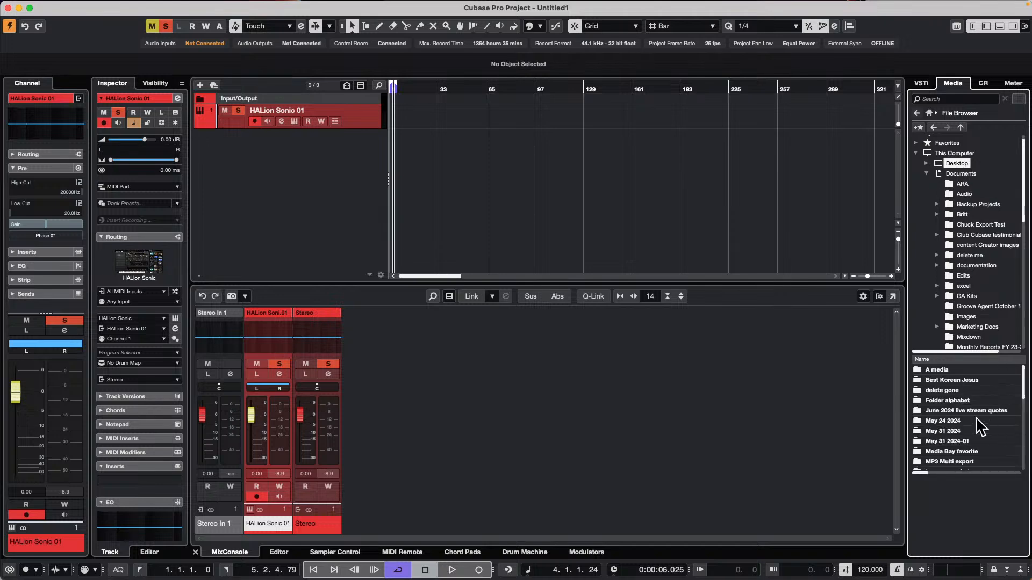
scroll(975, 419, down, 5)
scroll(975, 419, up, 5)
scroll(971, 420, down, 5)
scroll(969, 410, up, 5)
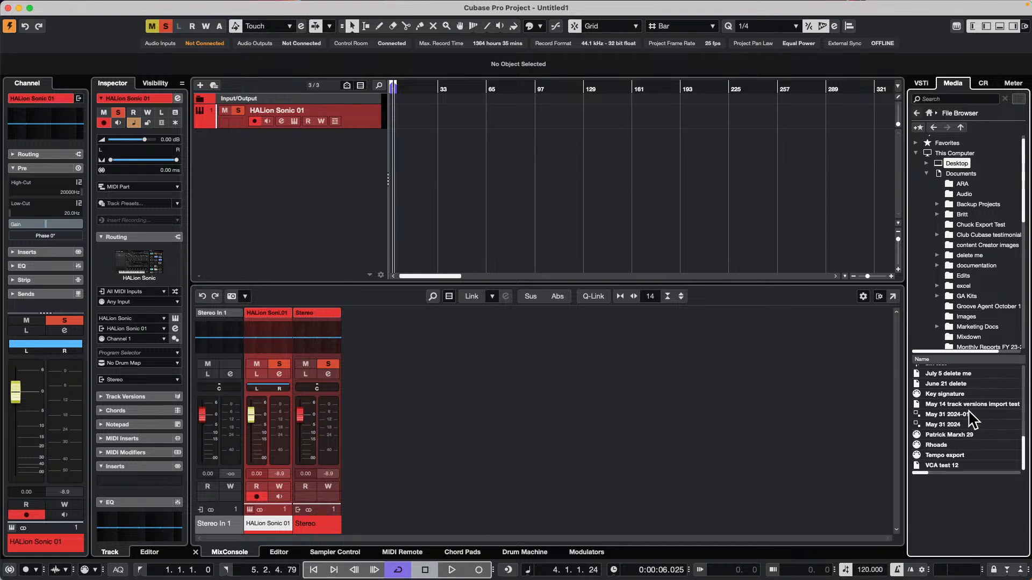
scroll(973, 419, down, 3)
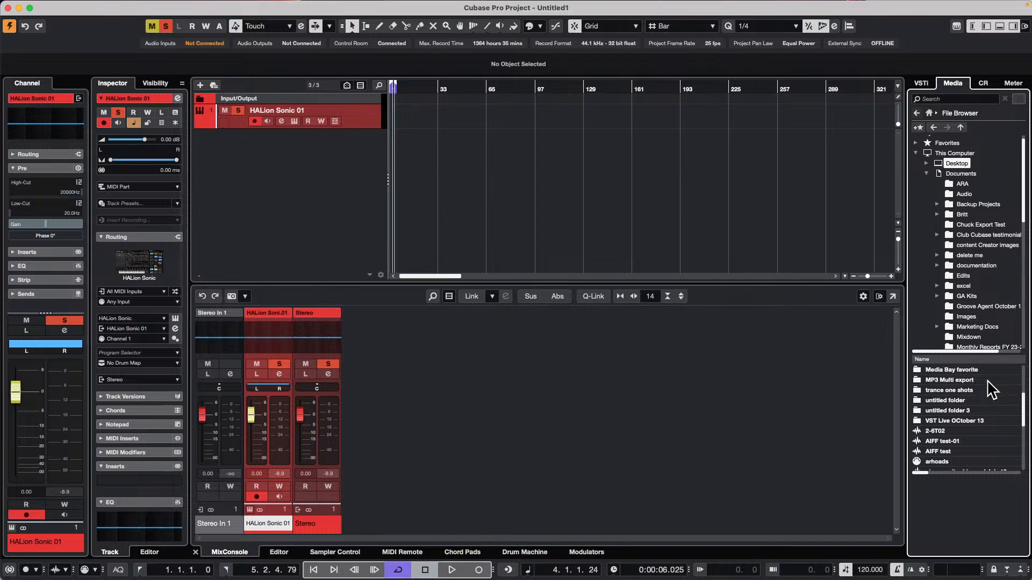
scroll(981, 383, down, 4)
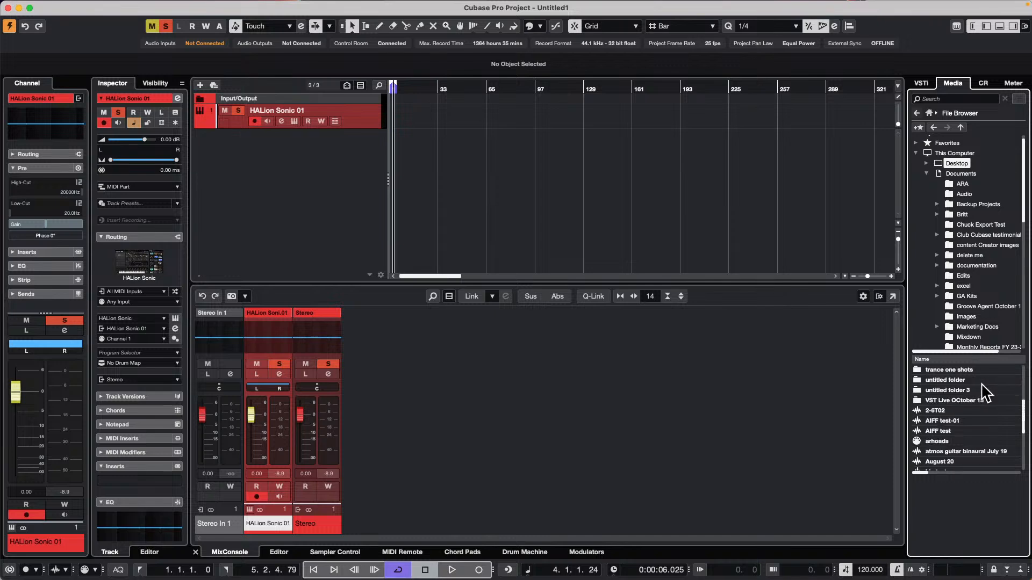
scroll(981, 383, down, 2)
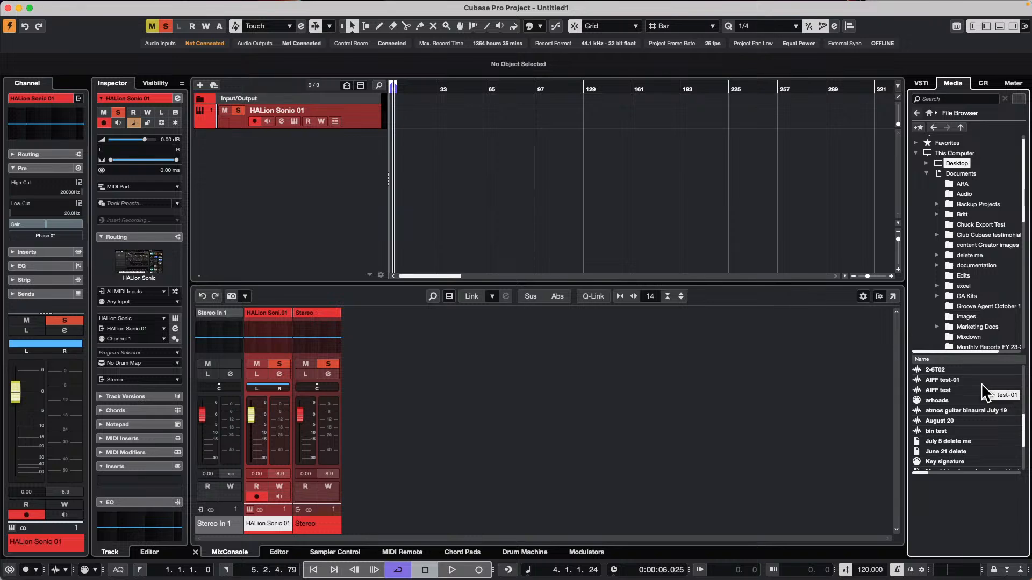
click(952, 407)
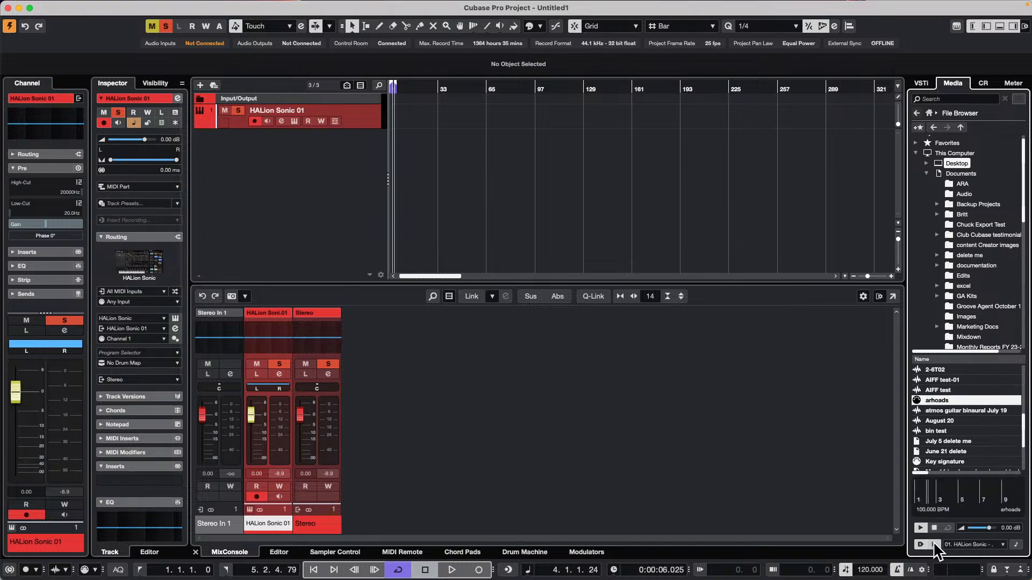
Choose 01. HALion Sonic - MIDI as the preview output, listen to arhoads while browsing the file list, and stop playback.
click(971, 543)
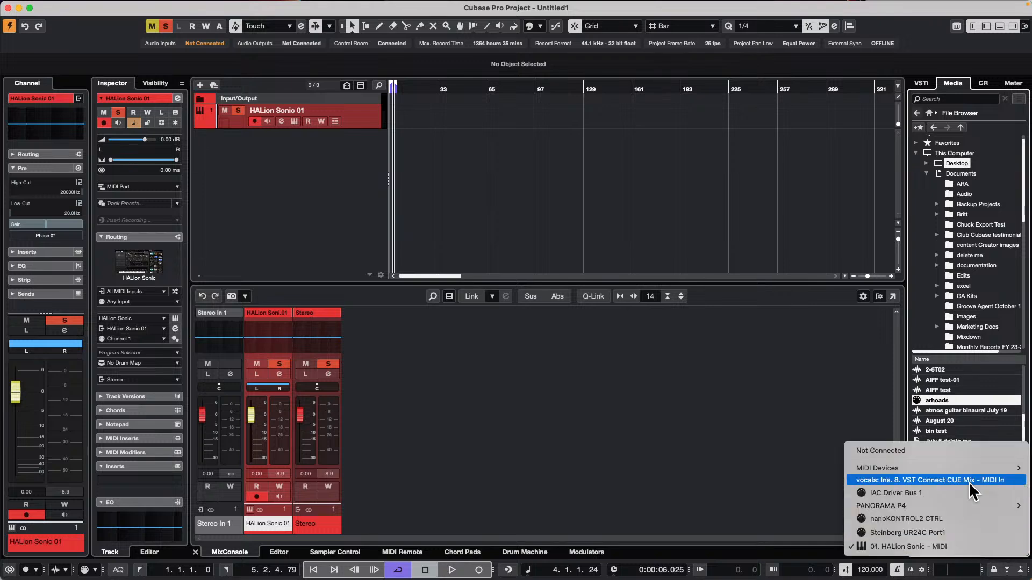
click(955, 545)
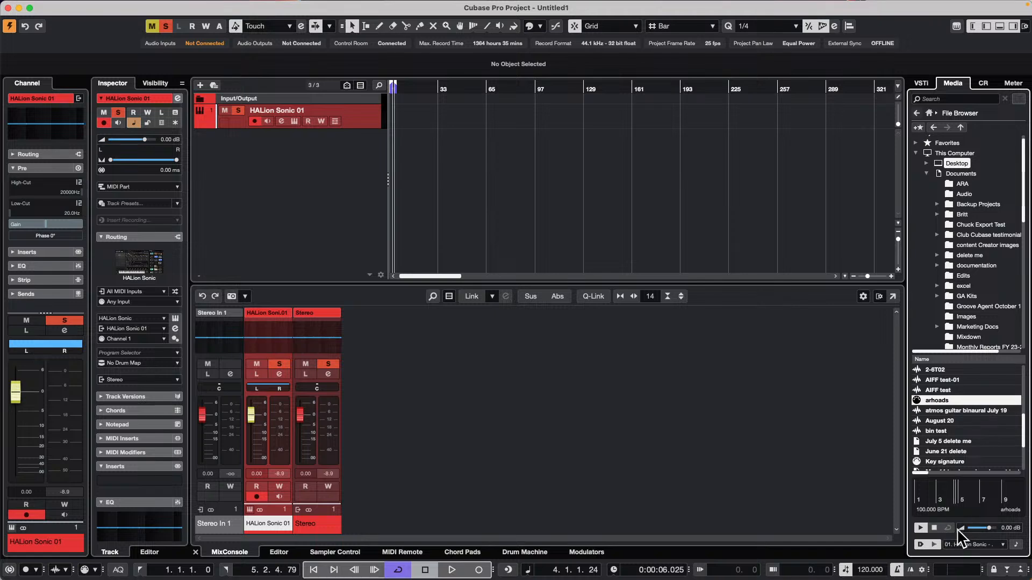
scroll(978, 430, down, 3)
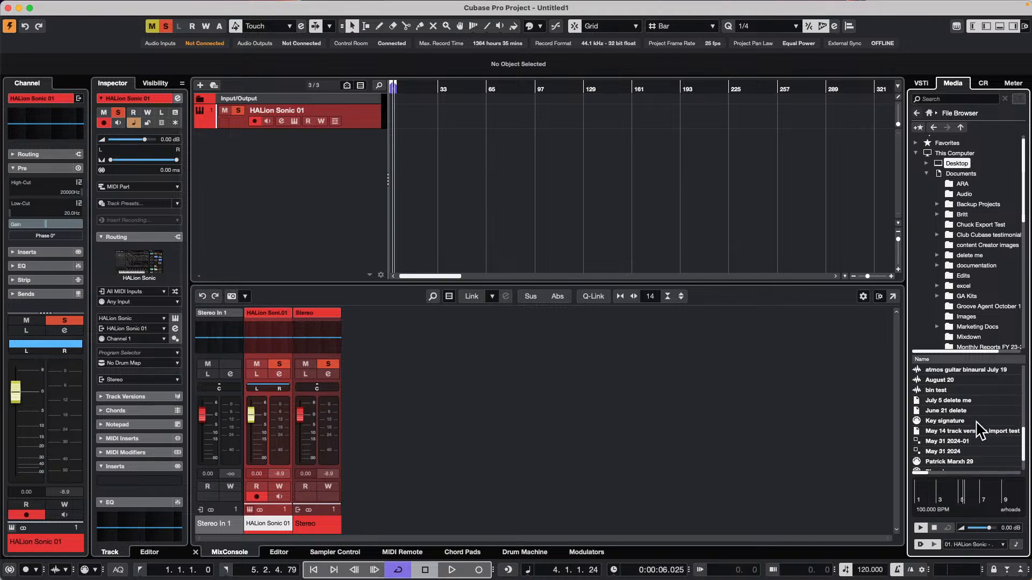
scroll(978, 430, down, 3)
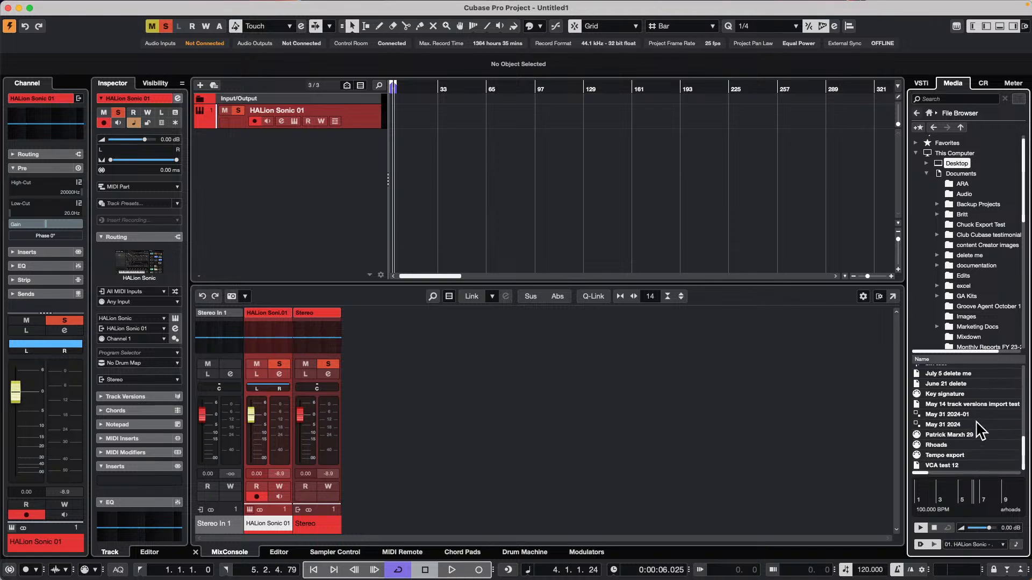
scroll(978, 430, up, 15)
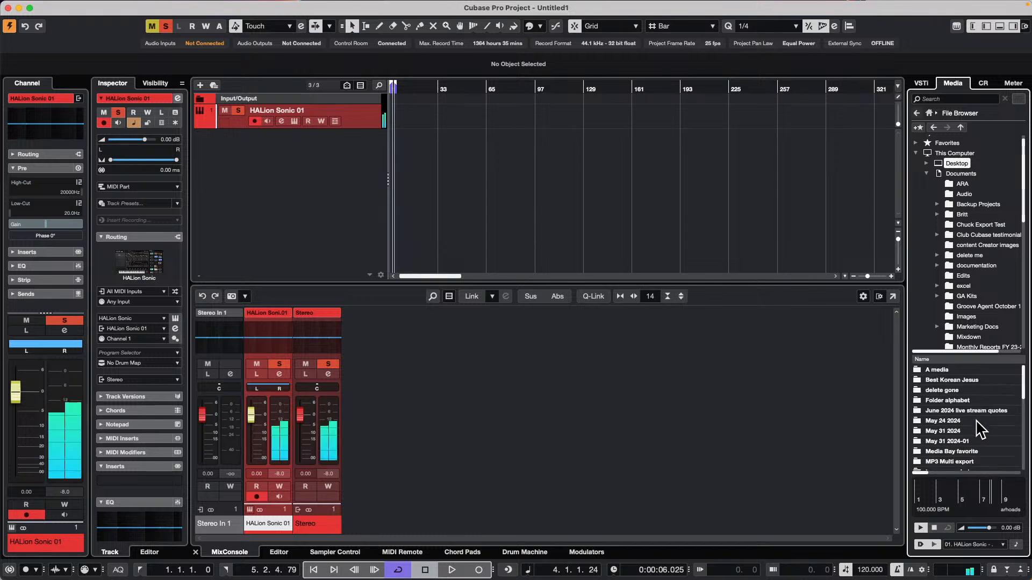
click(933, 526)
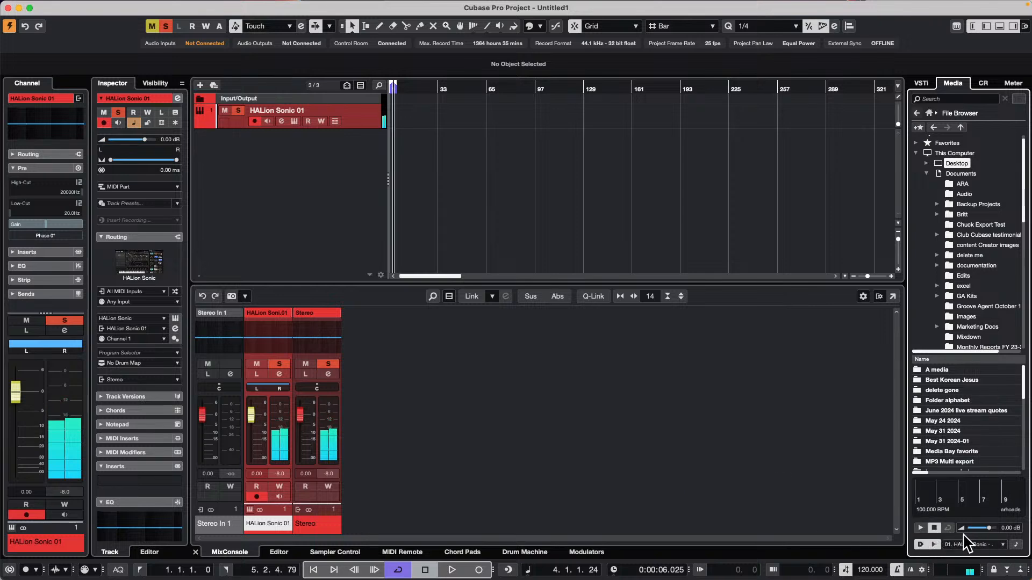
Review the MIDI outputs offered for the file preview, leaving 01. HALion Sonic - MIDI selected.
click(1027, 576)
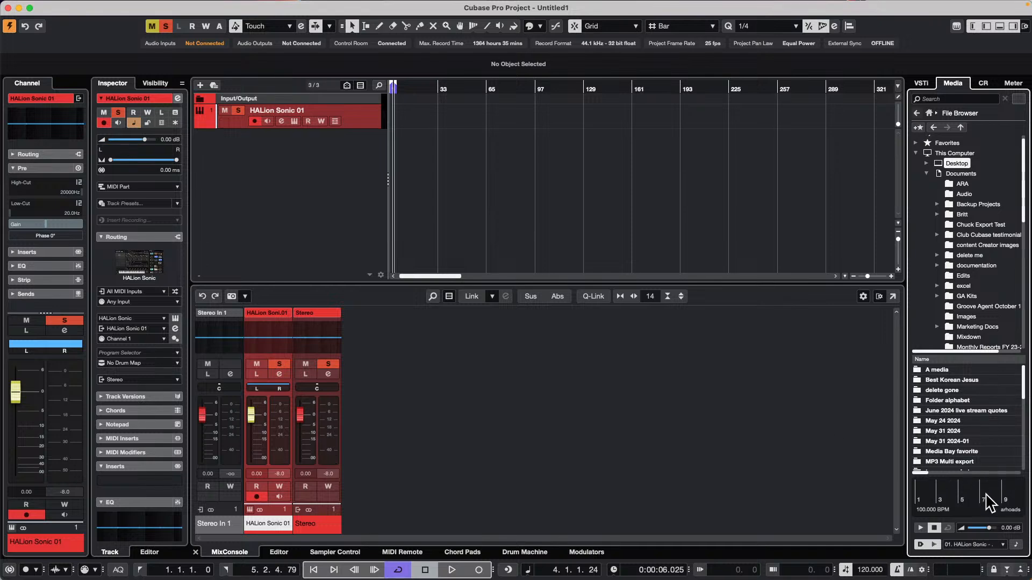
click(983, 545)
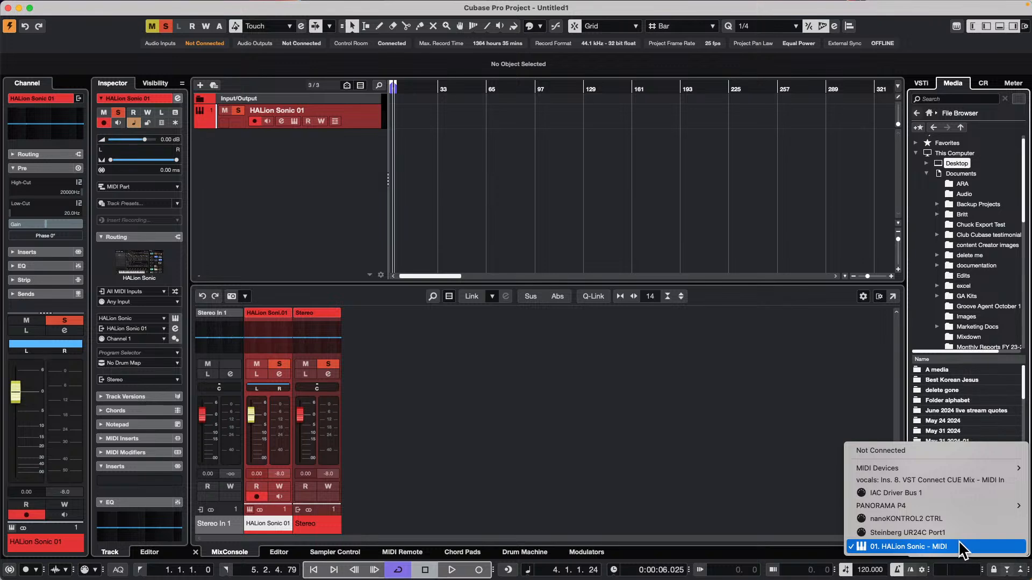
click(932, 551)
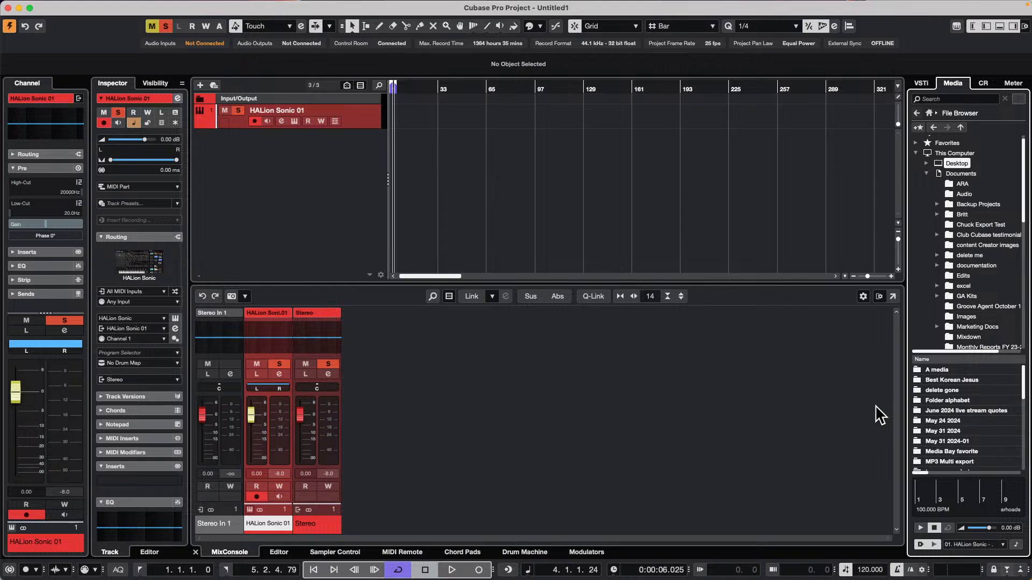
click(975, 543)
click(755, 383)
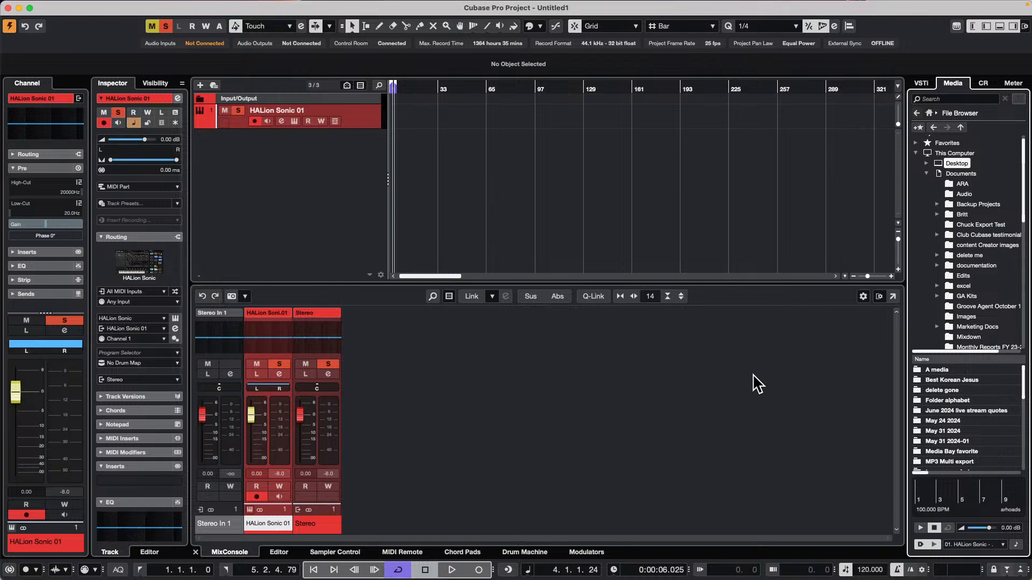
Close the Untitled1 project and activate the jump off project.
click(8, 7)
click(507, 196)
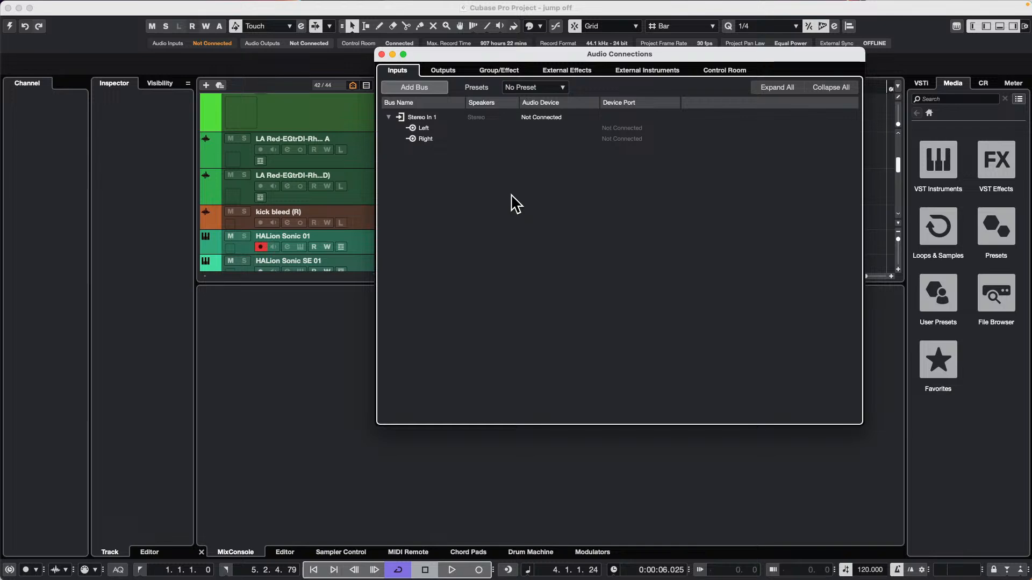
click(9, 27)
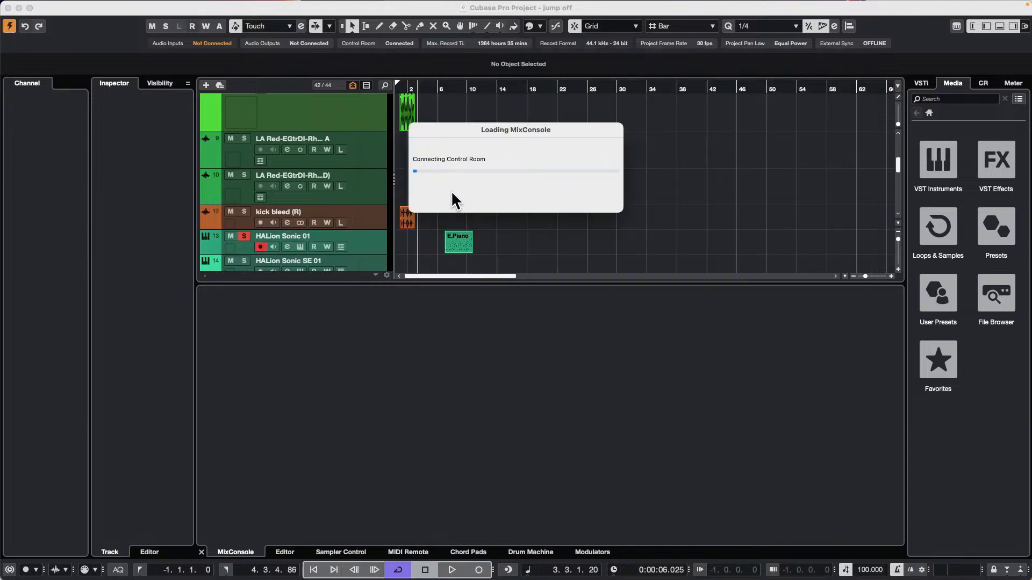
Find the Groove Agent SE 01 track in the track list and select it.
scroll(430, 176, down, 5)
scroll(430, 175, up, 4)
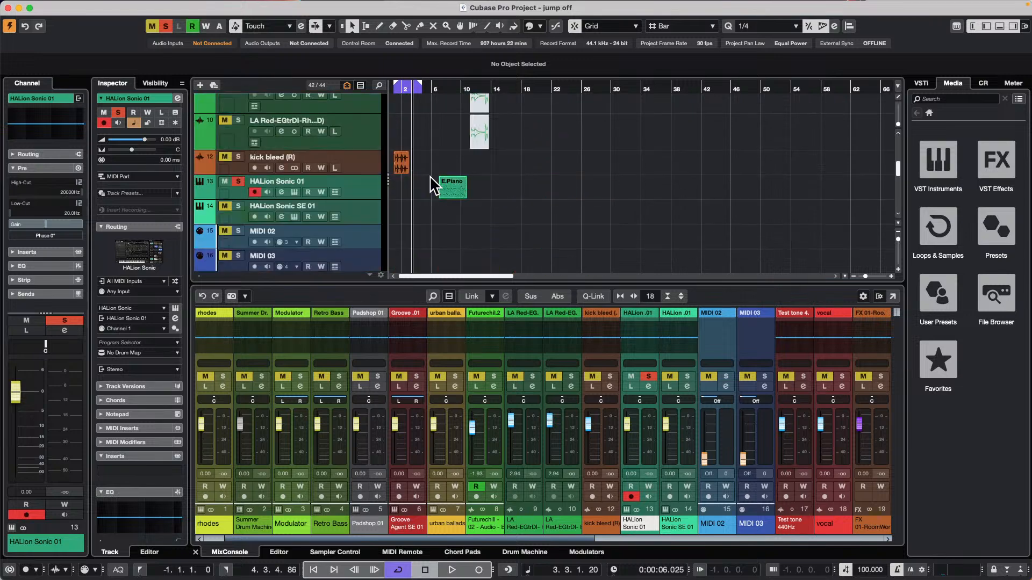
scroll(430, 175, up, 1)
scroll(430, 175, up, 10)
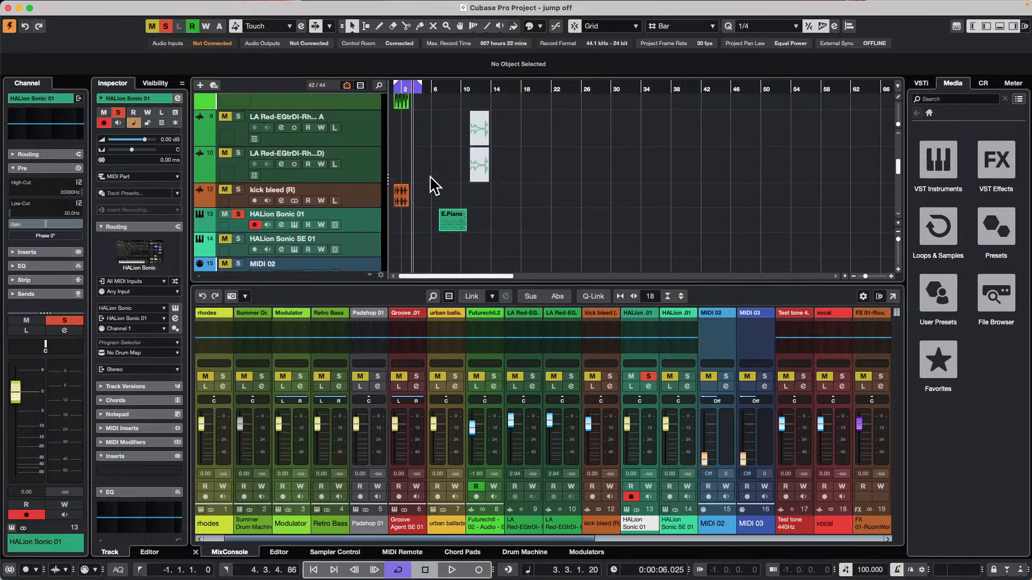
scroll(429, 176, down, 1)
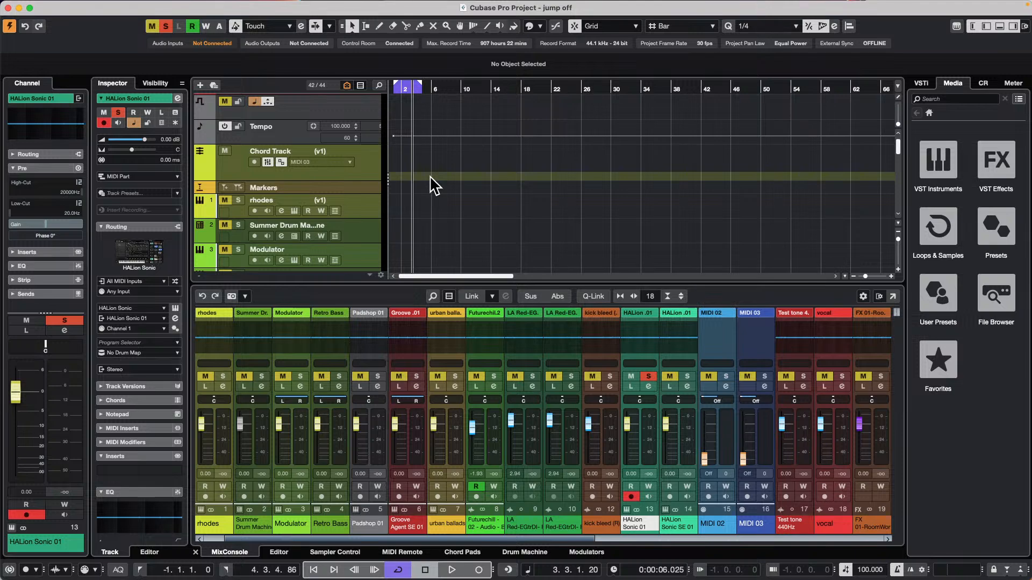
scroll(434, 186, down, 5)
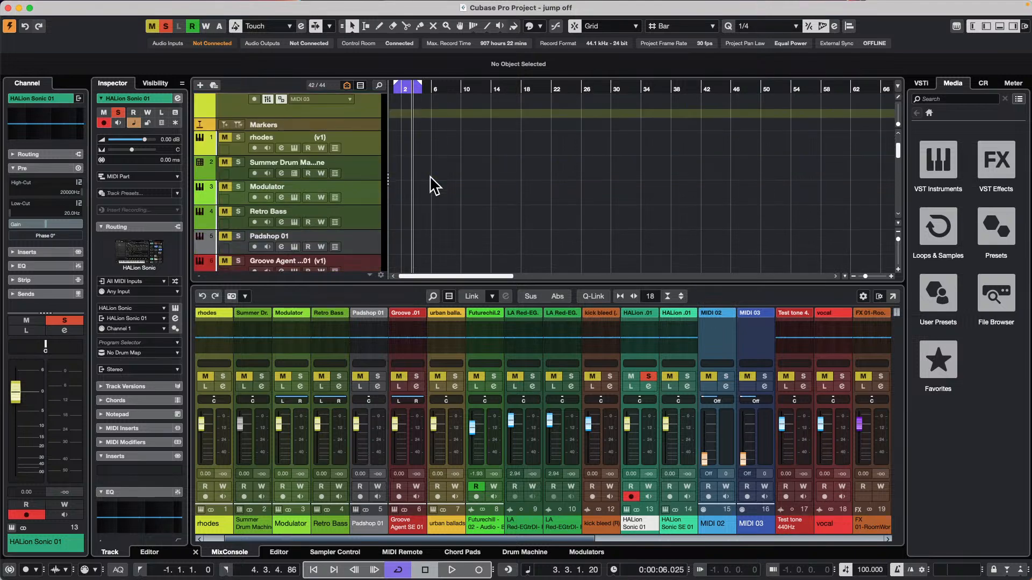
scroll(387, 208, down, 6)
click(376, 208)
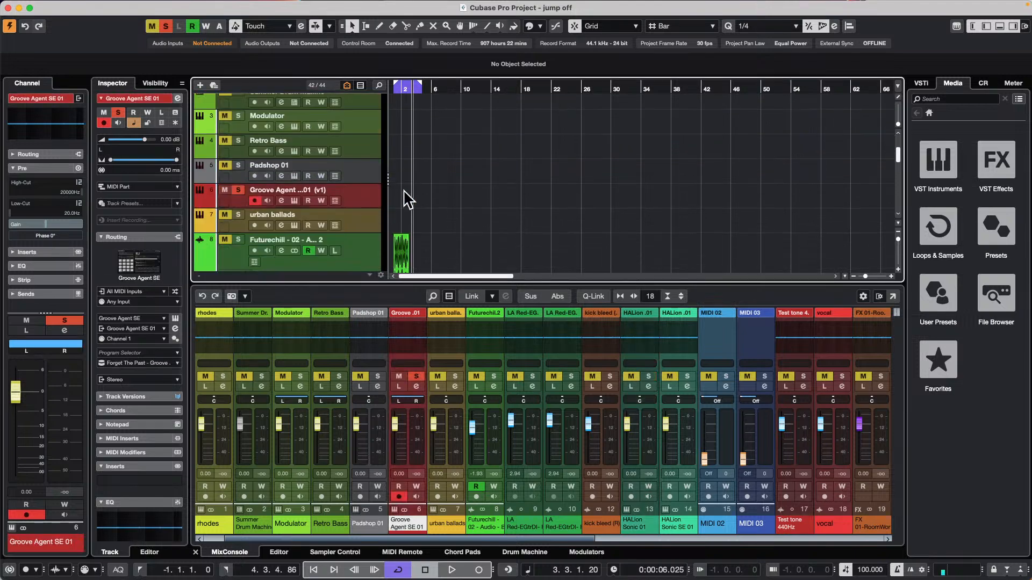
Switch the Groove Agent SE 01 track to version v2 and open its MIDI part in the List Editor.
click(324, 191)
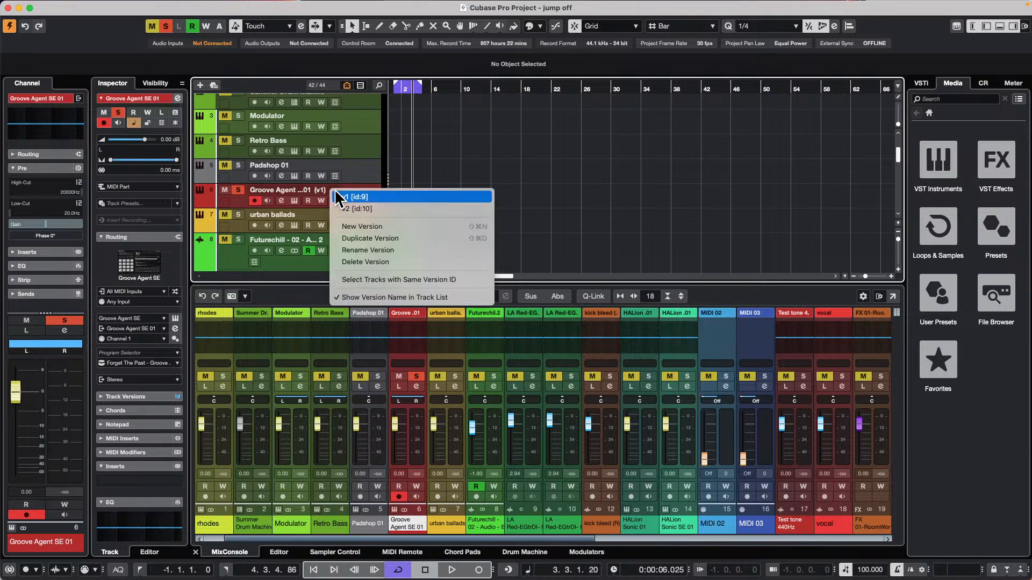
click(369, 209)
click(407, 203)
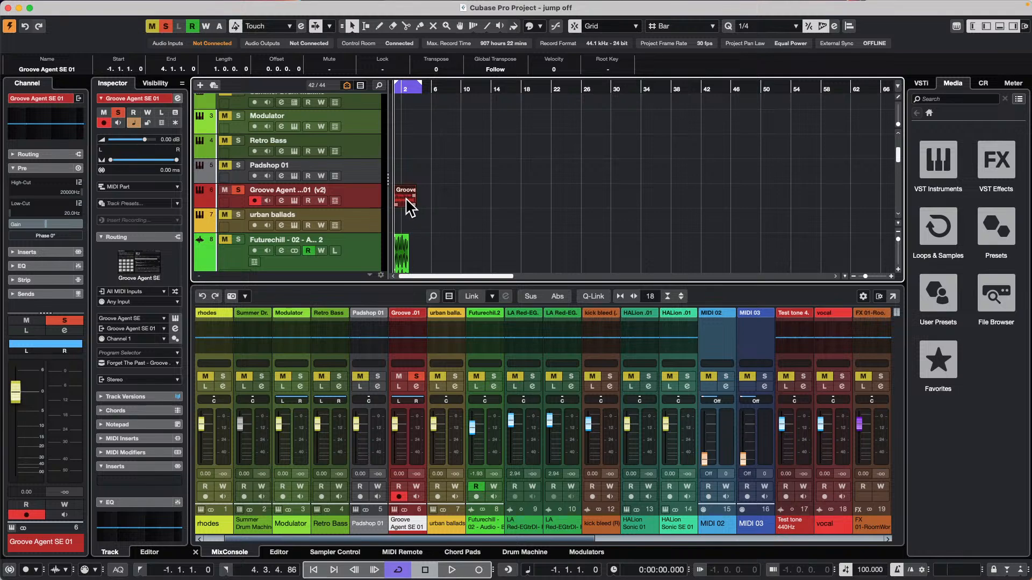
click(182, 6)
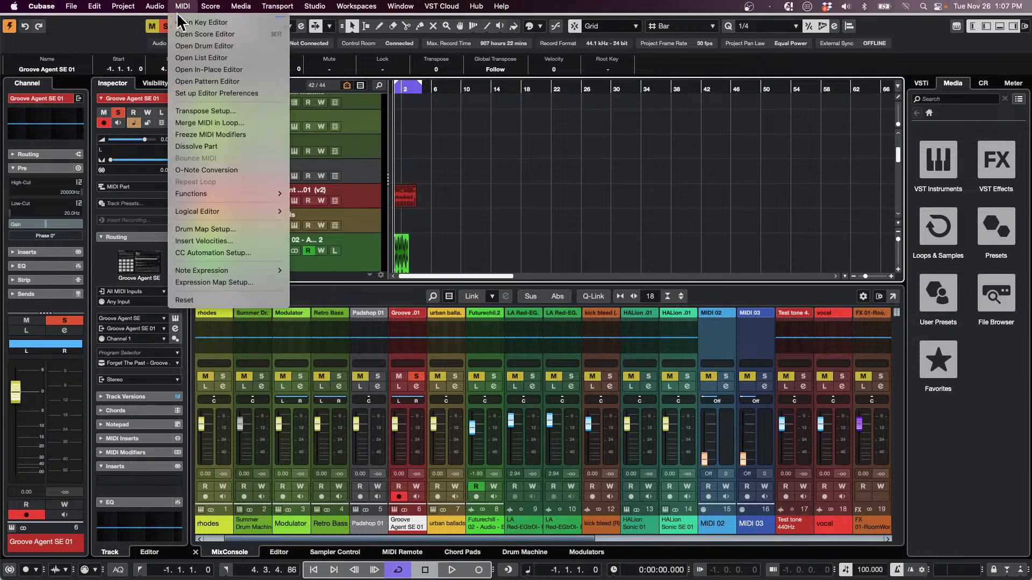
click(207, 57)
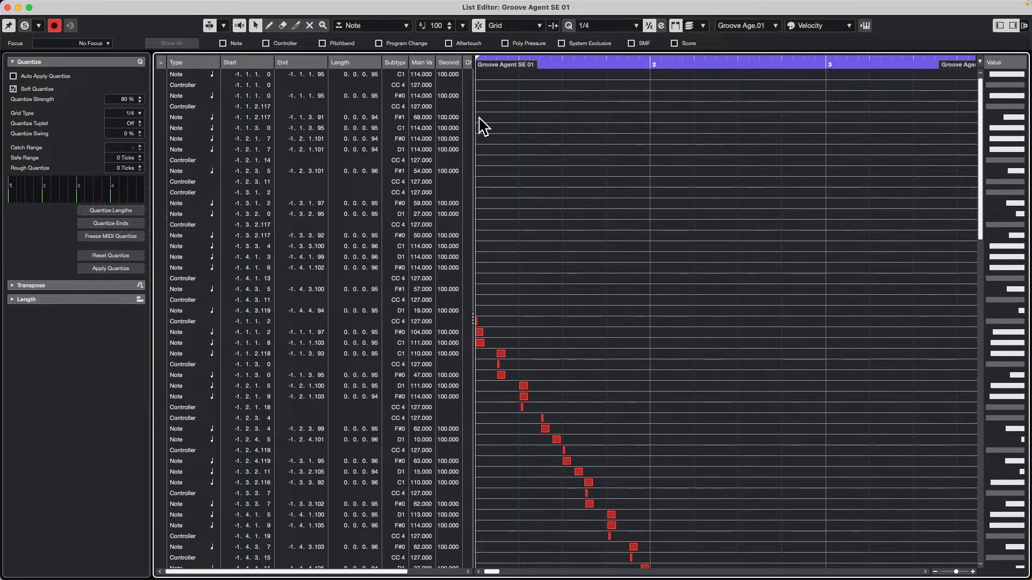
Hide the List Editor's Filters line through the window layout setup and show it again.
click(182, 151)
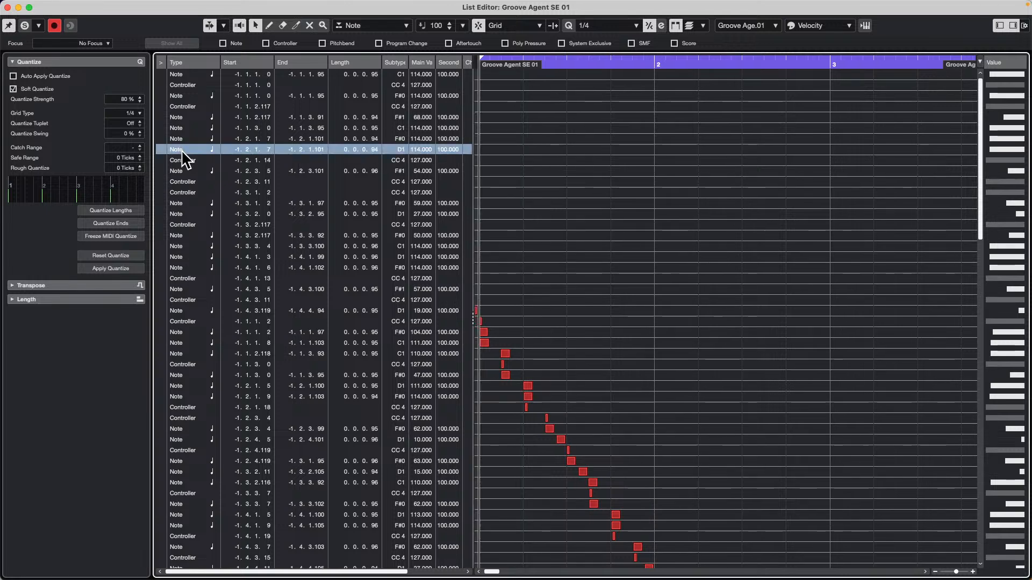
click(555, 62)
drag(554, 63, 380, 64)
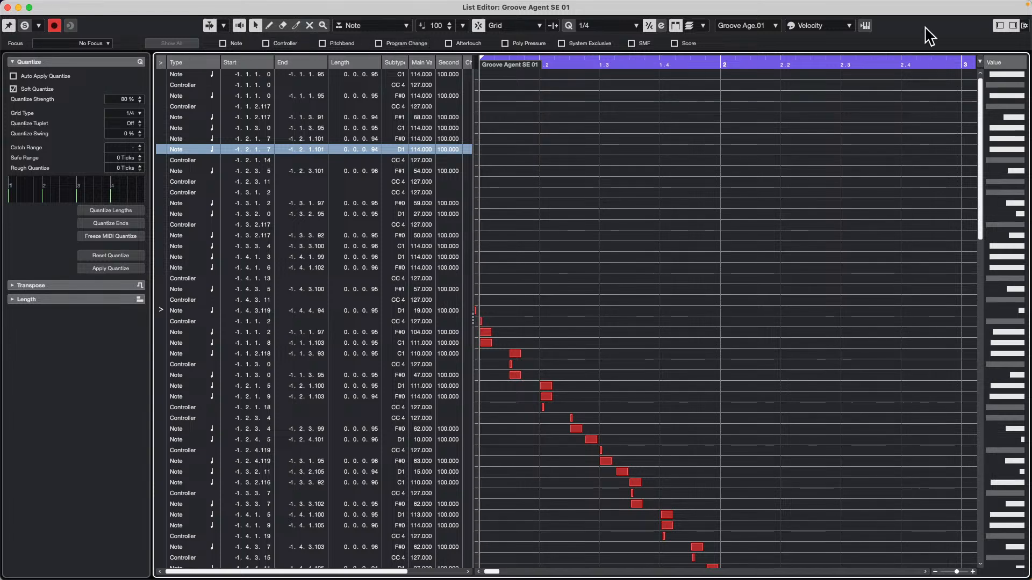
click(1024, 26)
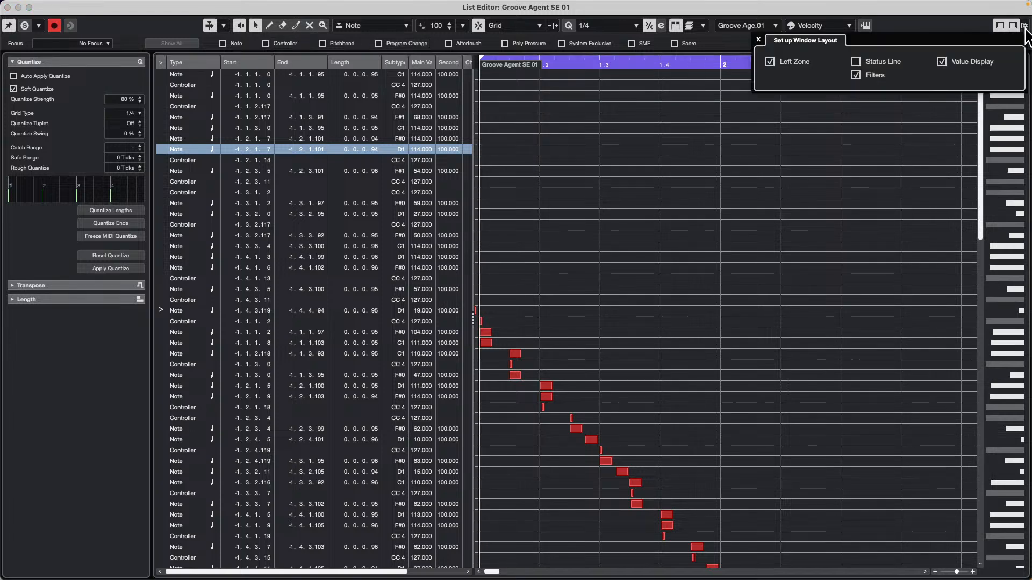
click(856, 75)
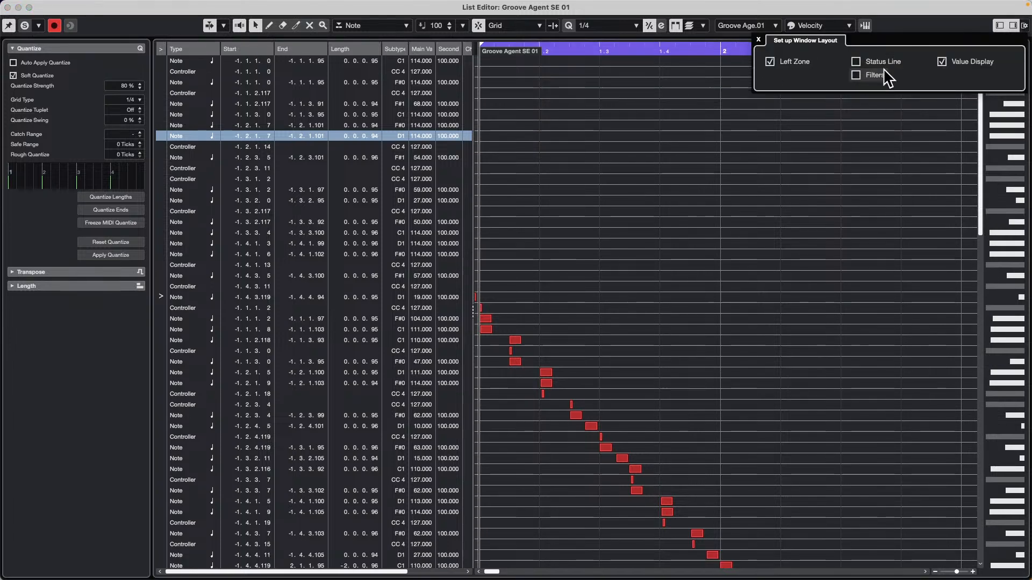
click(860, 75)
click(927, 33)
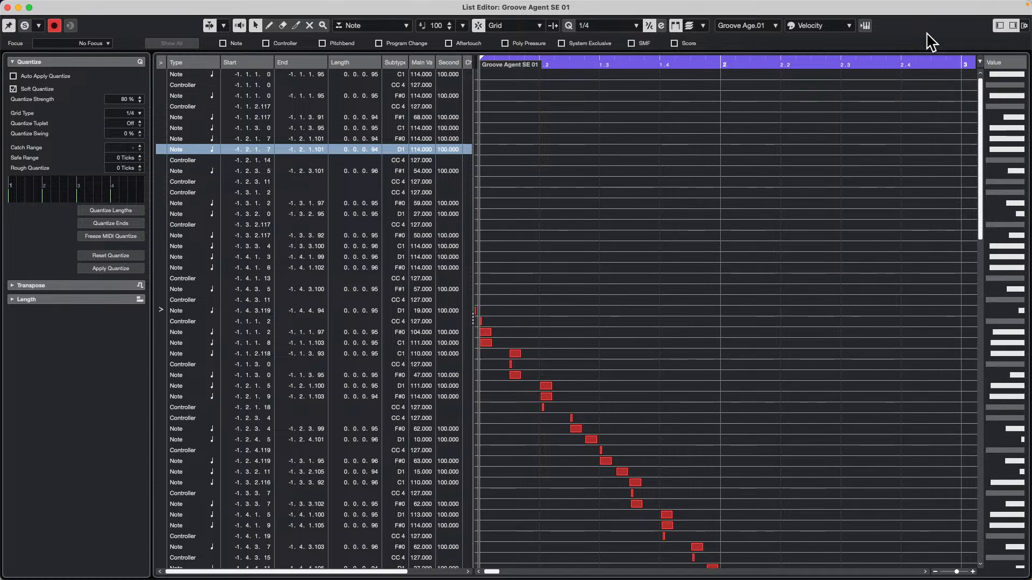
click(1025, 27)
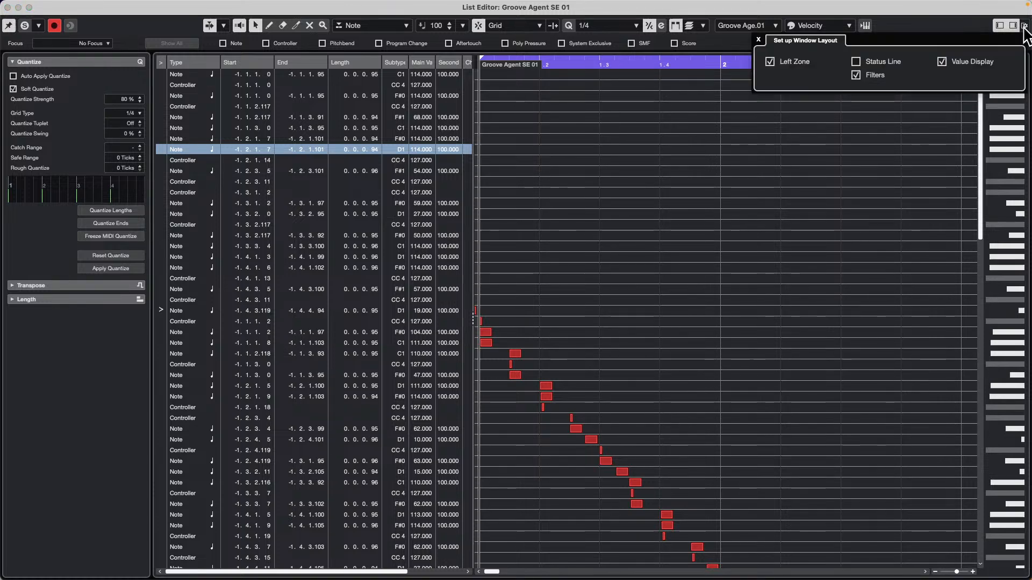
click(679, 106)
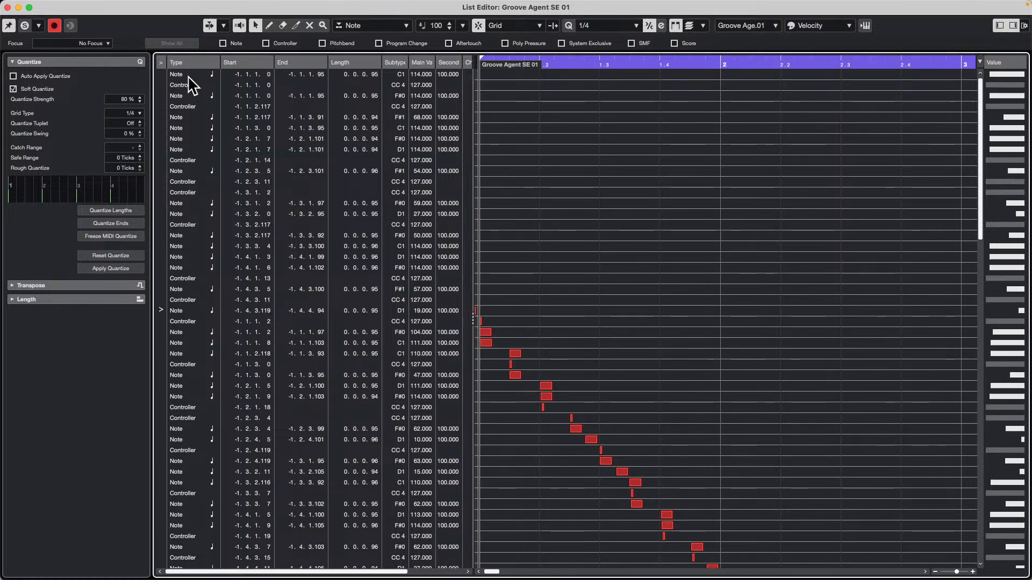
Select the D1 note at -1.2.1.7, focus the event list on Event Types and Subtype, and restore No Focus.
click(107, 42)
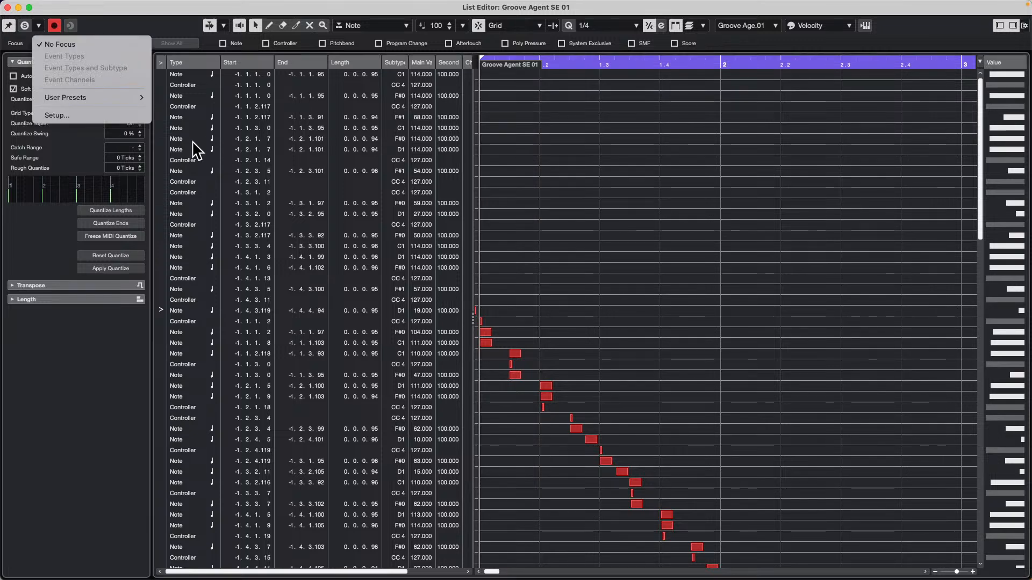
click(321, 156)
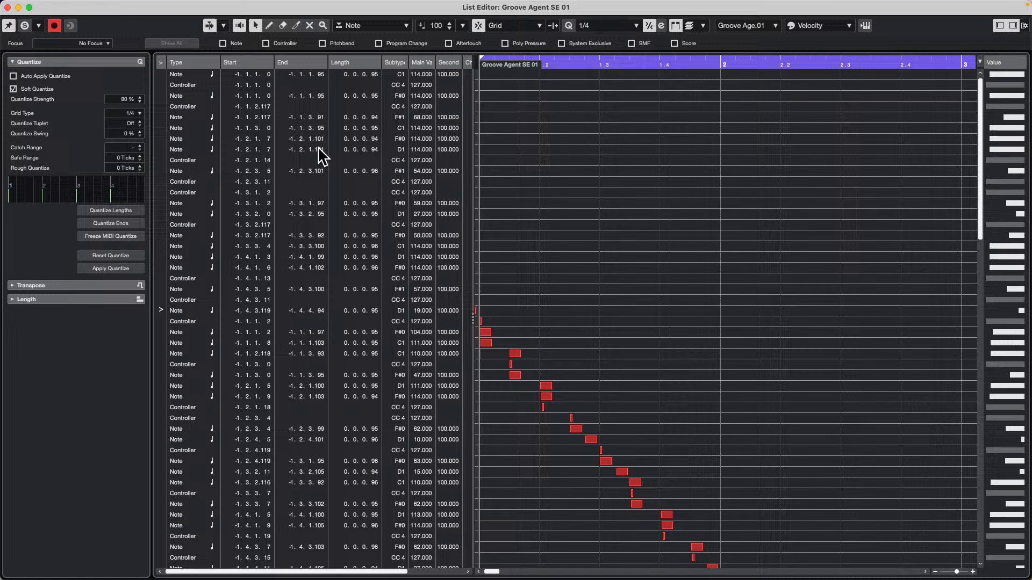
click(179, 149)
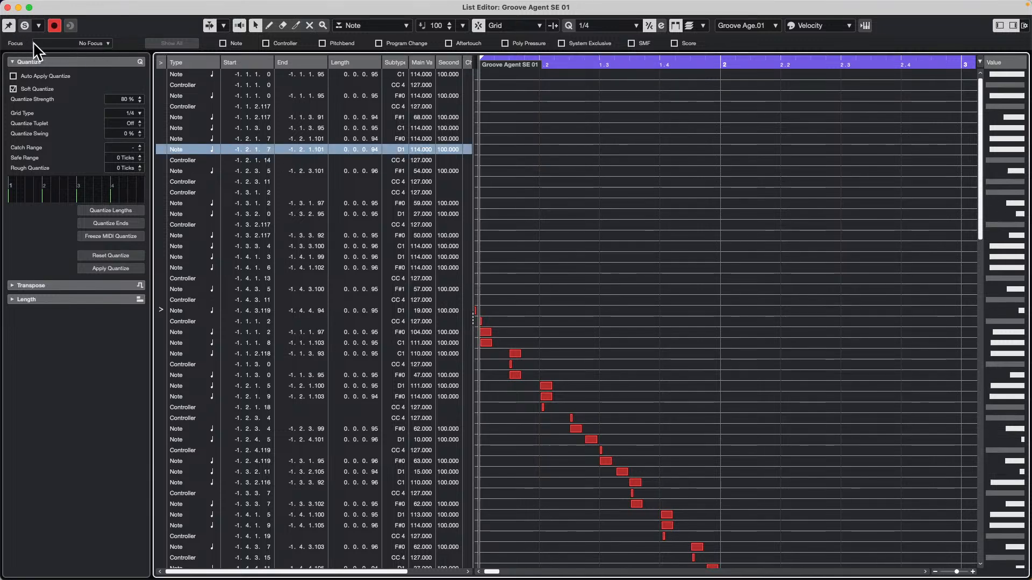
click(109, 43)
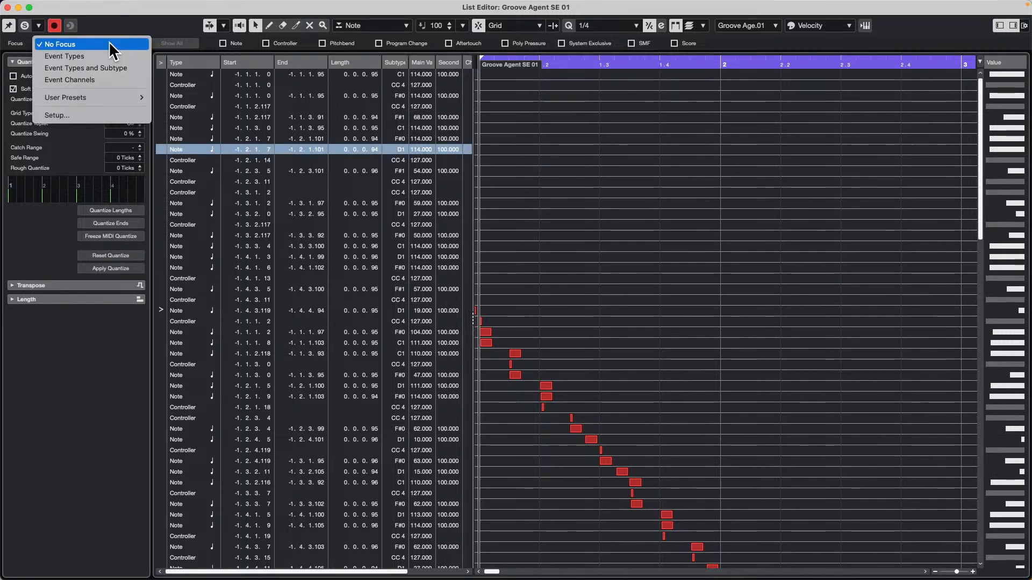
click(89, 68)
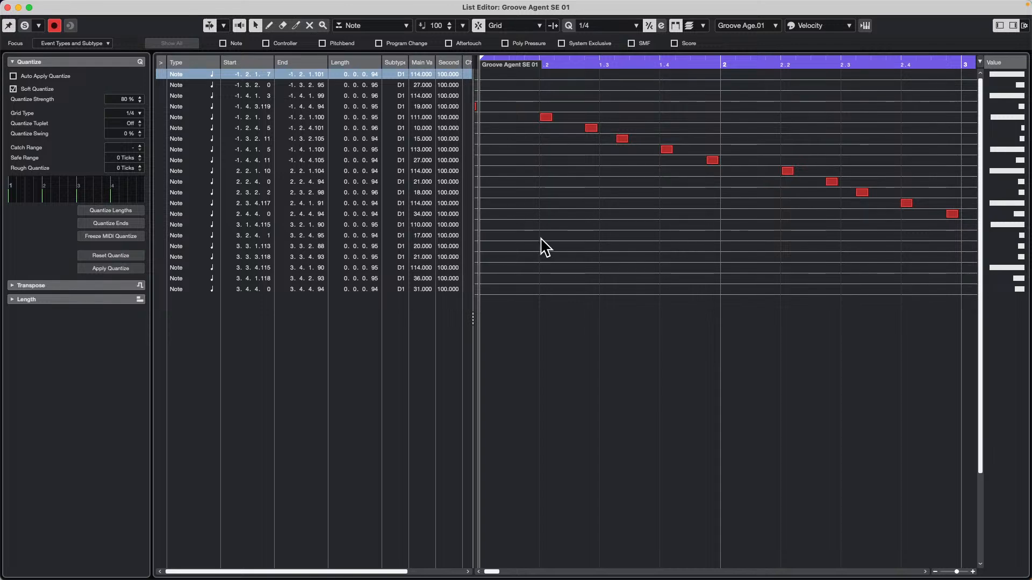
click(84, 43)
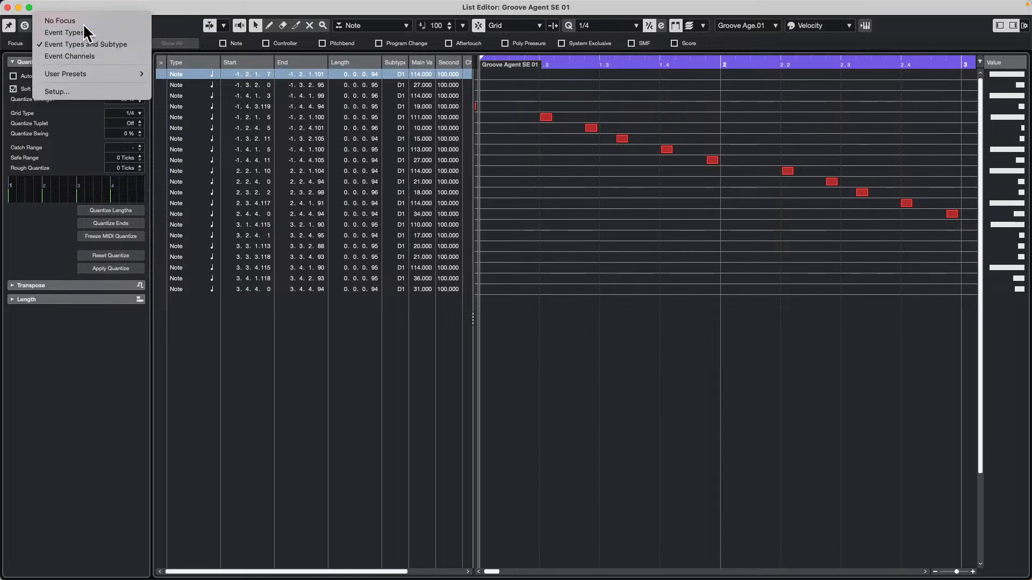
click(80, 20)
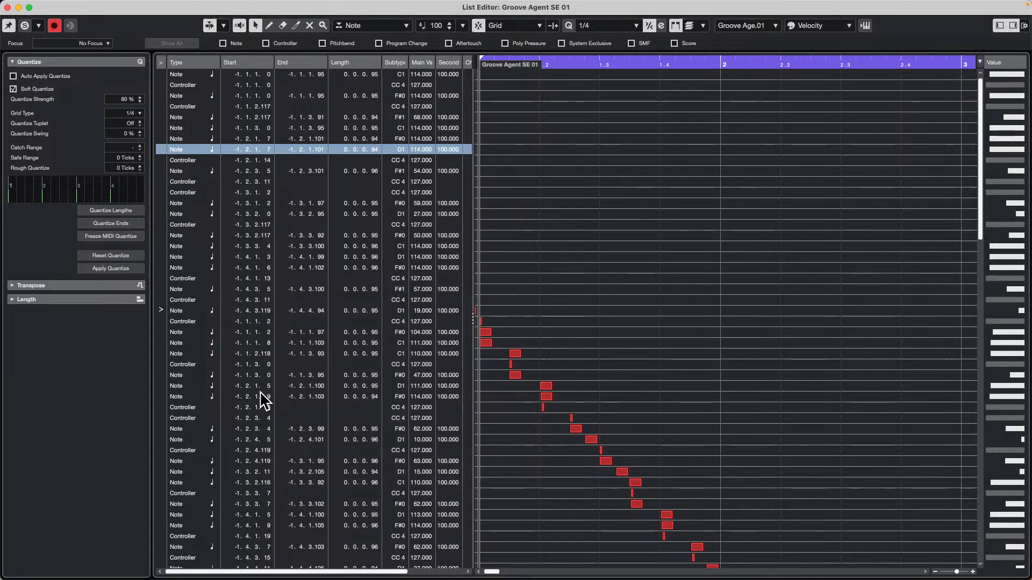
Toggle the Filters line off and on repeatedly in the window layout setup, leaving it shown.
click(1024, 25)
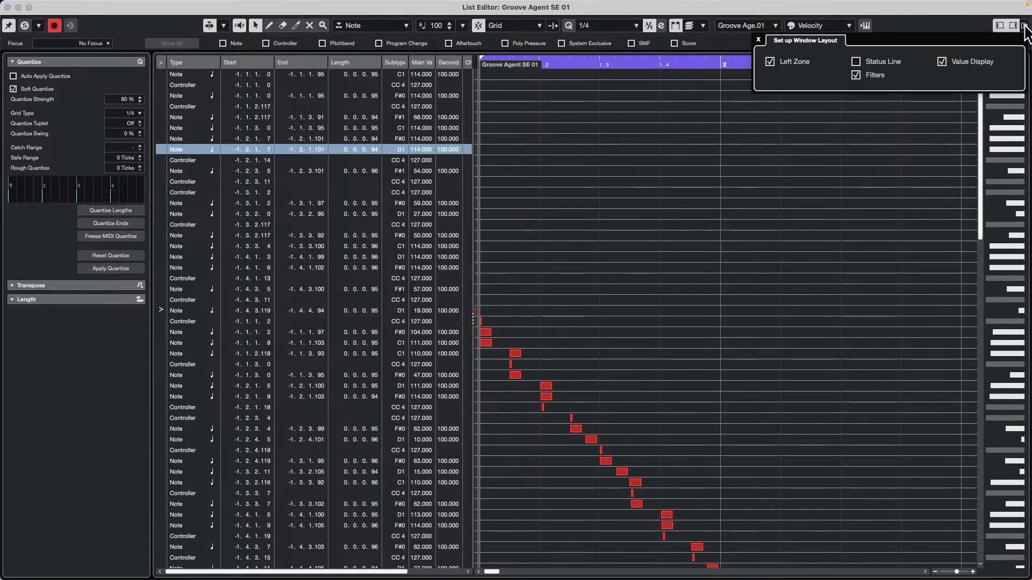
click(858, 75)
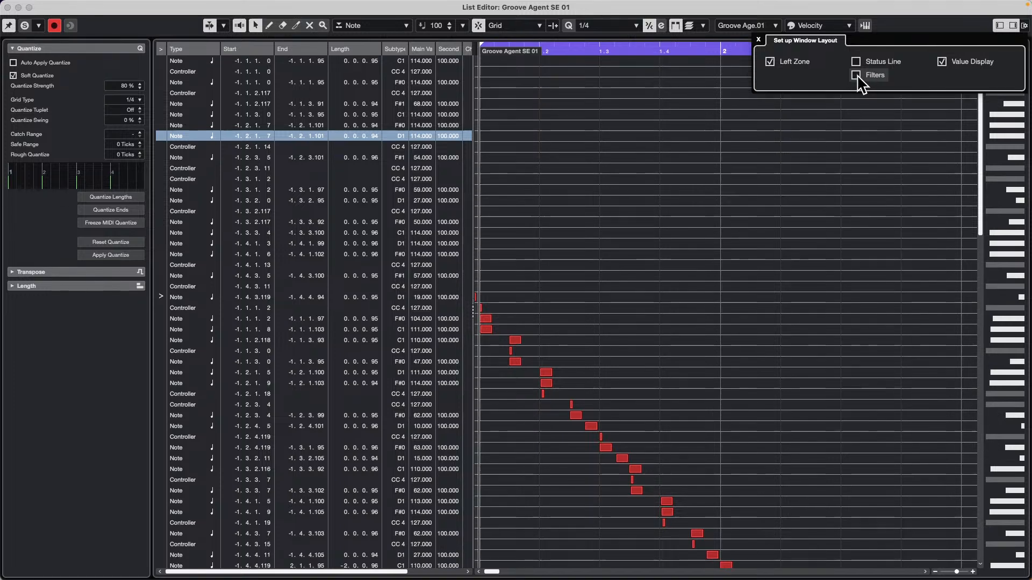
click(857, 75)
click(857, 74)
click(856, 75)
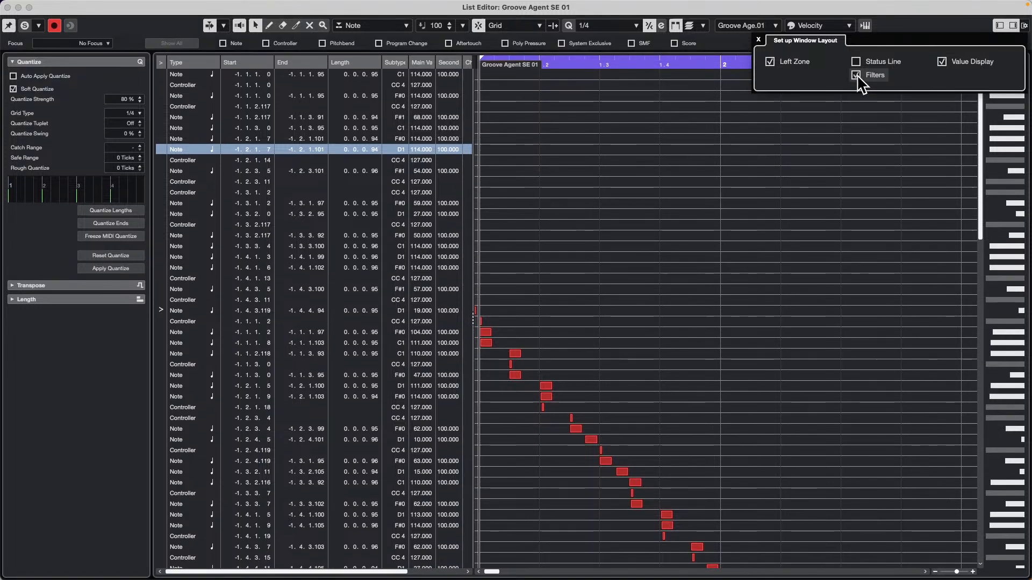
click(856, 74)
click(856, 75)
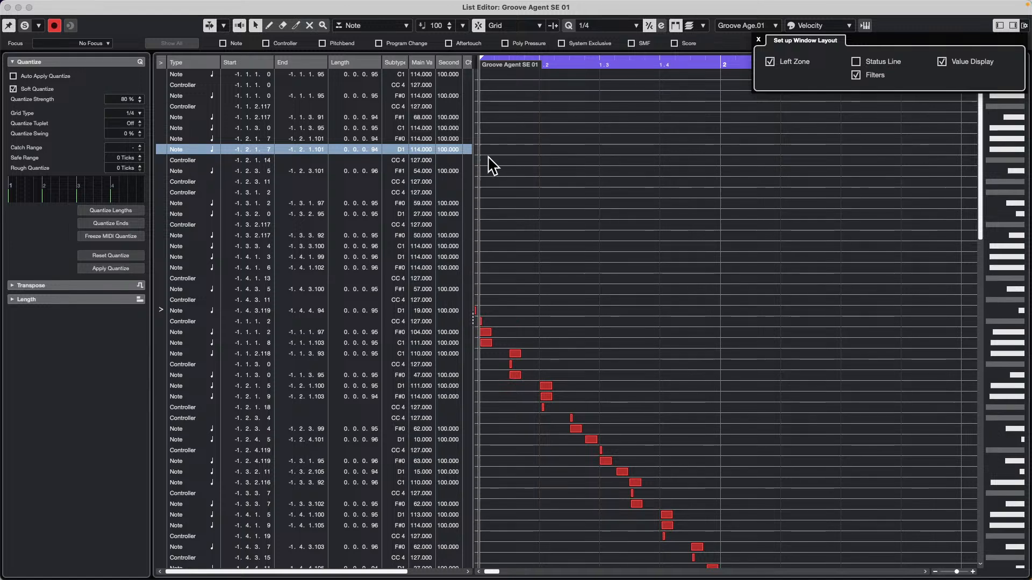
Focus the event list on the selected note's Event Types and reset it to No Focus.
click(108, 43)
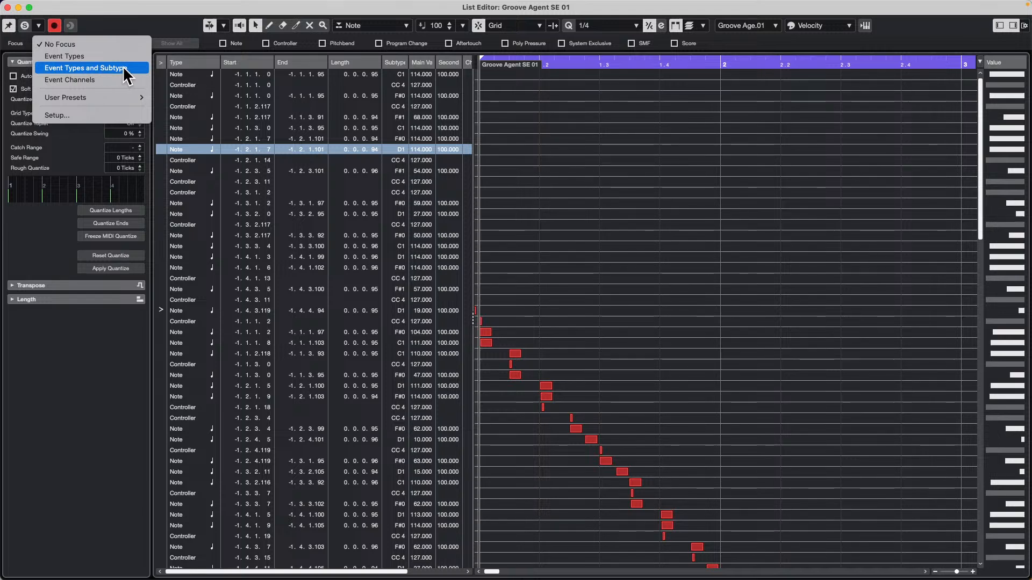
click(110, 56)
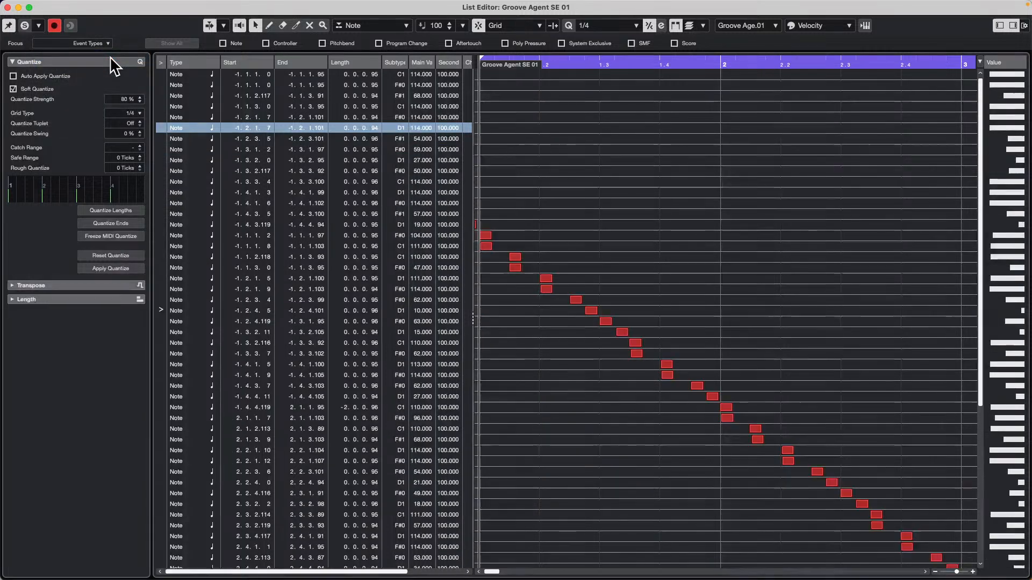
click(106, 43)
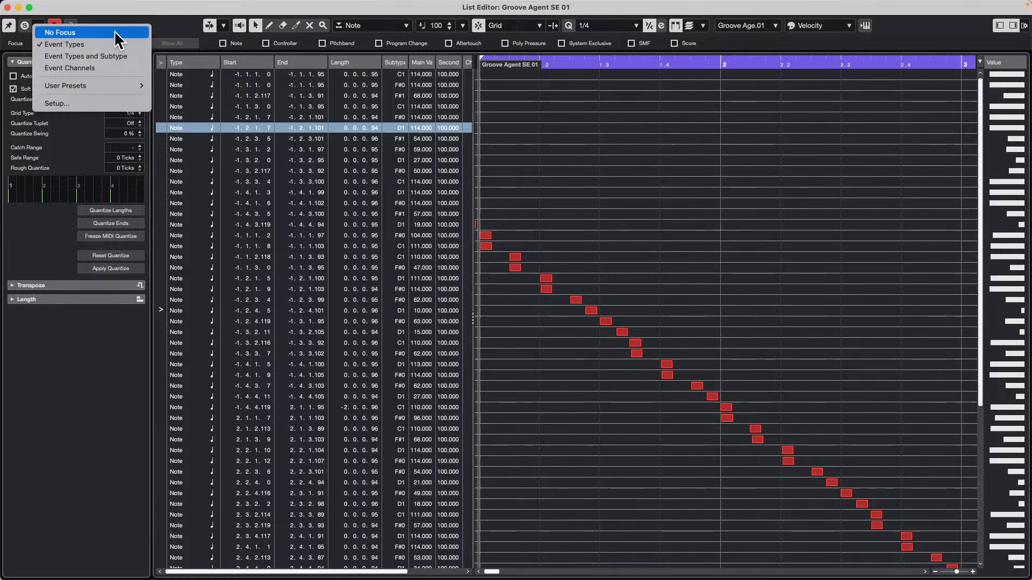
click(108, 29)
Narrow the event list again to the selected D1 note's Event Types and Subtype, and return to No Focus.
click(104, 45)
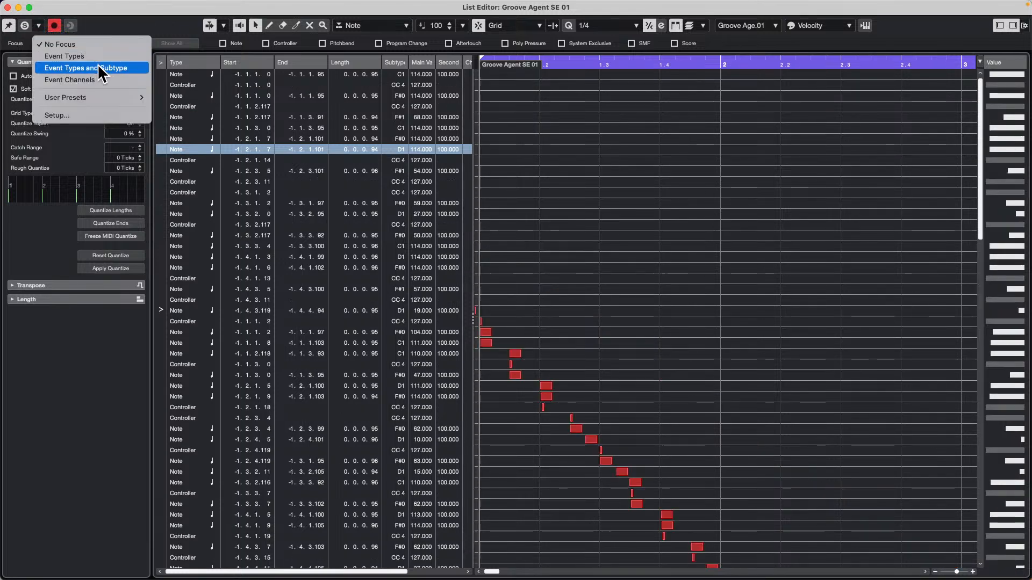
click(97, 68)
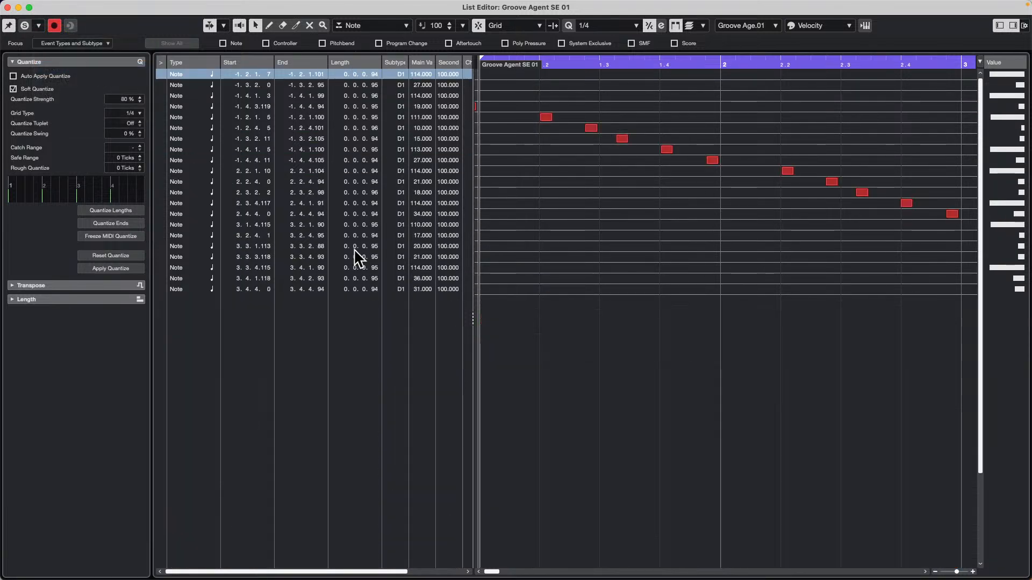
click(81, 42)
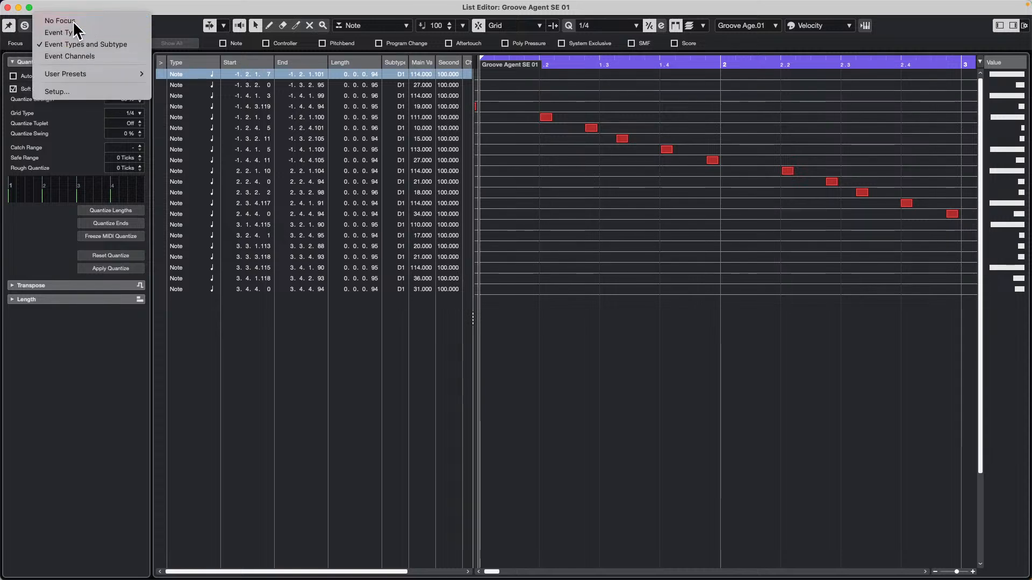
click(72, 20)
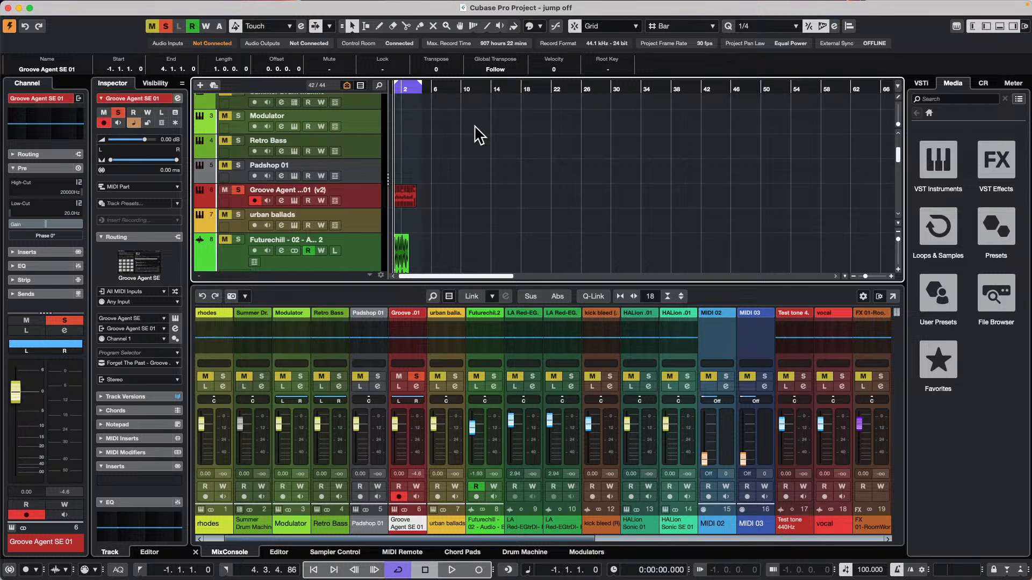
Find the Celli track in the track list, select it, and open its HALion 7 instrument.
click(475, 183)
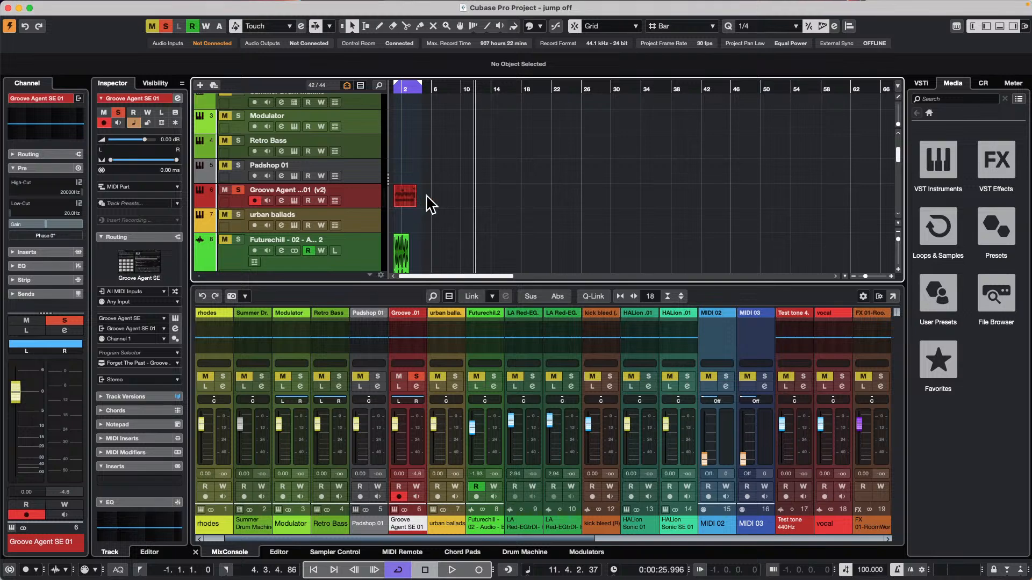
scroll(334, 185, down, 10)
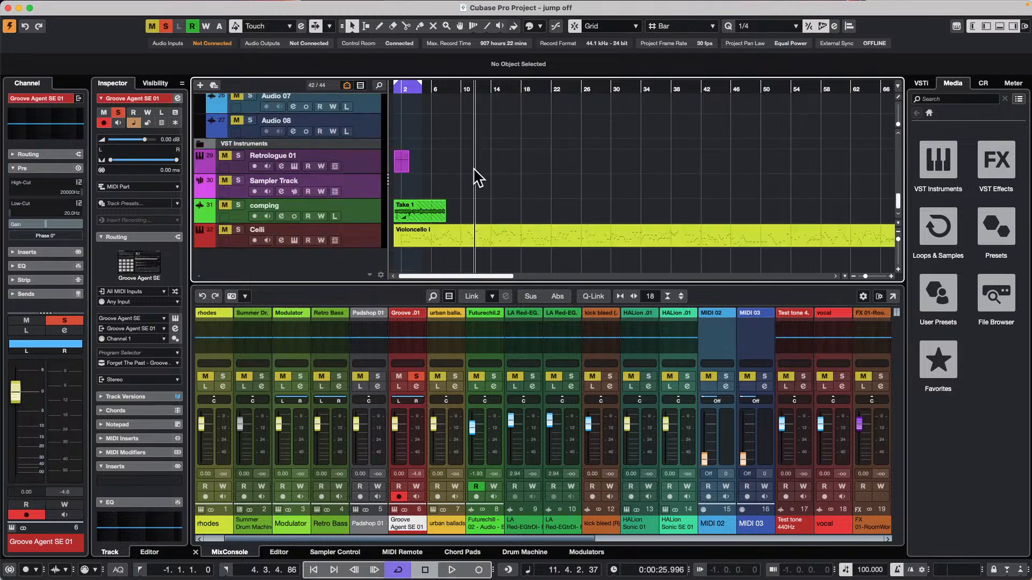
right_click(357, 185)
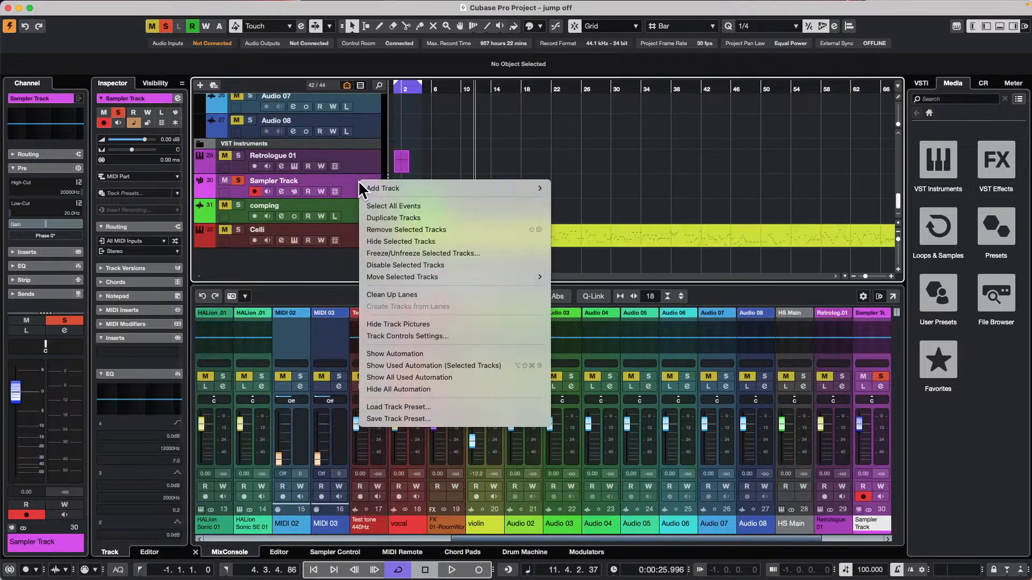
click(502, 156)
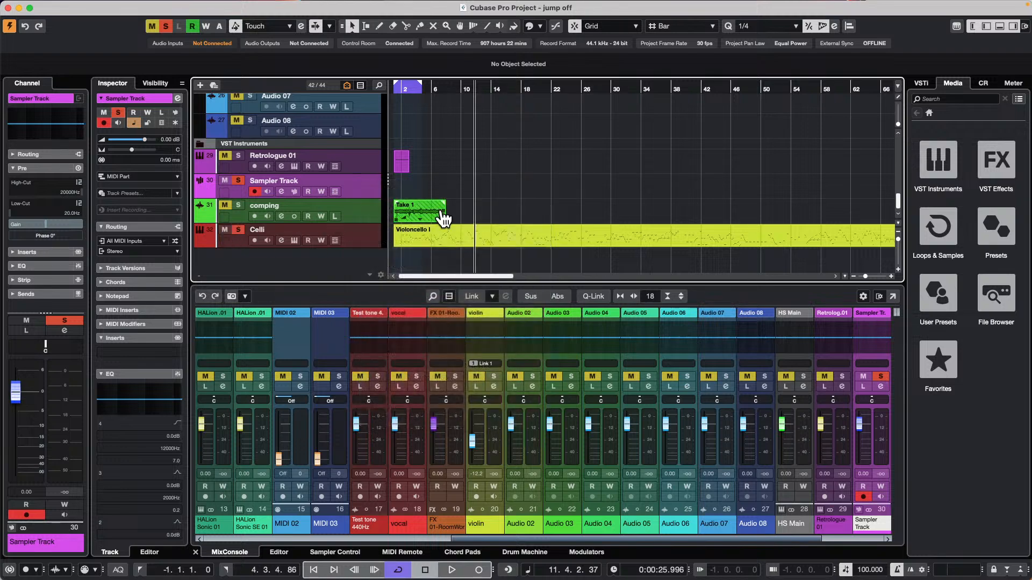
click(365, 236)
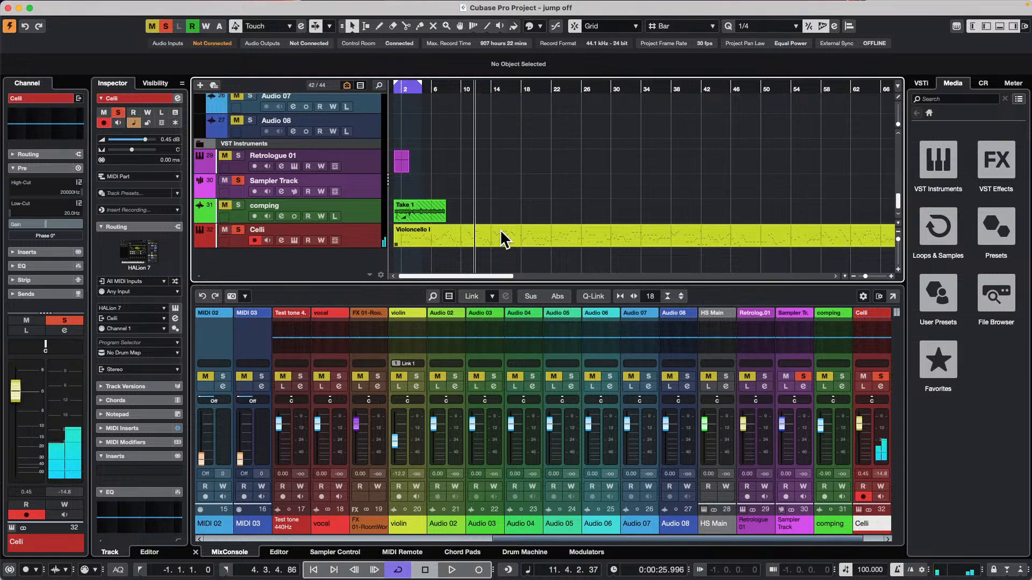
click(294, 241)
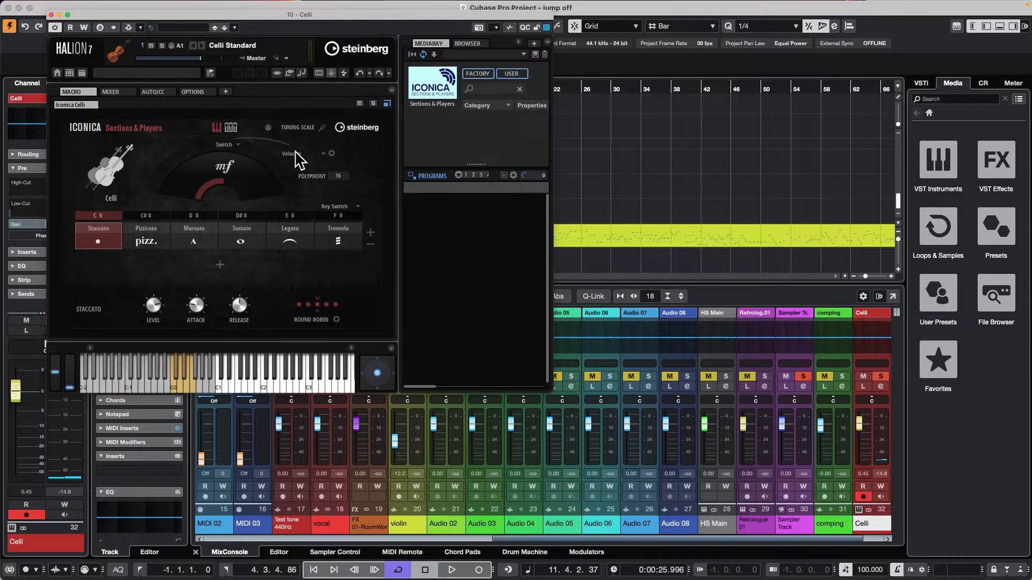
Select the Sustain articulation for the Iconica Celli, reposition the HALion 7 window, and close it.
click(239, 222)
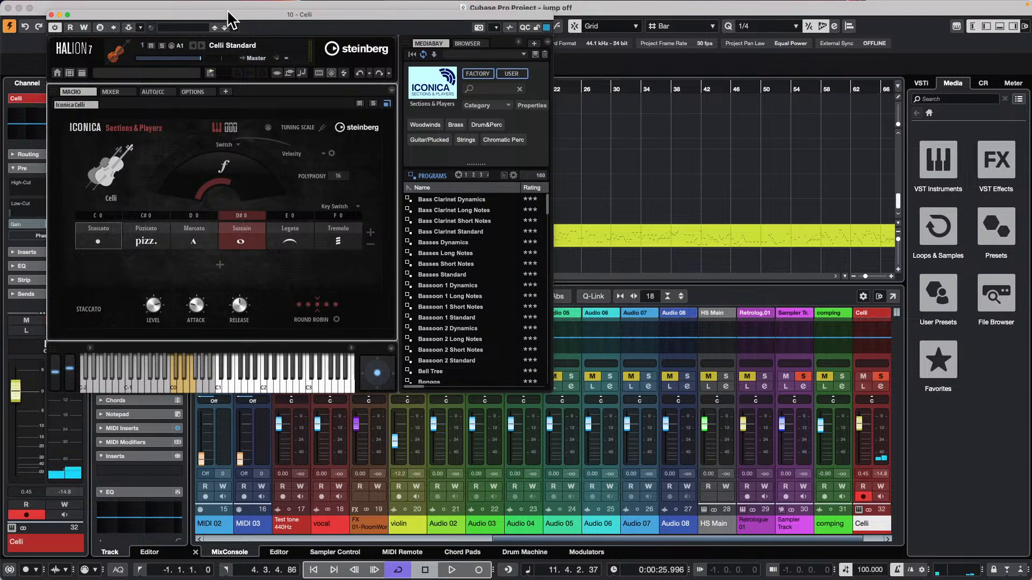
drag(229, 14, 449, 47)
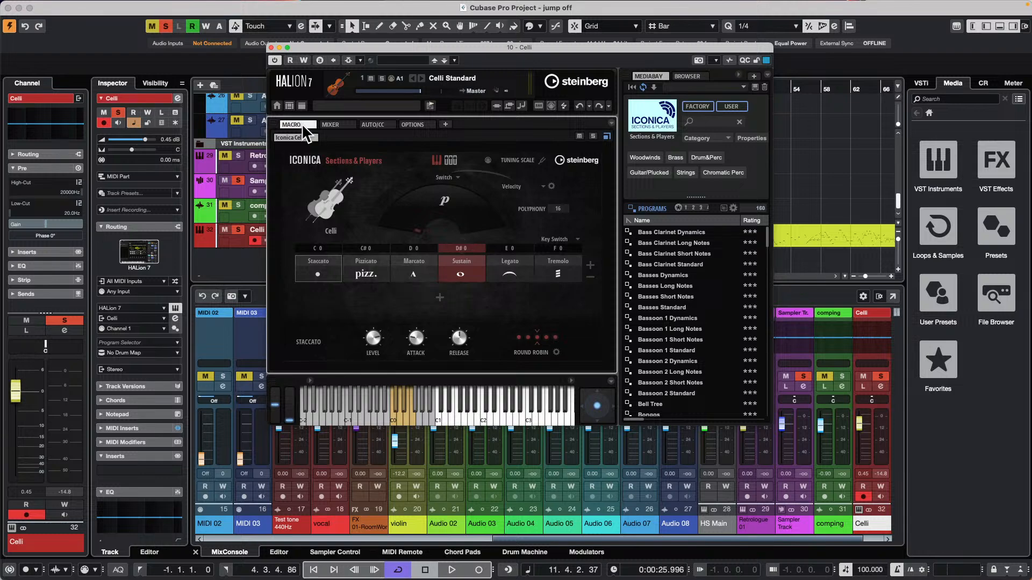
click(271, 47)
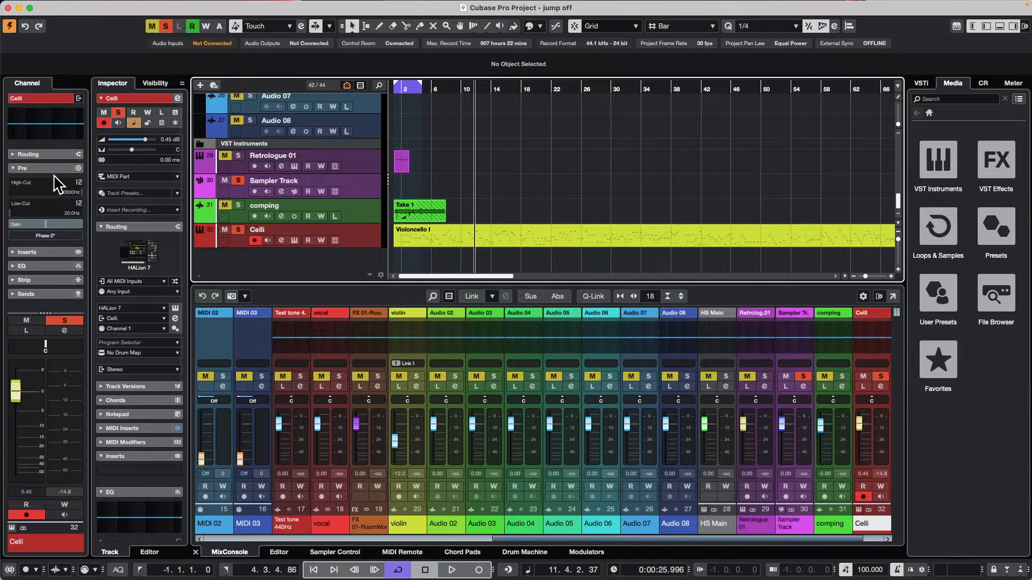
Collapse the Pre section of the Celli channel, and open and close the track's Channel Settings.
click(41, 165)
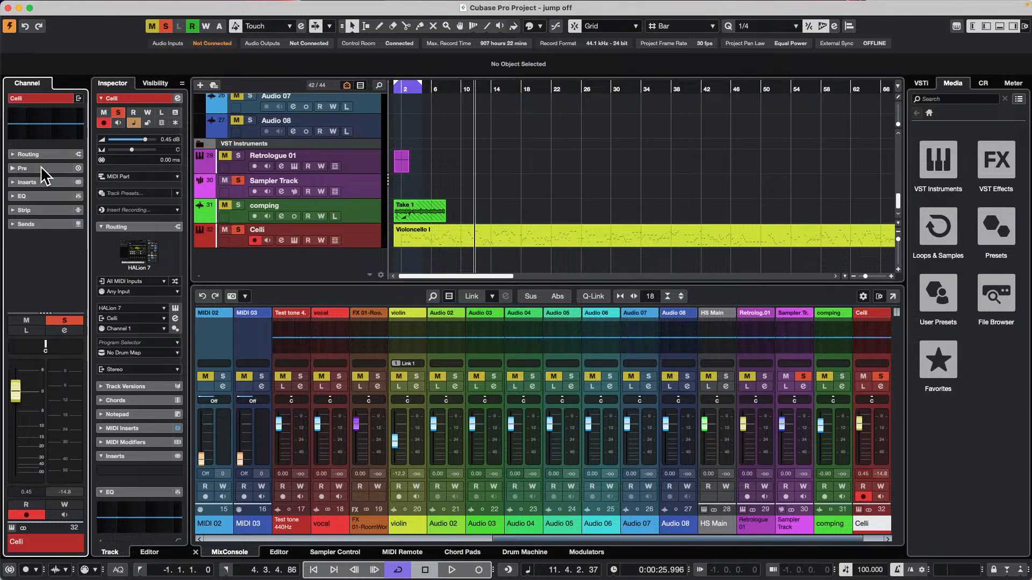
click(41, 166)
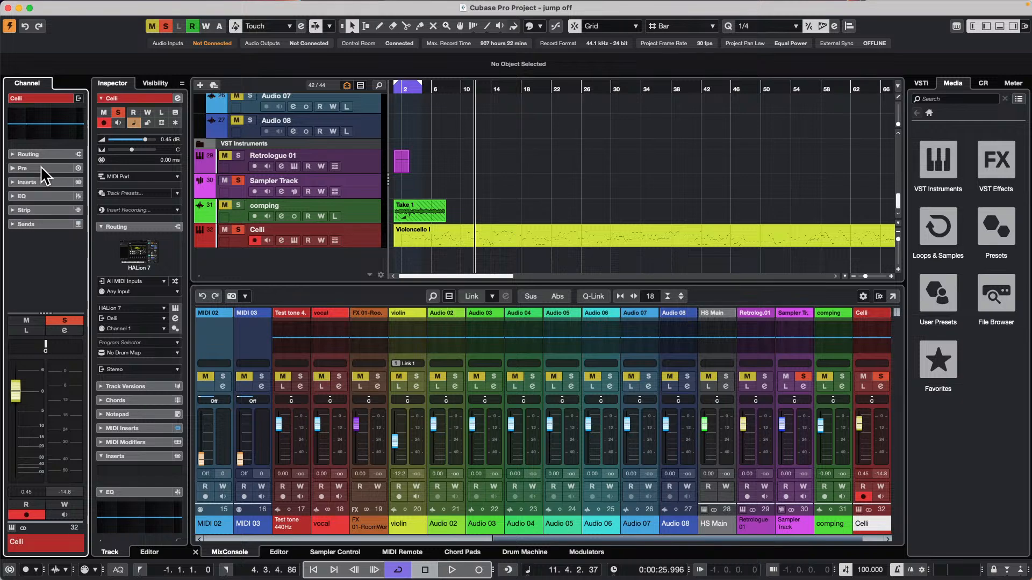
click(177, 98)
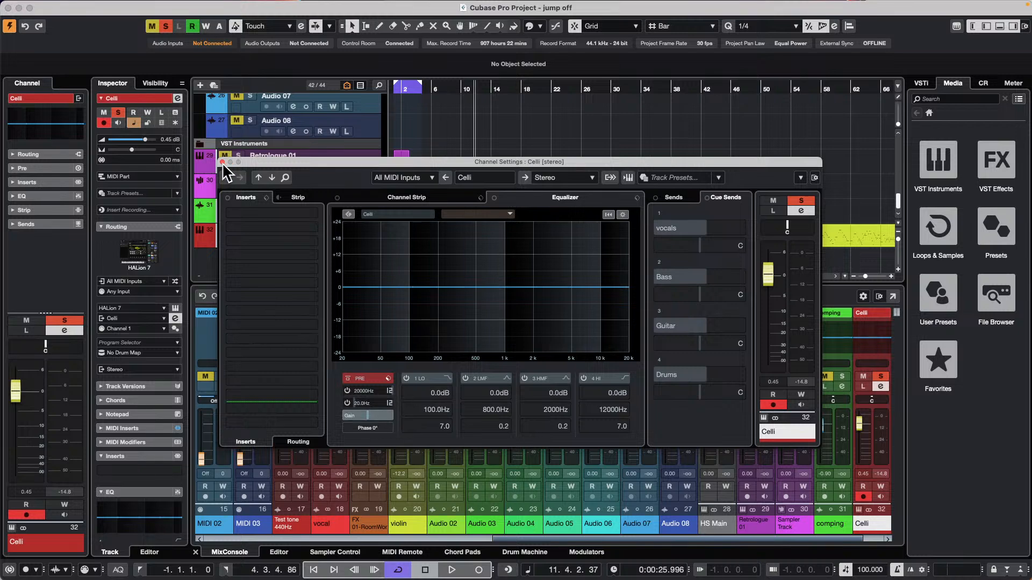
click(222, 162)
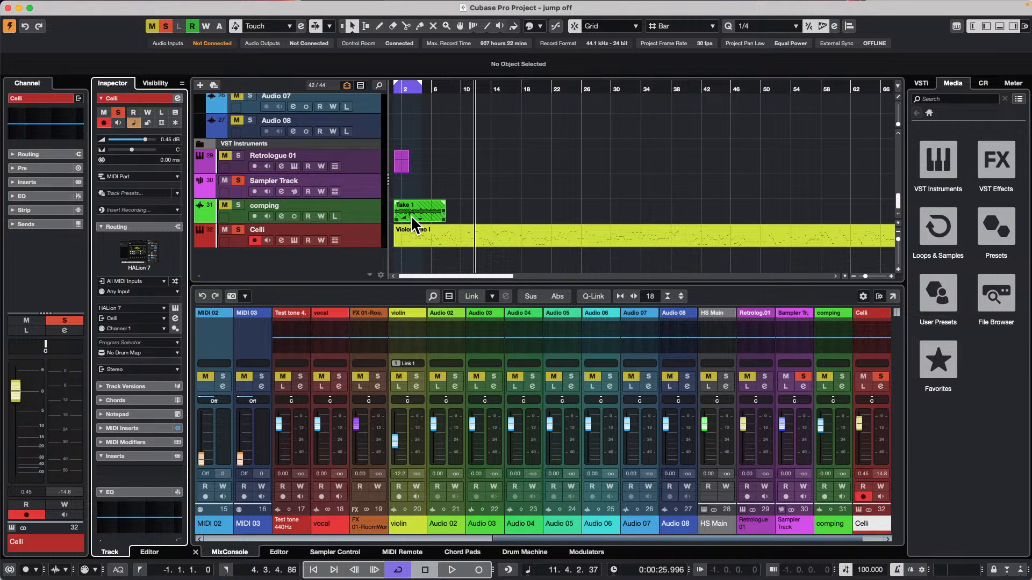
Find and select the Summer Drum Machine track, and show its pattern in the lower-zone Editor.
scroll(207, 196, up, 5)
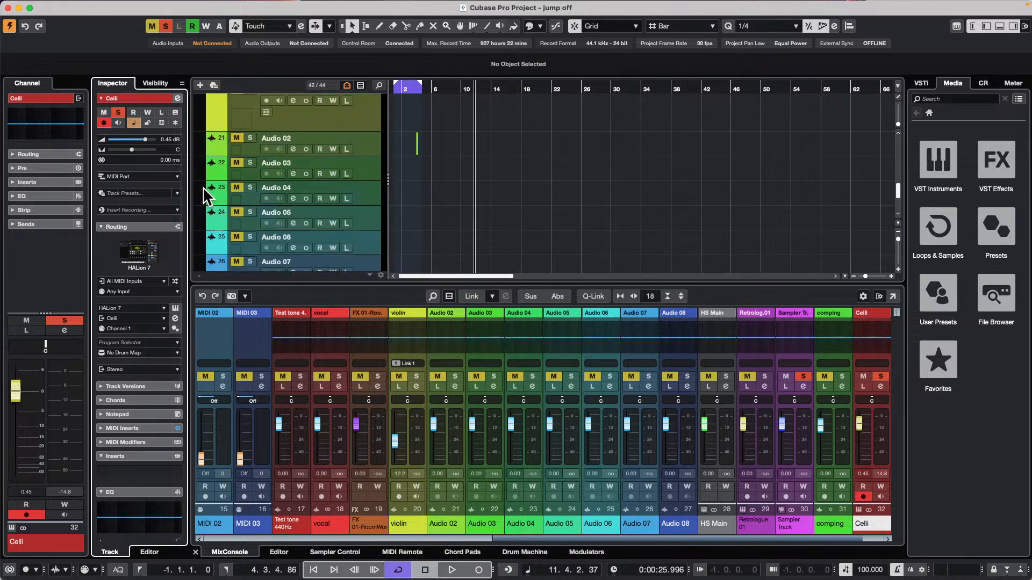
scroll(207, 196, up, 15)
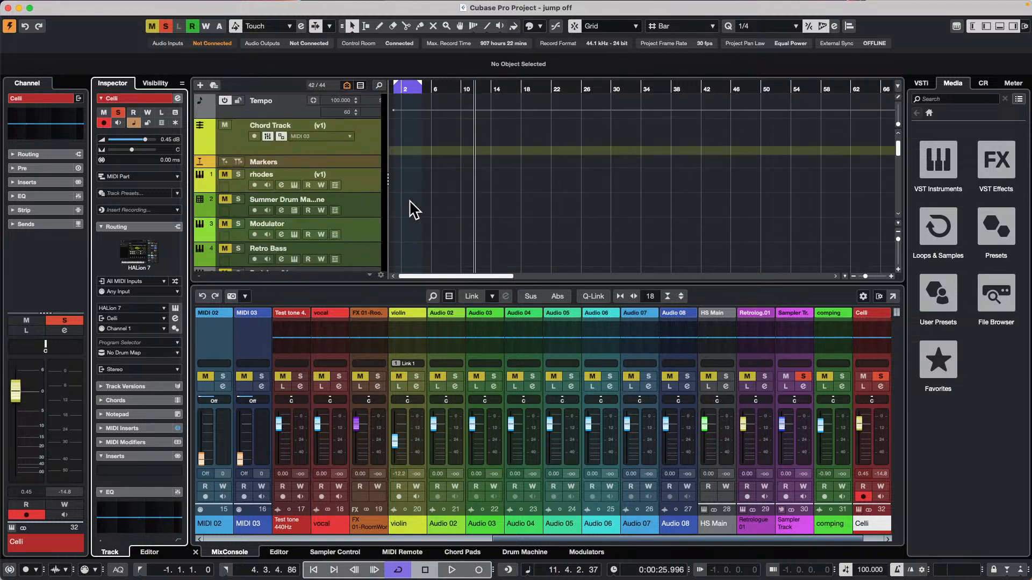
click(367, 207)
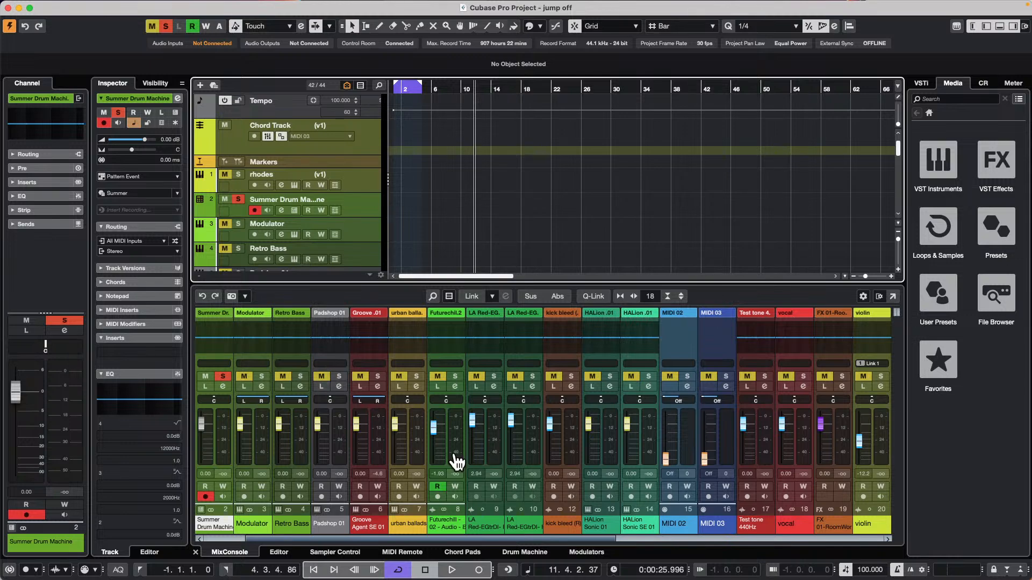
click(279, 552)
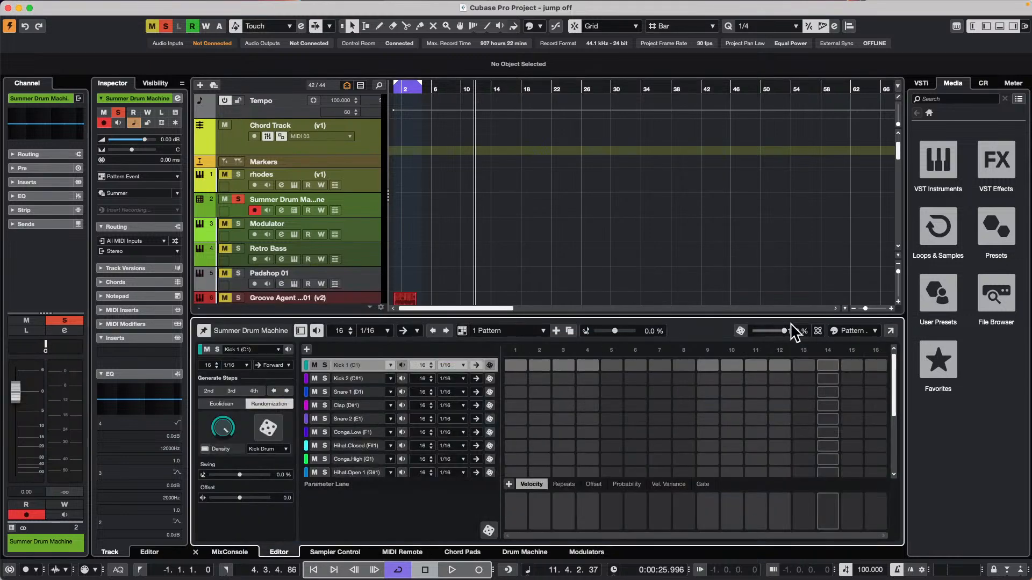
Randomize all lanes of the Summer Drum Machine pattern and audition the generated beat.
click(741, 332)
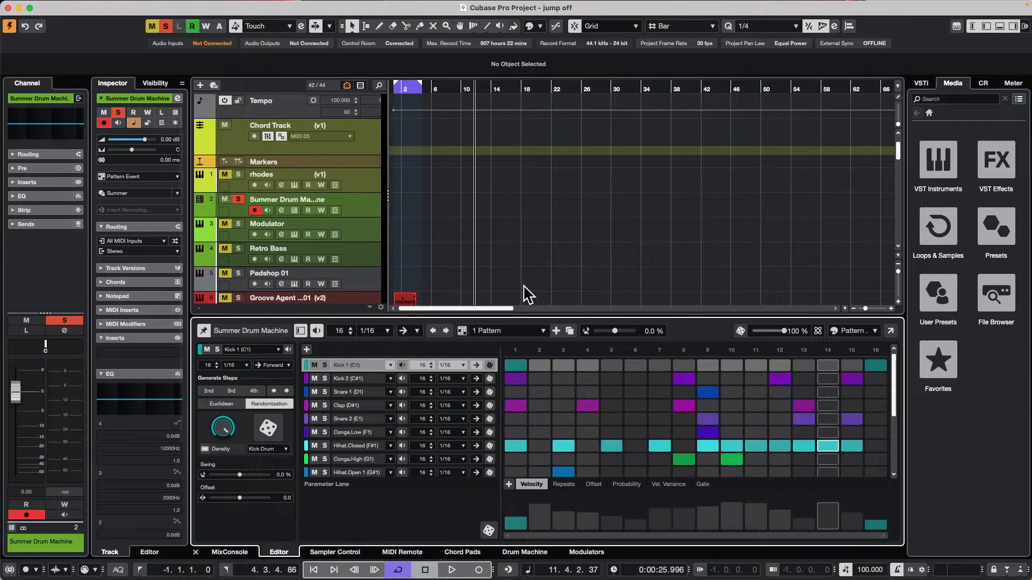
key(space)
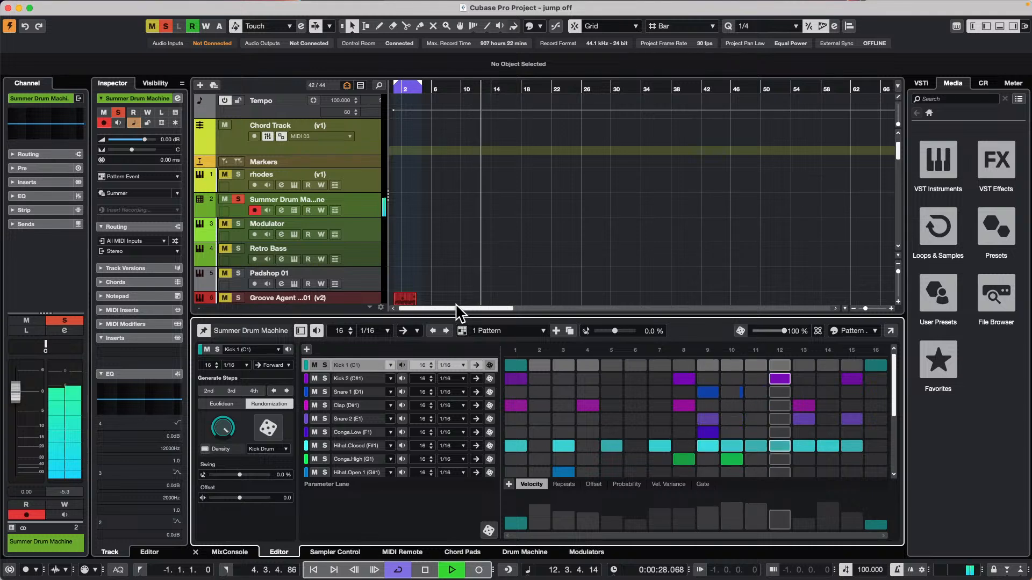
key(space)
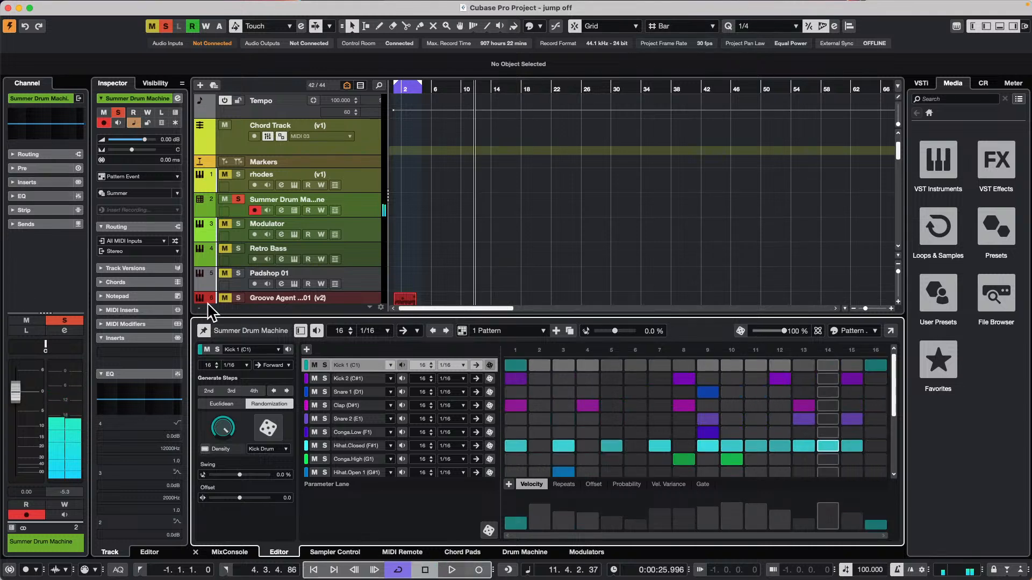
Place Pattern 1 from the editor as a one-bar event at bar 10 of the Summer Drum Machine track.
drag(461, 332, 463, 182)
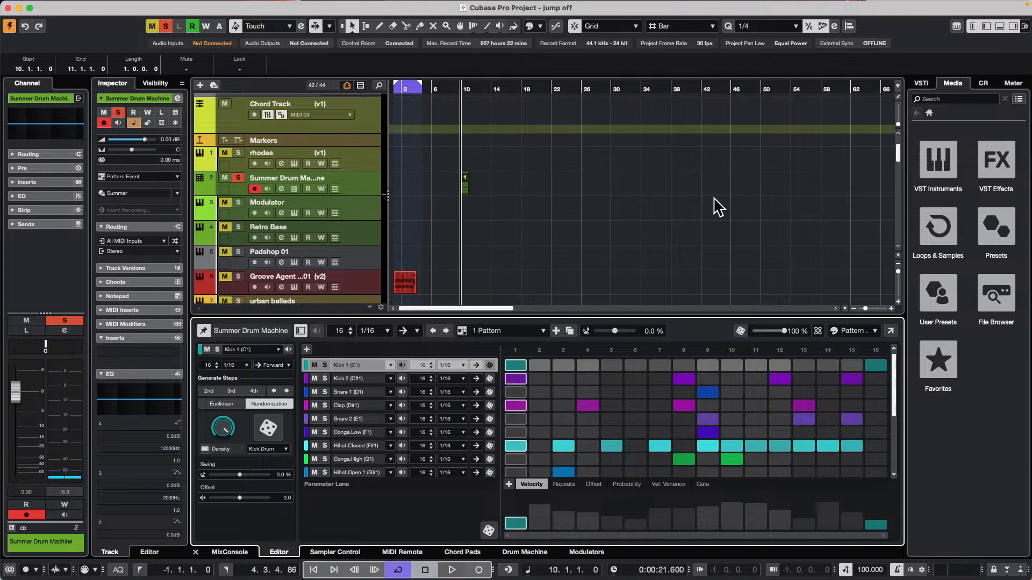
drag(461, 87, 454, 127)
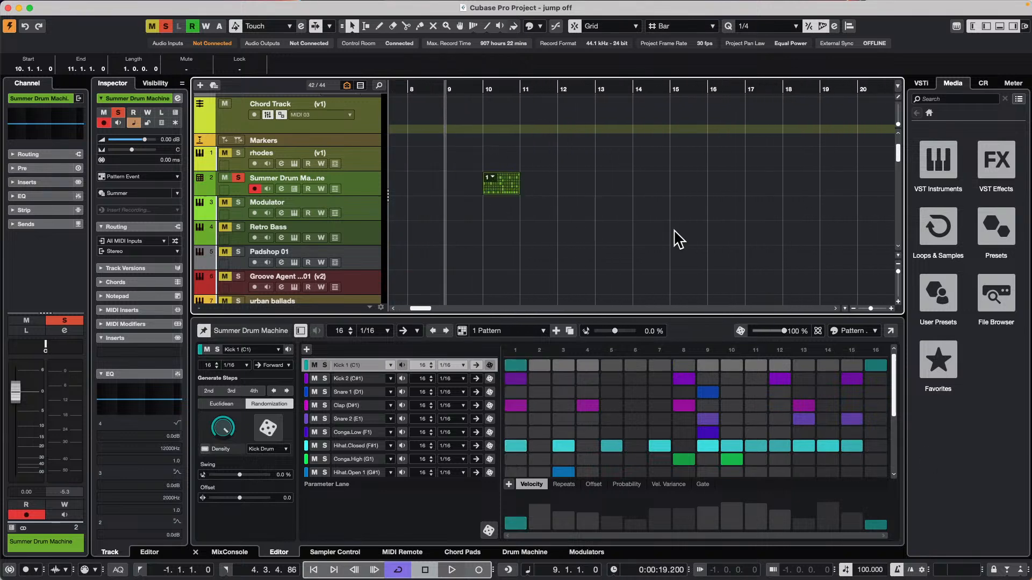
Repeat the bar 10 pattern event through bar 20, and delete the repeated copies.
drag(520, 186, 871, 200)
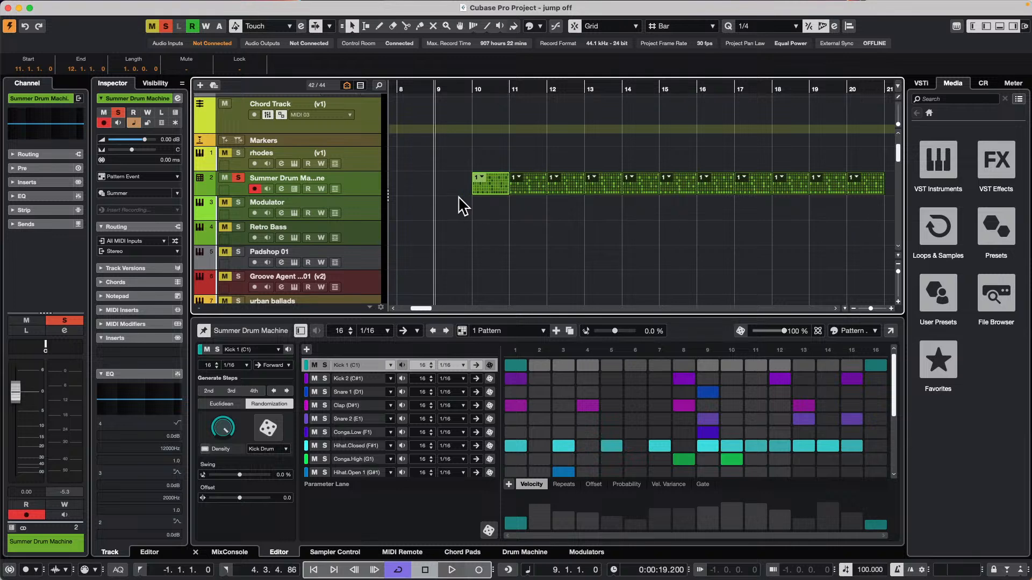
click(445, 191)
click(497, 181)
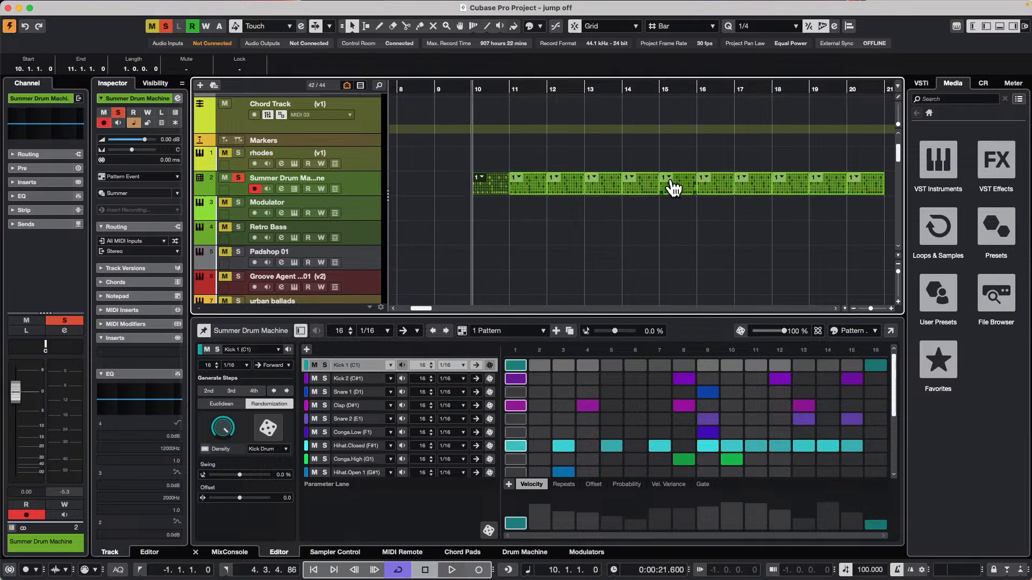
click(333, 178)
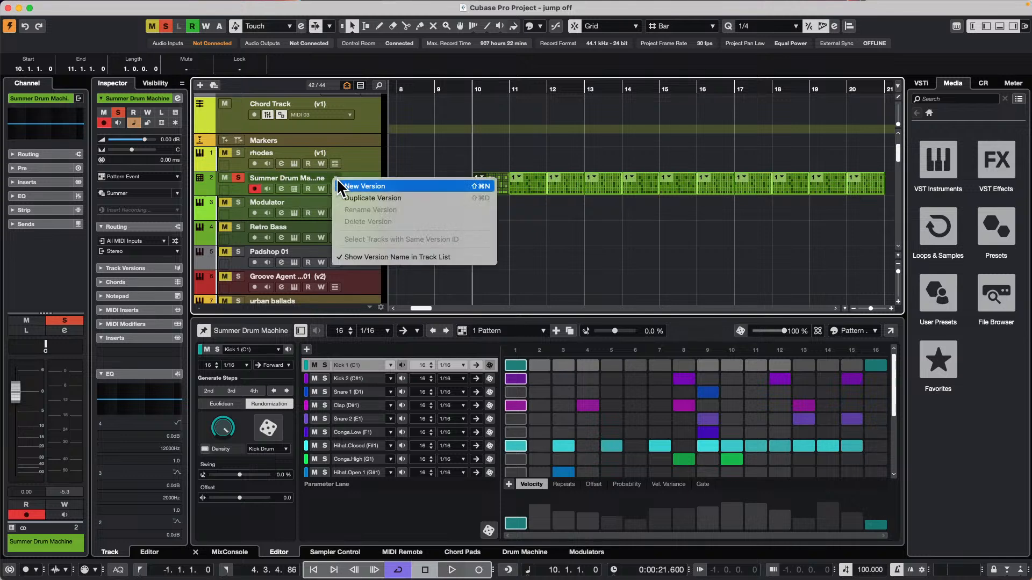
click(652, 210)
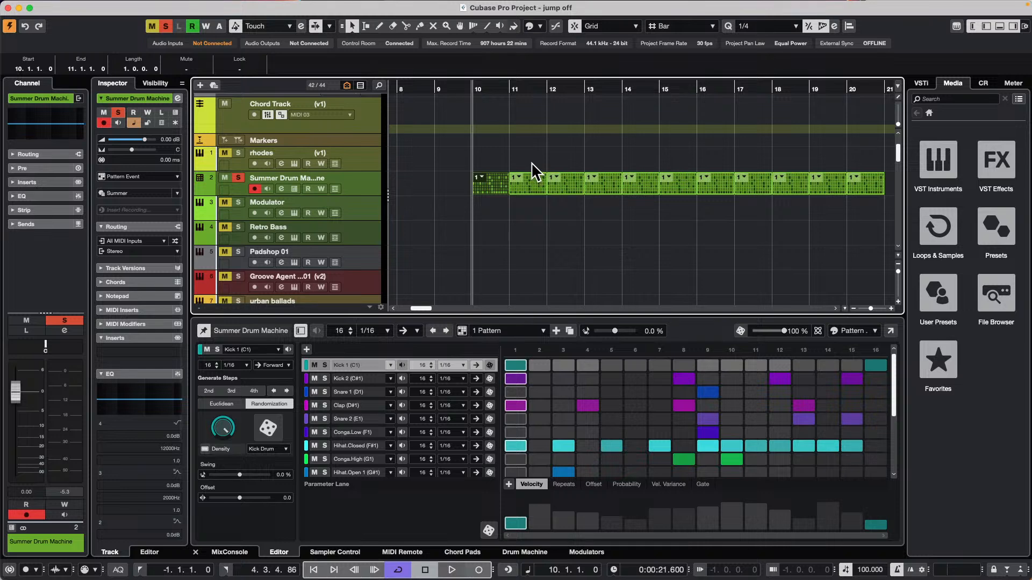
key(Delete)
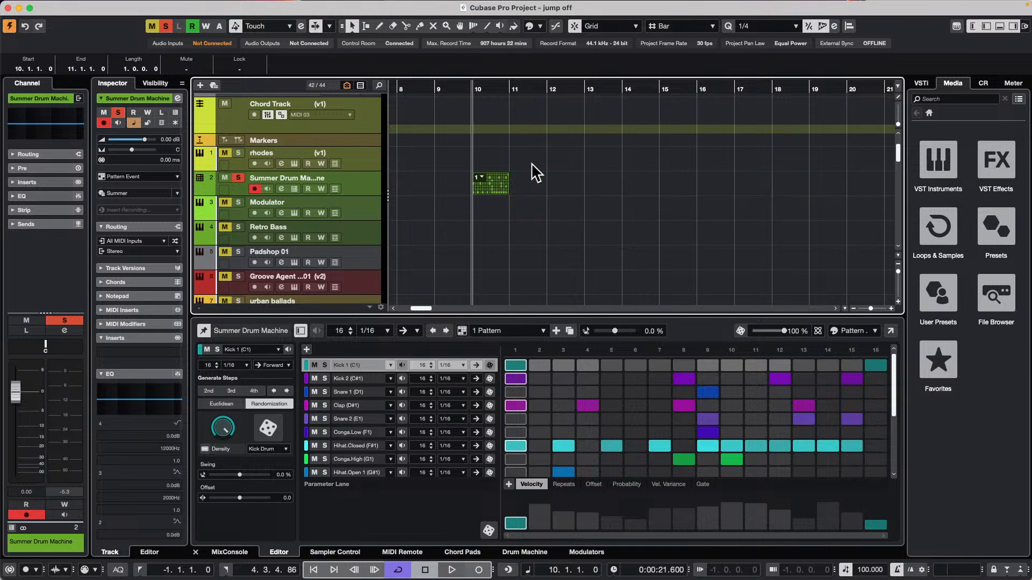
Duplicate the Summer Drum Machine track version and check the track's version list.
click(330, 176)
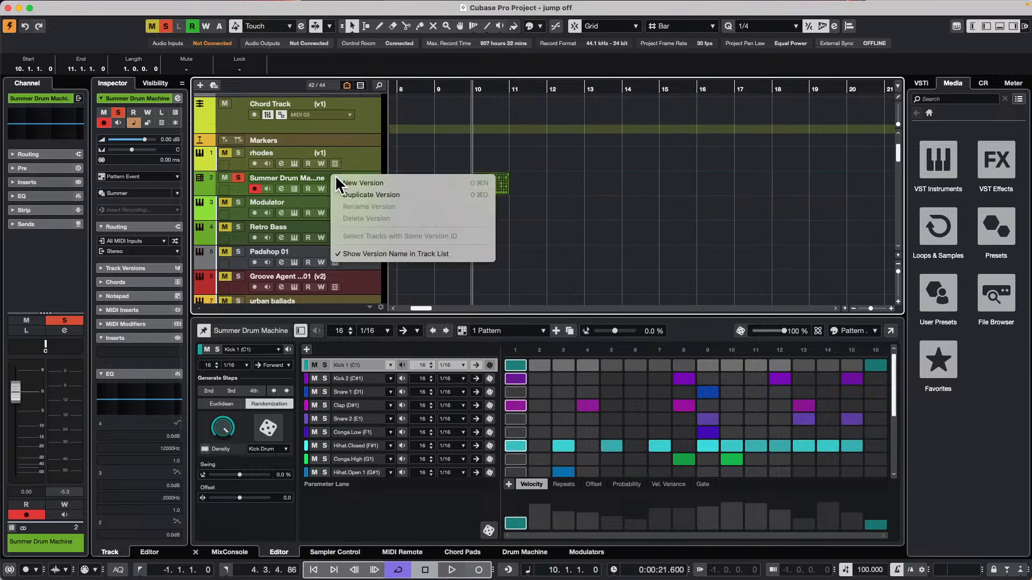
click(393, 196)
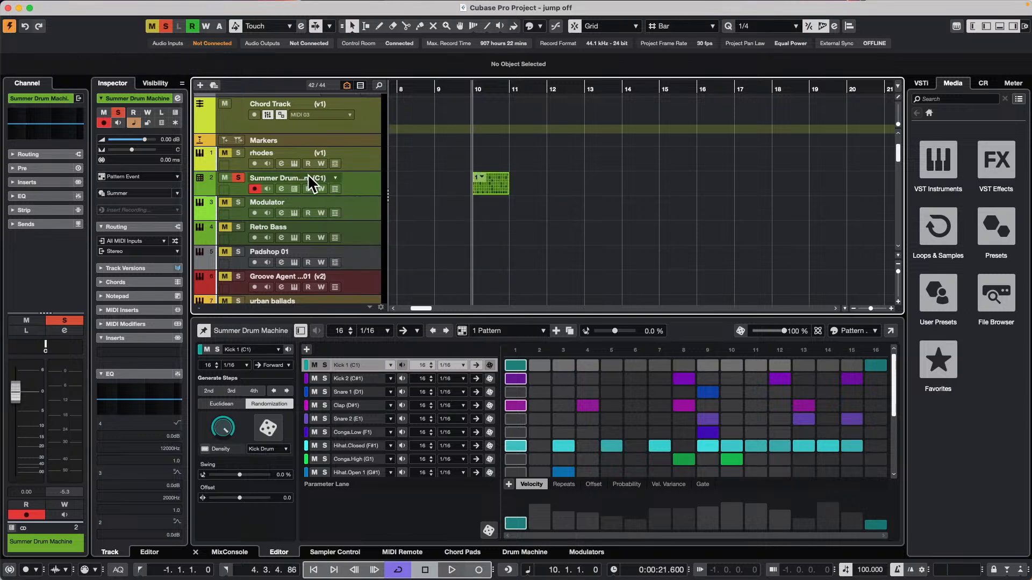
click(336, 177)
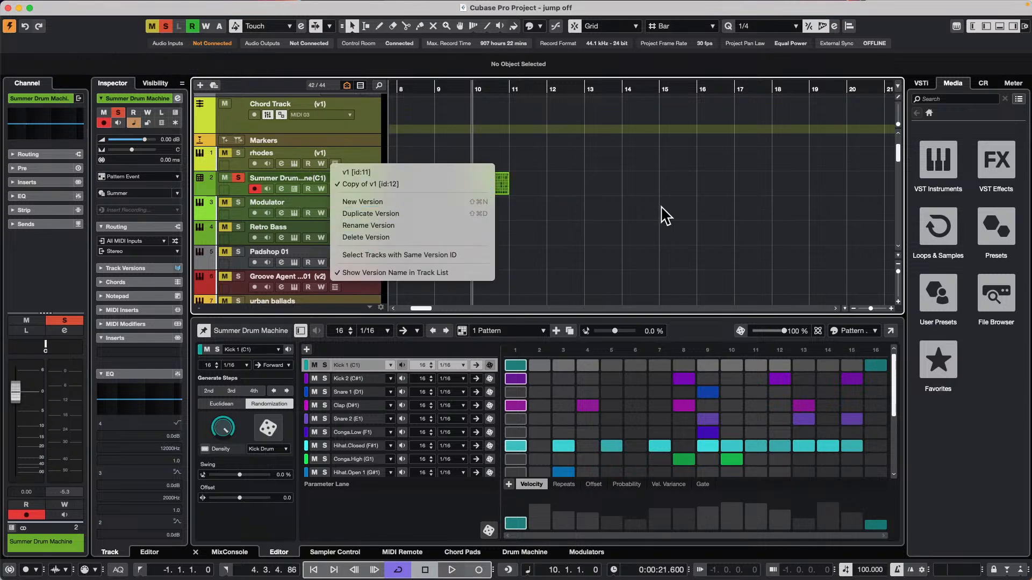
click(520, 189)
Convert the bar 10 pattern event in the duplicated version to a MIDI part.
click(483, 178)
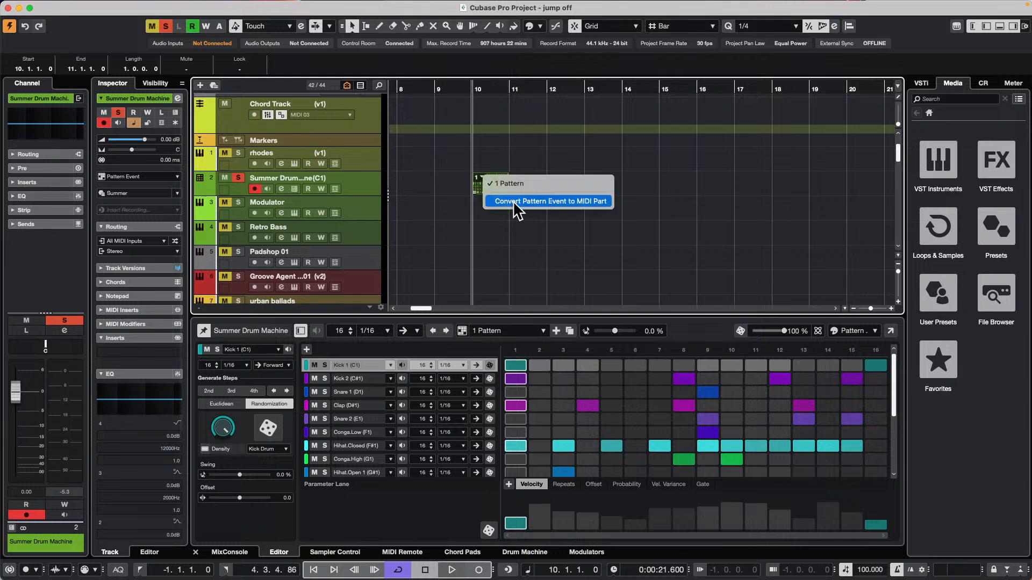
click(758, 180)
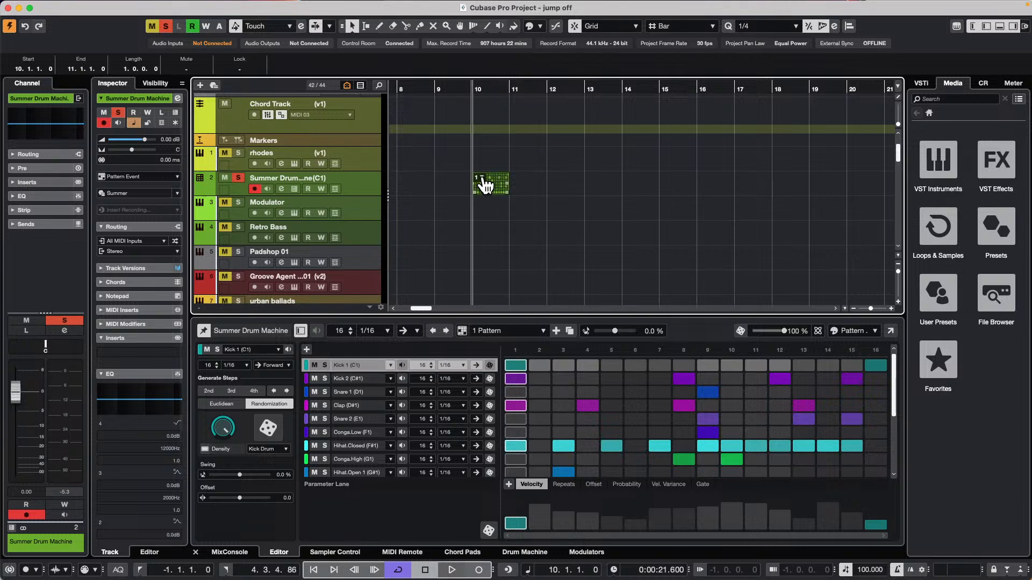
click(483, 179)
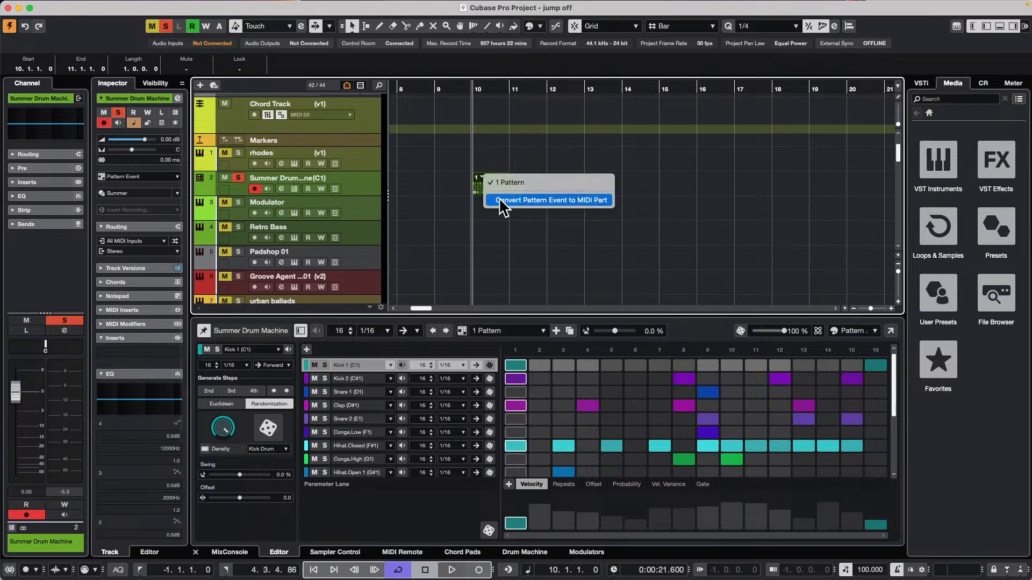
click(579, 201)
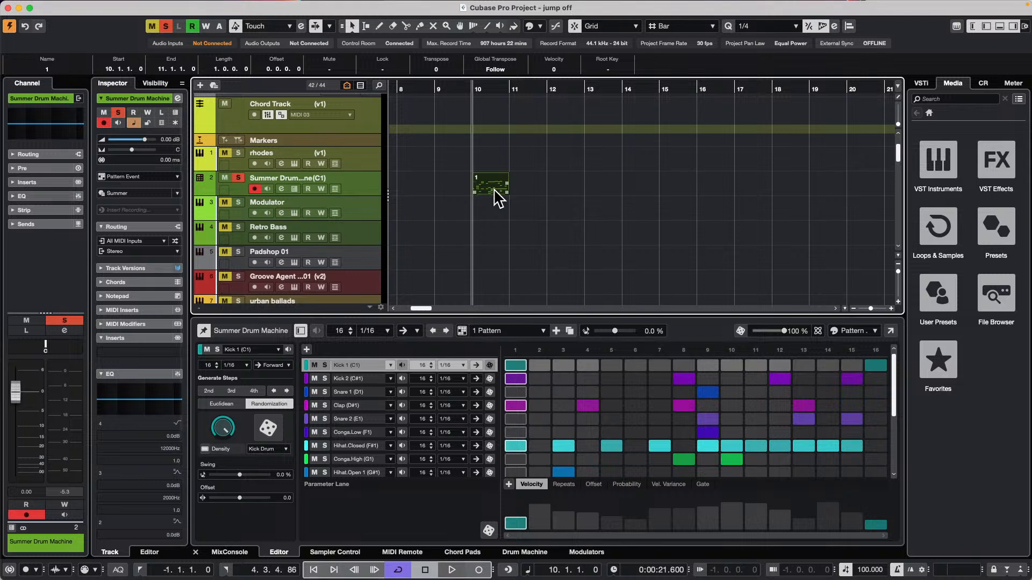
Repeat the converted MIDI part through bar 17 and open the part at bar 10 in the Key Editor.
drag(505, 192, 767, 201)
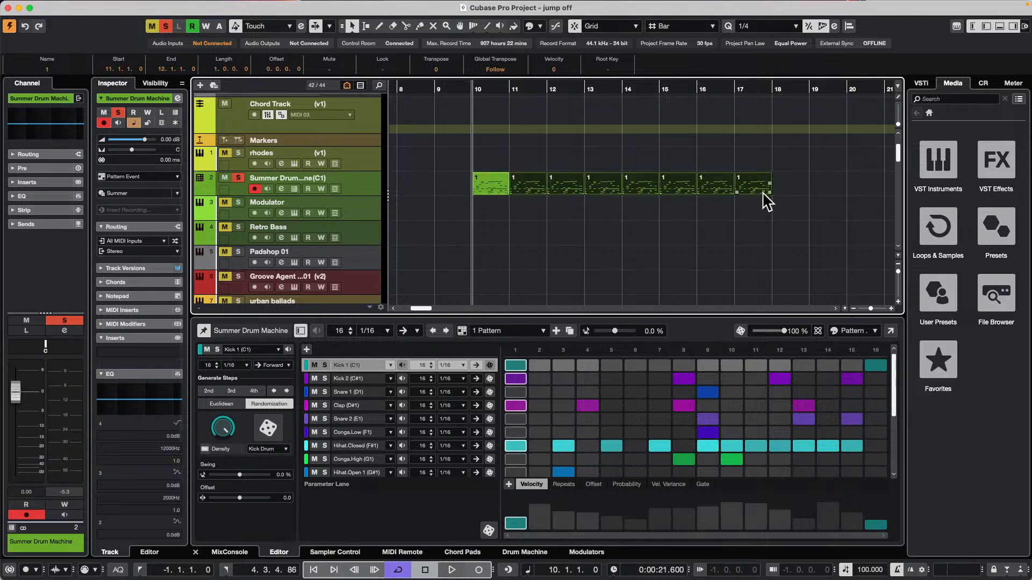
click(498, 190)
double_click(496, 184)
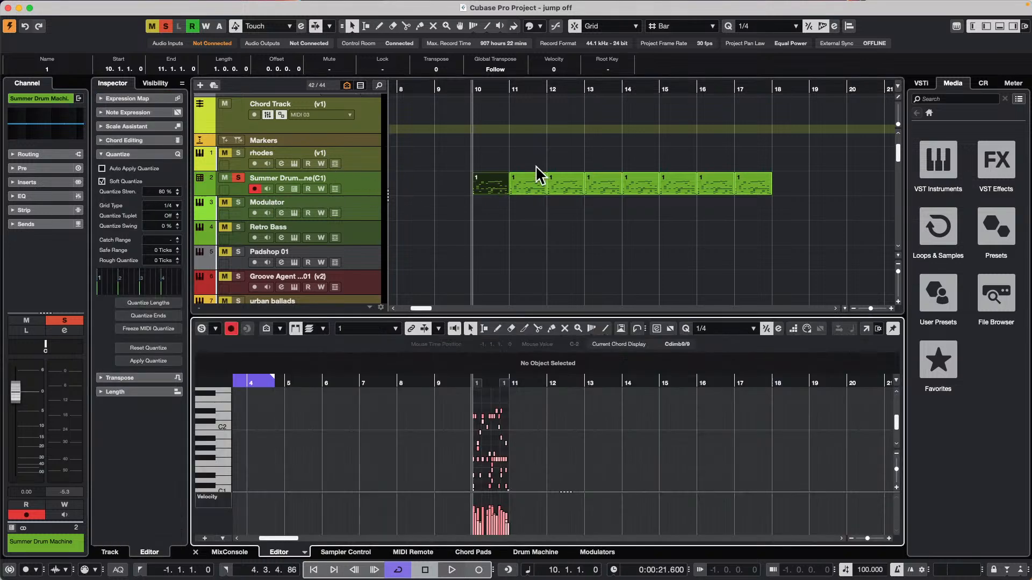
Switch the Summer Drum Machine track to version v1, and open and audition its pattern event.
click(334, 176)
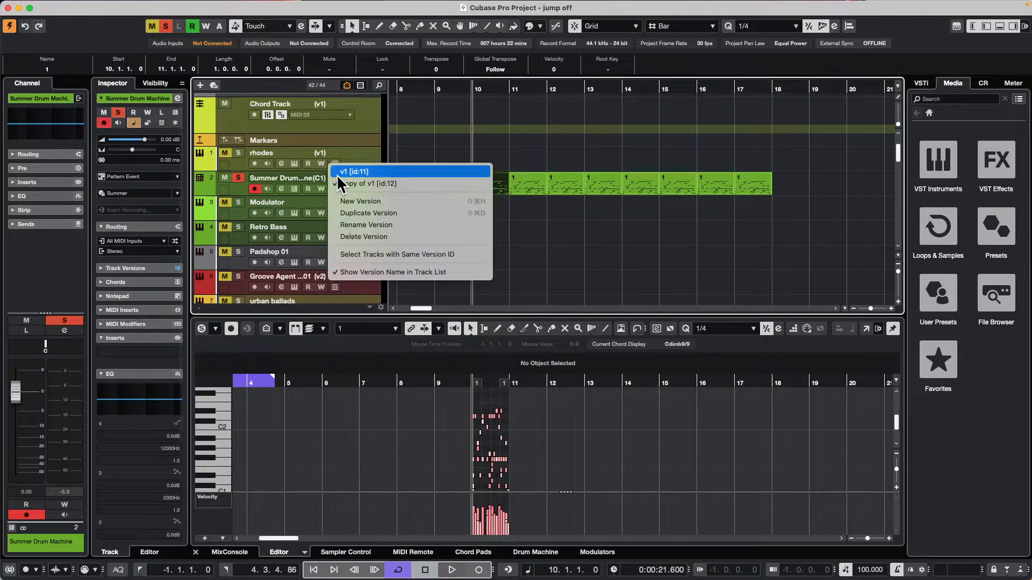
click(356, 172)
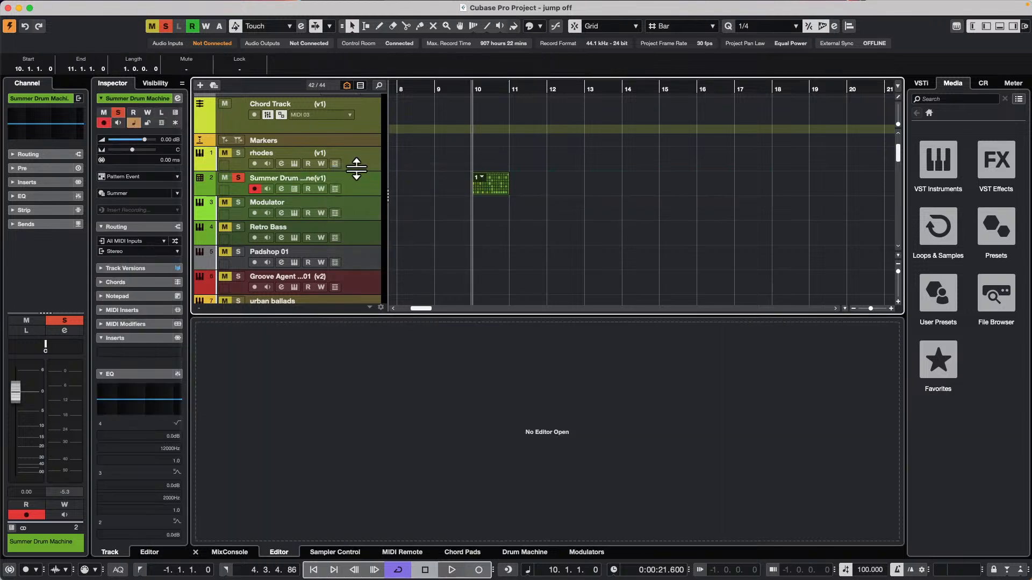
double_click(492, 182)
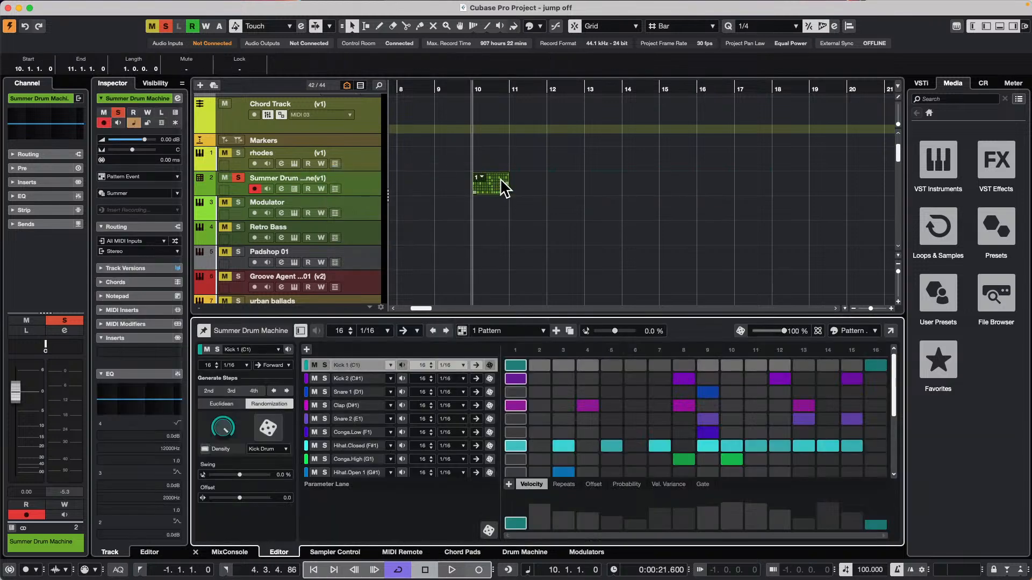
key(space)
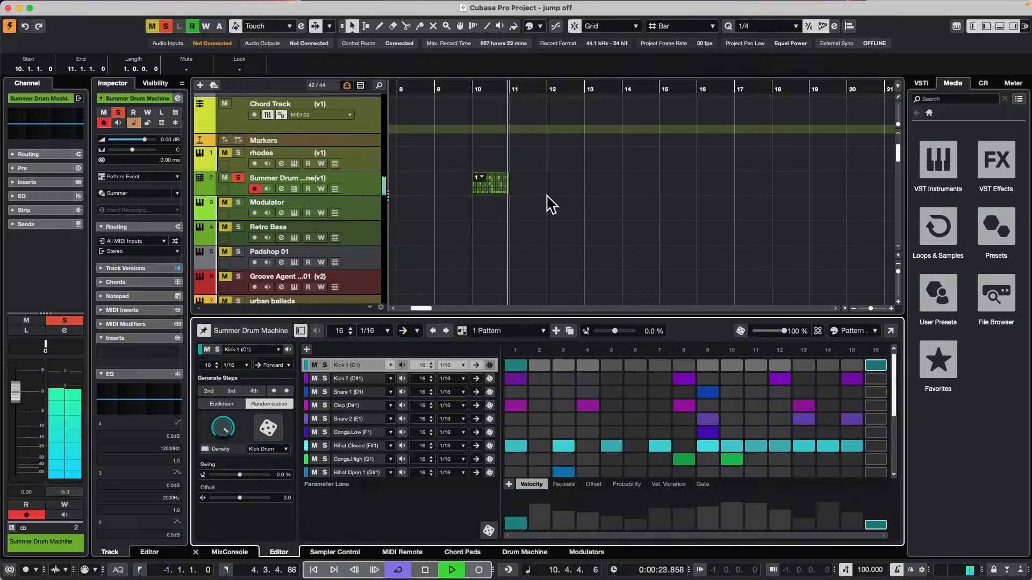
key(space)
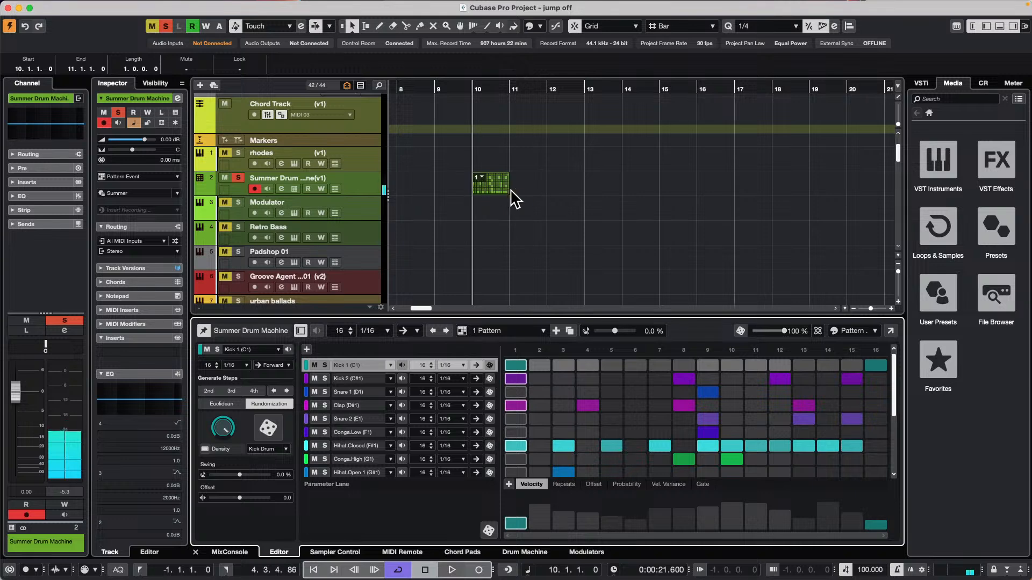
Erase the bar 10 pattern event from the Summer Drum Machine track and play the project without it.
right_click(490, 188)
click(532, 191)
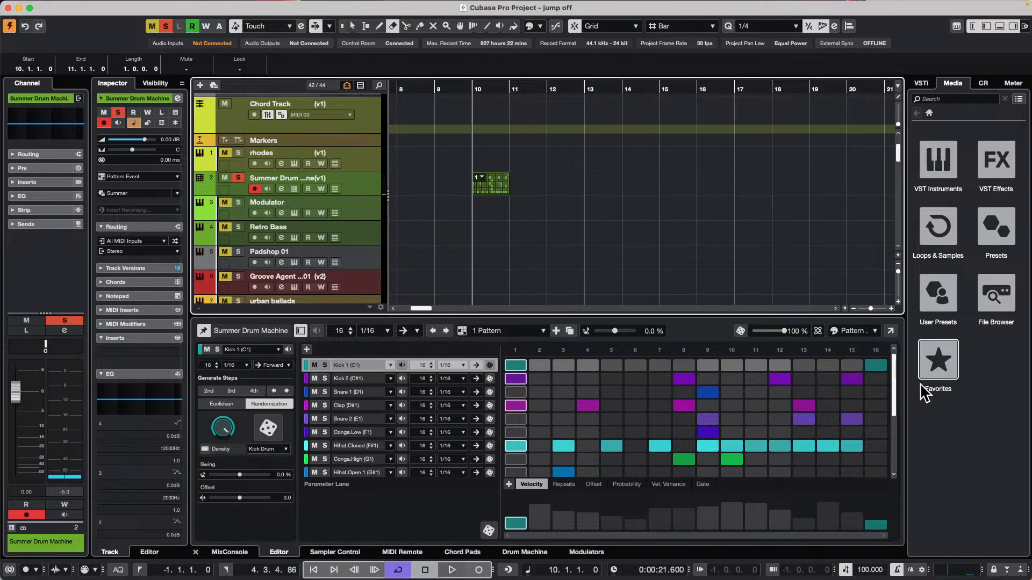
click(488, 180)
key(space)
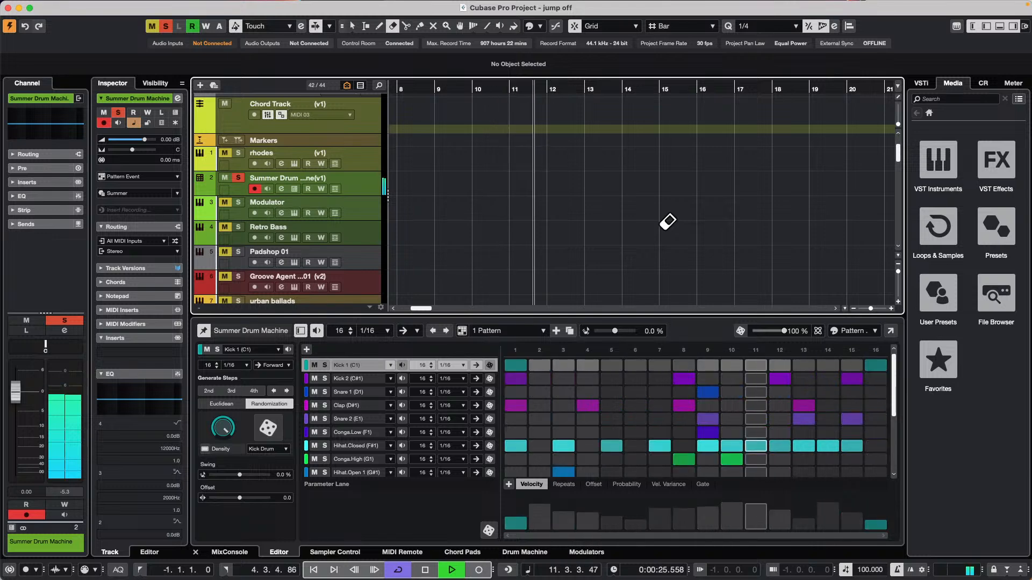
Lower the Control Room's main level to -1.49 and stop playback.
click(985, 84)
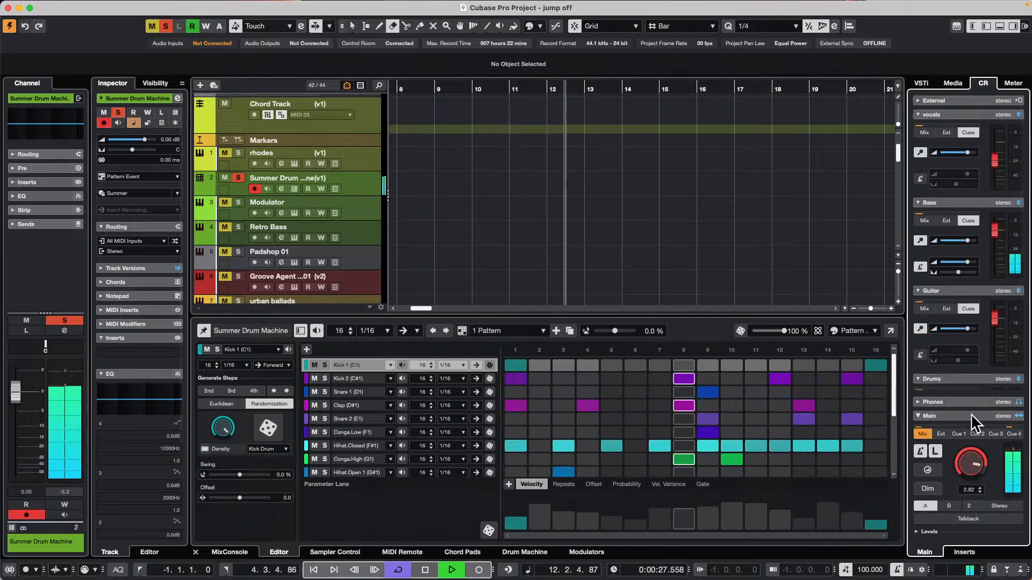
scroll(969, 463, up, 1)
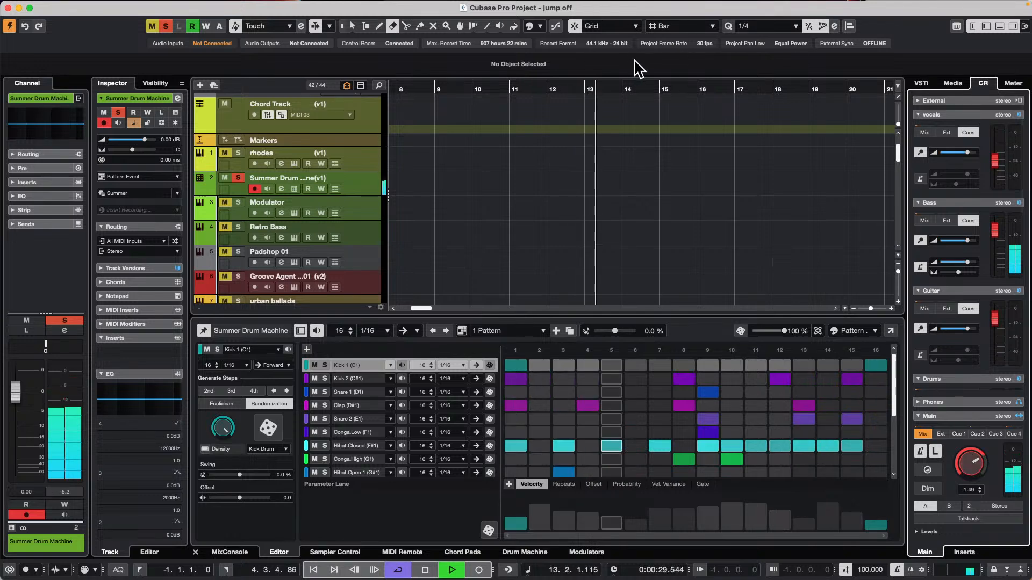
key(space)
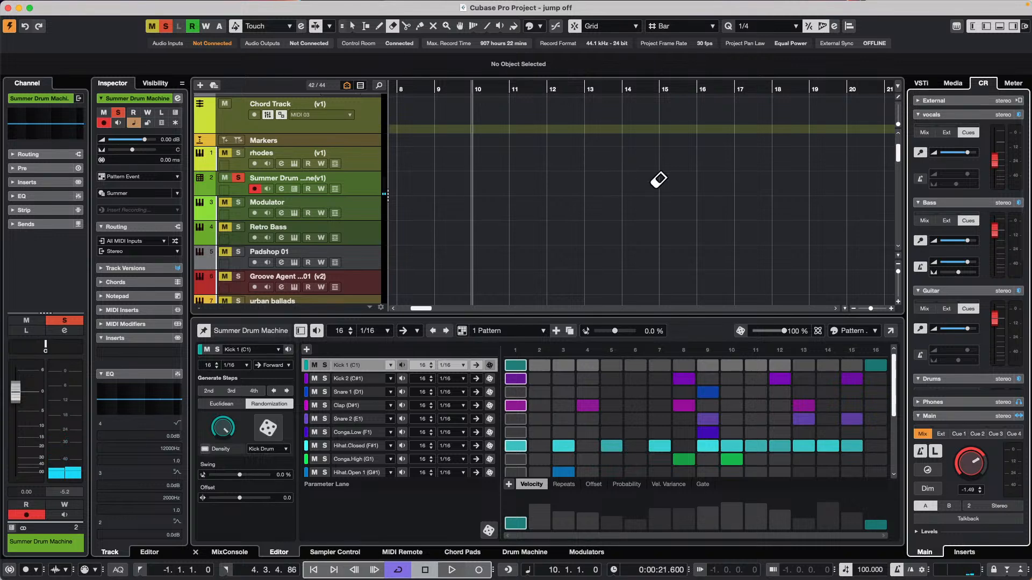
Undo the erasing of the pattern event and switch the Summer Drum Machine track to version C1.
key(super+z)
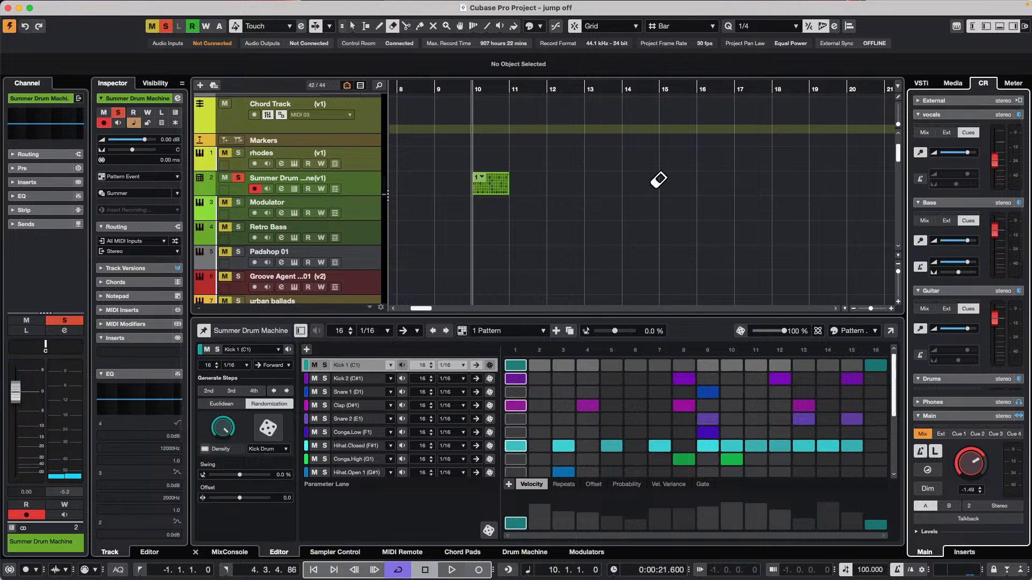
click(334, 177)
click(355, 196)
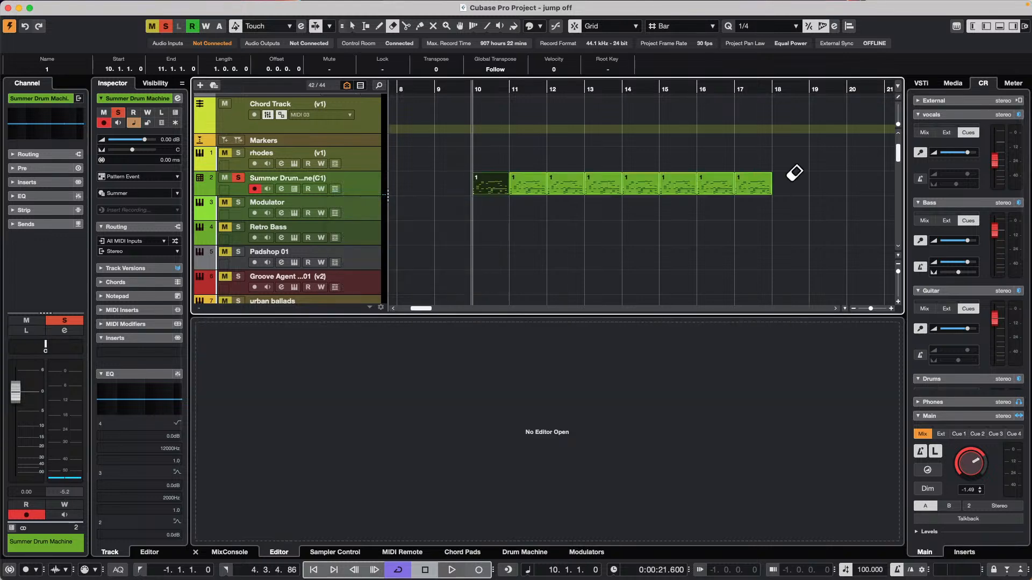
key(1)
click(794, 192)
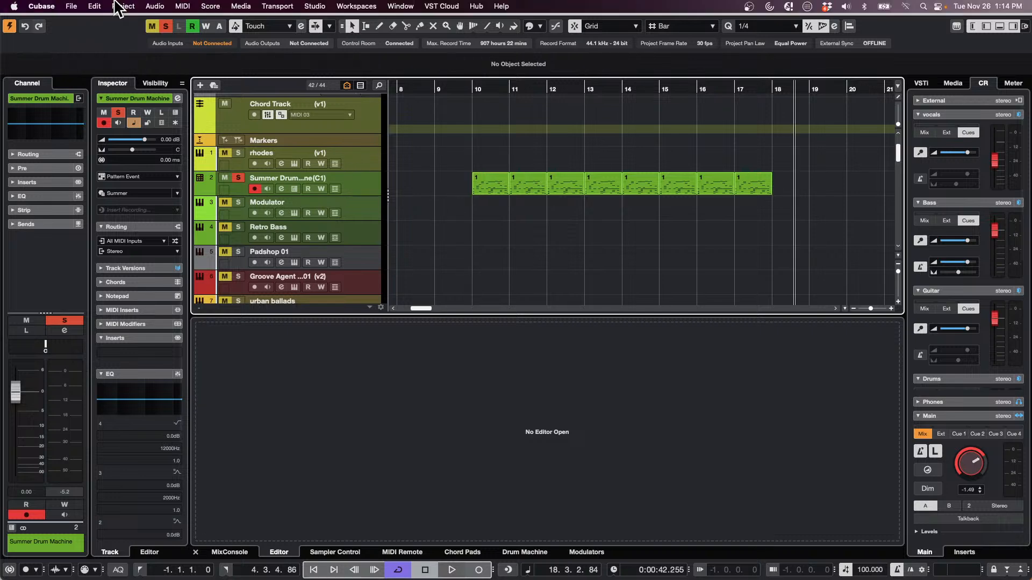
Render the Summer Drum Machine's MIDI parts in place to an audio track through the Render Settings.
click(94, 6)
mouse_move(133, 134)
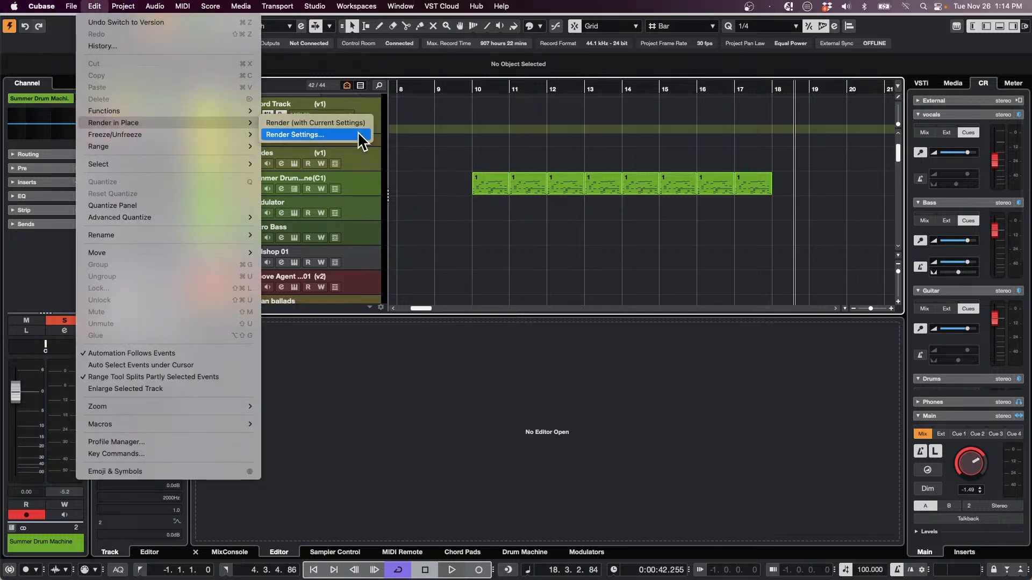
click(328, 137)
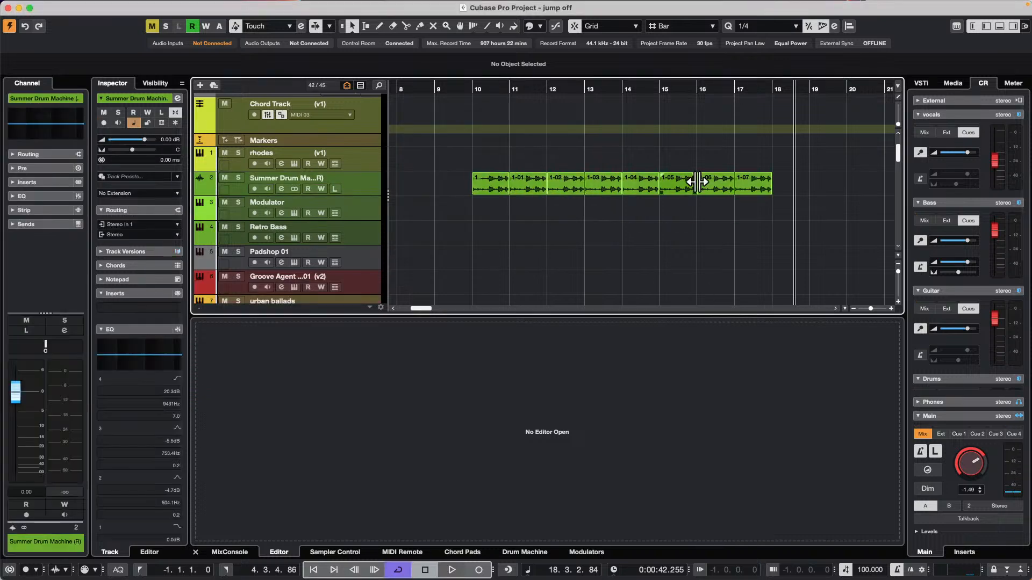
Undo the render in place and the version switch, and check the options offered on the bar 10 pattern event.
key(super+z)
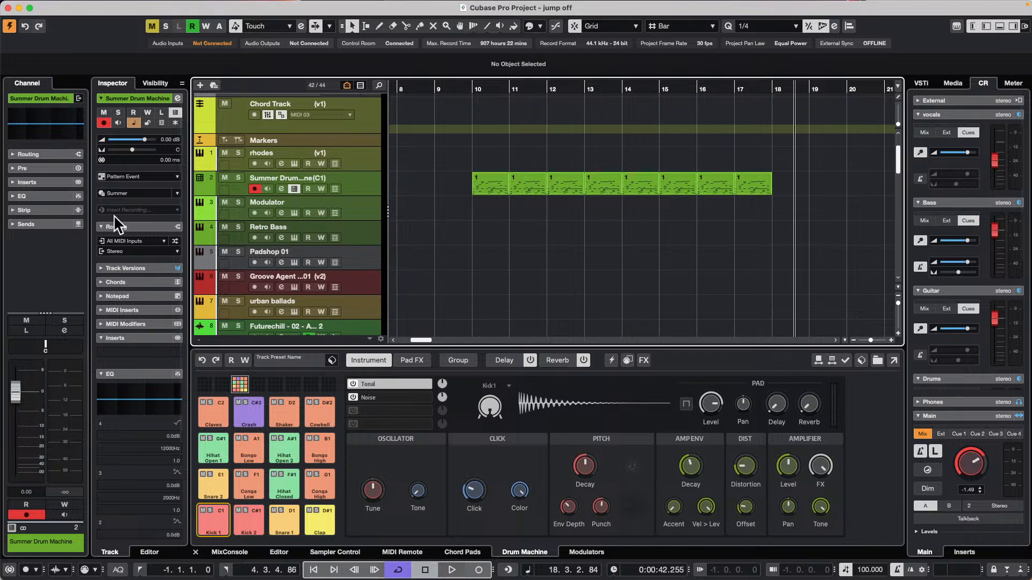
key(super+z)
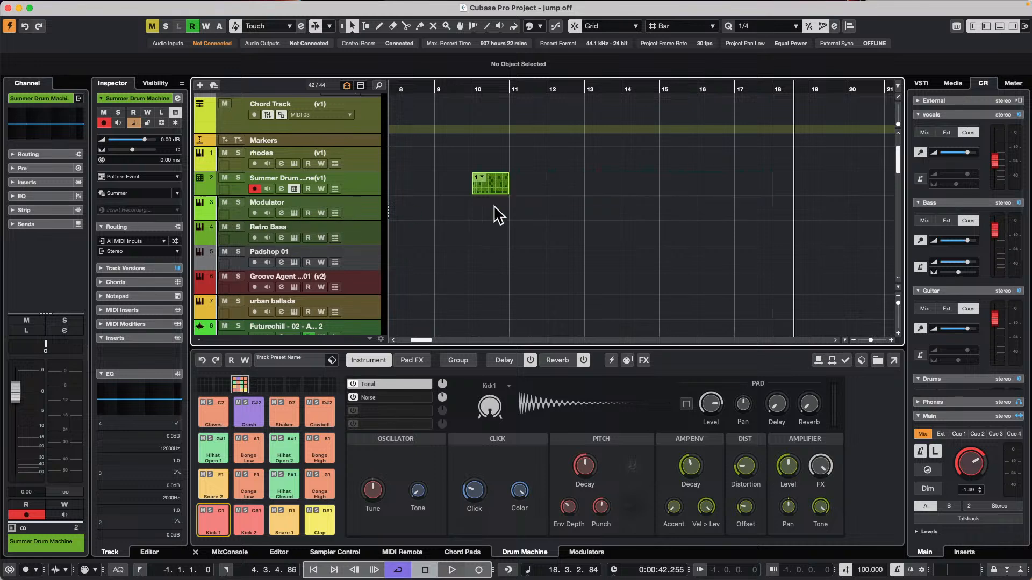
click(482, 177)
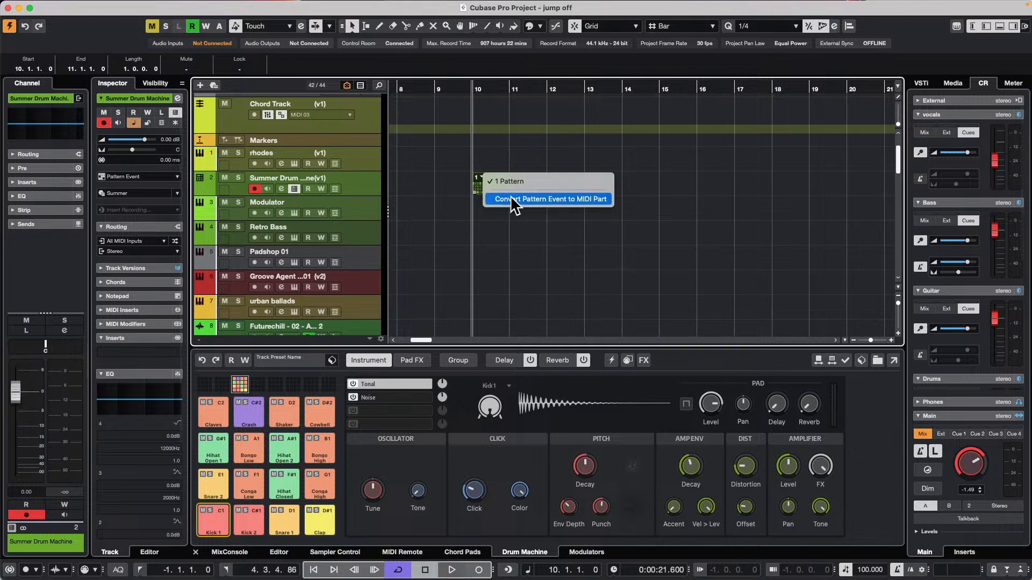
click(674, 181)
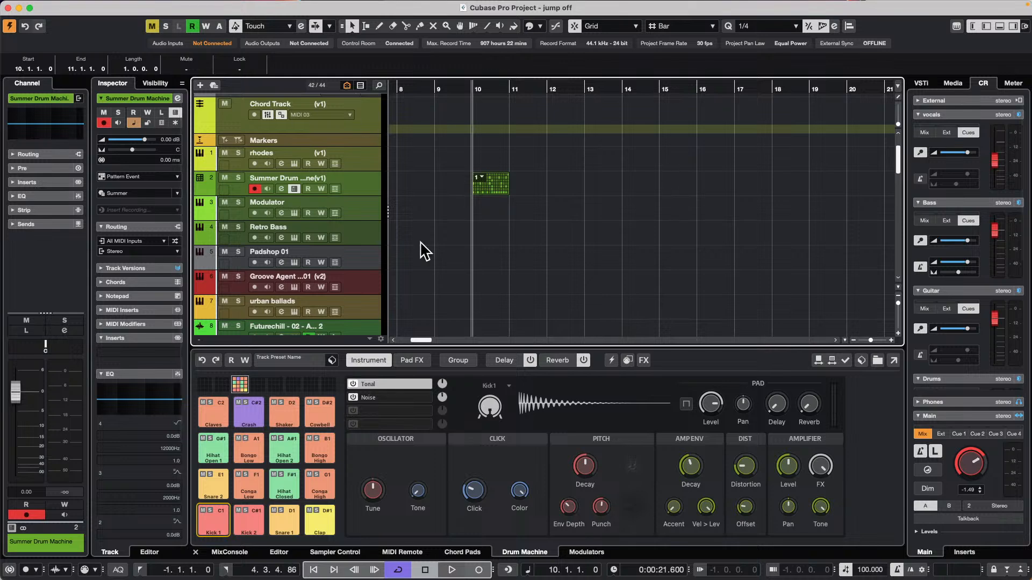
Unmute the comping track and show its take lanes from the project start.
scroll(403, 253, down, 15)
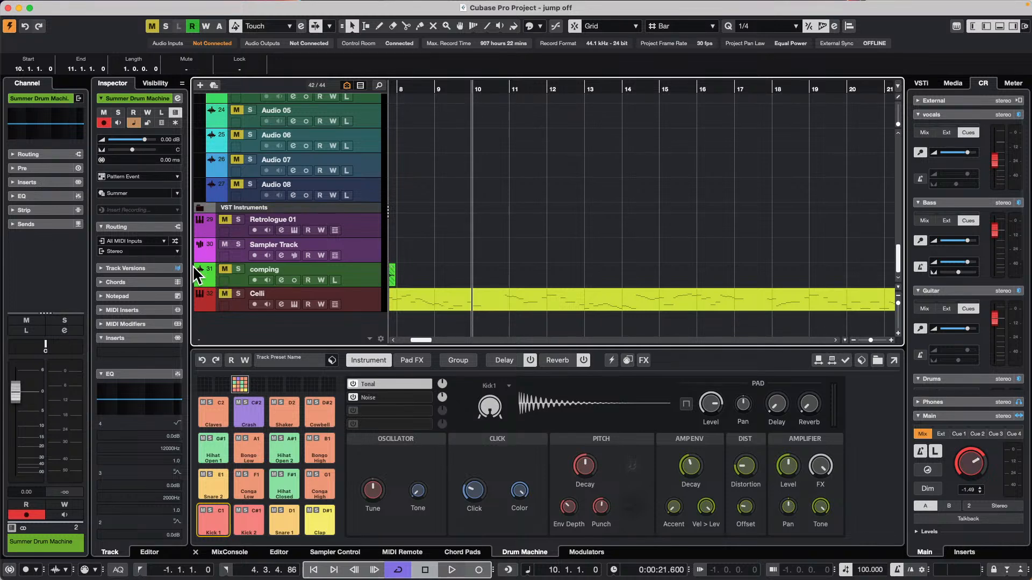
click(224, 267)
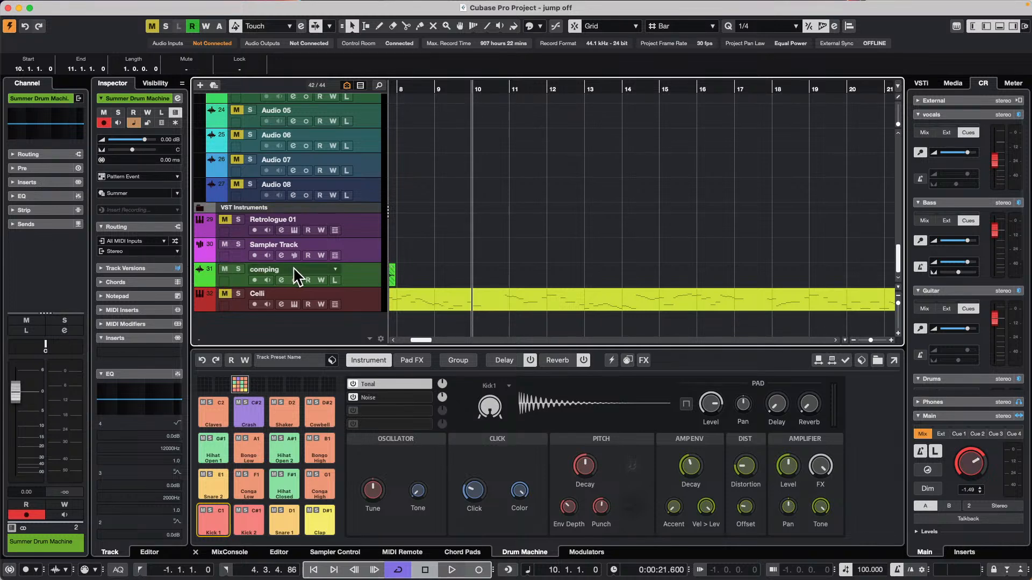
click(353, 272)
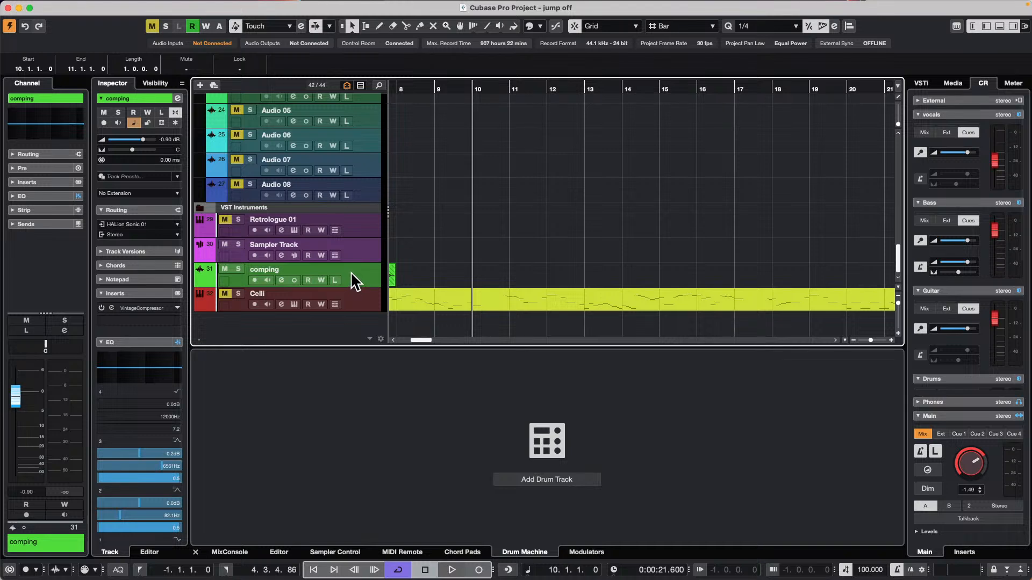
click(254, 292)
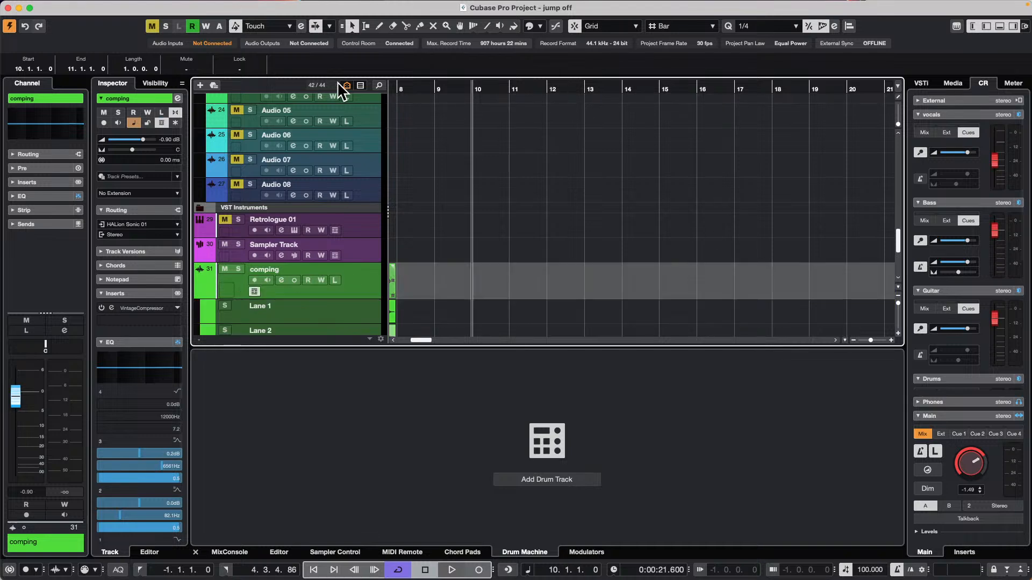
key(Home)
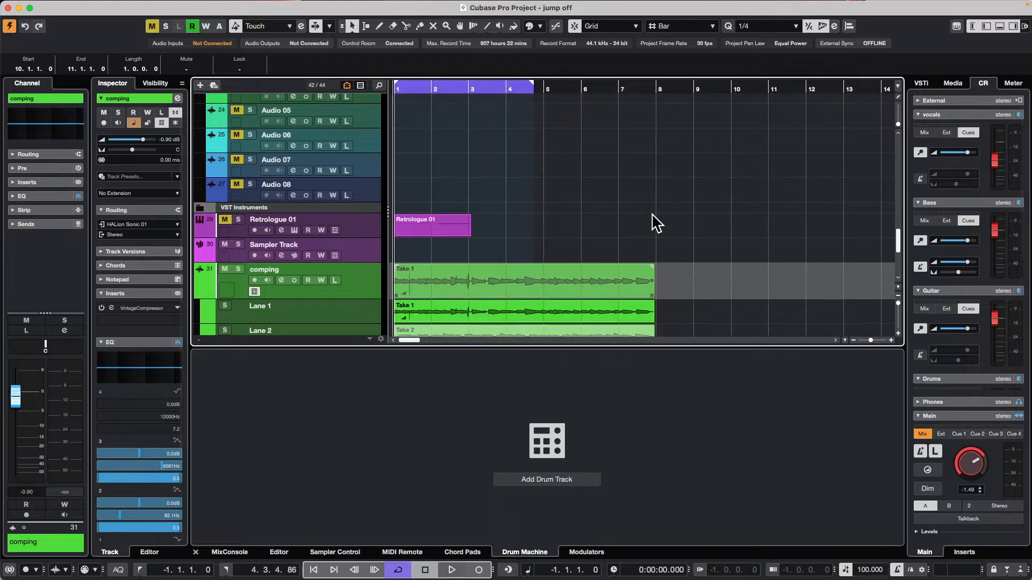
scroll(654, 223, down, 5)
scroll(620, 217, up, 3)
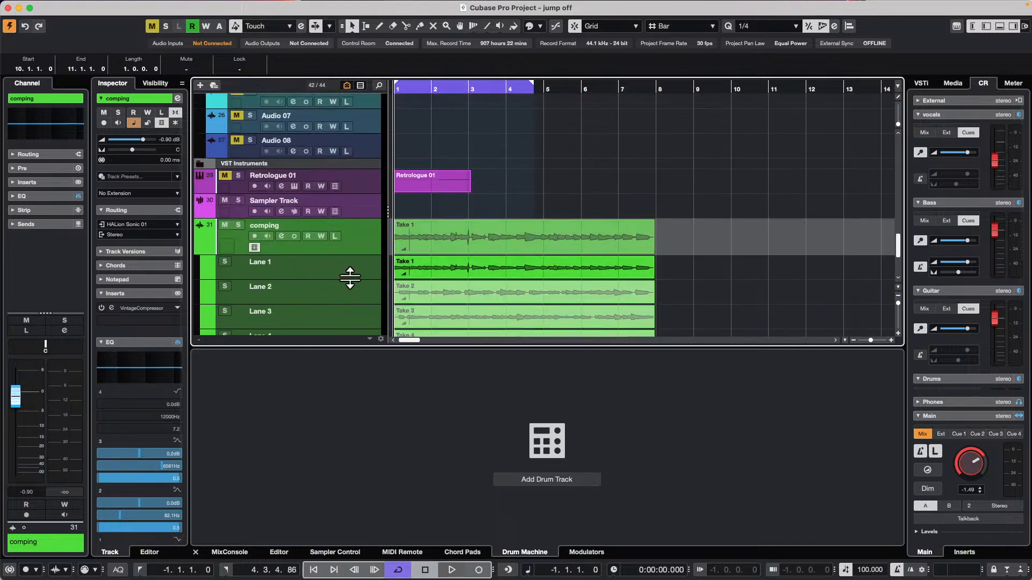
Change the description of the take in Lane 2 of the comping track to "bad take".
click(428, 293)
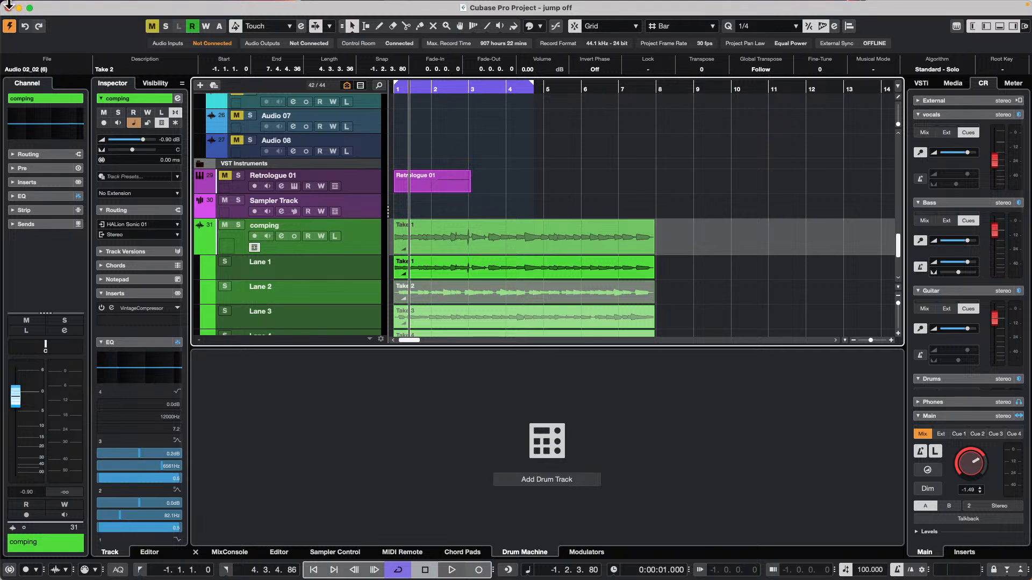
click(117, 65)
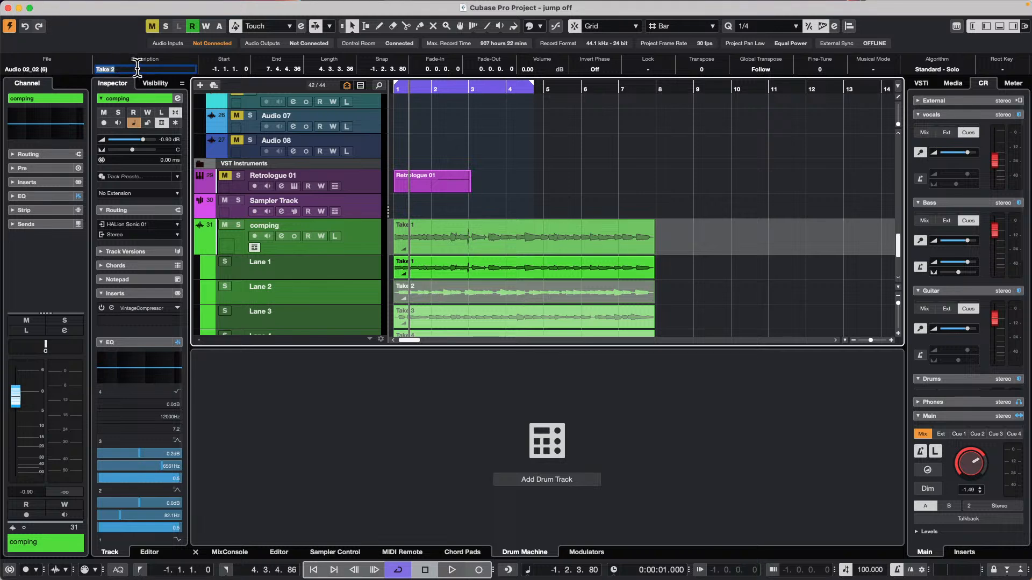
text(bad take)
key(Return)
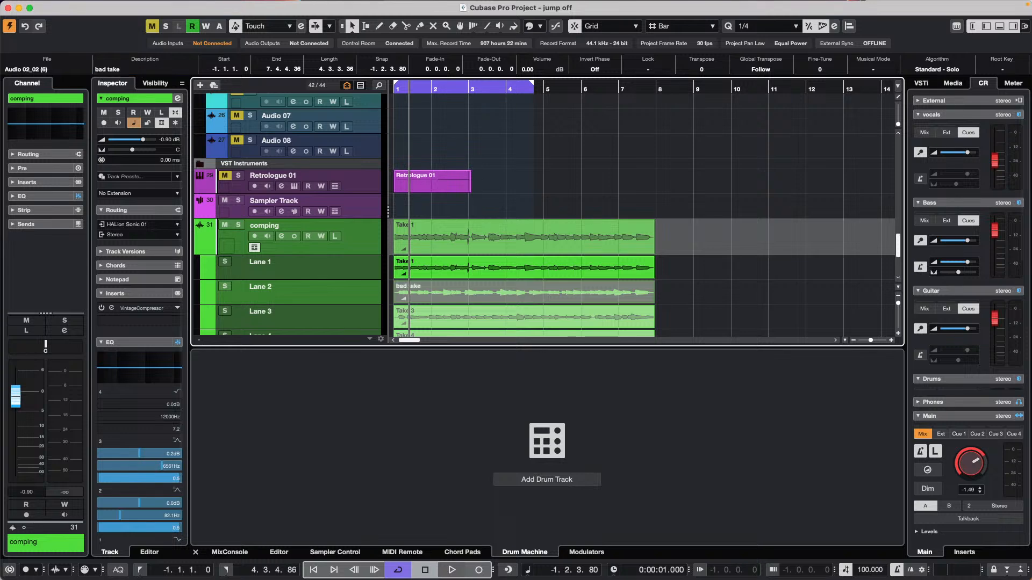
Change the description of the take in Lane 3 of the comping track to "good start".
click(459, 311)
click(132, 67)
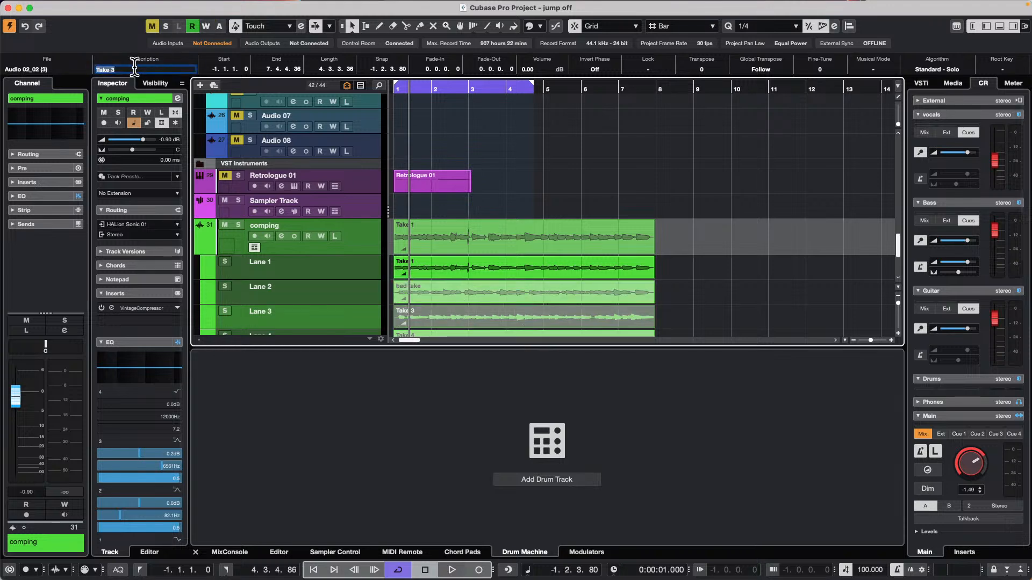
text(good start)
key(Return)
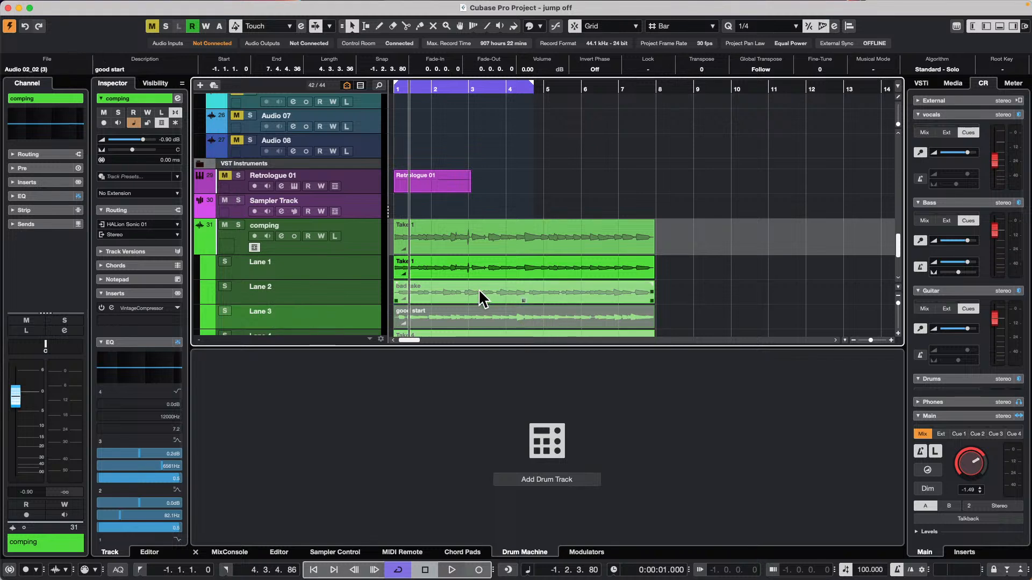
Change the description of the take in Lane 4 of the comping track to "bad end".
click(511, 269)
scroll(475, 292, down, 2)
click(430, 308)
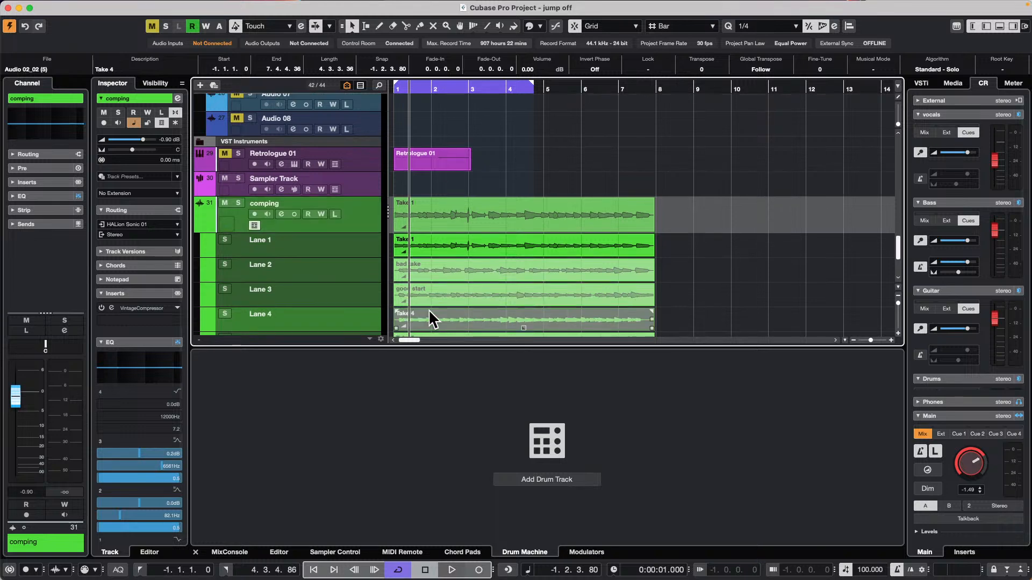
click(136, 68)
text(bad end)
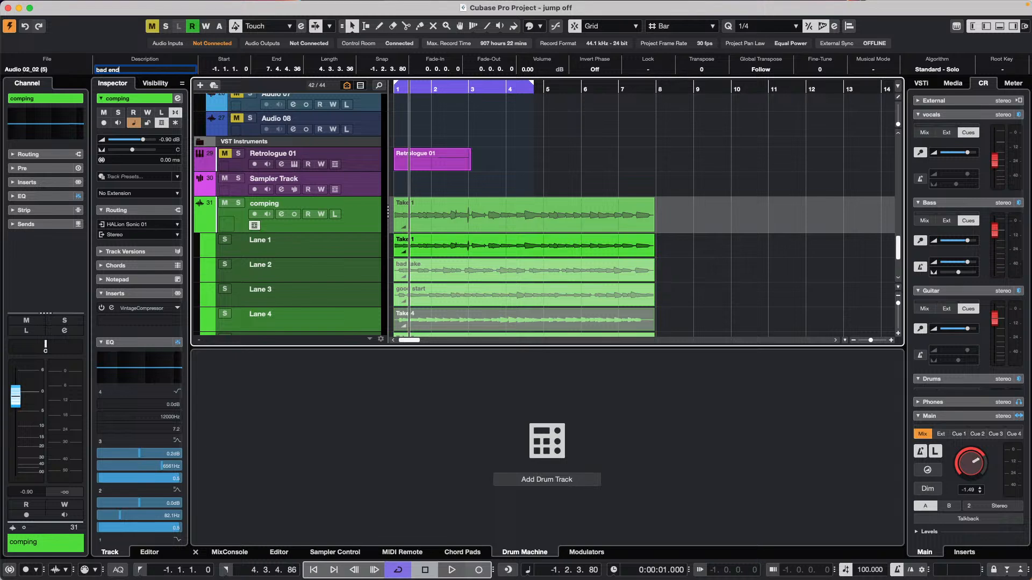
key(Return)
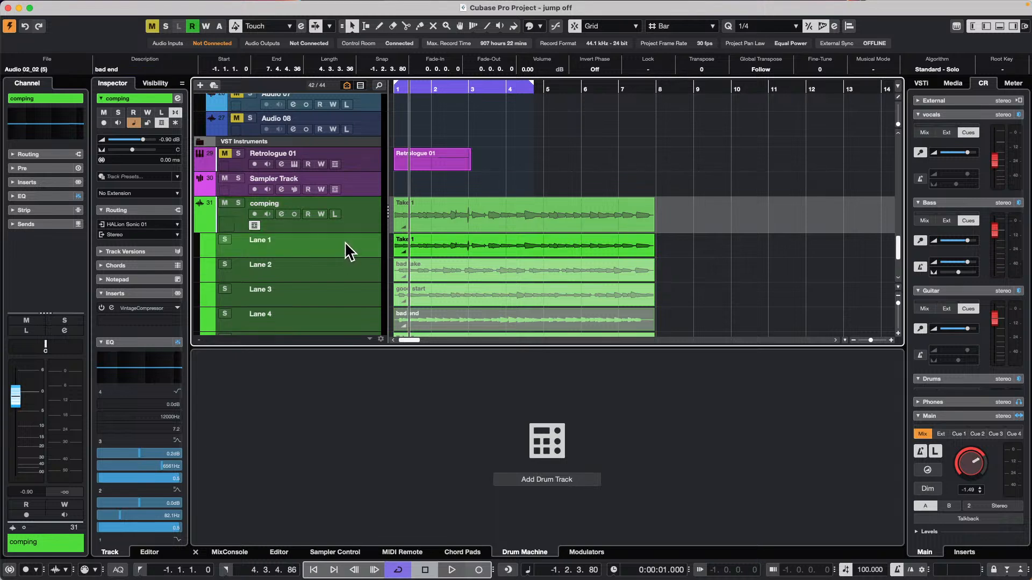
Create separate tracks from the comping track's lanes and review the new tracks.
scroll(344, 210, down, 3)
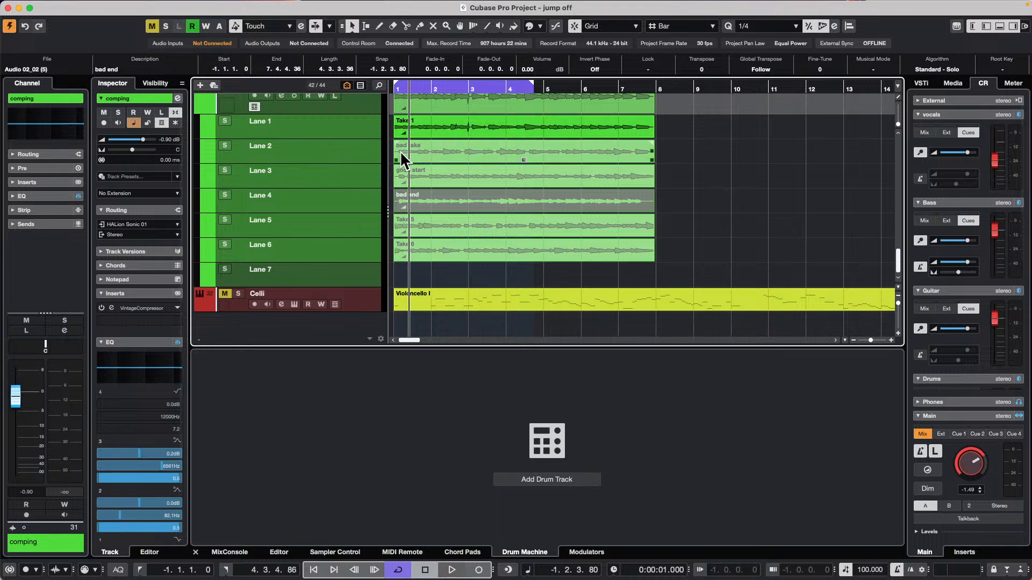
right_click(315, 125)
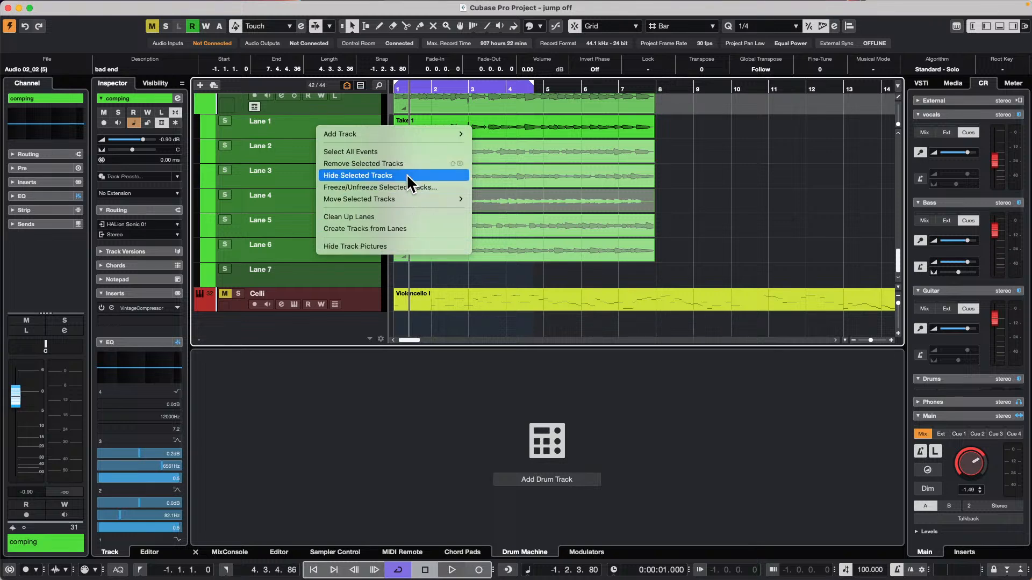
click(397, 227)
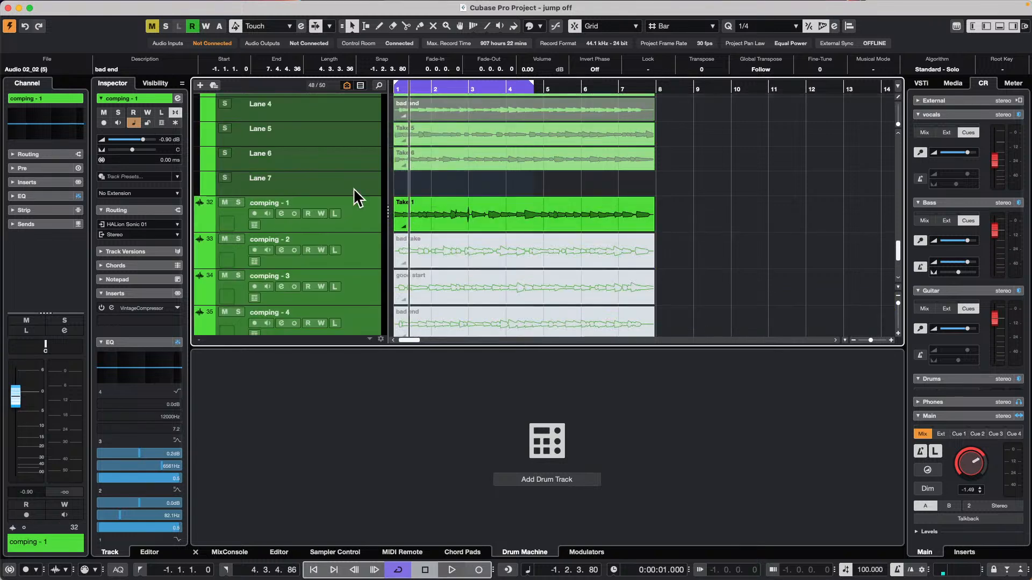
scroll(323, 189, down, 5)
scroll(323, 191, up, 5)
Unmute the audio events on the tracks comping - 2 through comping - 6 with the Mute tool.
click(445, 248)
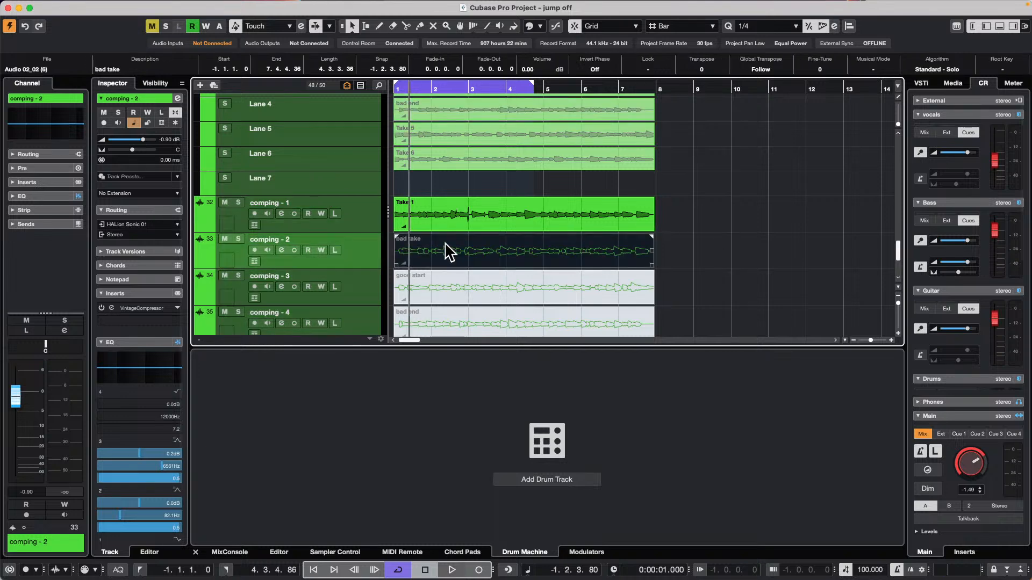
right_click(666, 239)
click(749, 238)
click(761, 240)
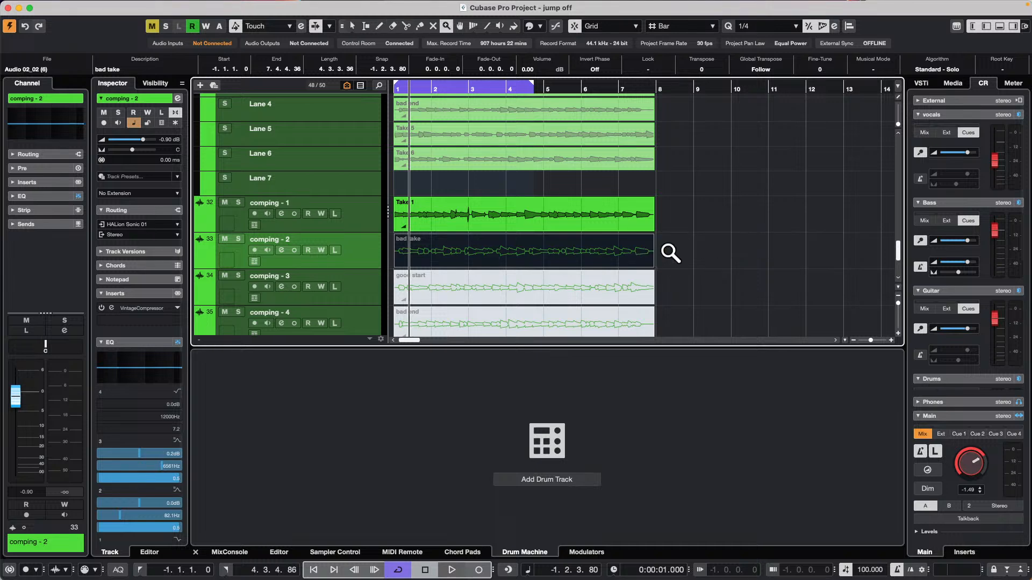
right_click(670, 253)
click(748, 252)
click(681, 253)
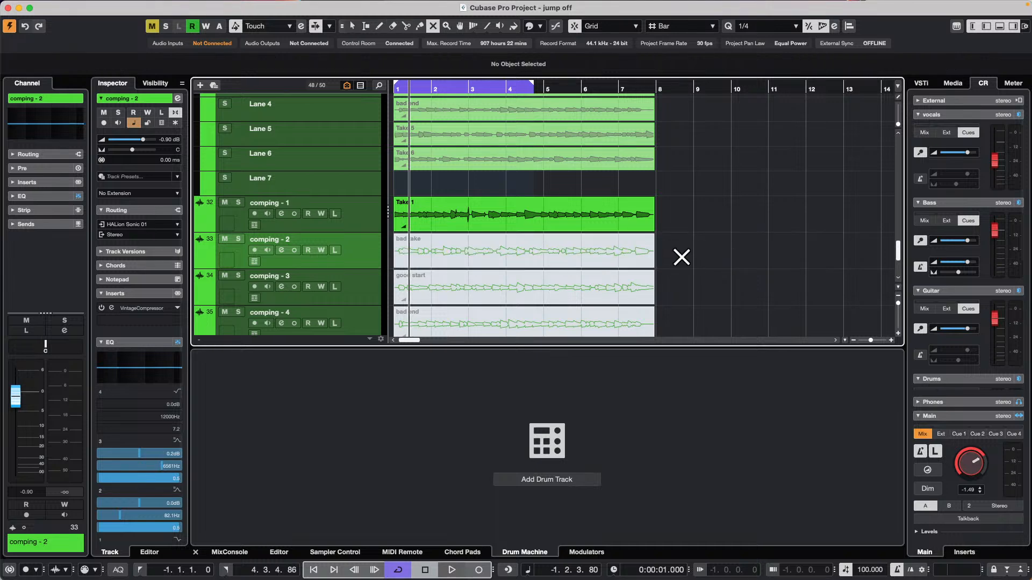
drag(683, 249, 506, 279)
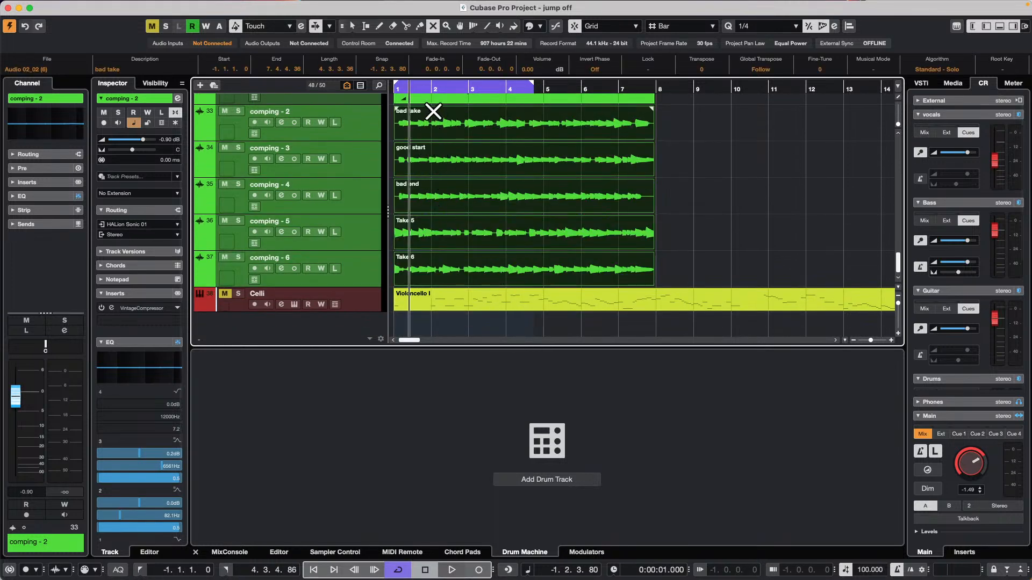
Return to the comping track's Lane 1 and rename the selected bad take event's audio file as "fhtgjko;lp'".
scroll(538, 173, up, 3)
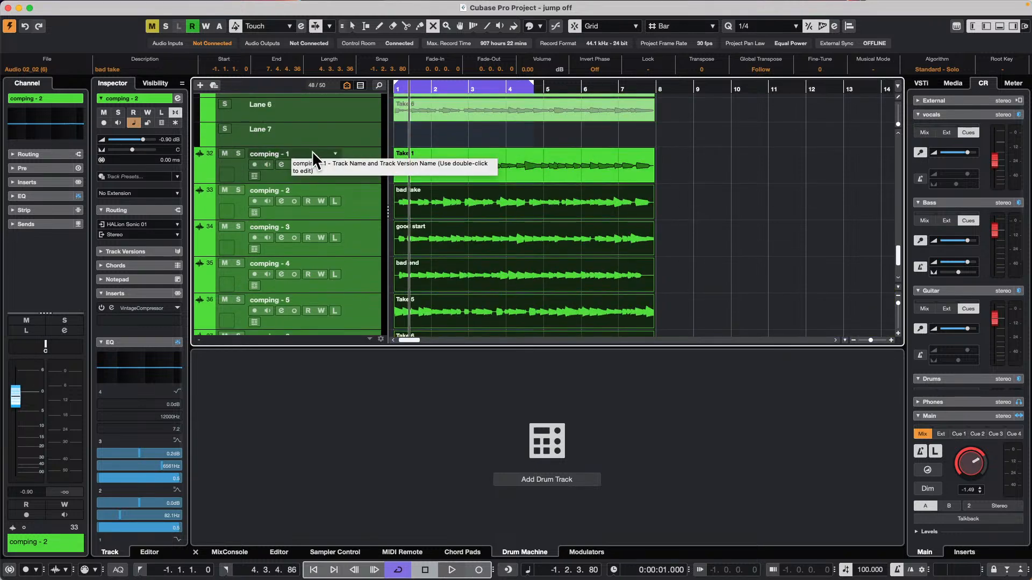
scroll(560, 191, up, 5)
scroll(560, 191, down, 1)
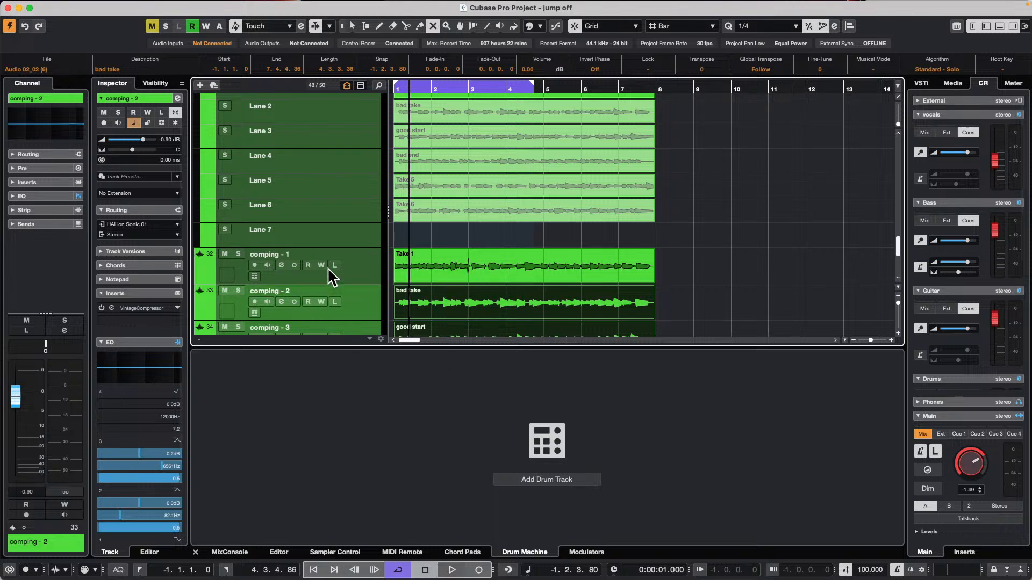
scroll(407, 187, up, 3)
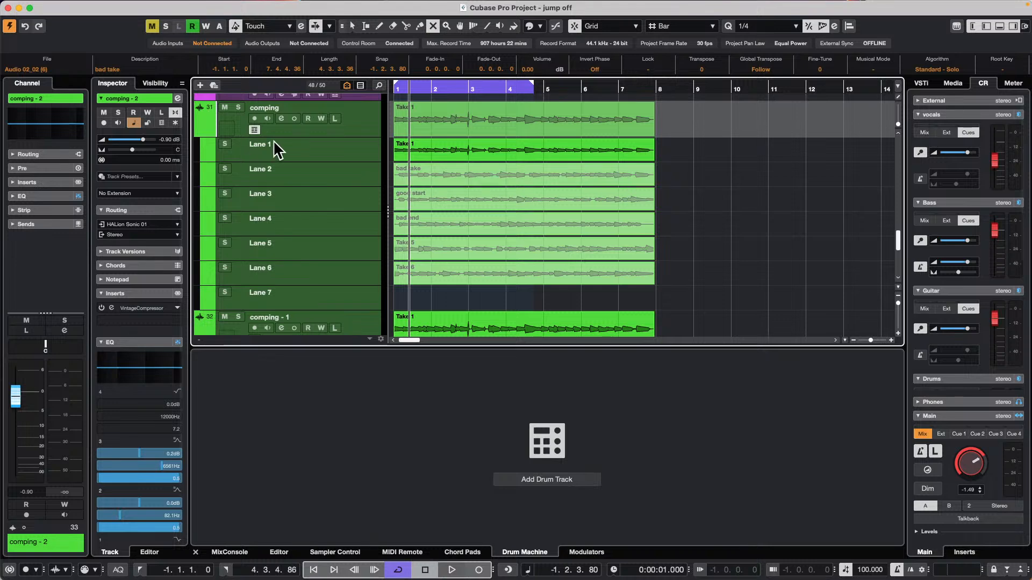
click(266, 144)
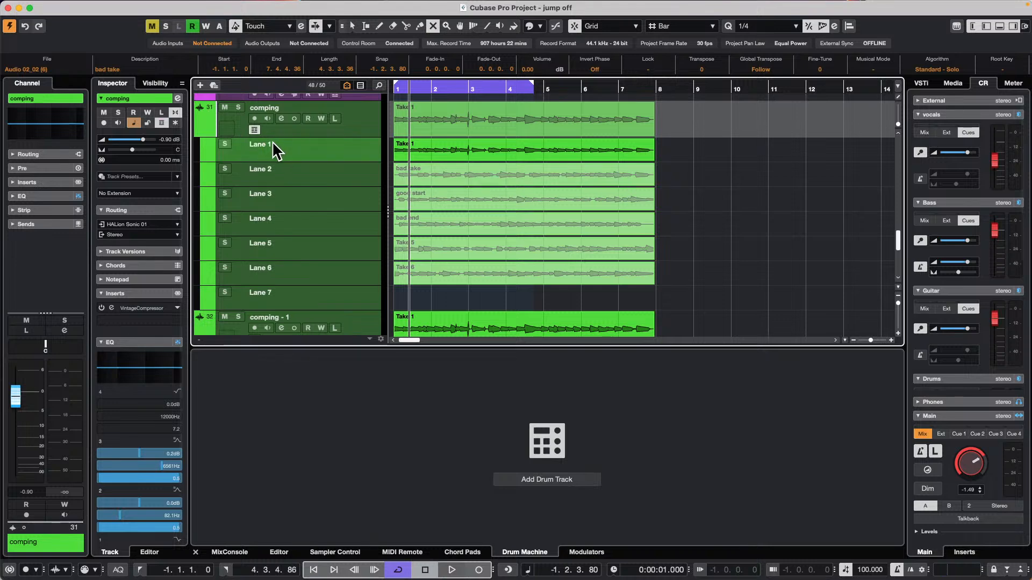
click(46, 69)
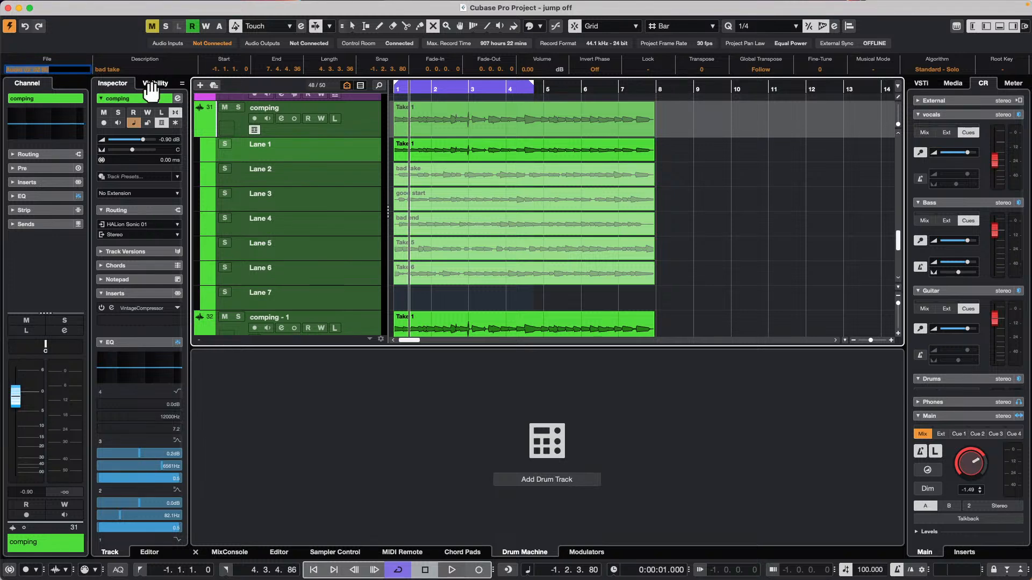
text(fhtgjko;lp')
key(Return)
click(328, 175)
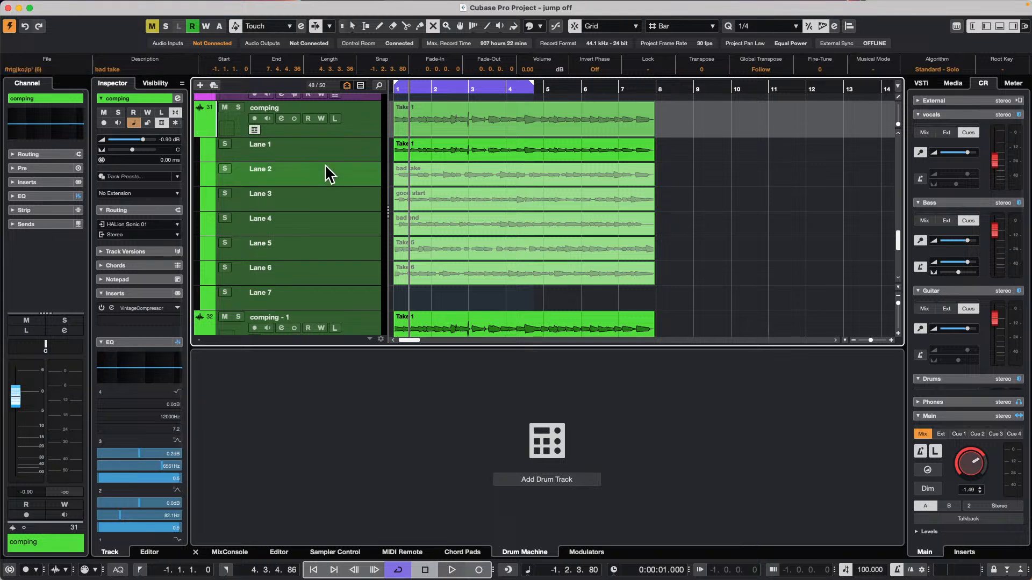
Rename the selected bad take event's audio file as "erthrytuiu".
click(54, 68)
text(erthrytuiu)
key(Return)
Rename the selected bad take event's audio file as "eatrsytfii" and mute the good start take in Lane 3.
click(56, 70)
text(eatrsytfii)
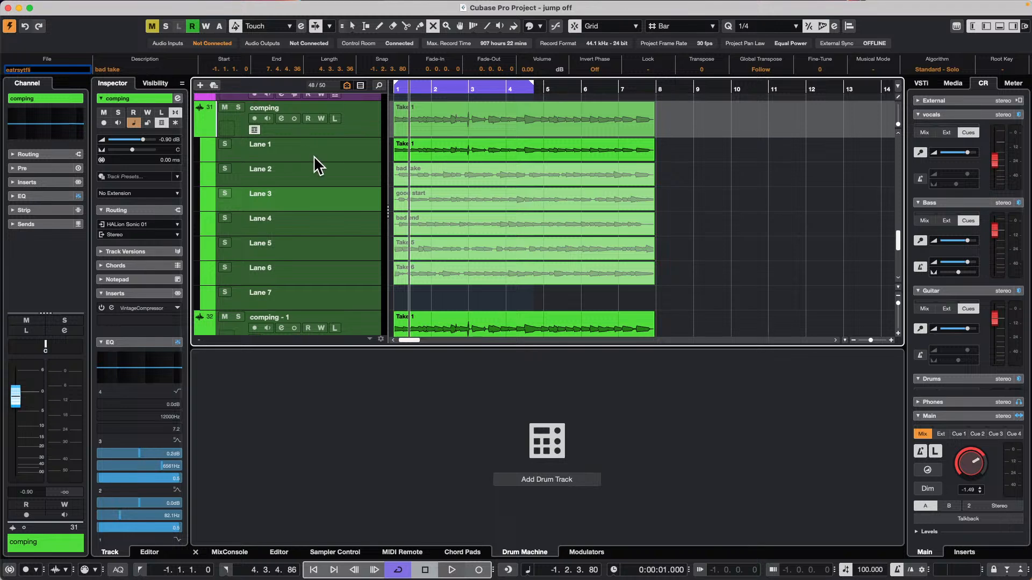
key(Return)
click(462, 208)
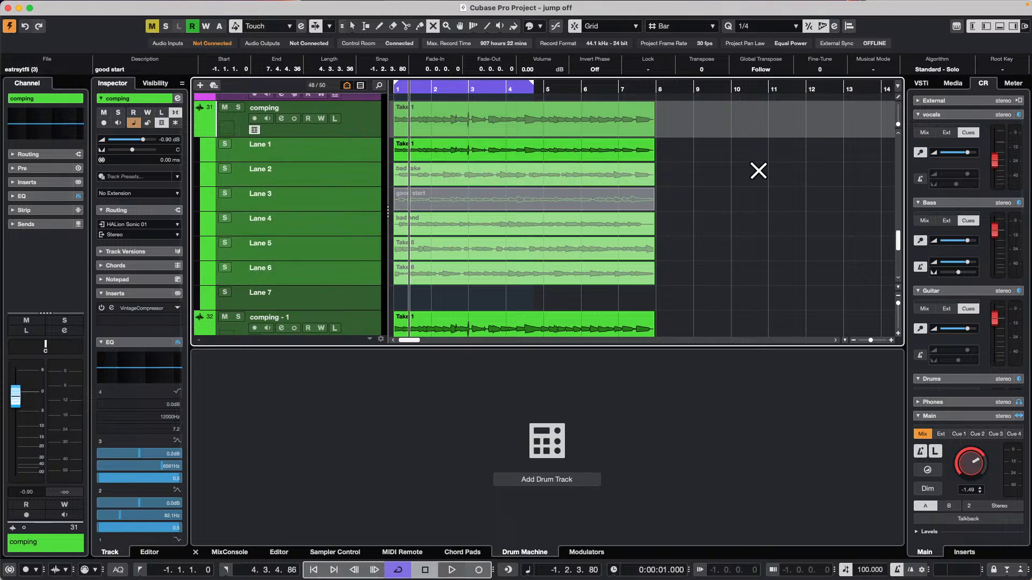
Remove the tracks comping - 1 through comping - 6 from the project.
click(365, 321)
scroll(352, 285, down, 5)
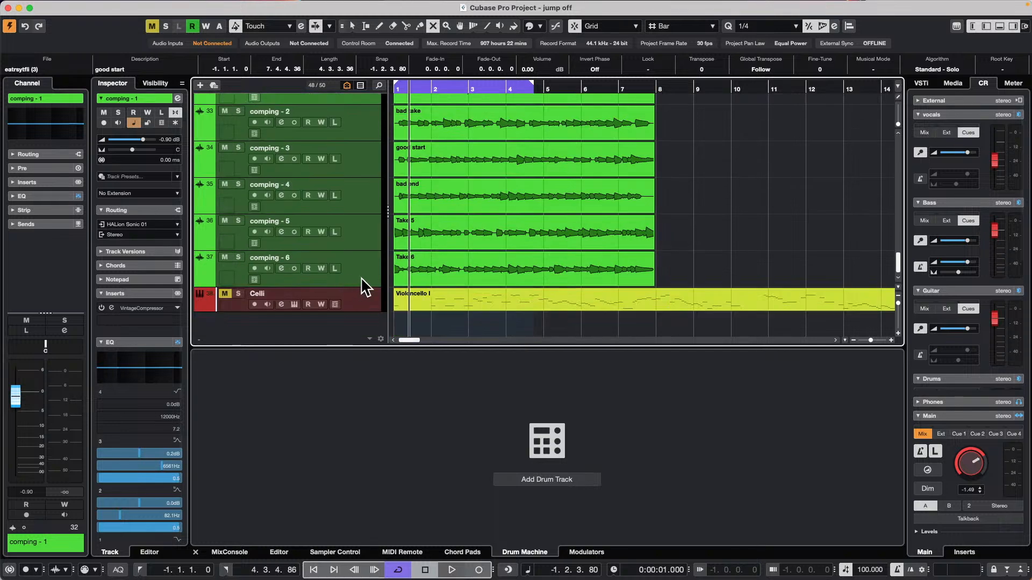
shift+click(354, 272)
right_click(354, 273)
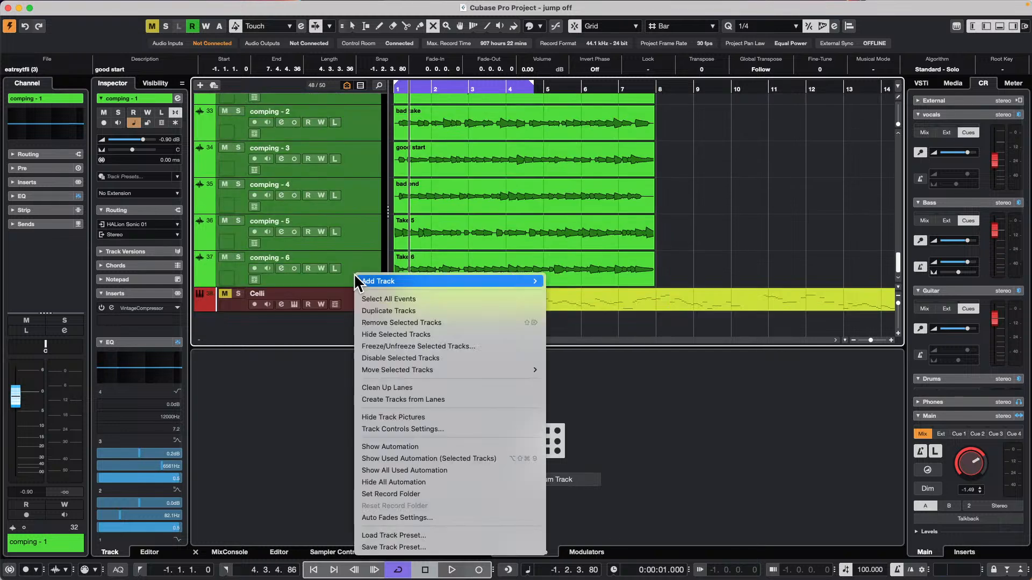
click(435, 322)
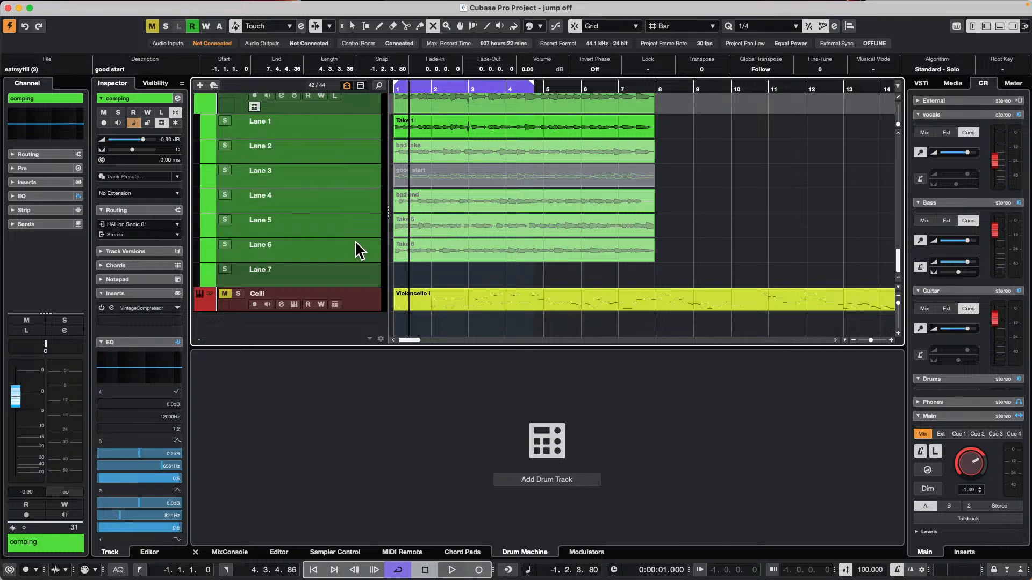
Create separate tracks from the comping track's lanes again and compare them with the original lanes.
right_click(338, 147)
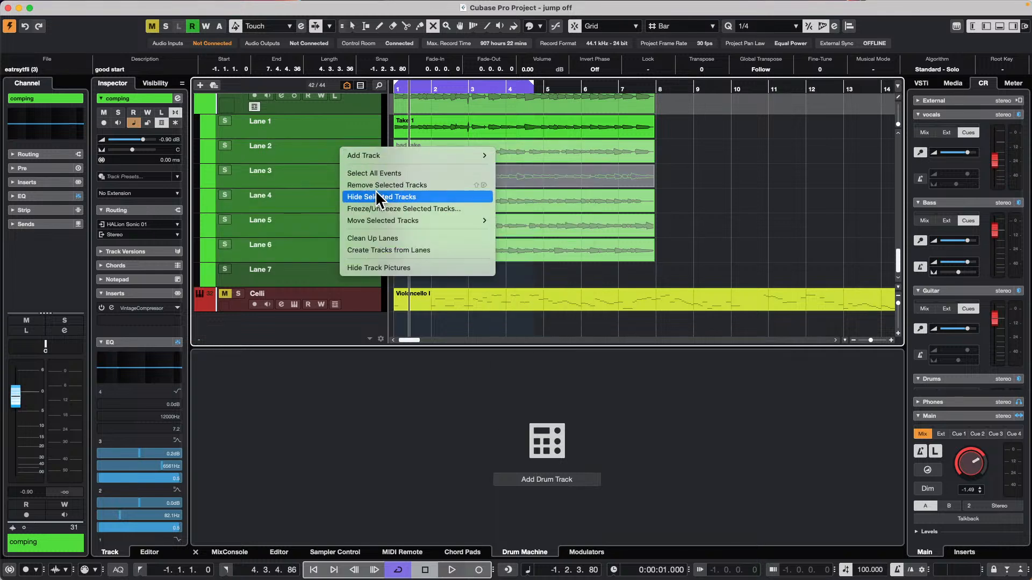
click(413, 250)
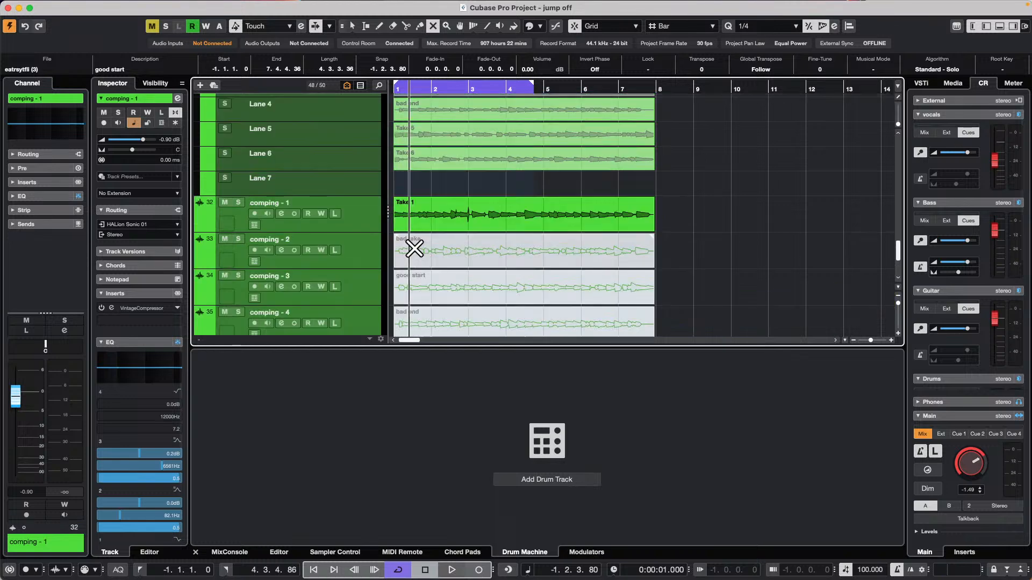
scroll(260, 223, down, 5)
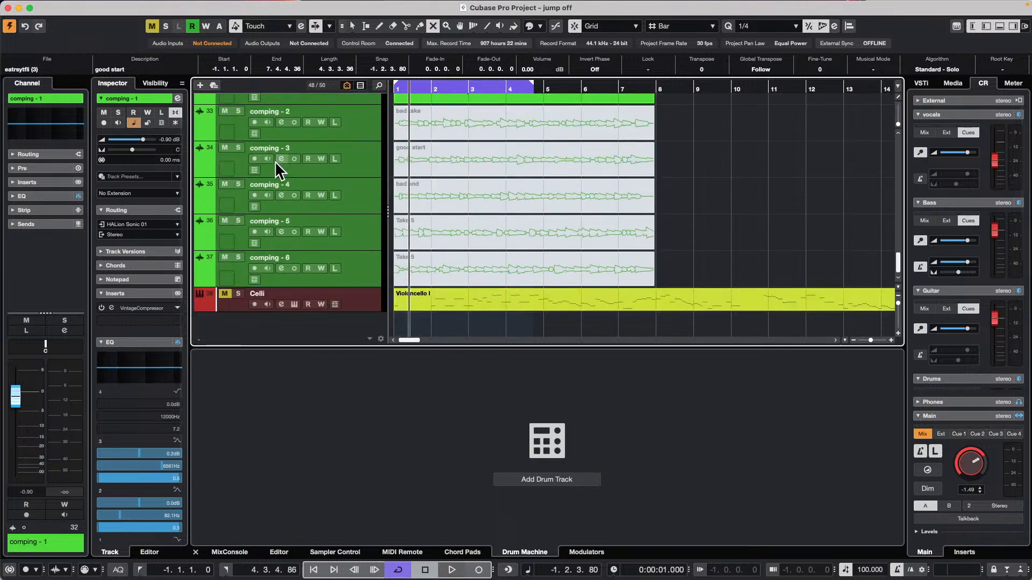
scroll(275, 160, up, 10)
scroll(274, 149, down, 5)
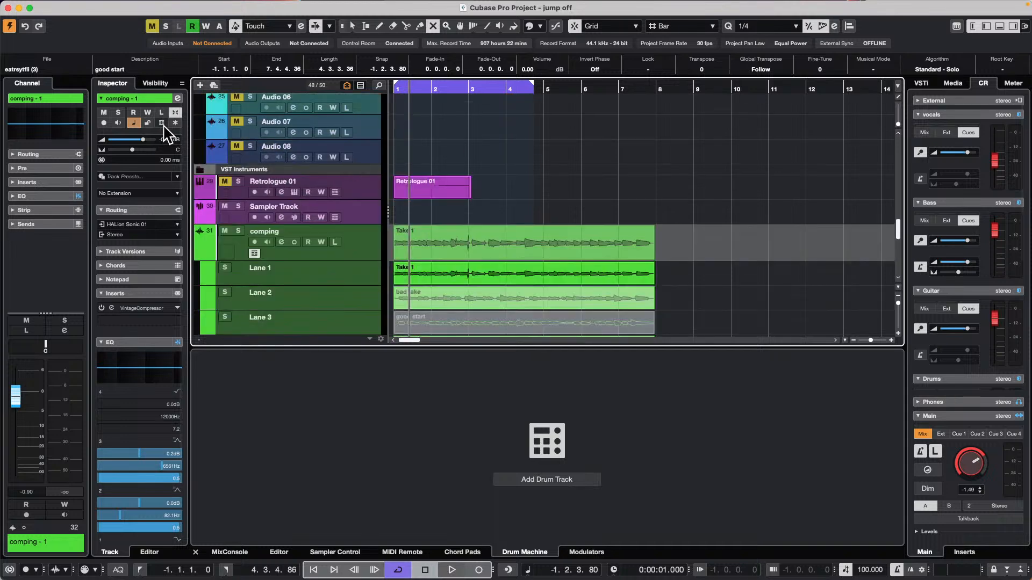
Undo the creation of tracks from lanes and switch to the Object Selection tool.
key(super+z)
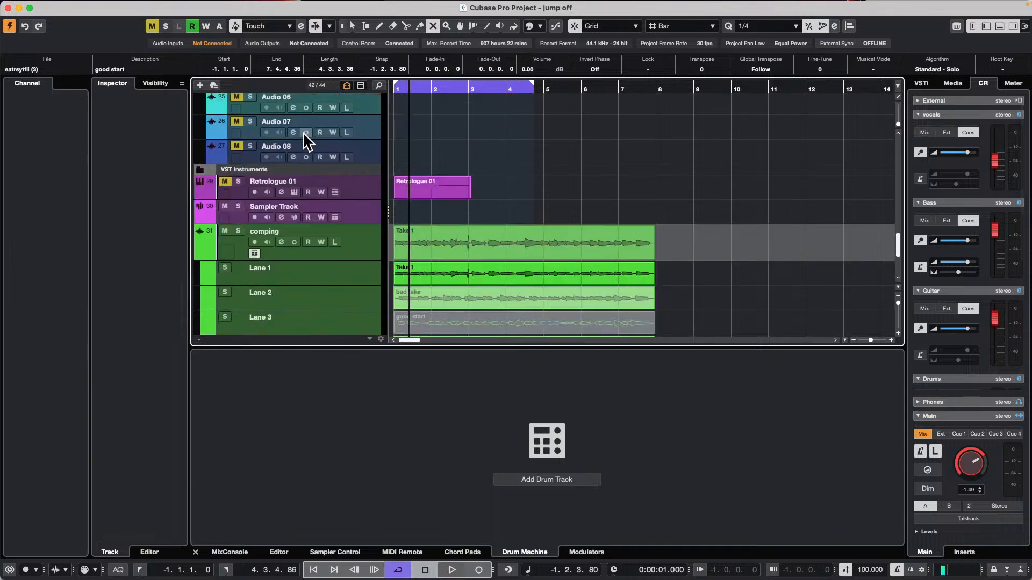
scroll(446, 188, down, 5)
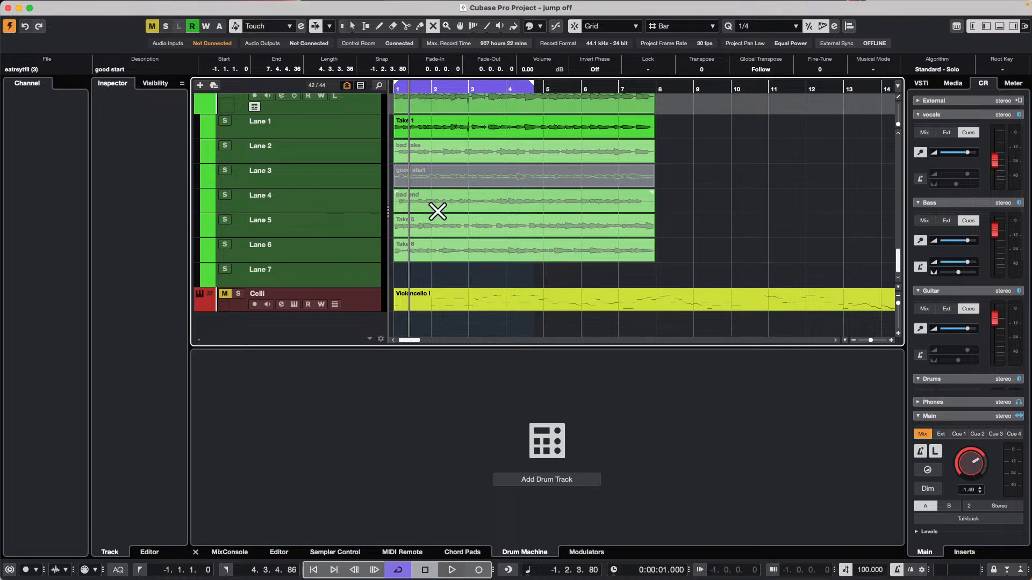
right_click(636, 201)
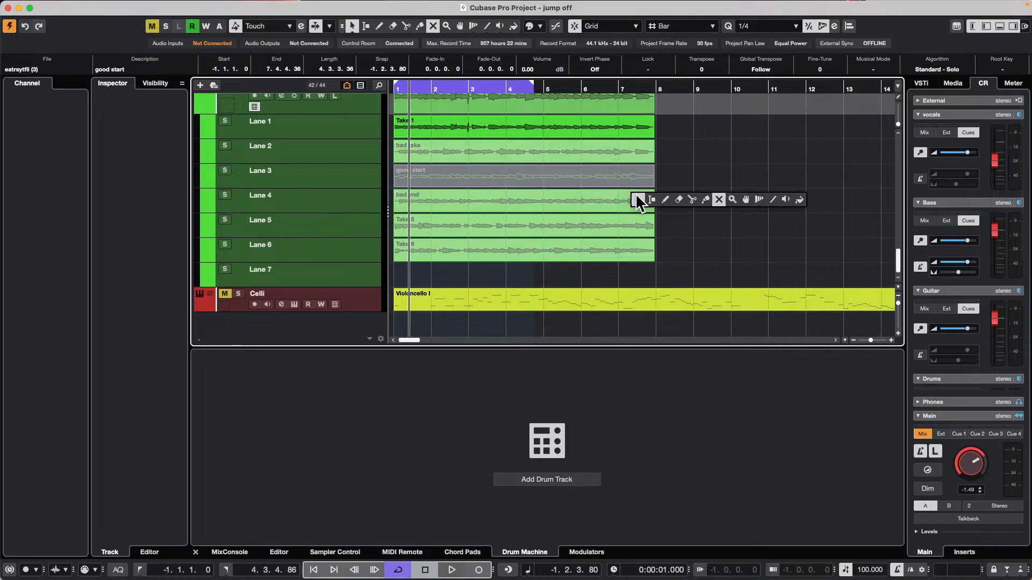
click(636, 200)
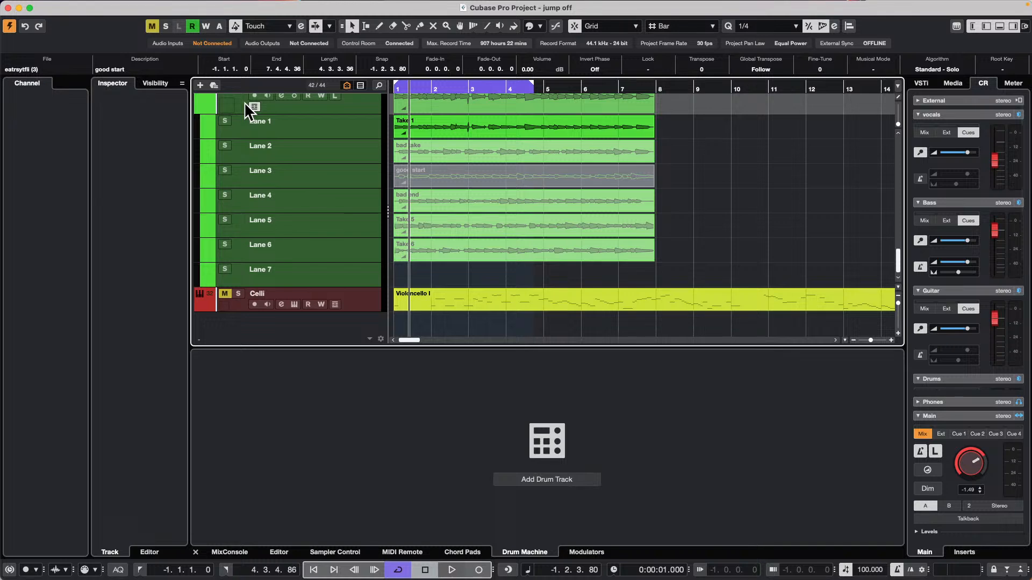
Open the Profile Manager to view the available profiles and close it again.
mouse_move(147, 5)
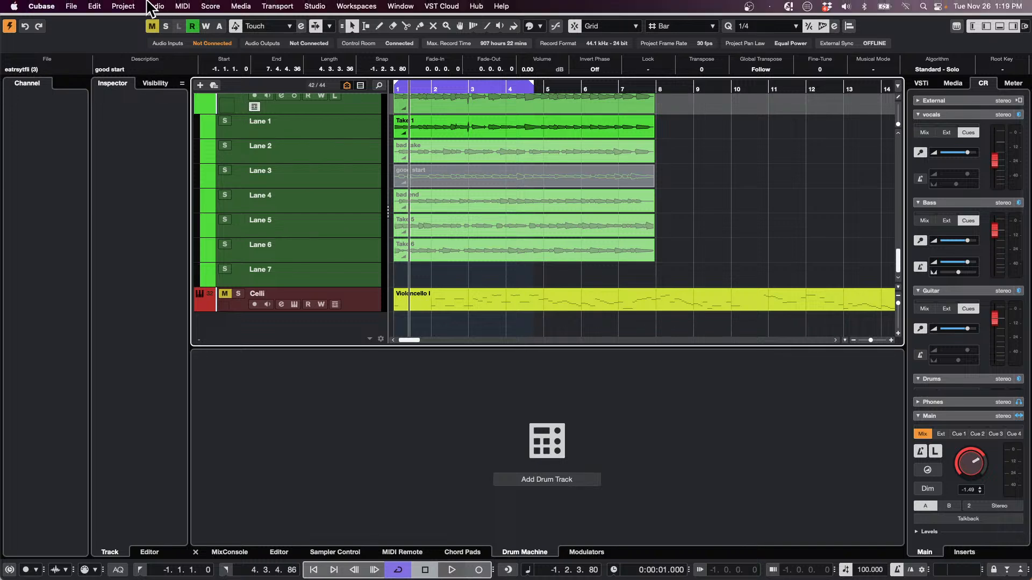
click(96, 6)
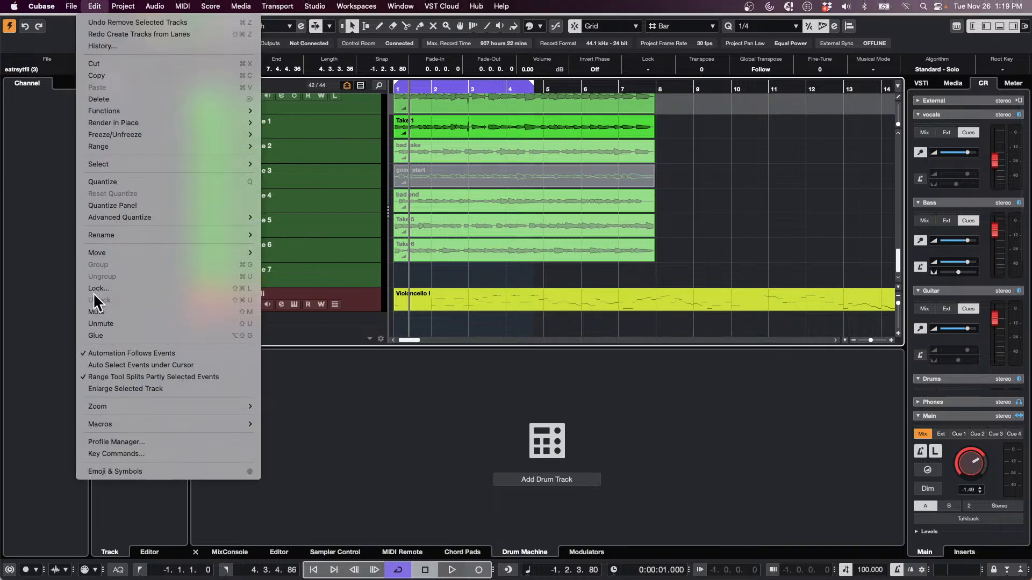
click(137, 443)
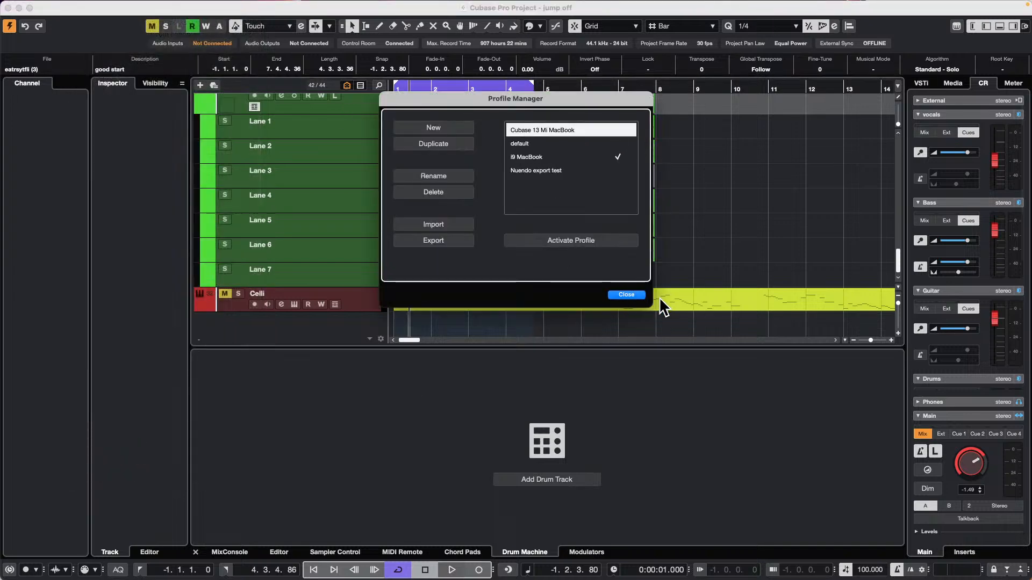
click(626, 295)
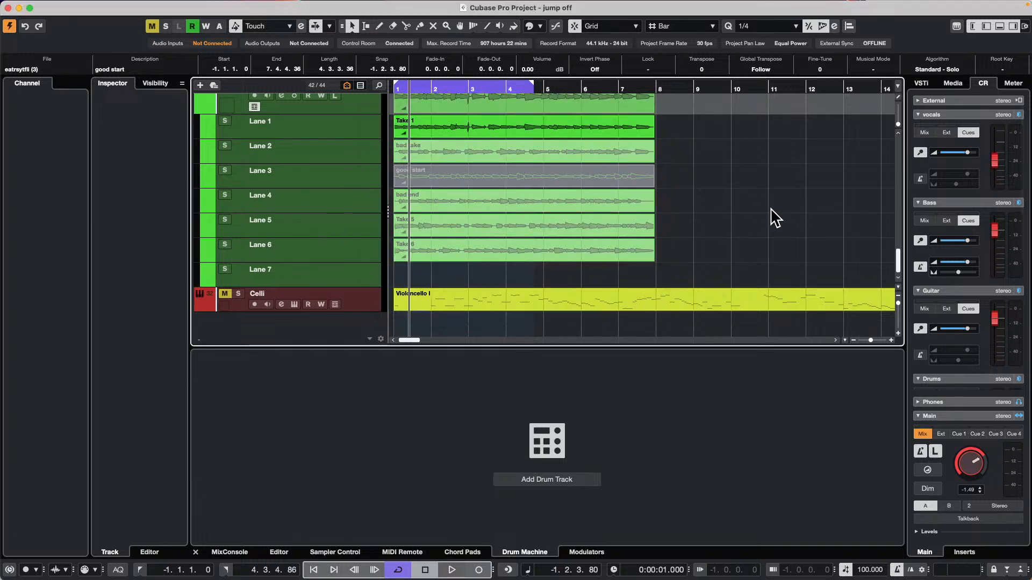
Open MediaBay, collapse VST Sound and expand the Track Presets folder under User Content.
mouse_move(408, 1)
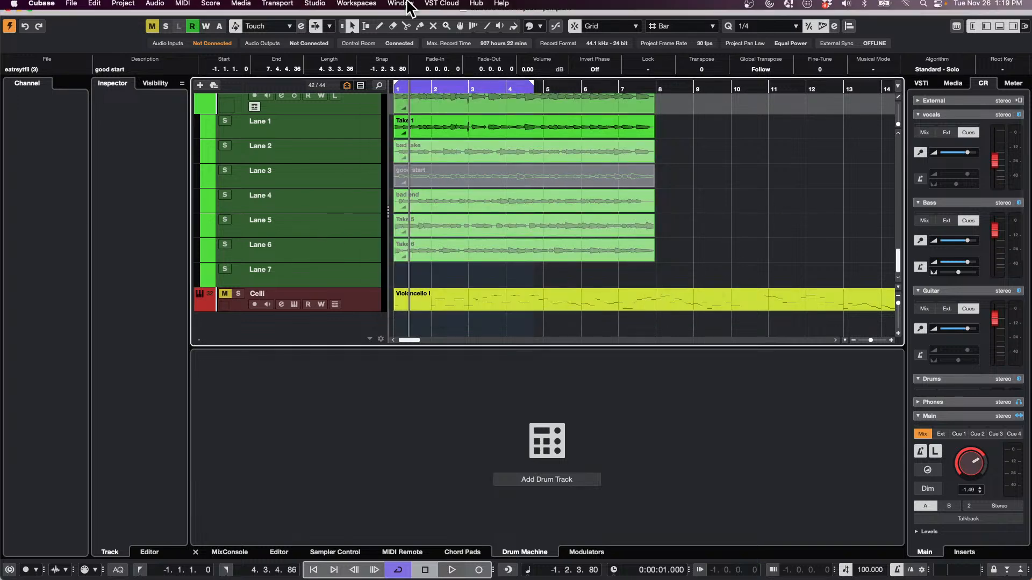
click(247, 7)
click(258, 40)
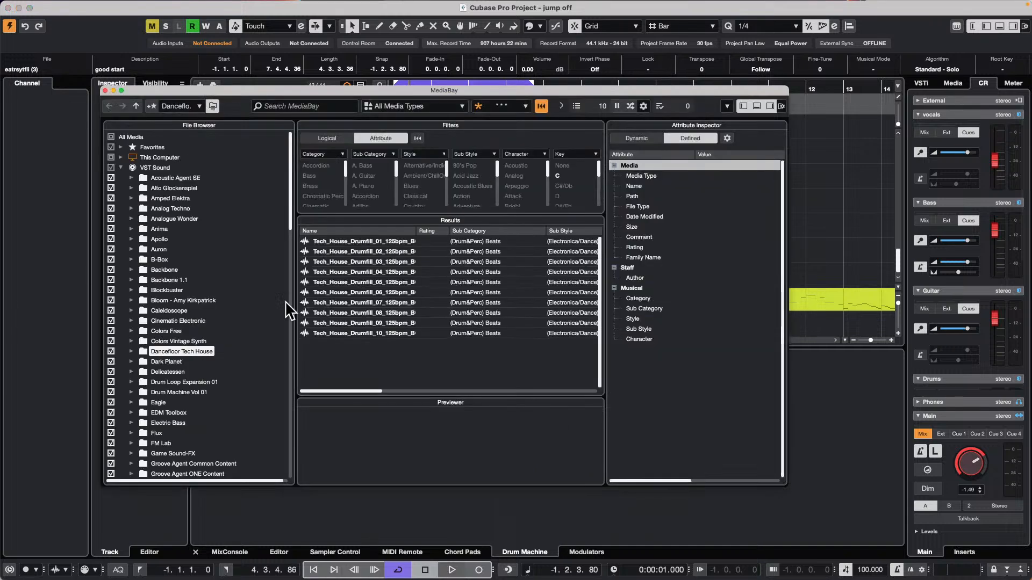
click(120, 167)
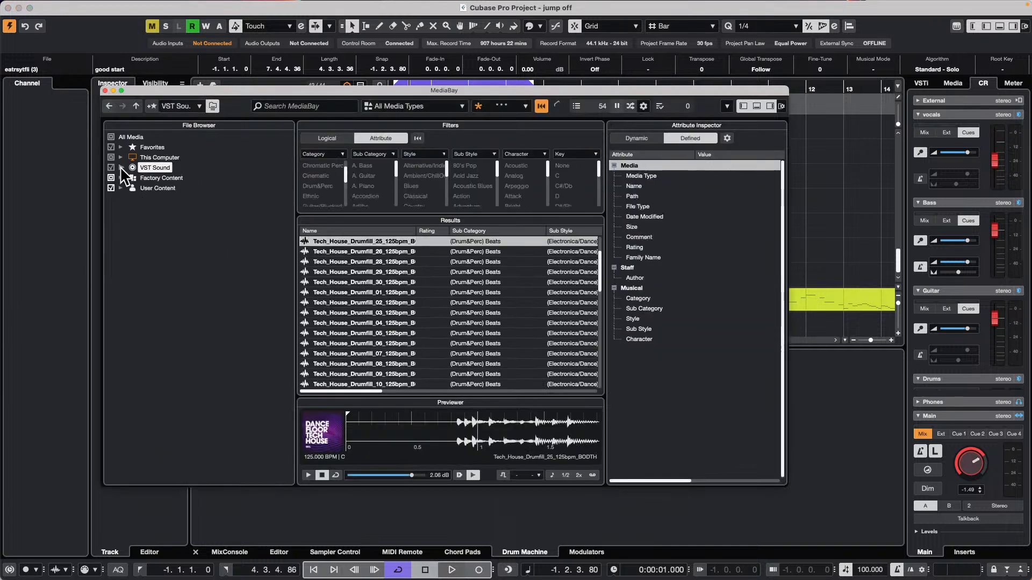
click(121, 189)
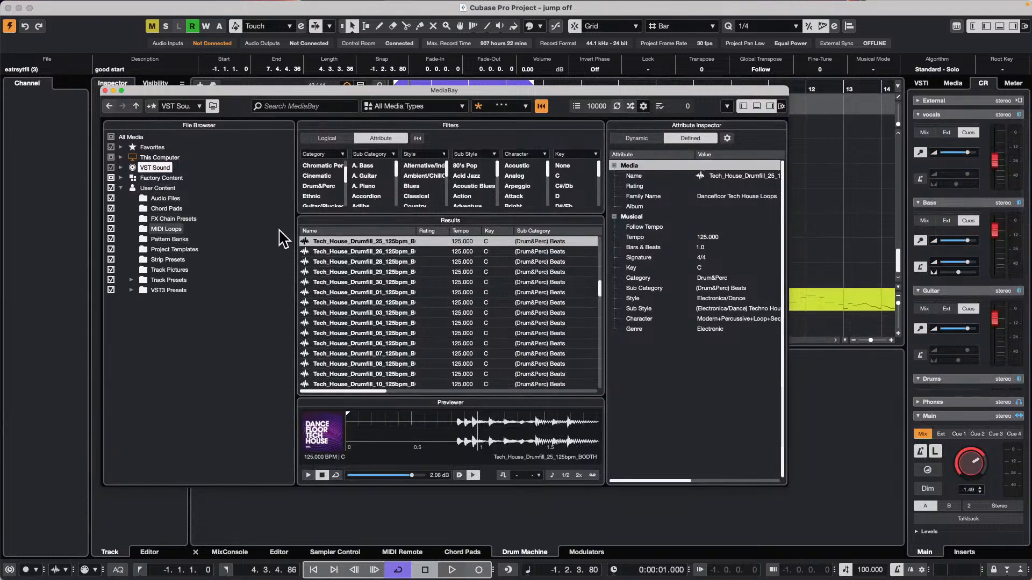
click(131, 280)
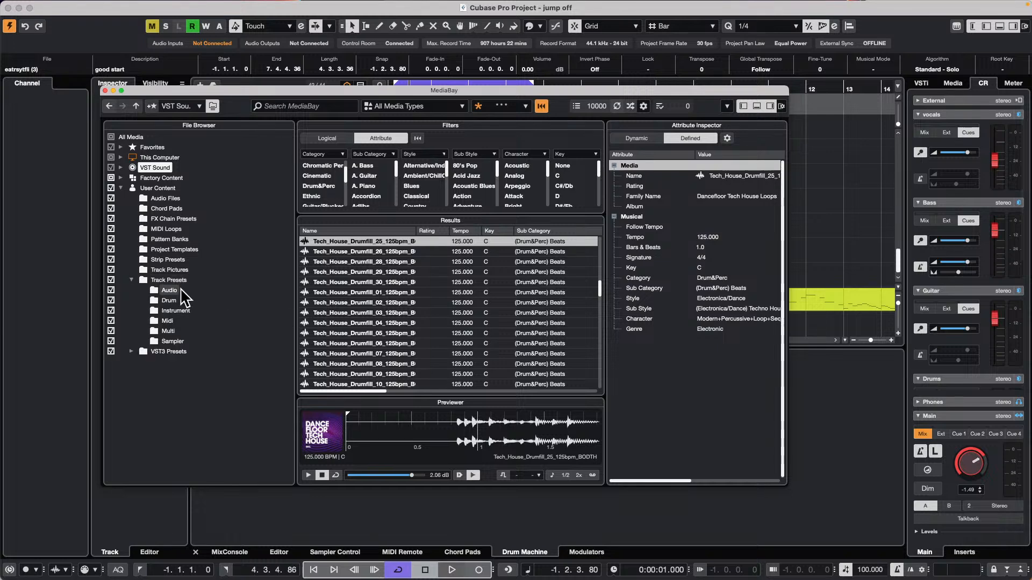
Check the Audio, Instrument and Sampler folders of the user track presets for content.
click(172, 289)
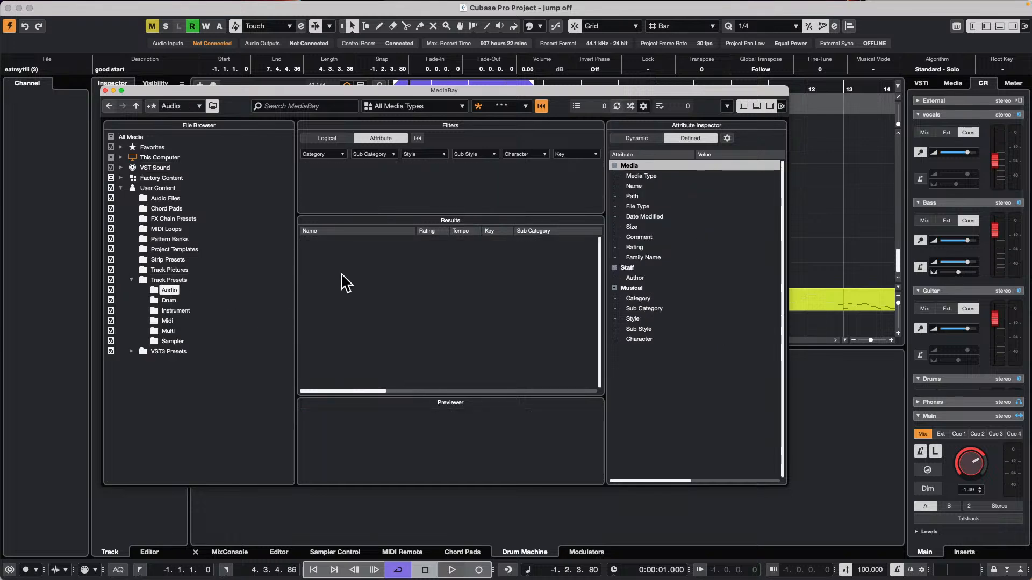
click(181, 310)
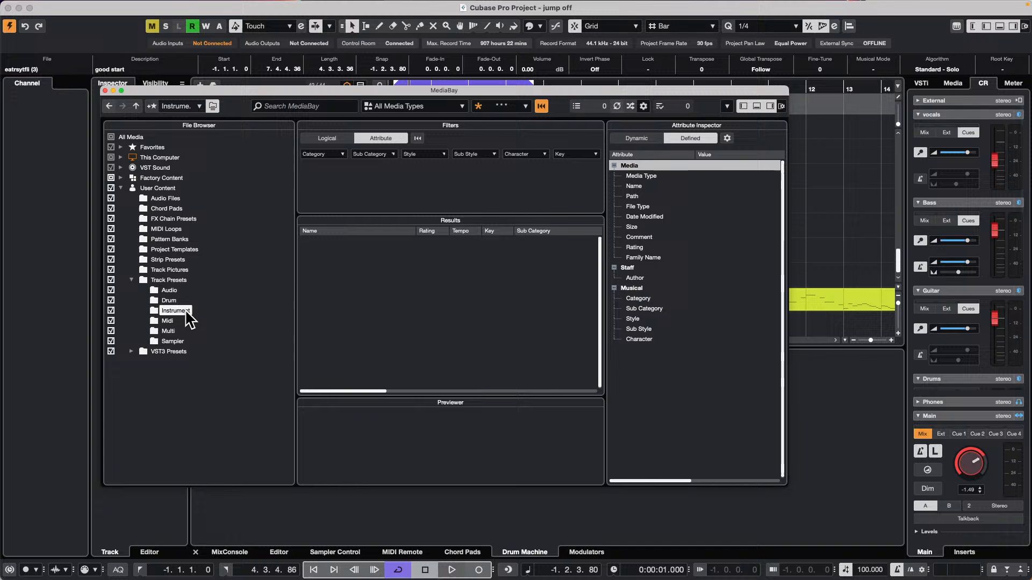
click(179, 341)
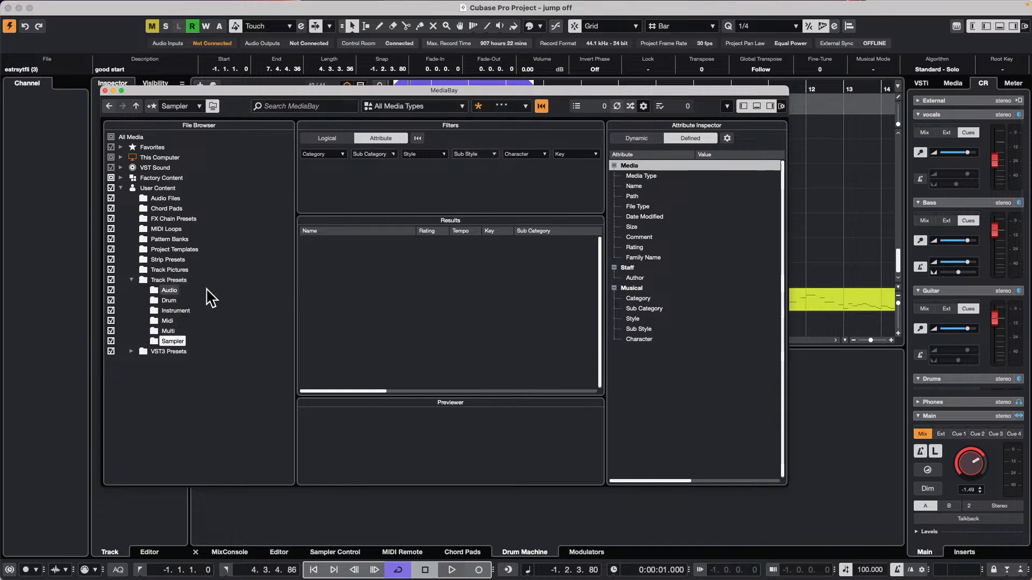
Rescan the disk for the Audio track presets folder and for the whole Track Presets folder.
click(168, 290)
right_click(165, 292)
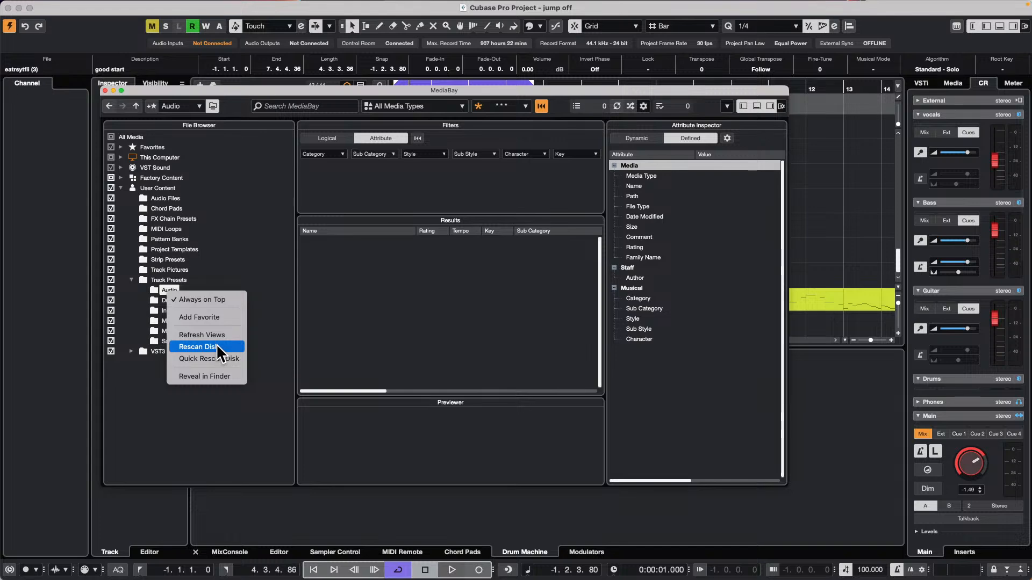
click(216, 346)
click(175, 280)
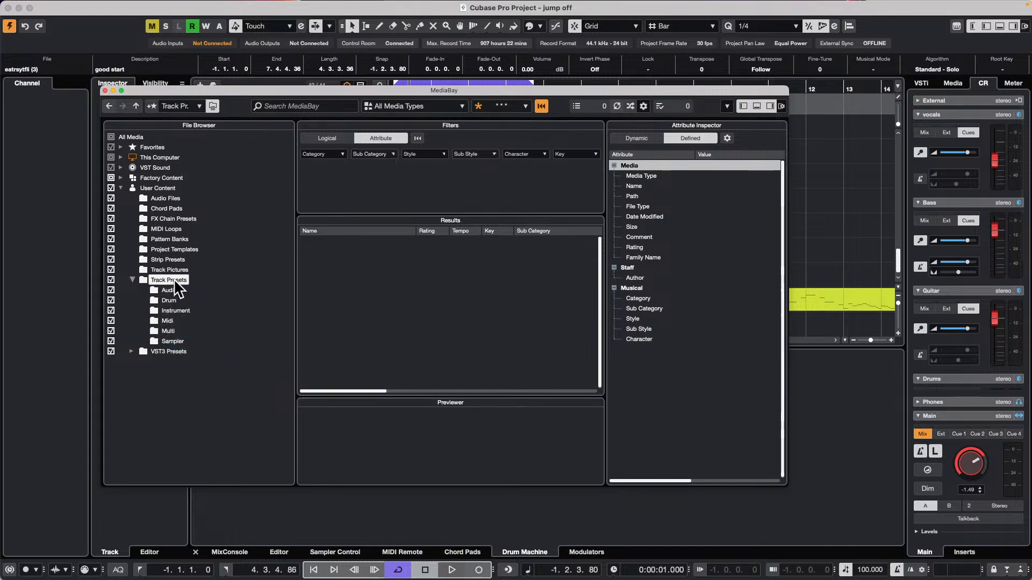
right_click(175, 285)
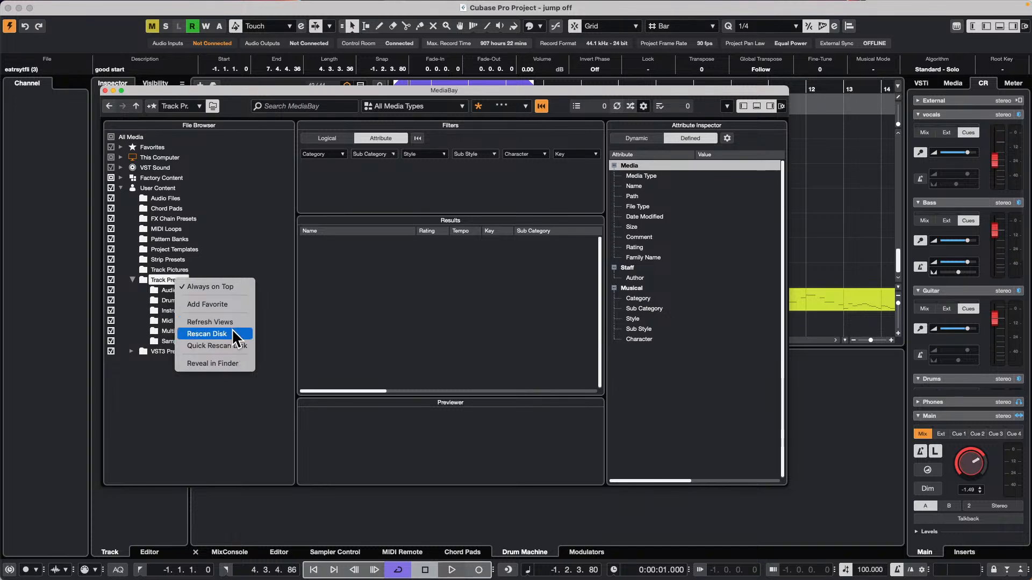
click(233, 333)
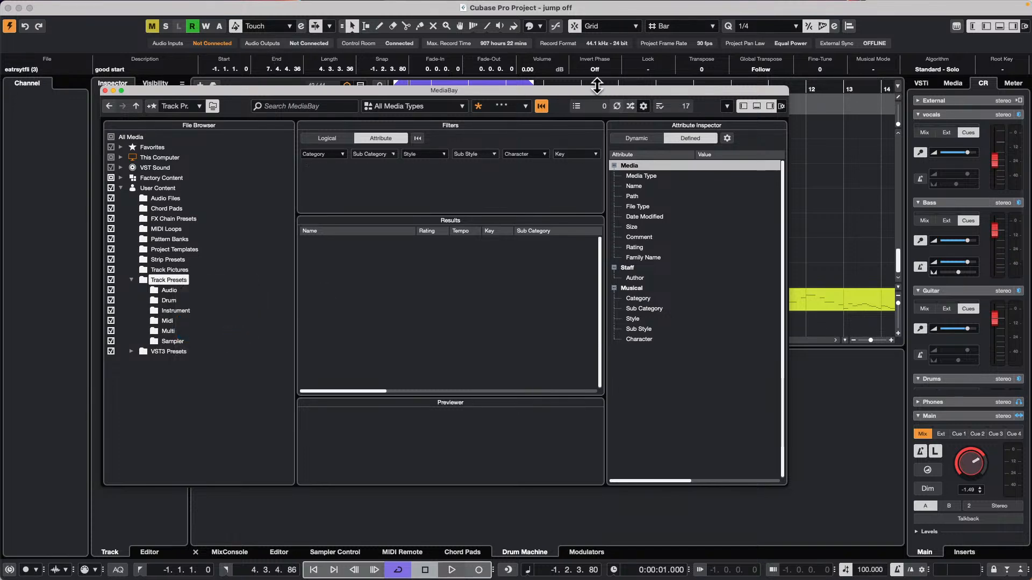
Move the MediaBay window aside to uncover the project and close it.
drag(491, 89, 772, 184)
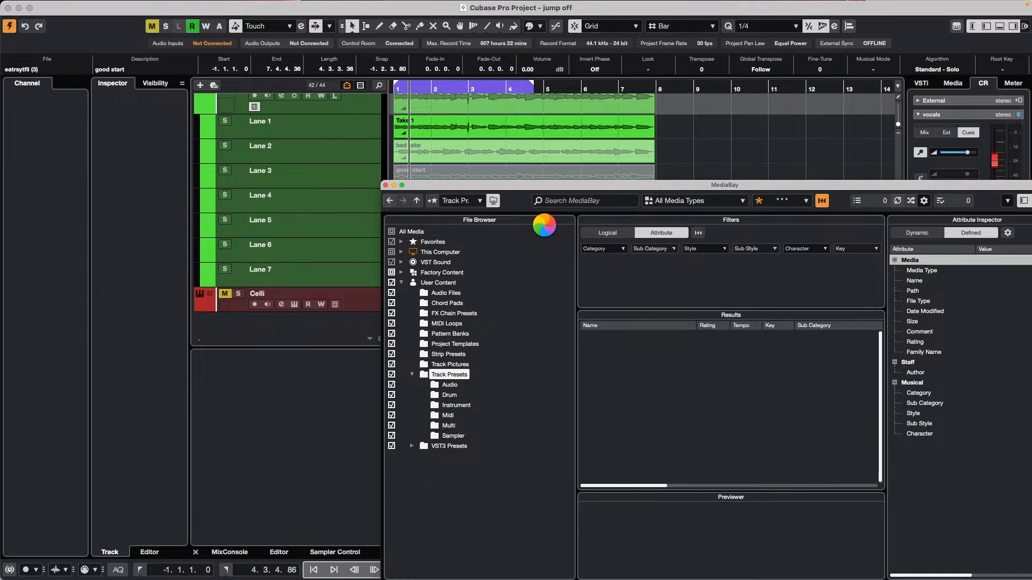
drag(464, 184, 511, 195)
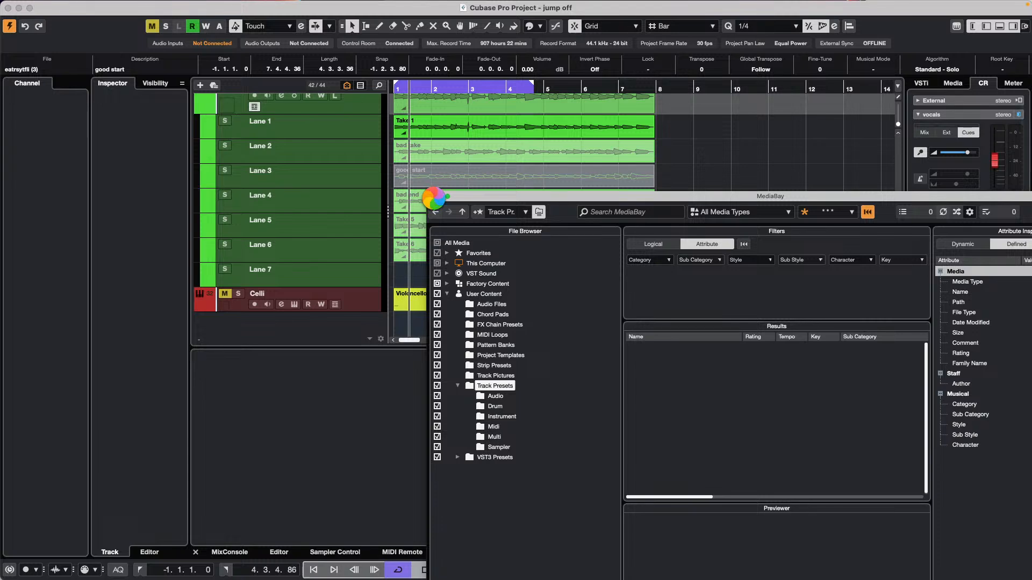
click(433, 197)
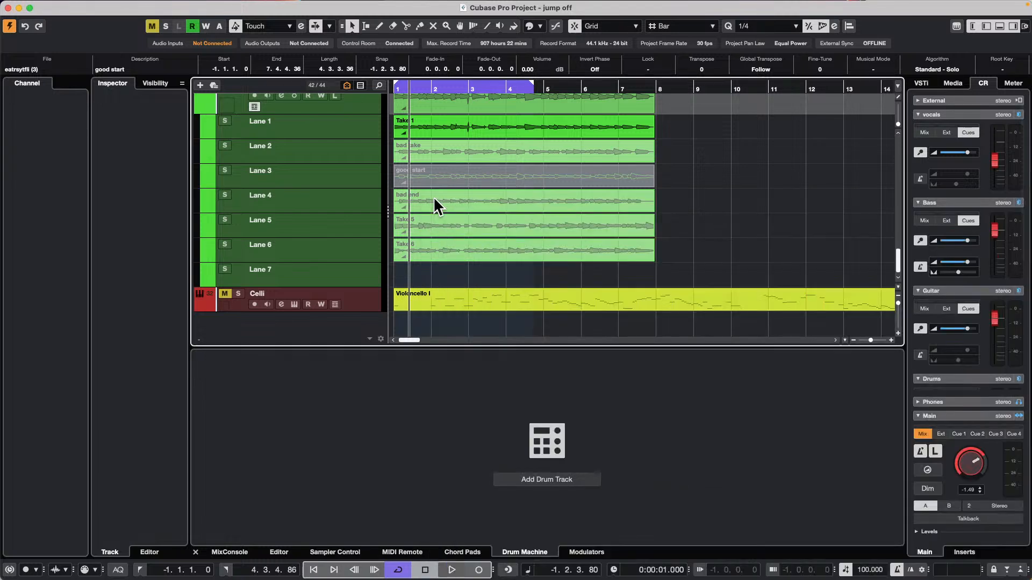
Save the vocal track's settings as a track preset named November 26 2024.
click(691, 321)
scroll(362, 166, up, 4)
scroll(366, 167, up, 5)
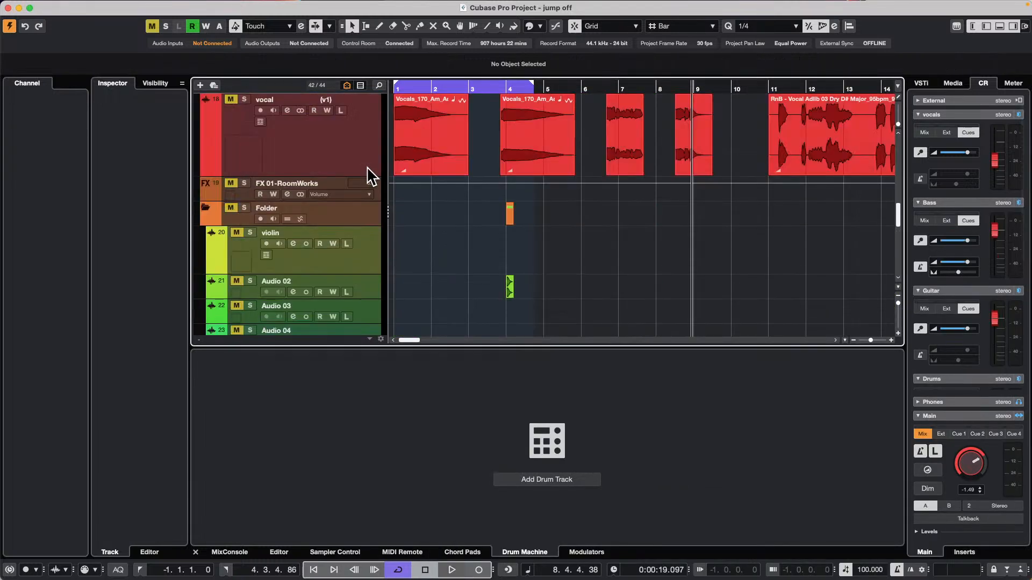
right_click(301, 145)
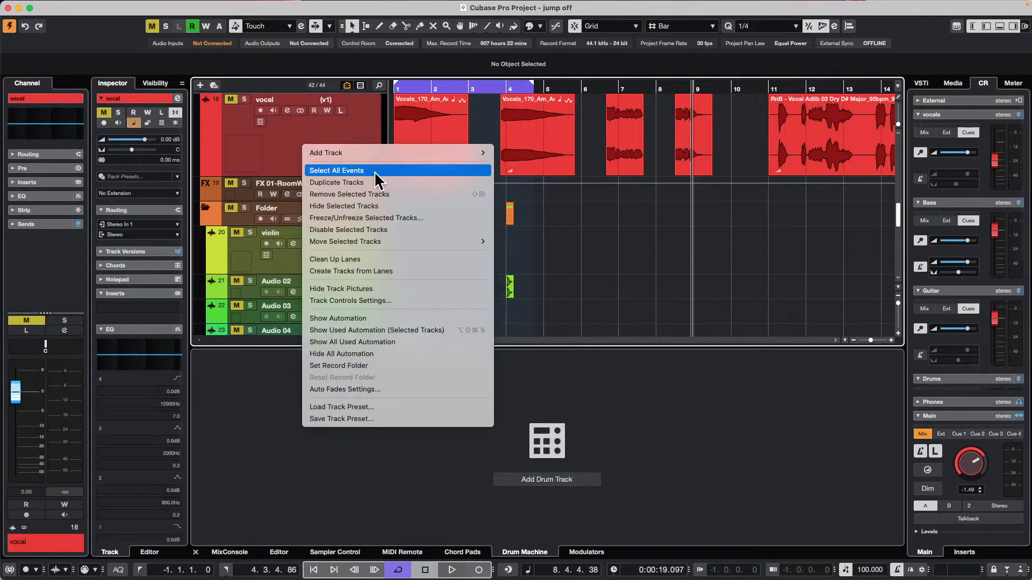
click(408, 420)
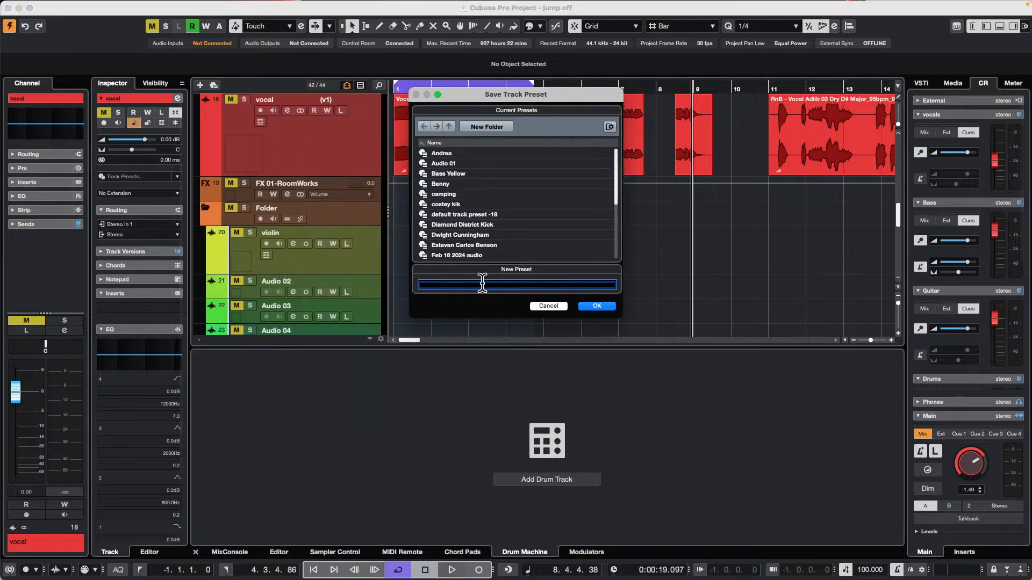
text(November 26 2024)
key(Return)
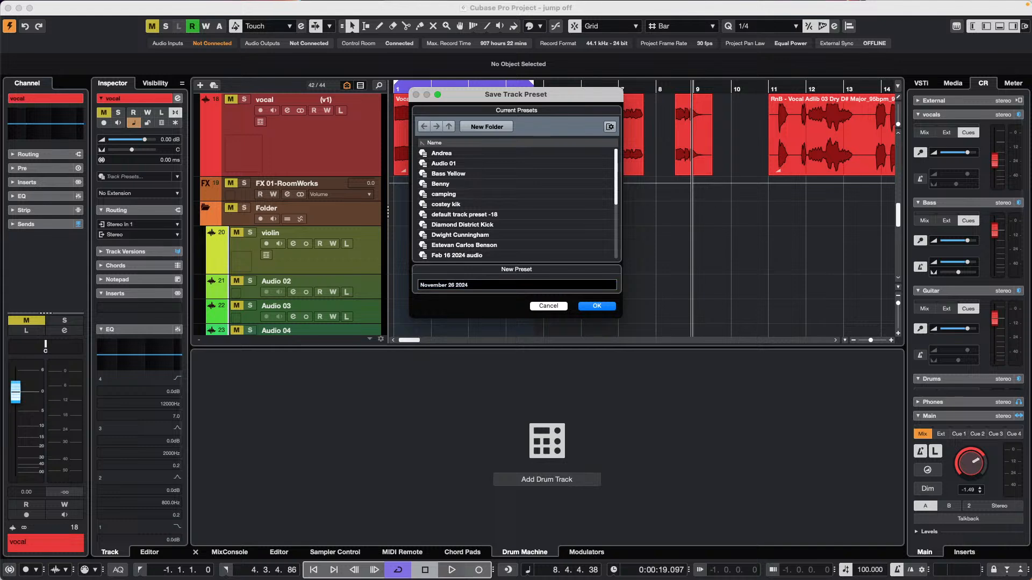
click(598, 307)
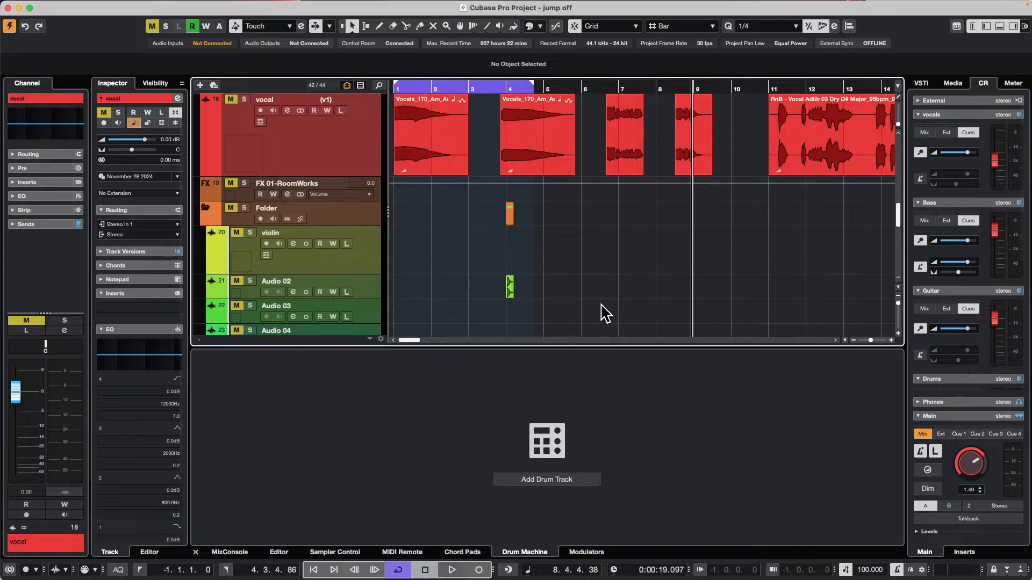
Open the user track presets for audio tracks in the media browser.
click(956, 85)
click(943, 290)
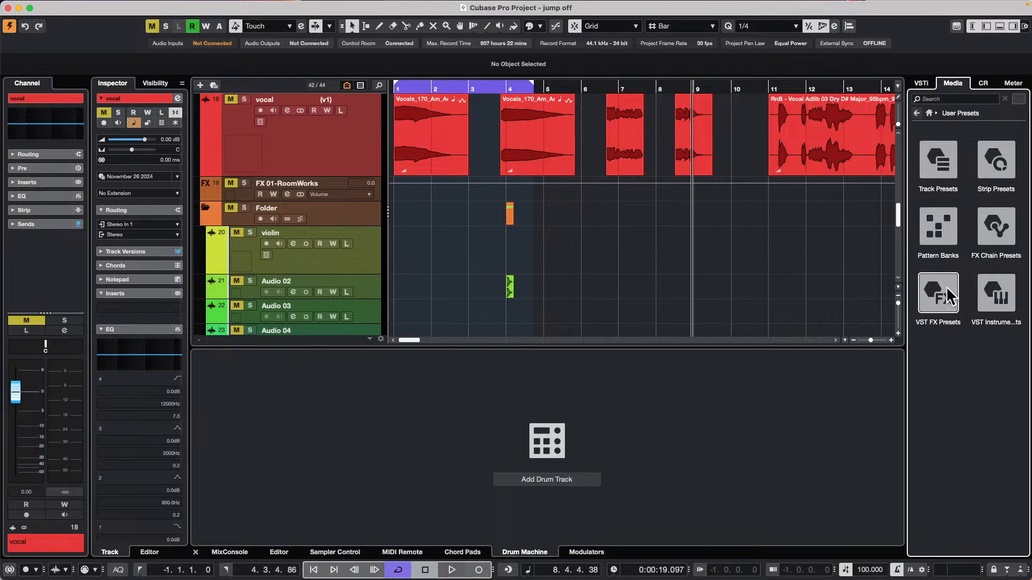
click(946, 175)
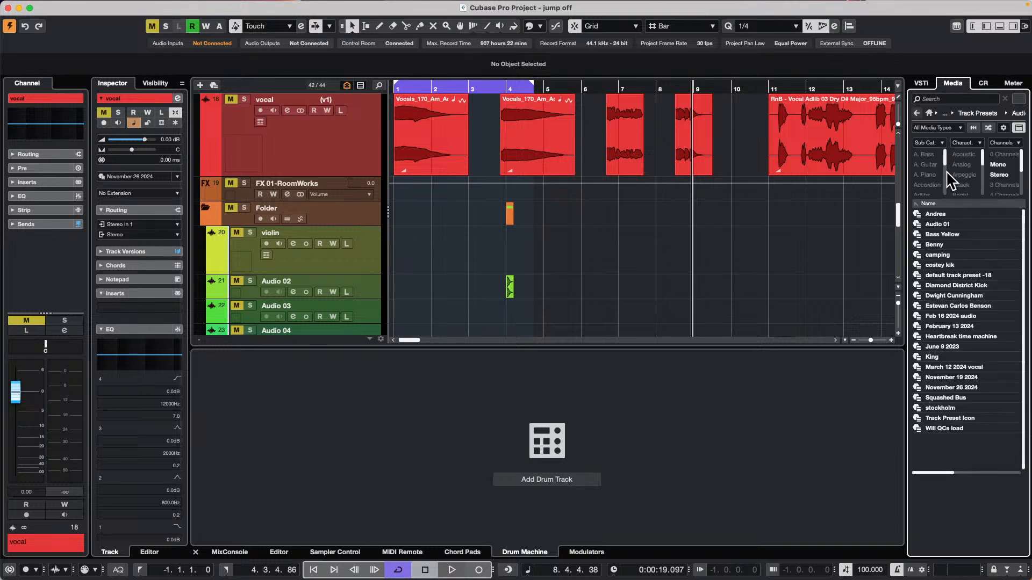
click(933, 346)
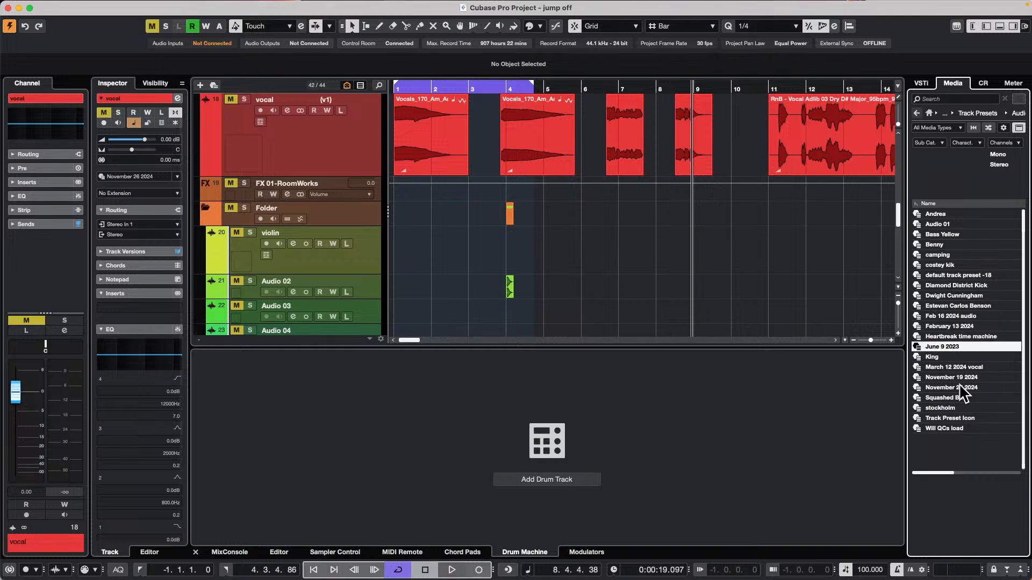
Reveal the November 26 2024 track preset in Finder and look through the preset files in the Audio folder.
click(951, 388)
right_click(953, 394)
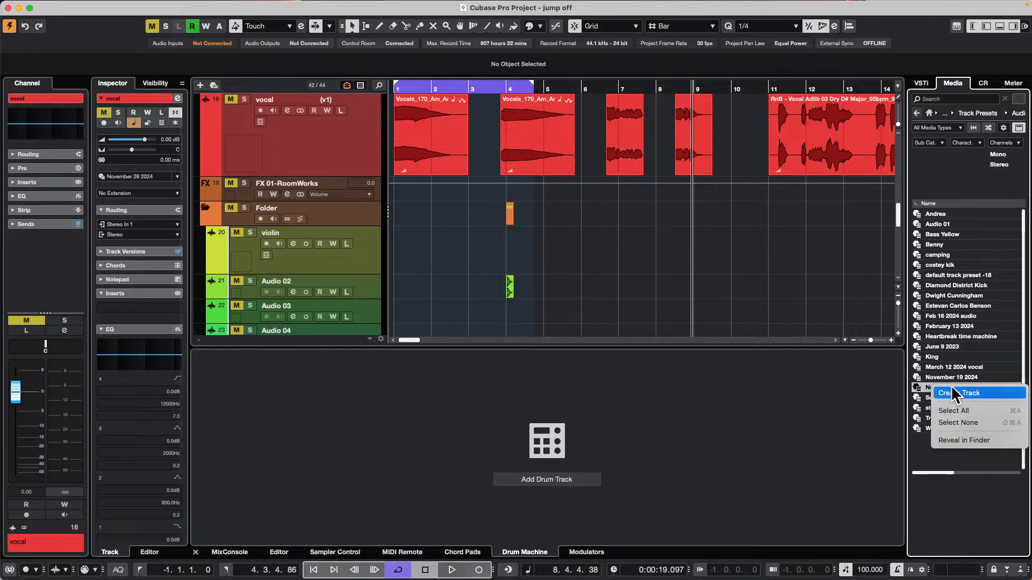
click(964, 441)
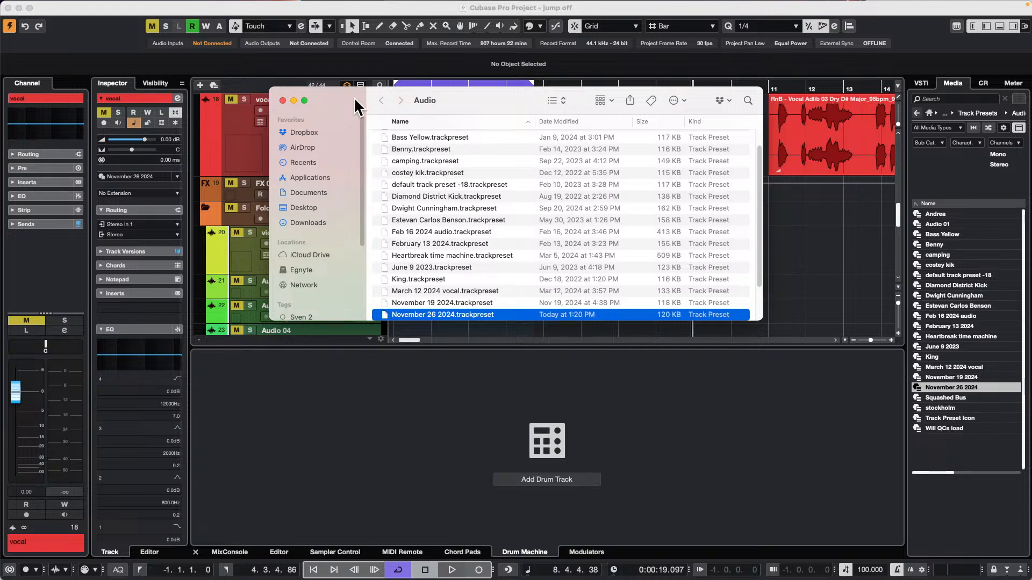
scroll(436, 210, up, 2)
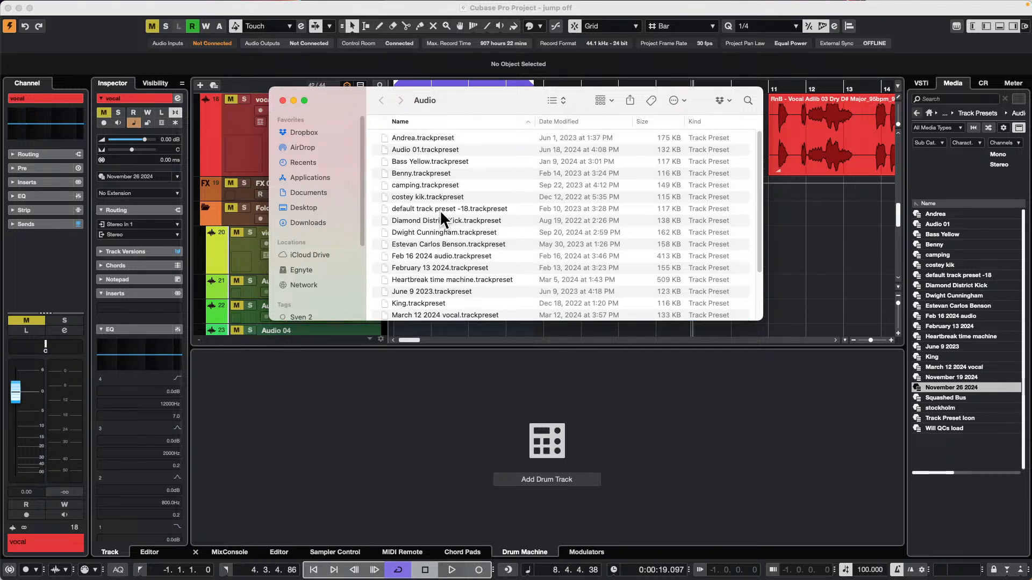
scroll(440, 210, down, 5)
scroll(440, 208, up, 5)
scroll(441, 209, down, 4)
scroll(442, 209, up, 4)
Return to the media browser's home page and reopen the user track presets for audio.
click(947, 326)
right_click(948, 326)
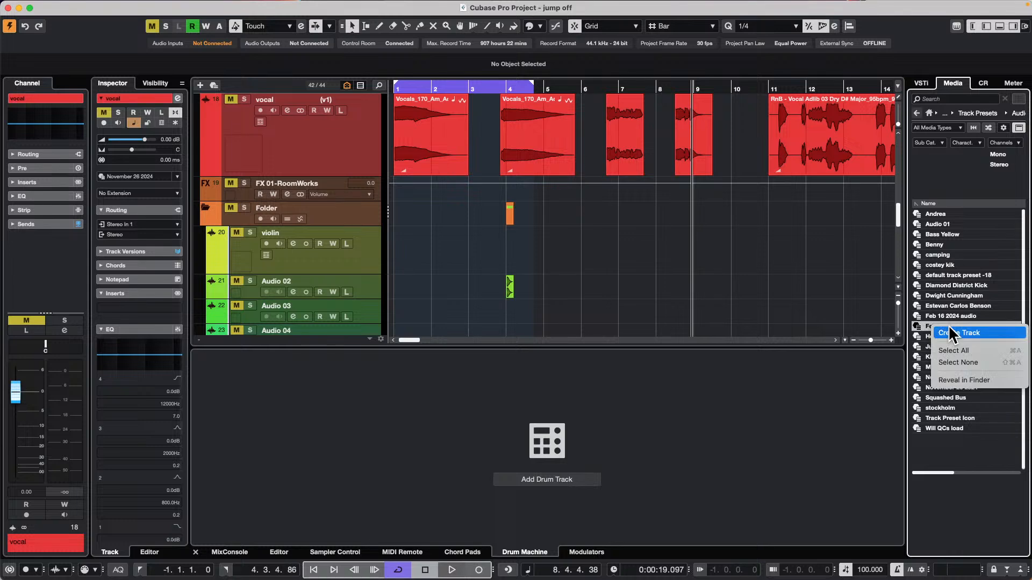
click(928, 114)
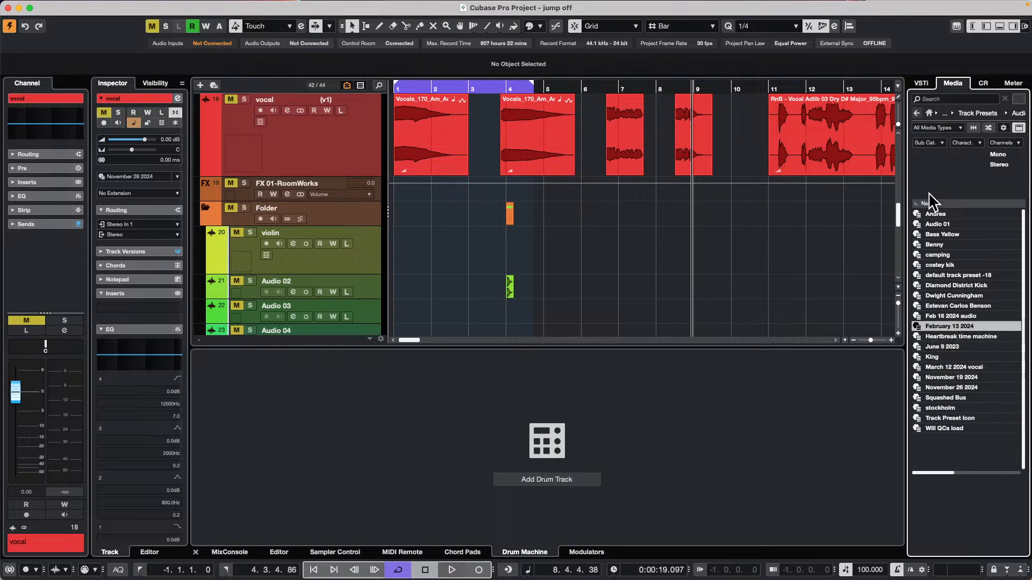
click(929, 113)
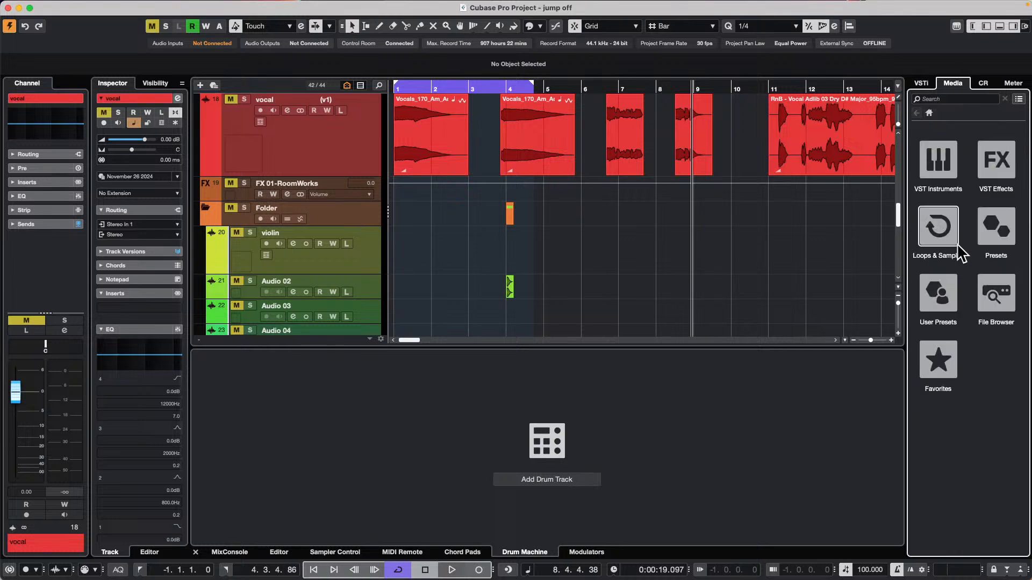
click(934, 306)
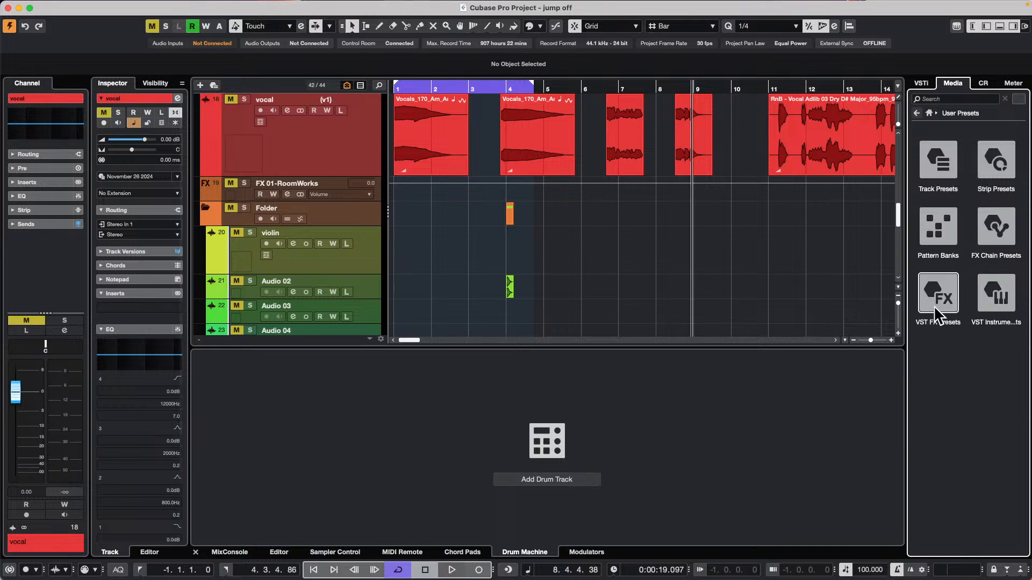
click(948, 156)
click(939, 161)
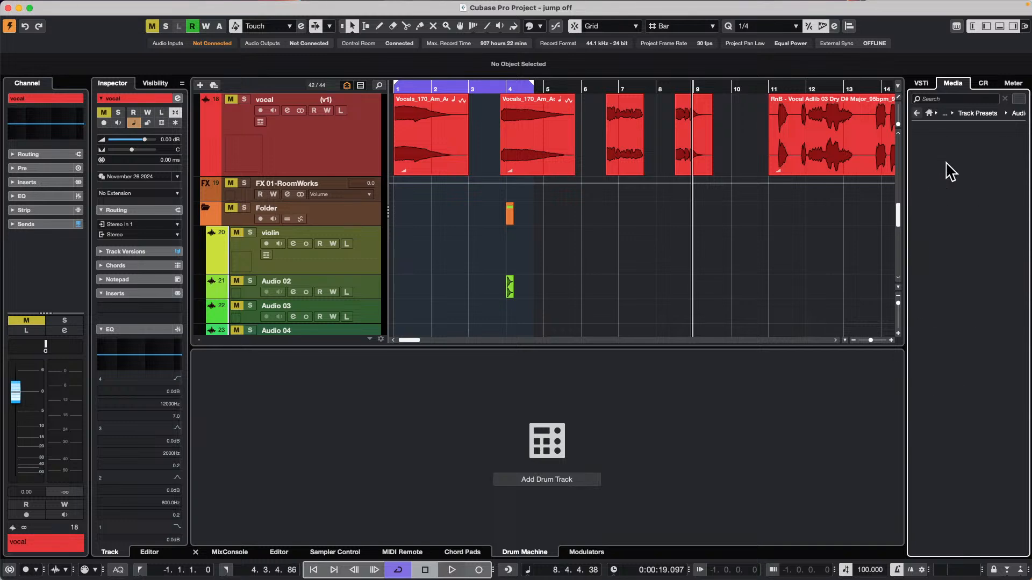
Reveal the June 9 2023 track preset in Finder and close the Finder window.
right_click(951, 345)
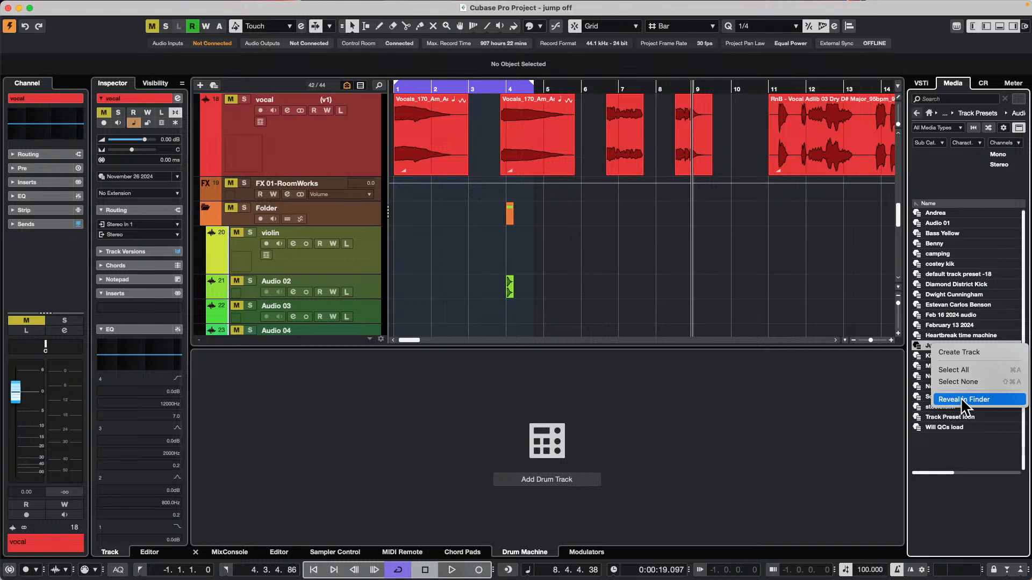
click(987, 401)
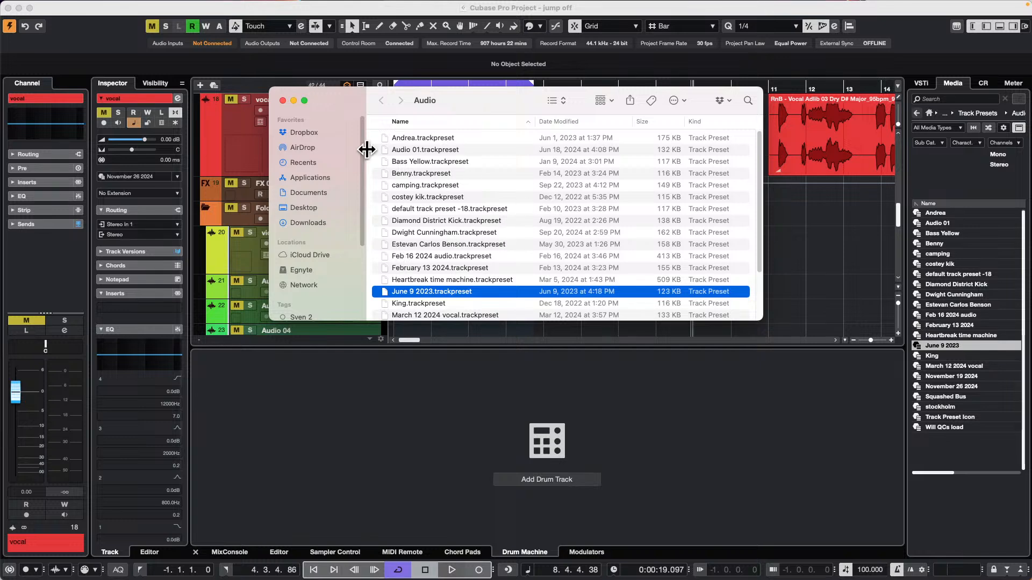
click(282, 100)
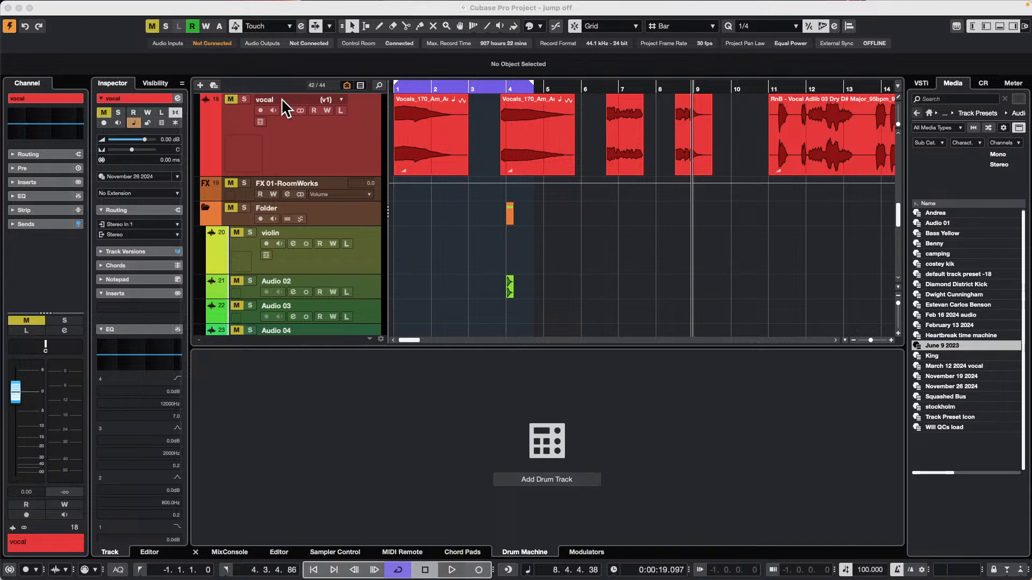
Set the vocal track's extension to SpectraLayers and open the first vocal event in the editor.
click(335, 153)
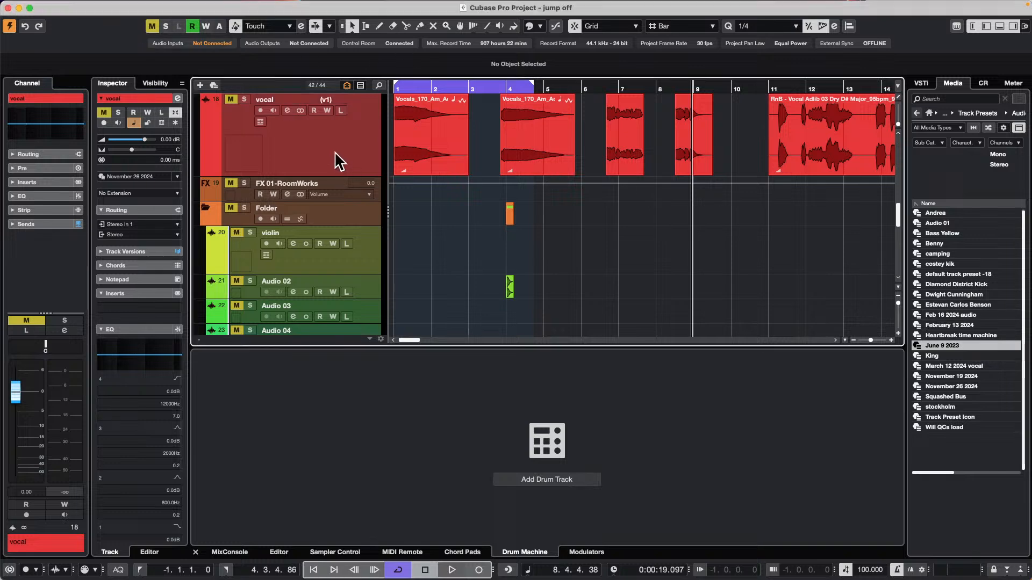
click(410, 146)
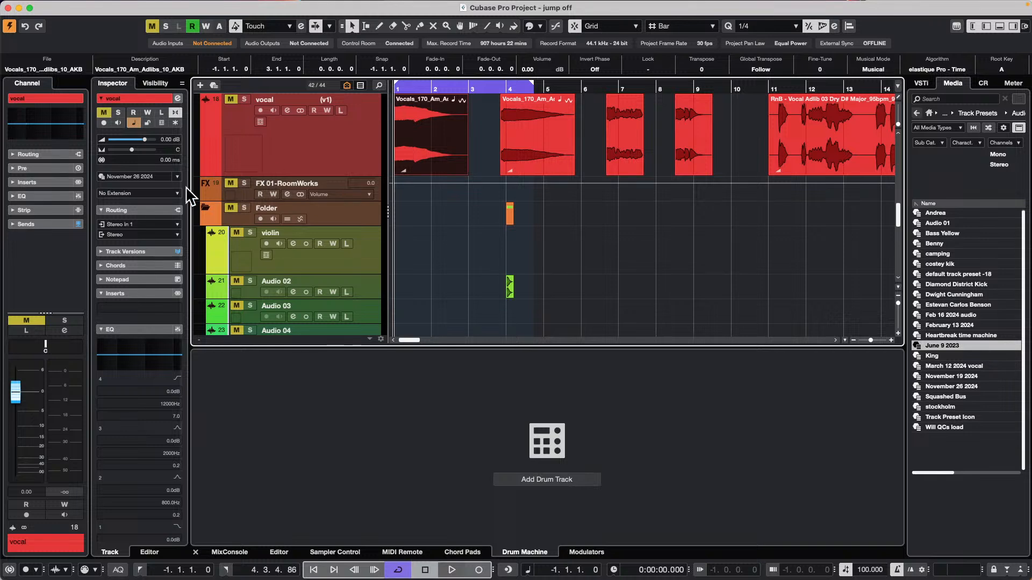
click(158, 192)
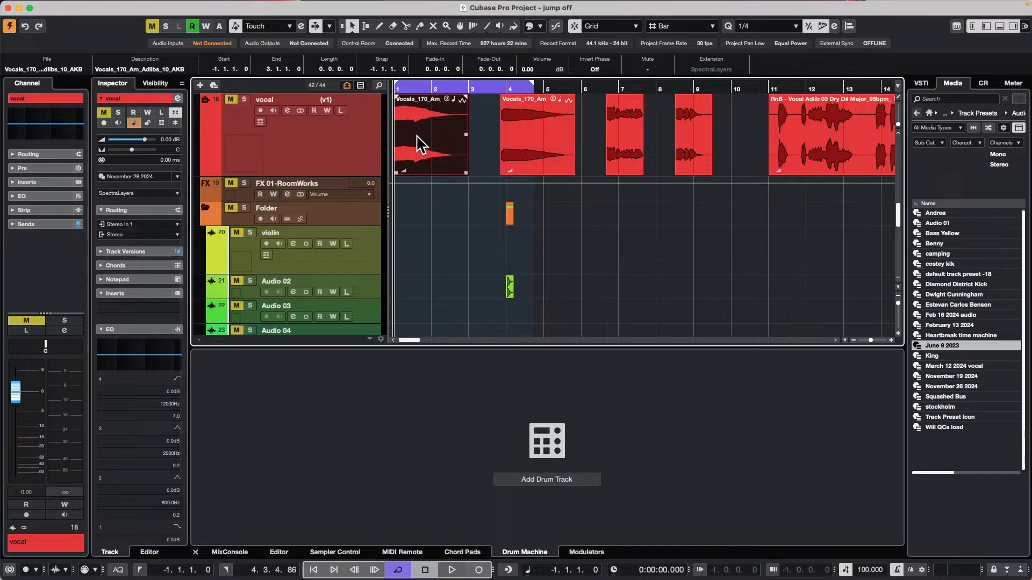
double_click(415, 143)
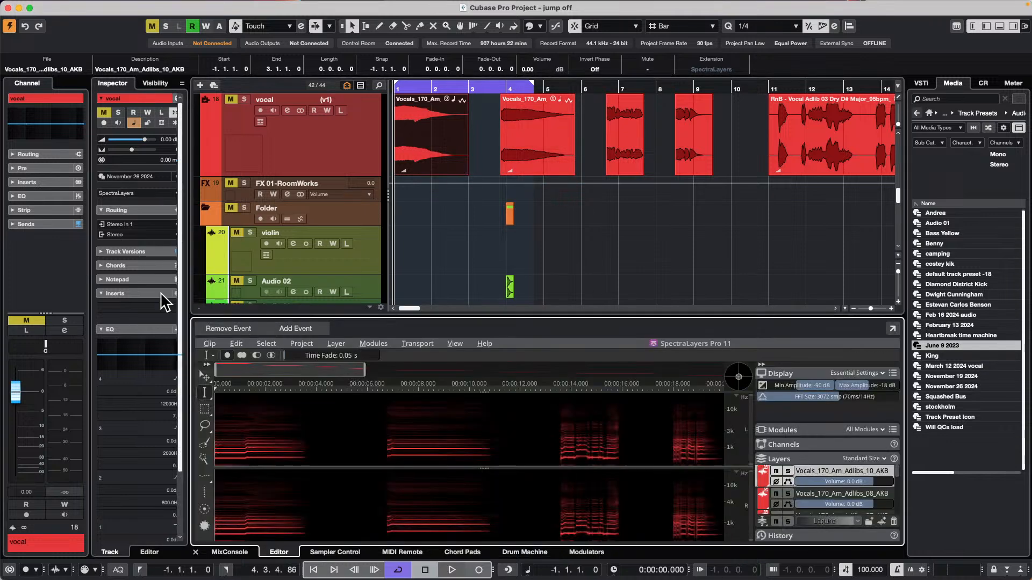
Check the vocal track's extension options, including Make Track Extension Permanent, and set the track to No Extension.
click(140, 192)
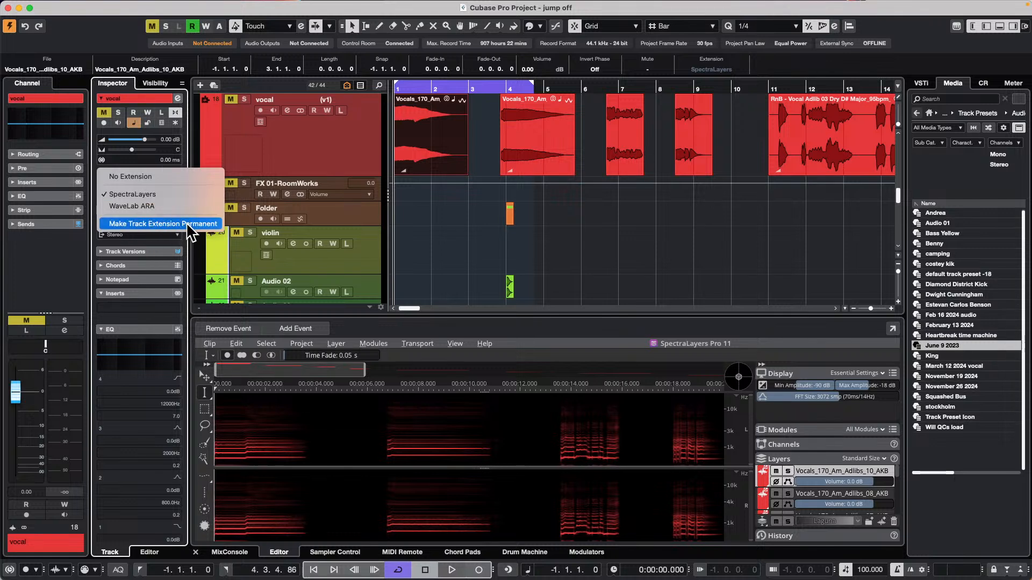
click(287, 131)
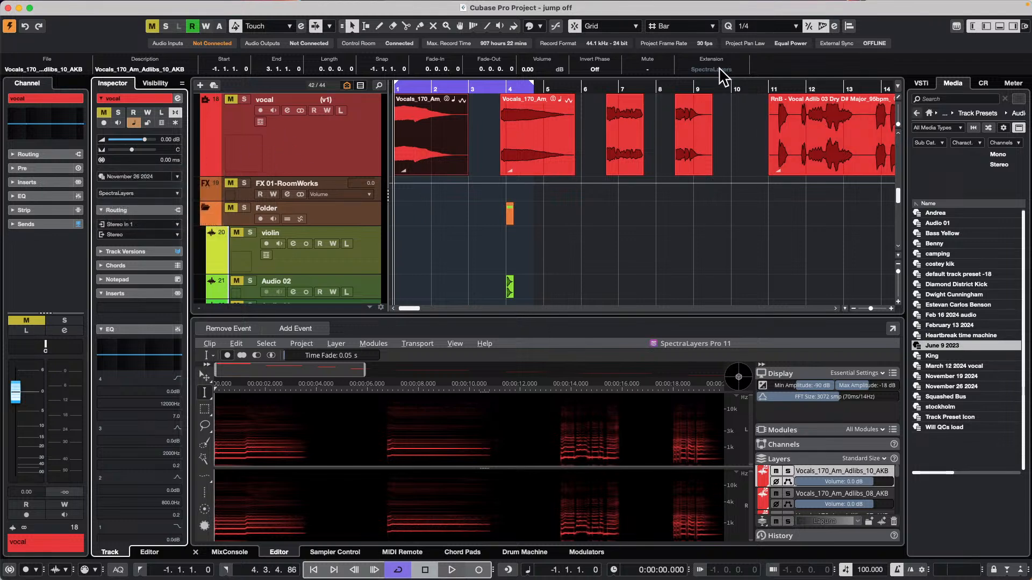
click(140, 191)
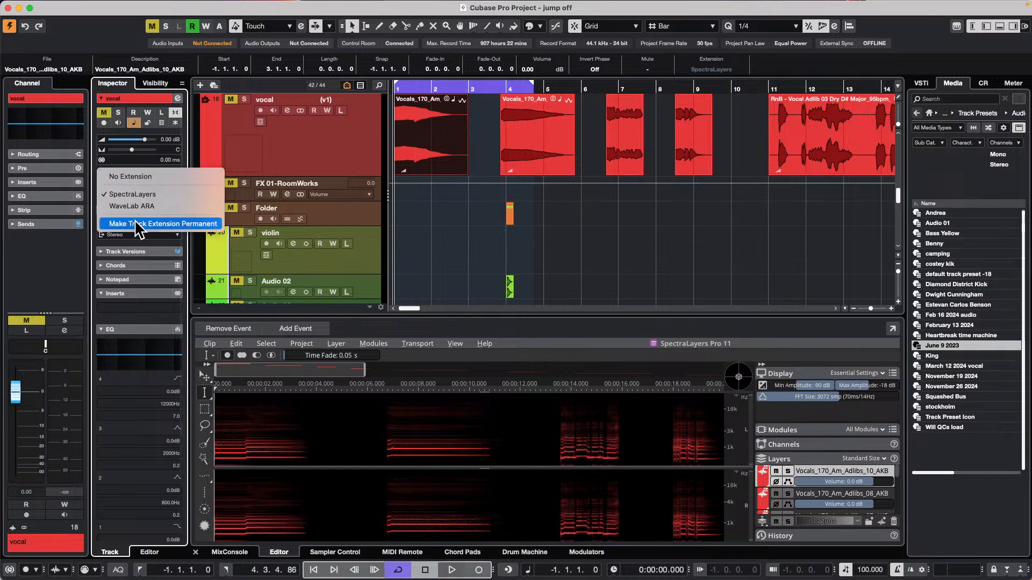
click(166, 176)
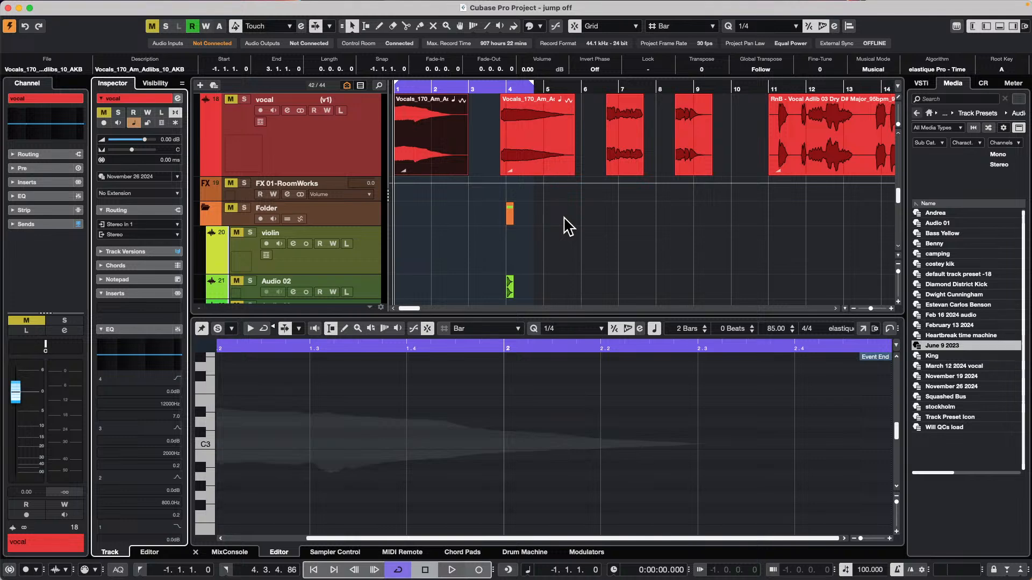
View the Mac's system overview to check its macOS version and hardware, and close it.
click(14, 6)
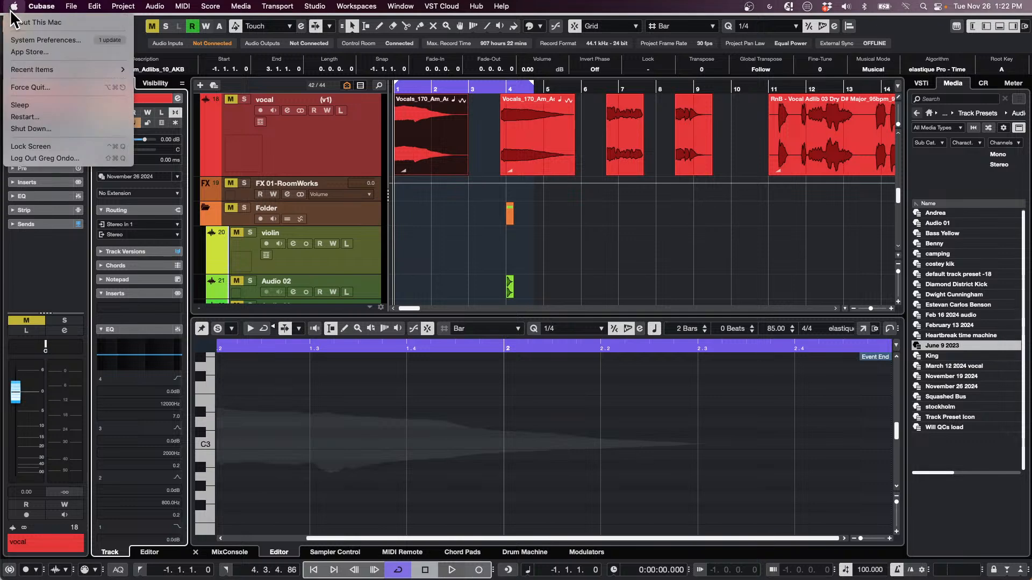
click(32, 22)
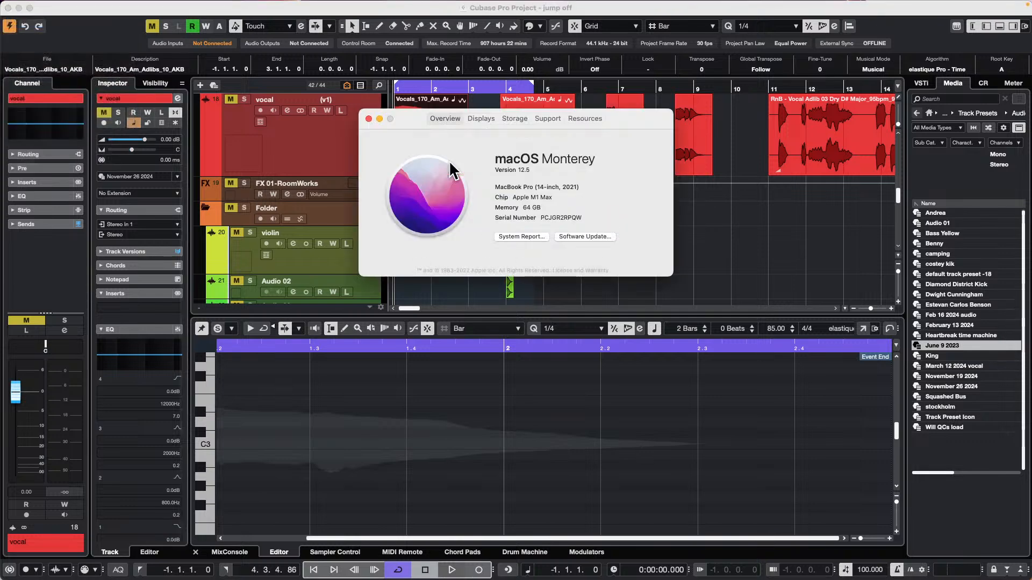
click(368, 118)
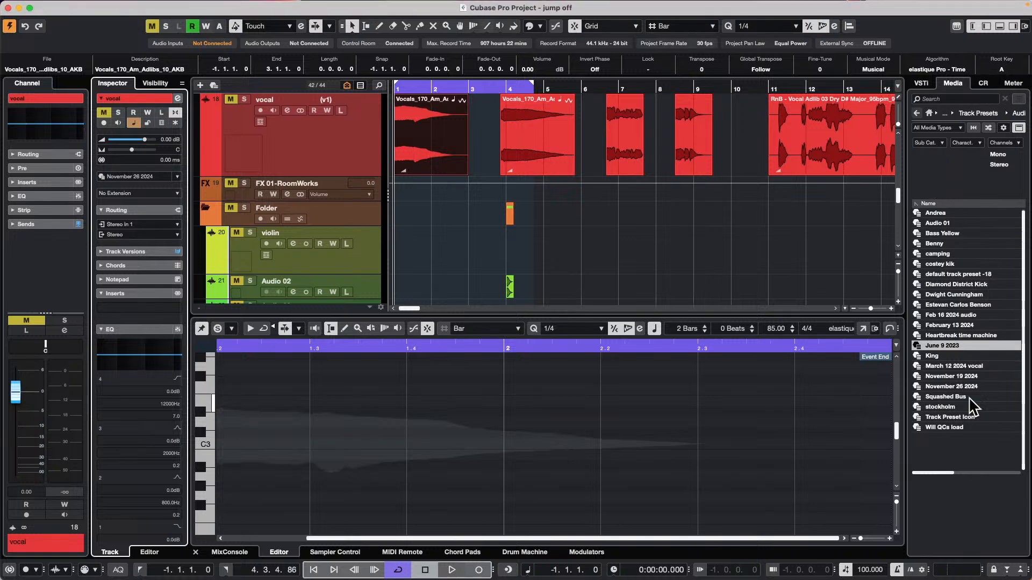
Browse to the CinematicElectronic set under Loops & Samples in the media browser.
click(927, 112)
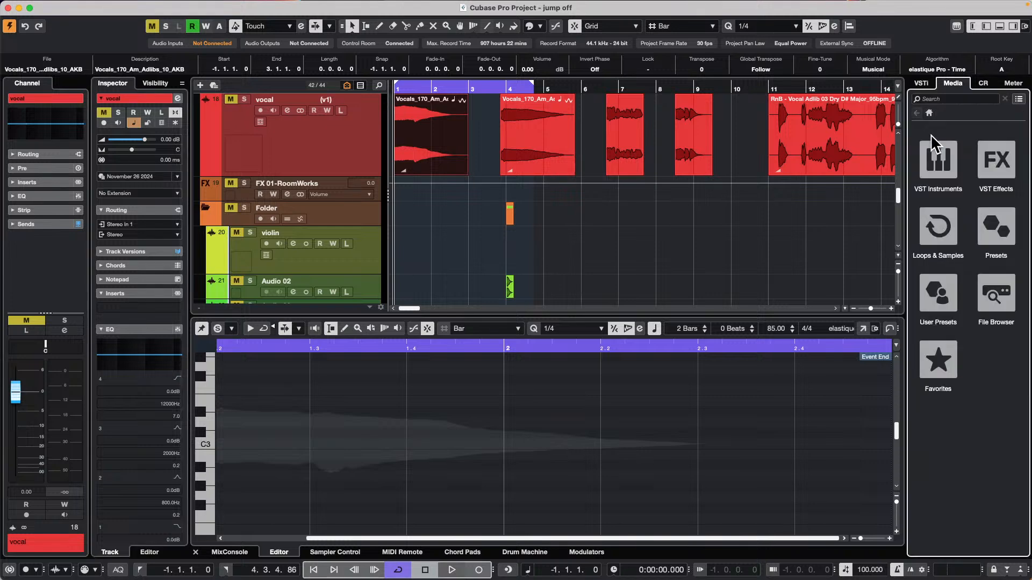
click(936, 226)
click(1003, 366)
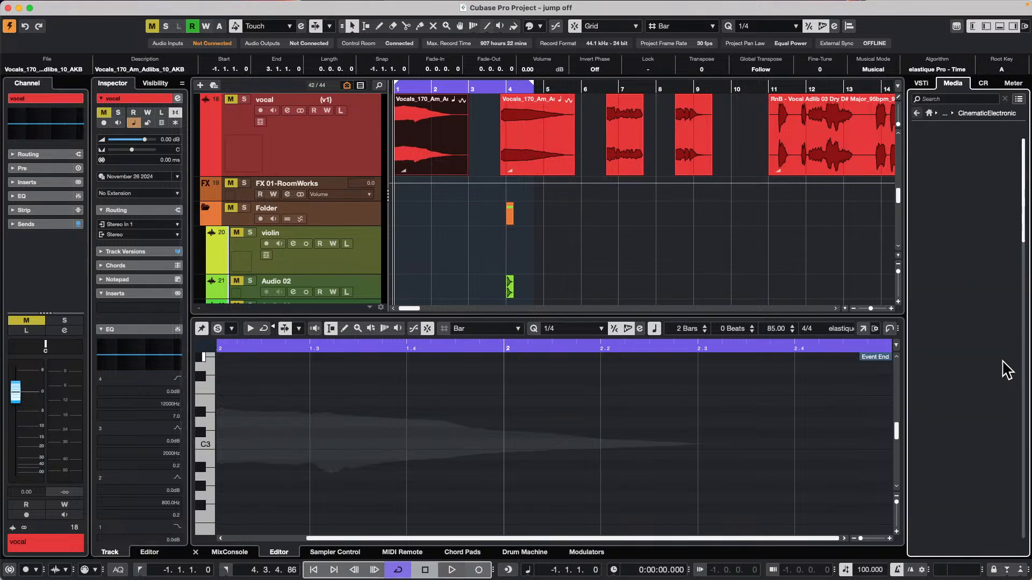
Preview the Cinematic - Atmosphere G minor 02 loop in the media browser at a lower preview volume, and pause playback.
click(963, 334)
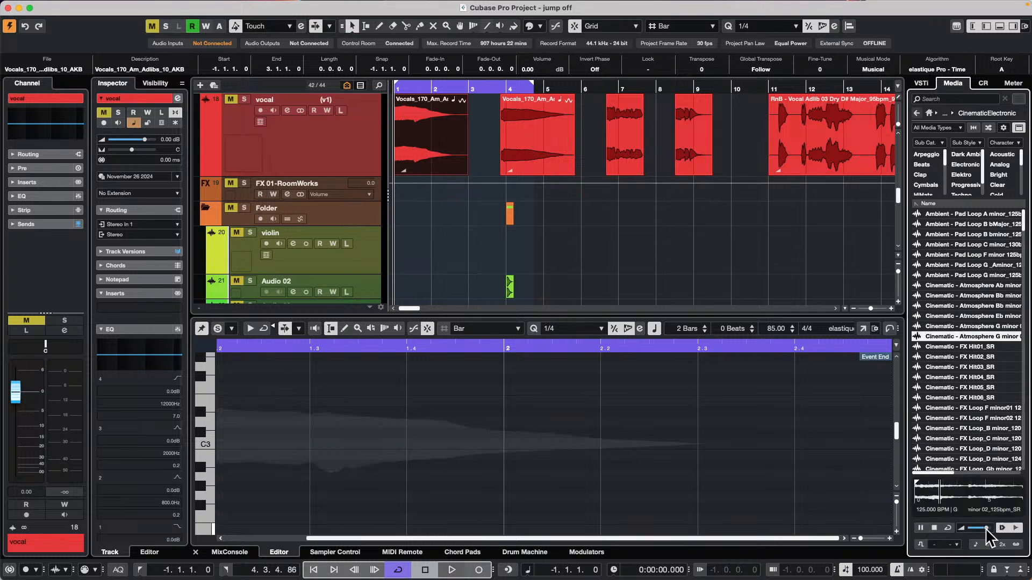
drag(985, 528, 976, 526)
click(920, 526)
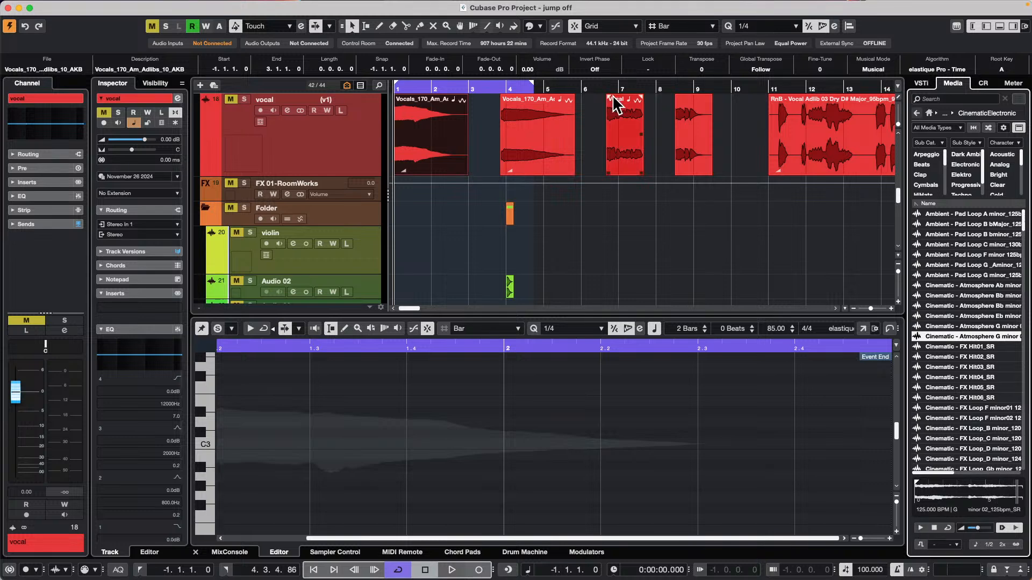
Open Audio Connections and examine the Control Room channels, expanding the Yamaha HS 7 monitor to show its device ports.
click(356, 6)
mouse_move(322, 6)
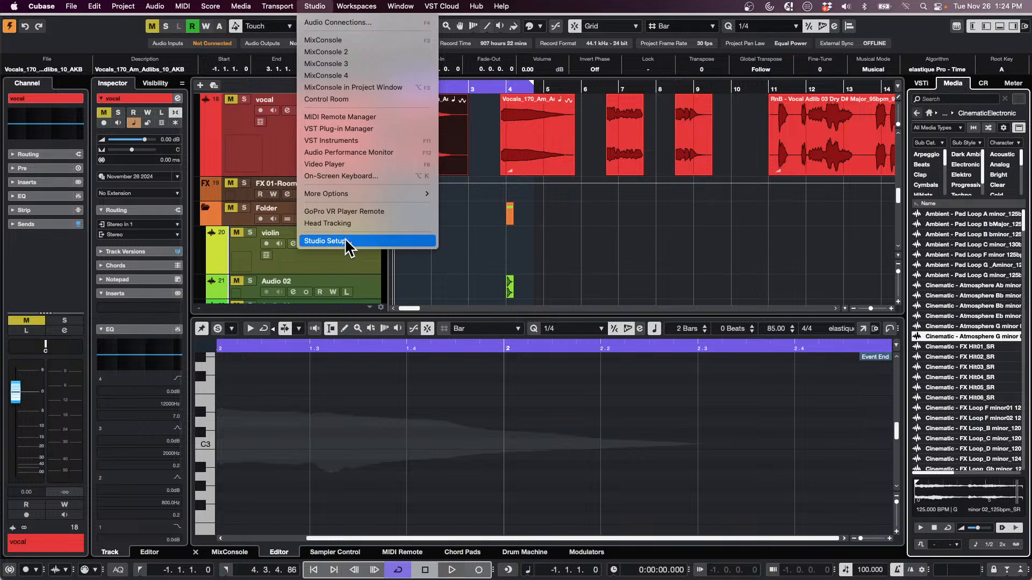
click(365, 22)
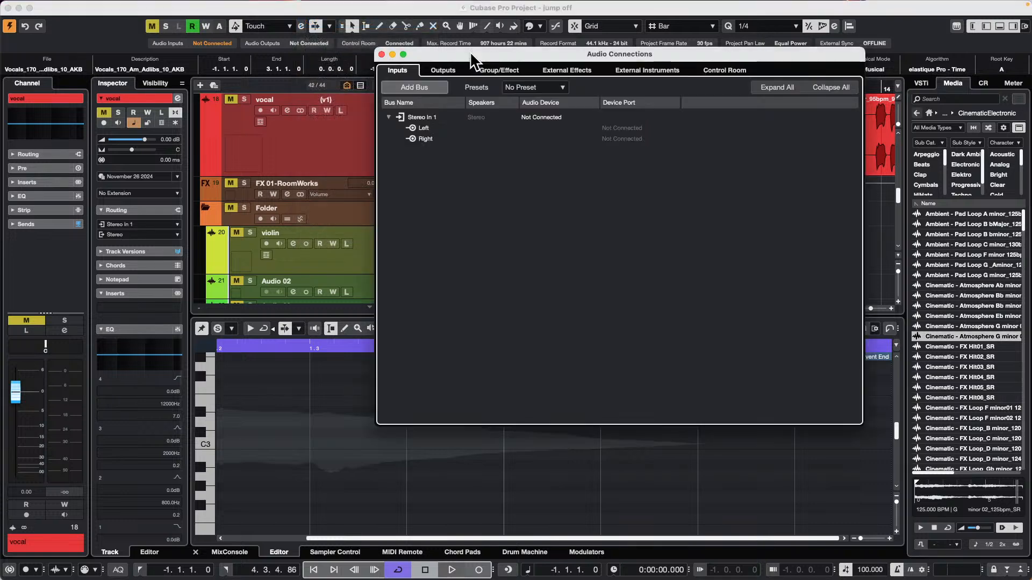
drag(512, 55, 290, 58)
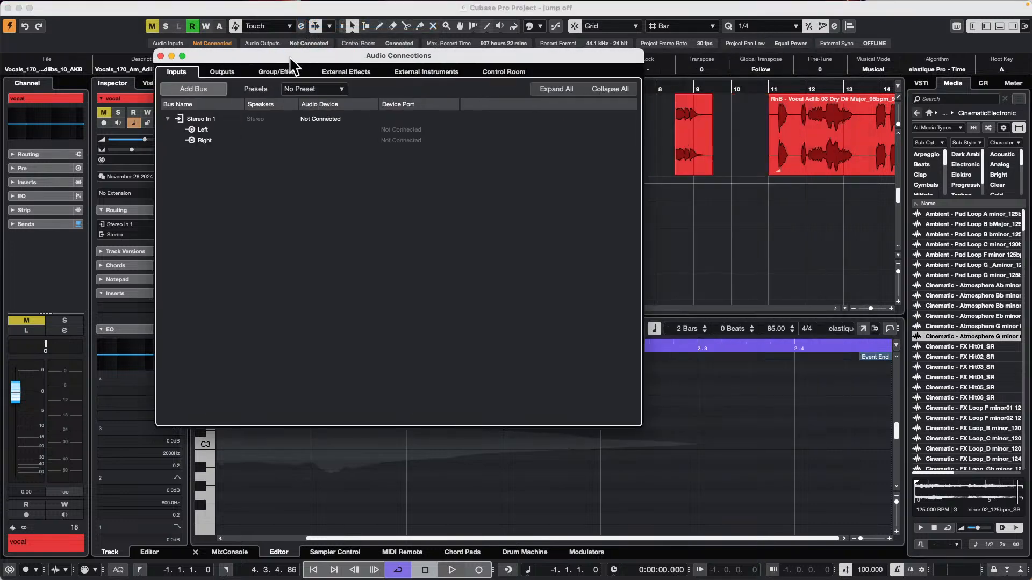
click(502, 71)
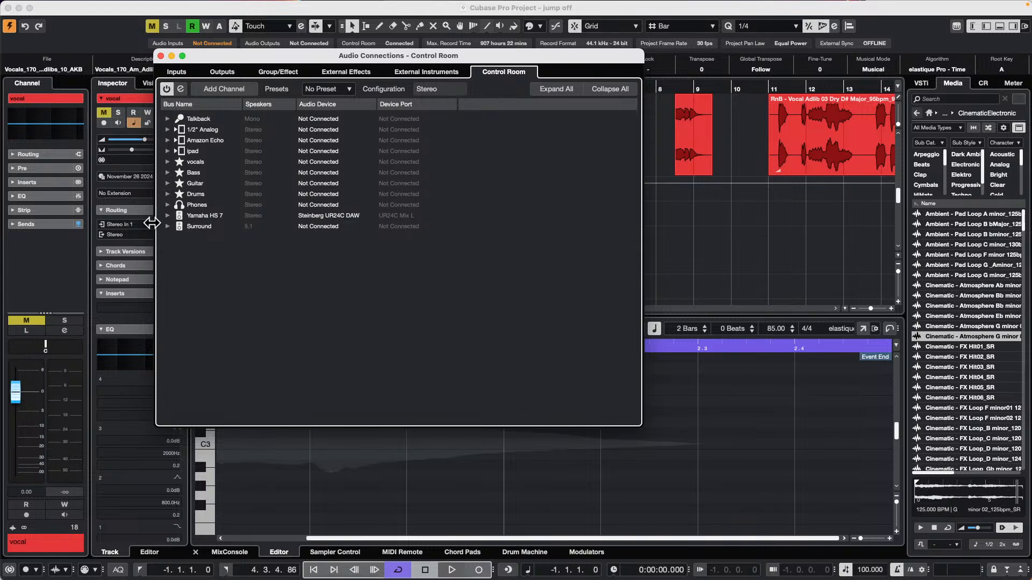
click(167, 215)
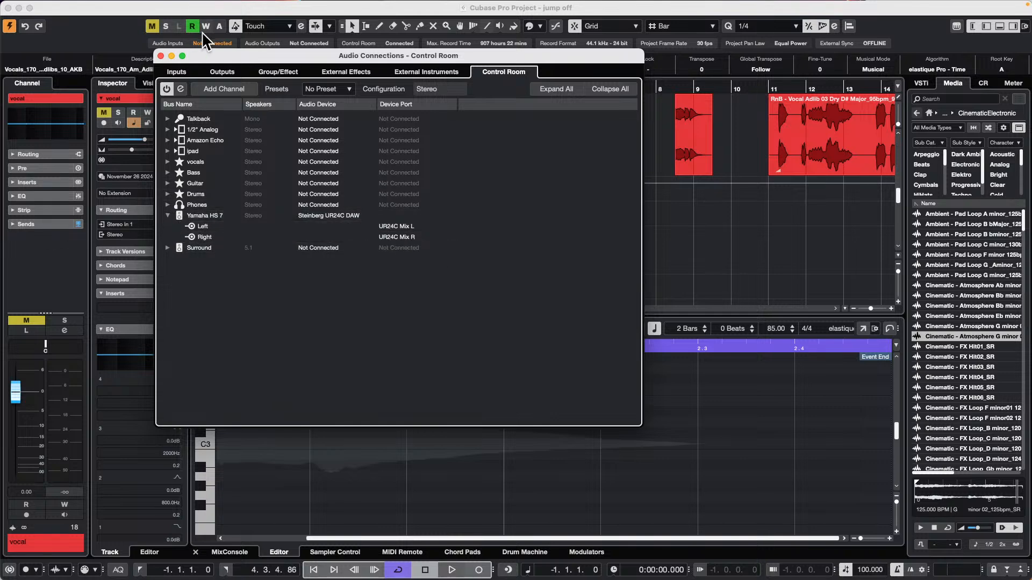
Compare the Stereo output bus ports with the Control Room connections, and close Audio Connections.
click(227, 73)
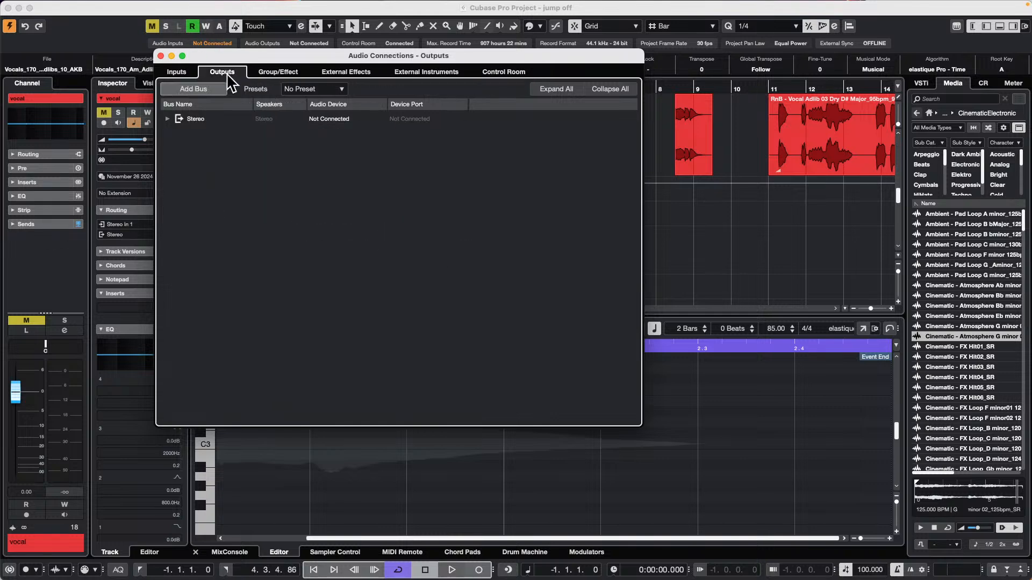
click(168, 119)
click(167, 119)
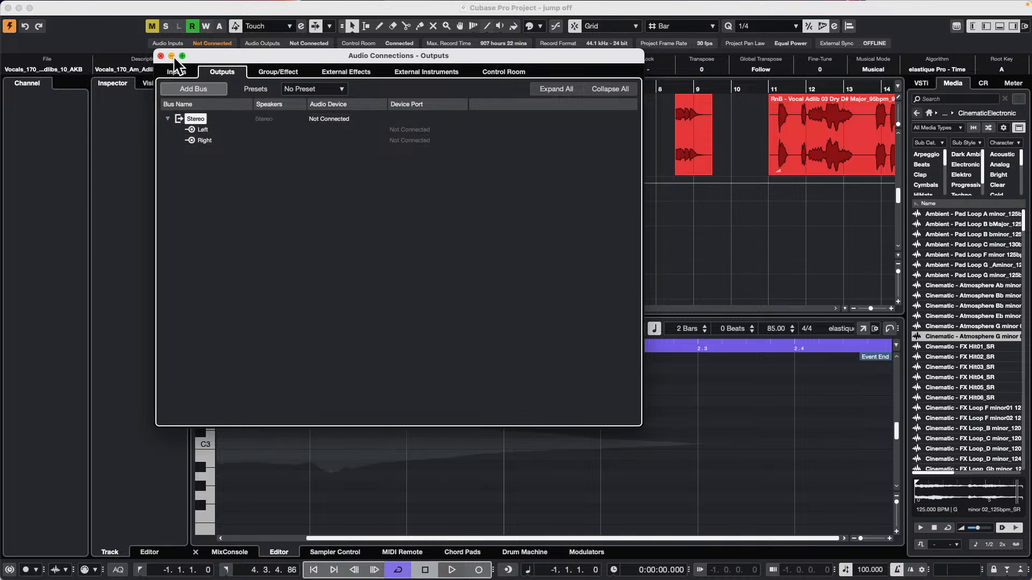
click(503, 71)
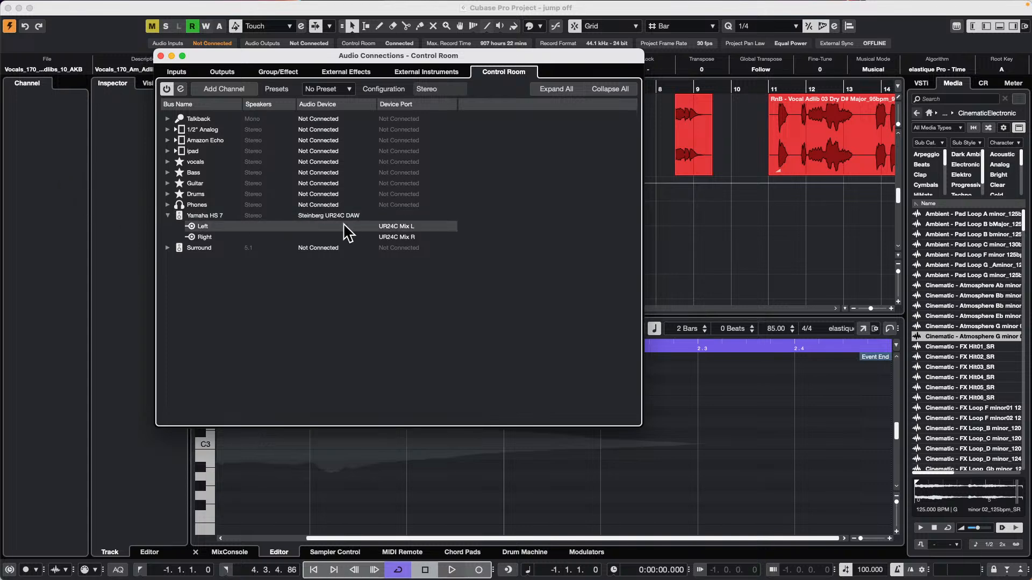
click(161, 55)
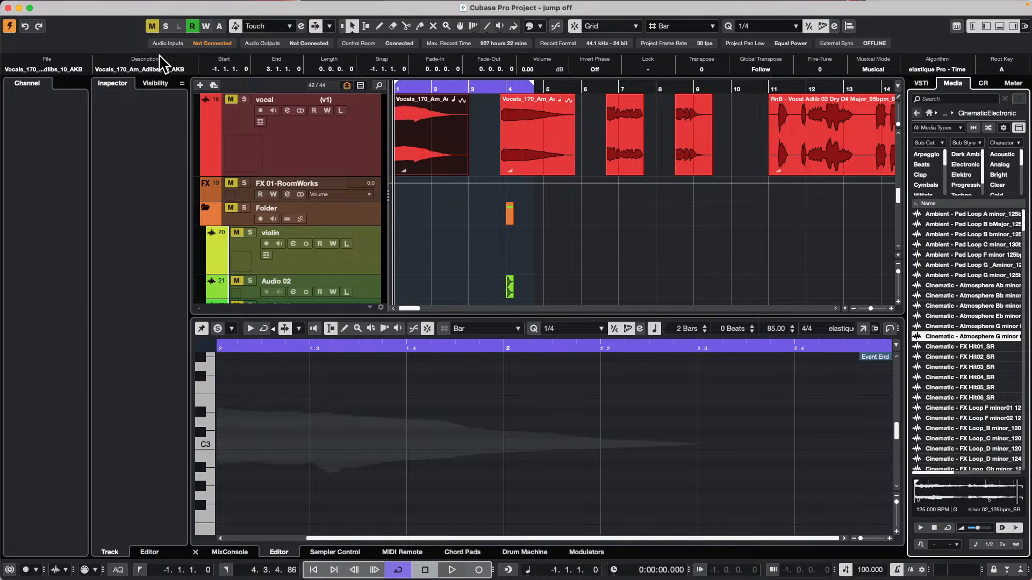
Switch to Safari, load steinberg.net in full screen and look over the home page.
click(194, 573)
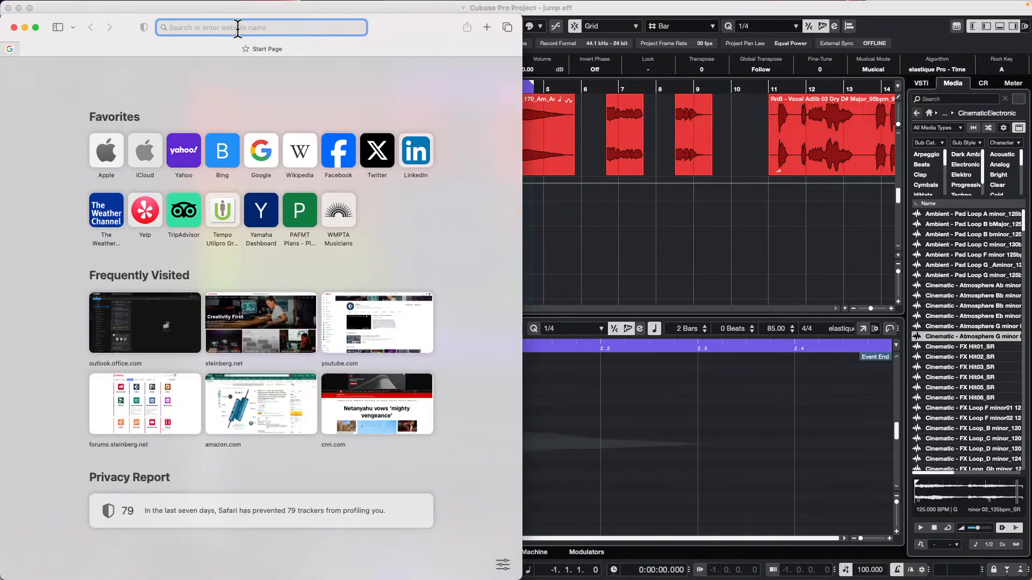
text(steinberg.ne)
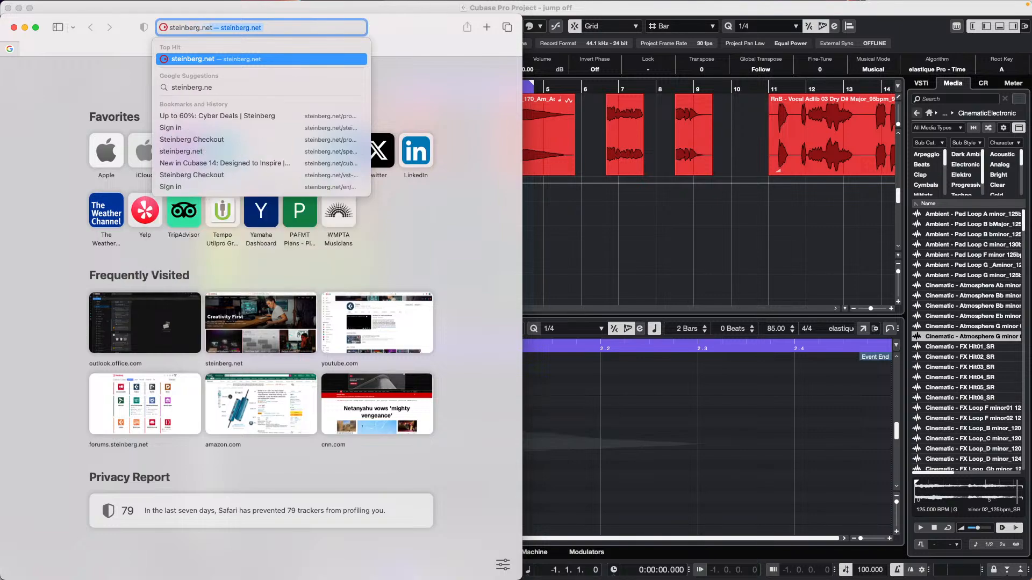
key(Return)
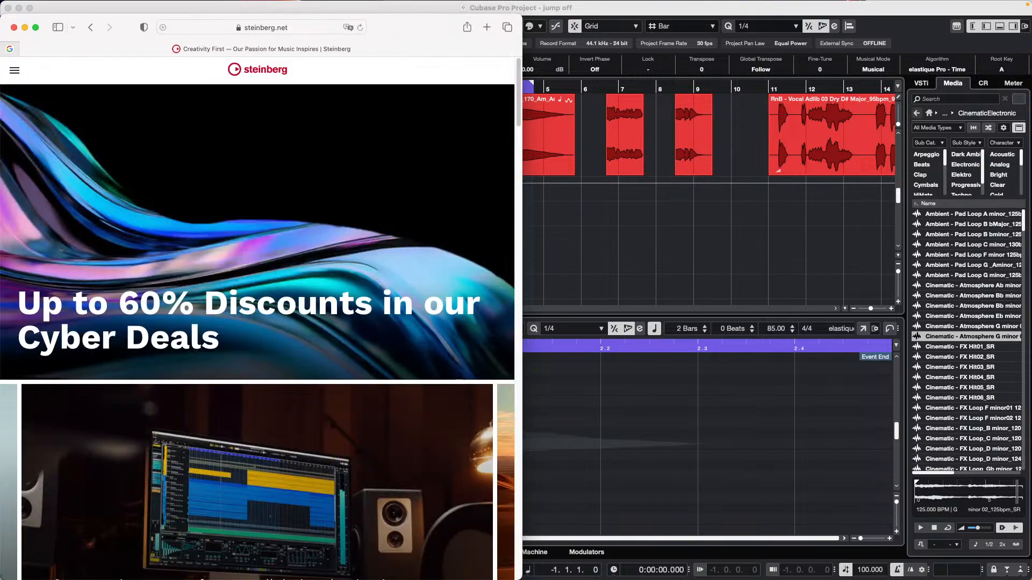
click(36, 27)
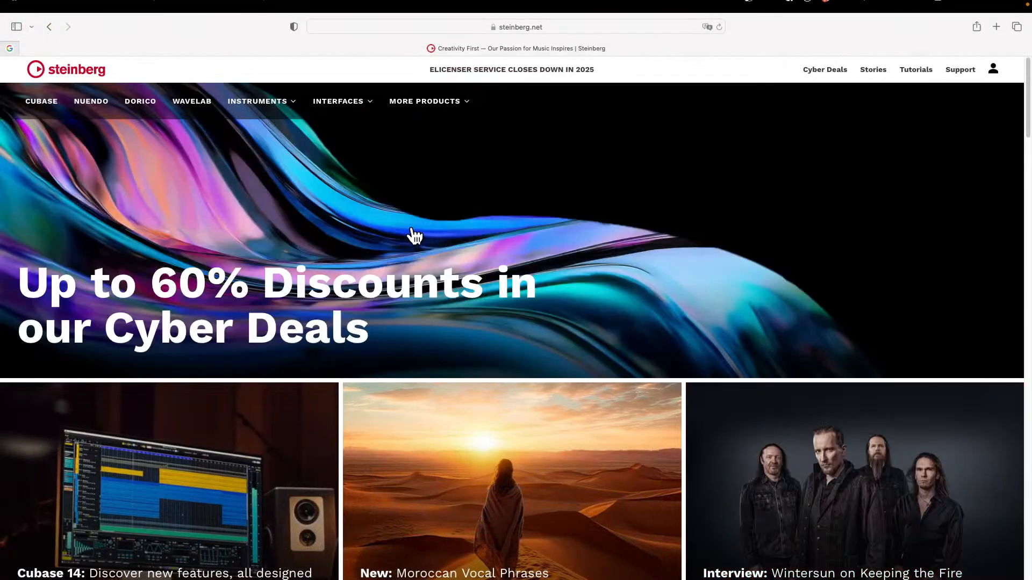
scroll(409, 232, down, 1)
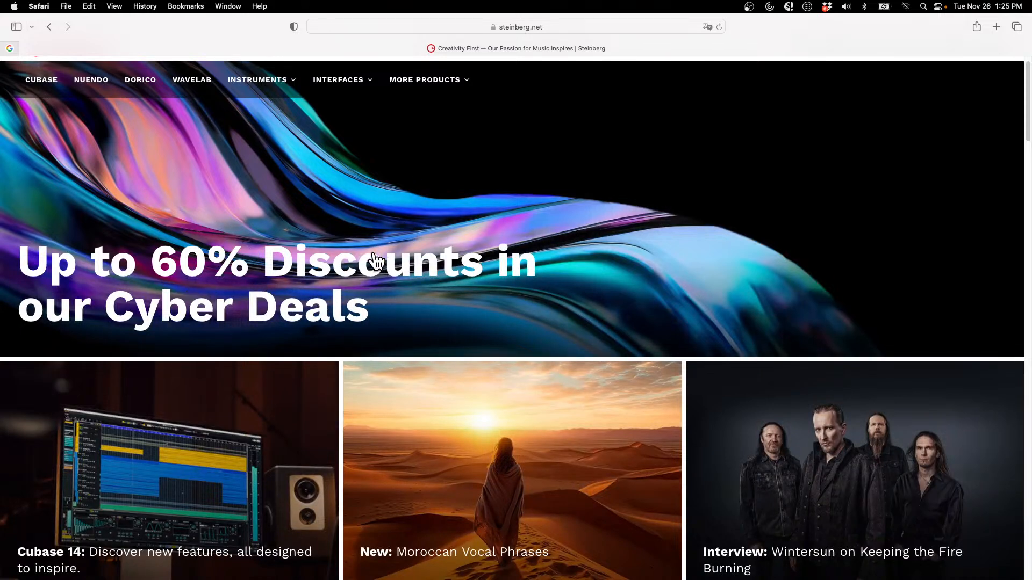
scroll(184, 438, down, 2)
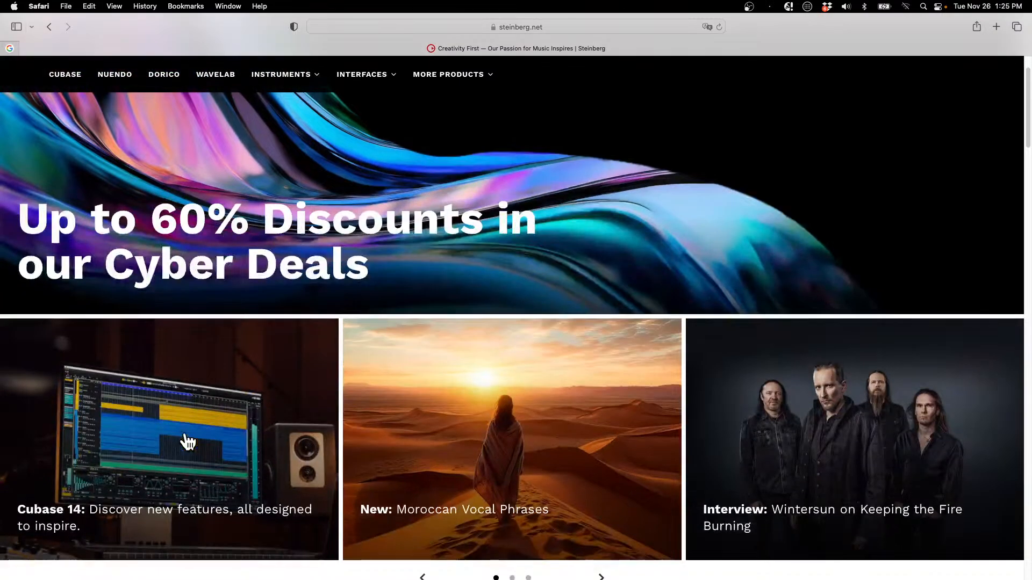
On the Cubase 14 page, view the Cubase Pro 14 purchase options under Updates & upgrades, and close the browser window.
click(154, 443)
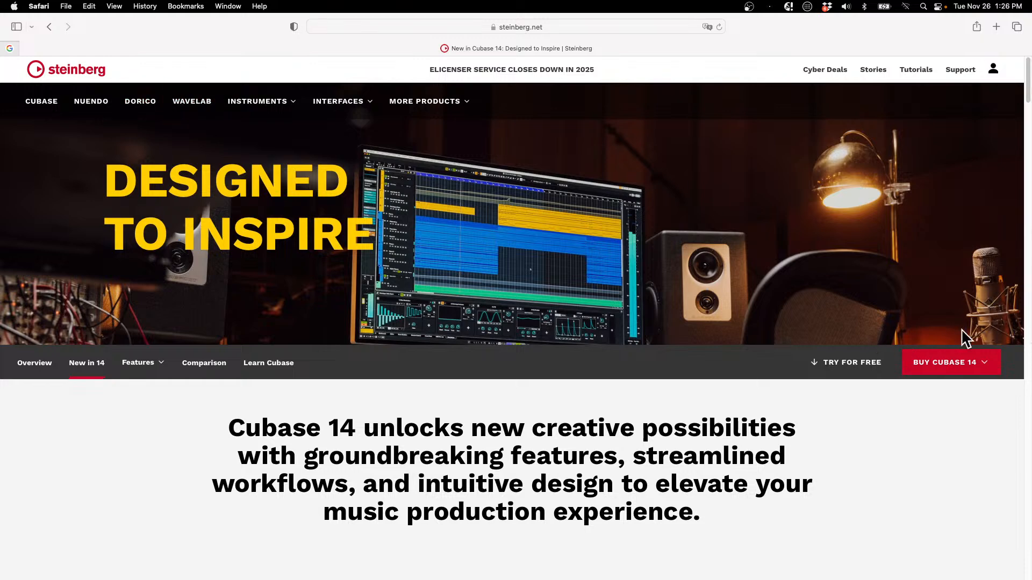
click(964, 365)
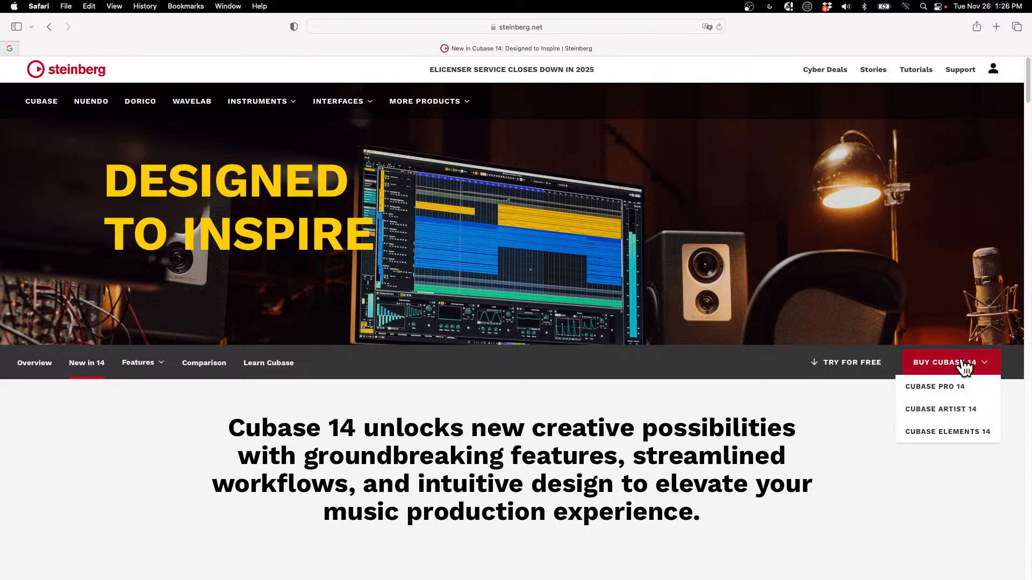
click(966, 388)
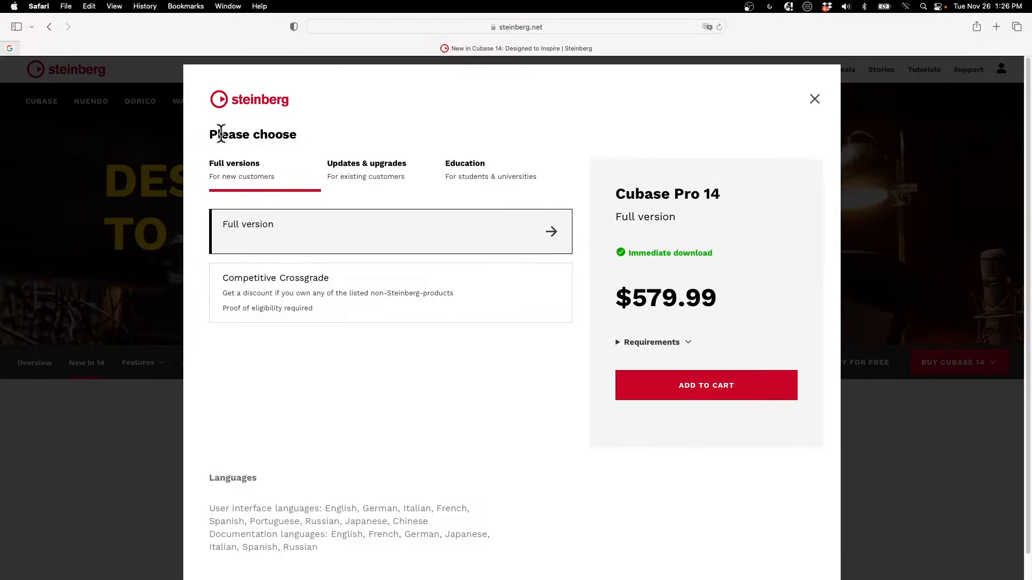
click(378, 170)
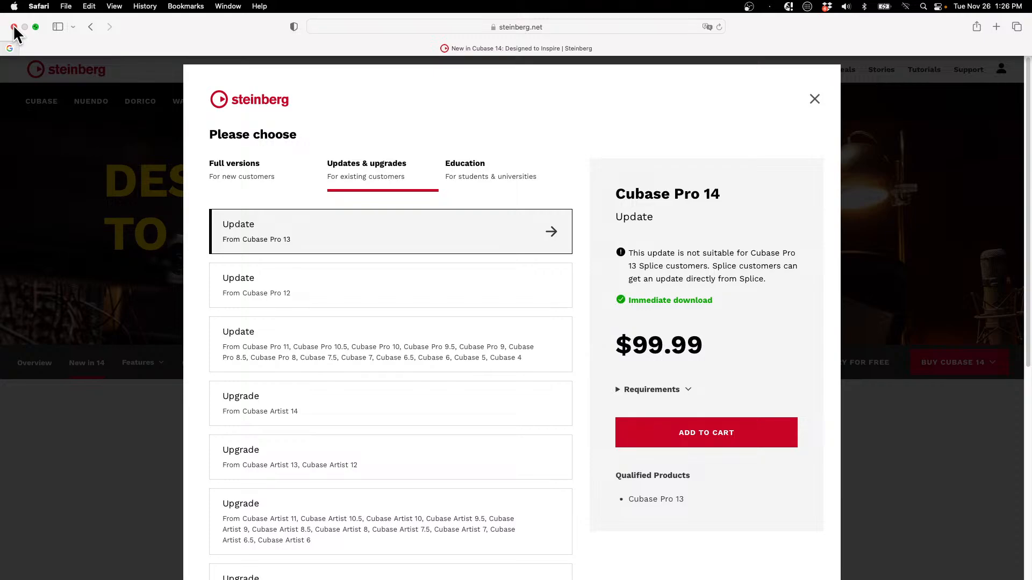
click(13, 26)
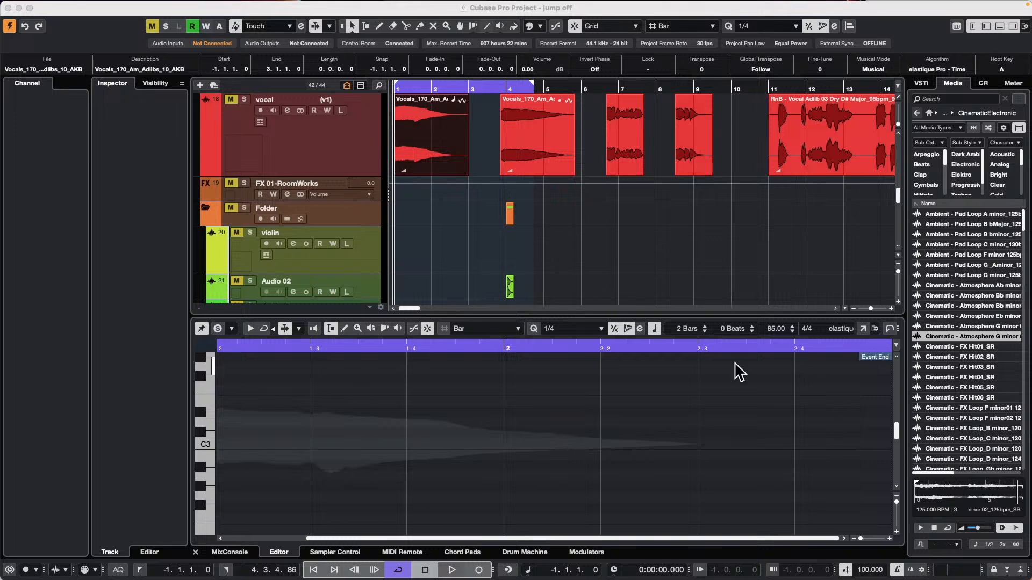
Open the Stereo output's channel settings from the MixConsole and remove both MultibandCompressor inserts.
click(231, 552)
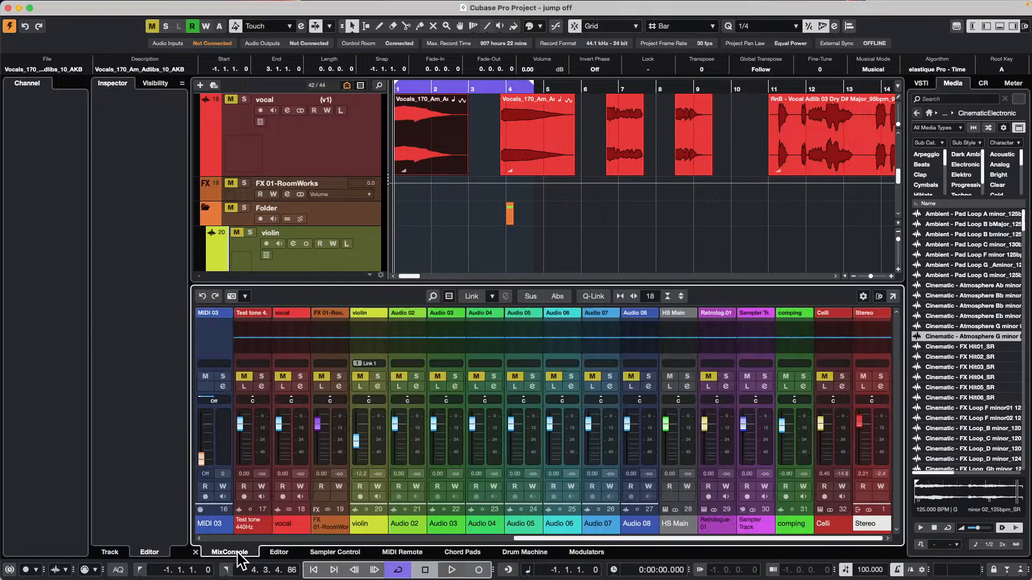
click(882, 386)
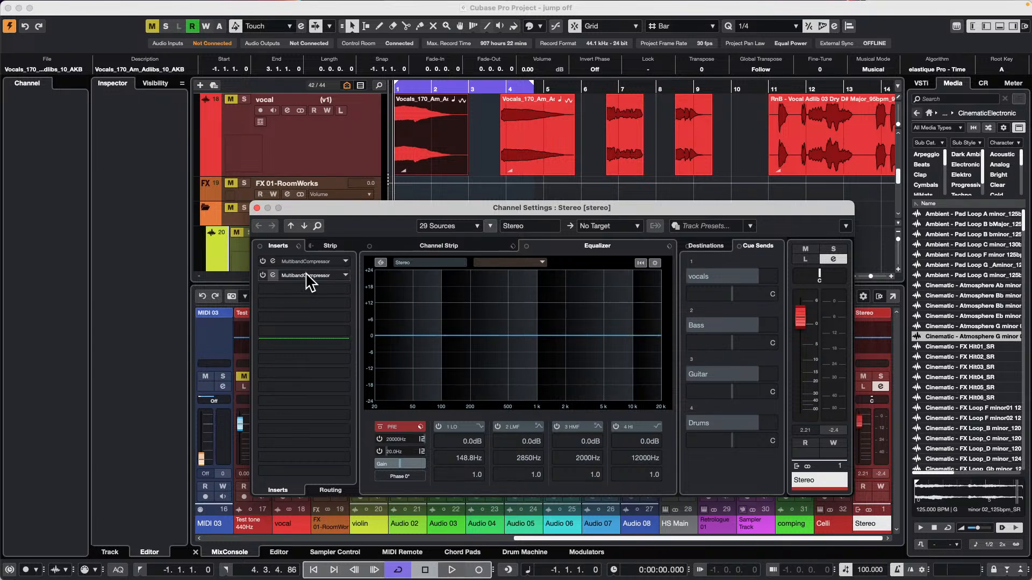
drag(308, 279, 287, 276)
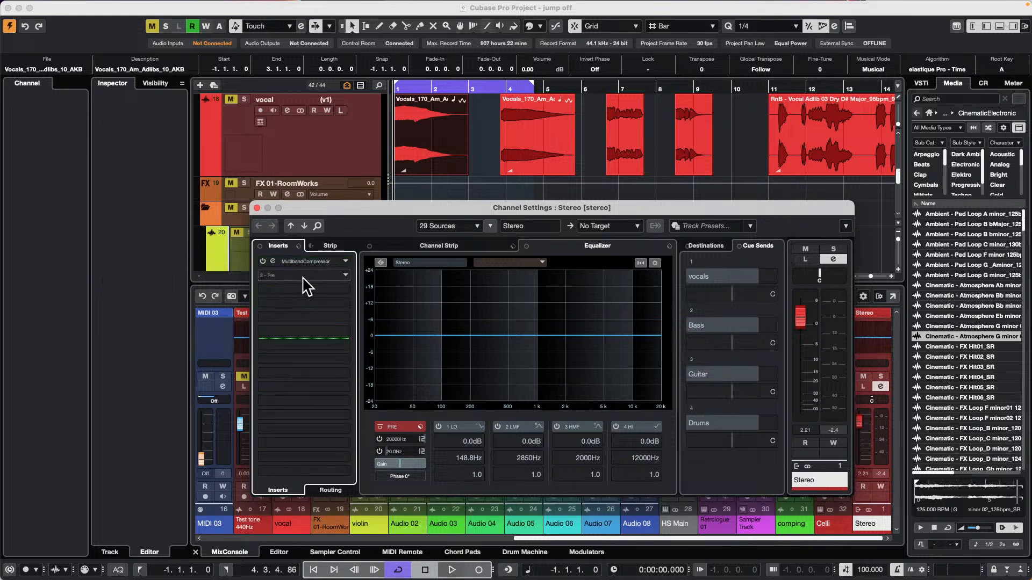
drag(323, 264, 269, 263)
Load the Frequency EQ in the Stereo output's first insert slot and place its window clear of the insert list.
click(346, 262)
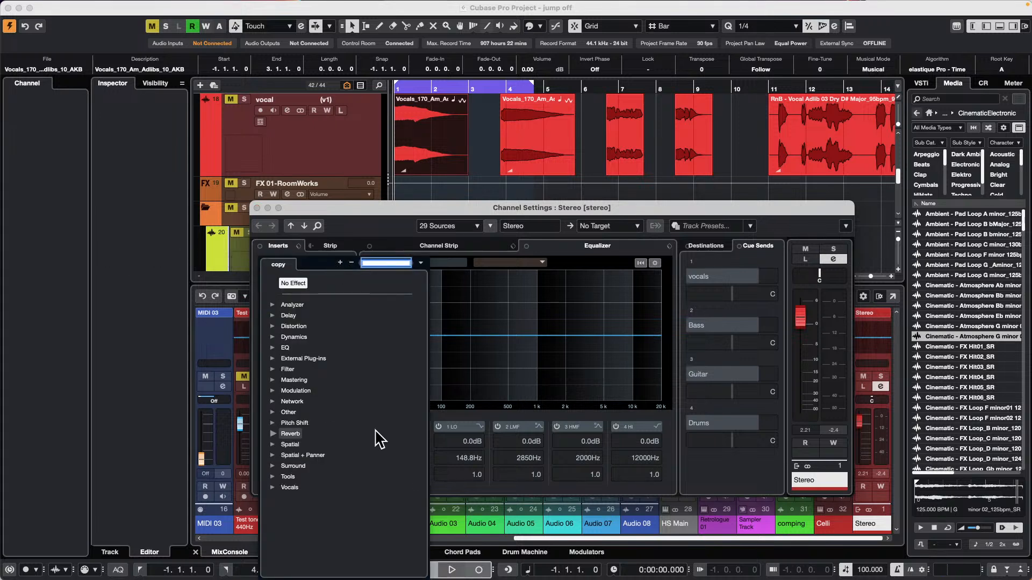
click(273, 346)
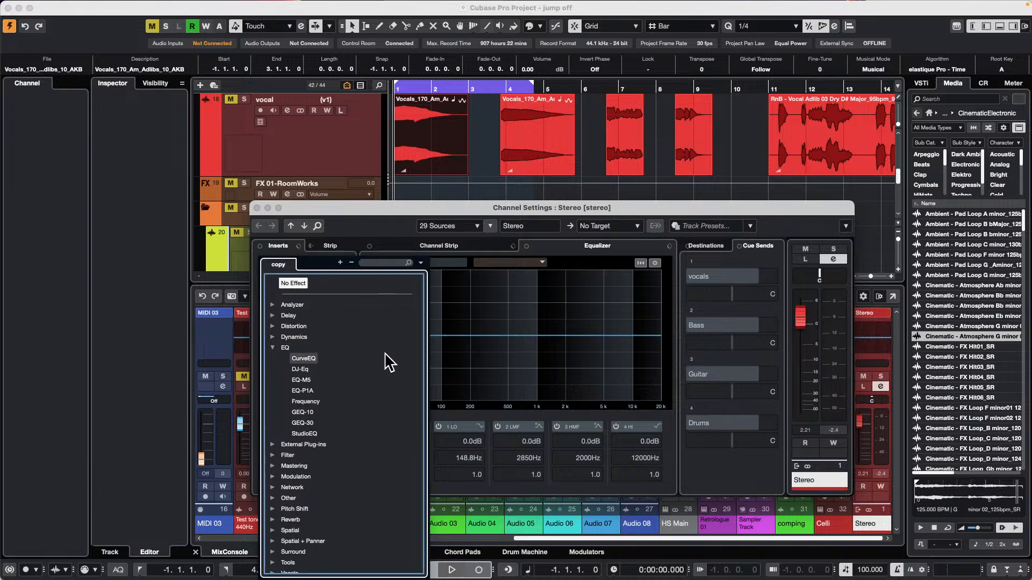
click(302, 401)
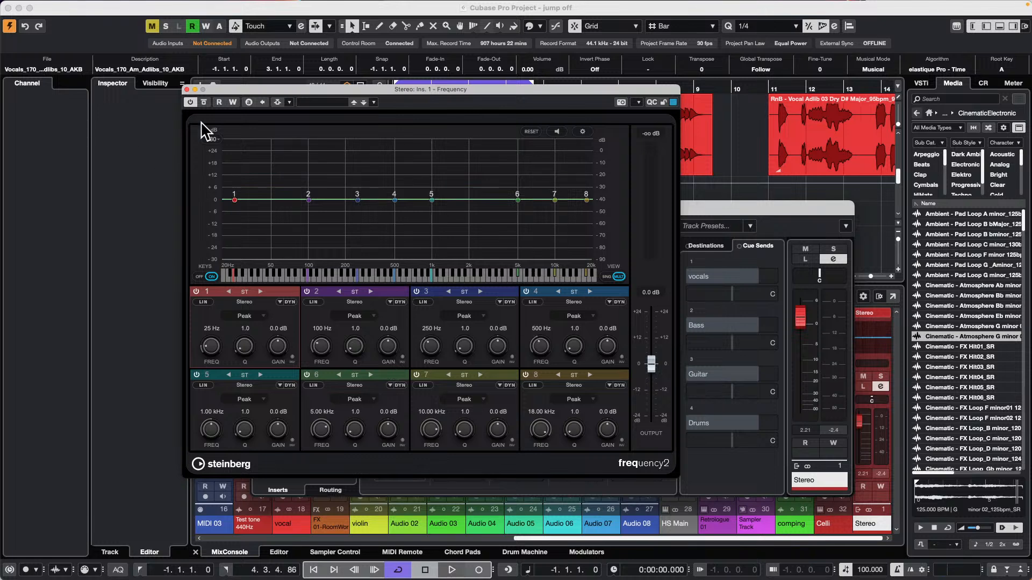
drag(263, 88, 497, 133)
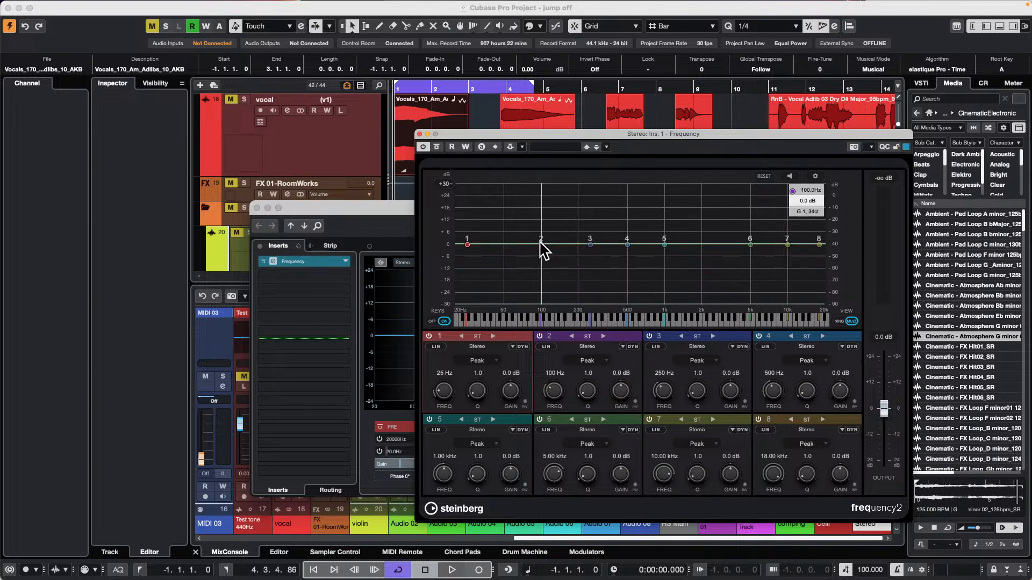
Set Frequency's band 2 to M/S, boosting the mid 5 dB at about 523 Hz and cutting the side 6.5 dB at about 80 Hz.
drag(541, 246, 554, 224)
click(603, 335)
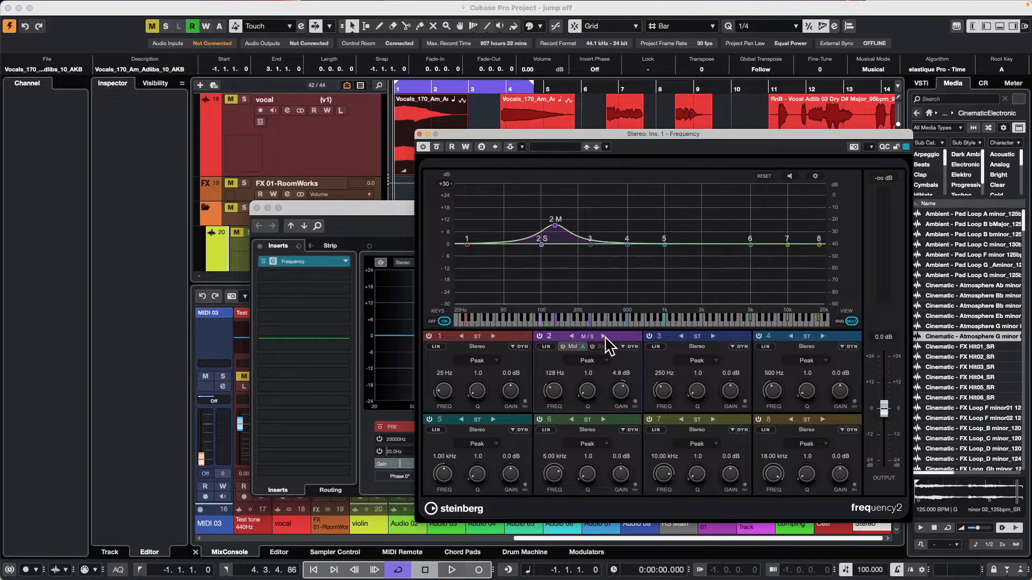
drag(555, 225, 630, 225)
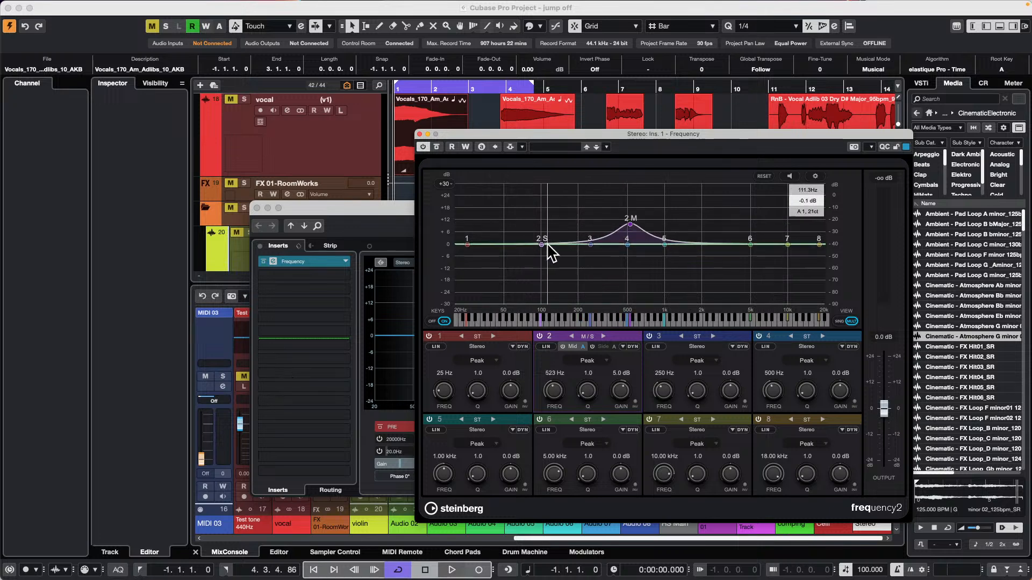
drag(541, 245, 529, 271)
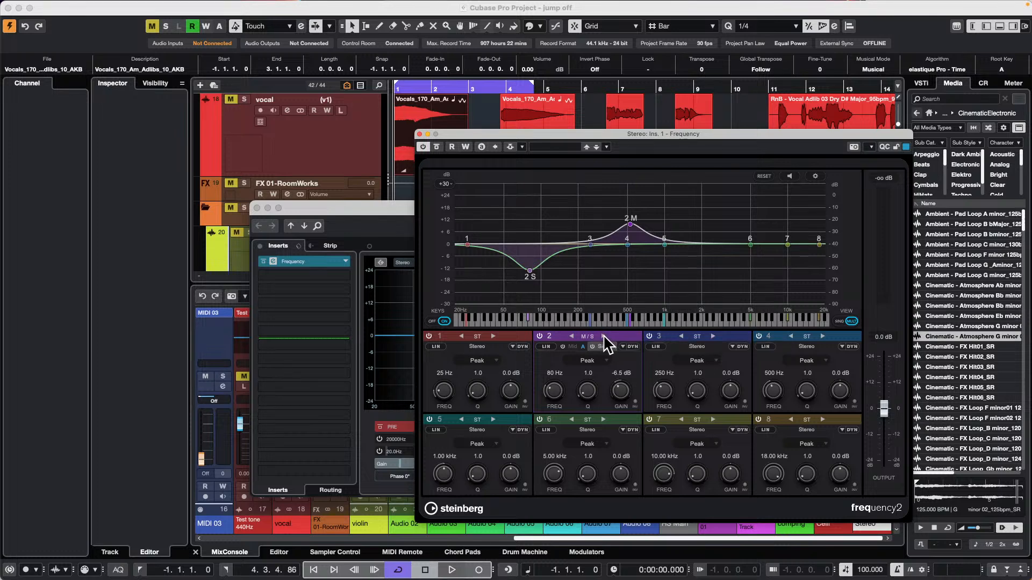
Switch band 2 to L/R, boost the left 5.6 dB at about 2.09 kHz, reshape the right channel's cut and enable its dynamic mode.
click(571, 336)
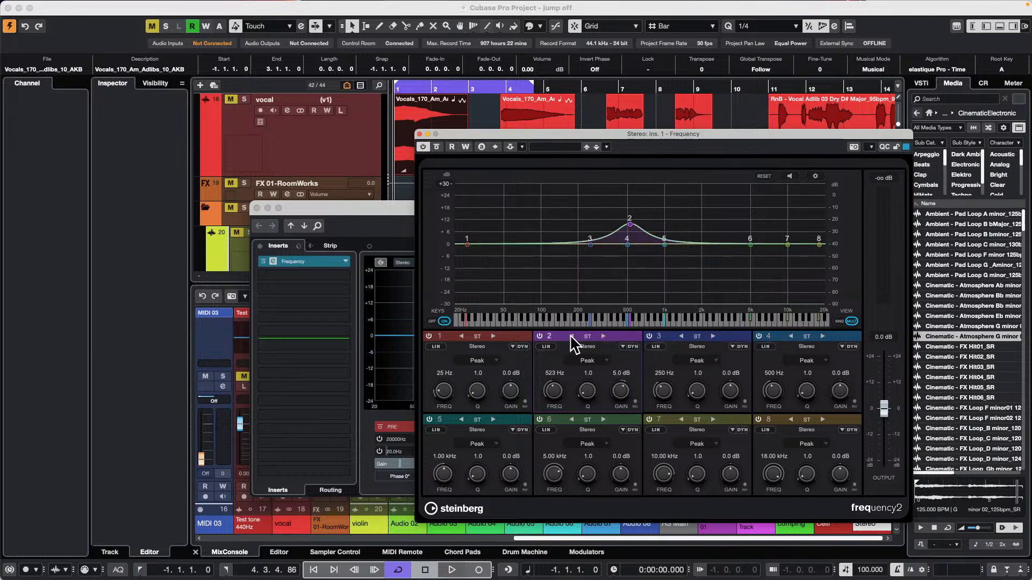
click(570, 336)
drag(529, 270, 547, 262)
drag(630, 224, 704, 221)
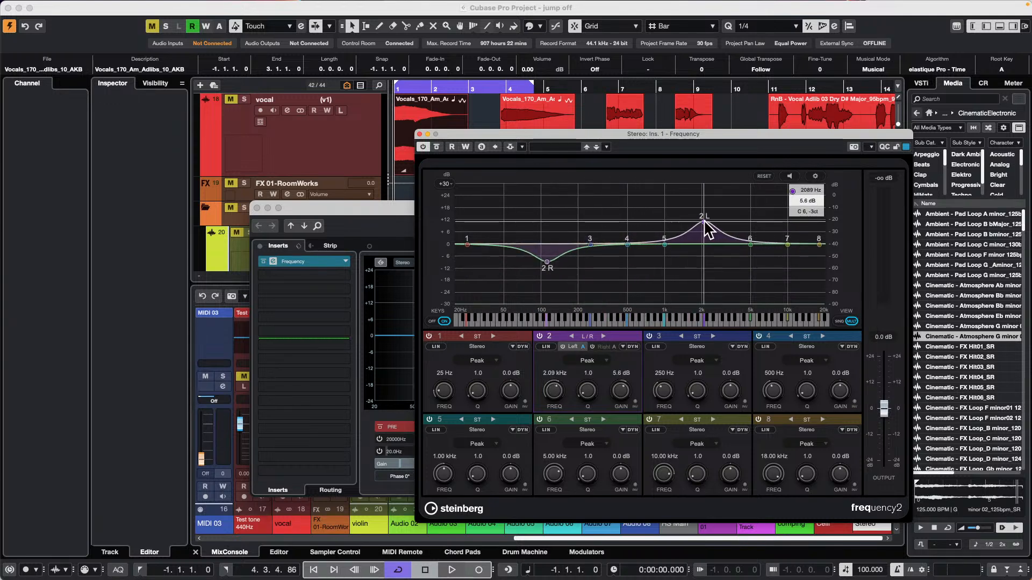
click(545, 263)
click(630, 347)
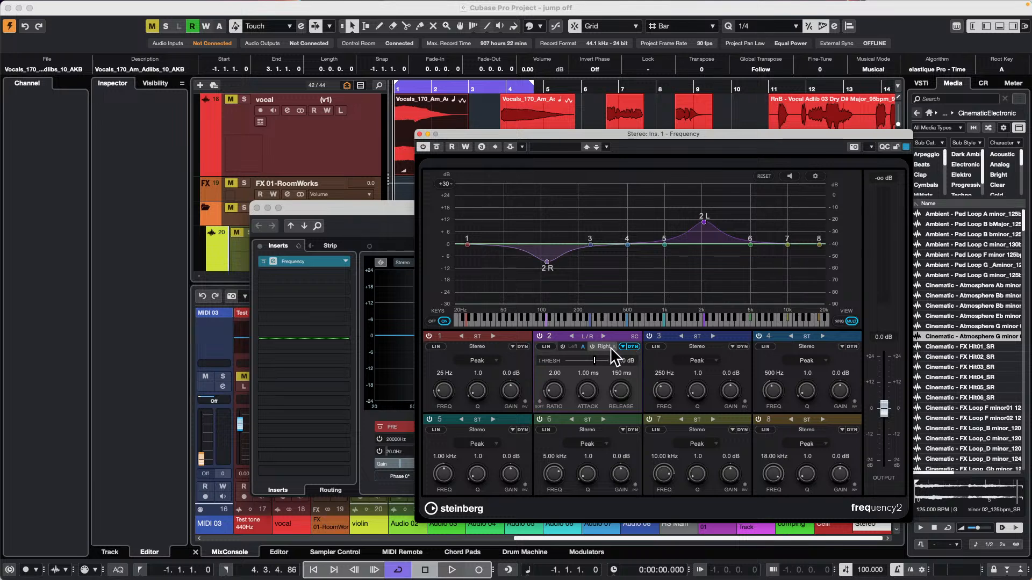
Turn off dynamic mode on band 2's right channel and load Imager in the Stereo output's second insert slot, clear of the insert list.
click(632, 347)
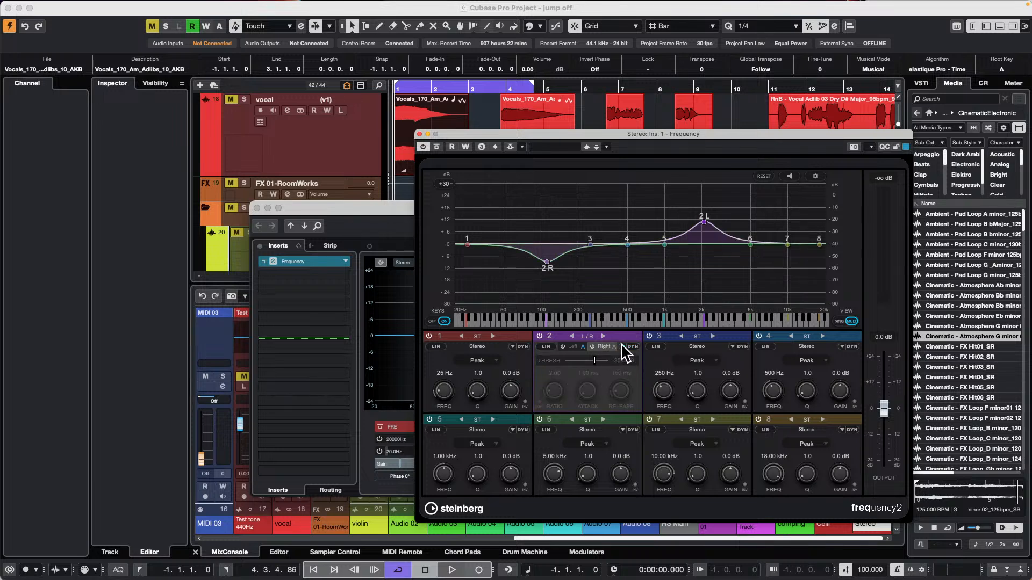
click(344, 276)
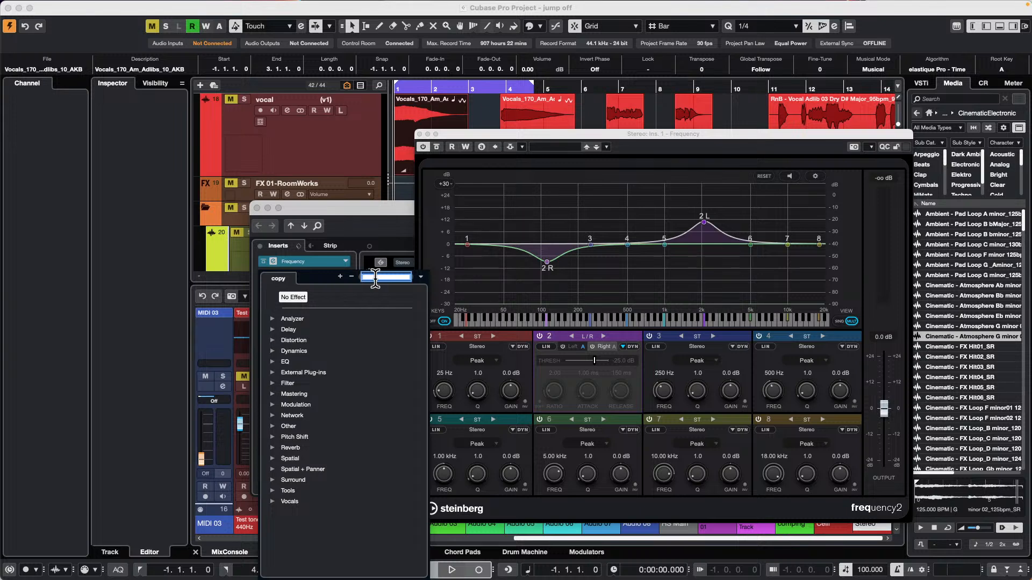
text(imag)
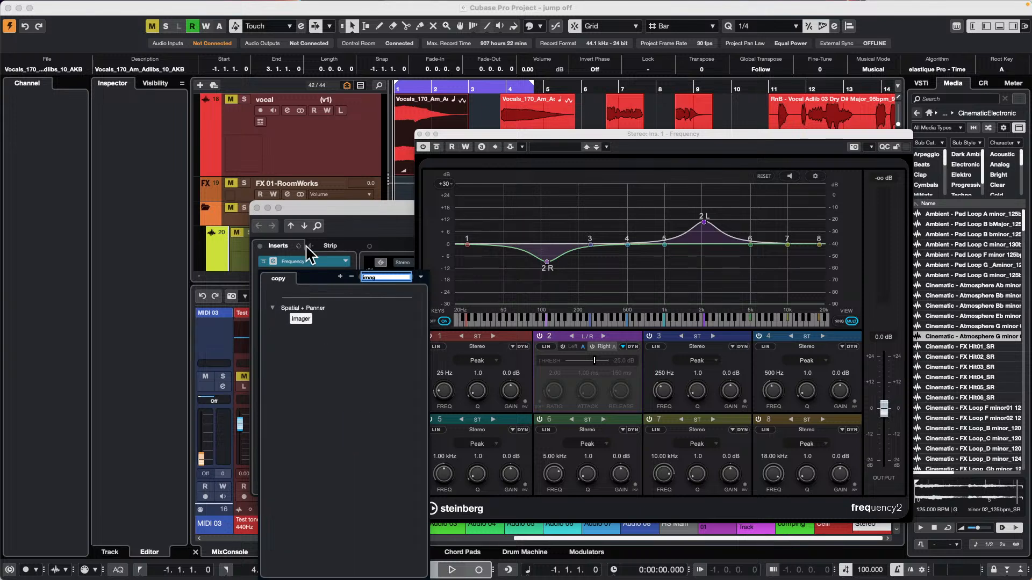
click(302, 320)
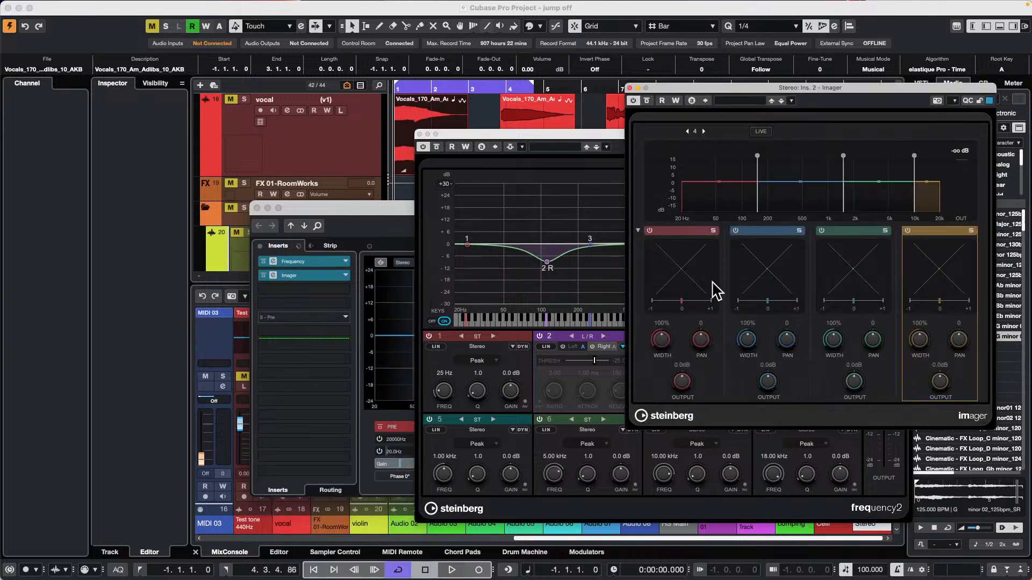
drag(741, 94, 600, 115)
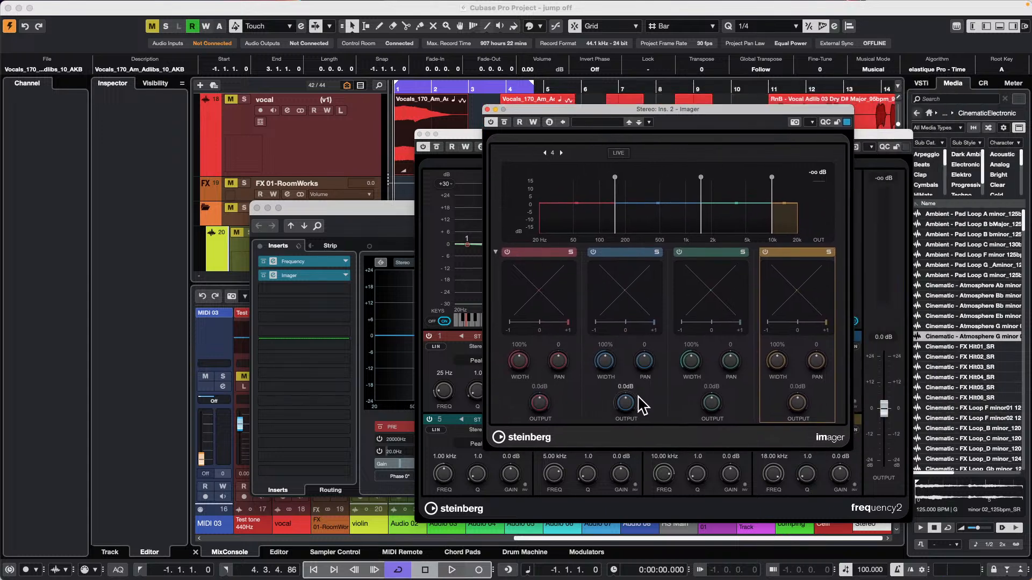
Set the Imager's four band widths to 74%, 62%, 140% and 141%, from the lowest band to the highest.
drag(606, 361, 610, 380)
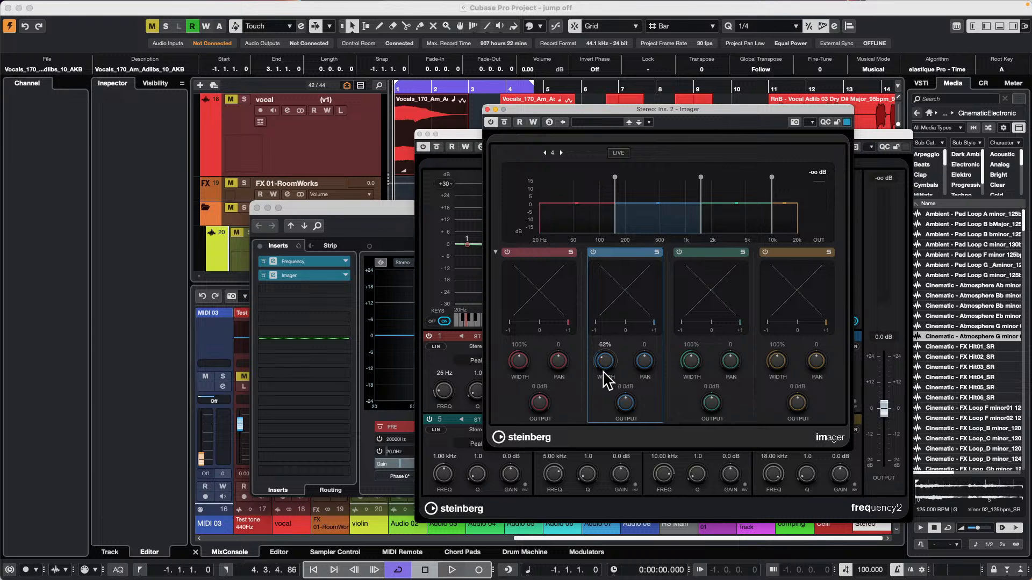
drag(520, 362, 518, 373)
drag(693, 371, 702, 349)
drag(780, 365, 790, 341)
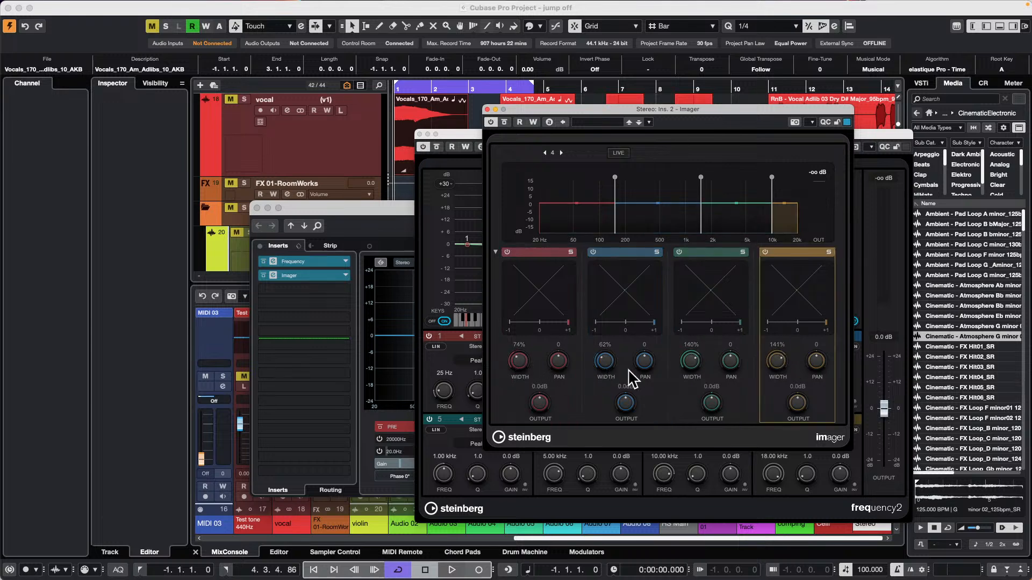
Load the MultibandCompressor from Dynamics in the Stereo output's third insert slot and place its window clear of the insert list.
click(345, 292)
click(344, 290)
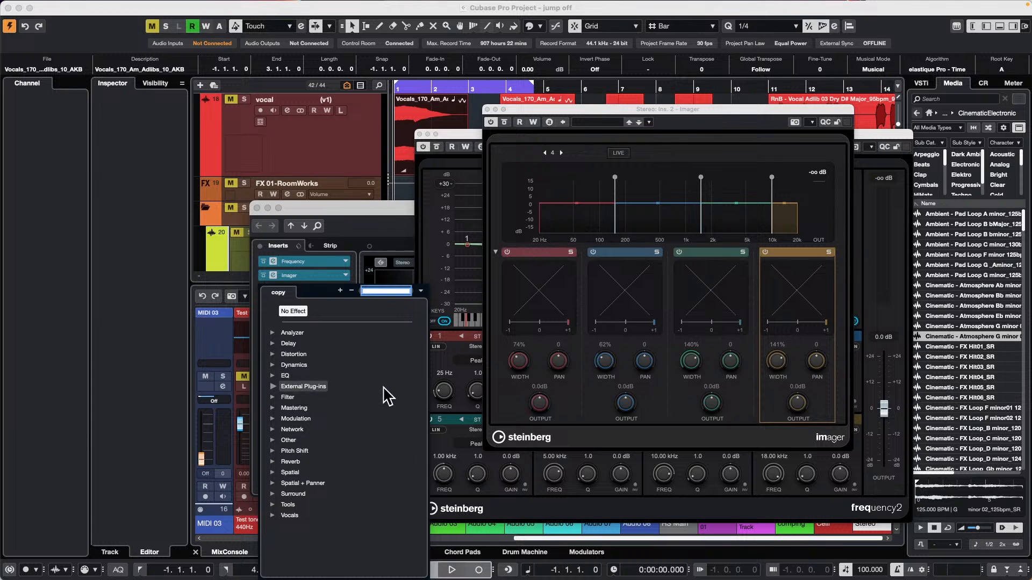
click(273, 366)
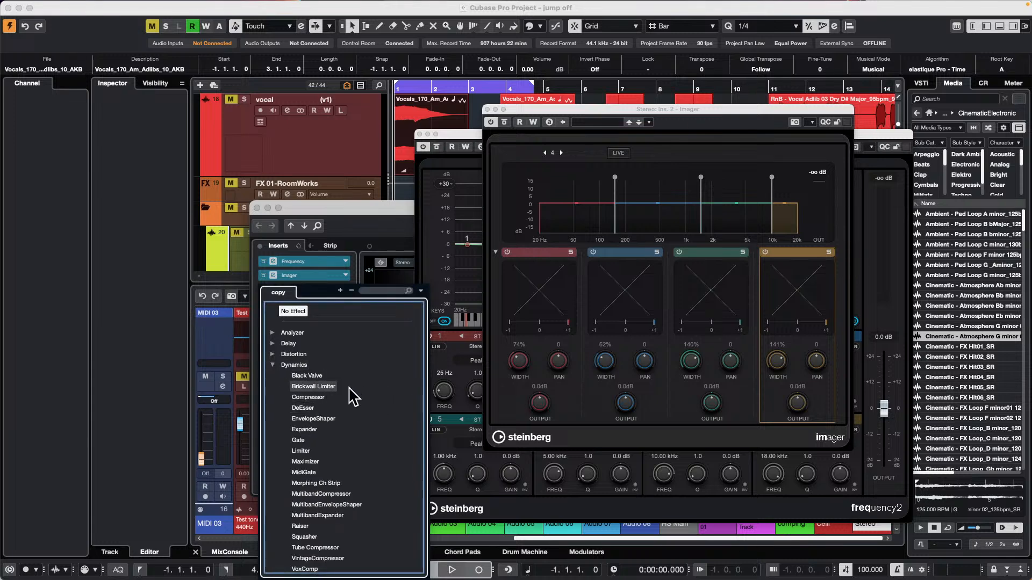
click(345, 494)
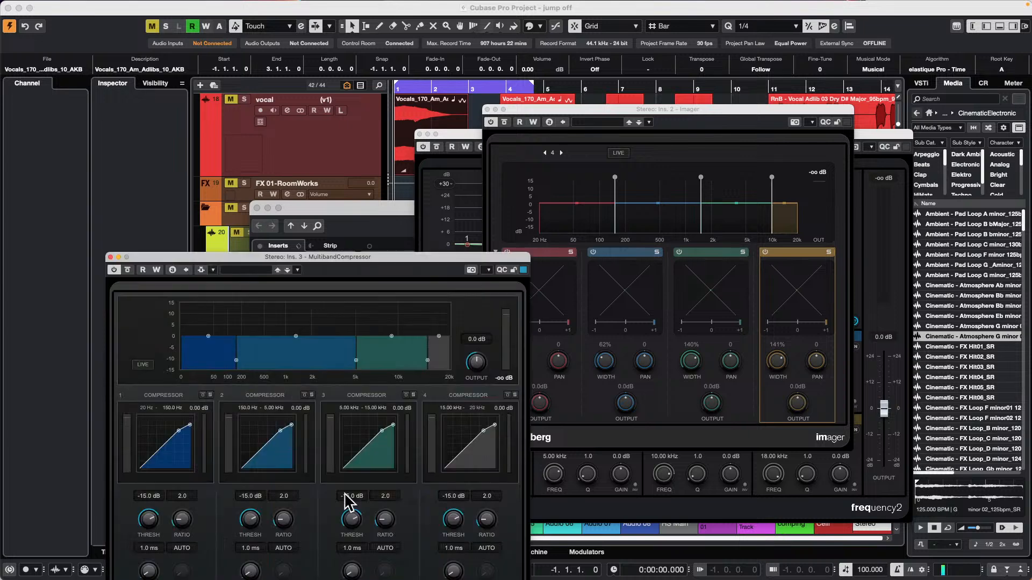
drag(405, 258, 686, 192)
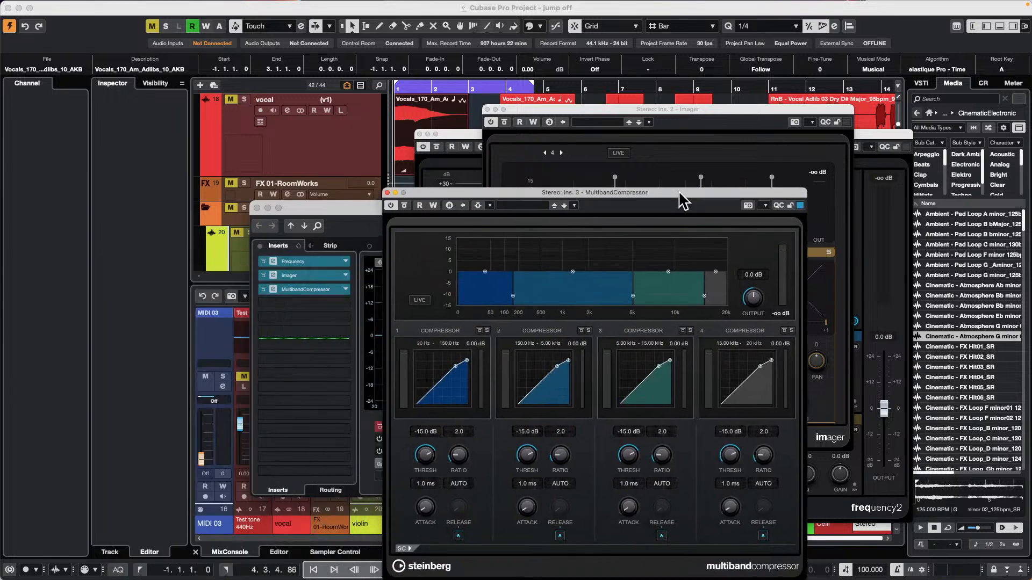
Load Squasher from Dynamics in the Stereo output's fourth insert slot, move its window off the insert list and close it.
click(345, 304)
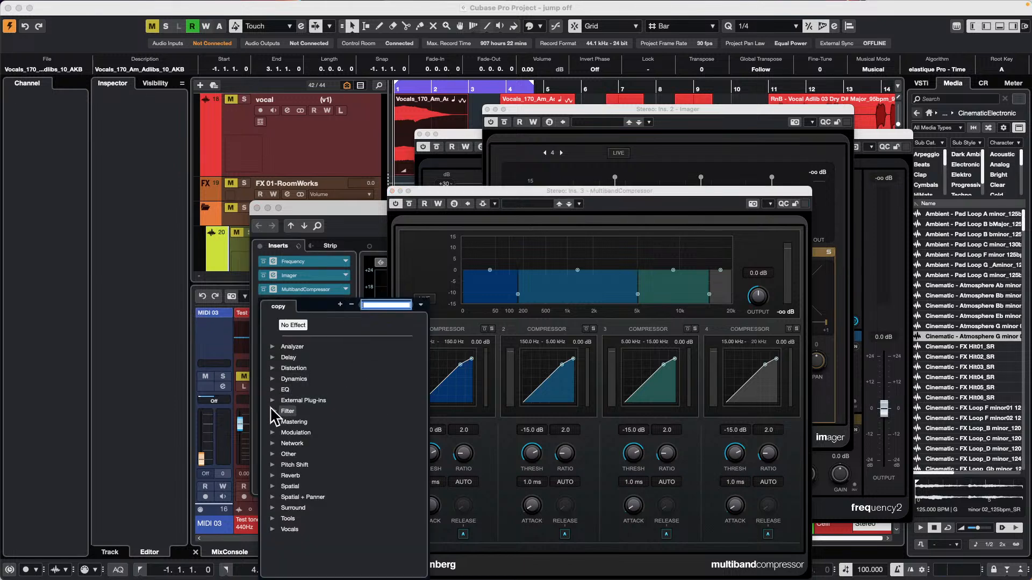
click(274, 379)
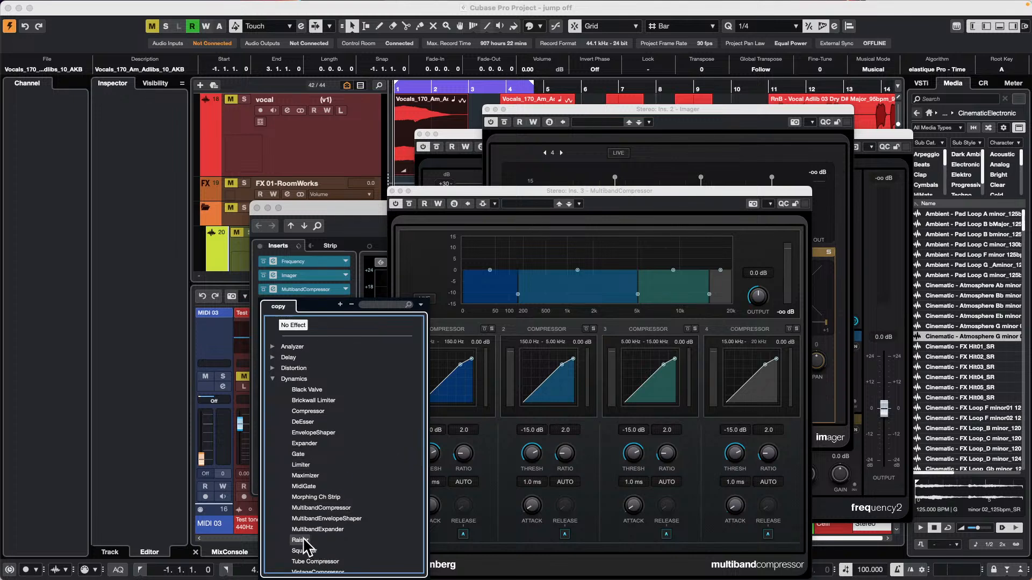
click(301, 550)
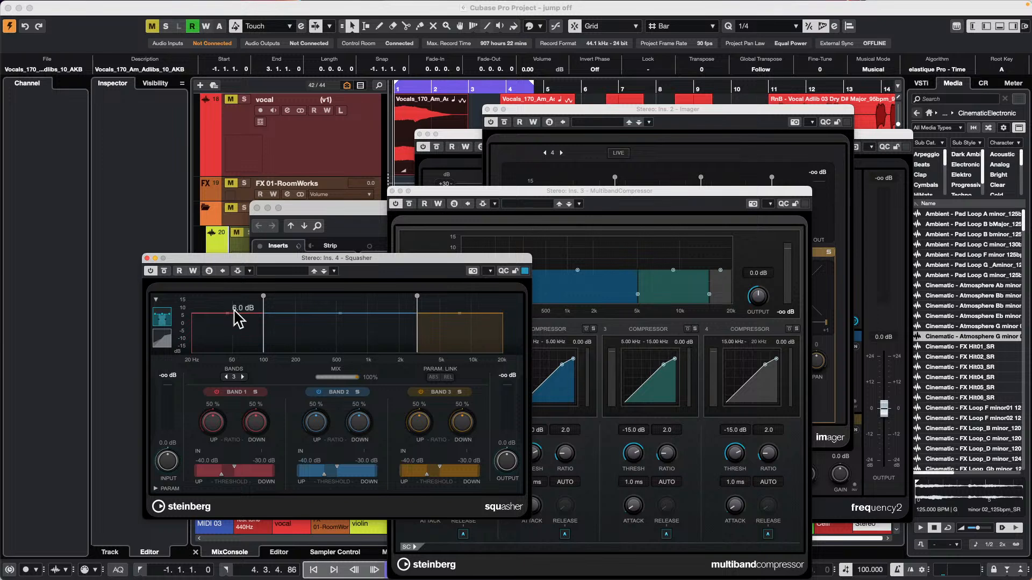
drag(313, 259, 618, 278)
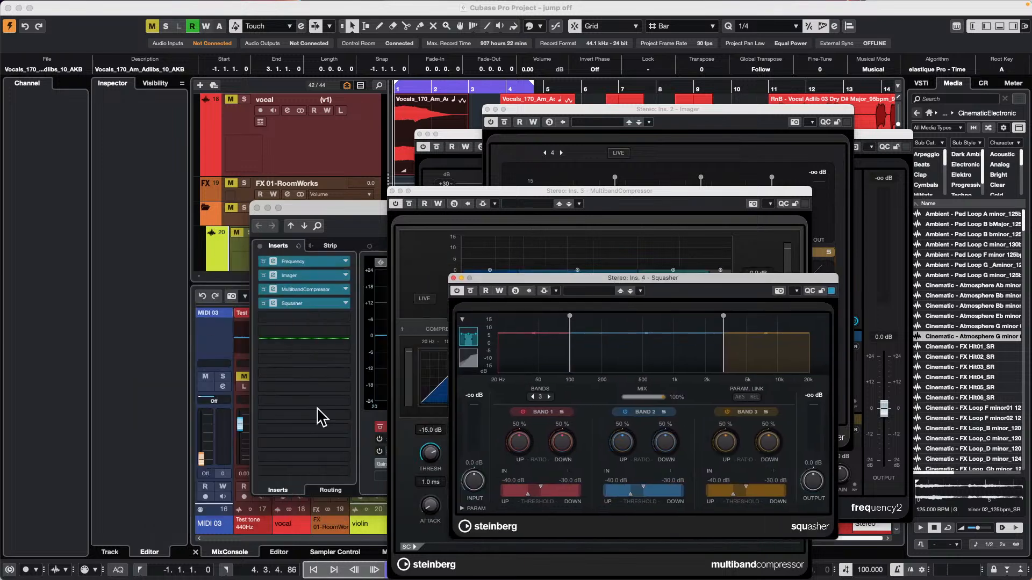
click(320, 302)
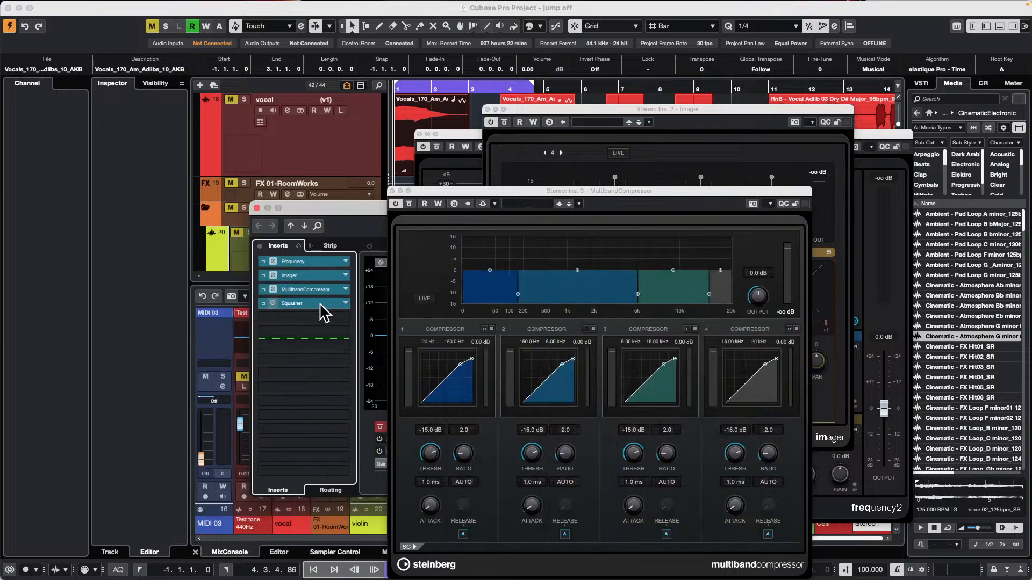
Find the Lin Dither plug-in, load it in the Stereo output's seventh insert slot and close its window.
click(348, 350)
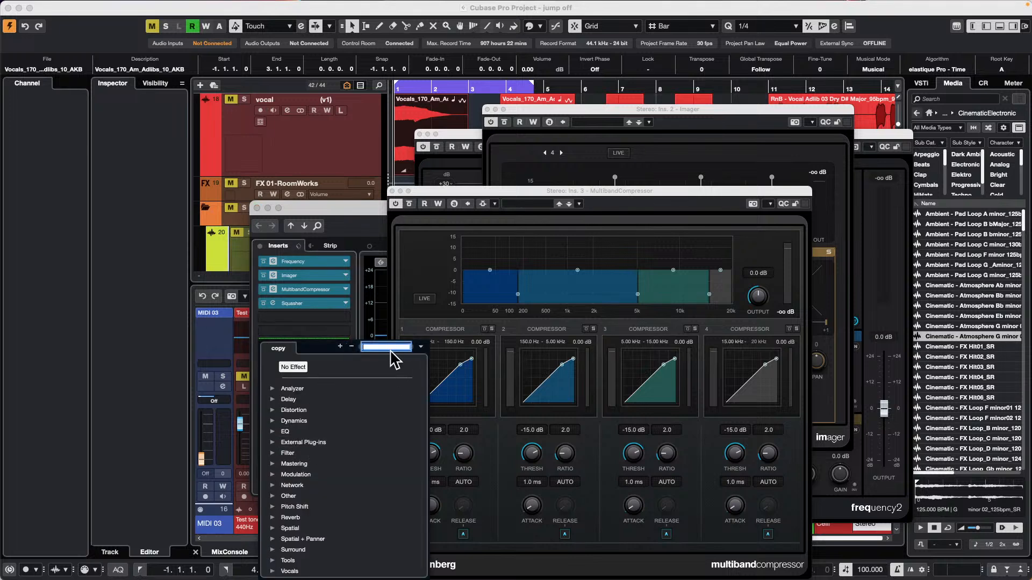
text(dither)
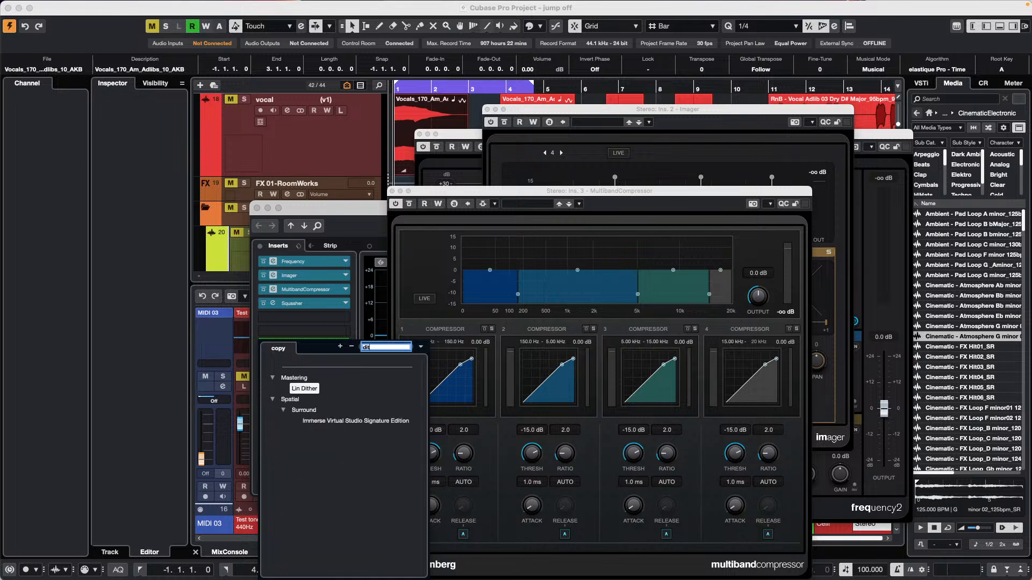
click(304, 388)
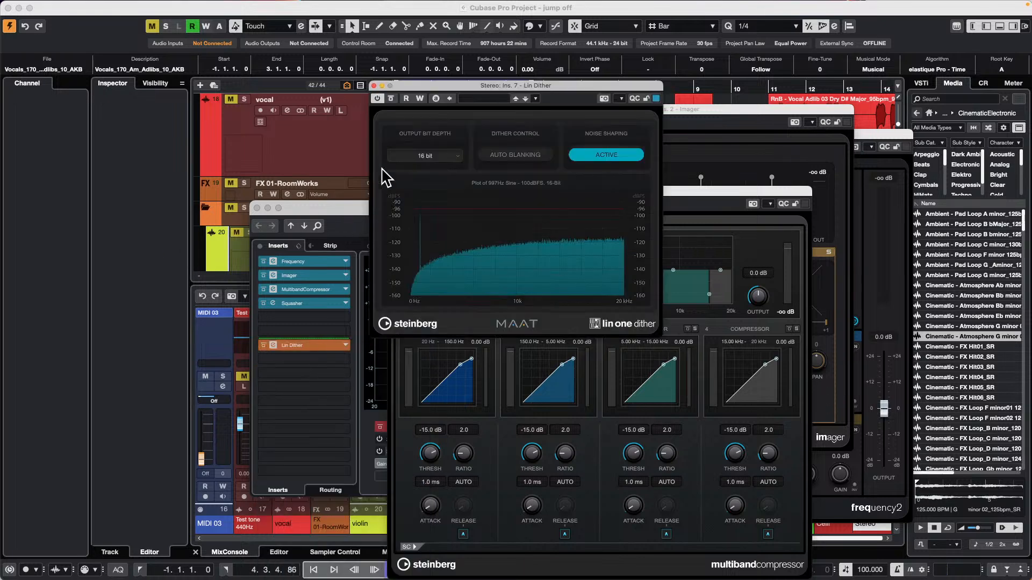
click(373, 85)
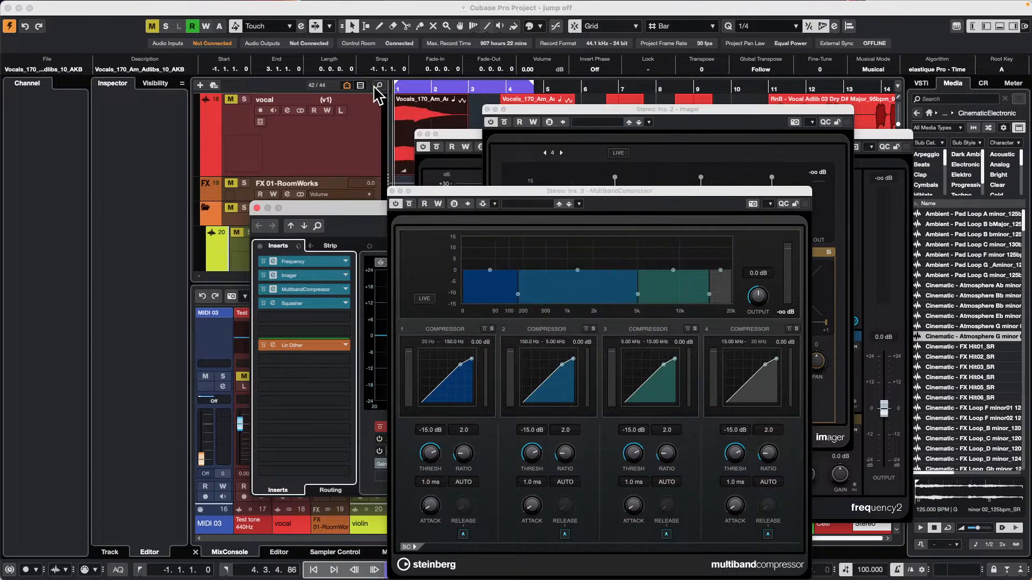
Remove Lin Dither, Squasher, MultibandCompressor, Imager and Frequency from the Stereo output's inserts and close its channel settings.
click(391, 191)
drag(302, 344, 147, 325)
drag(308, 303, 216, 295)
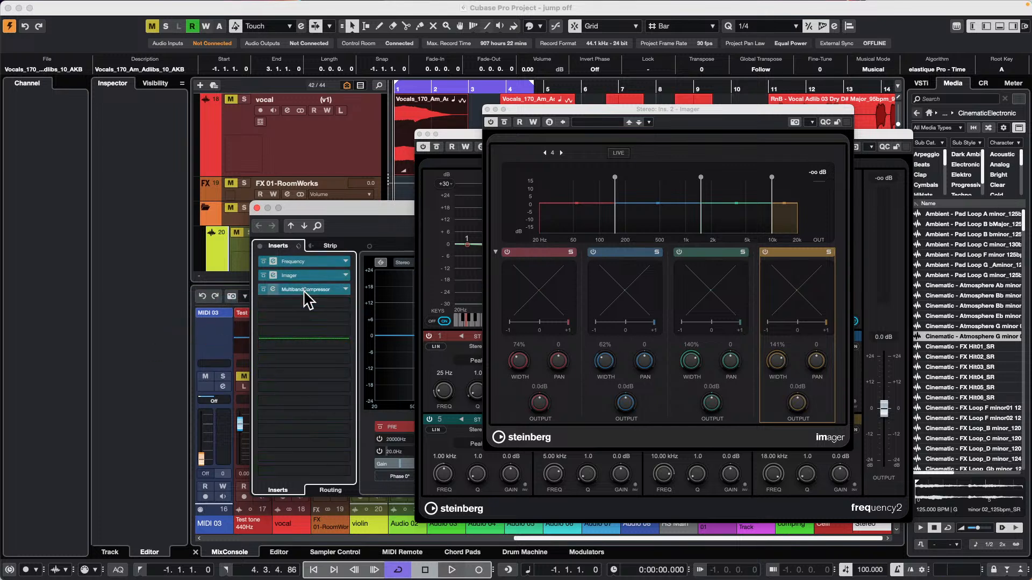
drag(308, 298, 203, 295)
drag(311, 274, 129, 255)
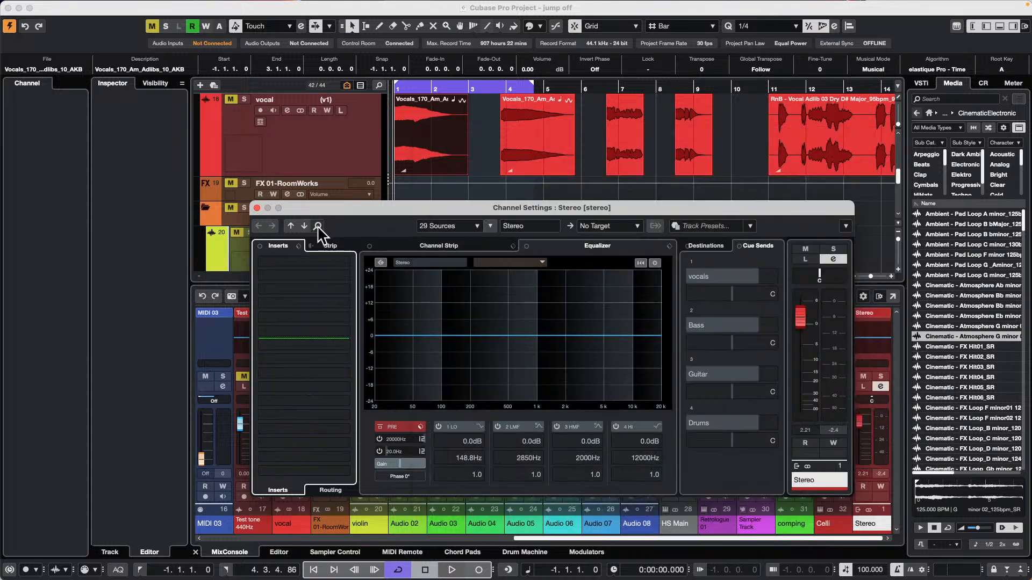
click(256, 208)
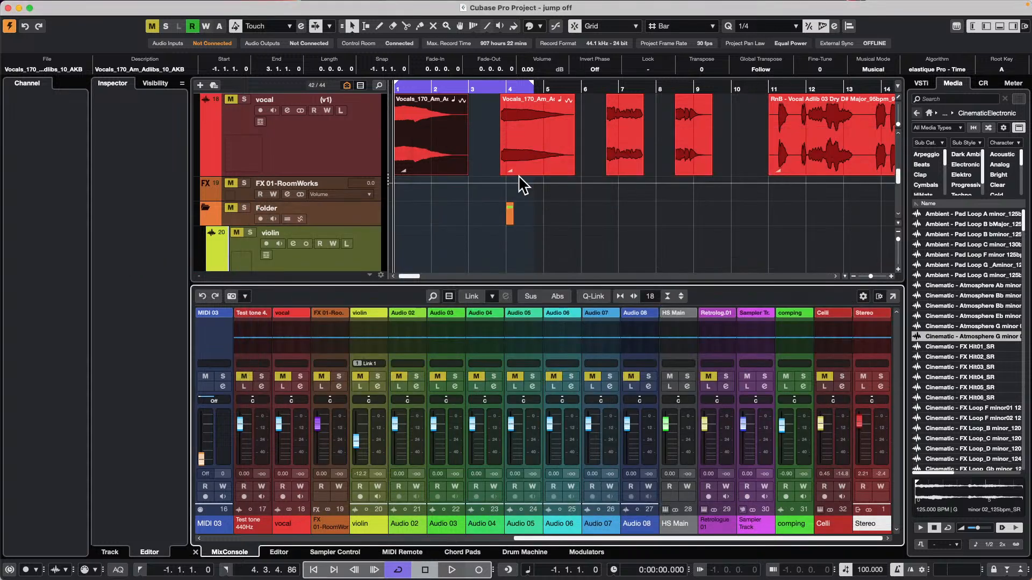
Open the channel settings of the Futurechill - 02 - Audio - Beat 2 track and show its Channel Strip modules.
click(489, 165)
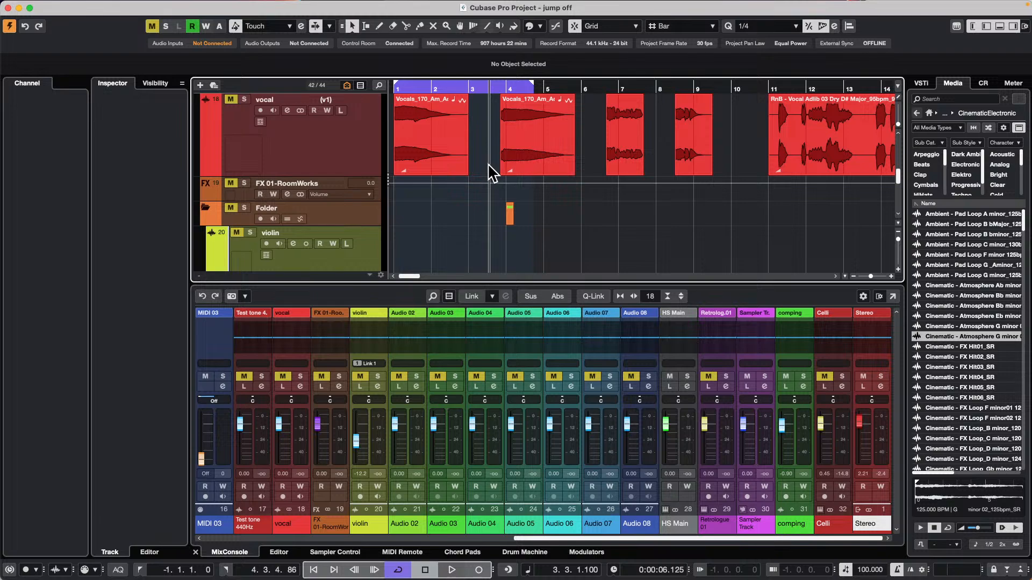
scroll(349, 129, up, 2)
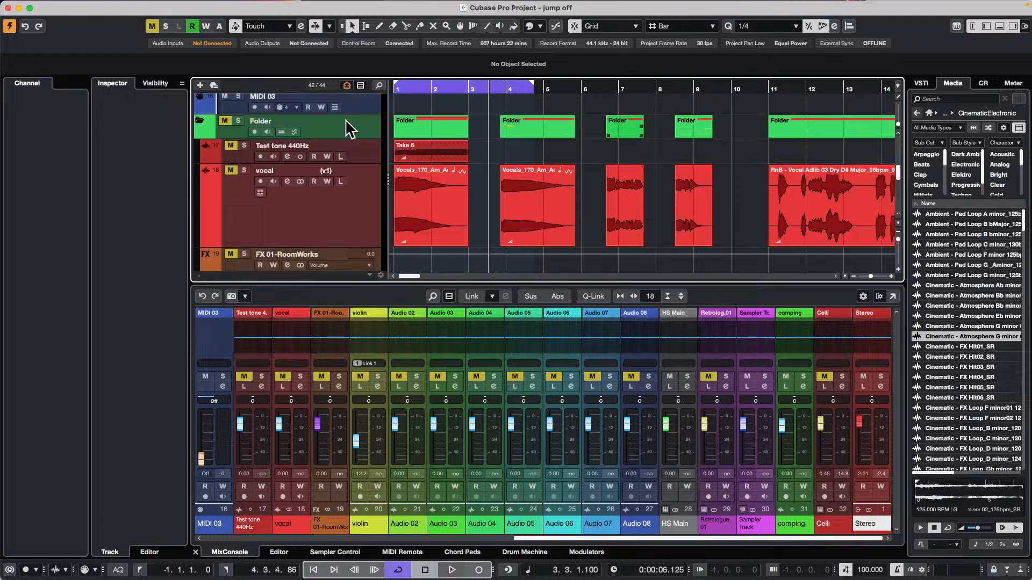
scroll(347, 128, up, 6)
scroll(347, 128, down, 4)
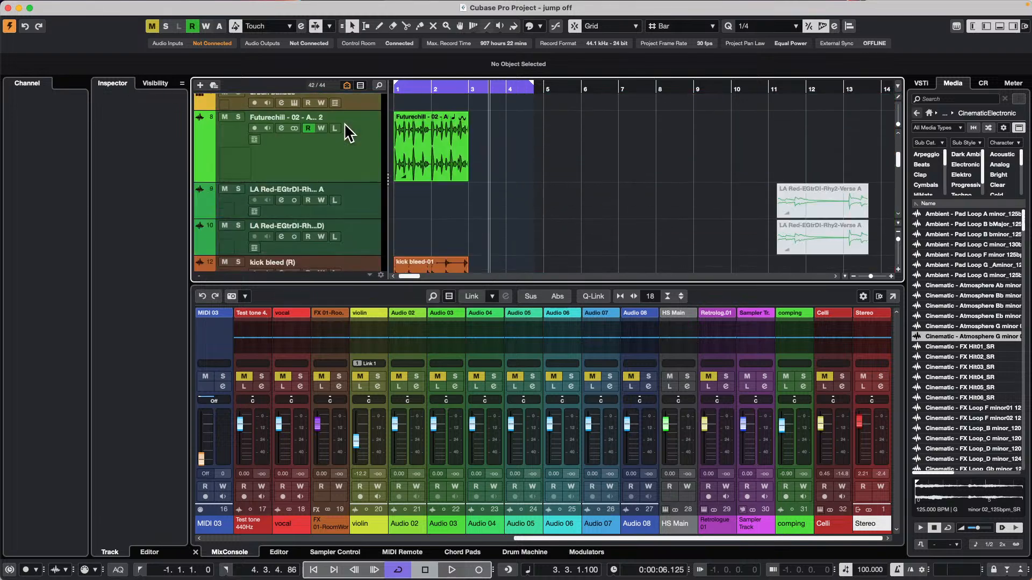
click(266, 169)
click(281, 127)
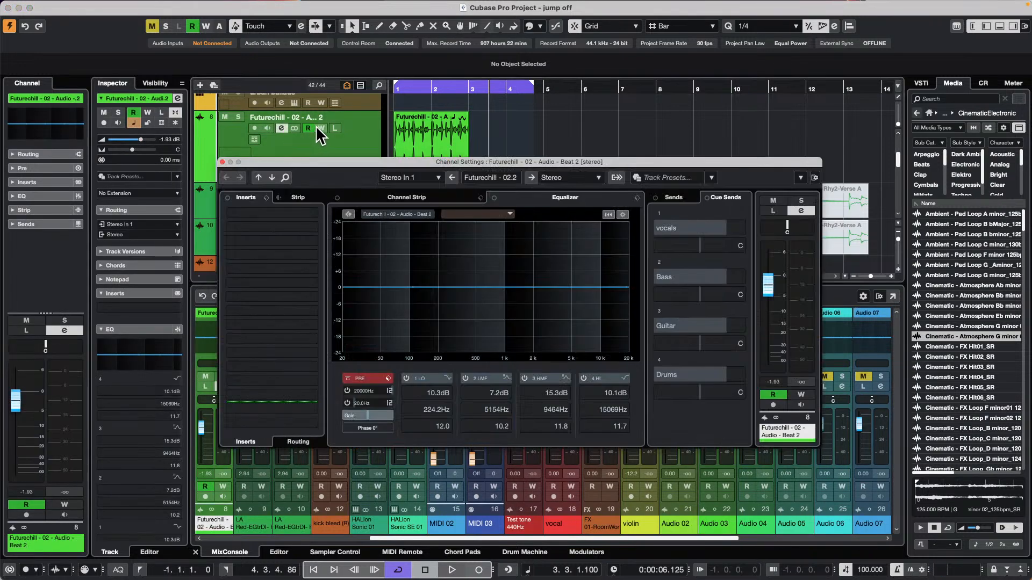
click(392, 196)
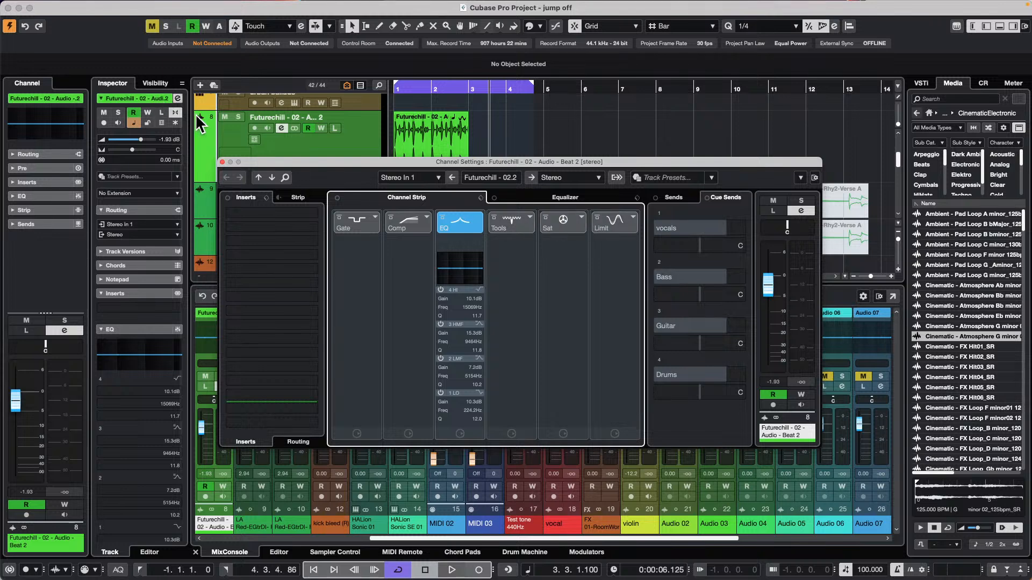
drag(268, 156, 364, 151)
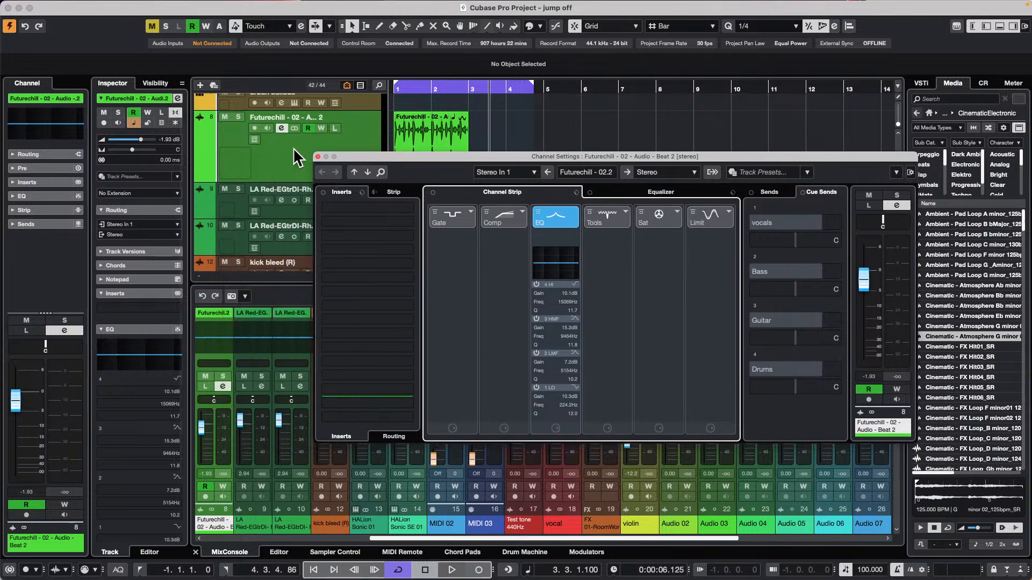
Add one stereo audio track below the Futurechill track, with Talkback as its input and Stereo as its output.
click(294, 150)
click(438, 218)
right_click(280, 159)
mouse_move(319, 166)
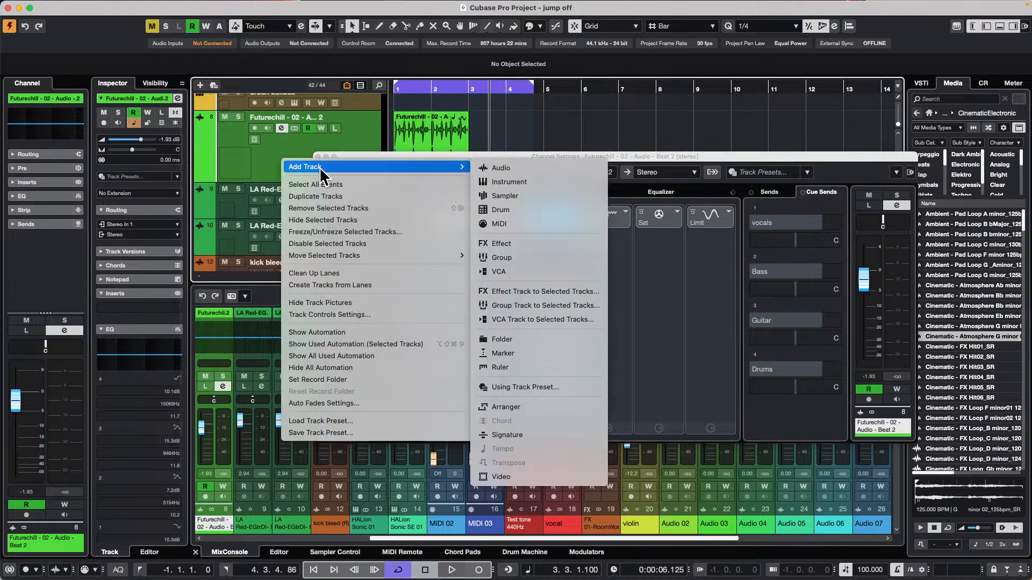
click(498, 168)
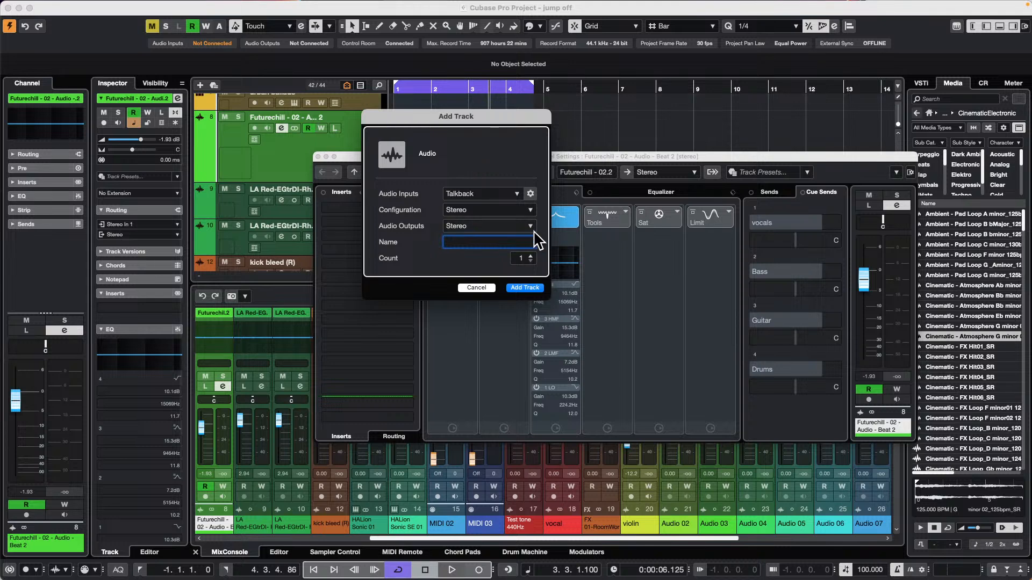
click(540, 291)
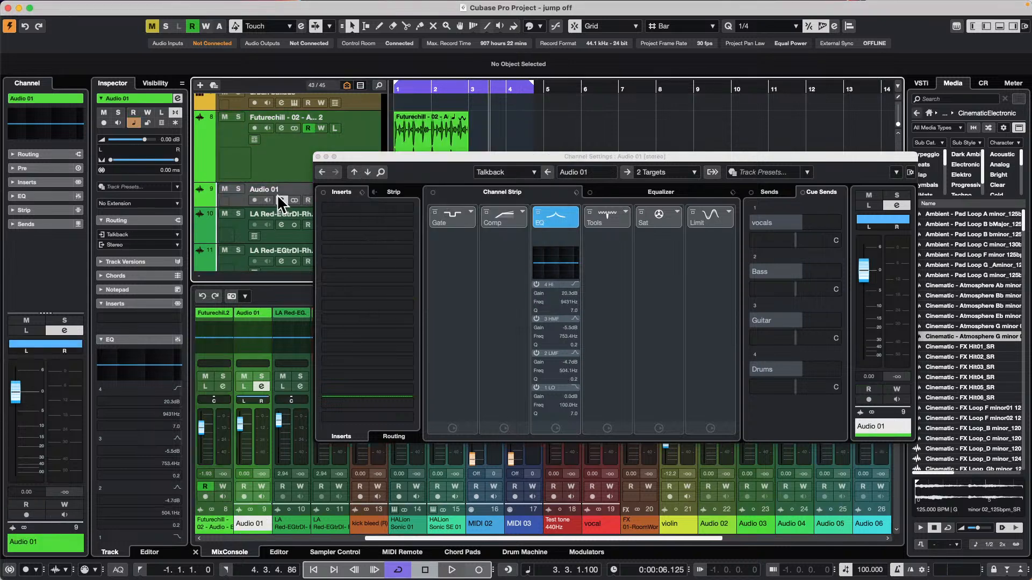
Load the DeEsser and Noise Gate modules in the Audio 01 channel strip.
click(435, 210)
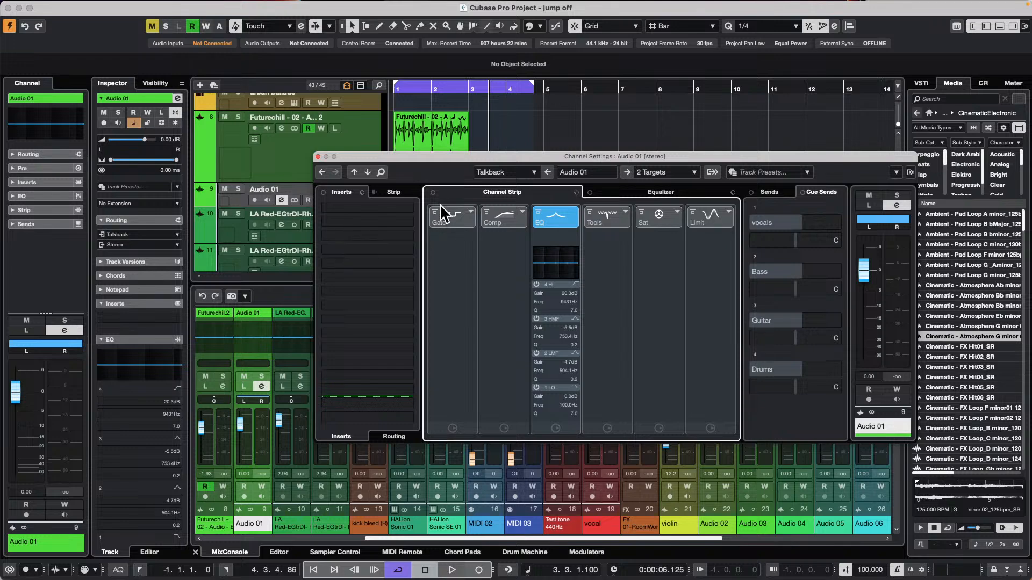
drag(417, 156, 372, 143)
click(580, 200)
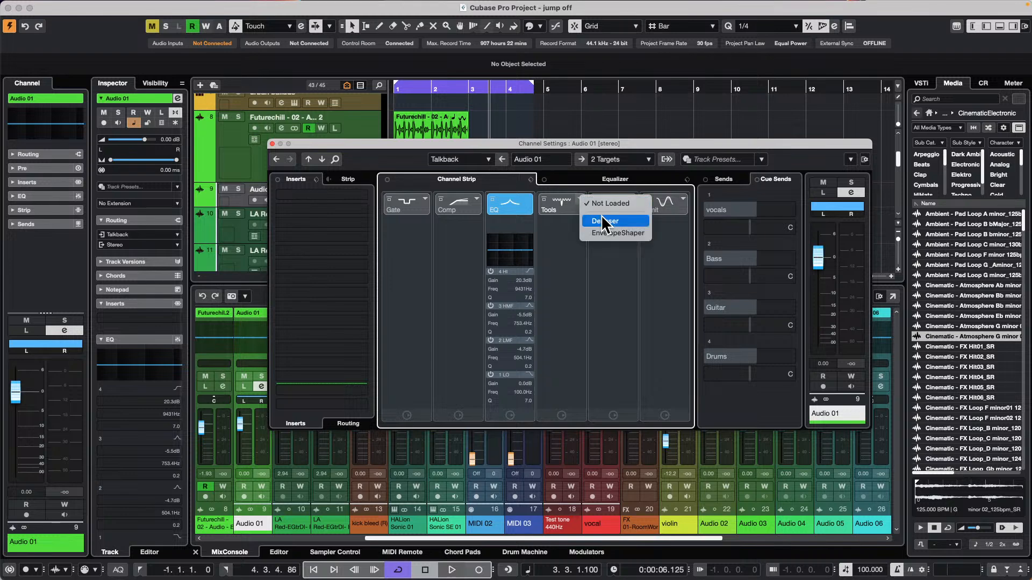
click(605, 221)
click(425, 196)
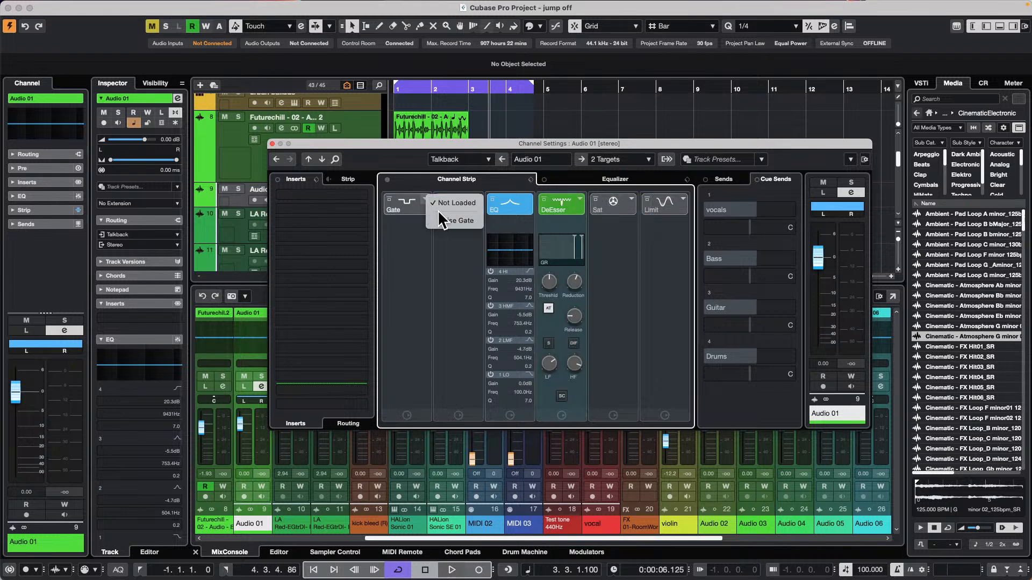
click(443, 214)
Load Tube Compressor, Tape Saturation and Maximizer in the Audio 01 channel strip and move the channel settings window clear of the lower zone.
click(475, 198)
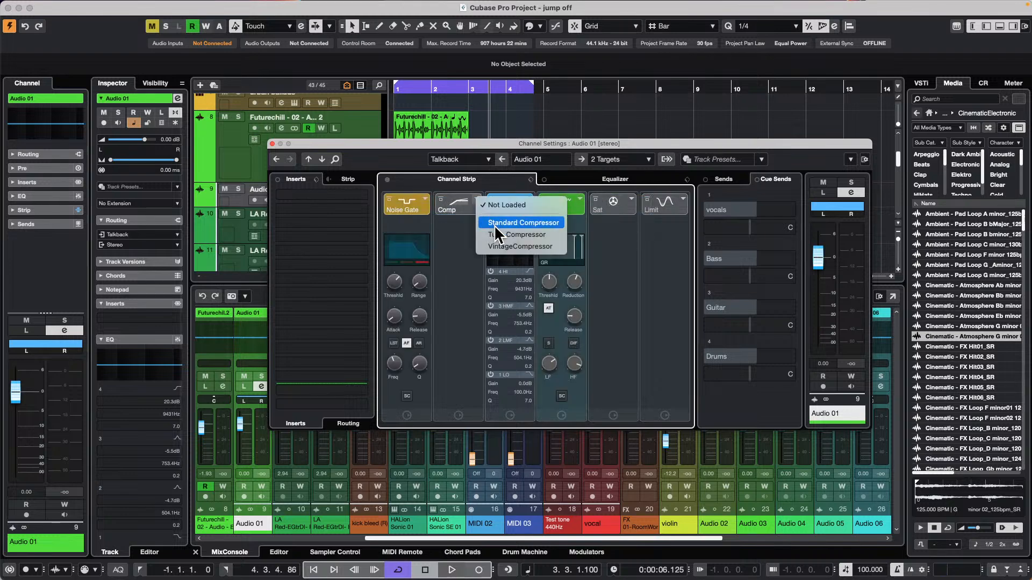
click(513, 234)
click(632, 198)
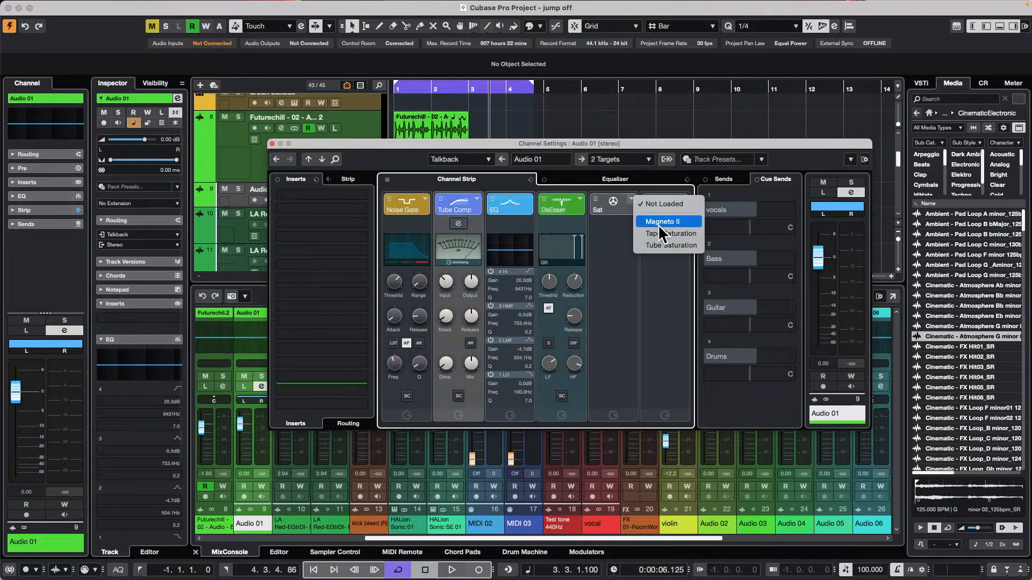
click(666, 231)
click(682, 195)
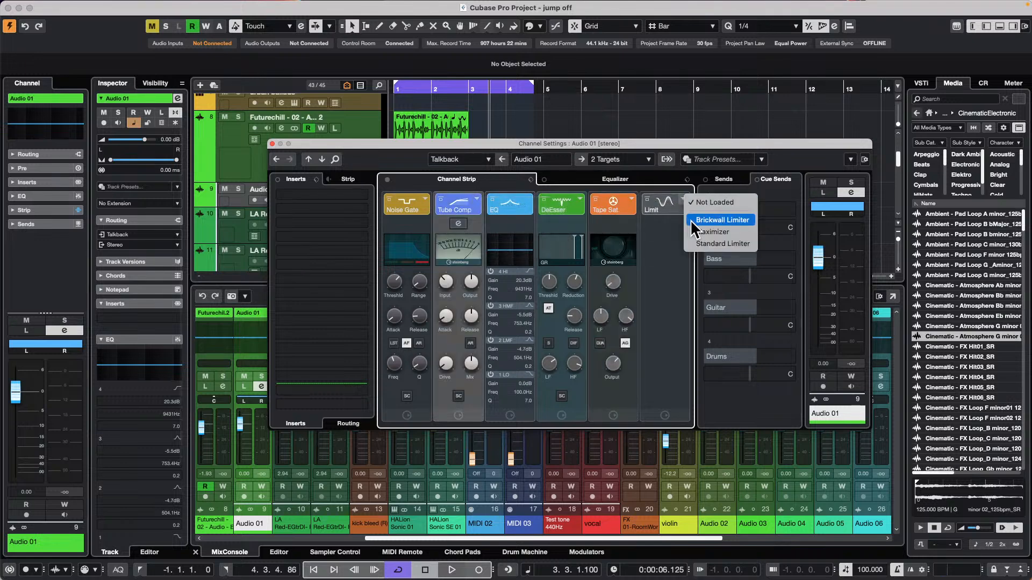
click(701, 230)
drag(424, 141, 199, 57)
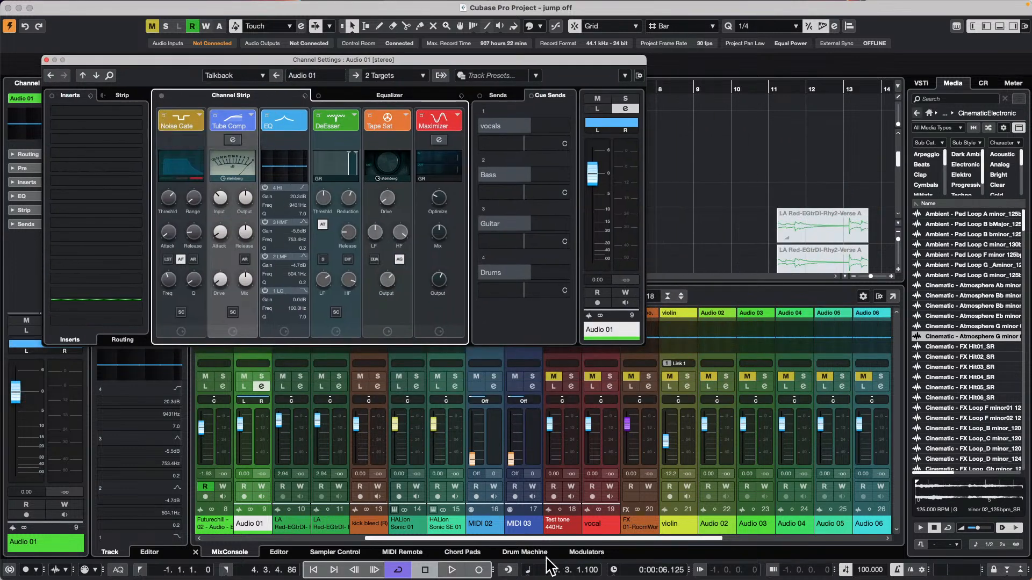
Show the Korg nanoKONTROL2 MIDI Remote surface and switch its mapping page to Untitled Page.
click(422, 553)
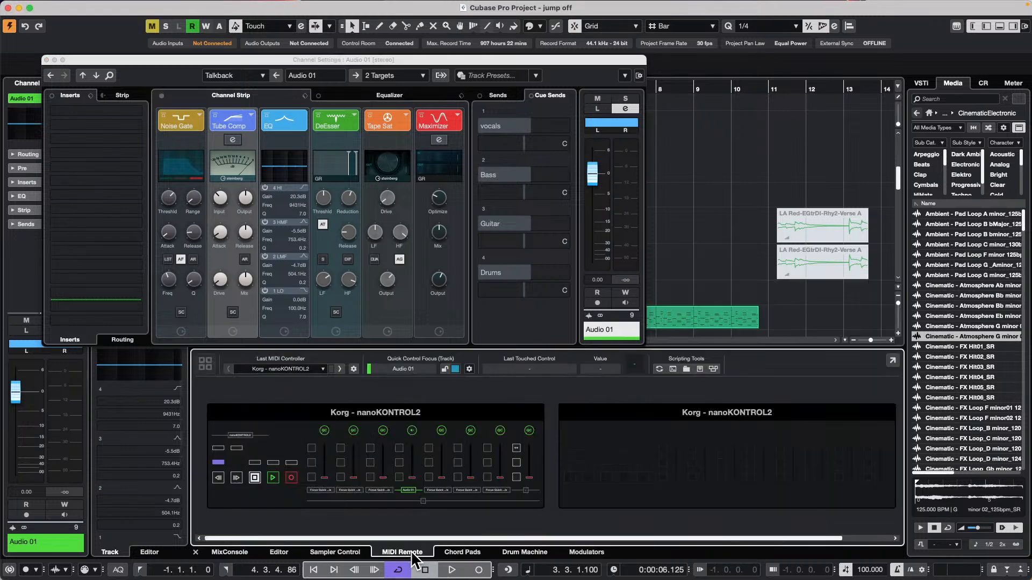
click(422, 416)
click(424, 369)
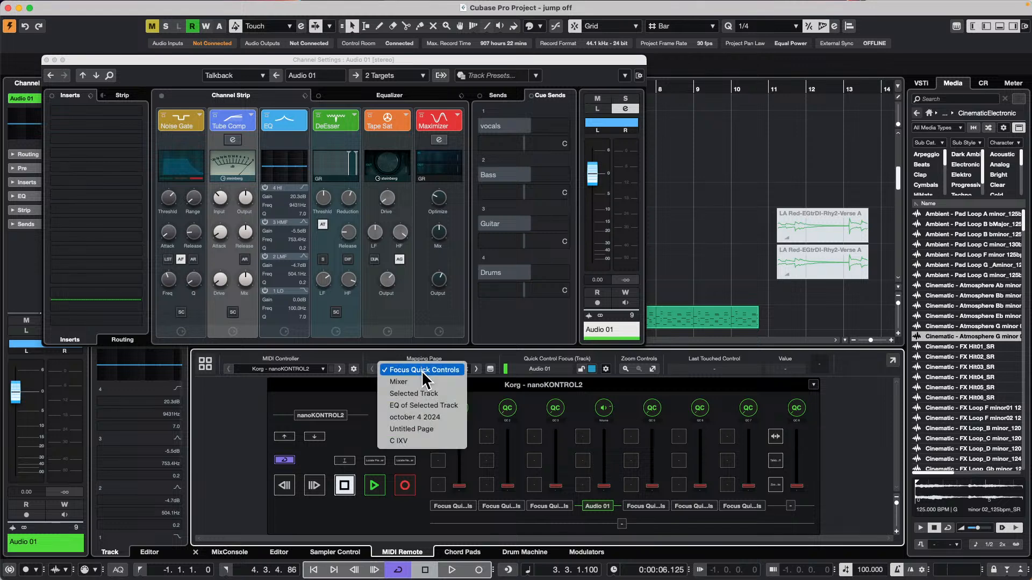
click(428, 429)
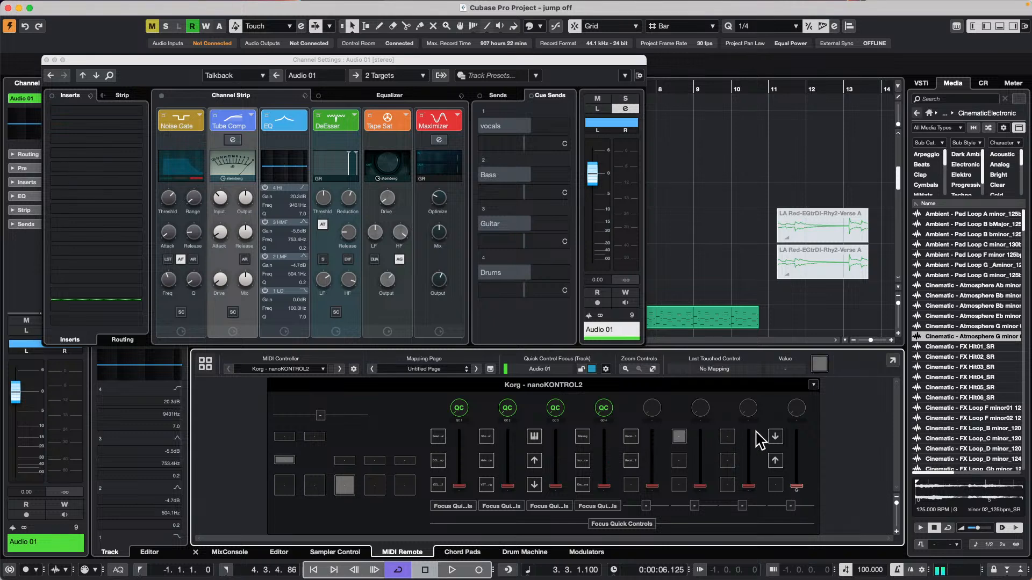
right_click(166, 115)
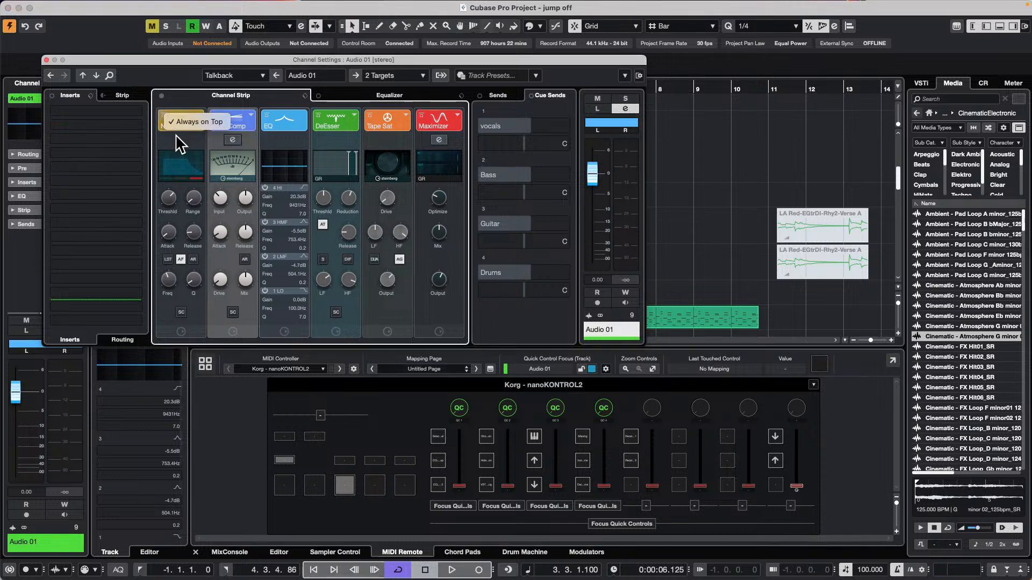
click(175, 136)
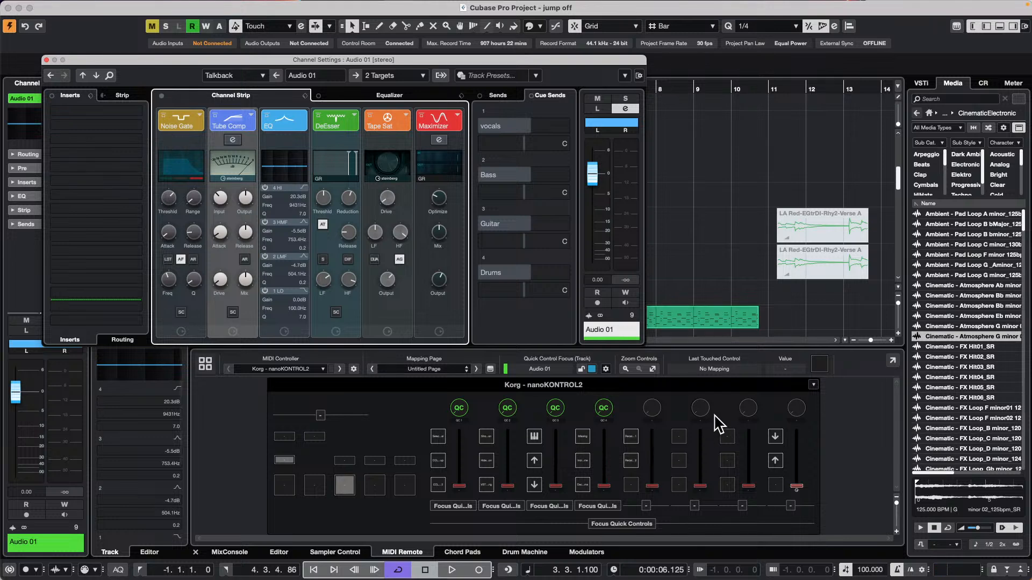
Open the Mapping Assistant for the upper button of the nanoKONTROL2's sixth channel and show the Functions Browser.
click(680, 438)
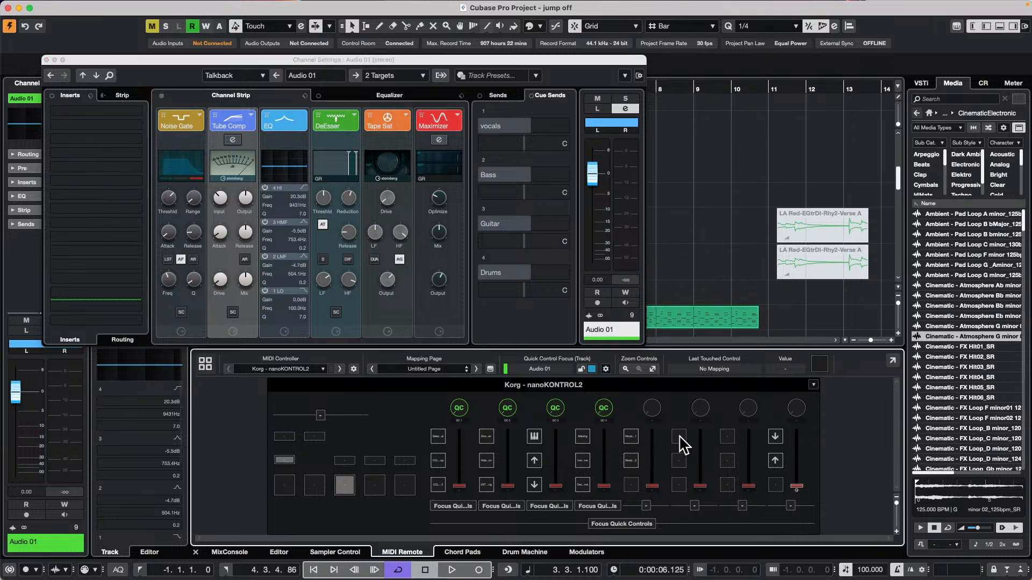
double_click(680, 438)
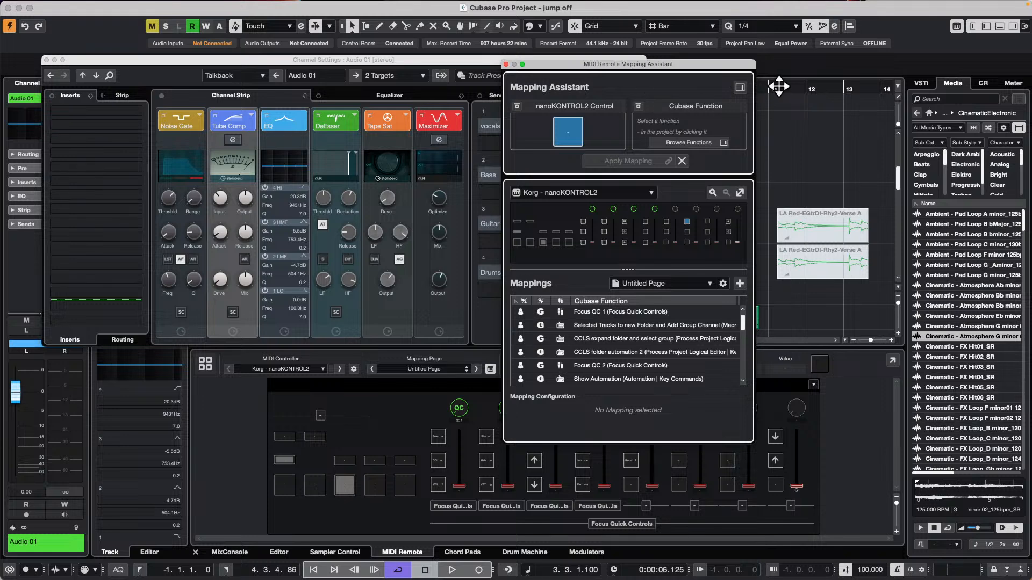
click(740, 88)
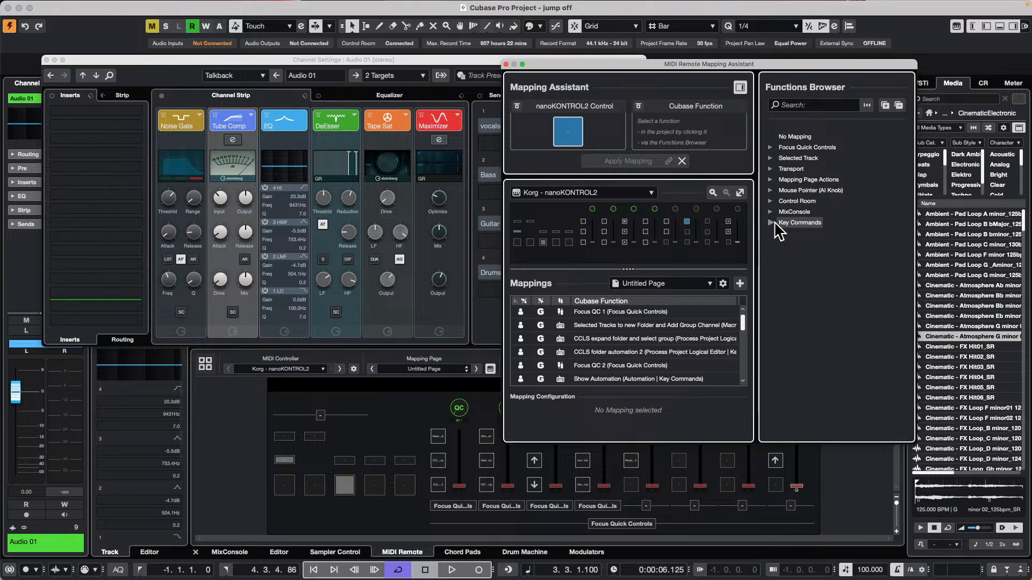
Map the selected track's channel strip Compressor Activate Plug-in function to the sixth channel's upper button.
click(771, 159)
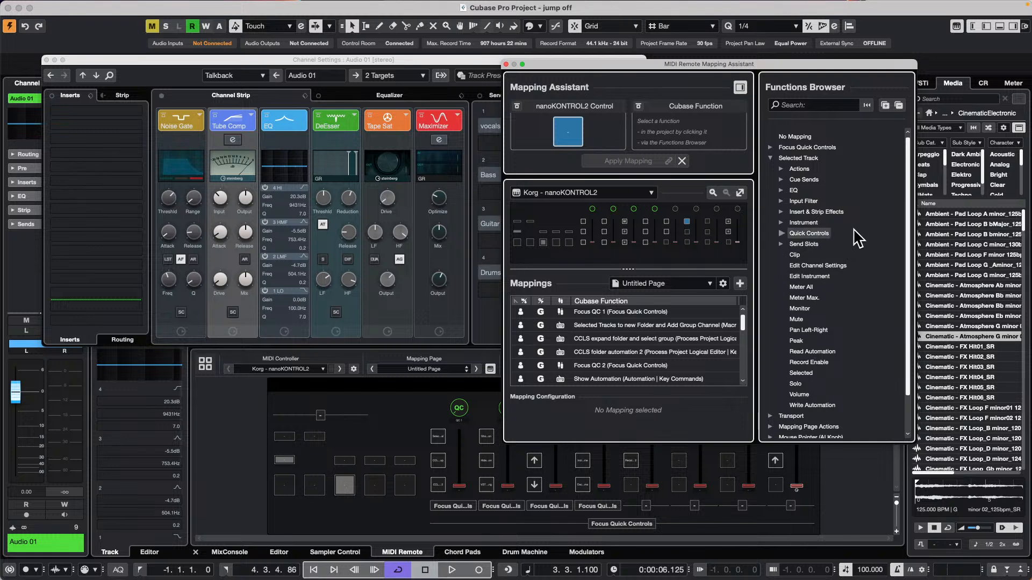
click(782, 212)
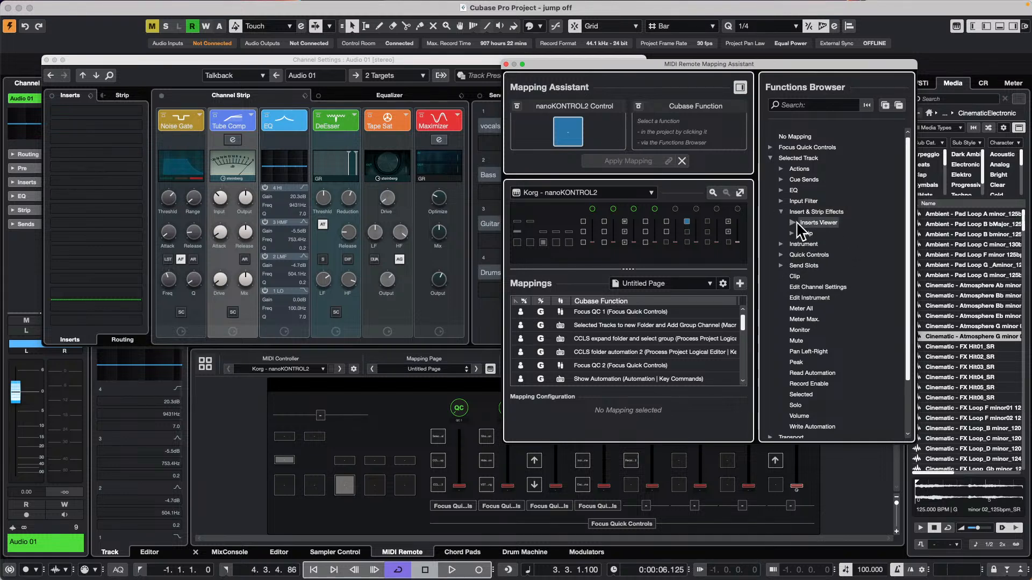
click(792, 233)
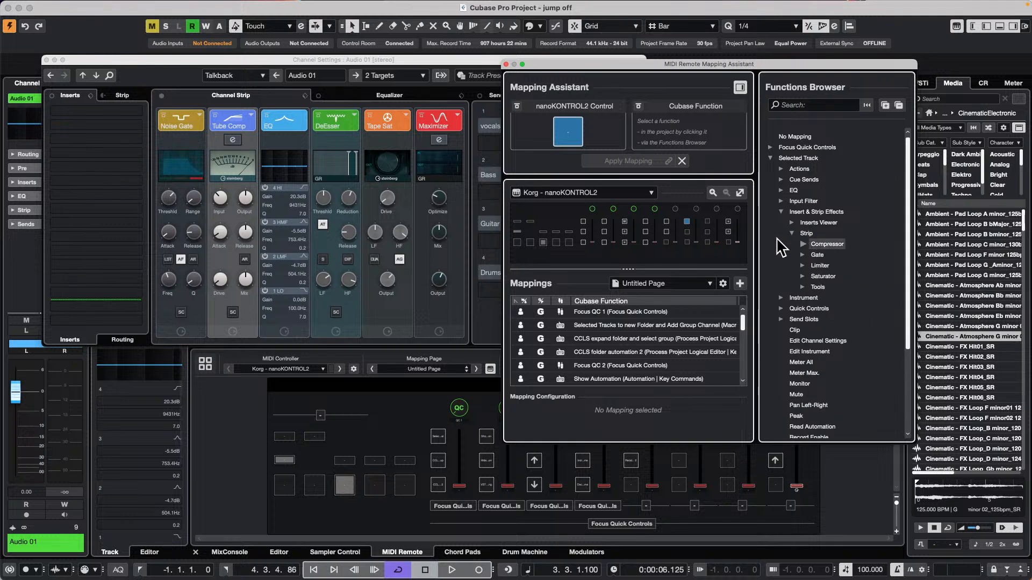
double_click(809, 247)
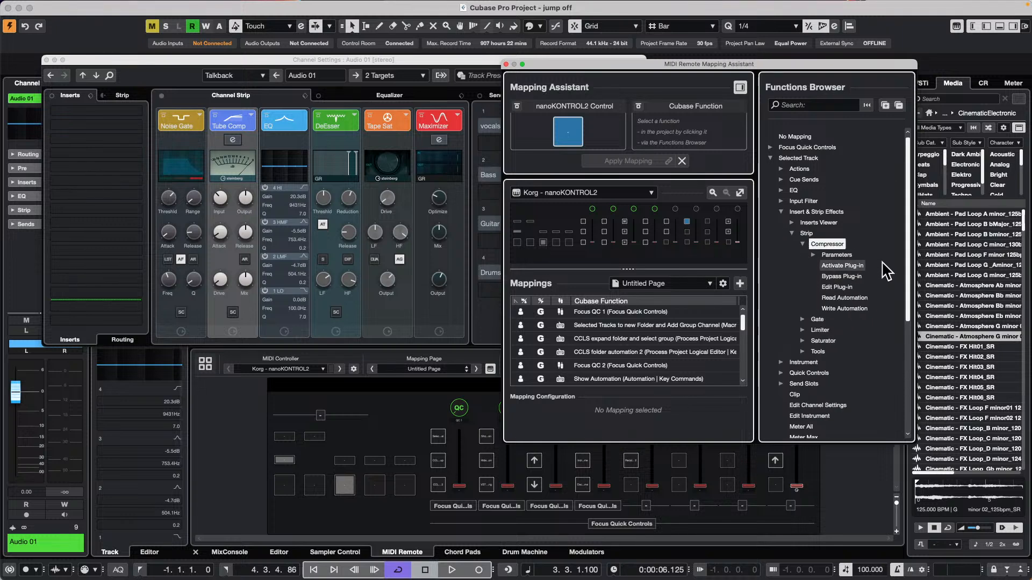
click(836, 265)
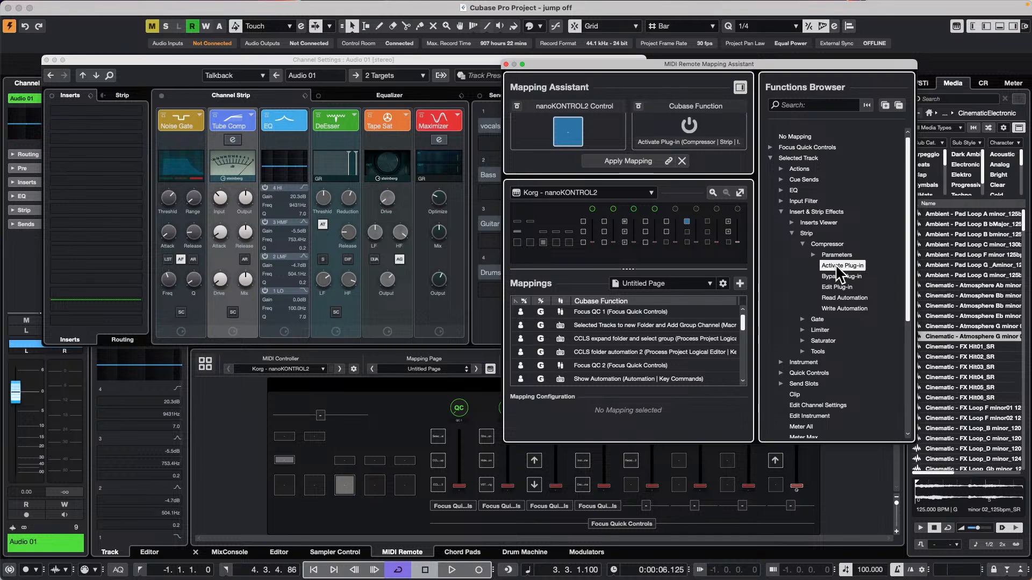
click(613, 159)
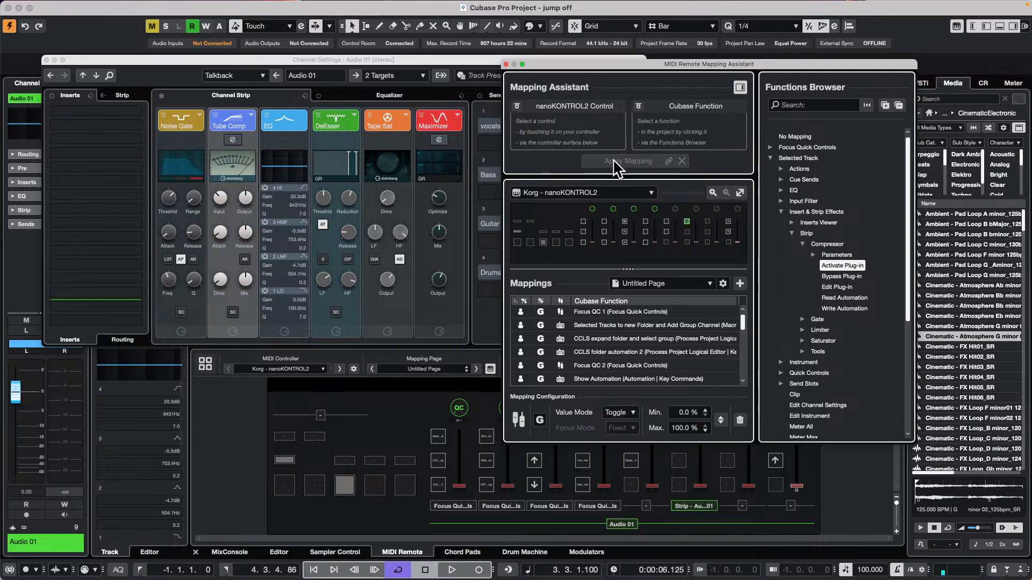
Map the selected track's channel strip Gate Activate Plug-in function to the sixth channel's upper button.
click(802, 318)
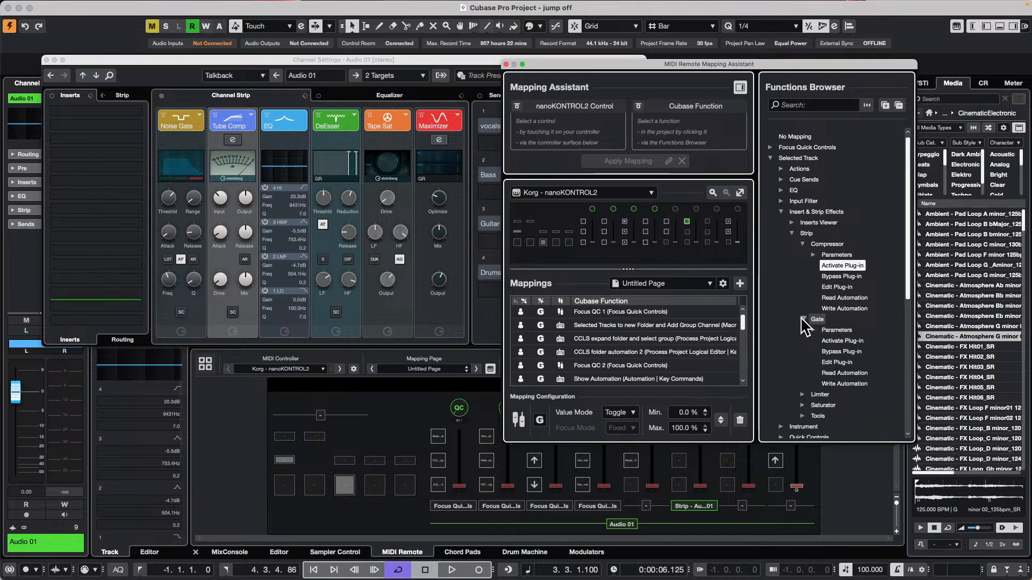
click(843, 341)
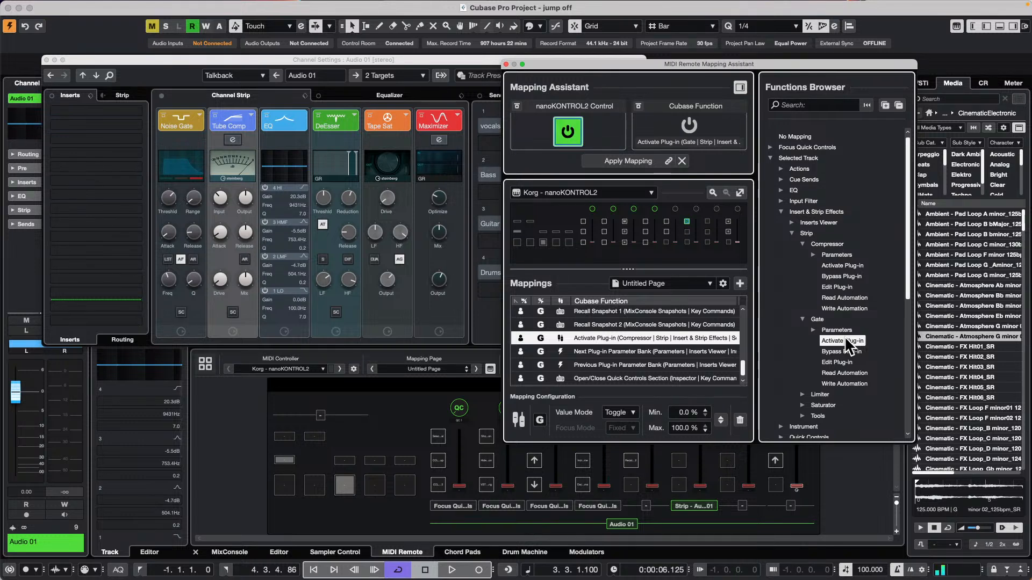
click(618, 162)
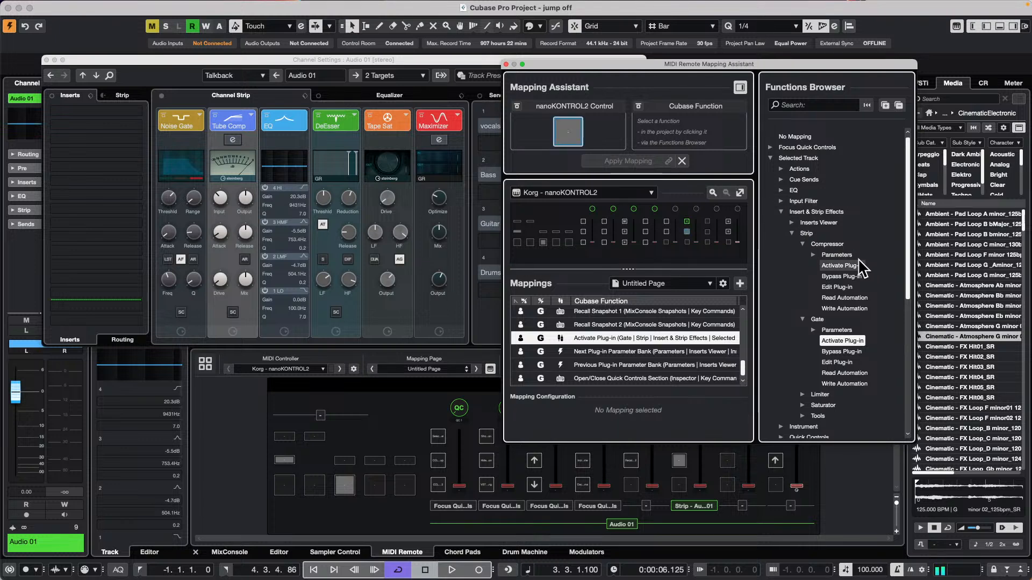
Map the selected track's strip compressor and limiter Activate Plug-in functions to the second and third buttons of the nanoKONTROL2's sixth channel.
click(856, 267)
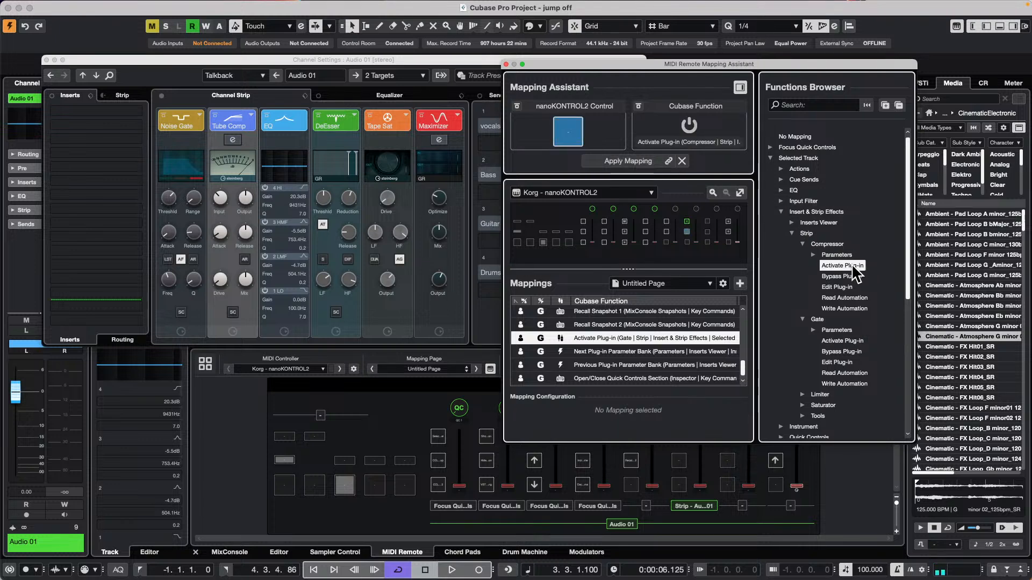
click(634, 160)
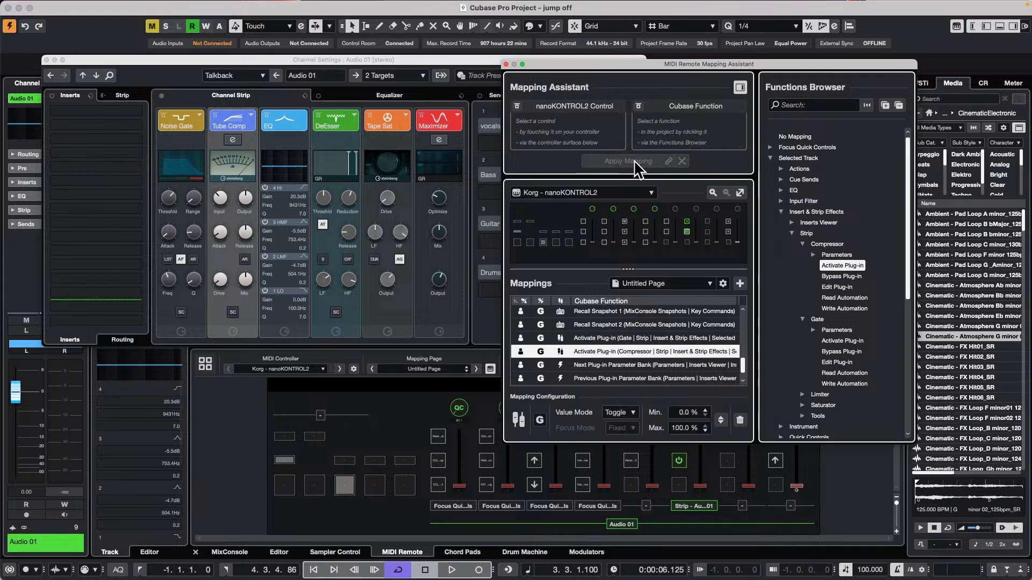
click(802, 394)
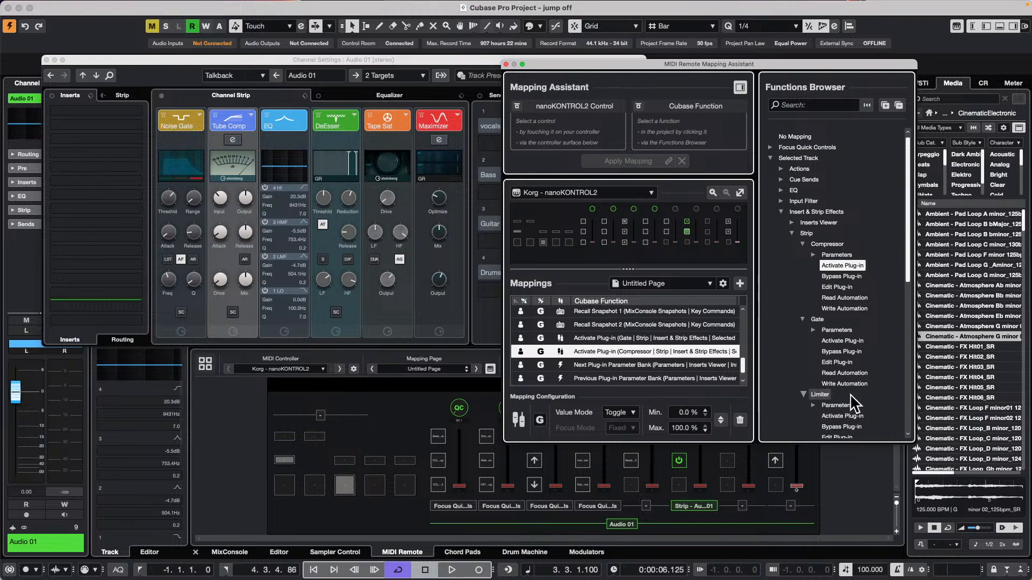
scroll(855, 404, down, 3)
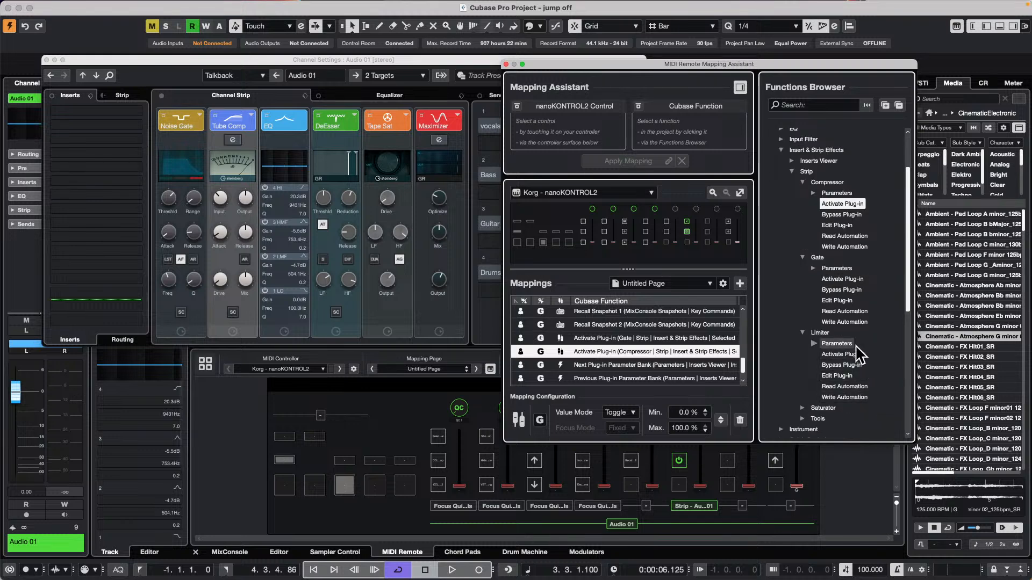
click(852, 354)
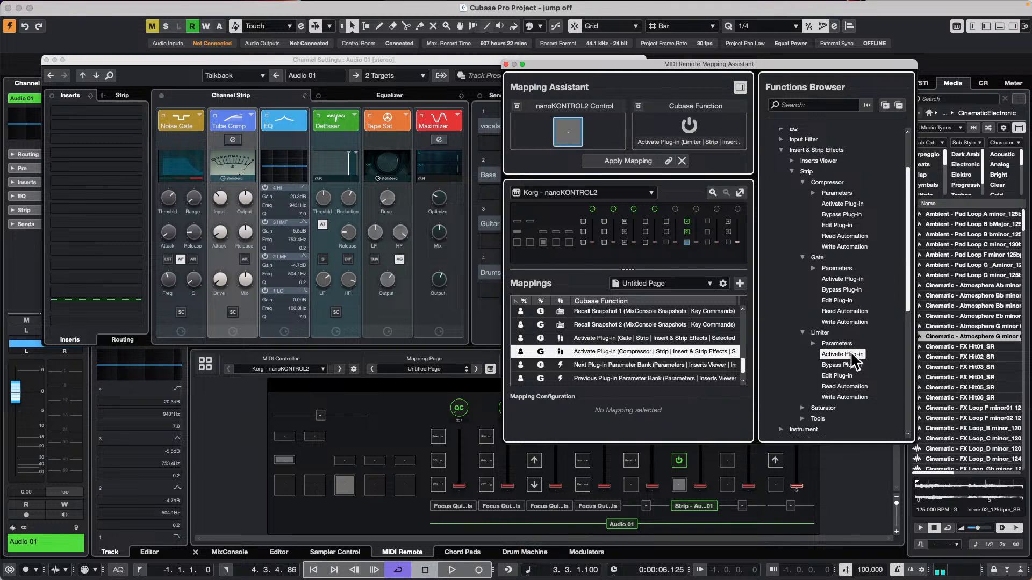
click(627, 159)
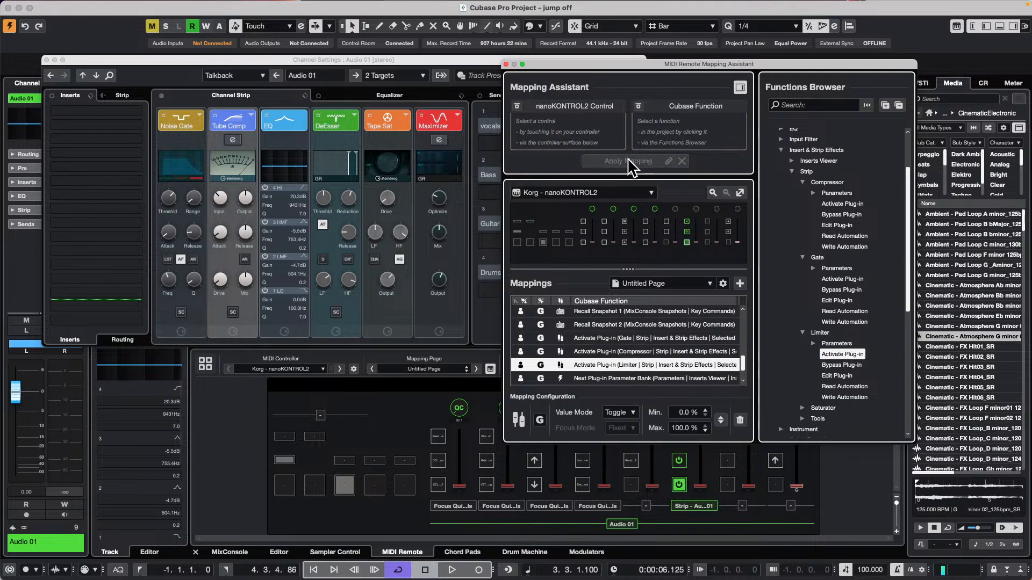
click(803, 407)
scroll(829, 373, down, 5)
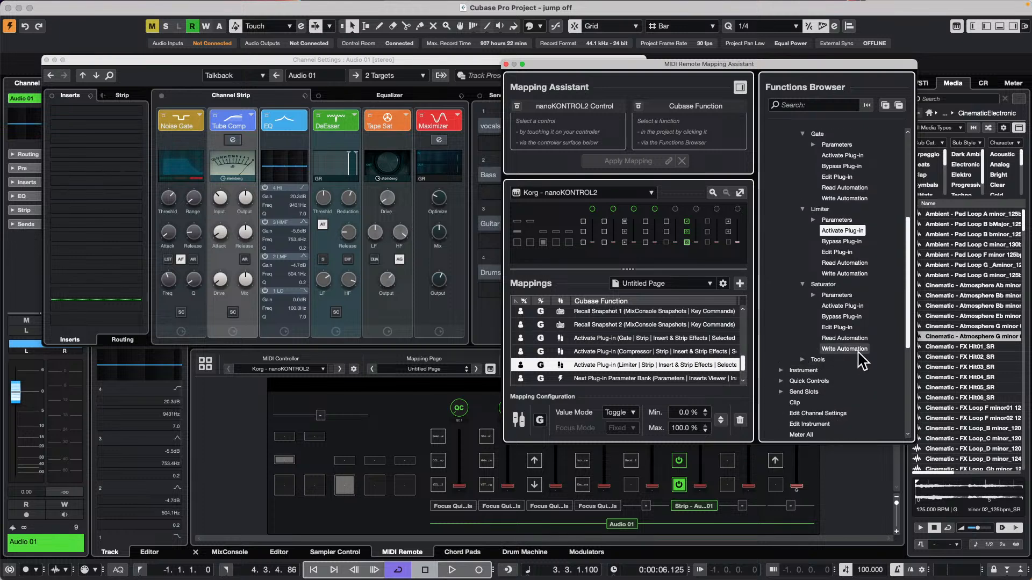
click(850, 307)
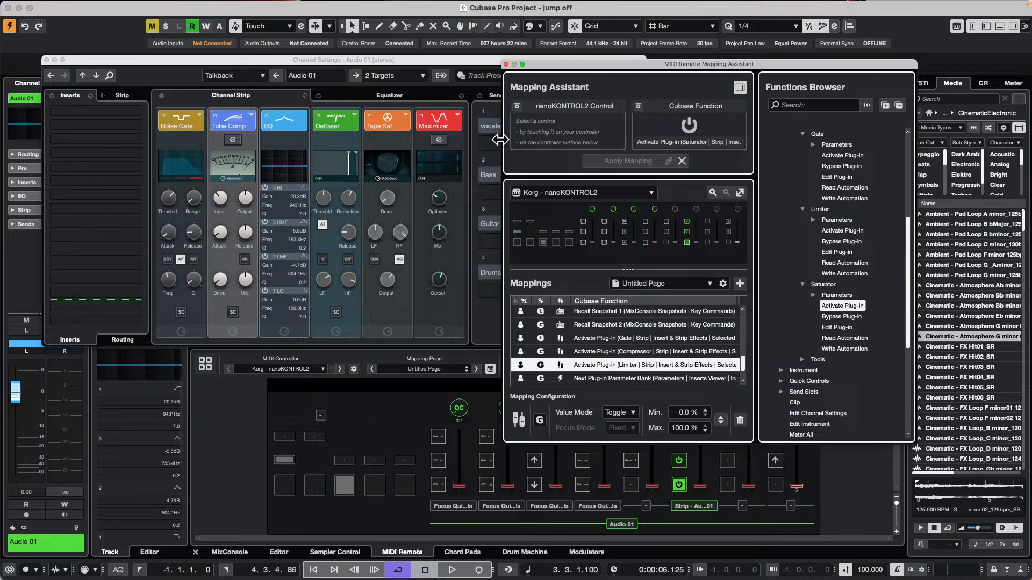
click(506, 64)
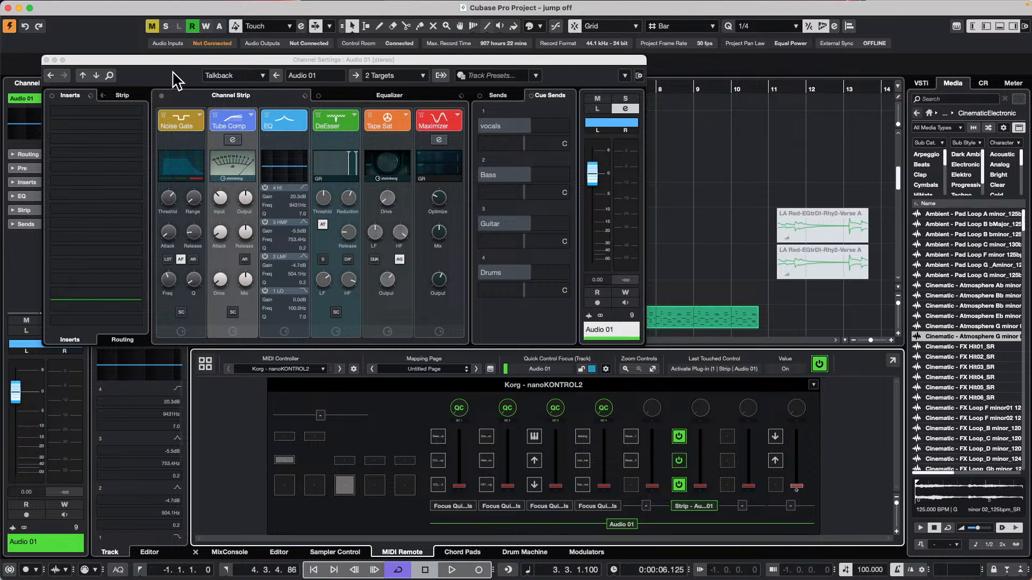
Switch between the Futurechill and Audio 01 tracks to compare their channel strips with the mapped controller buttons, keeping Channel Settings clear of the track list.
drag(159, 58, 476, 144)
click(342, 163)
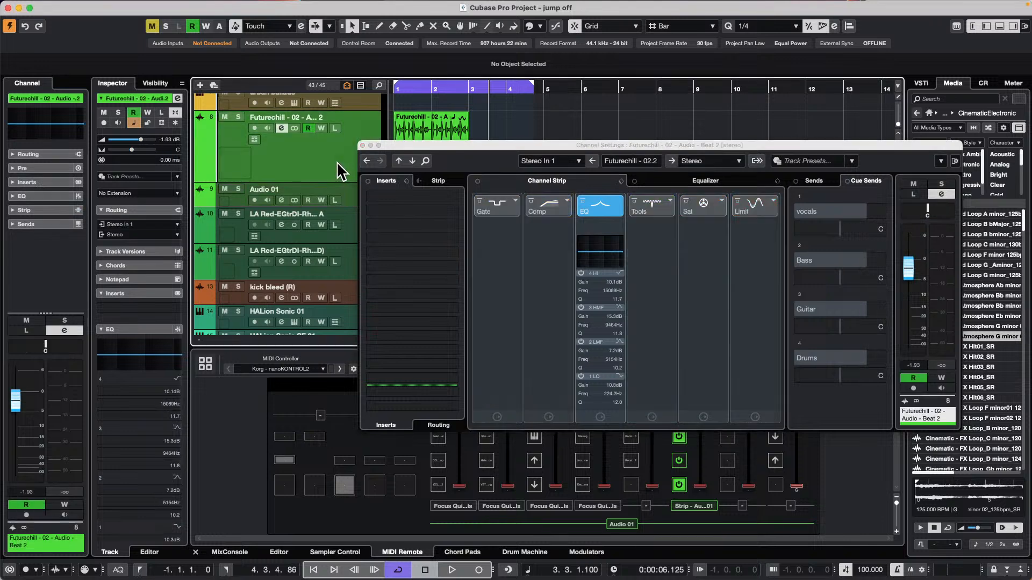
click(349, 191)
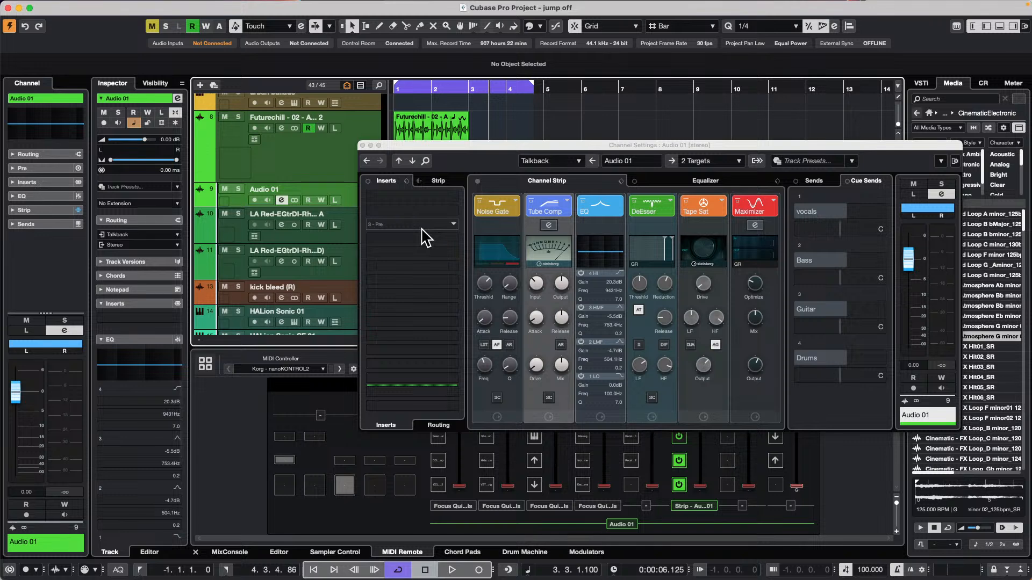
click(480, 203)
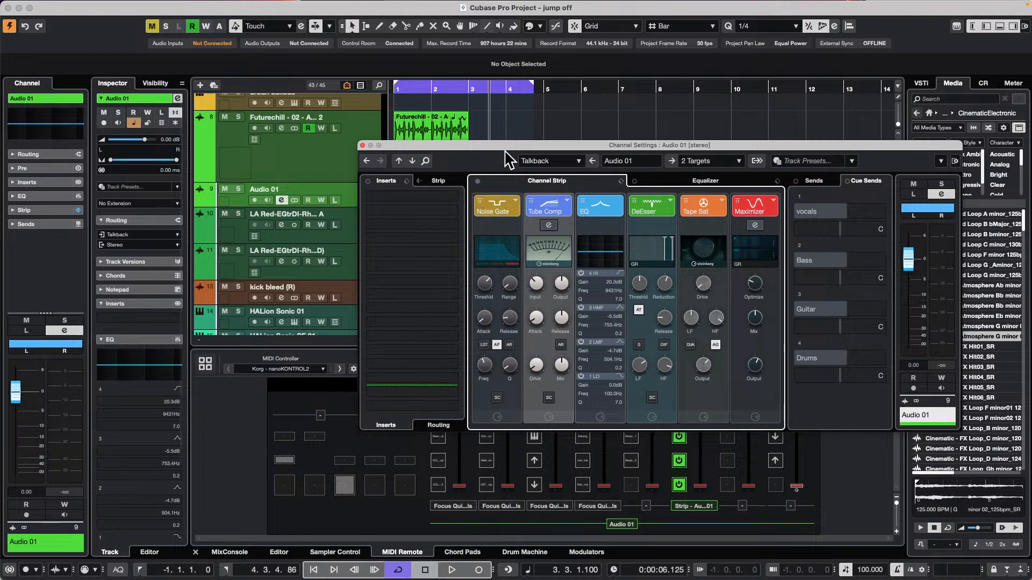
drag(503, 144, 558, 158)
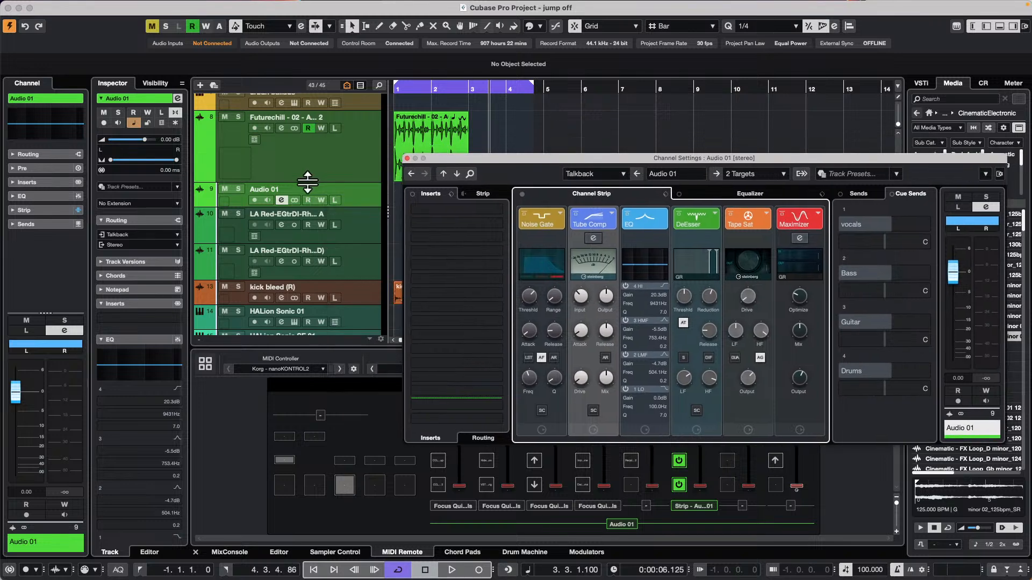
click(316, 179)
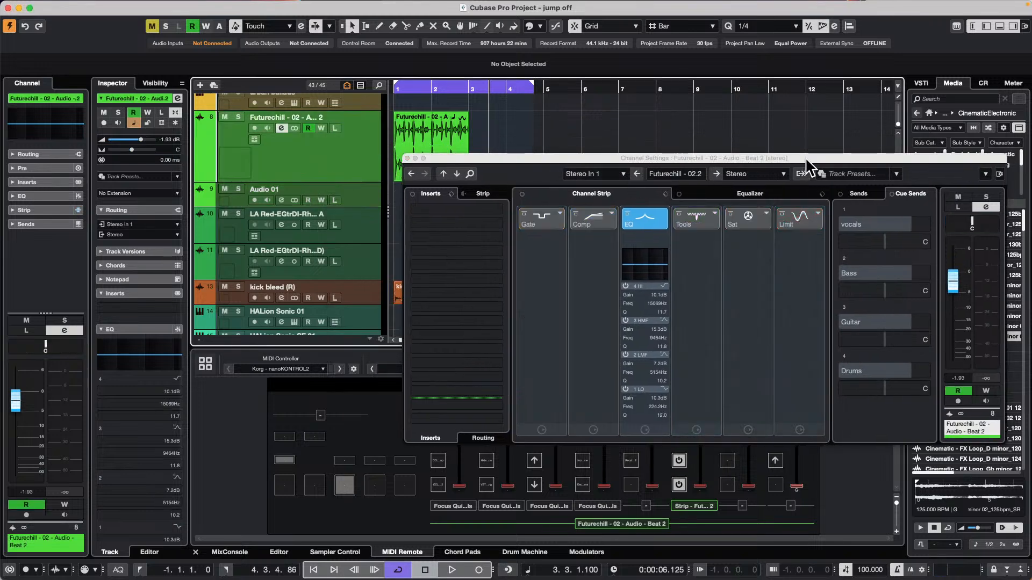
Uncover the MIDI Remote surface, open the gate-activation button in the Mapping Assistant, and expand the selected track's strip compressor functions.
drag(806, 160, 539, 150)
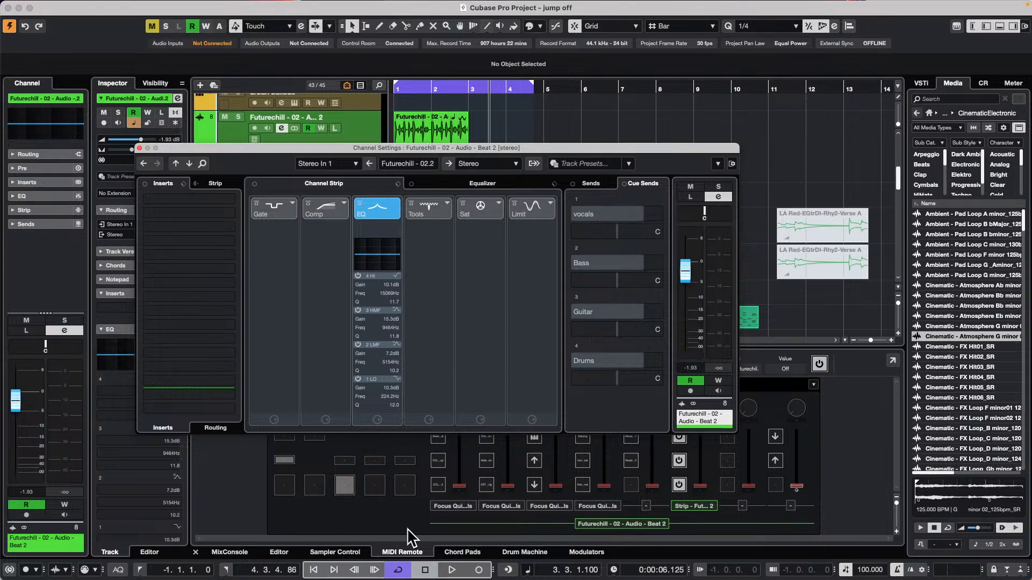
click(398, 554)
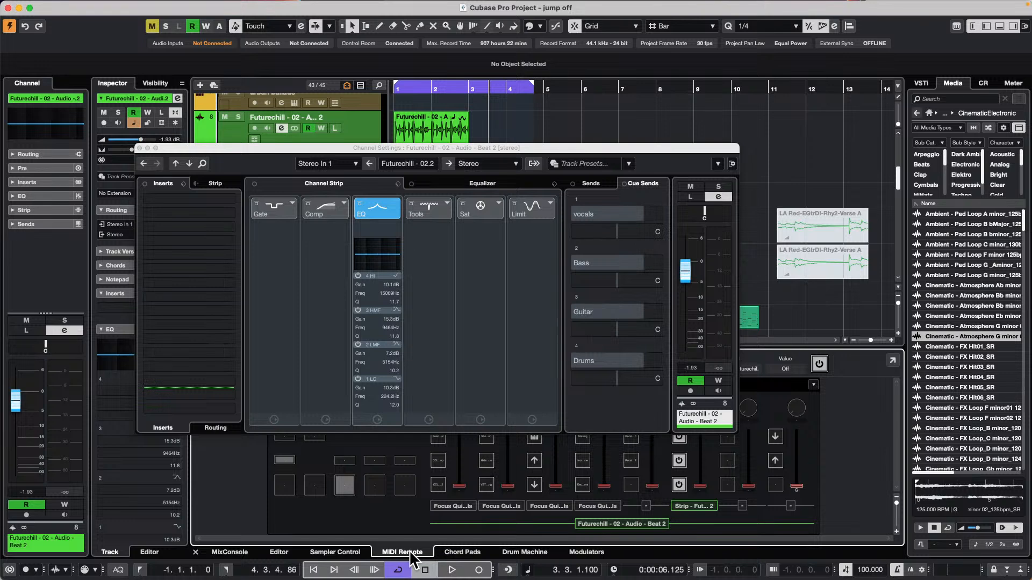
drag(671, 146, 411, 5)
click(679, 434)
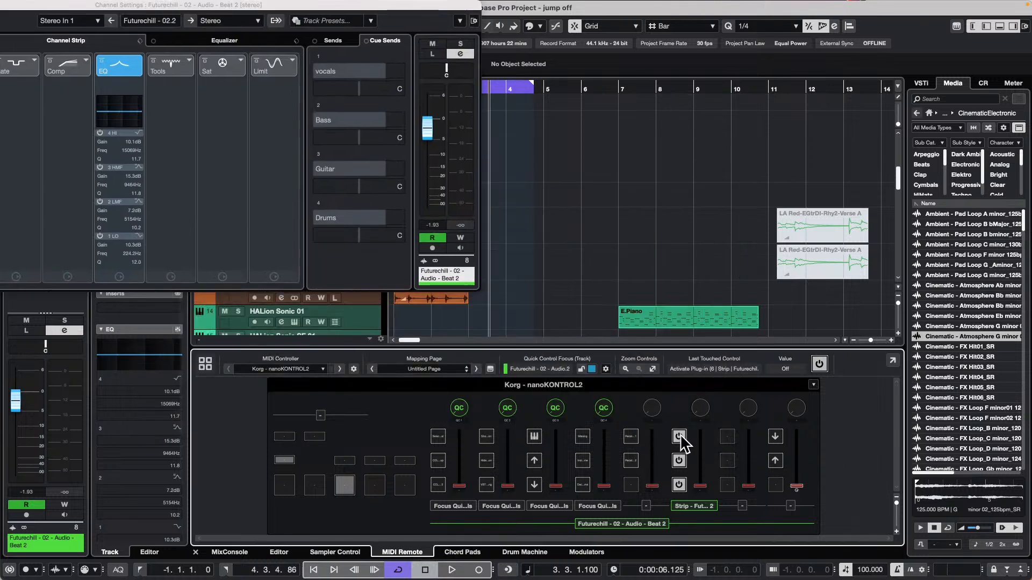
double_click(679, 434)
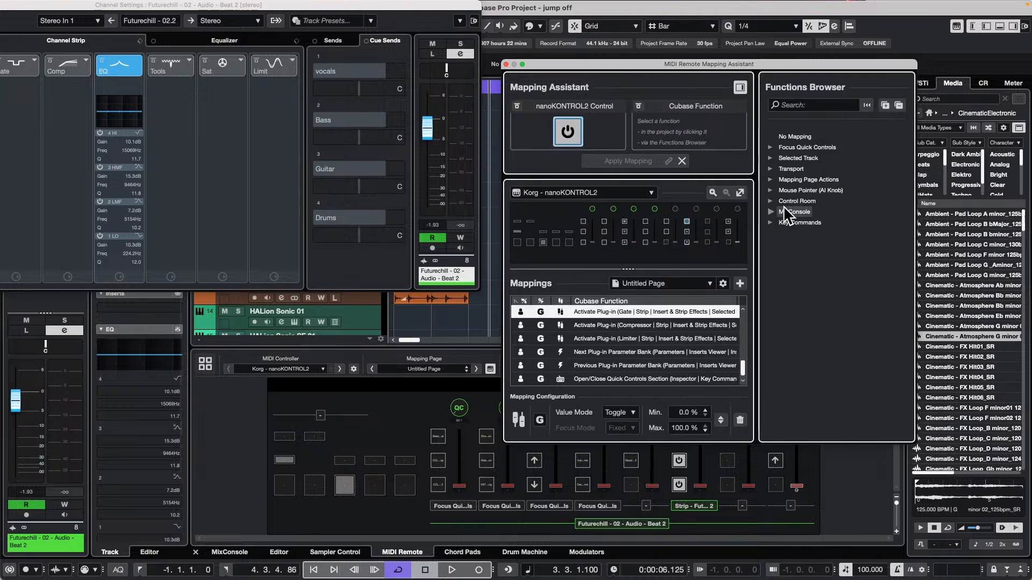
click(770, 158)
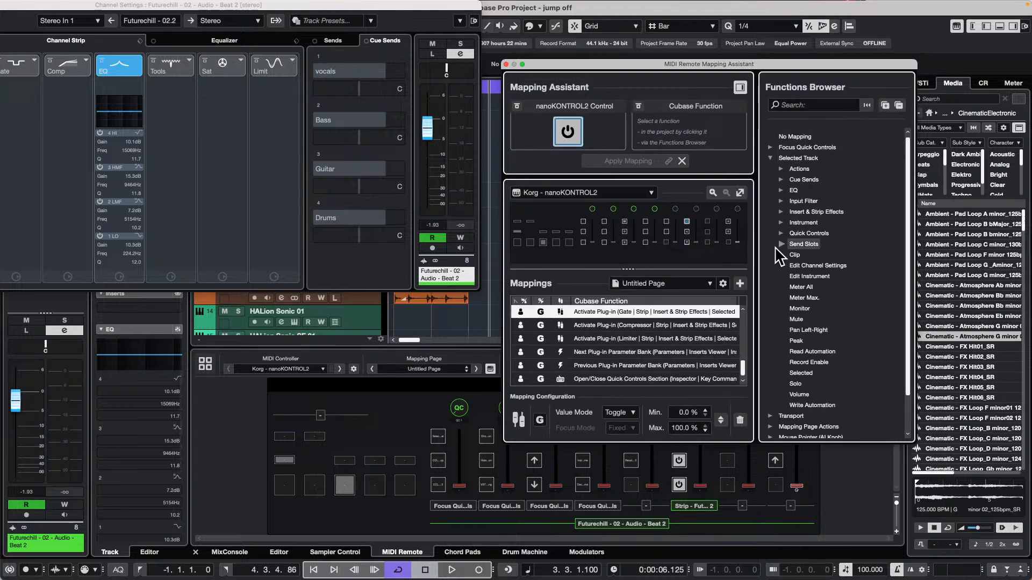
click(780, 212)
click(792, 233)
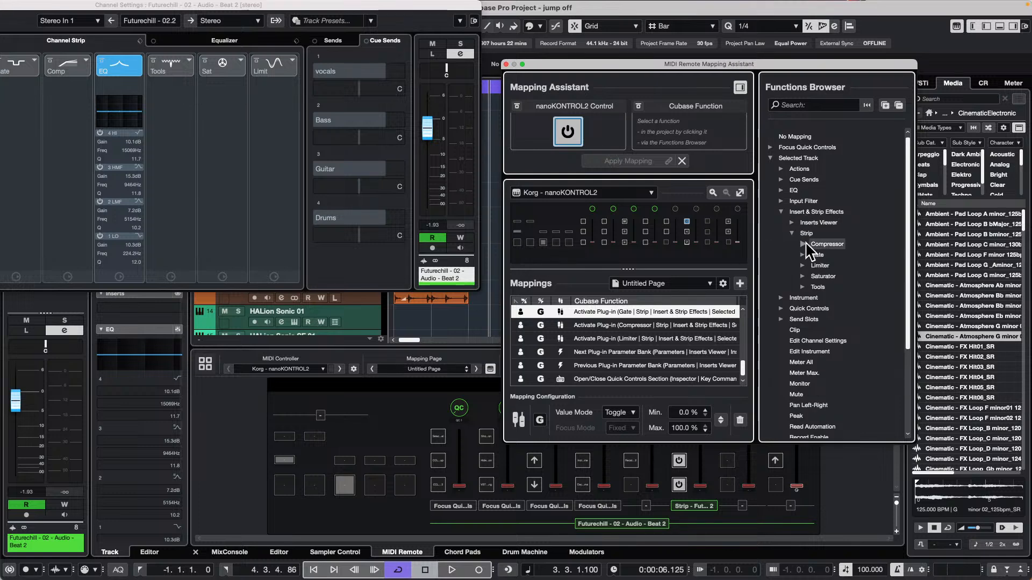
click(803, 244)
Remap the gate-activation button to the strip compressor's Edit Plug-in function.
click(813, 254)
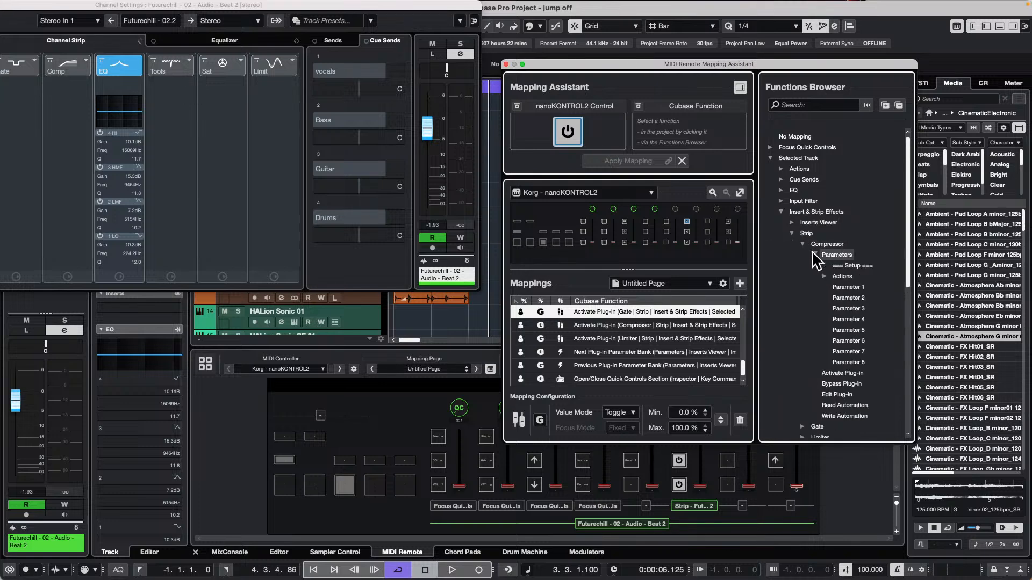
click(814, 254)
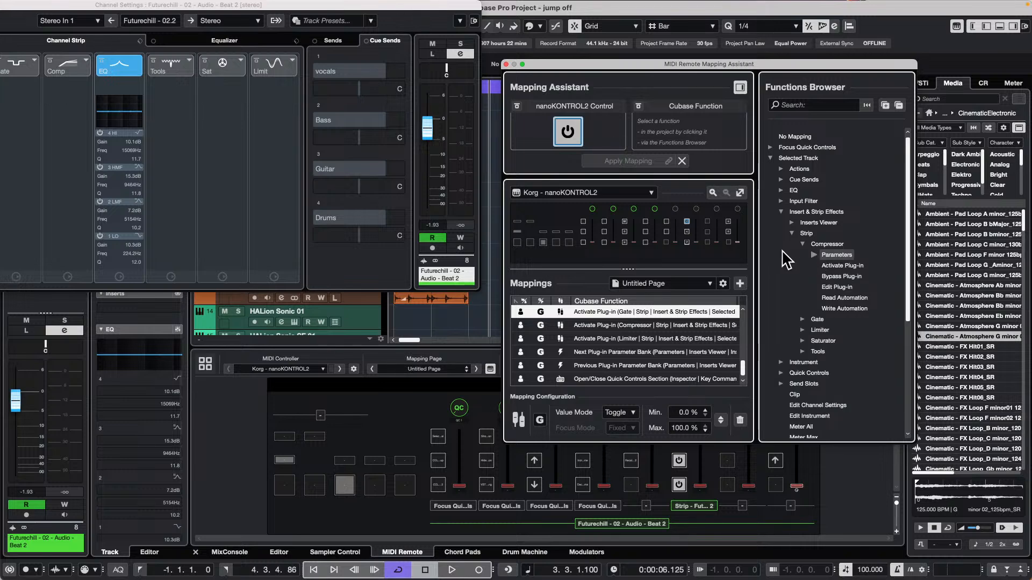
click(836, 287)
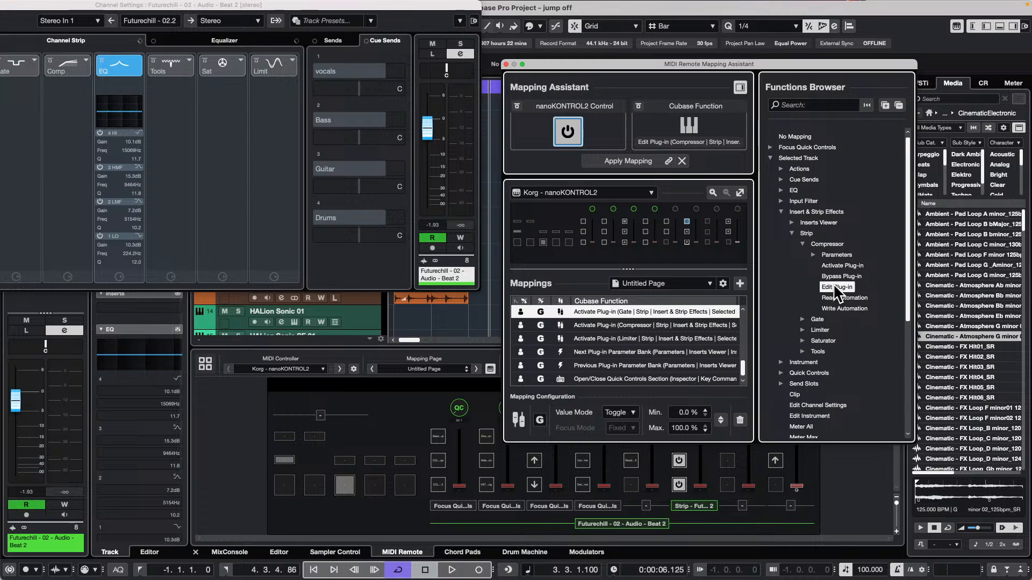
click(628, 160)
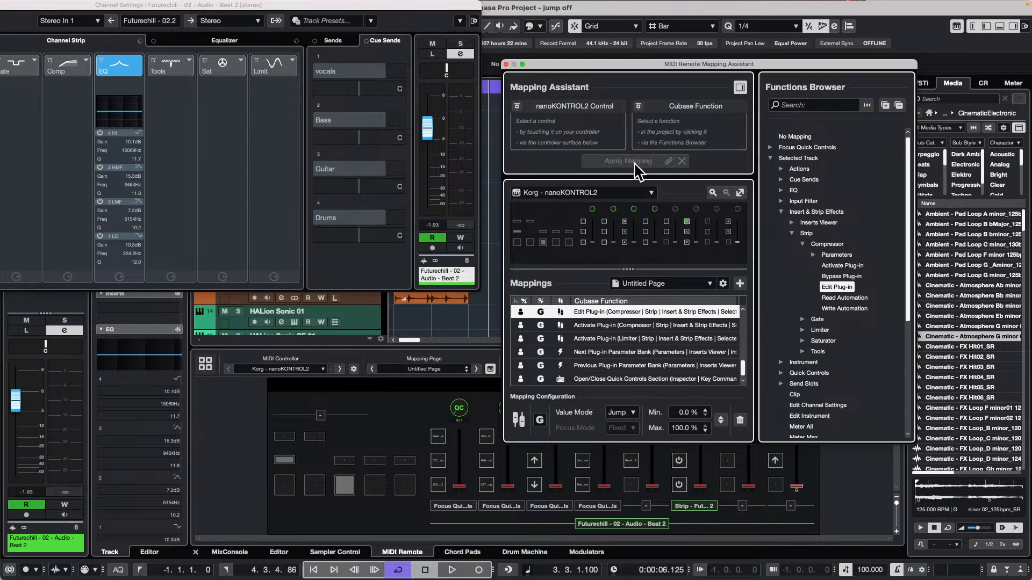
Select the Audio 01 track and arrange the Channel Settings and Mapping Assistant windows so the channel strip and functions are both accessible.
drag(286, 7, 585, 264)
click(359, 187)
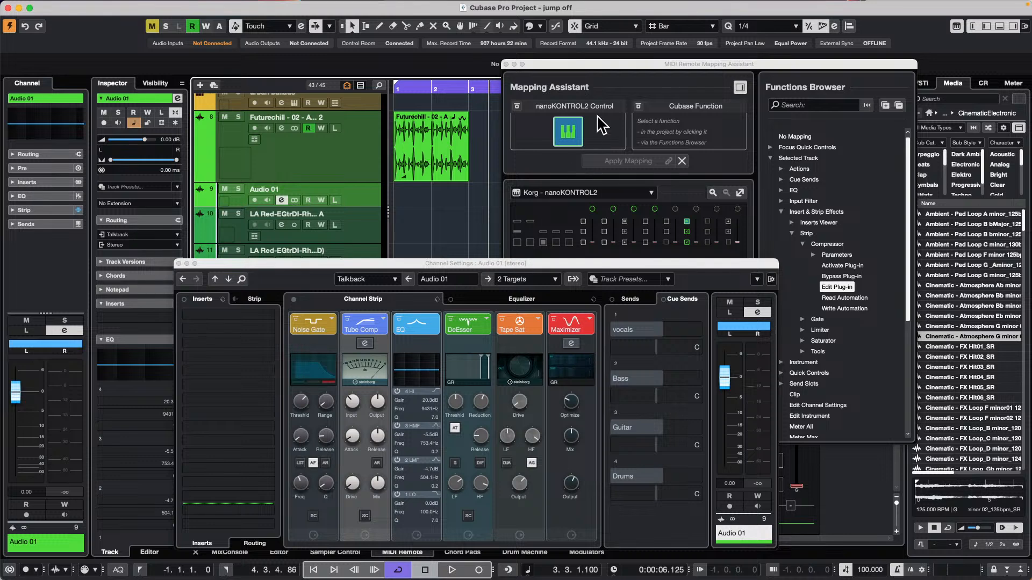
drag(465, 275, 331, 256)
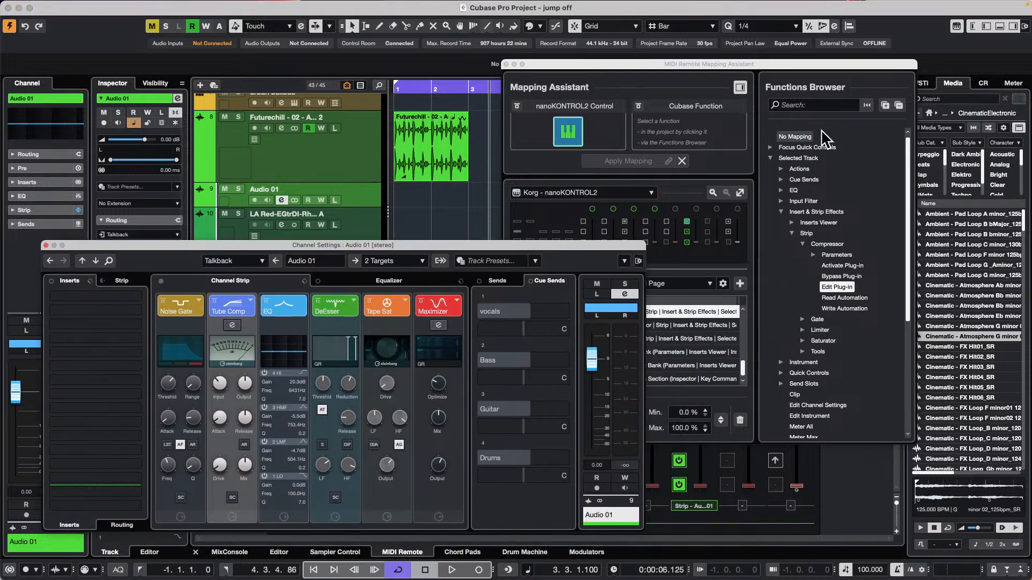
drag(703, 64, 821, 43)
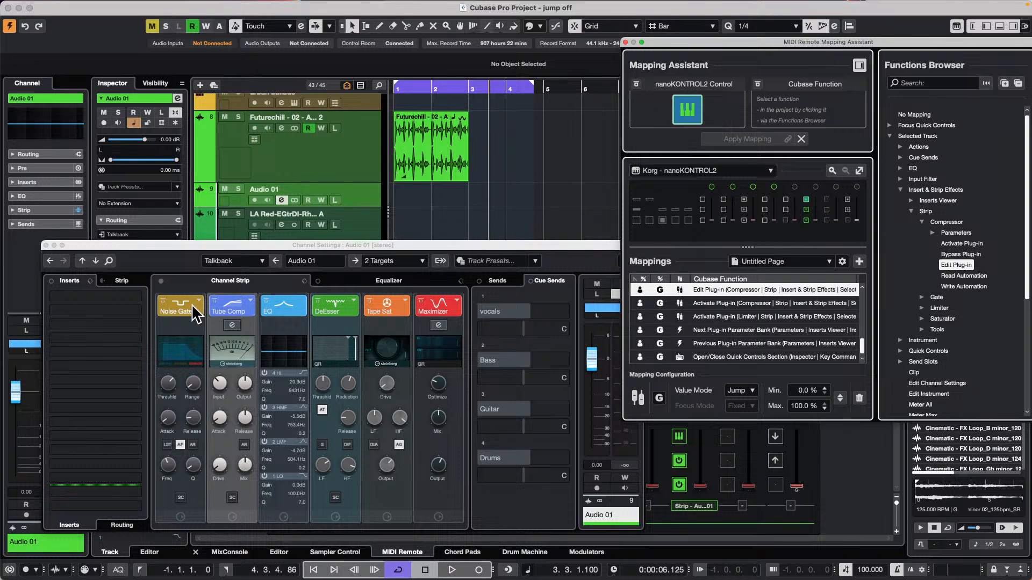
Remap the sixth channel's first button from Edit Plug-in to the strip compressor's Bypass Plug-in function.
click(245, 309)
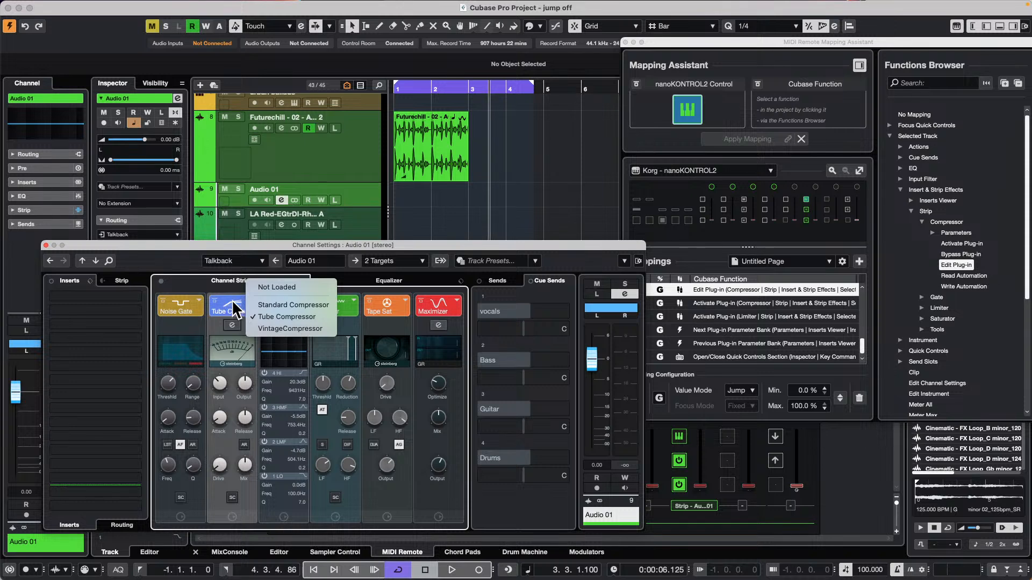
click(242, 249)
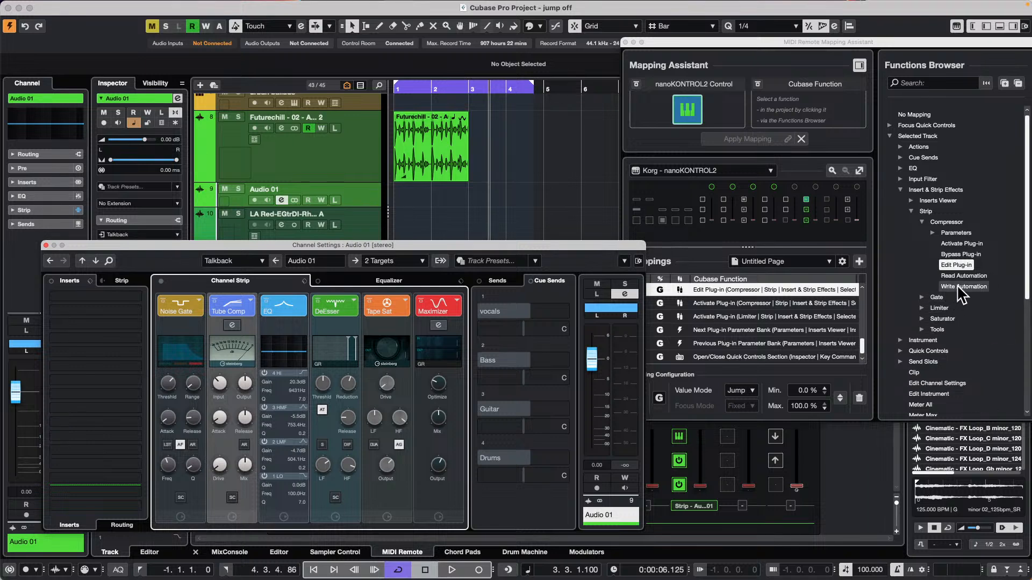
click(951, 253)
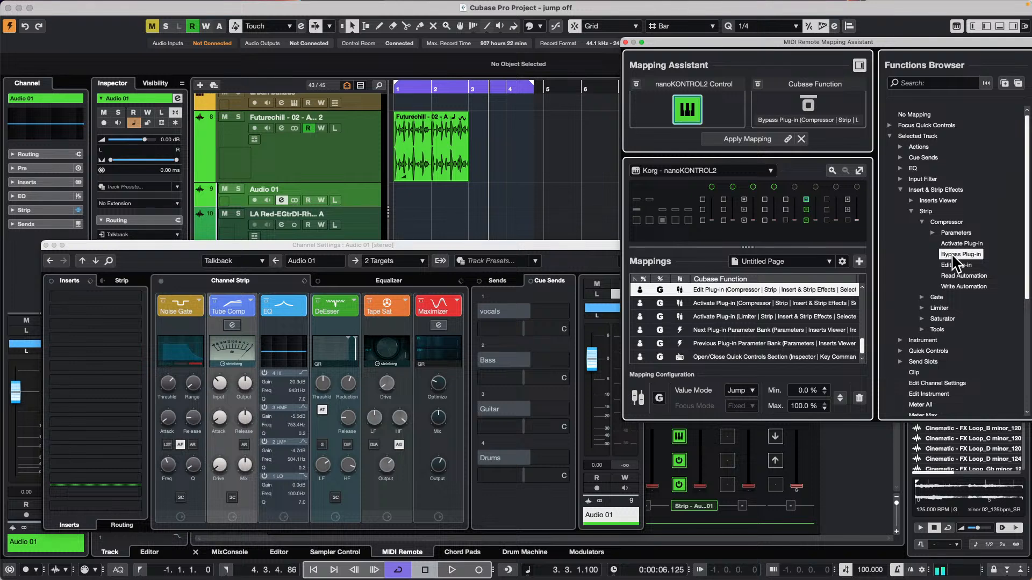
double_click(951, 253)
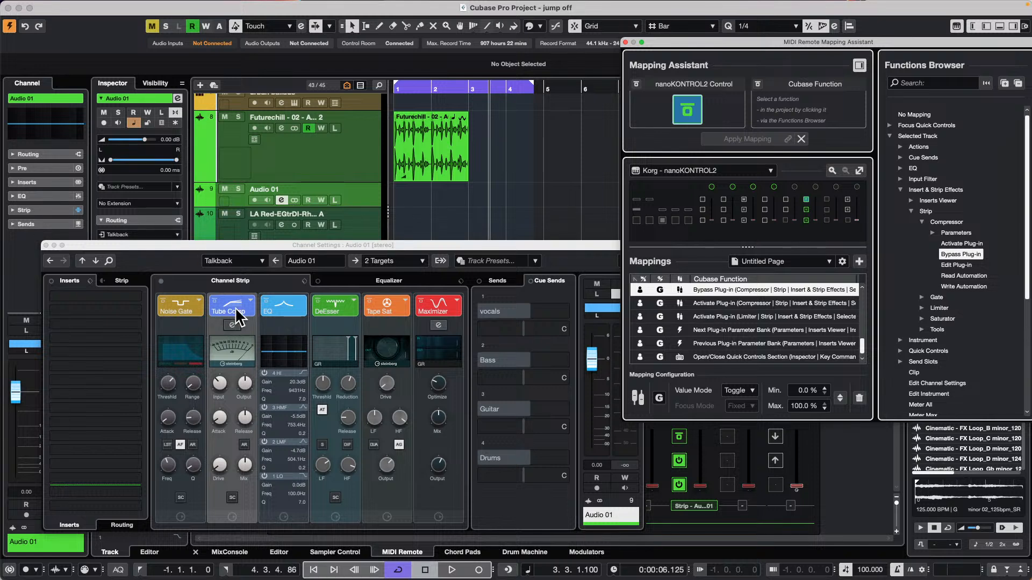
Unload the tube compressor and the noise gate from Audio 01's channel strip by setting both modules to Not Loaded.
click(251, 299)
click(275, 277)
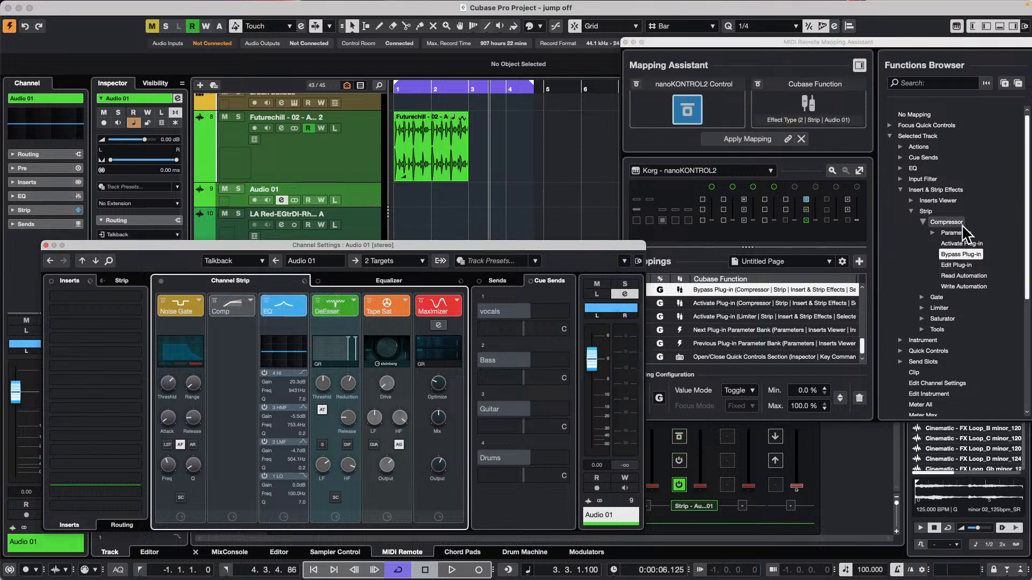
click(199, 299)
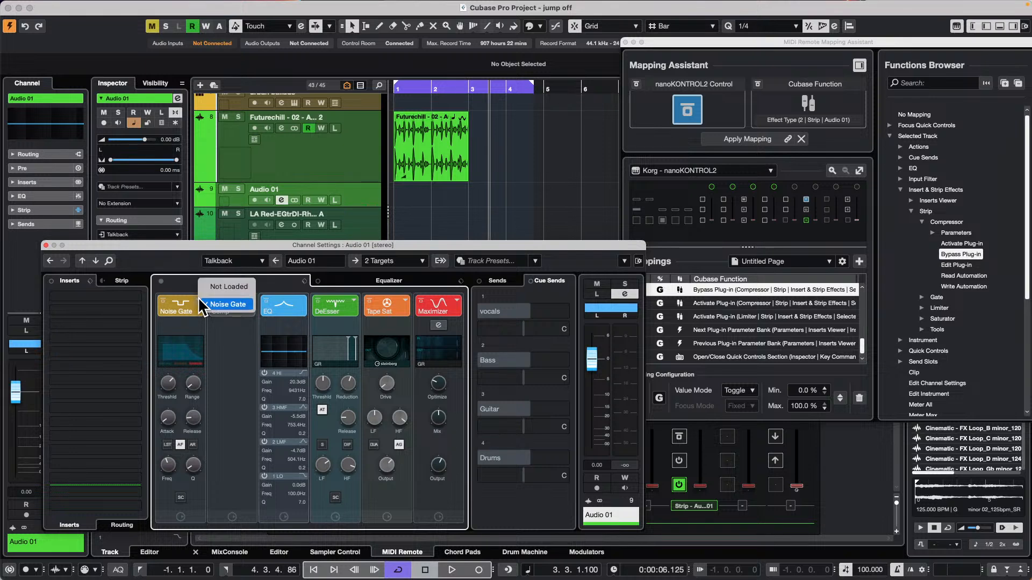
click(231, 286)
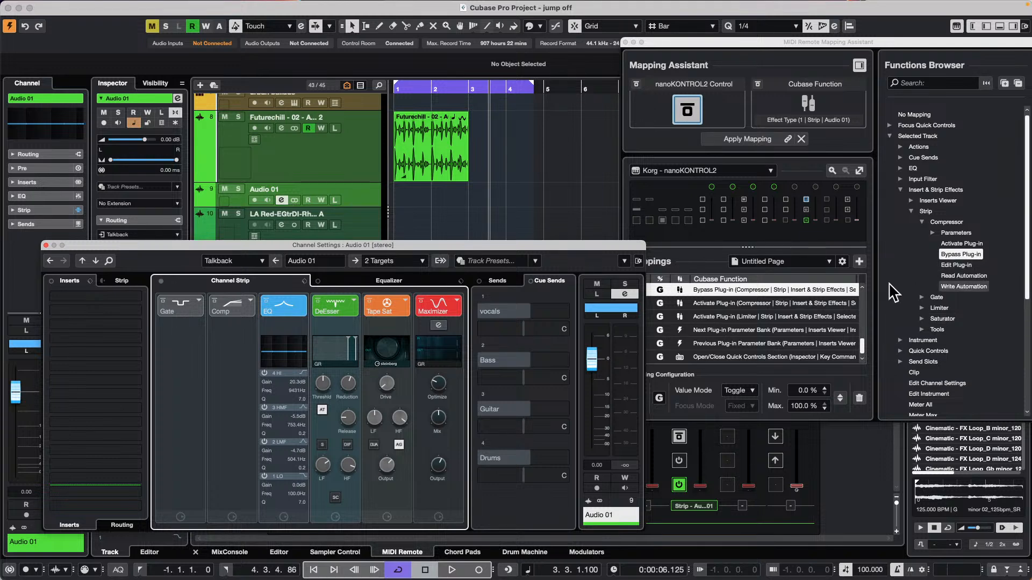
click(367, 196)
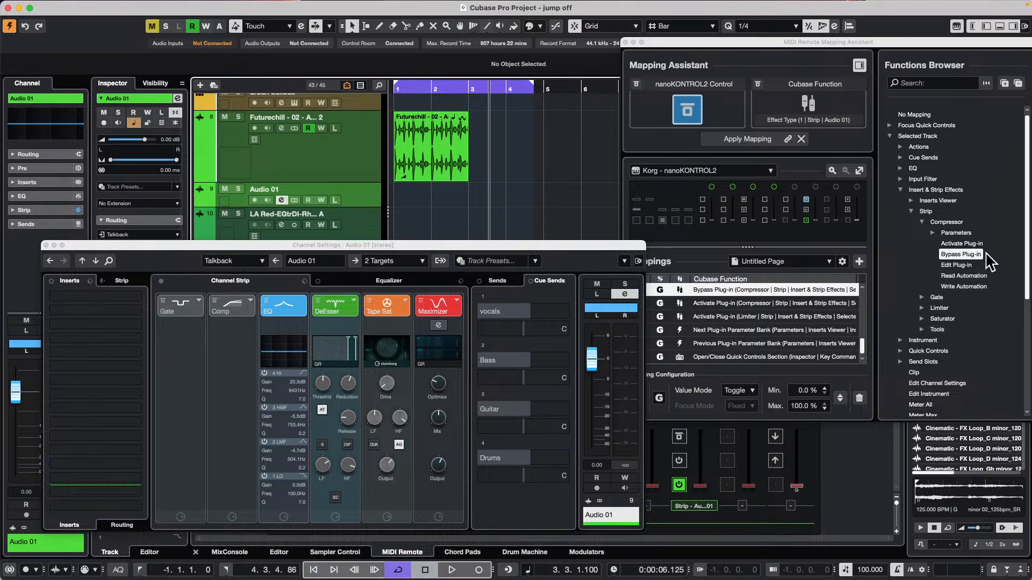
Map the sixth channel's second button to the strip compressor's Activate Plug-in function, and load Standard Compressor in Audio 01's channel strip.
click(957, 243)
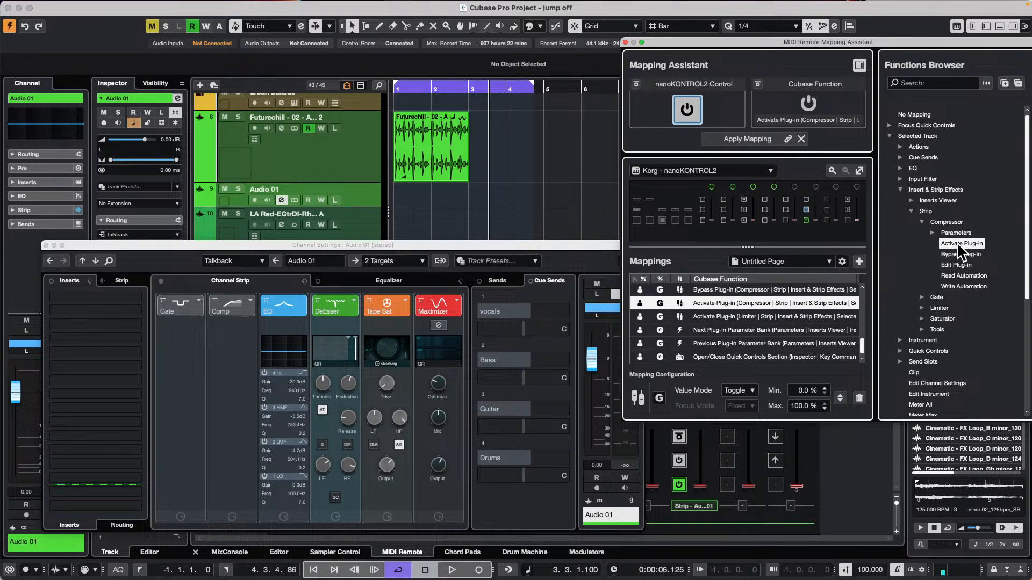
double_click(958, 245)
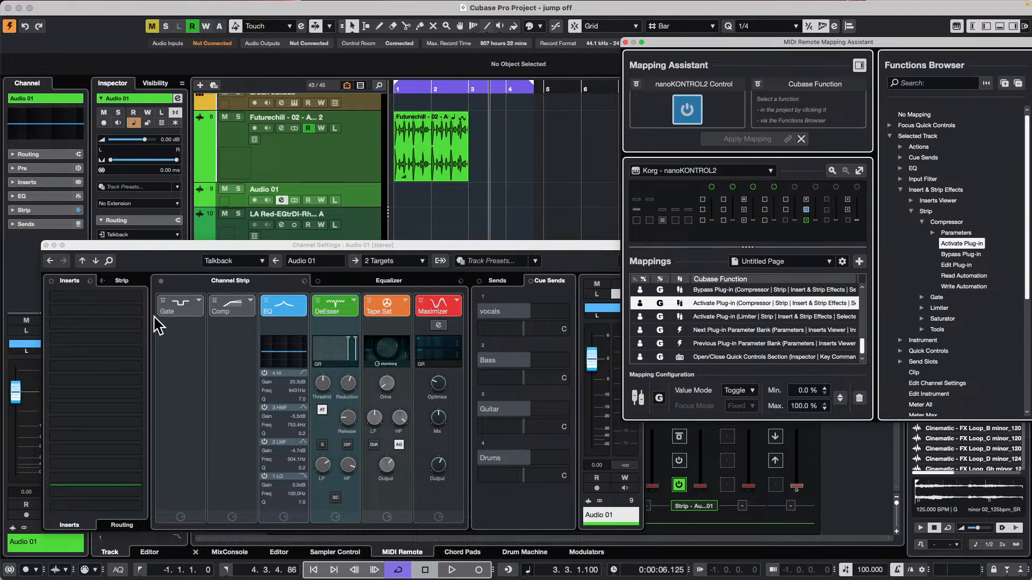
click(214, 298)
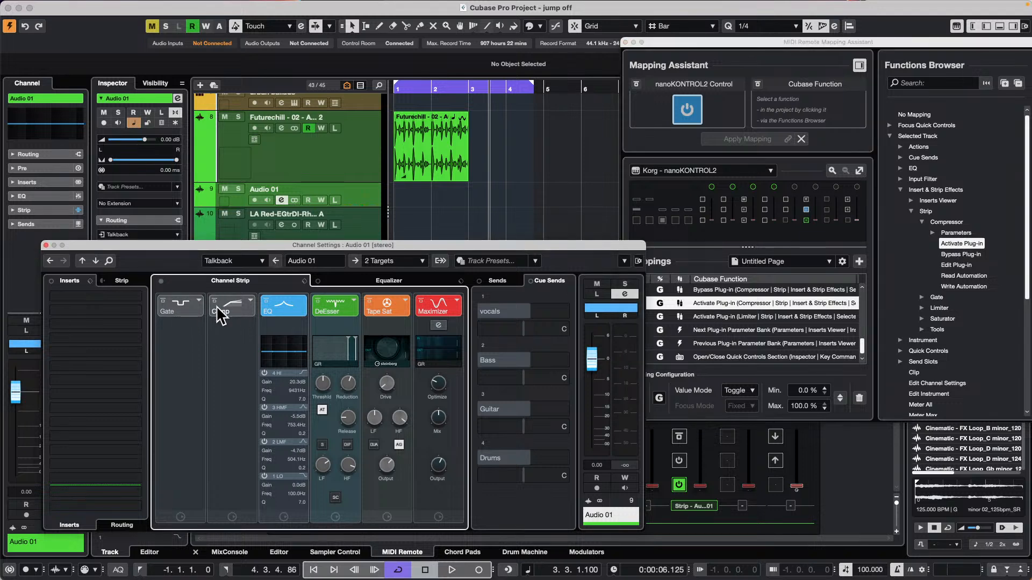
click(249, 301)
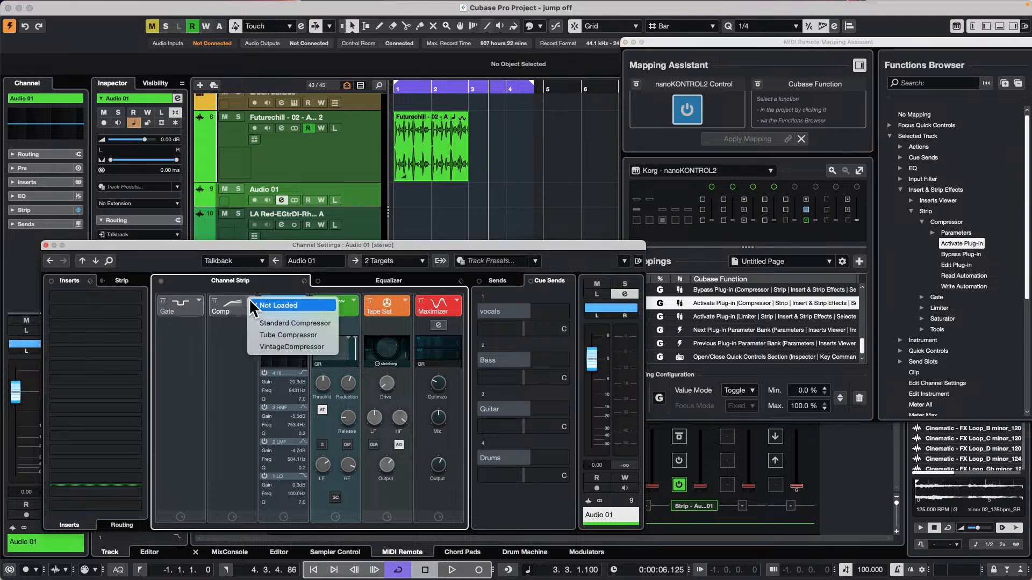
click(293, 323)
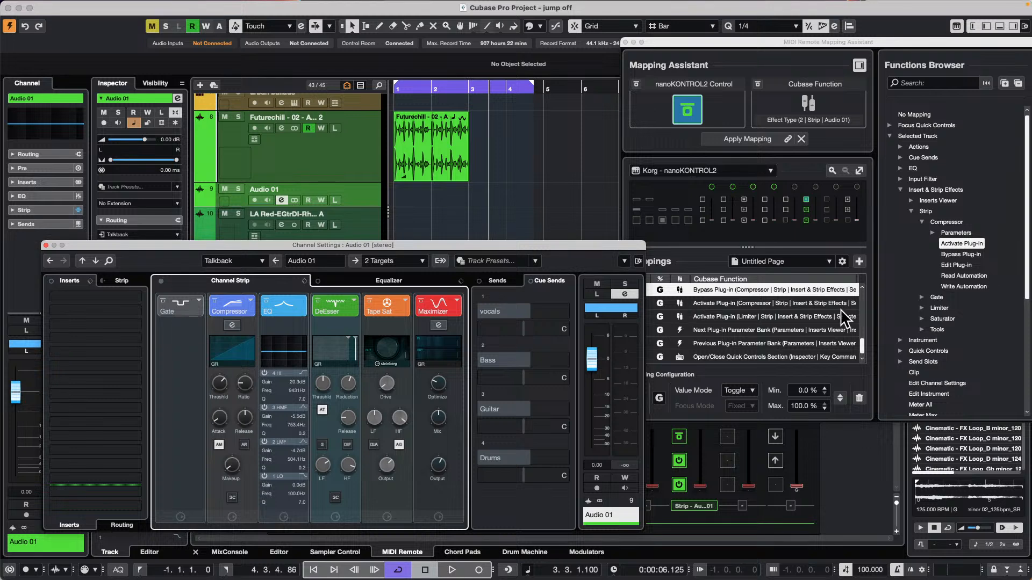
Map the sixth channel's third button to the strip compressor's Edit Plug-in function and its first button to Bypass Plug-in.
click(951, 265)
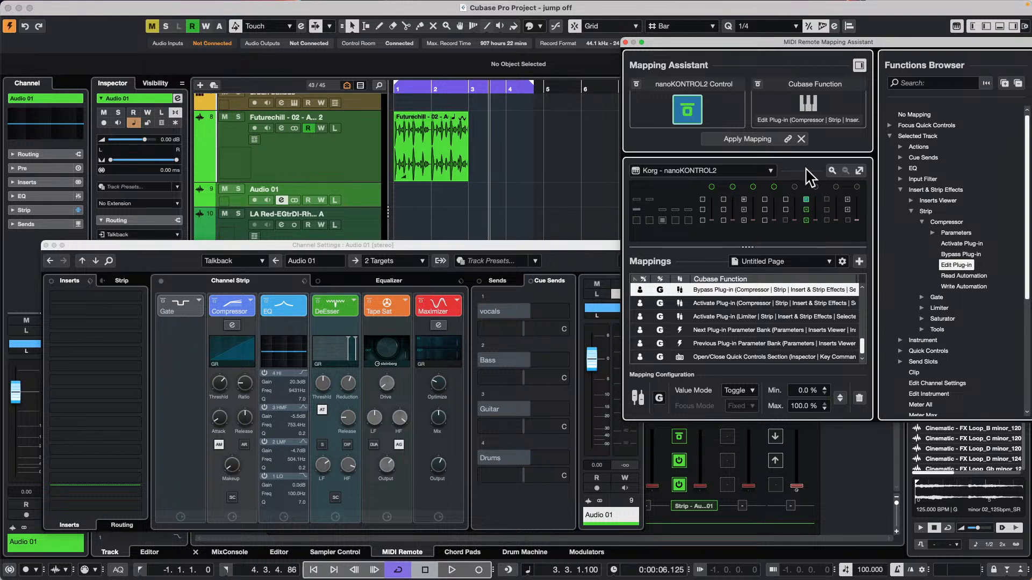
click(746, 138)
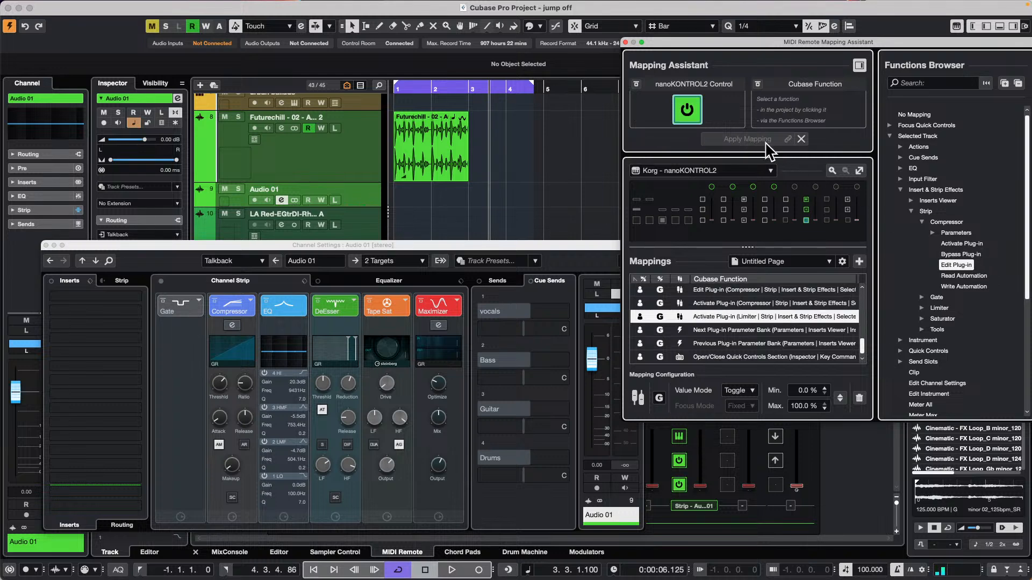
double_click(961, 263)
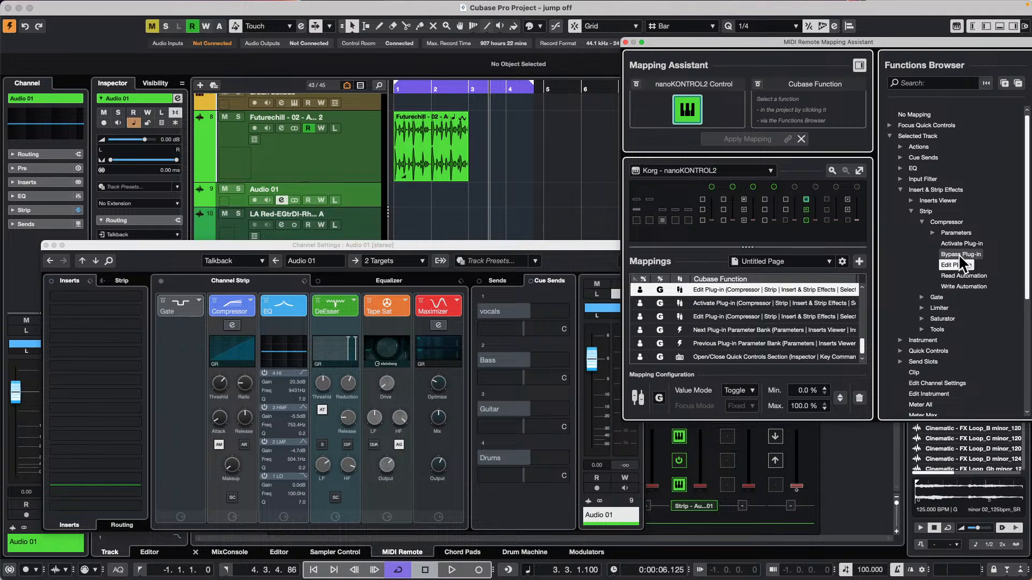
click(958, 253)
click(758, 141)
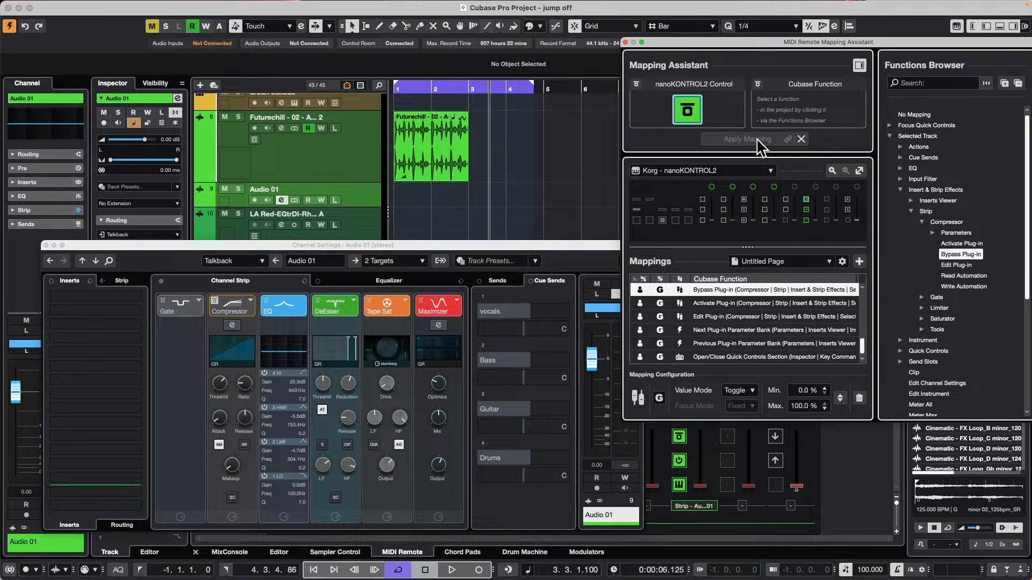
Close Audio 01's Channel Settings, then open the recent project "Amos Moses - GO.cpr" and activate it.
click(46, 245)
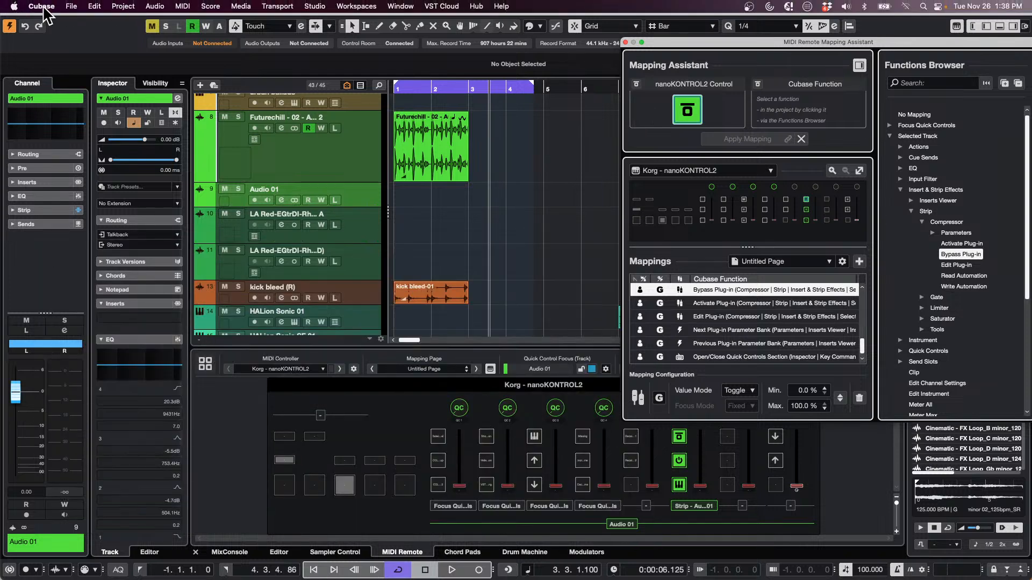
click(71, 6)
mouse_move(108, 235)
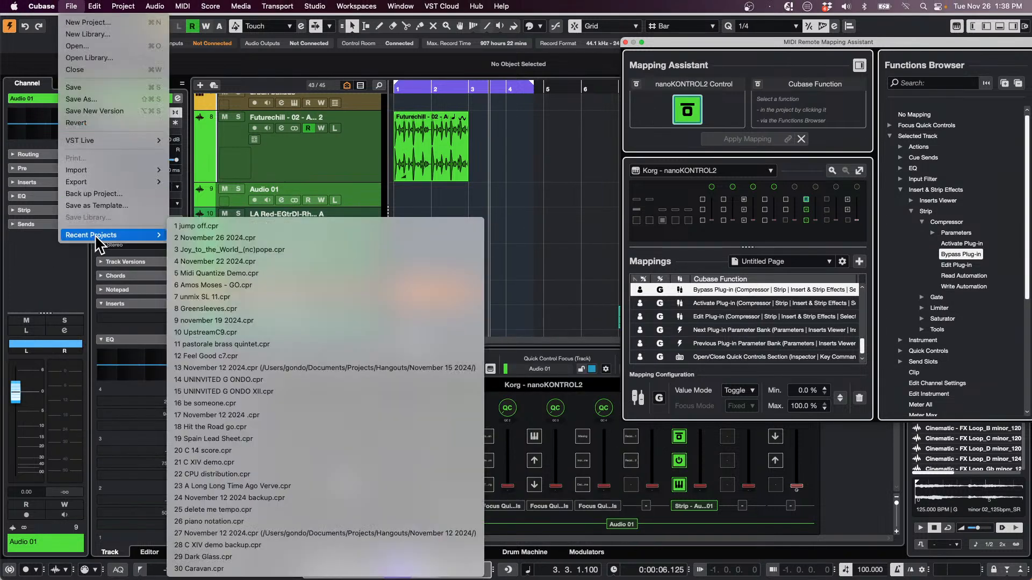
click(327, 285)
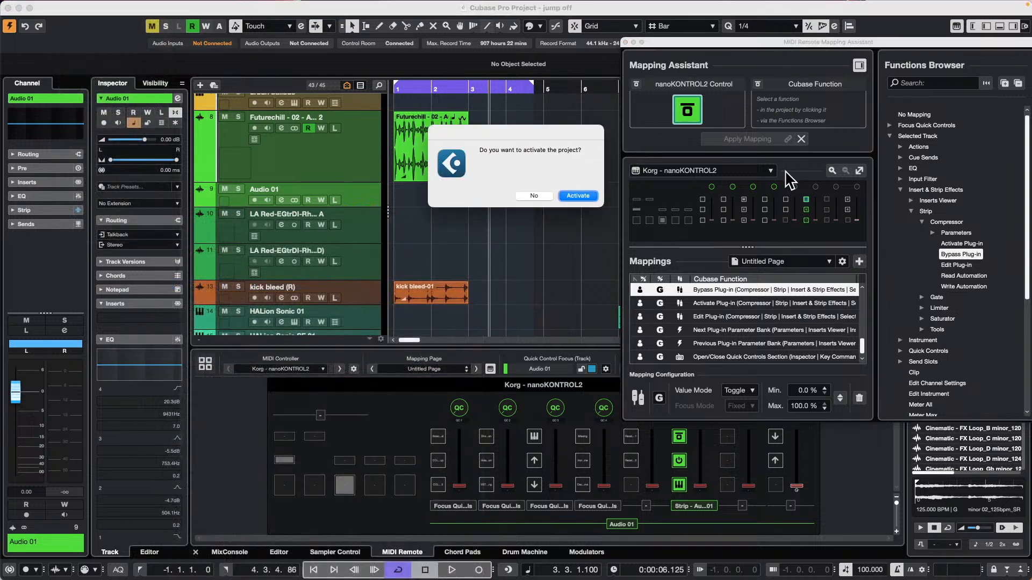
click(570, 198)
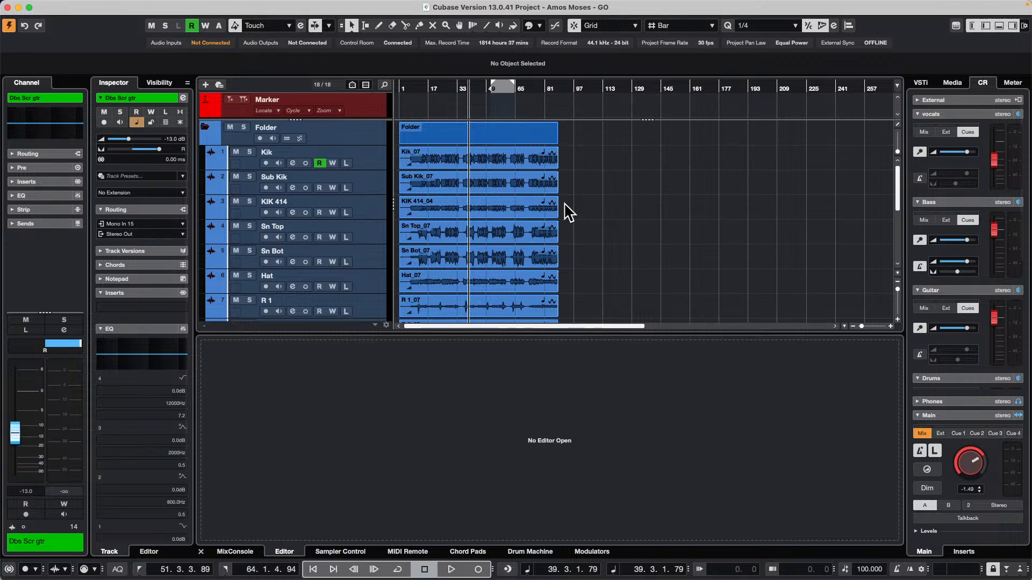
Play the project from about bar 13 and again from the beginning while looking through the drum, bass and guitar tracks.
scroll(410, 218, down, 7)
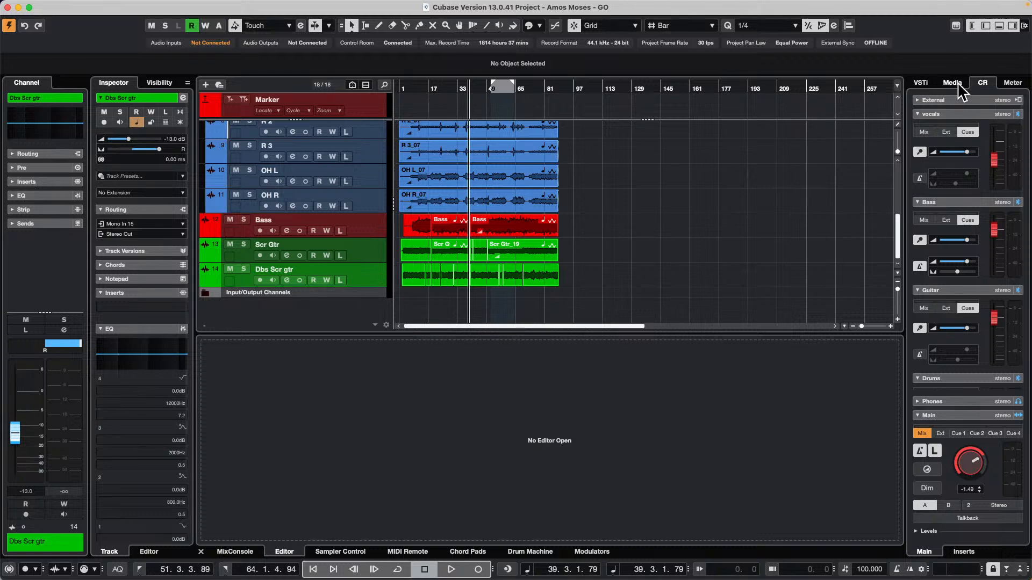
double_click(420, 86)
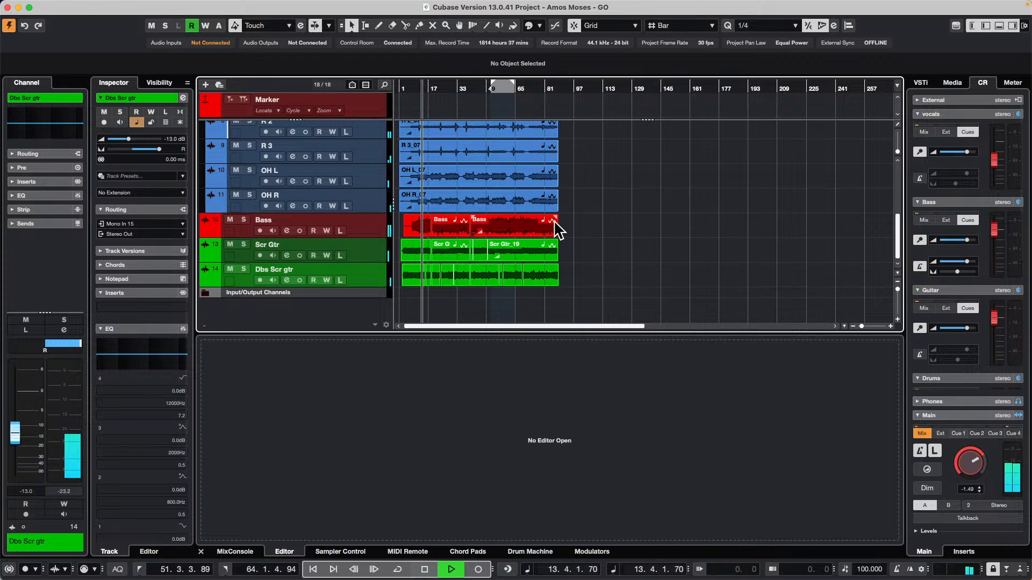
key(space)
scroll(315, 171, up, 3)
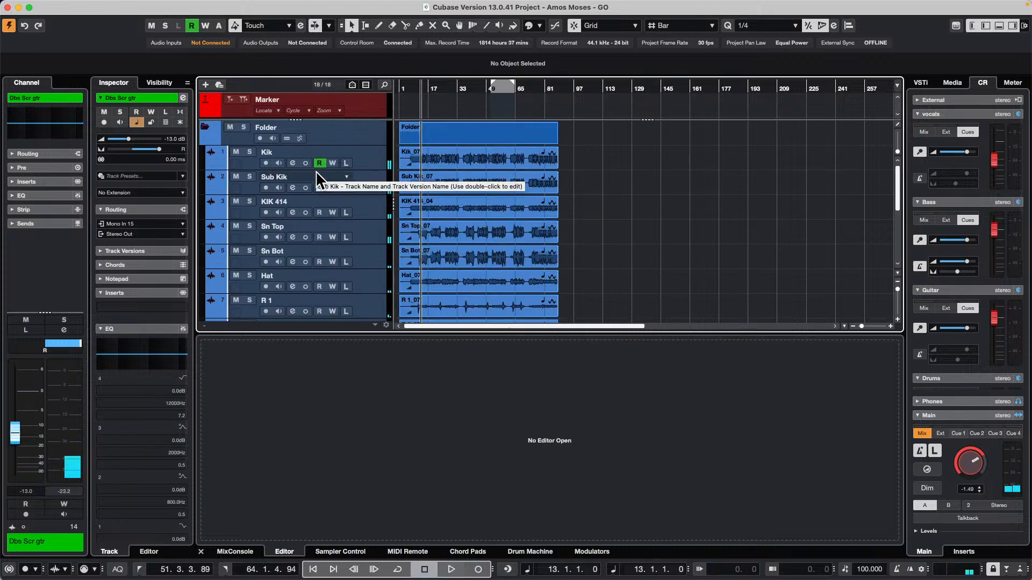
scroll(317, 172, down, 3)
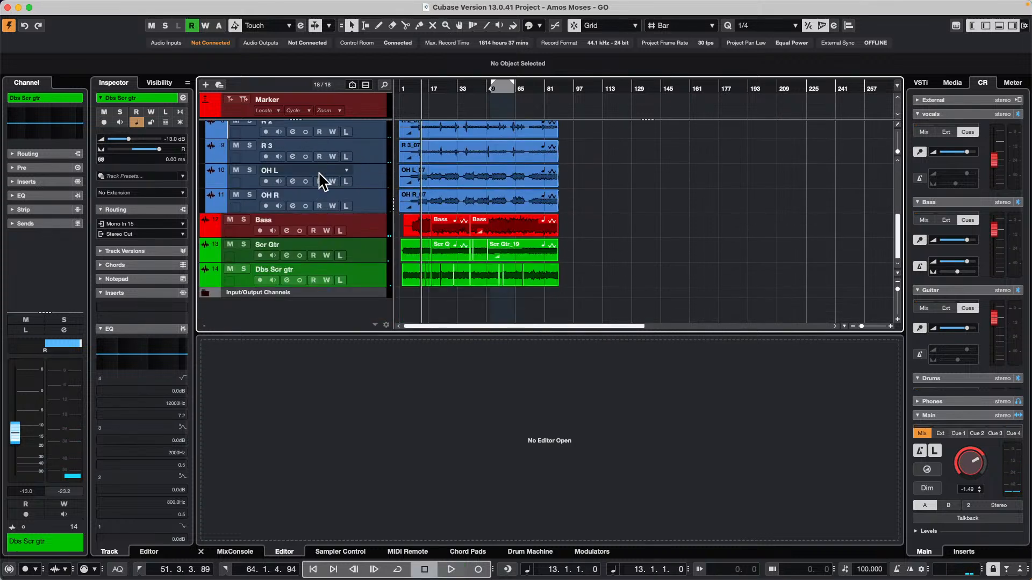
key(space)
drag(405, 88, 353, 89)
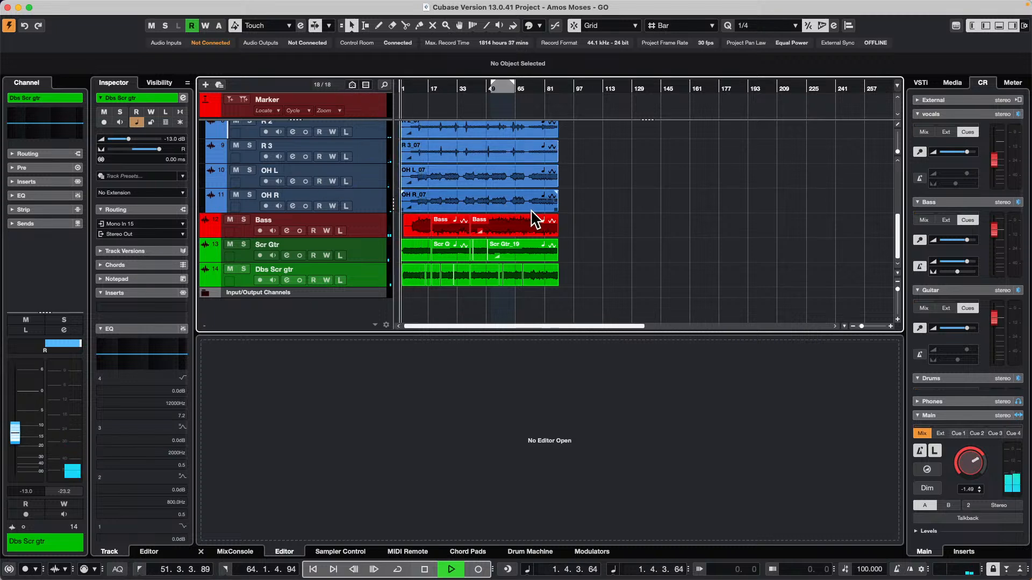
scroll(531, 210, up, 6)
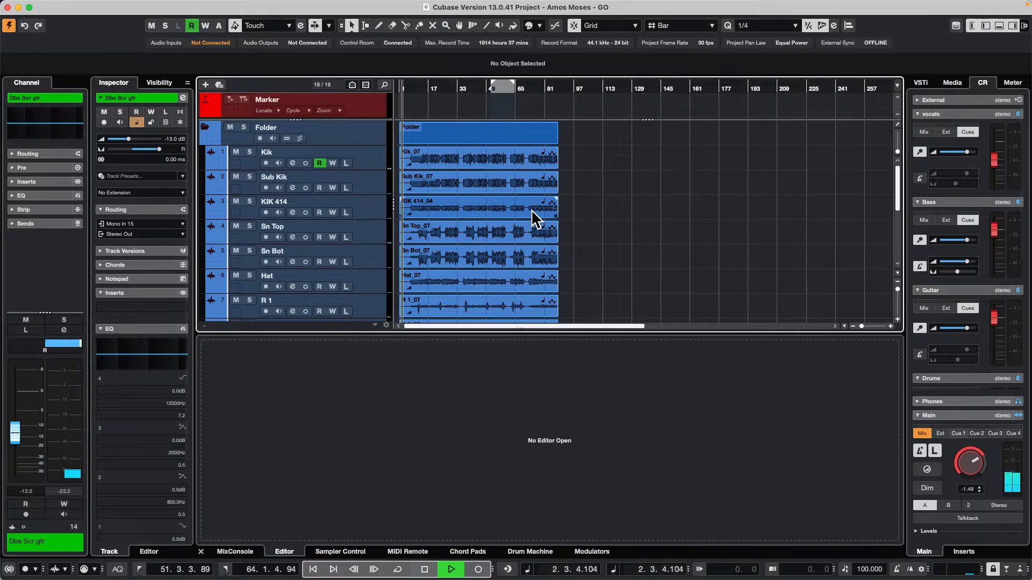
key(space)
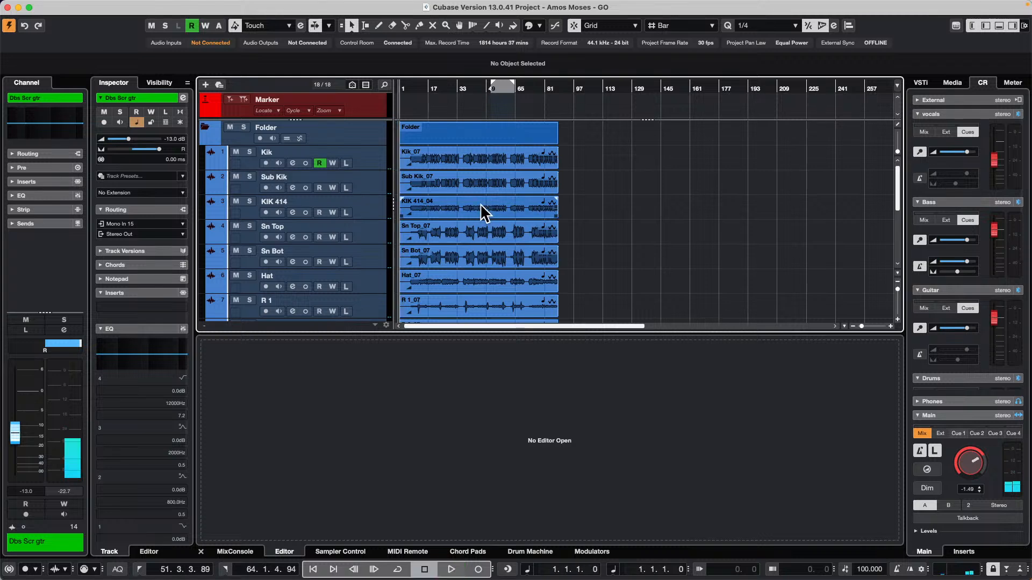
scroll(470, 207, down, 6)
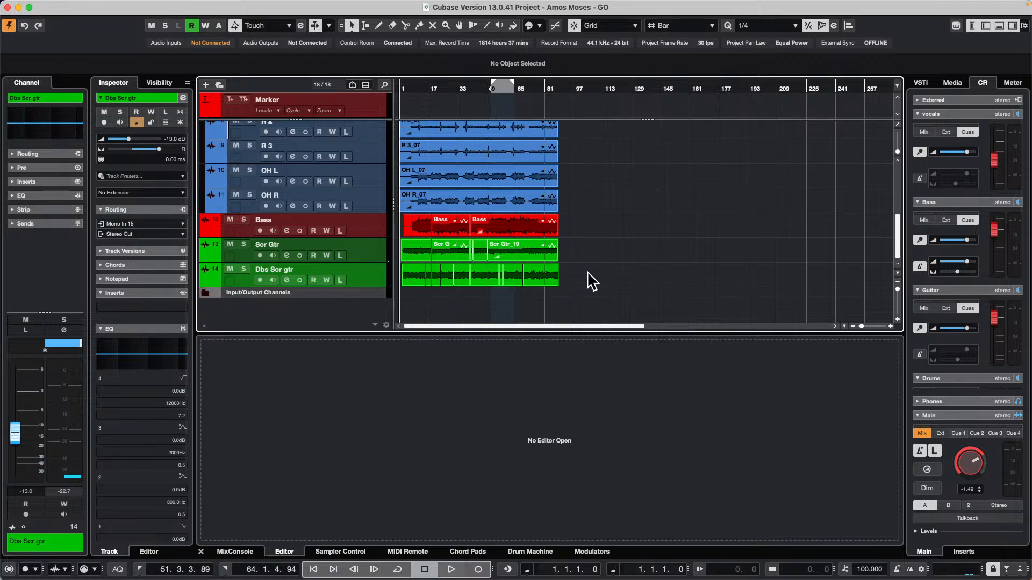
key(space)
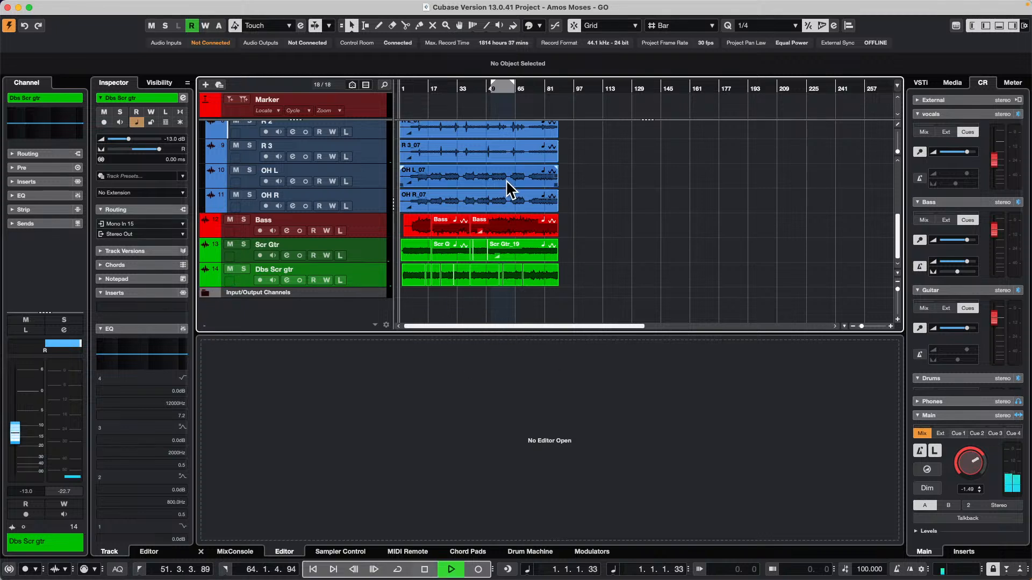
Show the MixConsole in the lower zone, view the channels through Stereo Out during playback, and stop playback.
click(234, 552)
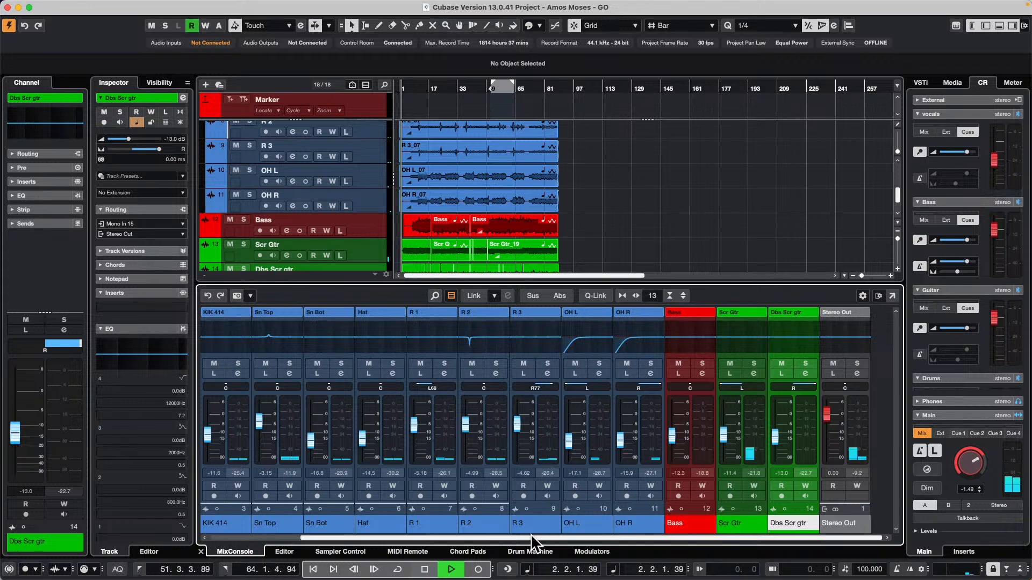
drag(531, 536, 773, 524)
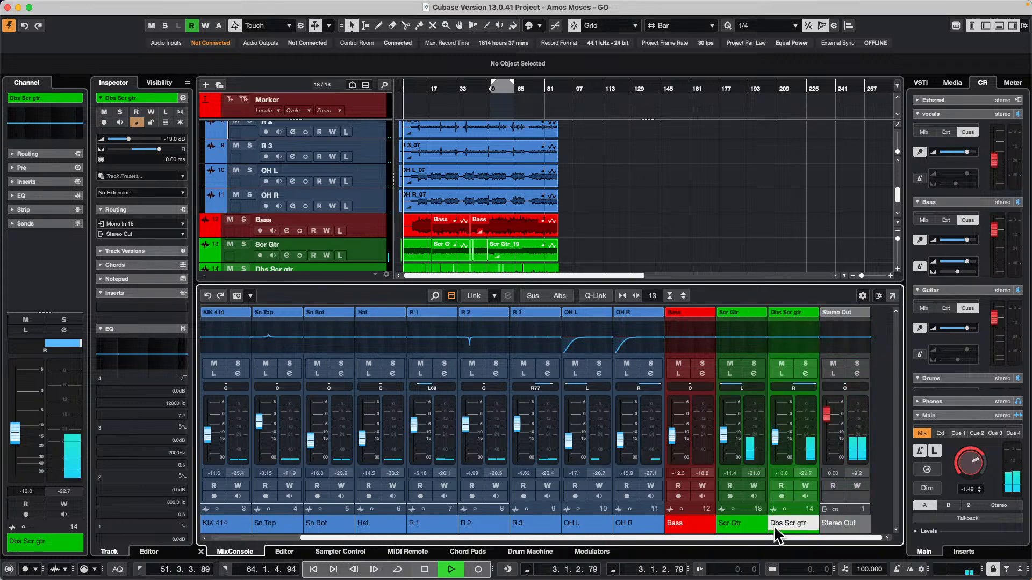
key(space)
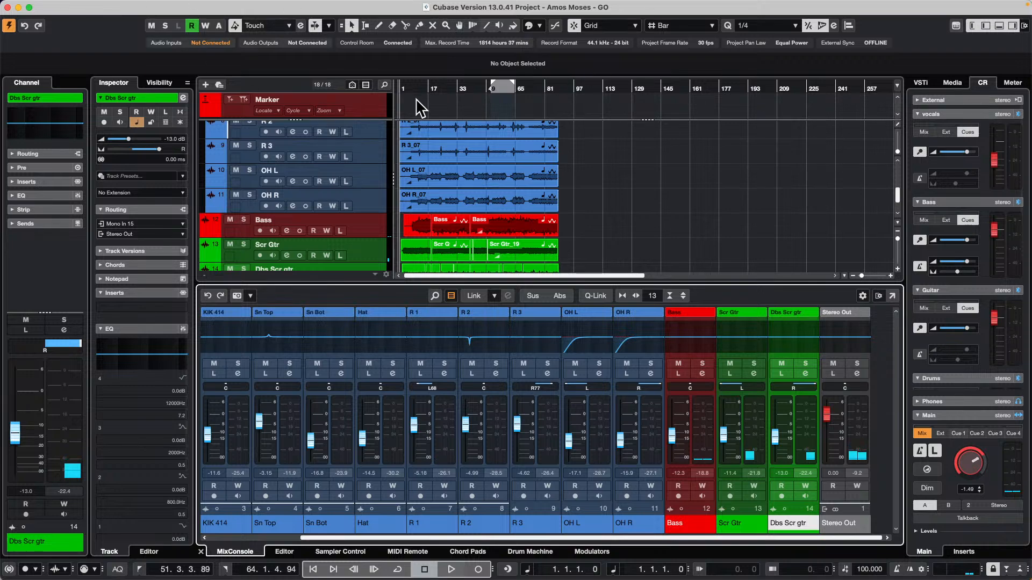
Solo the drum Folder track and play the project from the beginning, viewing the drum tracks down to the guitars.
scroll(342, 153, up, 6)
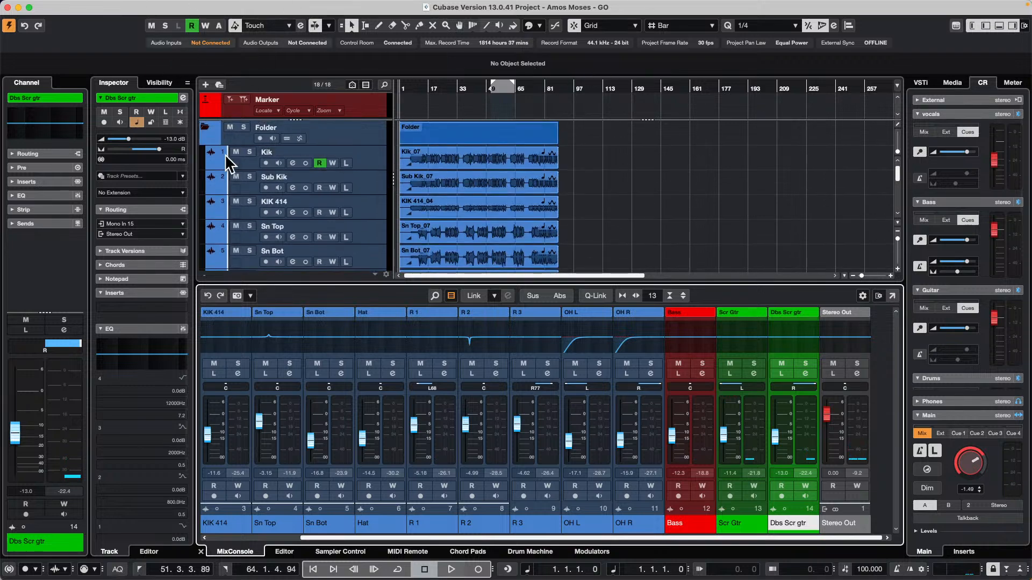
click(249, 152)
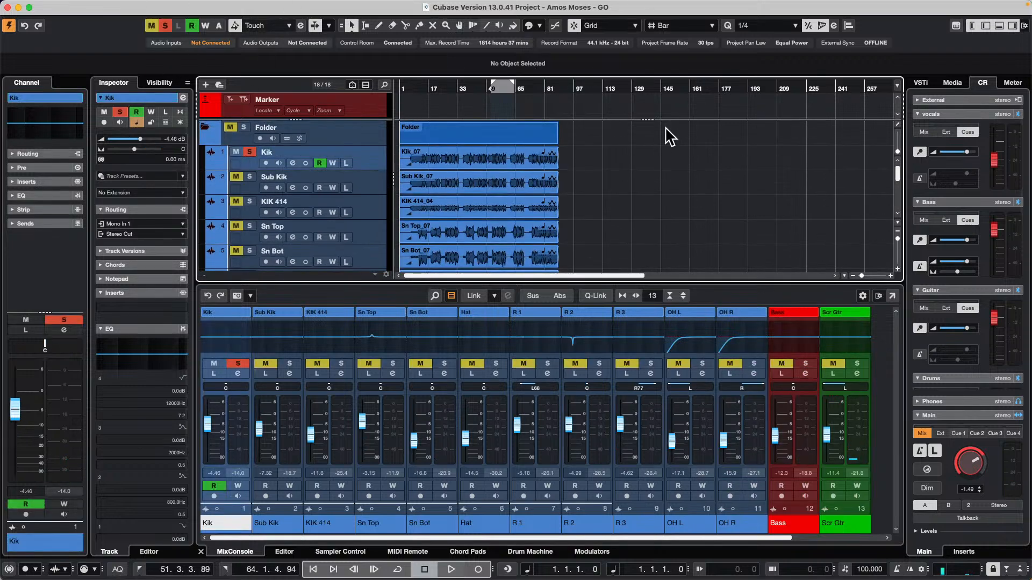
click(244, 128)
key(space)
click(244, 128)
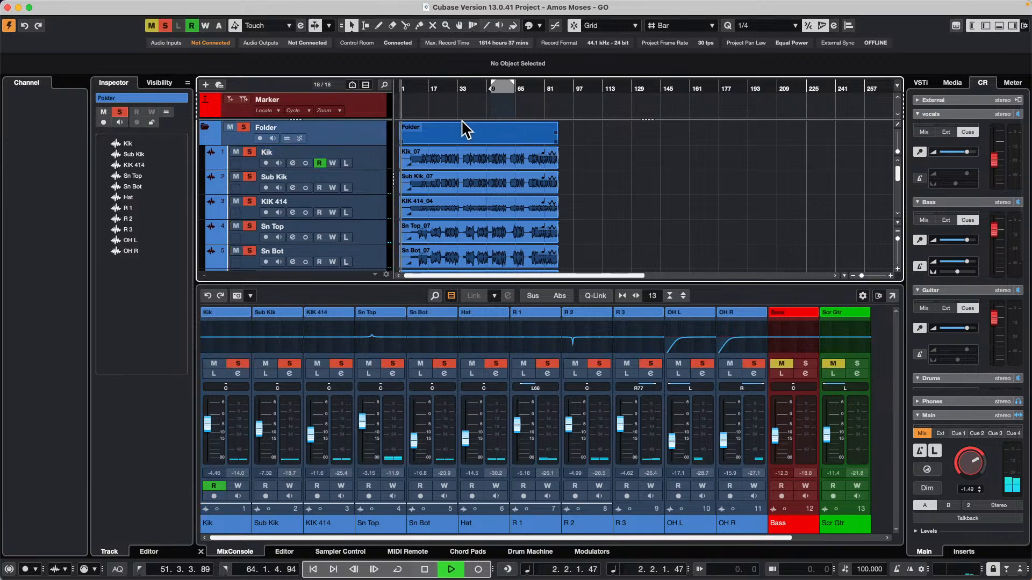
scroll(599, 134, down, 5)
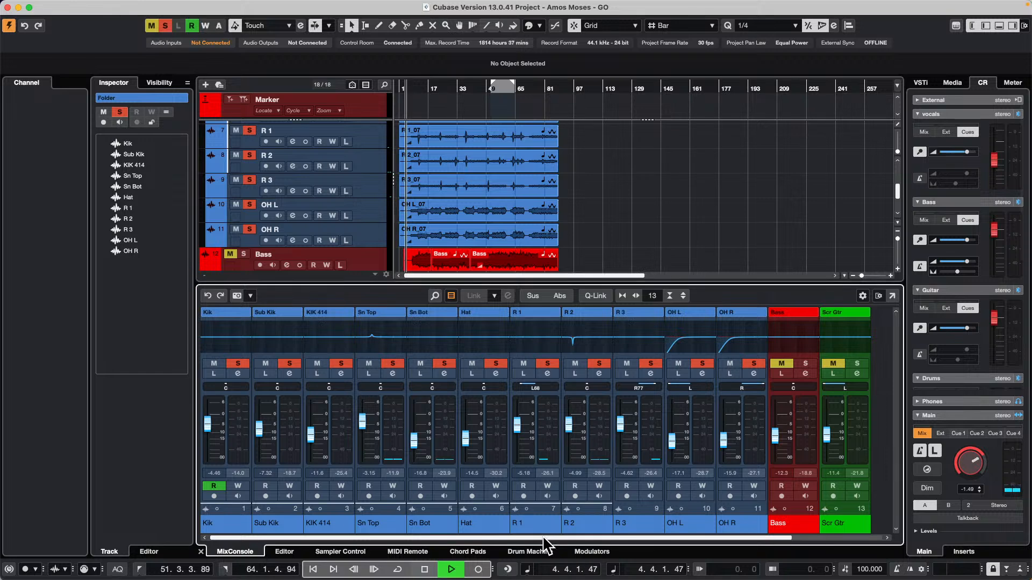
drag(568, 537, 477, 532)
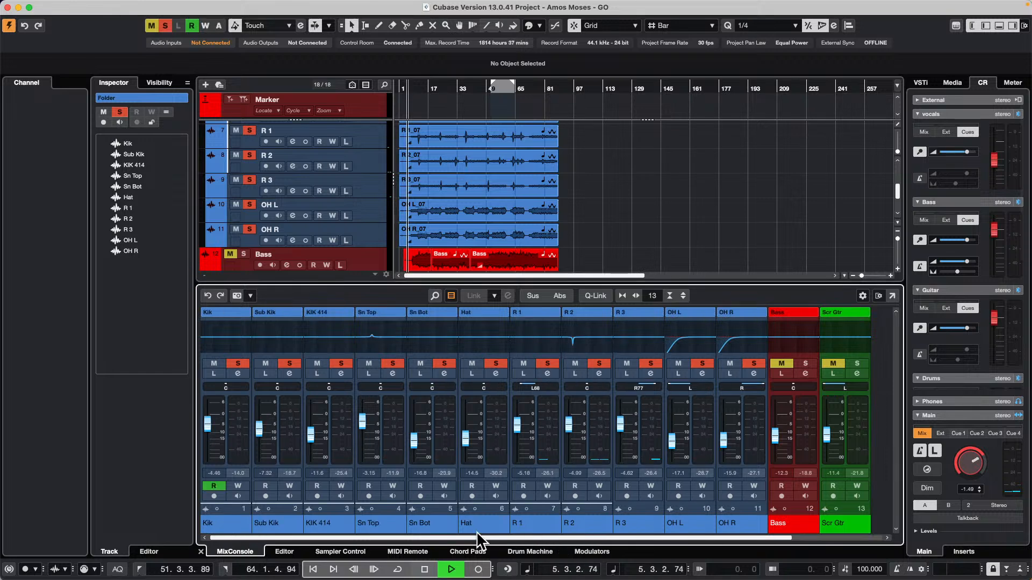
scroll(653, 156, down, 4)
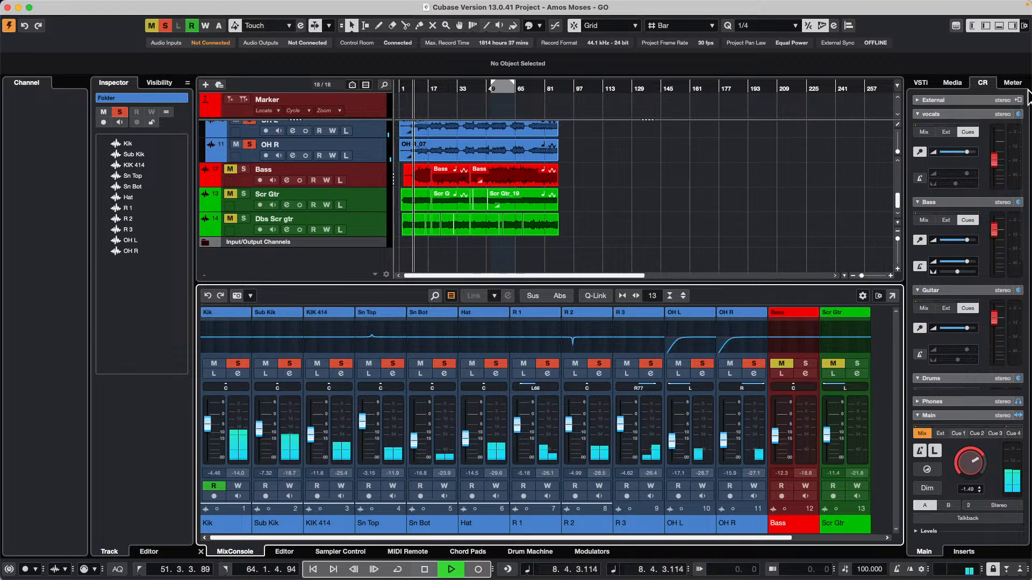
Open the GA Library collection in the media browser's Loops & Samples and search it for "kick".
click(946, 86)
click(943, 234)
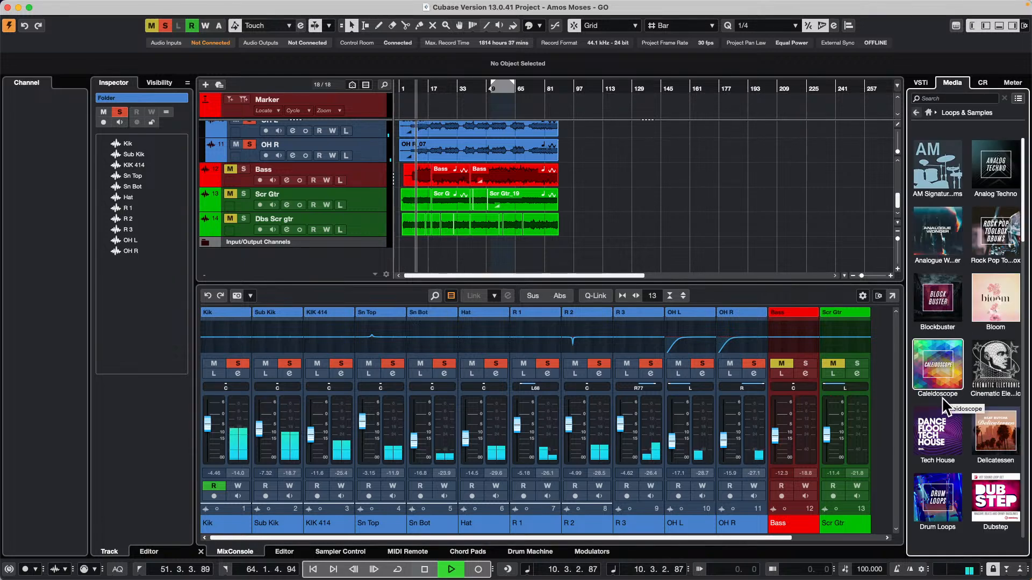
scroll(944, 448, down, 3)
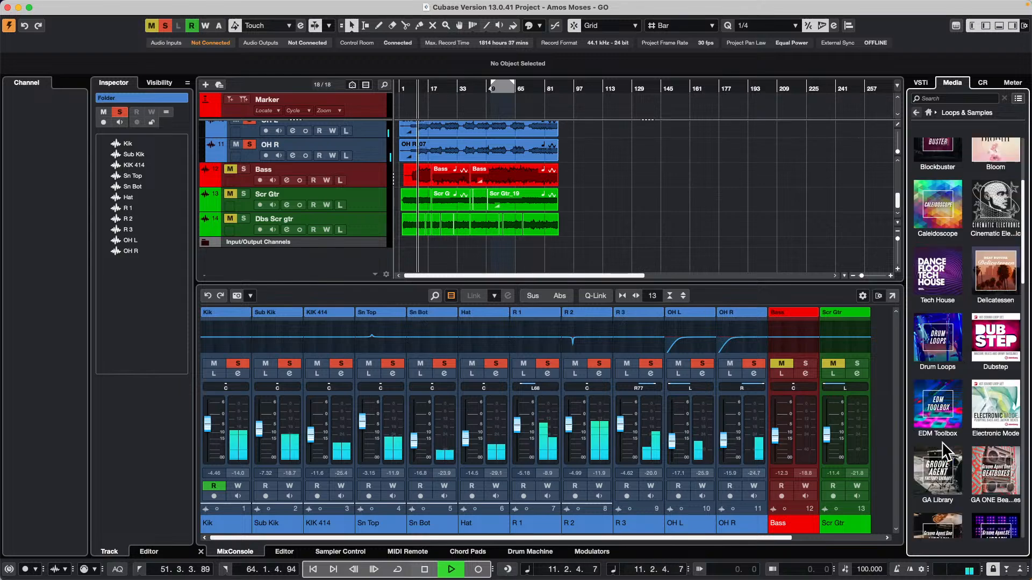
click(939, 465)
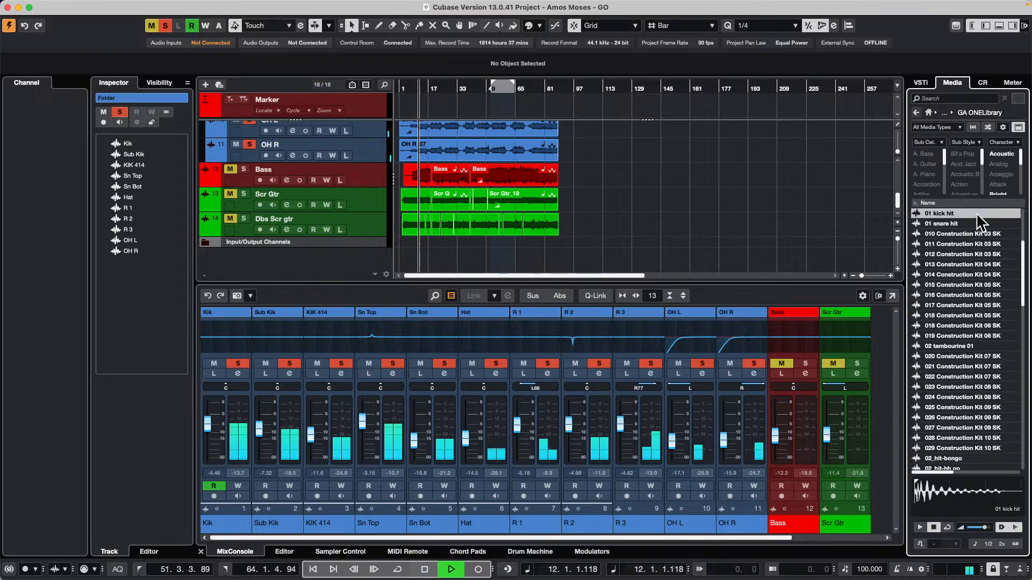
click(940, 100)
text(kic)
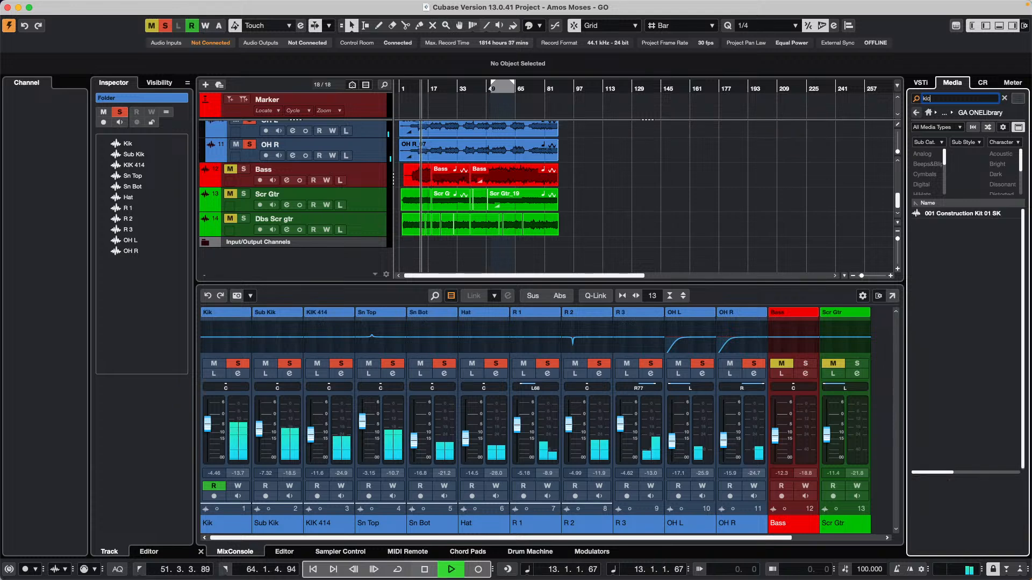
text(k)
Audition several kick samples, create a Sampler Track from "04 kick 2 hit", and stop playback.
click(953, 273)
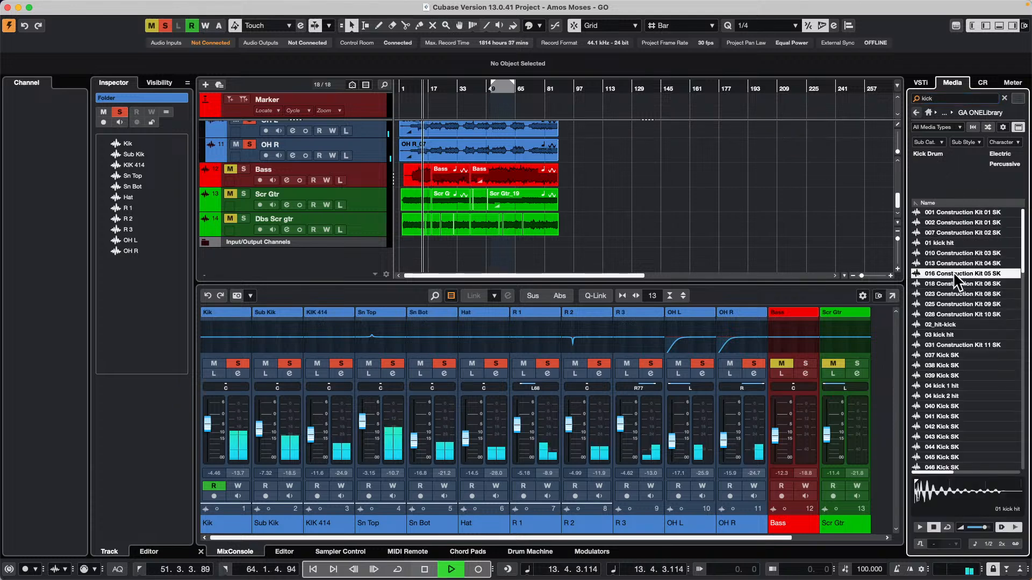
click(942, 345)
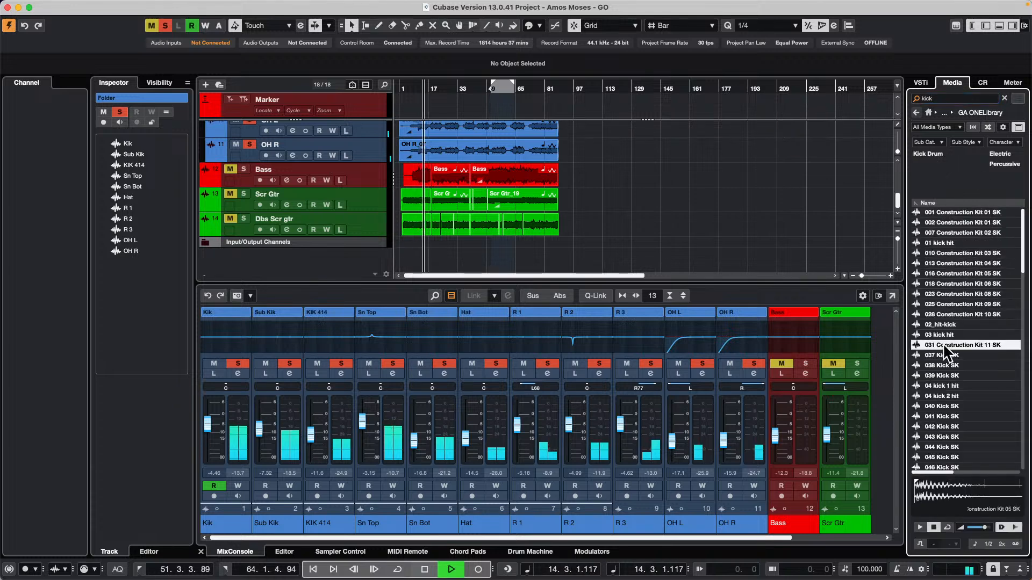
click(942, 394)
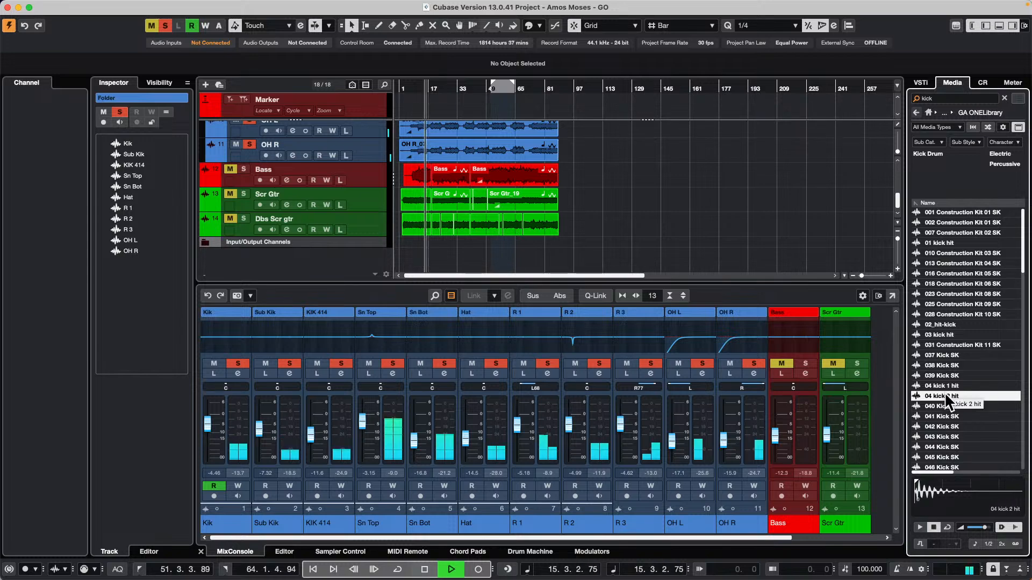
right_click(945, 392)
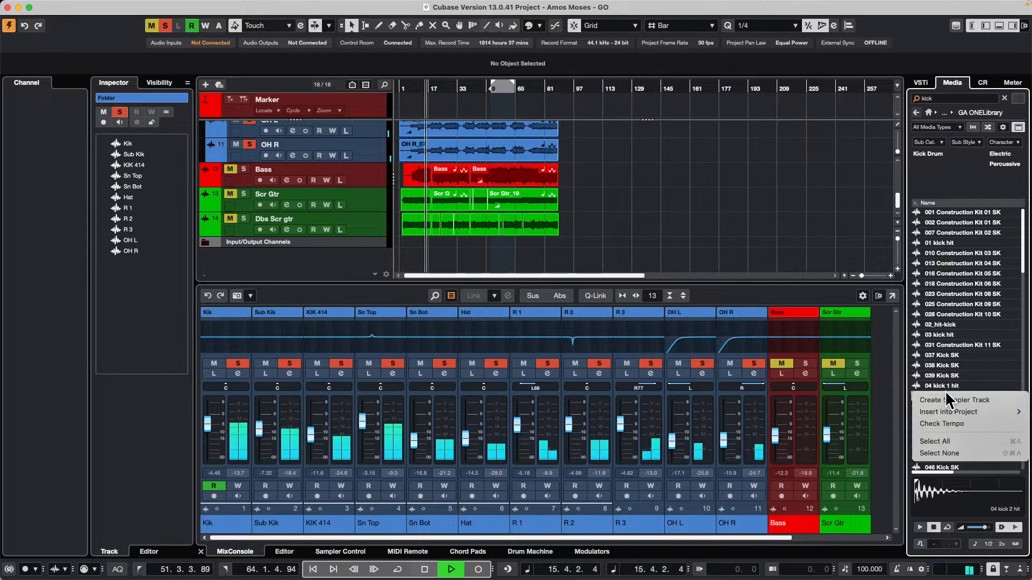
click(988, 401)
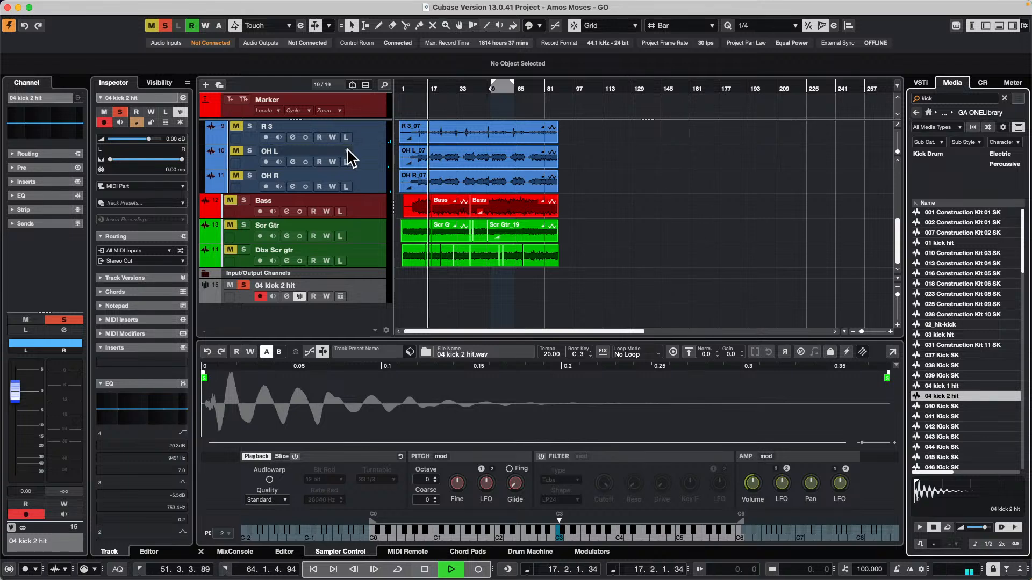
key(space)
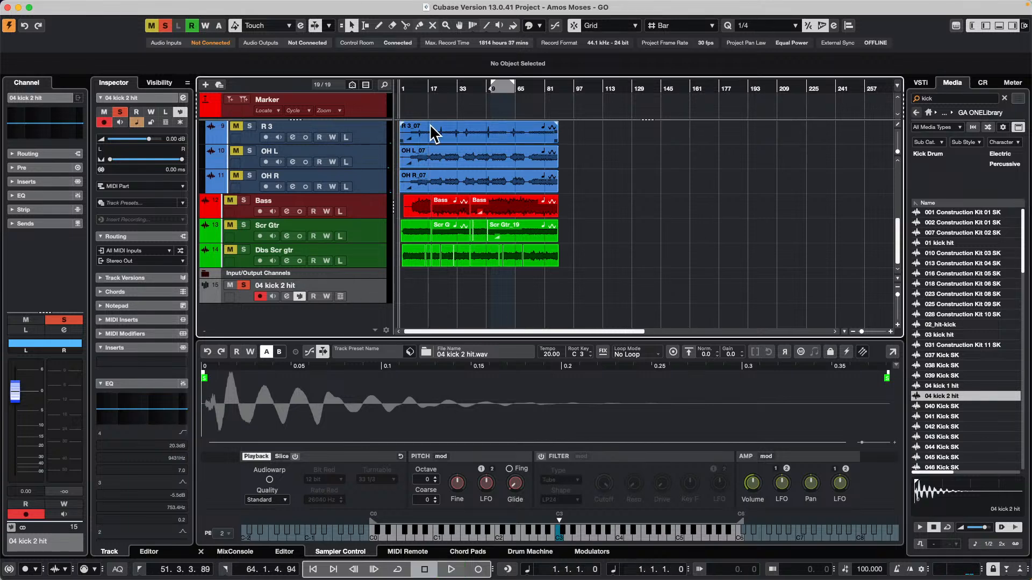
Open the Kik_07 event in the Sample Editor and set its hitpoint Threshold to 15% and Intensity to 9%.
scroll(427, 131, up, 5)
click(433, 156)
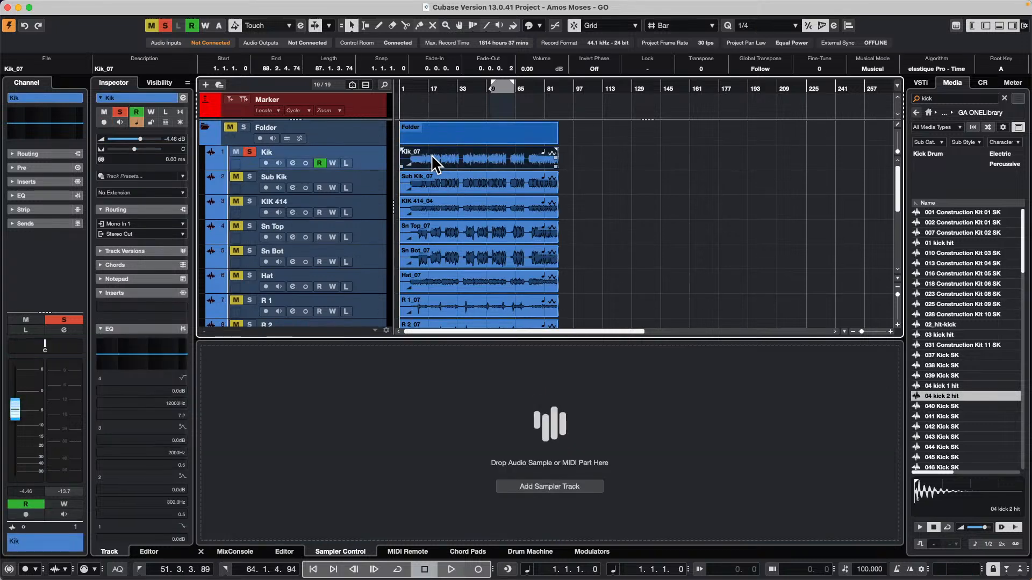
double_click(431, 154)
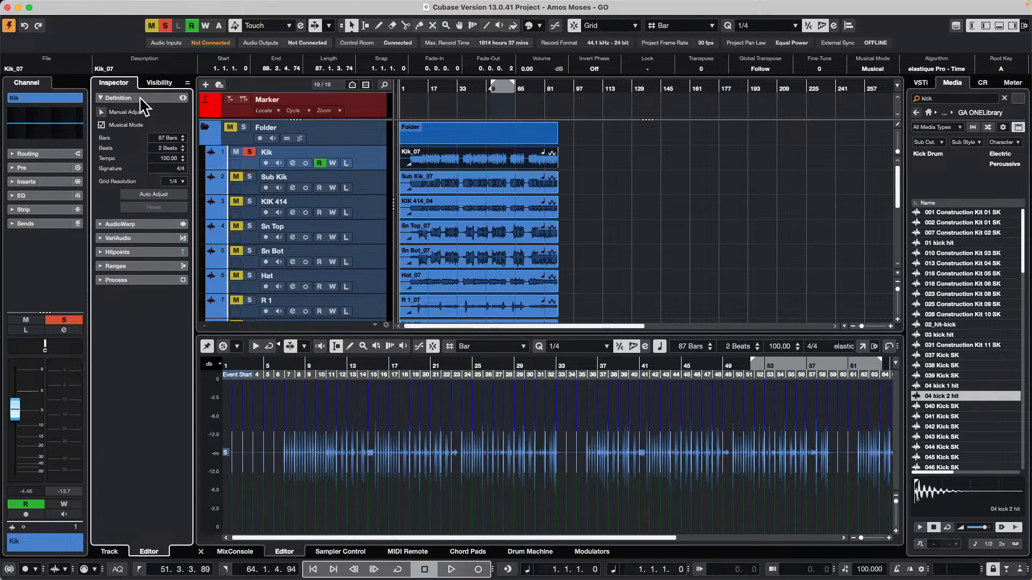
click(140, 247)
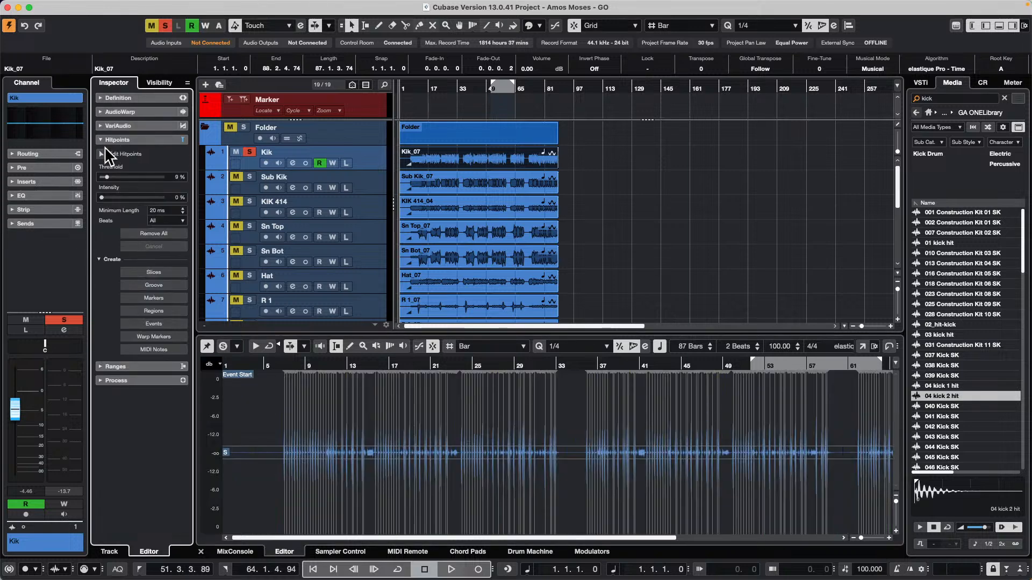
click(102, 154)
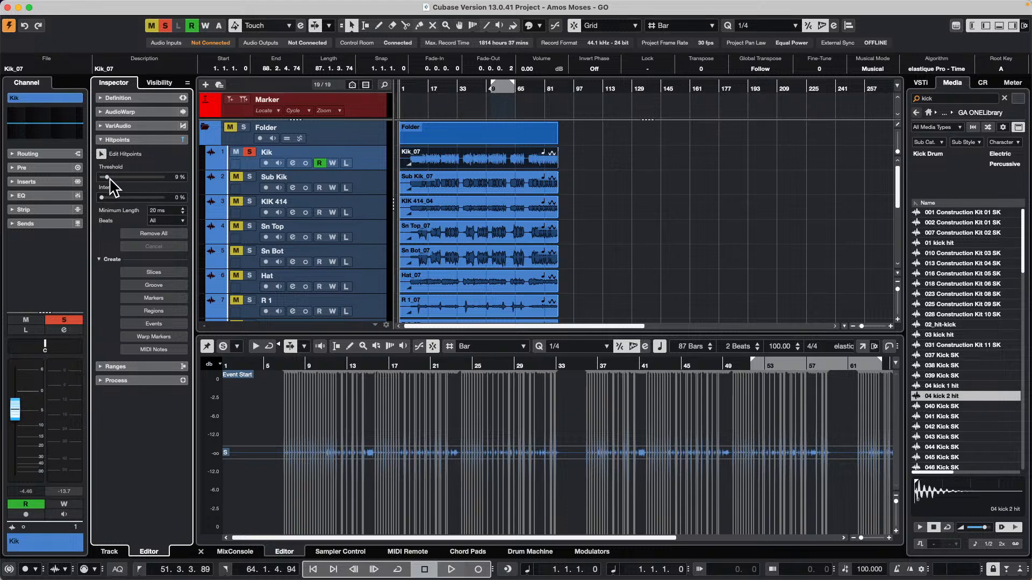
drag(111, 180, 113, 181)
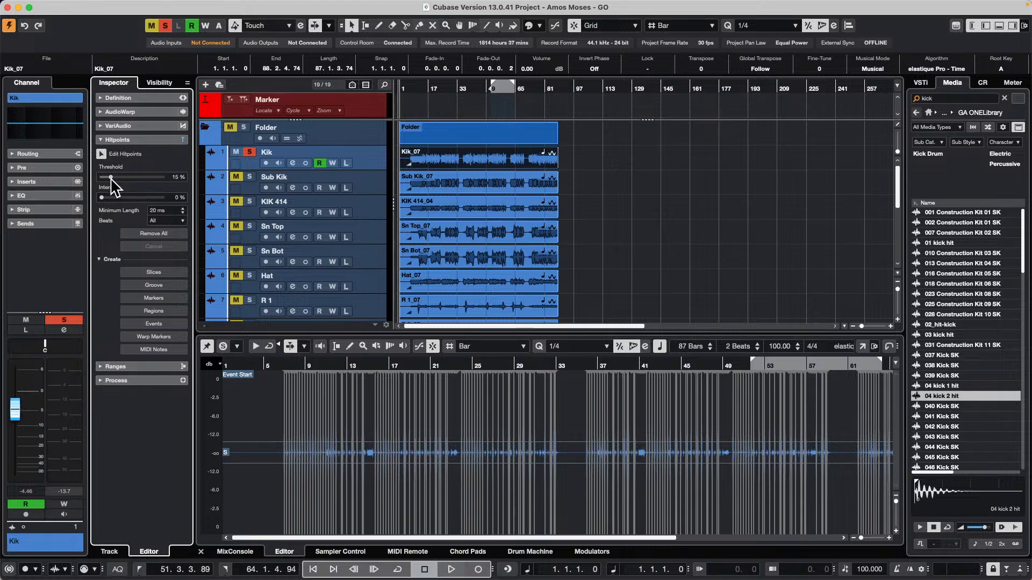
drag(105, 197, 108, 197)
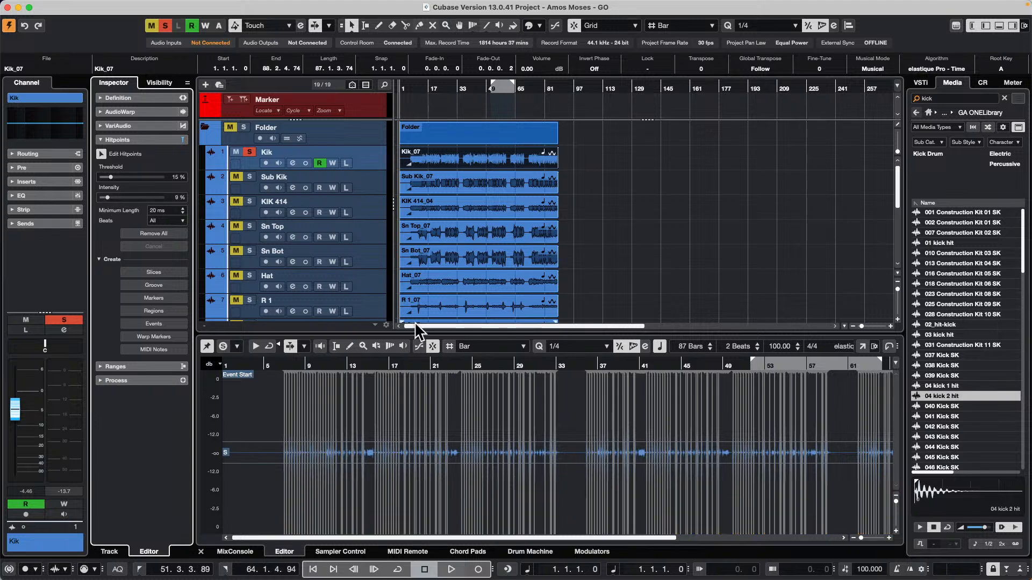
Play the Kik hitpoints from around bar 7, and solo and select the 04 kick 2 hit sampler track.
drag(287, 365, 293, 398)
key(space)
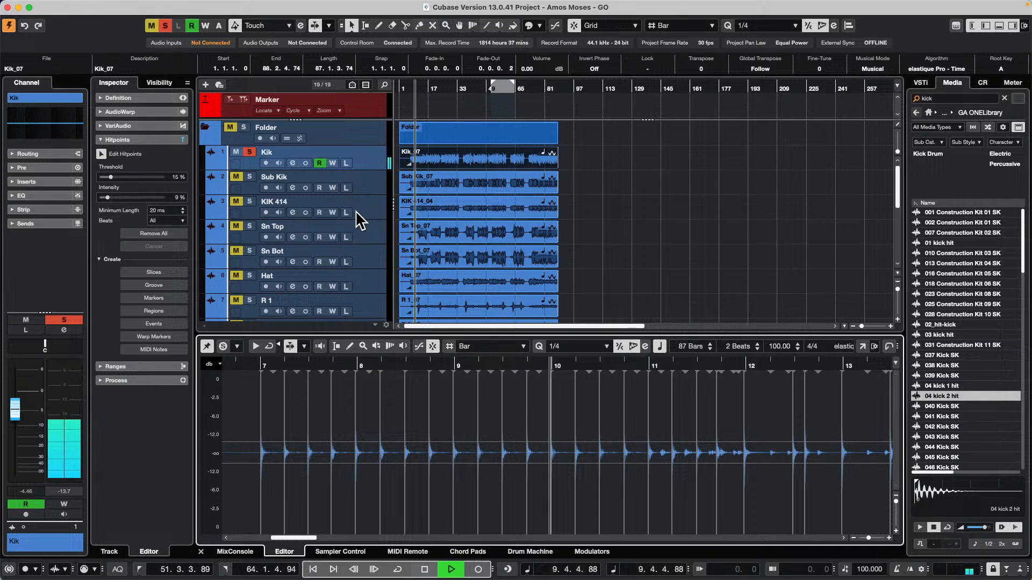
scroll(677, 215, down, 5)
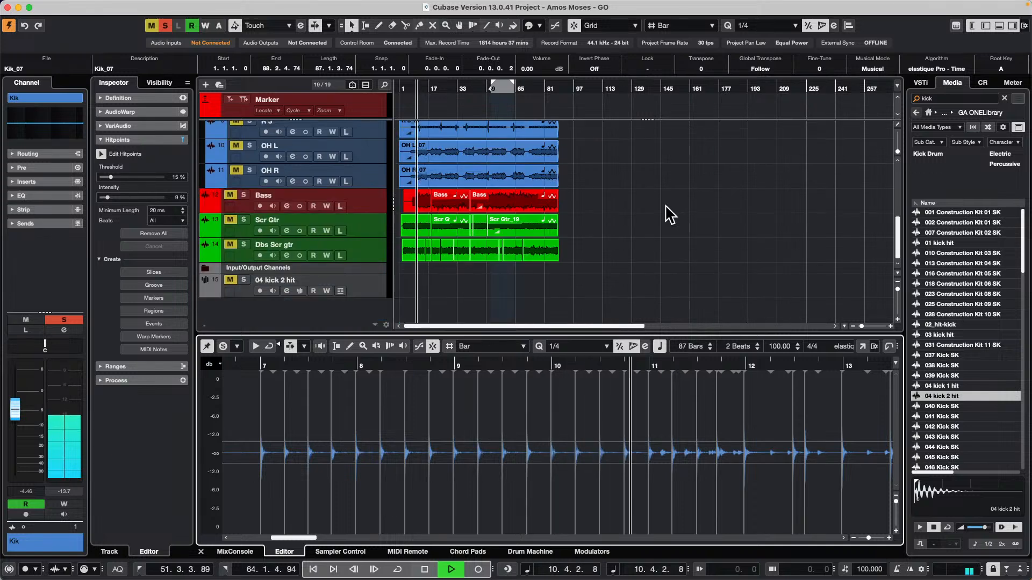
click(243, 280)
click(361, 295)
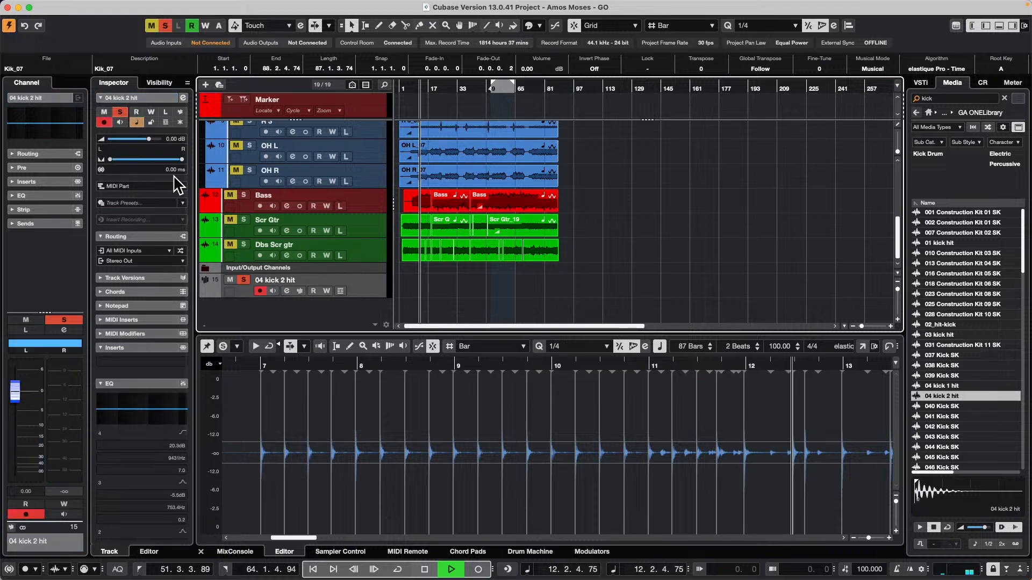
Convert the Kik_07 hitpoints to MIDI notes on the first selected track, with Dynamic Velocity, pitch C3 and length 1/8.
scroll(441, 211, up, 5)
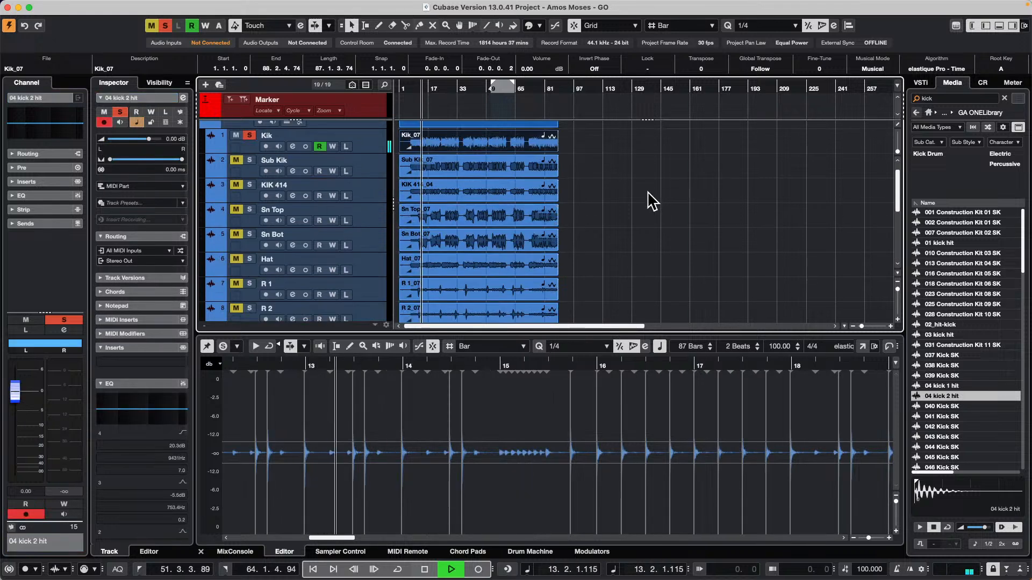
scroll(645, 200, up, 2)
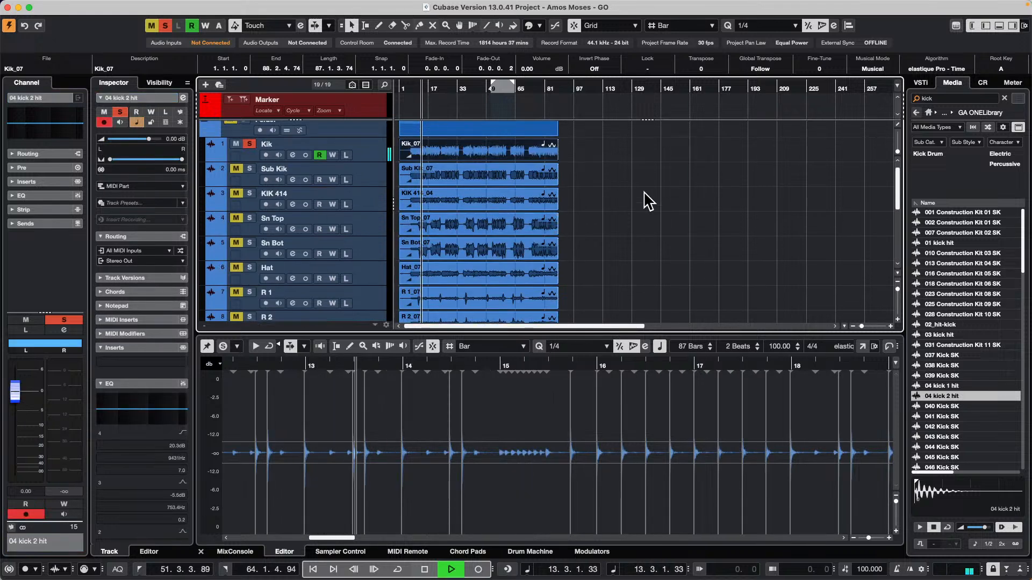
double_click(512, 158)
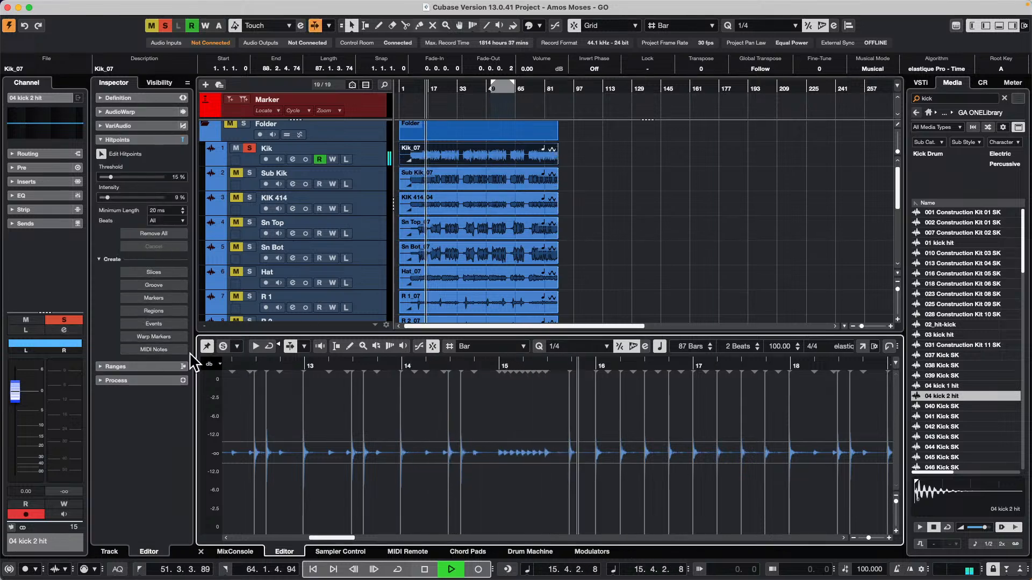
click(162, 348)
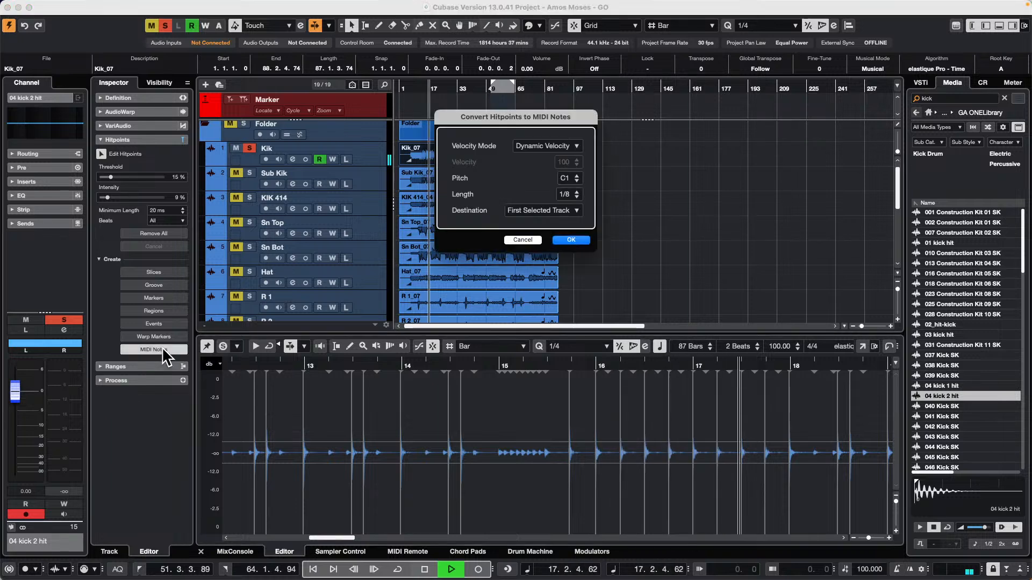
click(573, 176)
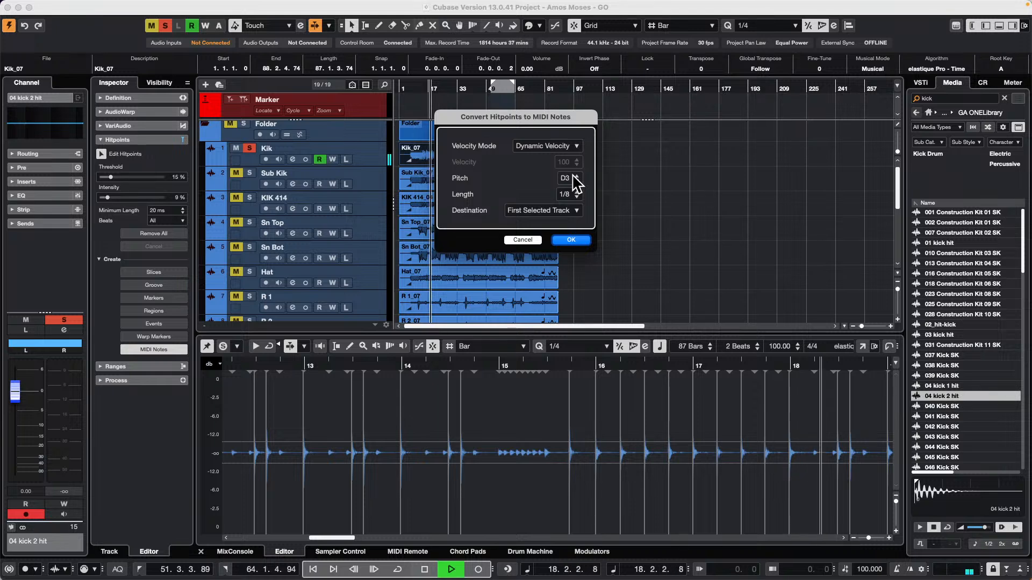
click(575, 181)
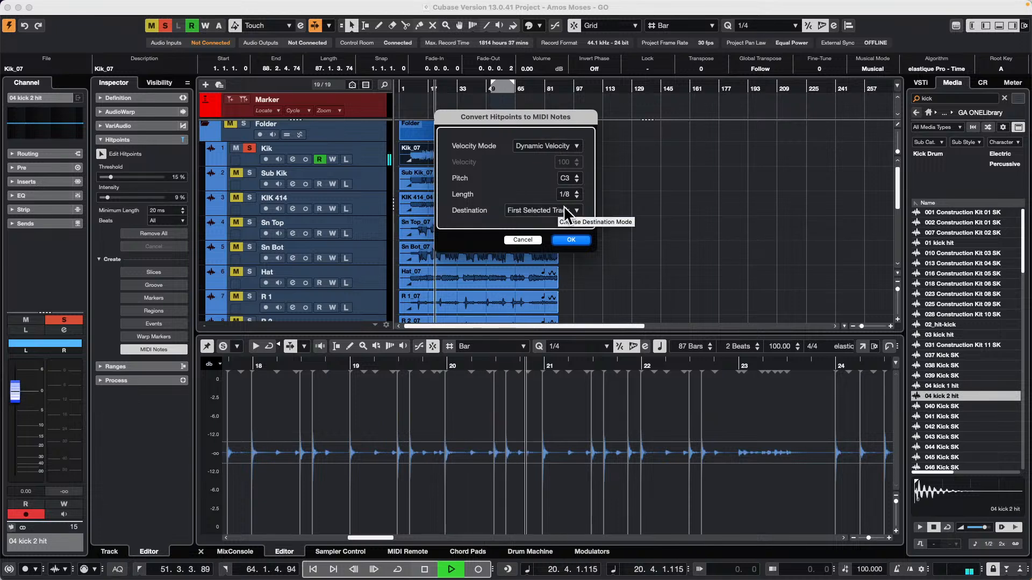
click(572, 240)
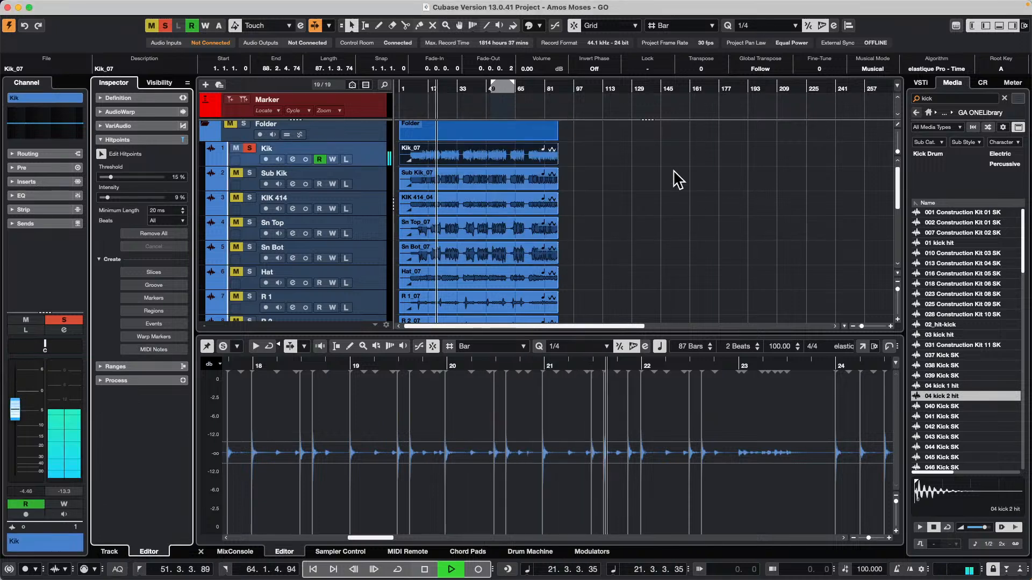
Deactivate all mute and solo states in the project.
scroll(684, 180, down, 6)
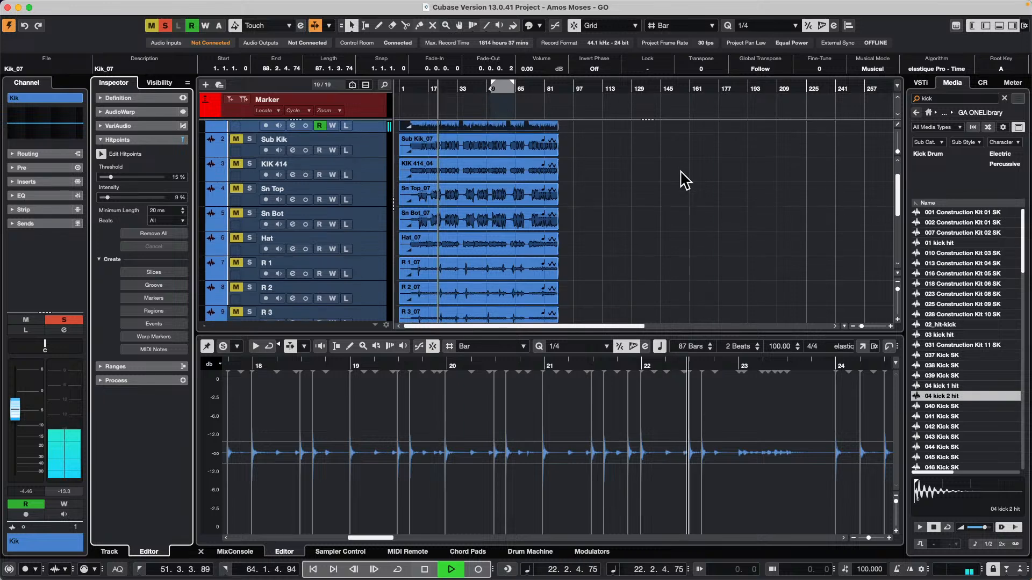
scroll(683, 180, up, 6)
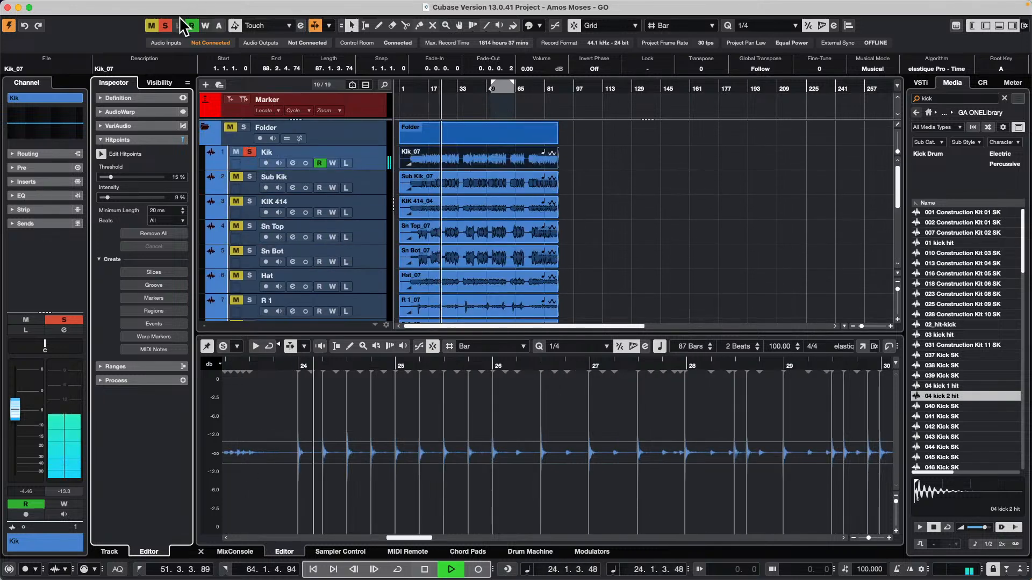
click(152, 25)
click(164, 25)
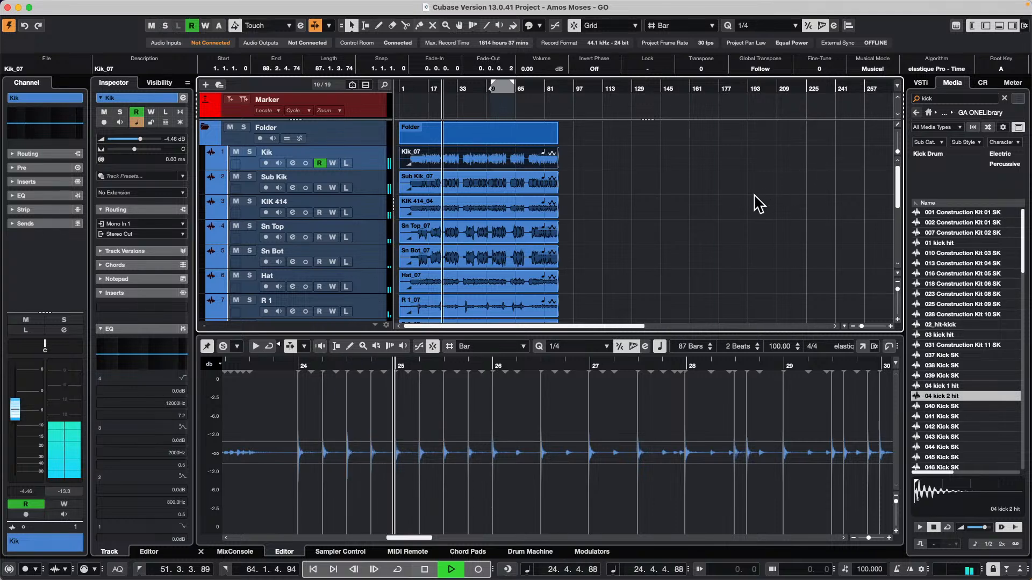
Solo the 04 kick 2 hit track to hear its converted MIDI part alone, then unsolo it.
scroll(750, 207, down, 6)
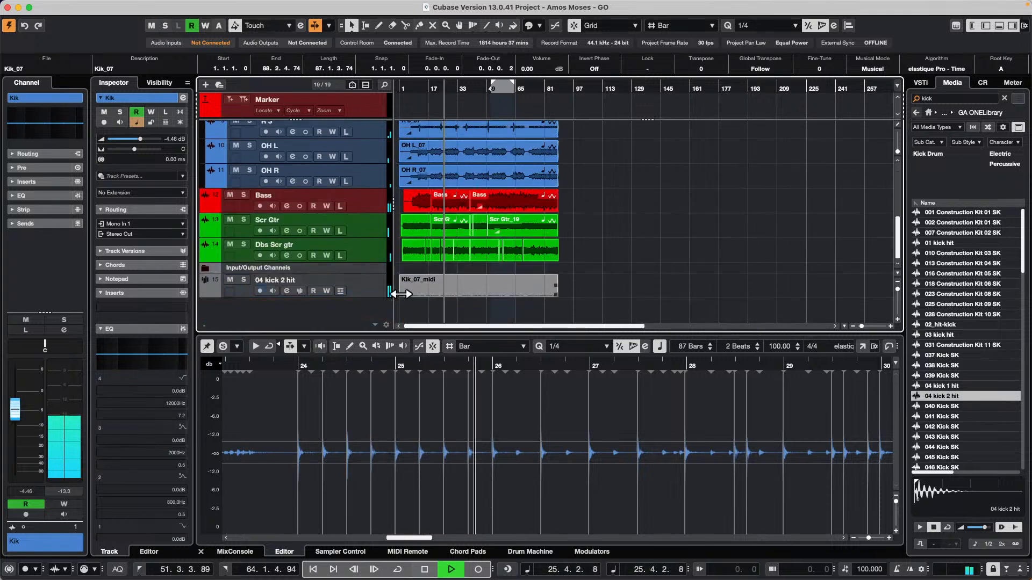
click(244, 279)
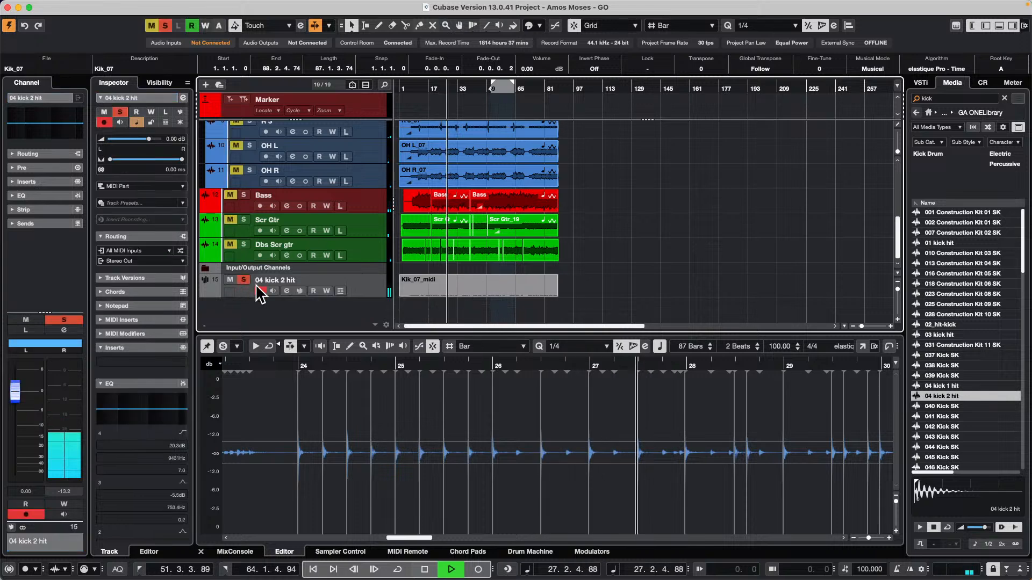
click(244, 279)
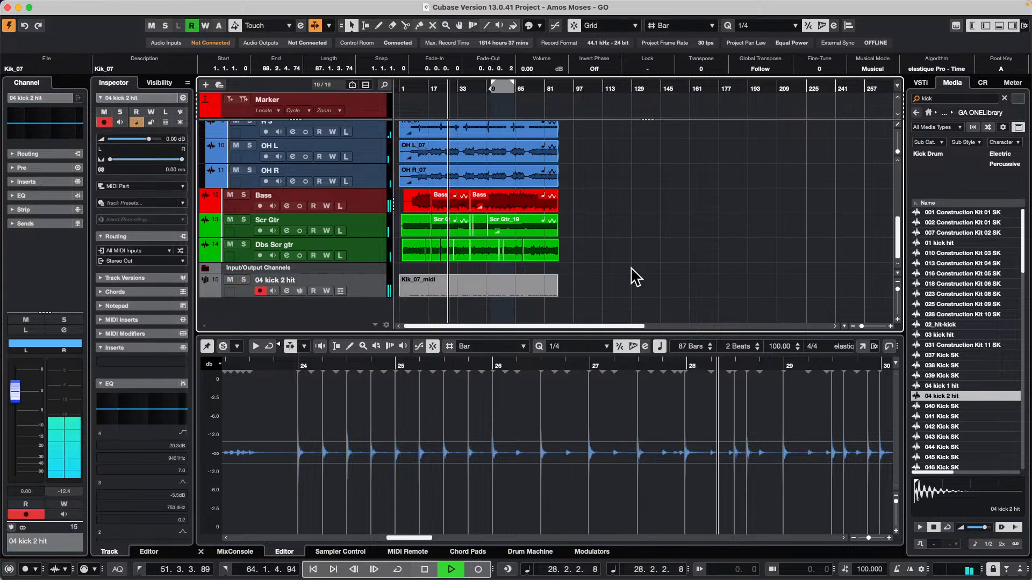
Open the Kik_07_midi part for editing, then show the Sampler Control of the 04 kick 2 hit track.
click(484, 293)
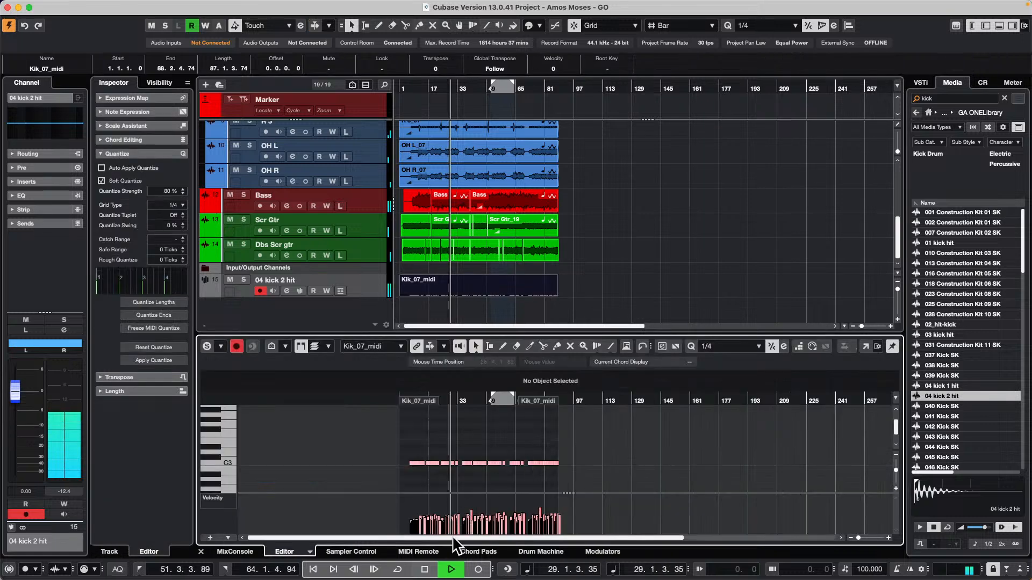
click(542, 552)
click(485, 553)
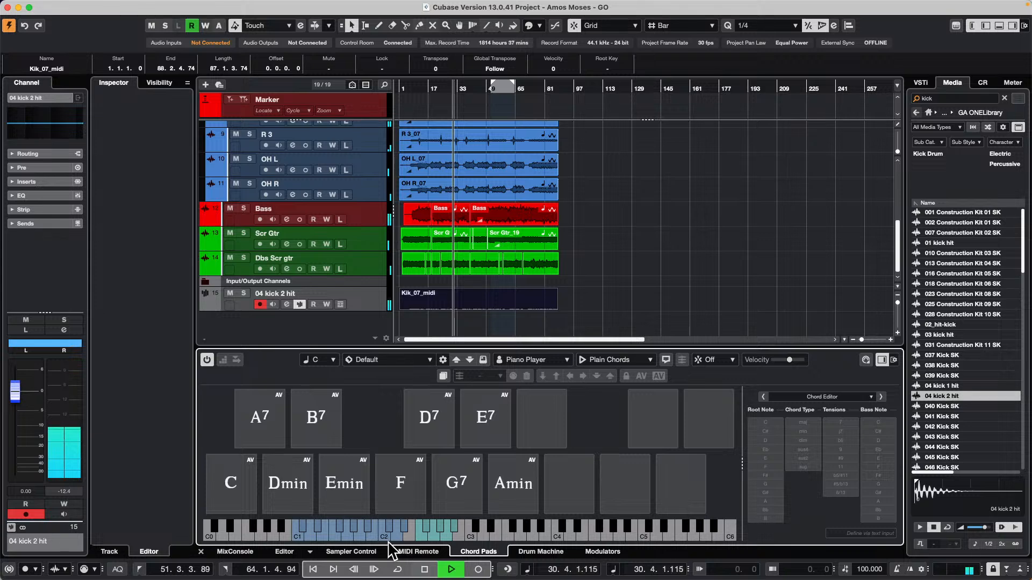
click(351, 552)
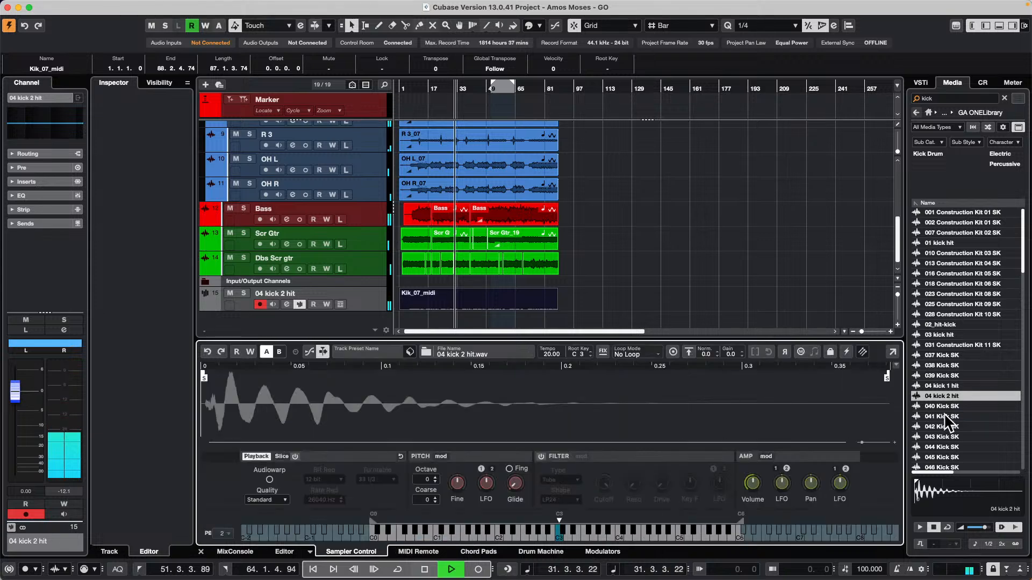
Try 041 Kick SK, 044 Kick SK and 18_hit-kick in turn as the Sampler Track's sample during playback.
drag(945, 416, 530, 403)
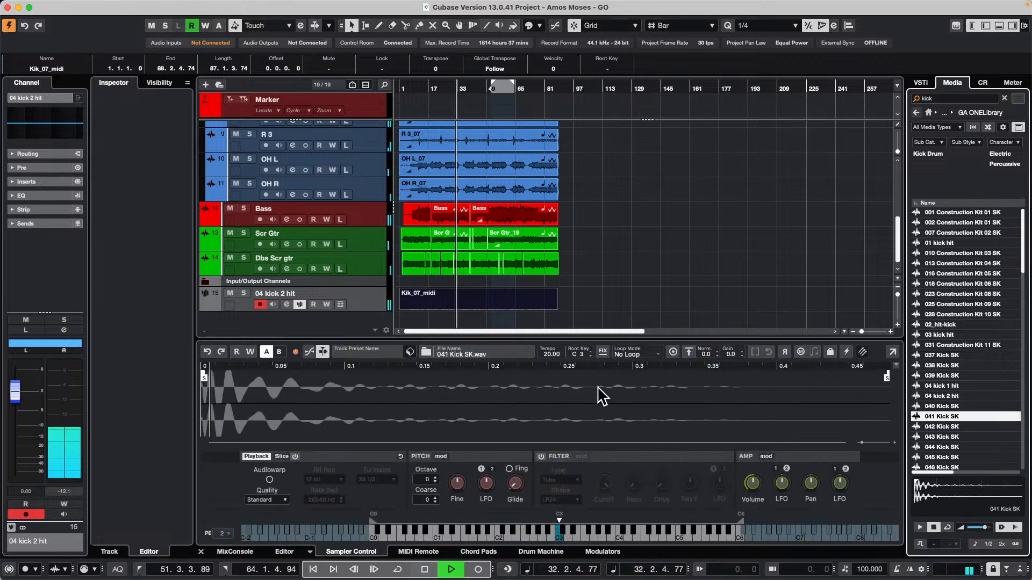
drag(941, 447, 545, 412)
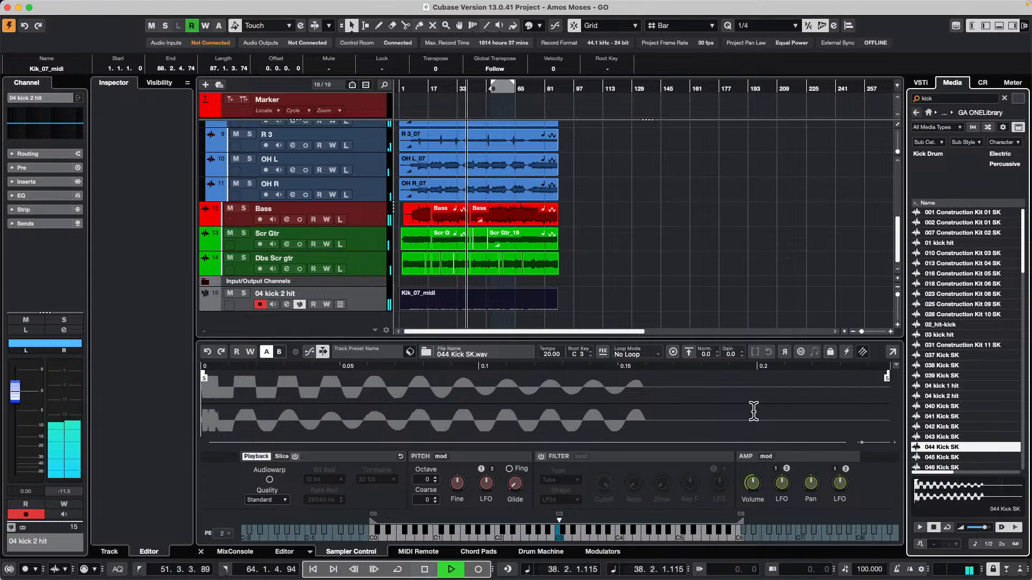
scroll(946, 433, down, 8)
drag(941, 431, 559, 418)
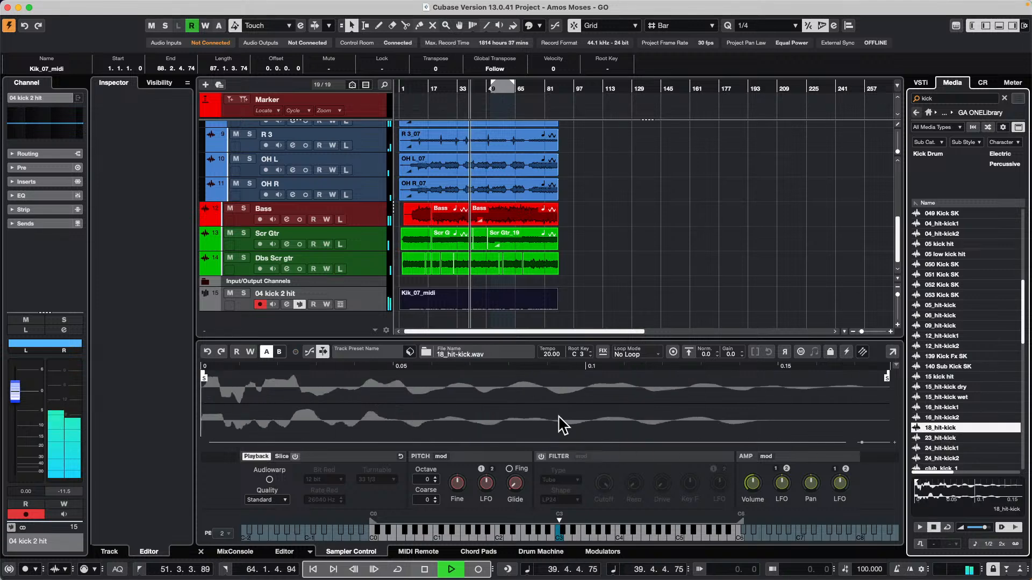
Mute the original Kik, Sub Kik and KIK 414 tracks.
scroll(274, 231, up, 5)
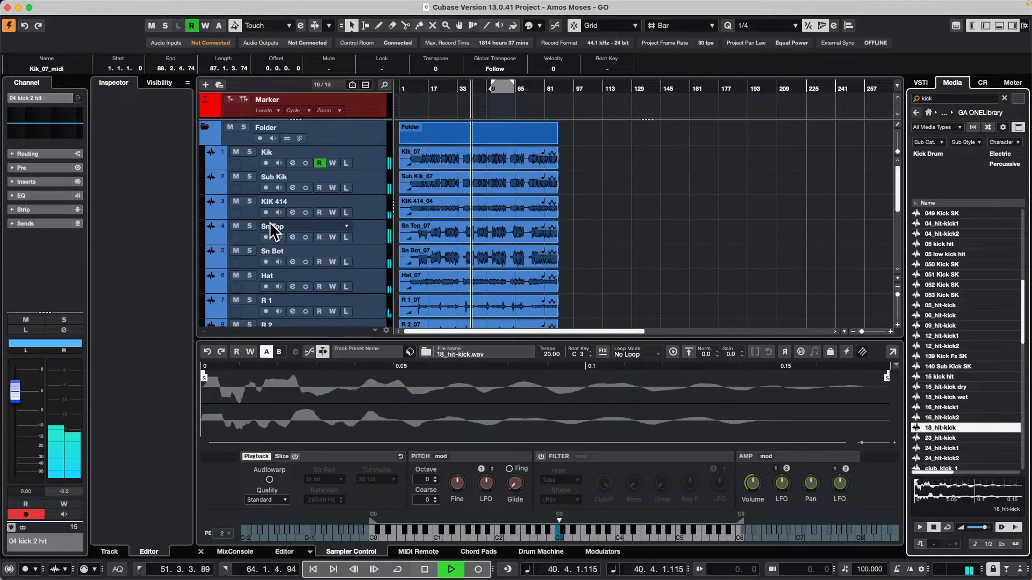
click(236, 151)
click(235, 176)
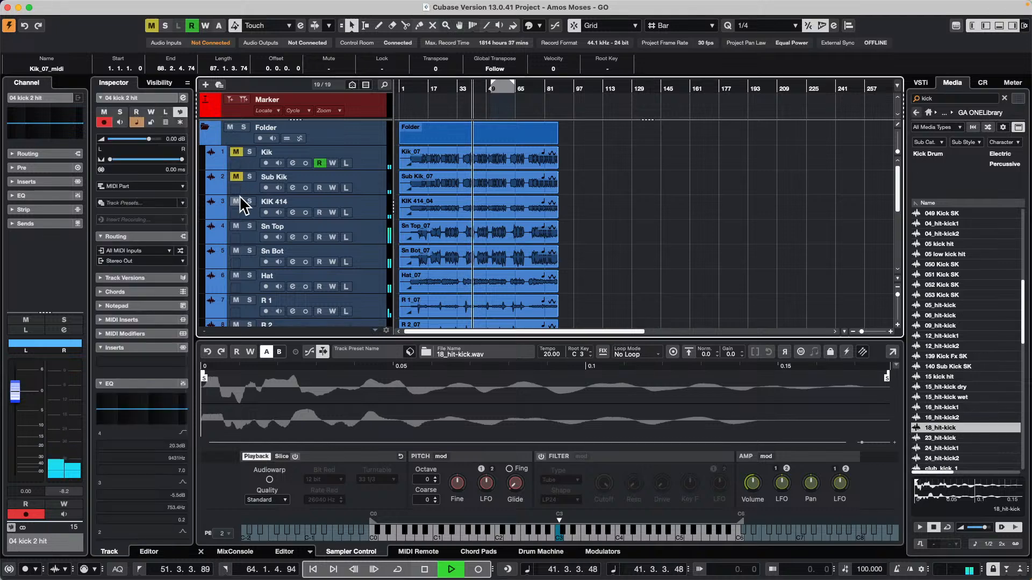
click(236, 201)
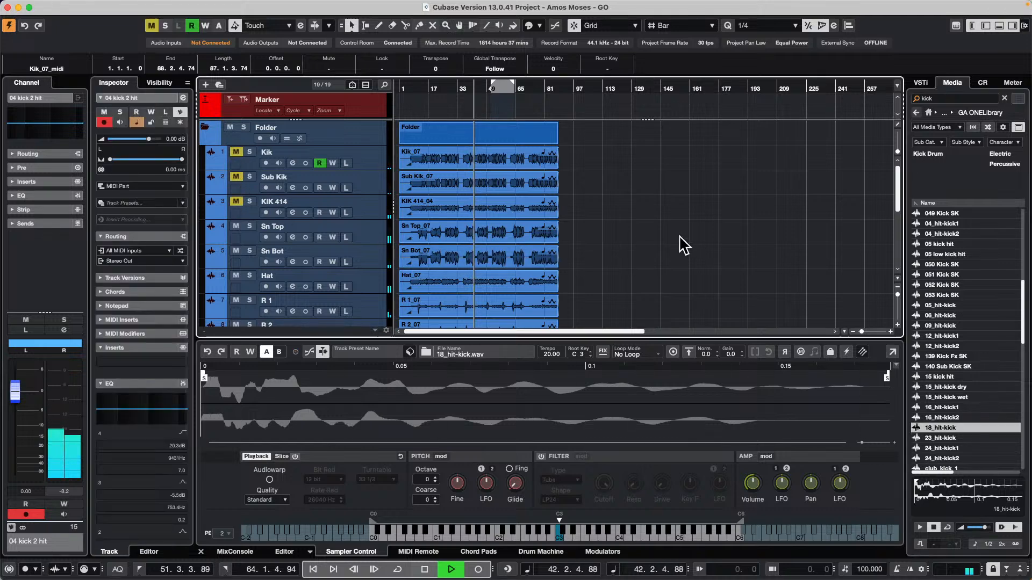
Replace the Sampler Track's sample with club_kick_4 and finally with rb3_Bd. 01 during playback, and stop playback.
scroll(979, 422, down, 3)
drag(956, 400, 668, 390)
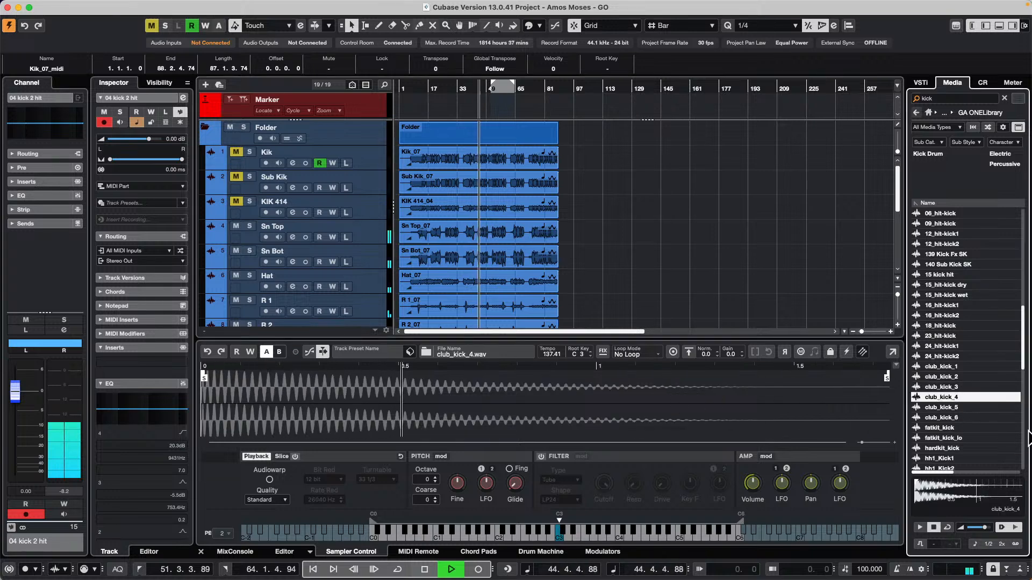
scroll(962, 428, down, 10)
drag(946, 397, 653, 414)
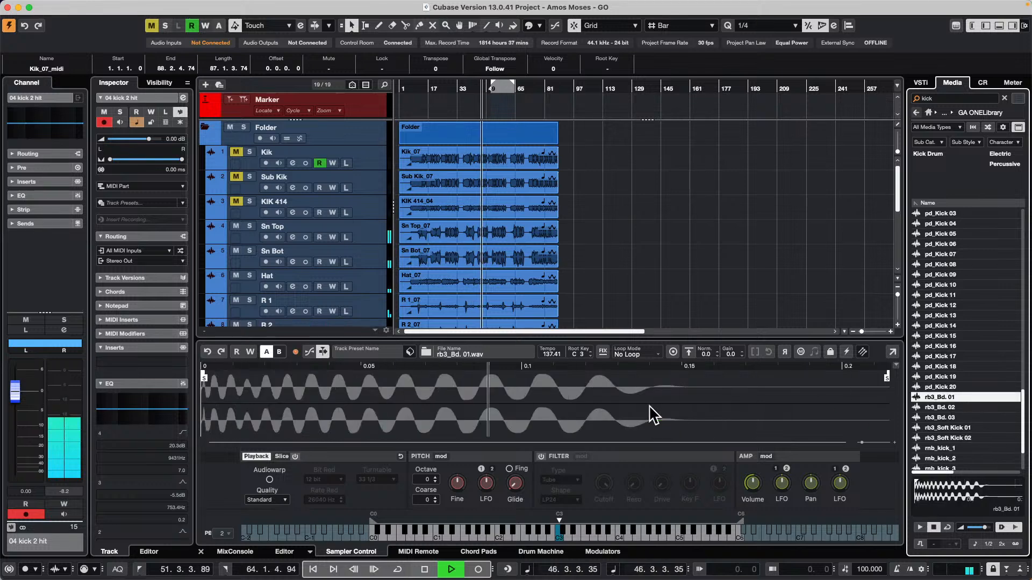
key(space)
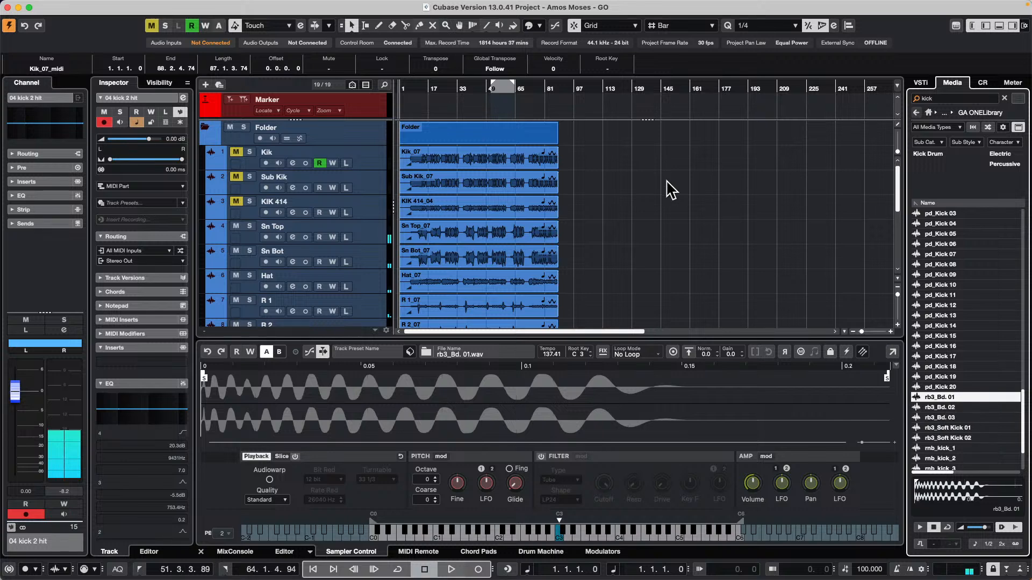
Place the rb3_Bd. 01 sample as an audio event at bar 128 on the R 2 track.
drag(930, 402, 631, 299)
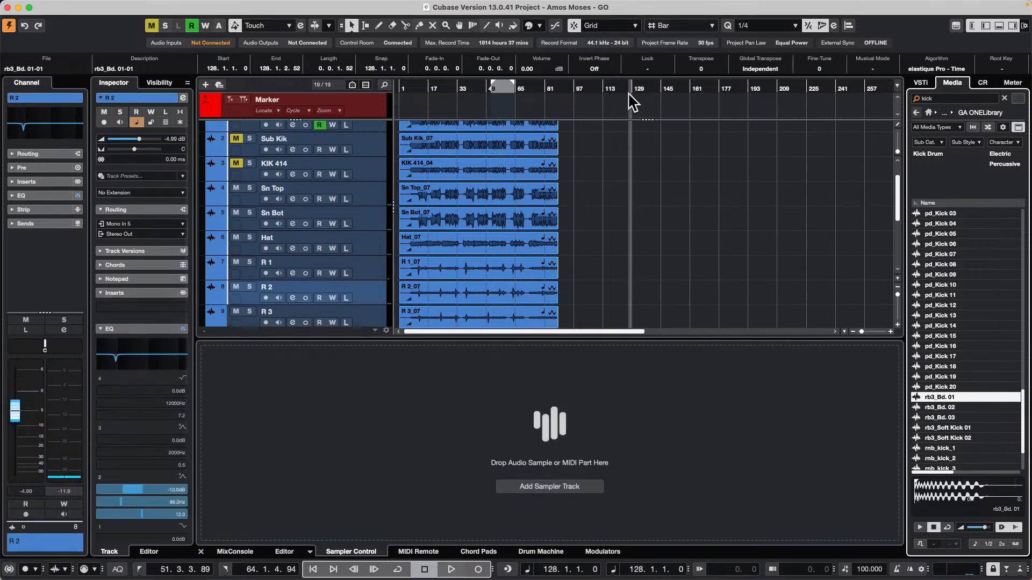
drag(630, 85, 640, 141)
scroll(640, 140, down, 2)
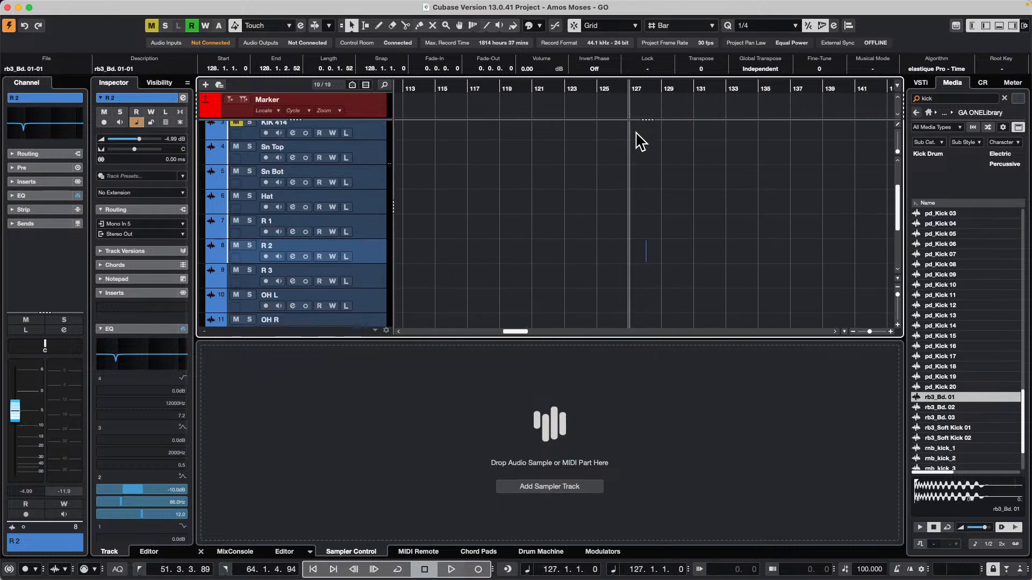
scroll(639, 141, down, 2)
drag(645, 91, 695, 217)
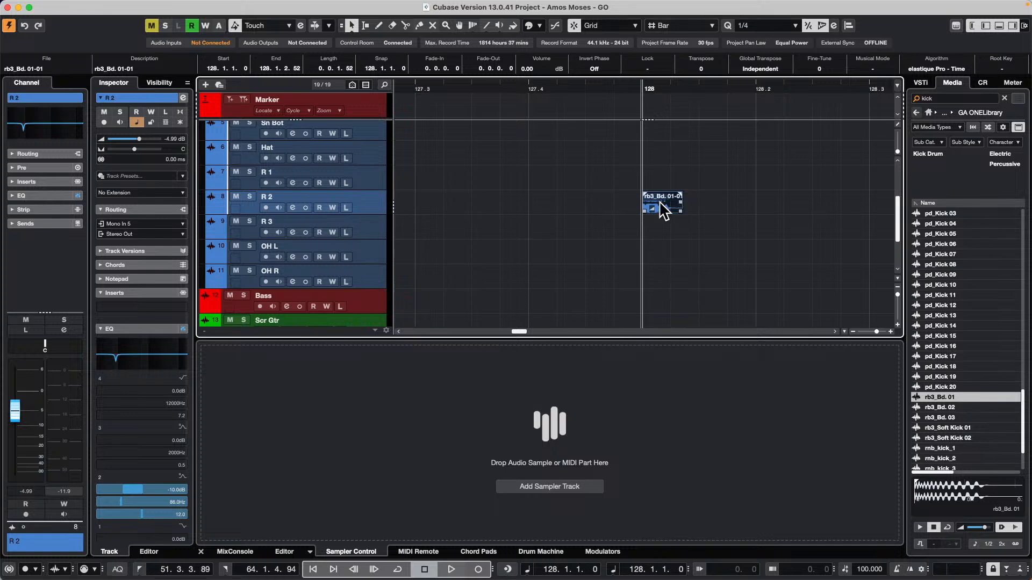
Set the snap grid to Beat and copy the R 2 kick event to beats 2, 3 and 4 of bar 128.
drag(662, 206, 847, 171)
click(701, 25)
click(699, 25)
click(699, 26)
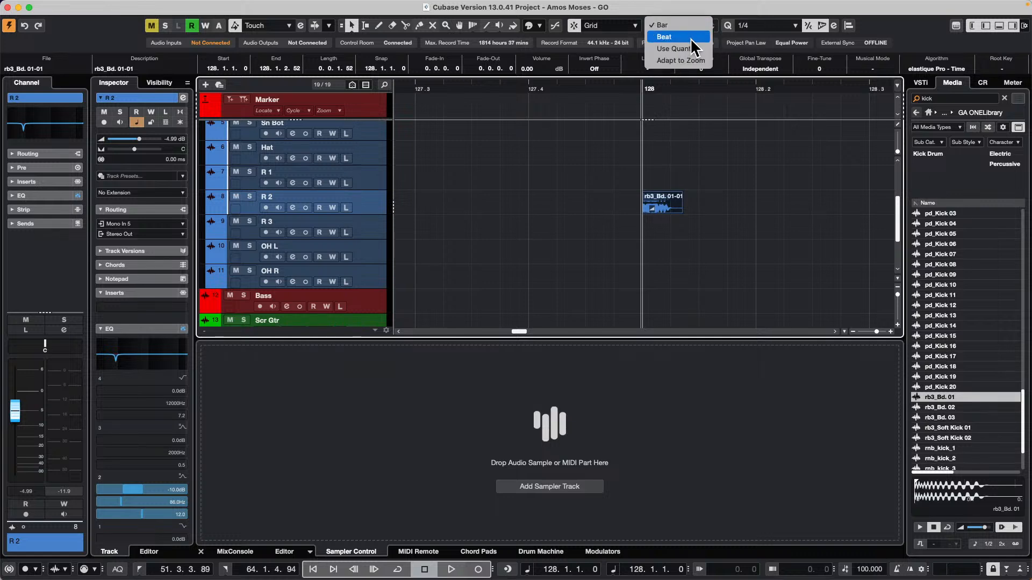
click(690, 37)
drag(665, 207, 759, 206)
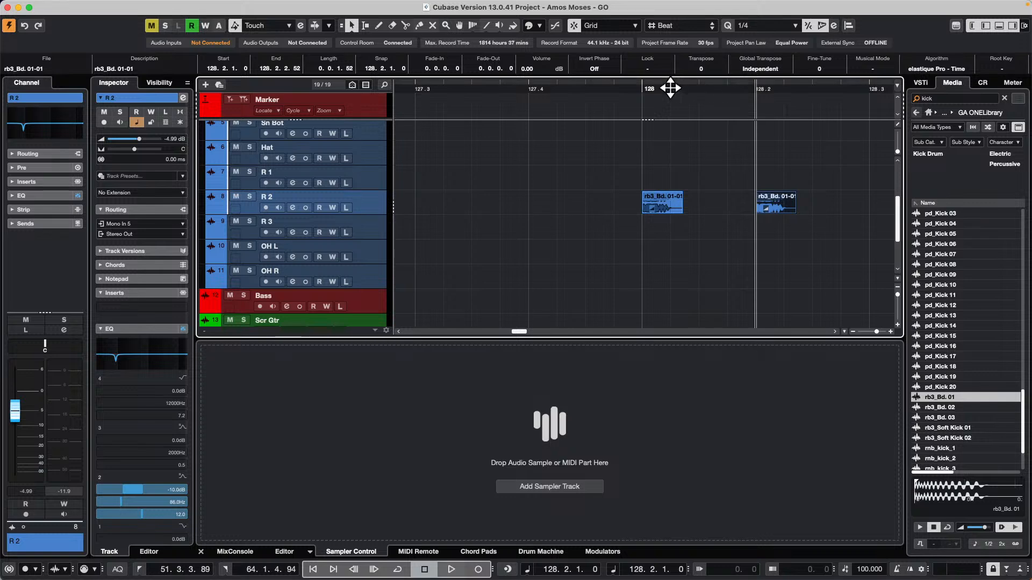
drag(668, 86, 667, 78)
drag(715, 215, 799, 217)
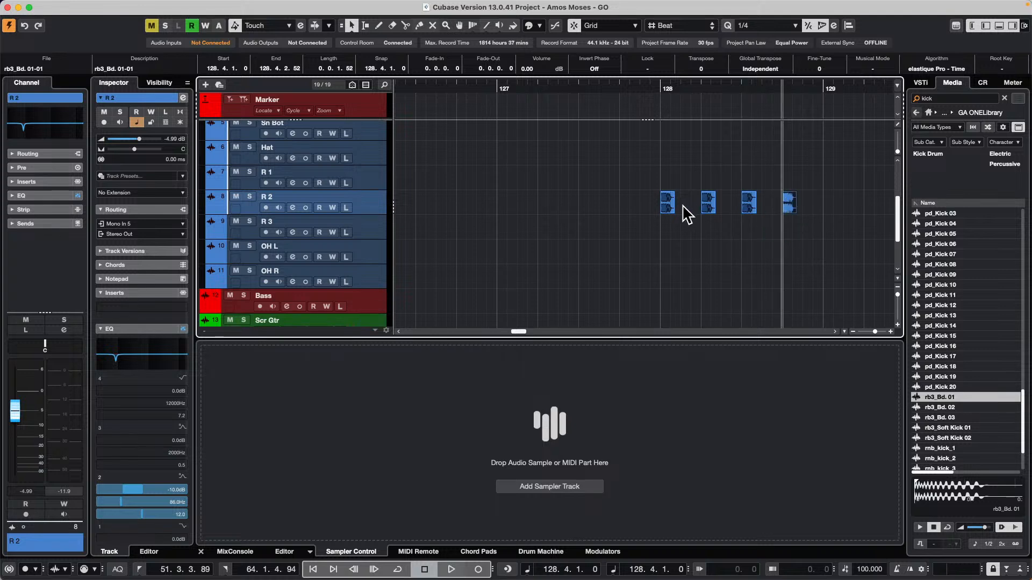
Range-select bar 128 on the R 2 track and duplicate its four kicks repeatedly up to bar 140.
right_click(661, 211)
click(671, 208)
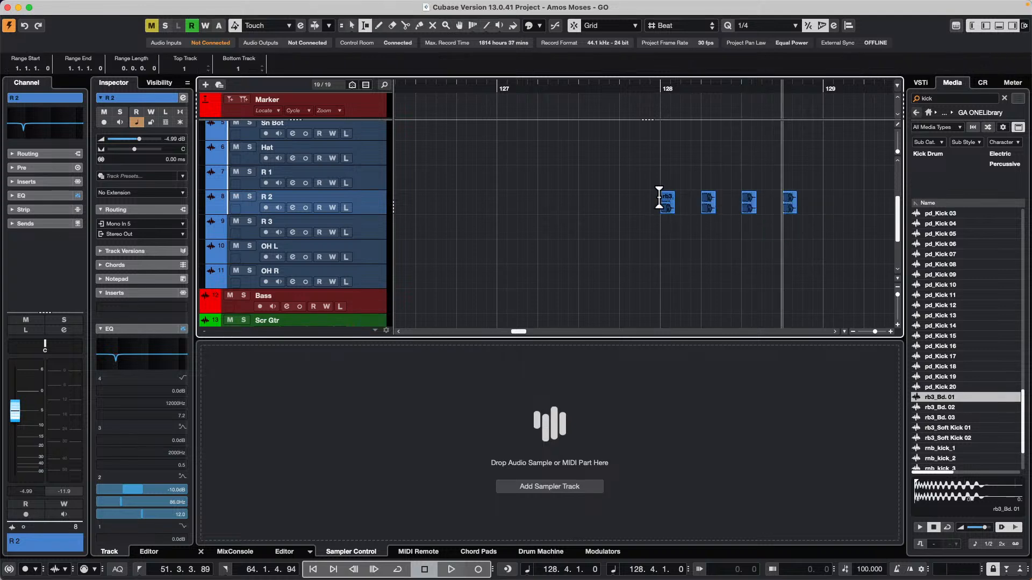
drag(662, 200, 822, 207)
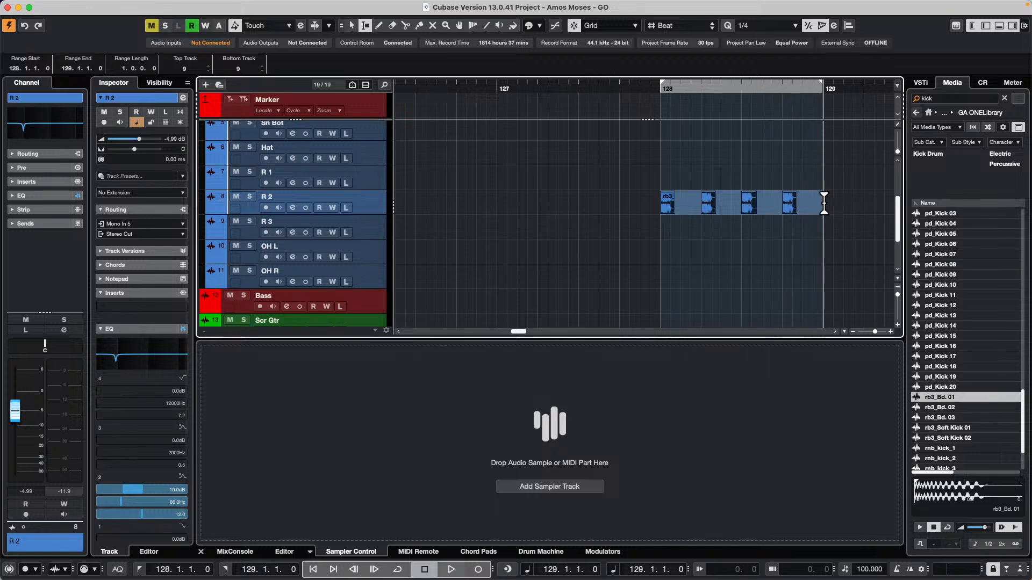
key(super+d)
key(super+d)
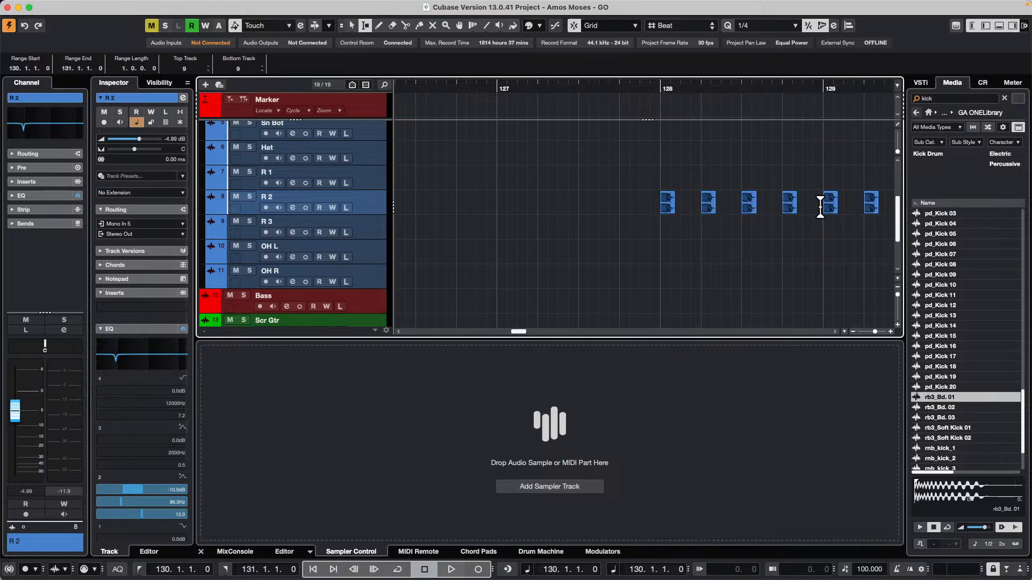
drag(618, 87, 615, 113)
key(super+d)
key(super+d)
key(super+d)
key(super+d)
key(super+d)
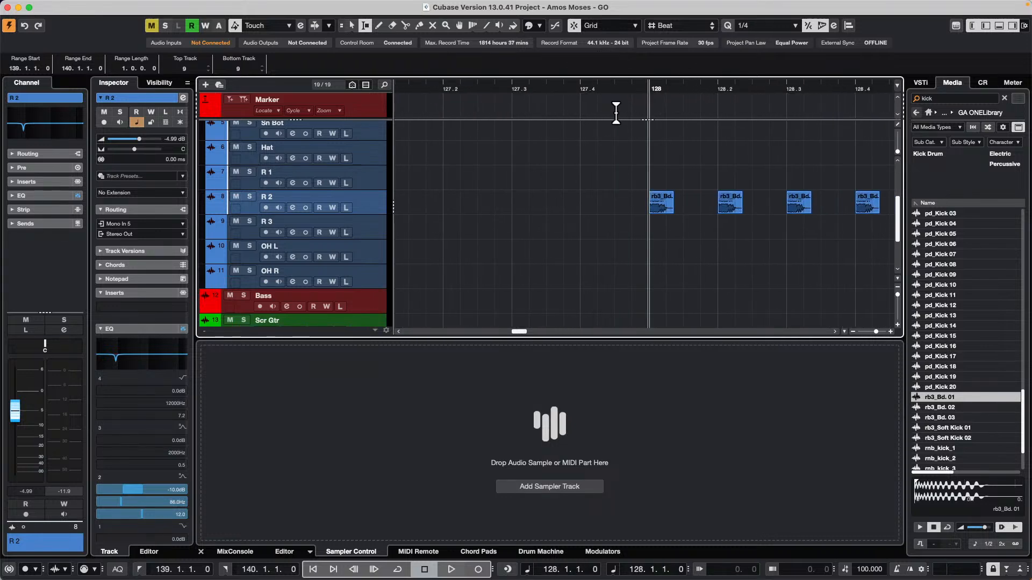
Play the repeated kicks on R 2 and replace the sample in all of their events with pd_Kick 18.
key(space)
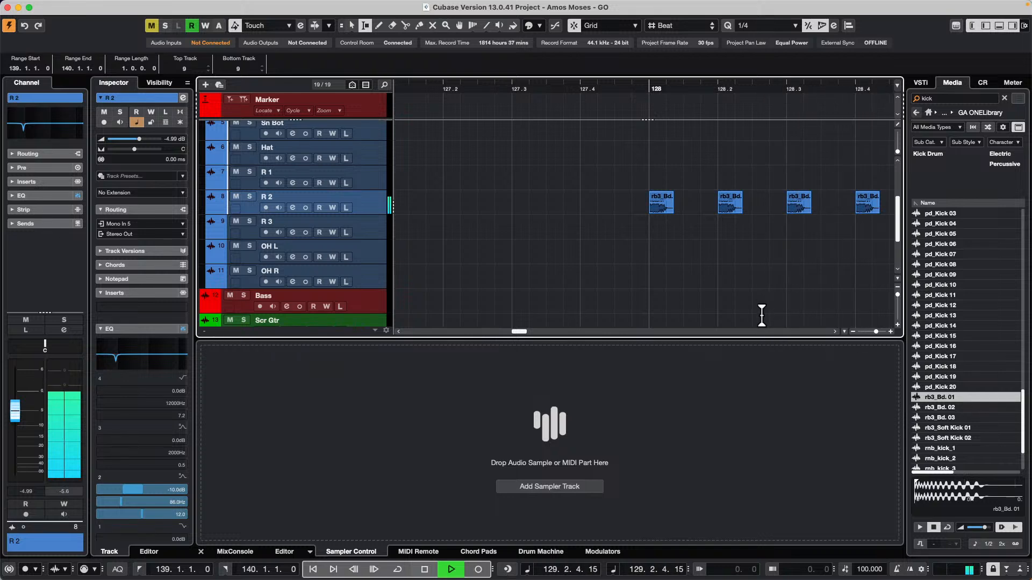
key(g)
key(g)
key(g)
key(g)
key(g)
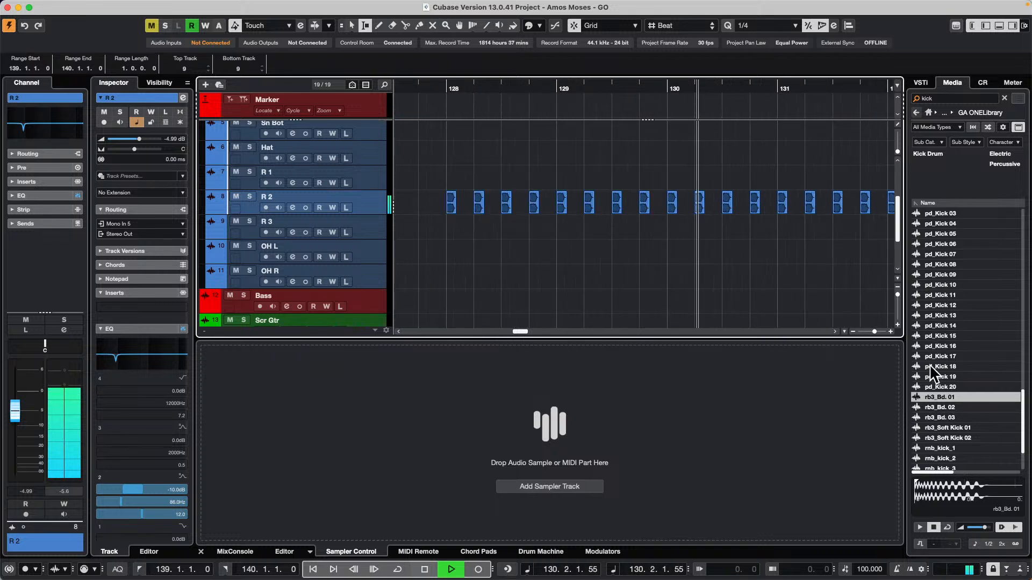
mouse_move(936, 366)
mouse_down()
mouse_move(591, 233)
mouse_move(560, 205)
mouse_up()
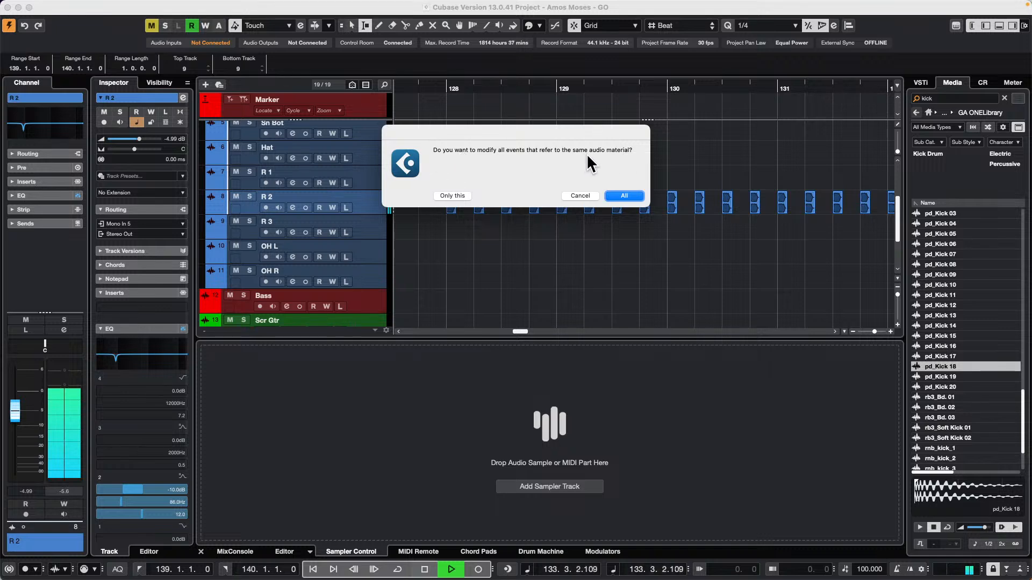
click(623, 197)
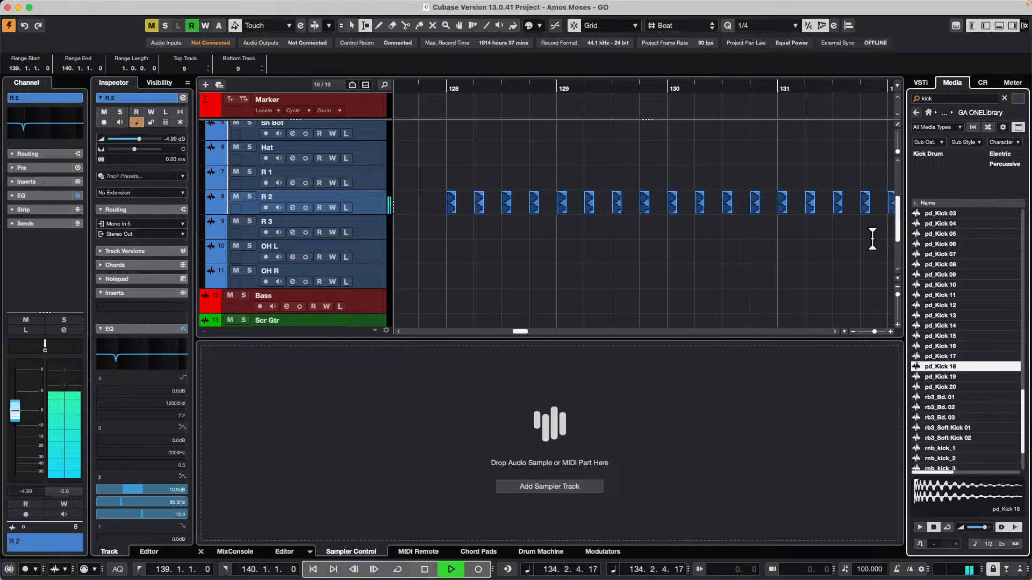
Replay from just before bar 128 and replace the sample in all R 2 kick events with pd_Kick 15.
click(419, 89)
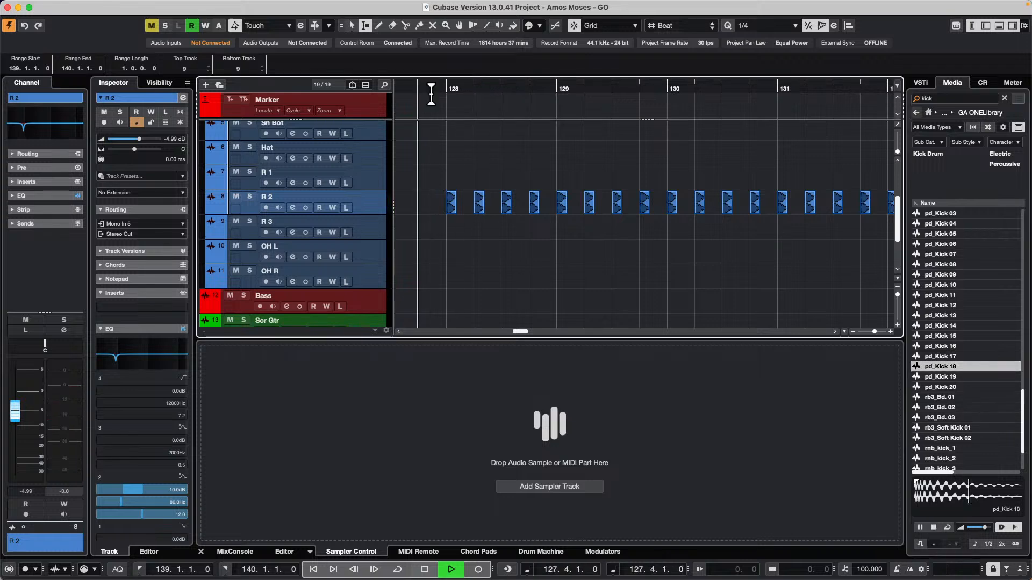
click(949, 337)
mouse_move(949, 337)
mouse_down()
mouse_move(684, 261)
mouse_move(656, 221)
mouse_move(661, 210)
mouse_up()
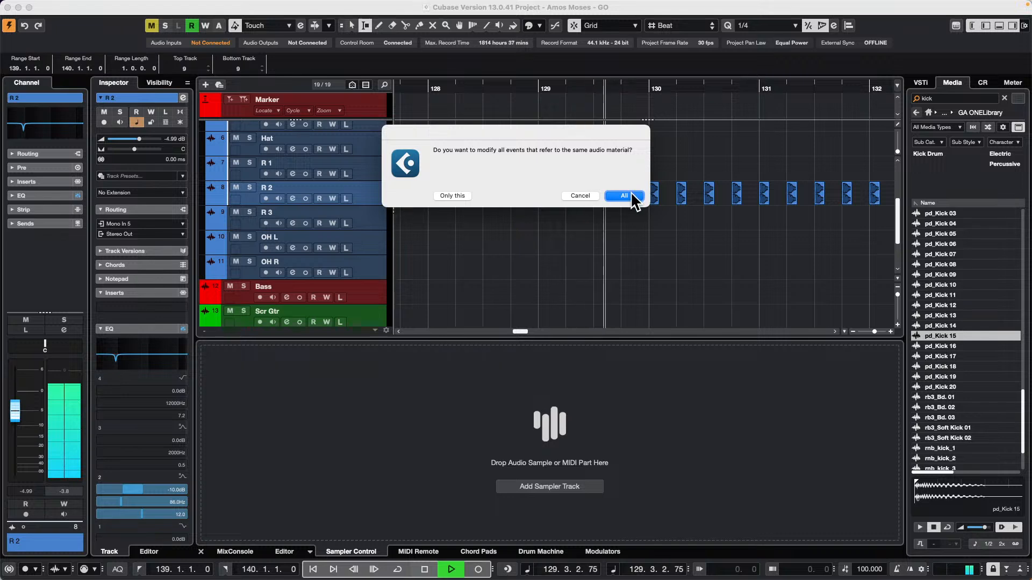
click(624, 196)
Replace the sample in all R 2 kick events with pd_Kick 08, listen to it and stop playback.
click(943, 263)
drag(943, 264, 626, 199)
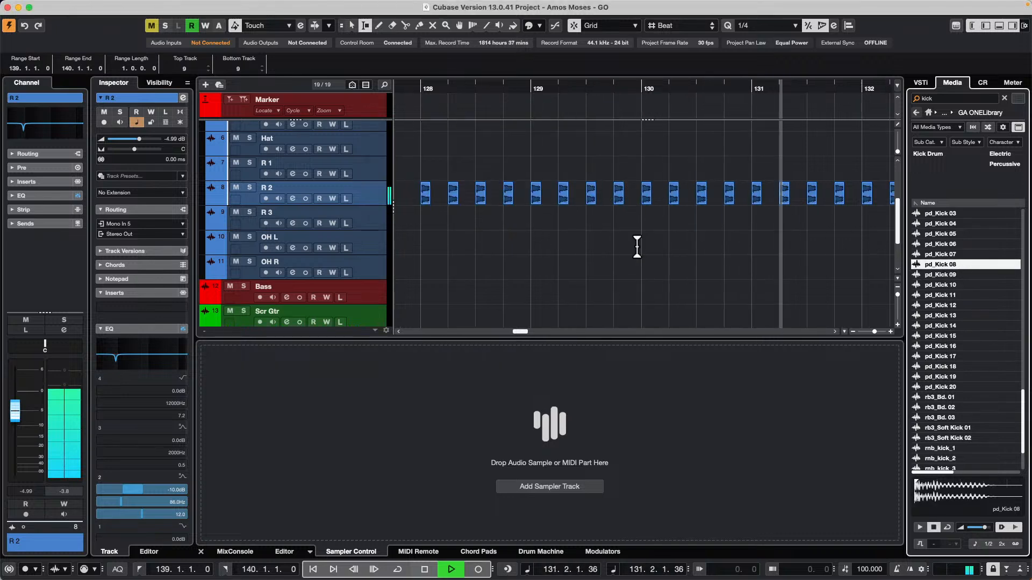
drag(940, 264, 608, 194)
click(623, 196)
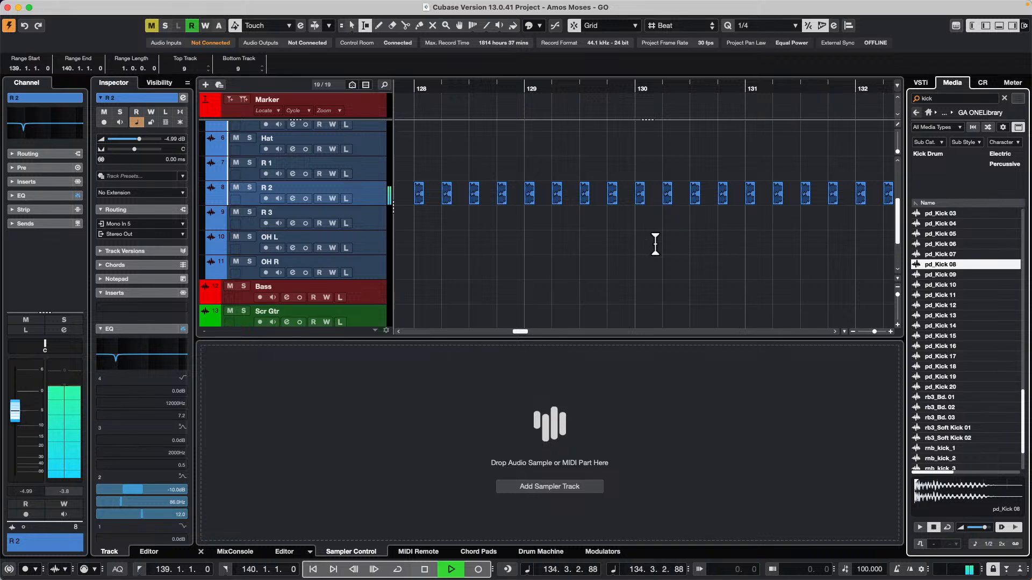
key(space)
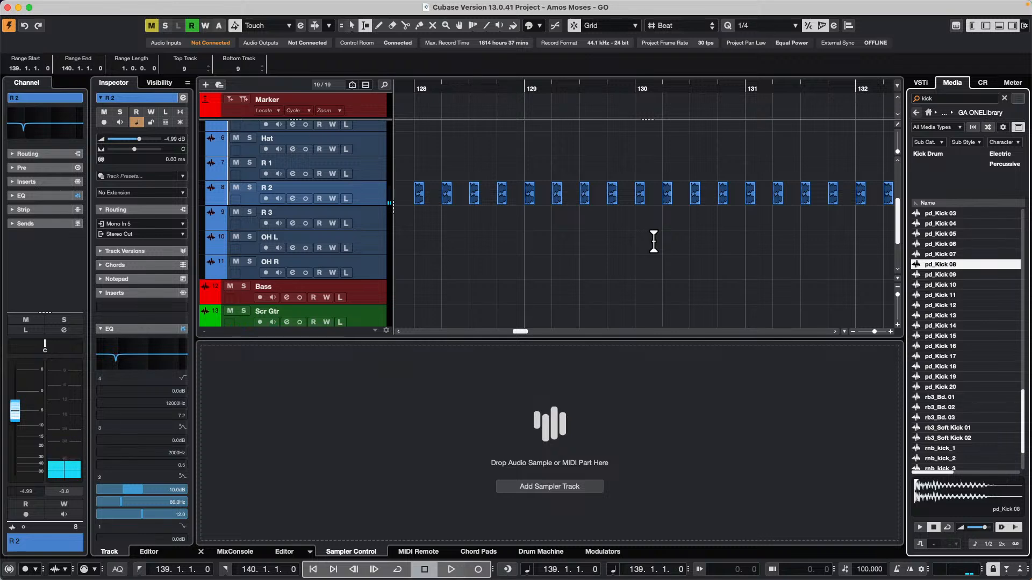
Show the Drum Machine and add a drum track with the event type MIDI Part.
drag(551, 94, 403, 51)
click(553, 555)
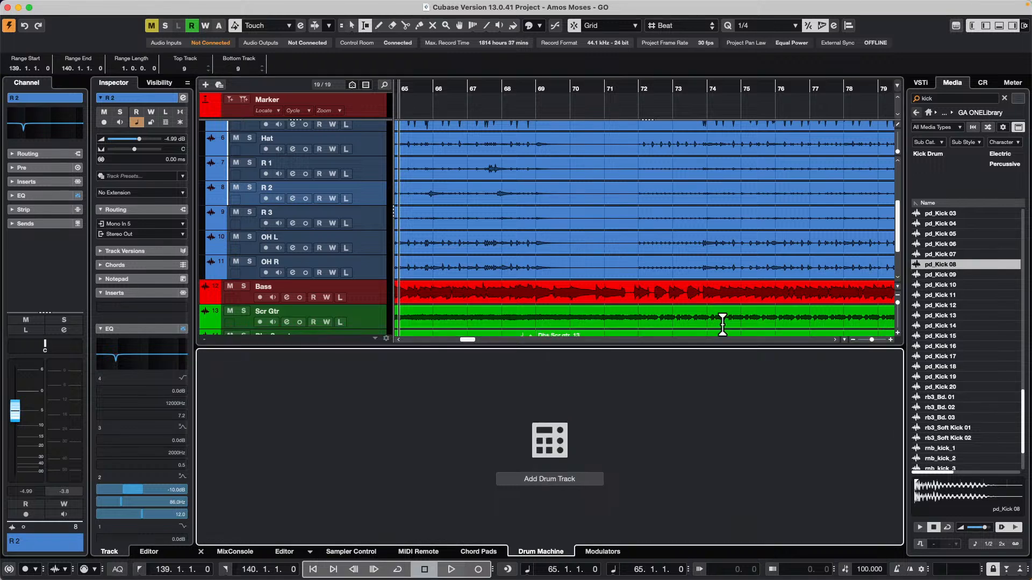
scroll(424, 166, up, 2)
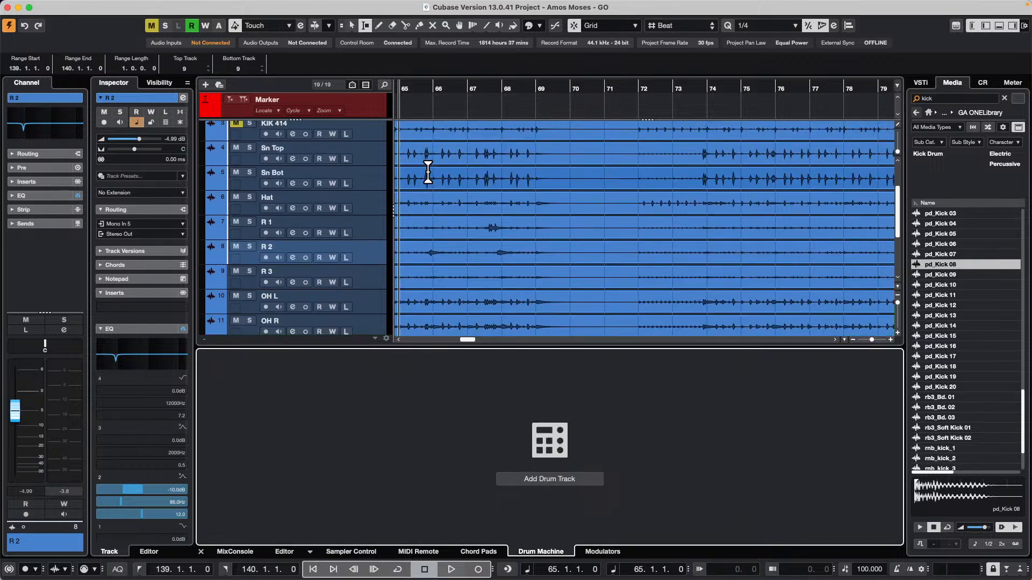
click(571, 480)
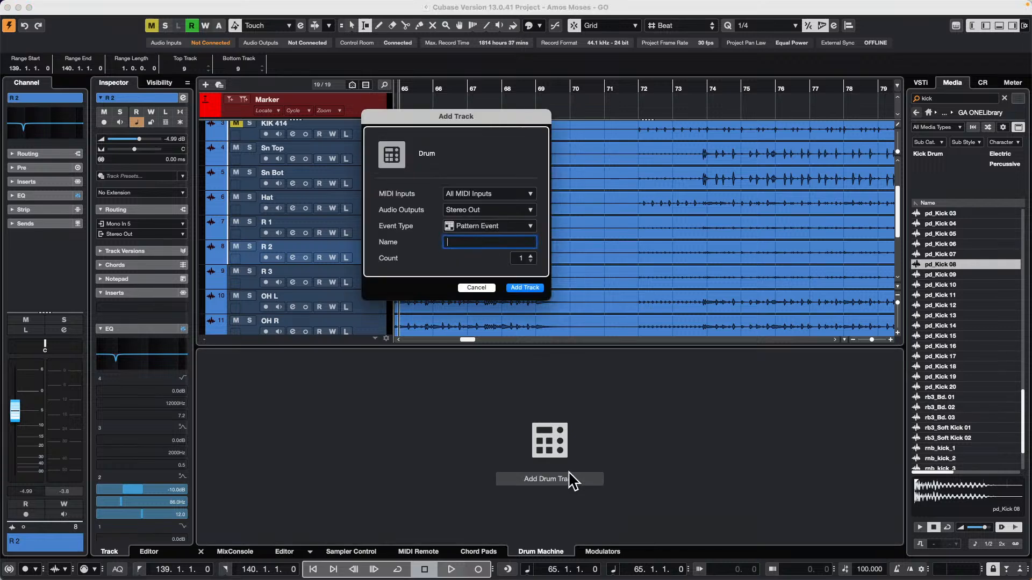
click(530, 228)
click(470, 225)
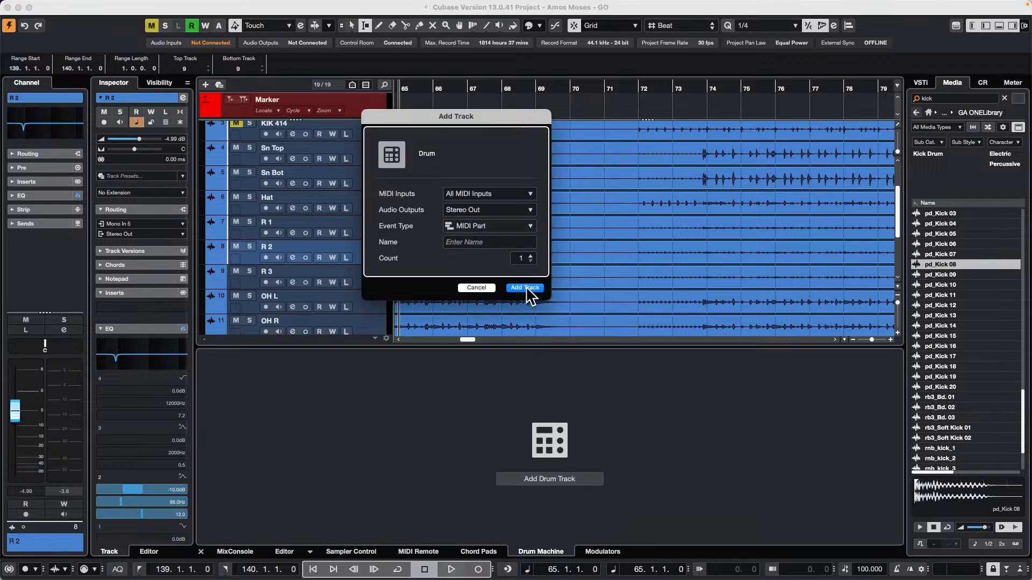
click(526, 288)
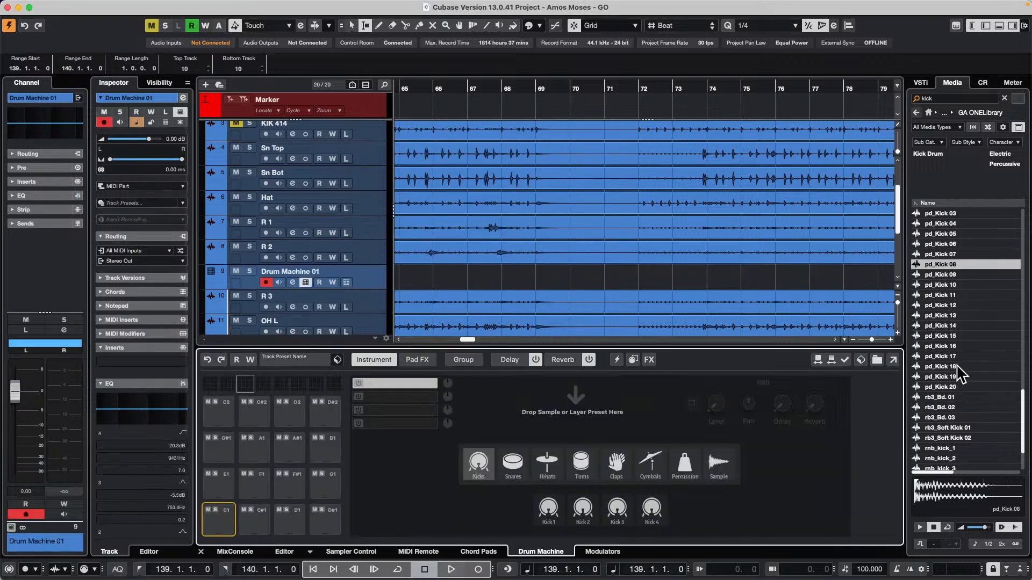
Load the pd_Kick 13 sample onto pad C1 of the new Drum Machine track.
click(937, 315)
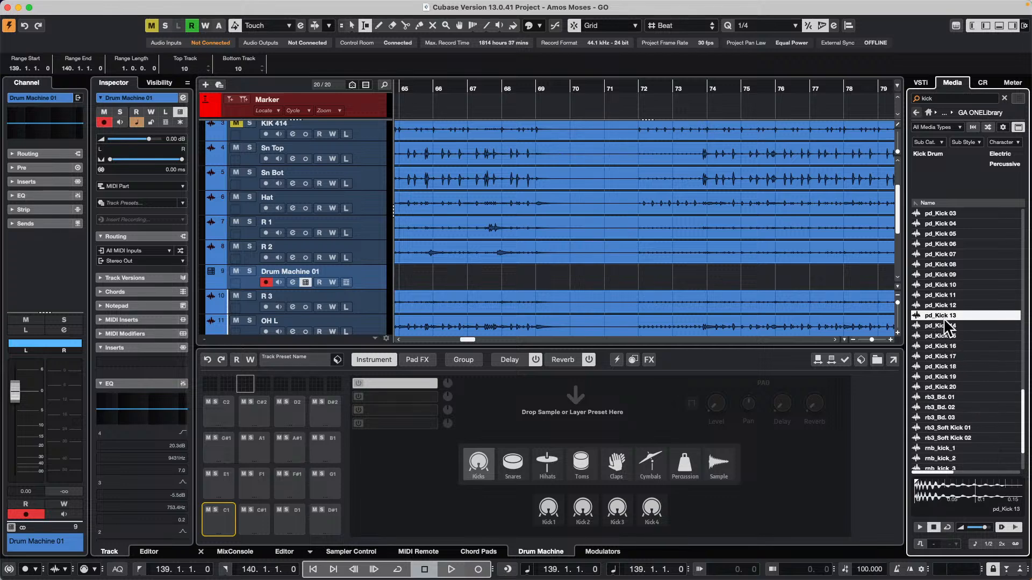
drag(943, 318, 222, 521)
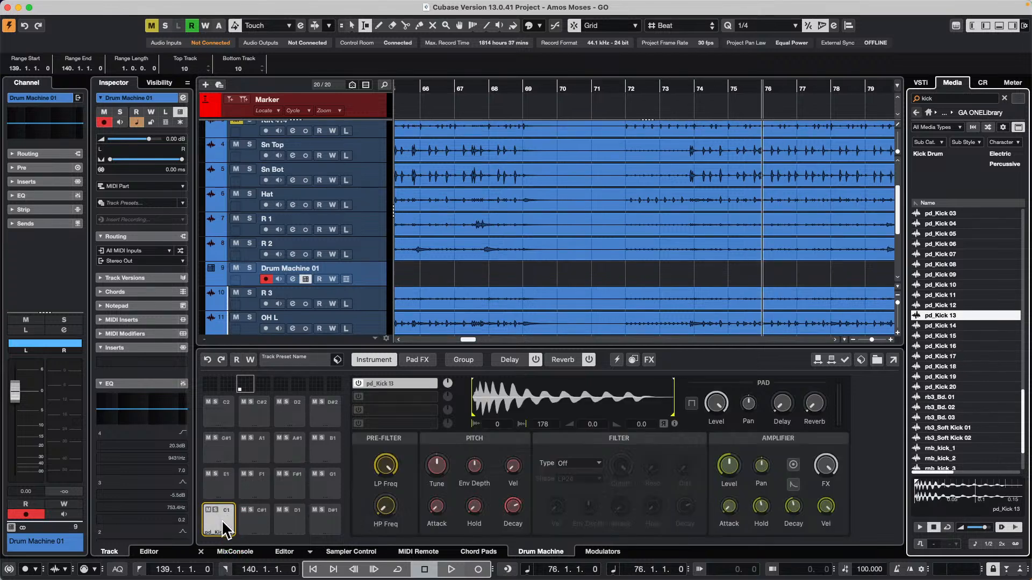
Open the Kik event in the Sample Editor and convert its hitpoints to MIDI notes with dynamic velocity and the first selected track as destination.
scroll(486, 145, up, 3)
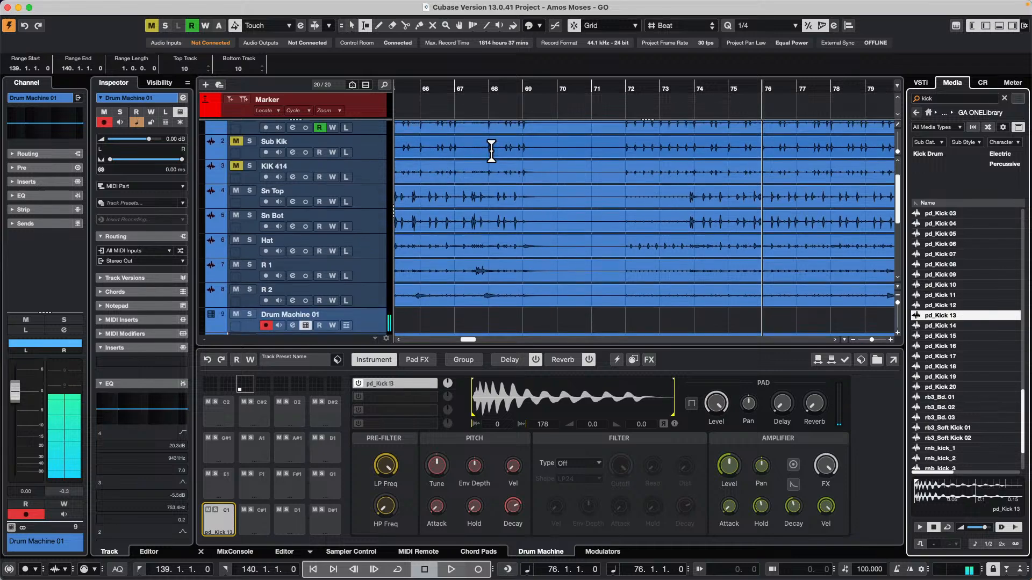
right_click(483, 172)
click(483, 173)
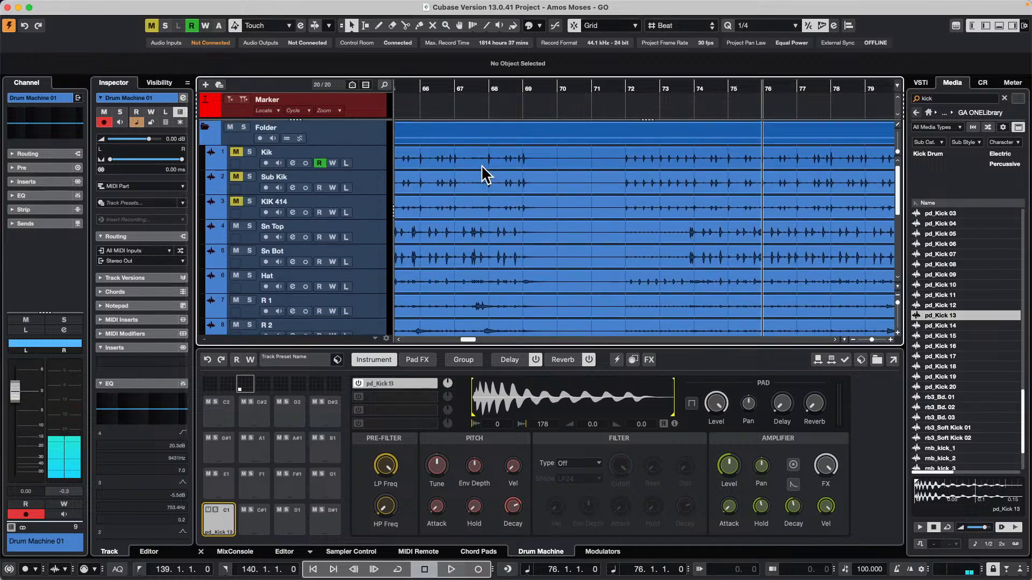
double_click(487, 171)
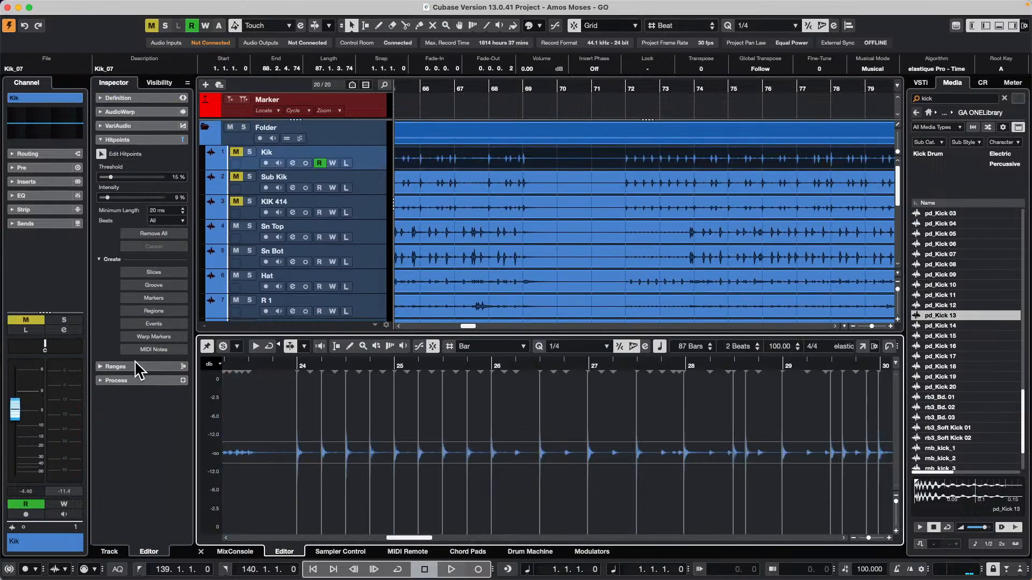
click(100, 259)
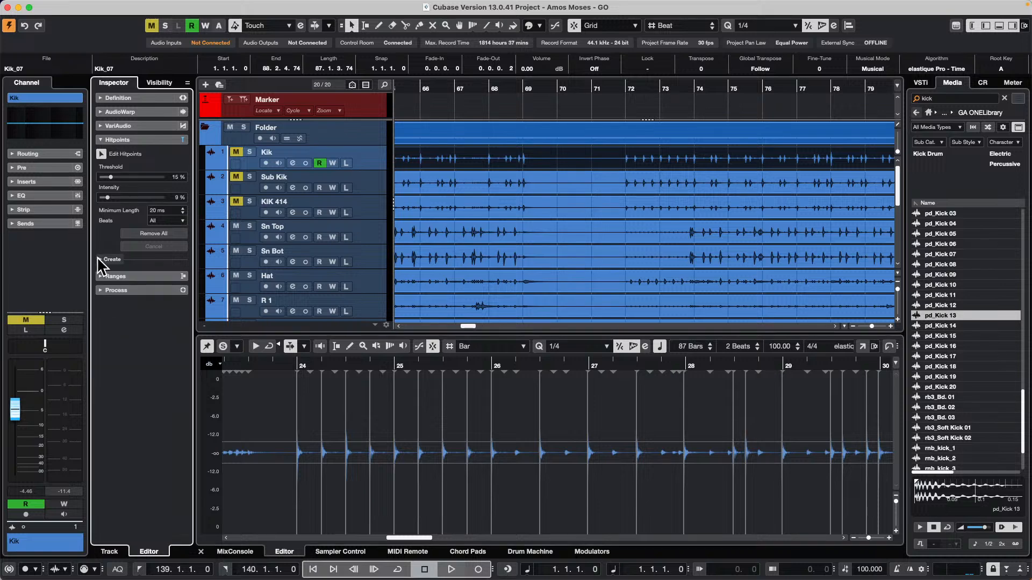
click(100, 259)
click(156, 350)
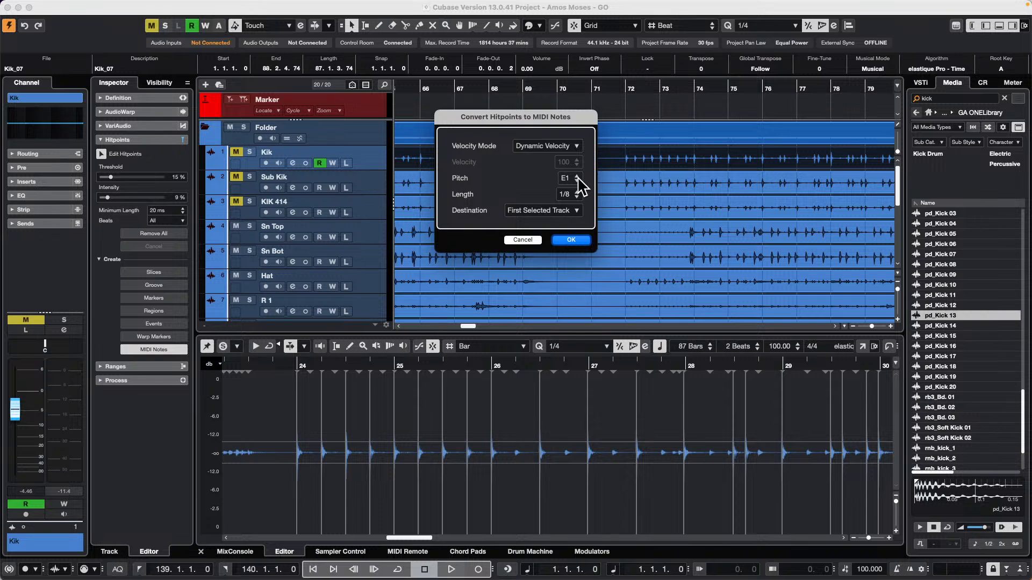
click(582, 240)
Start playback from around bar 66 and unmute the Kik, Sub Kik and KIK 414 tracks.
key(space)
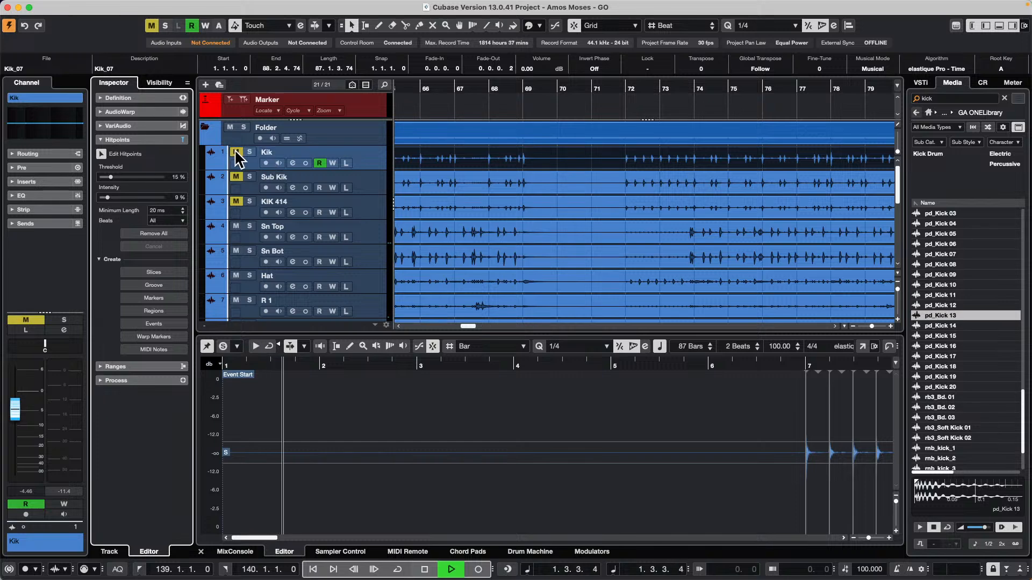
click(436, 88)
click(235, 151)
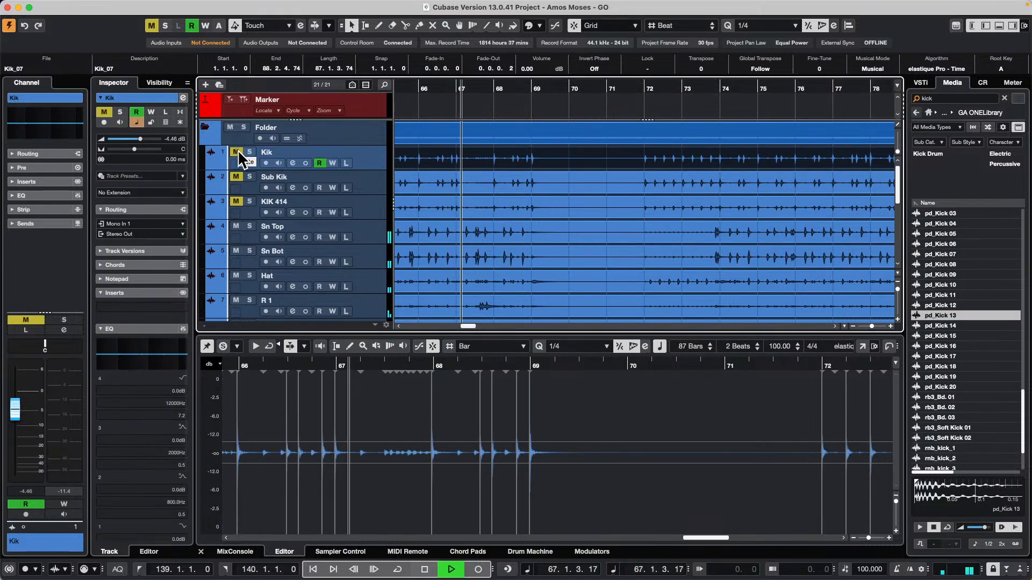
click(235, 177)
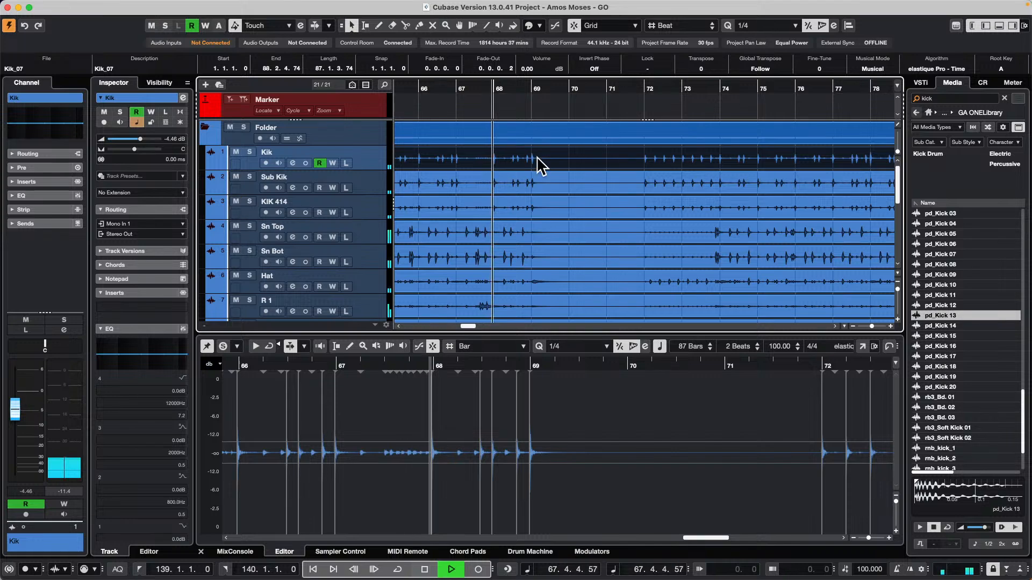
Stop playback and show the Drum Machine 01 track's pads in the Drum Machine.
scroll(533, 155, down, 6)
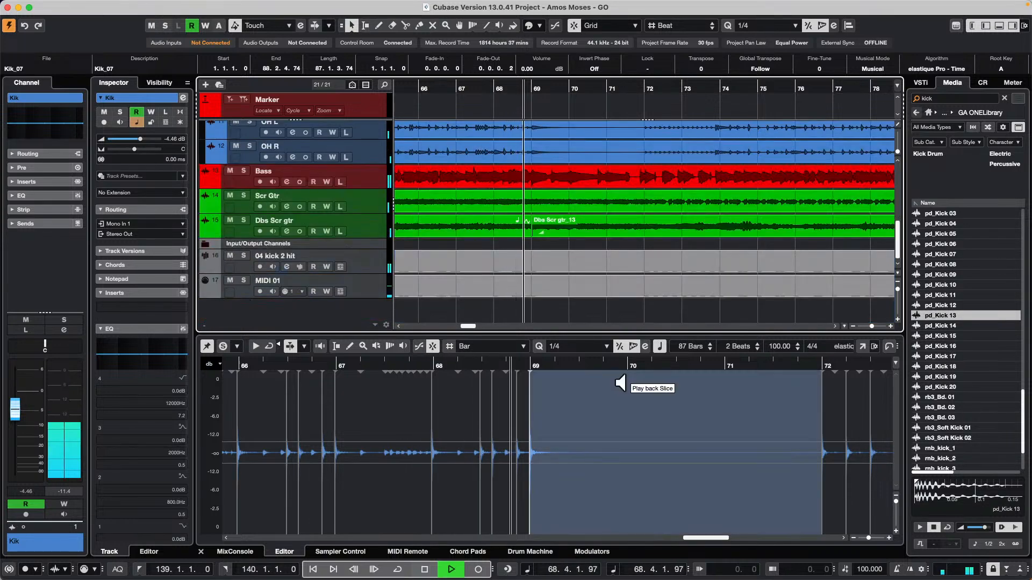
click(530, 551)
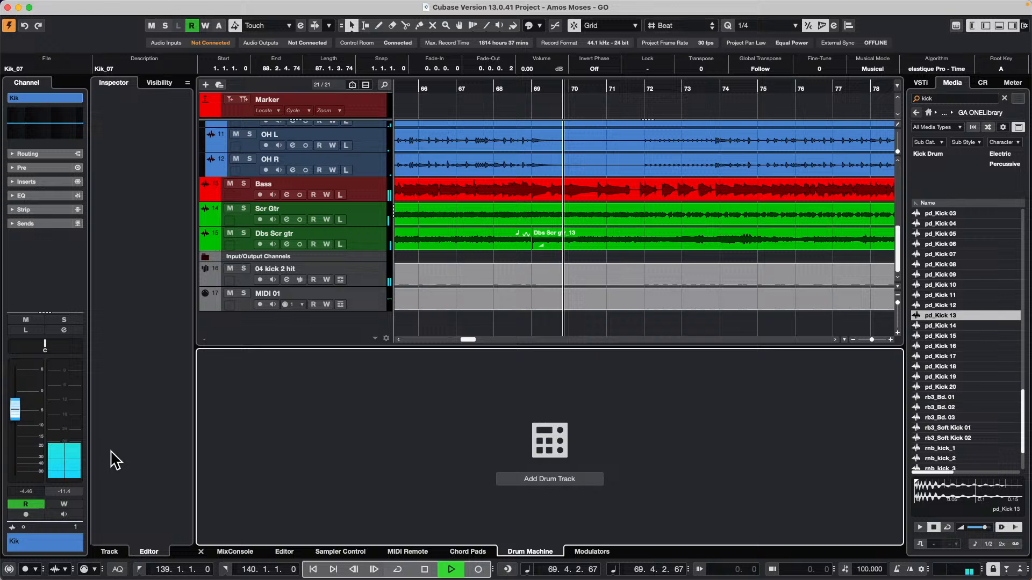
click(366, 298)
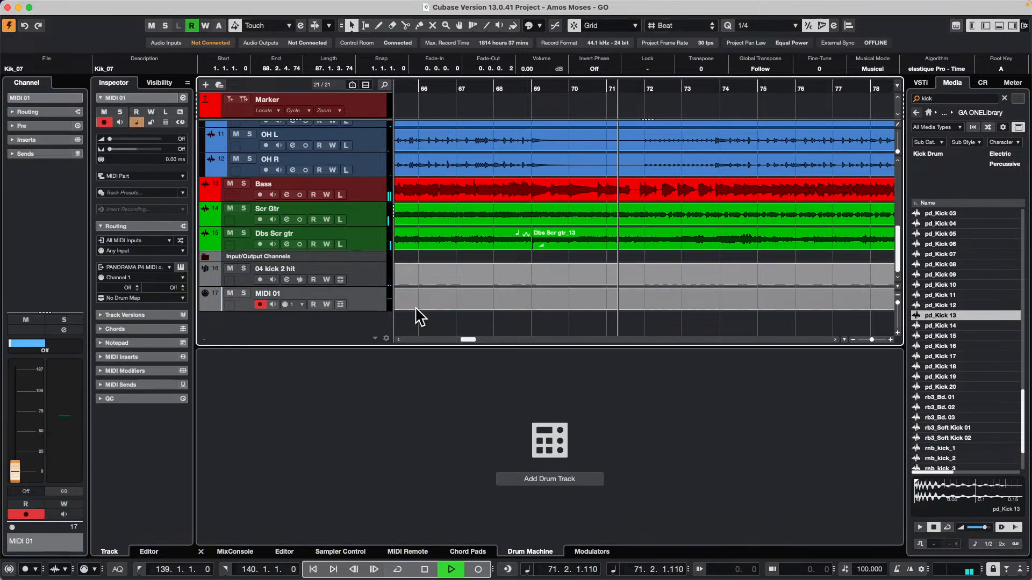
key(space)
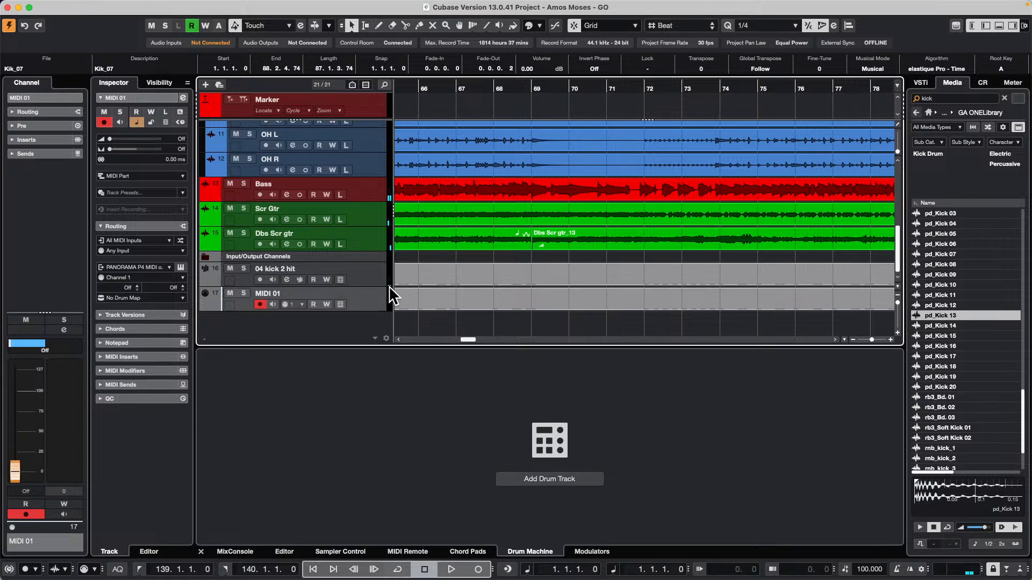
click(360, 274)
scroll(352, 279, up, 5)
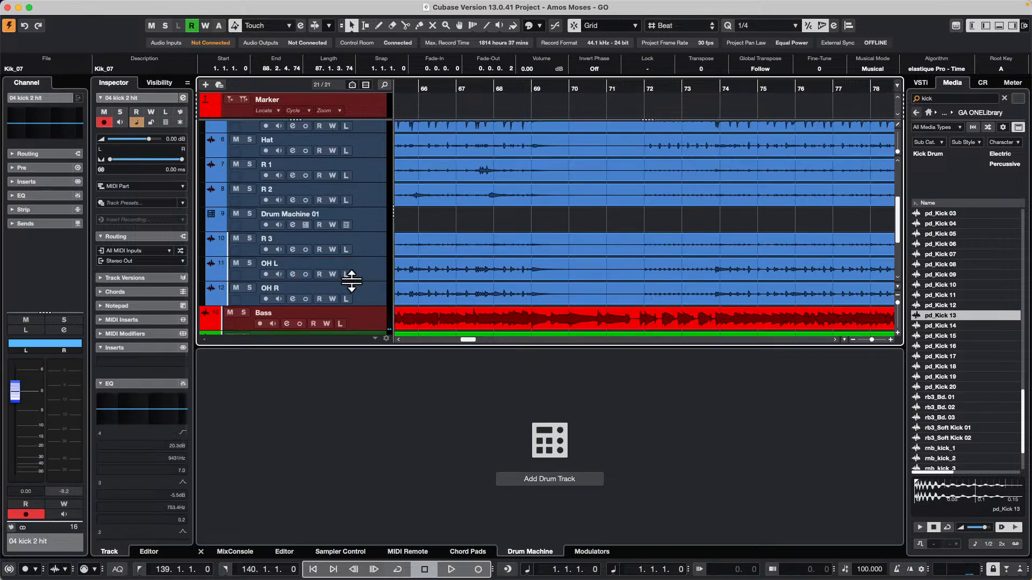
click(370, 230)
Play from between bars 66 and 67, solo the Drum Machine 01 track to audition it and stop playback.
key(space)
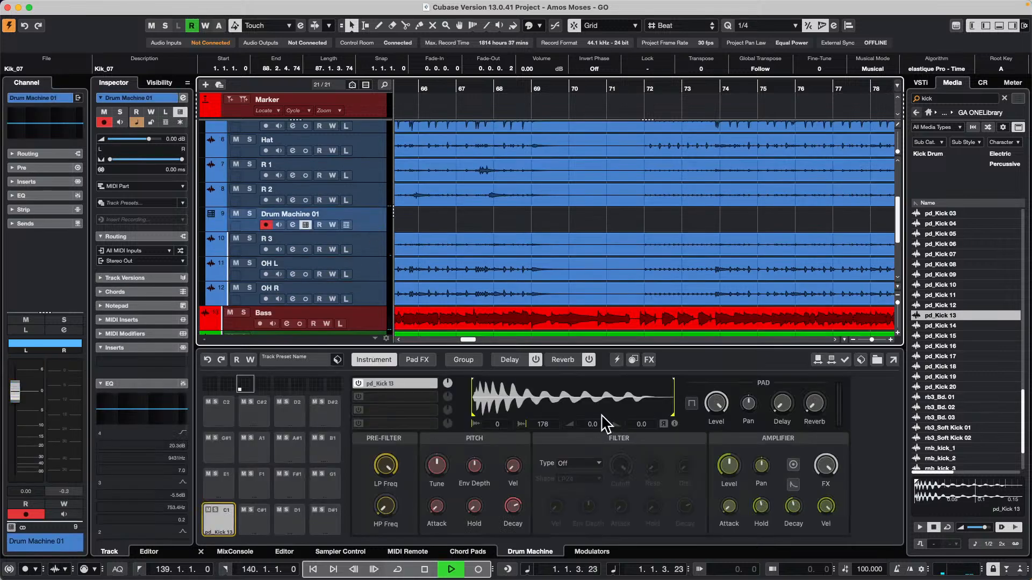
key(space)
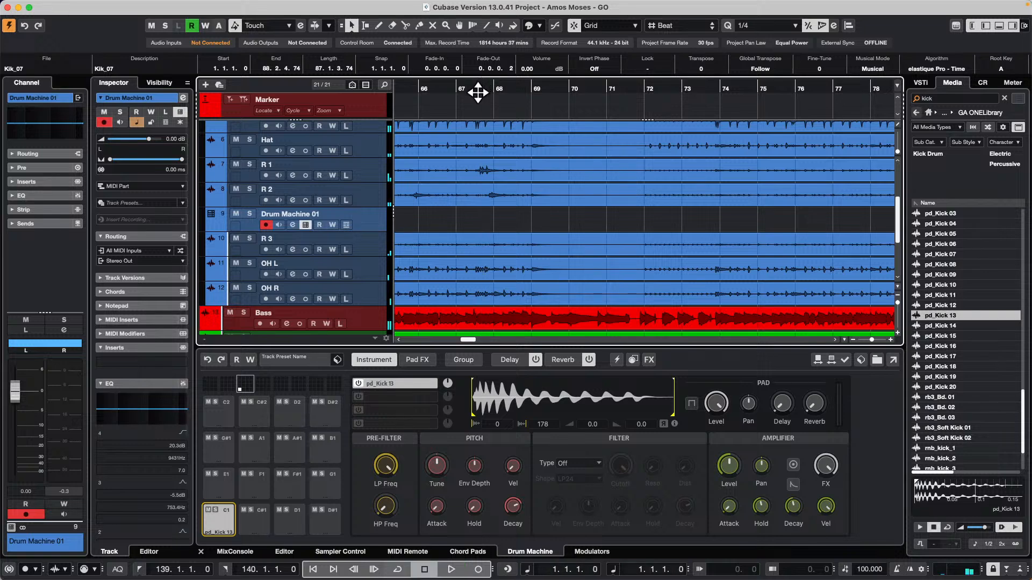
key(space)
click(441, 85)
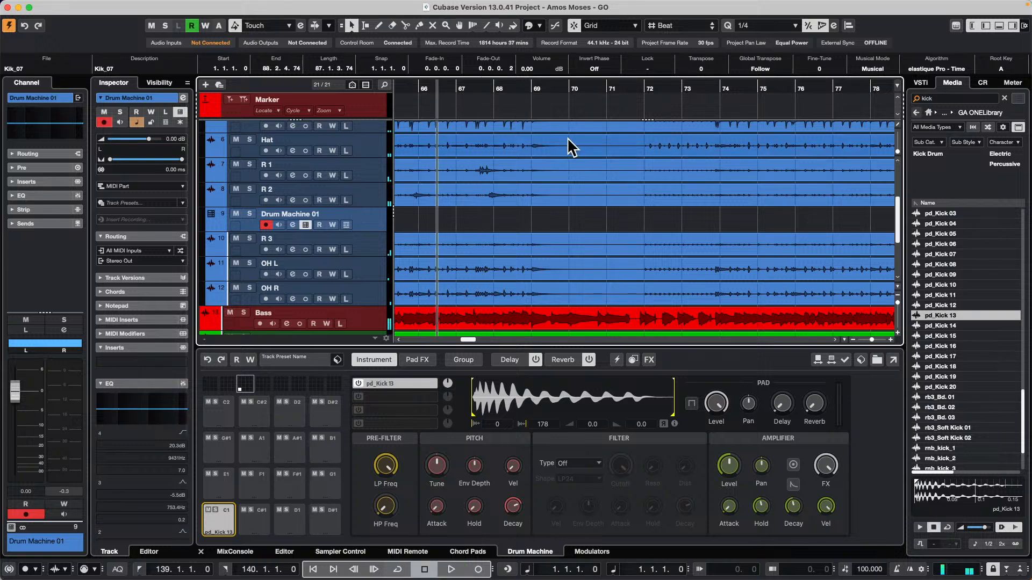
key(space)
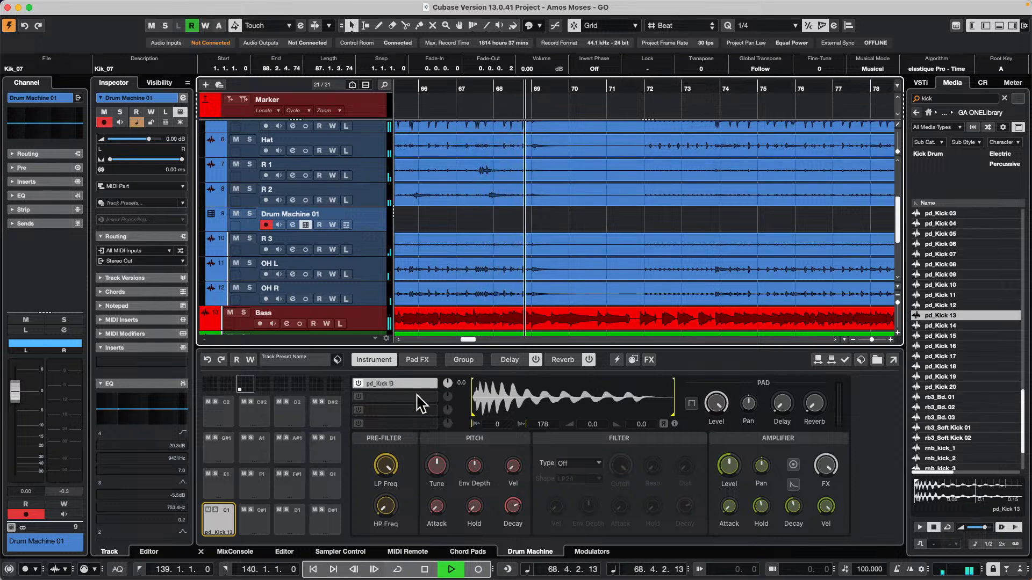
click(249, 214)
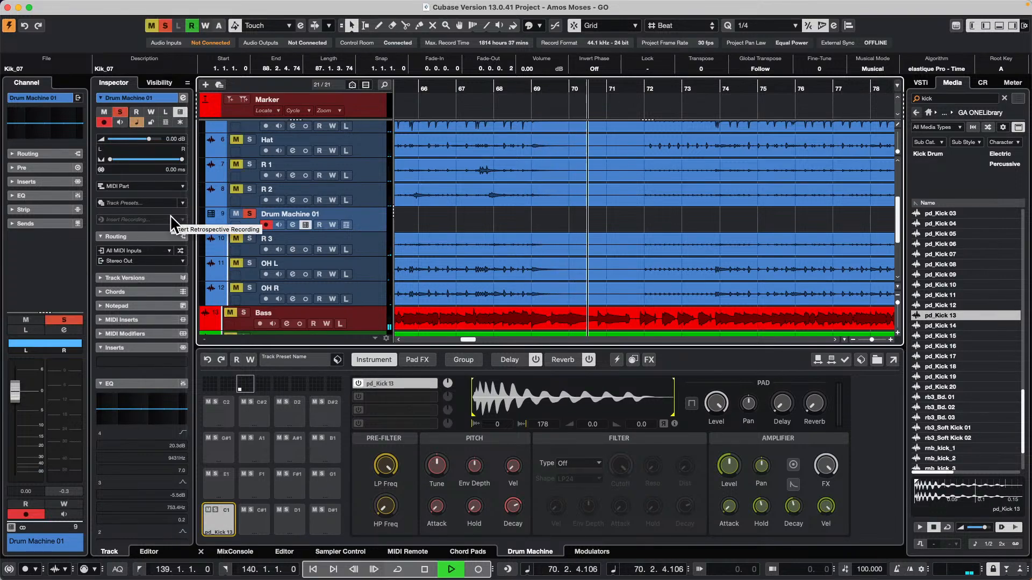
scroll(614, 235, up, 1)
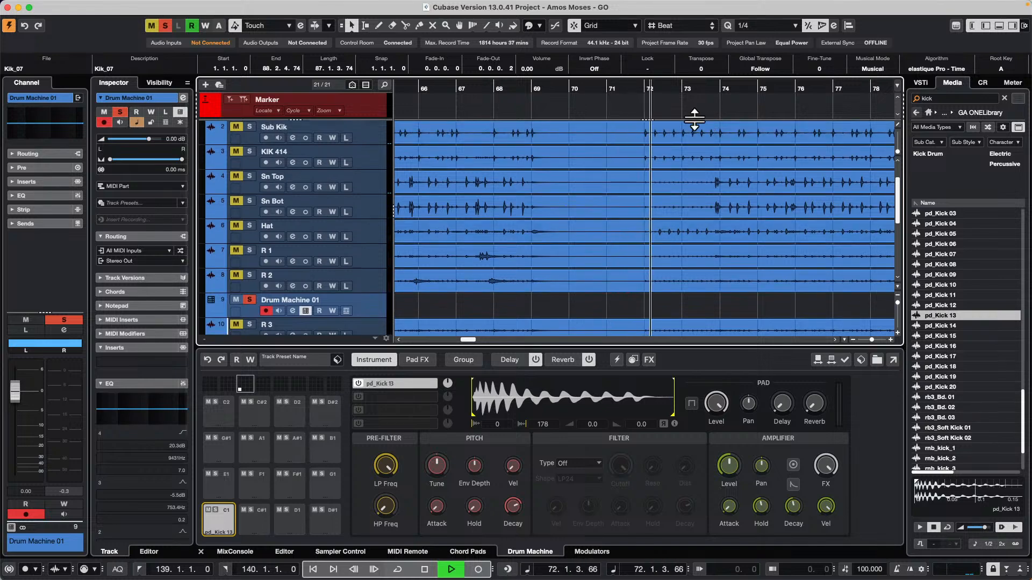
key(space)
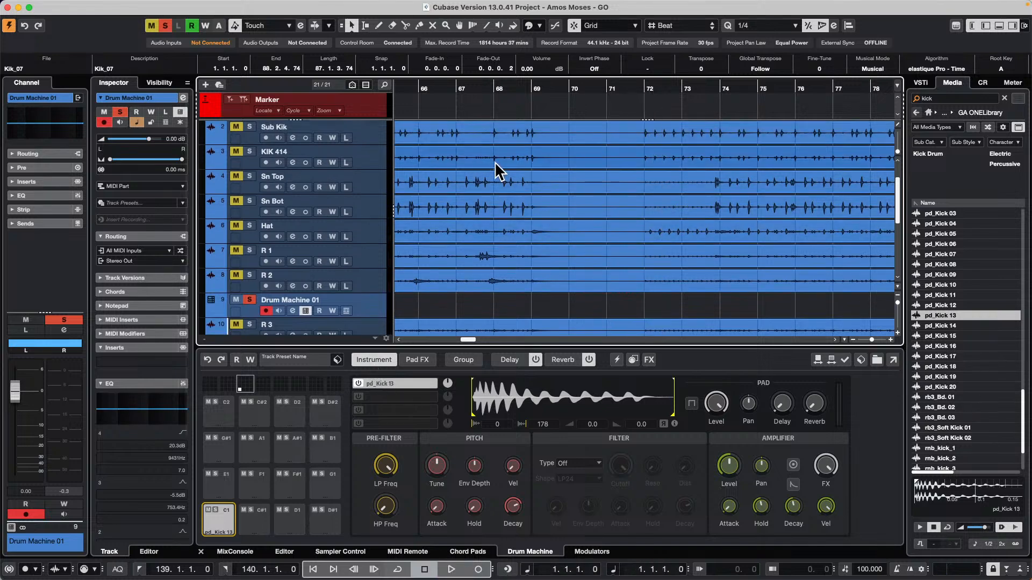
Copy the kick MIDI part from the MIDI 01 track onto the Drum Machine 01 track.
scroll(548, 245, down, 1)
scroll(549, 240, down, 8)
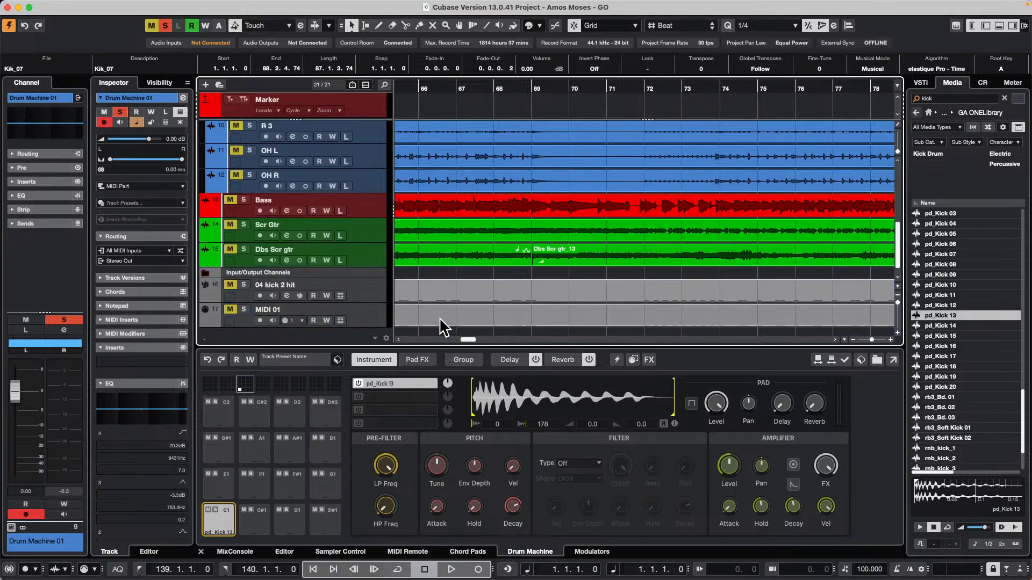
drag(448, 321, 429, 246)
click(452, 106)
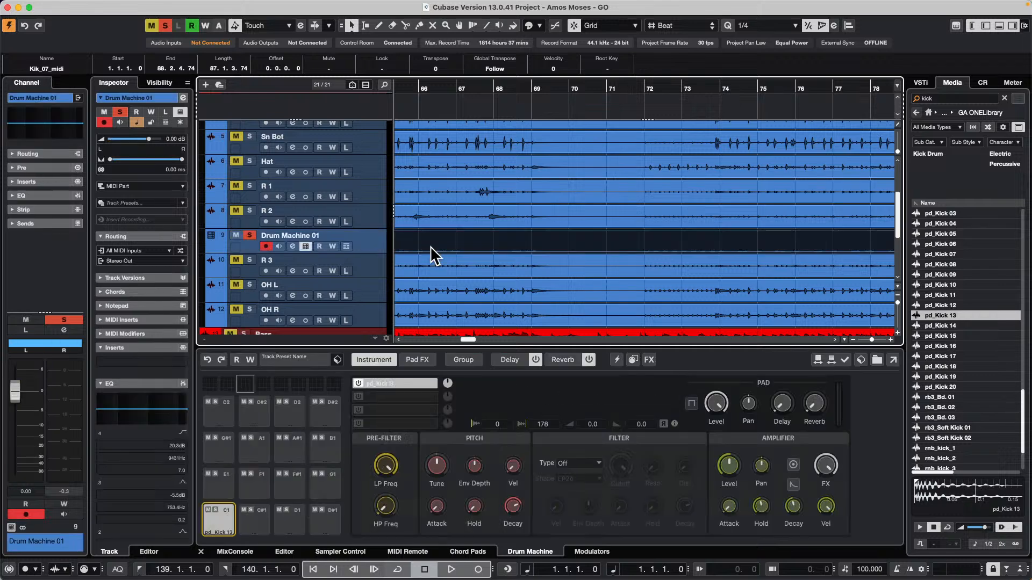
Start playback and move the kick MIDI part on the MIDI 01 track so that it starts at 1.2.1.0.
key(space)
scroll(437, 249, down, 5)
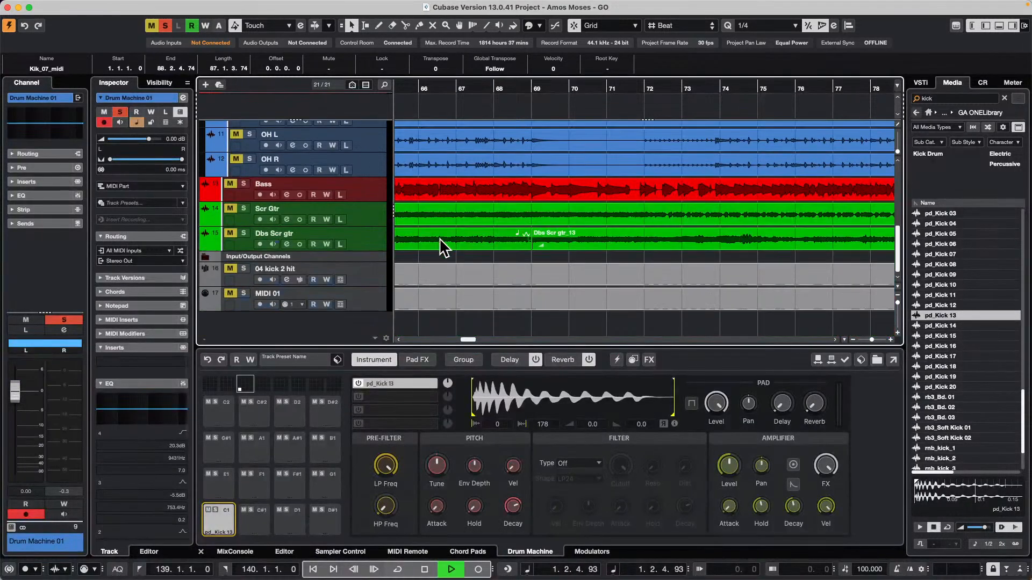
click(446, 311)
scroll(454, 196, up, 6)
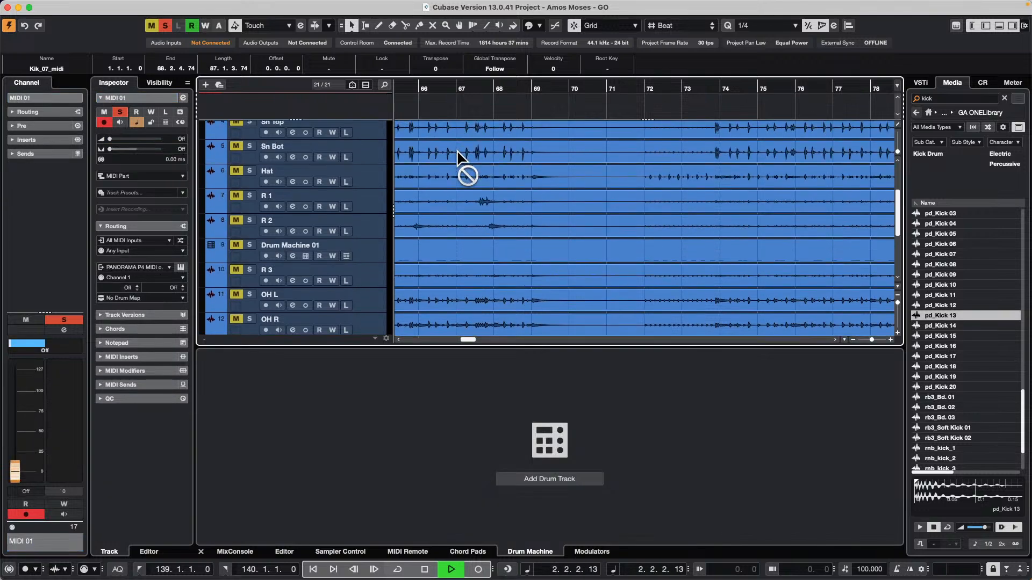
scroll(461, 161, up, 4)
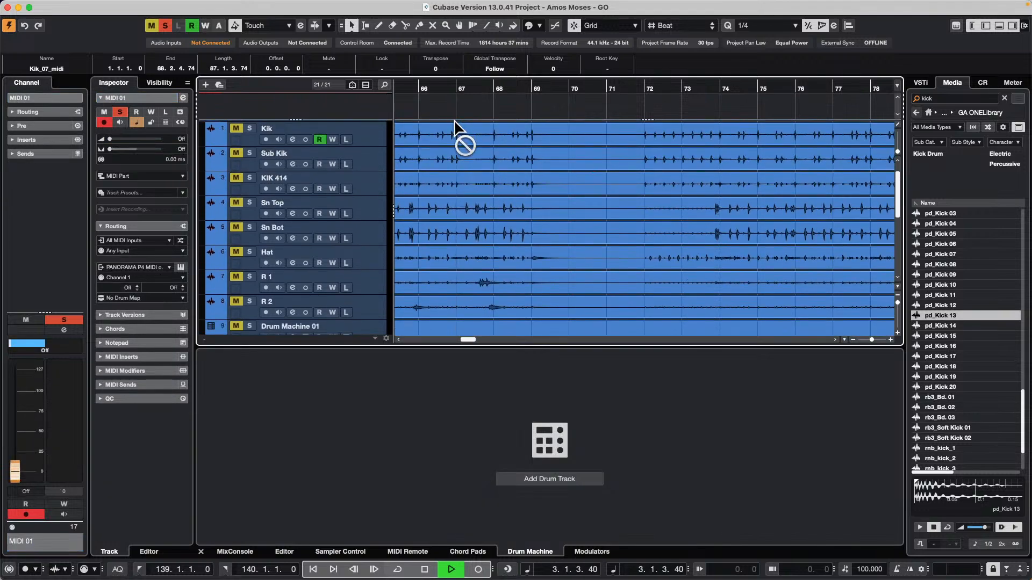
scroll(437, 338, down, 5)
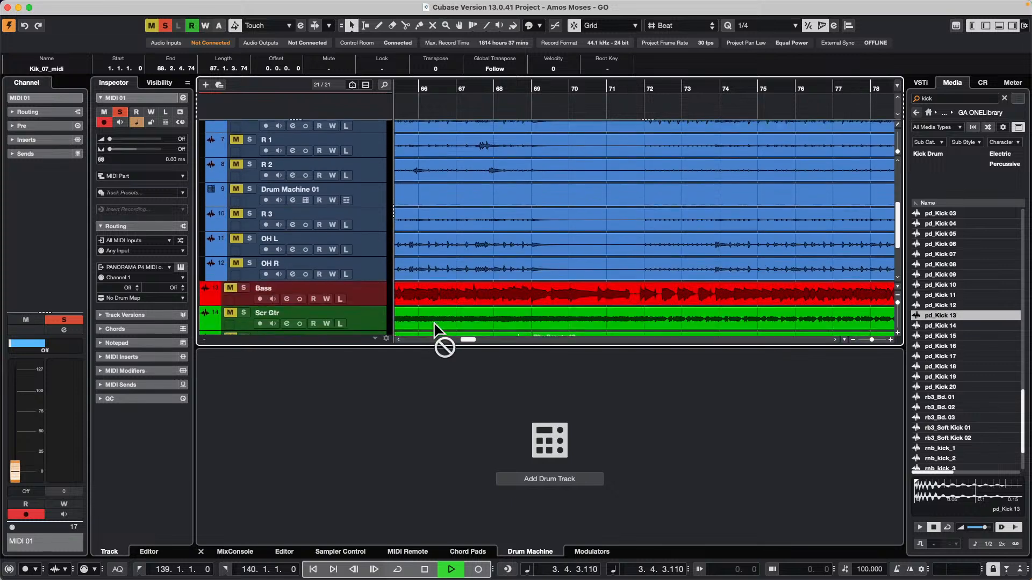
mouse_move(434, 322)
mouse_down()
mouse_move(440, 311)
mouse_move(434, 332)
mouse_move(451, 310)
mouse_up()
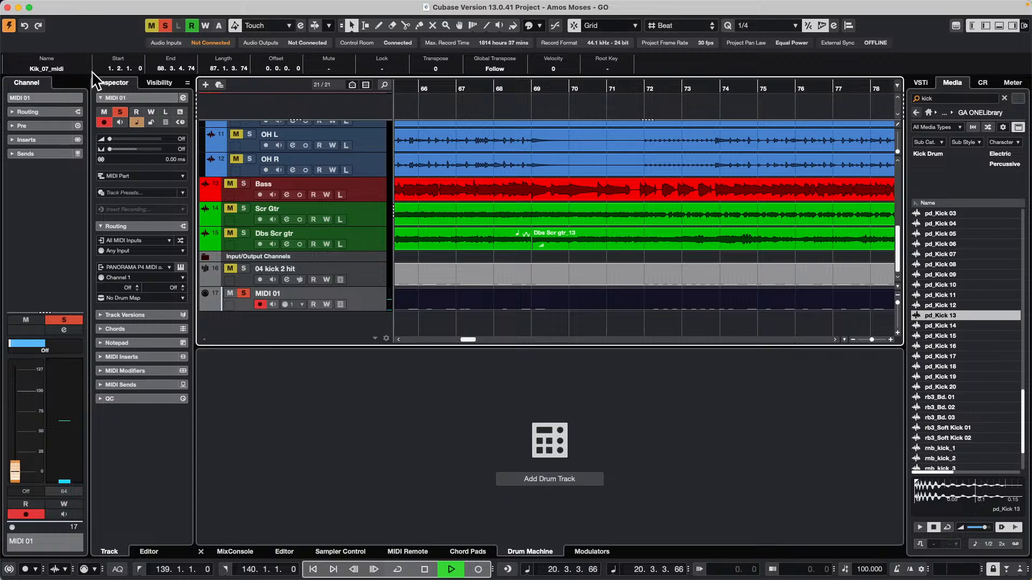
click(71, 6)
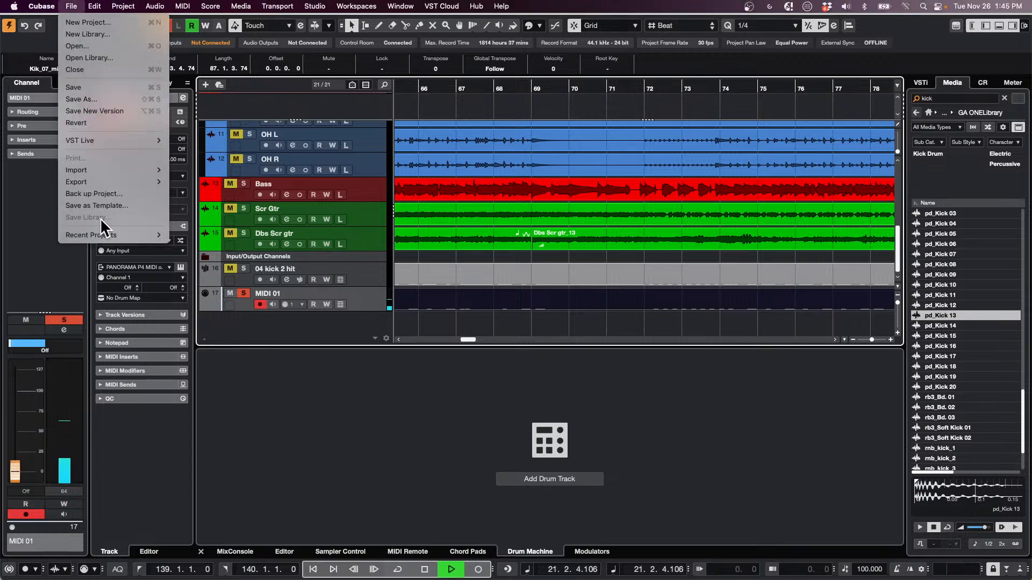
mouse_move(102, 182)
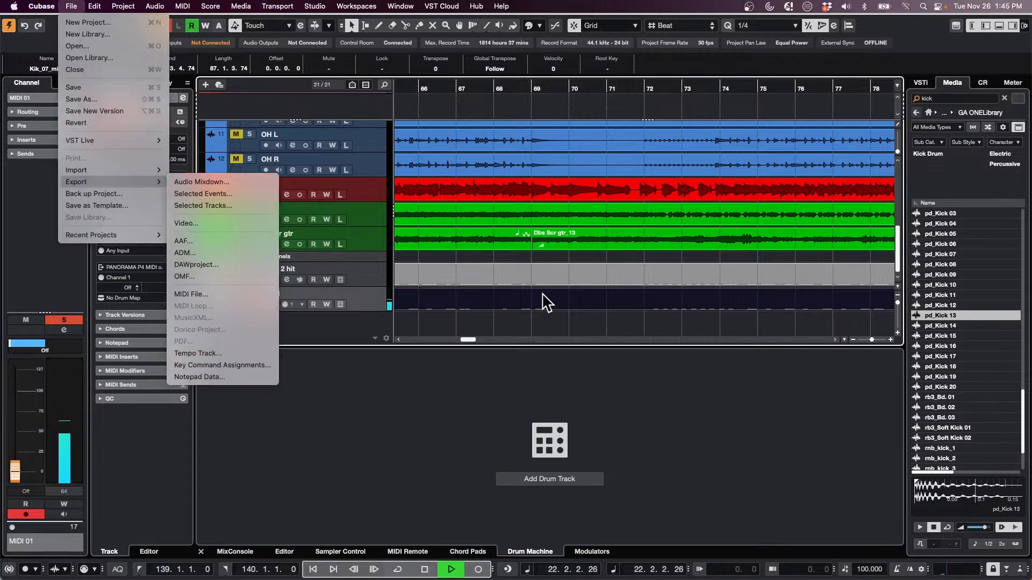
click(617, 325)
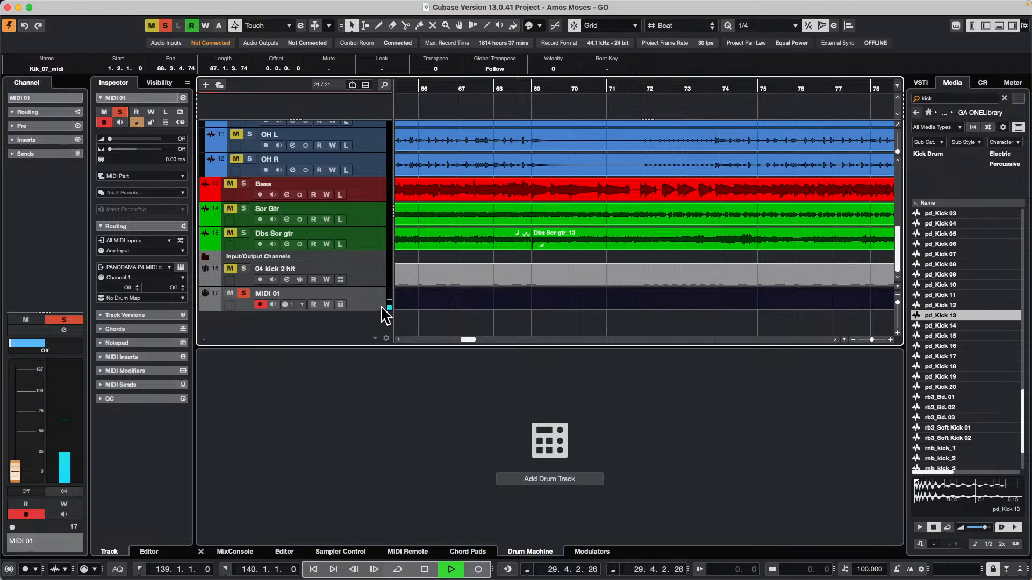
right_click(360, 299)
mouse_move(429, 309)
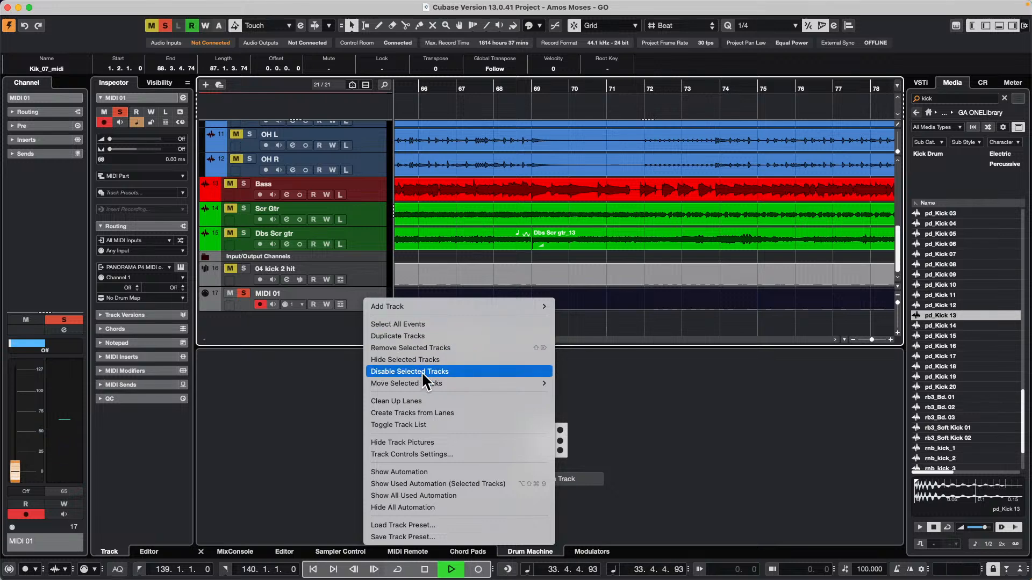
click(73, 20)
Revert the project to its previously saved version and delete the files created since the last save.
click(61, 3)
mouse_move(69, 5)
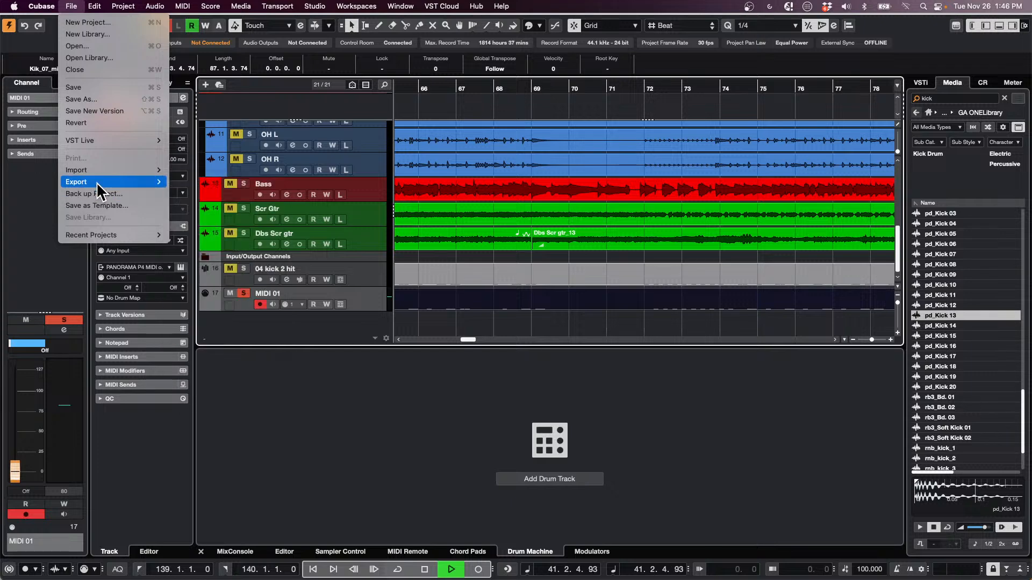
click(96, 122)
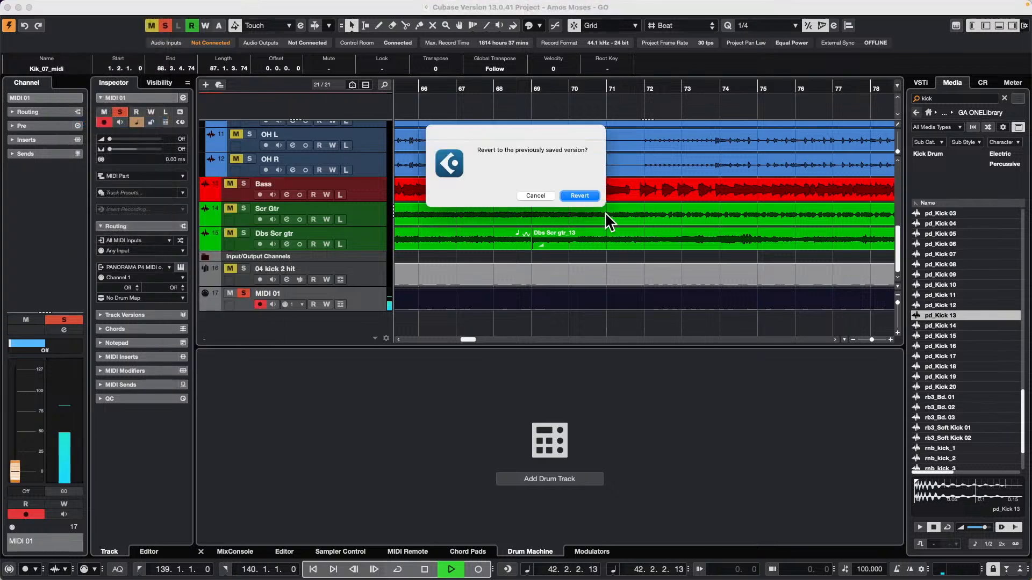
click(594, 195)
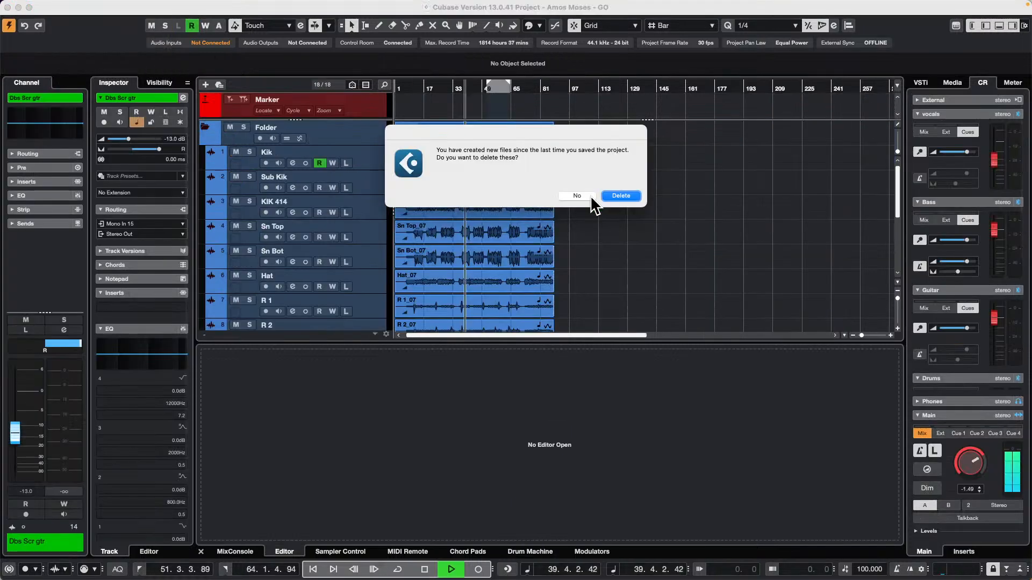
click(618, 196)
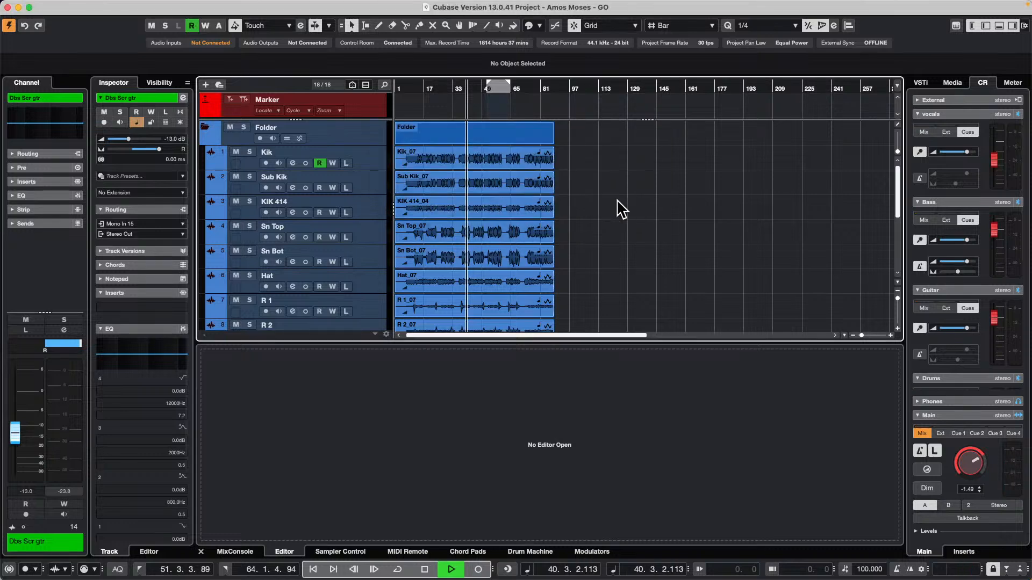
Stop playback, open the recent project unmix SL 11.cpr and activate it.
key(space)
scroll(596, 215, down, 5)
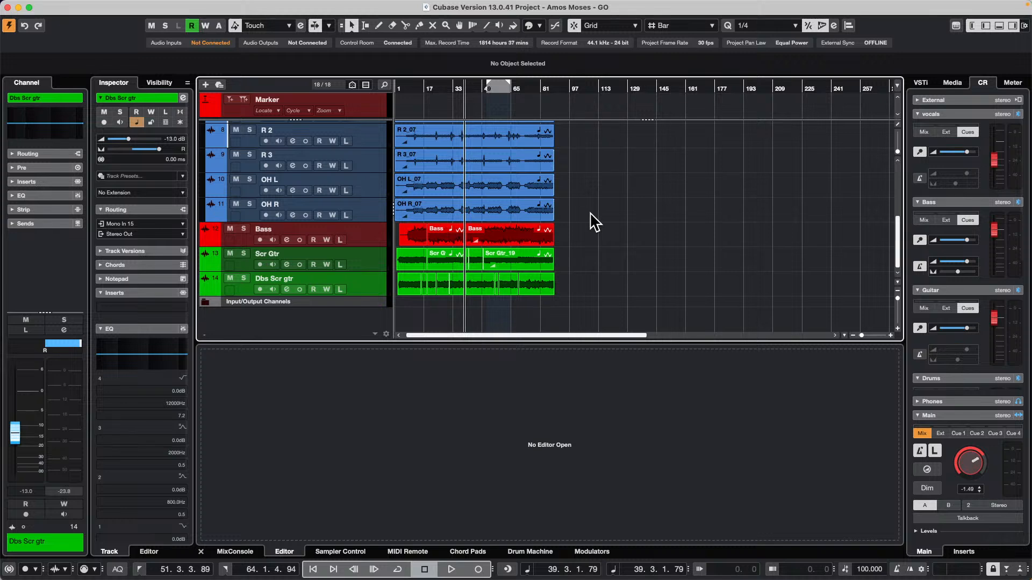
mouse_move(108, 4)
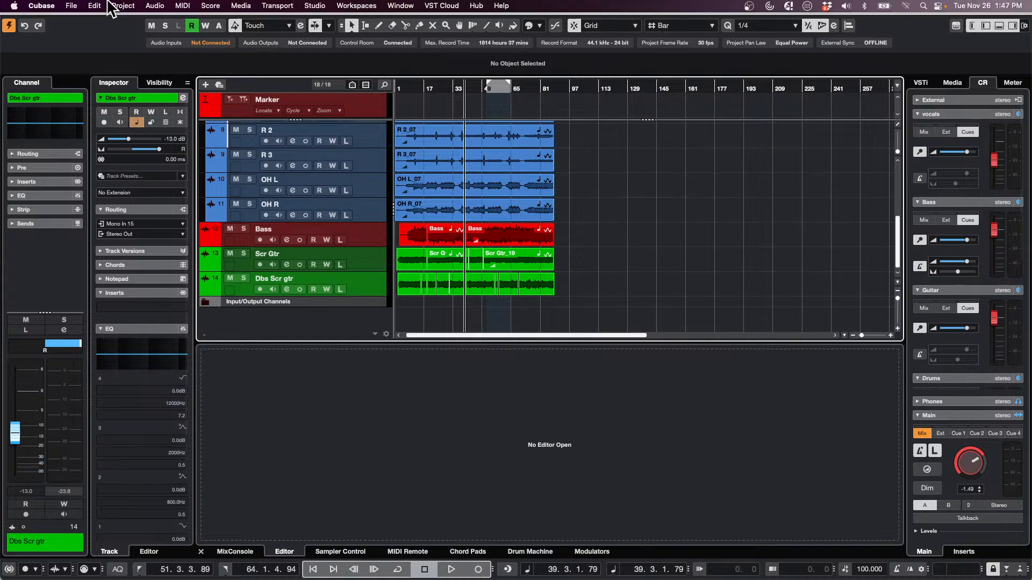
click(70, 7)
mouse_move(103, 234)
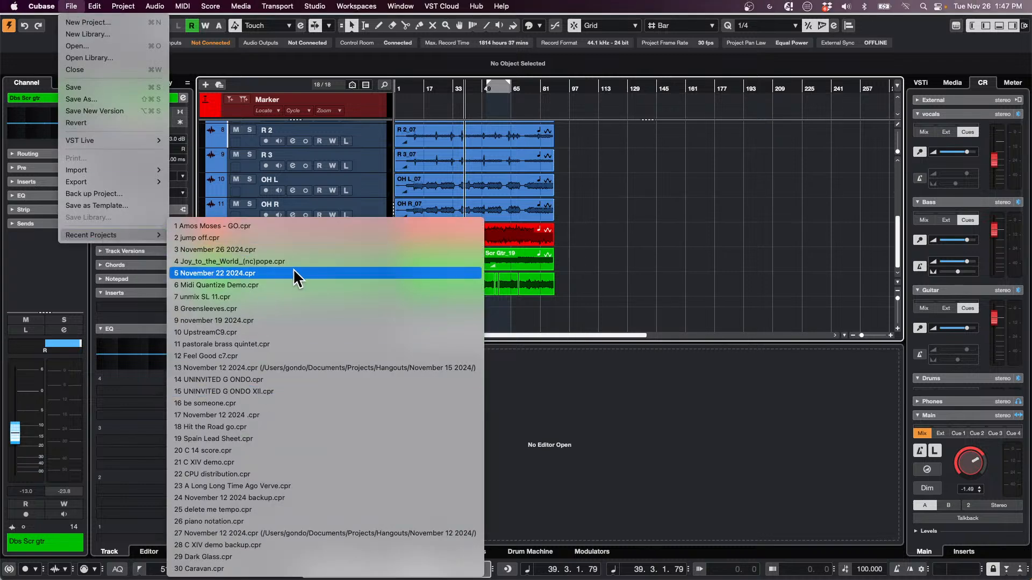
click(282, 296)
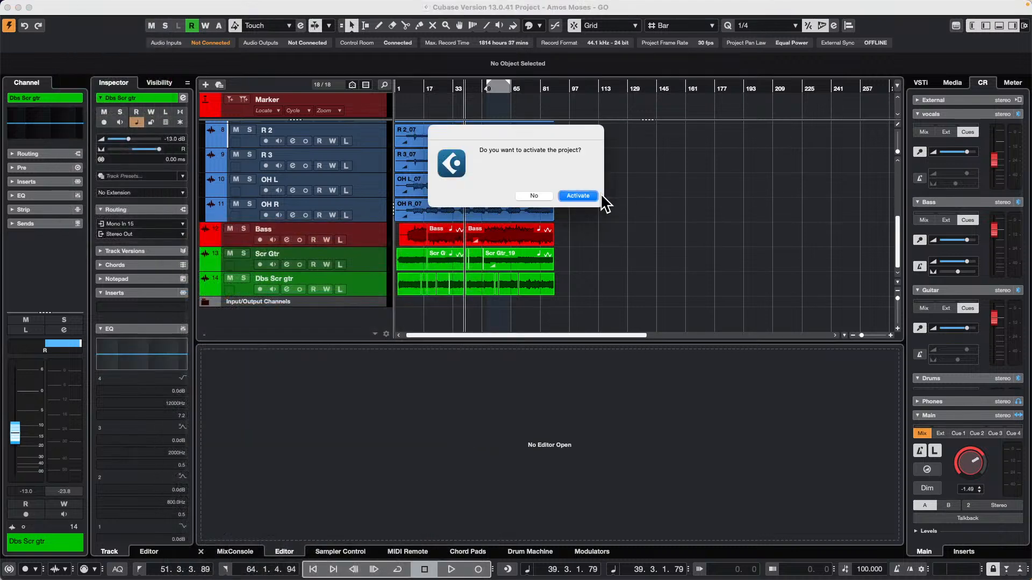
click(586, 195)
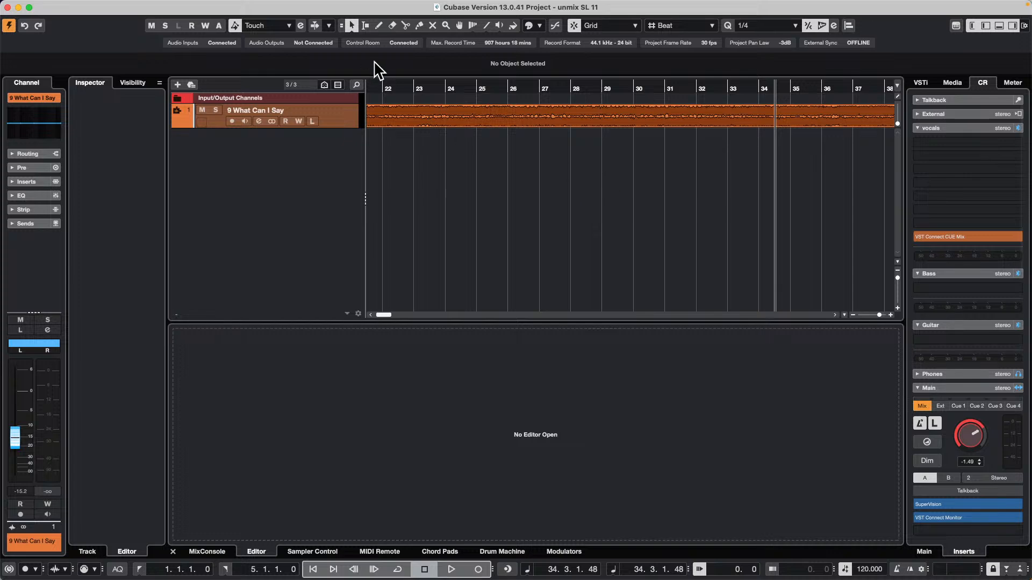
Return the project cursor to the song's start, set the Control Room level to -18.4 and audition the What Can I Say track.
drag(393, 87, 274, 45)
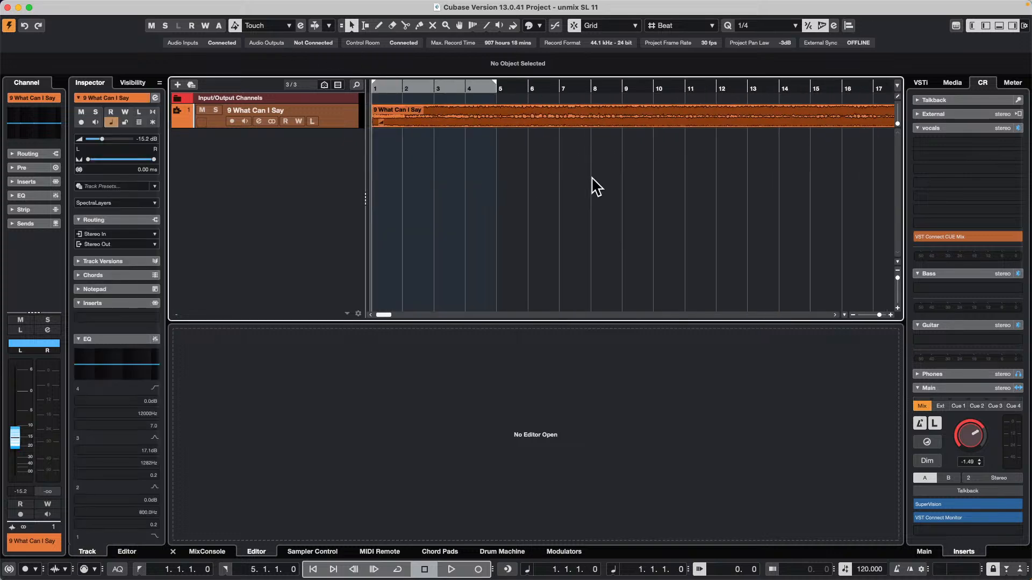
drag(997, 435, 963, 439)
key(space)
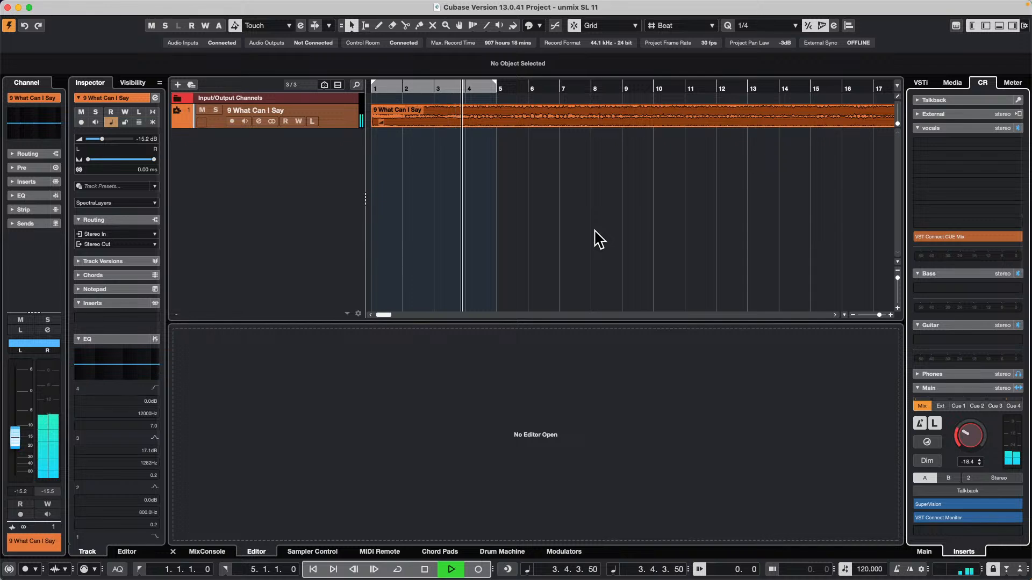
key(space)
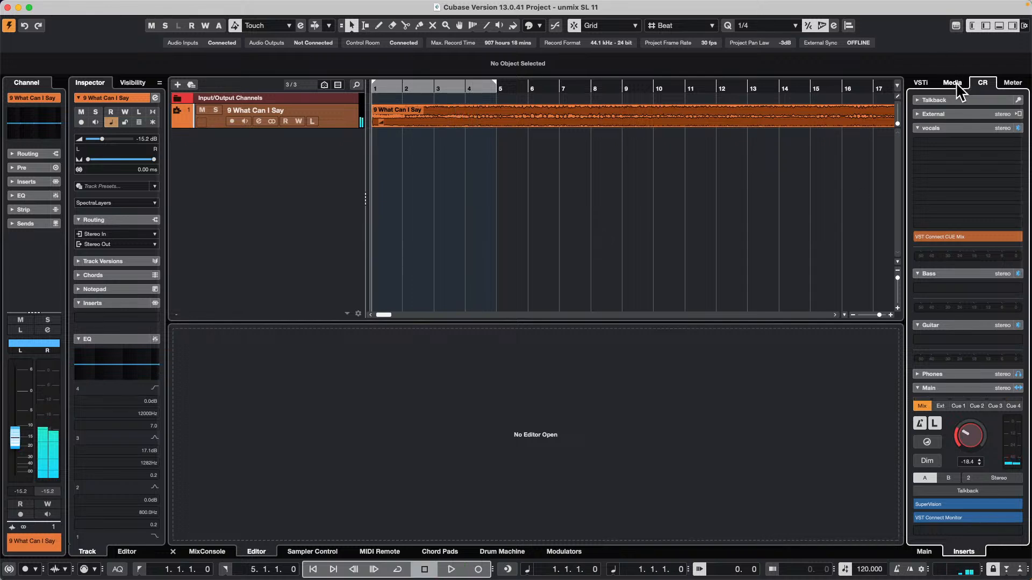
click(955, 85)
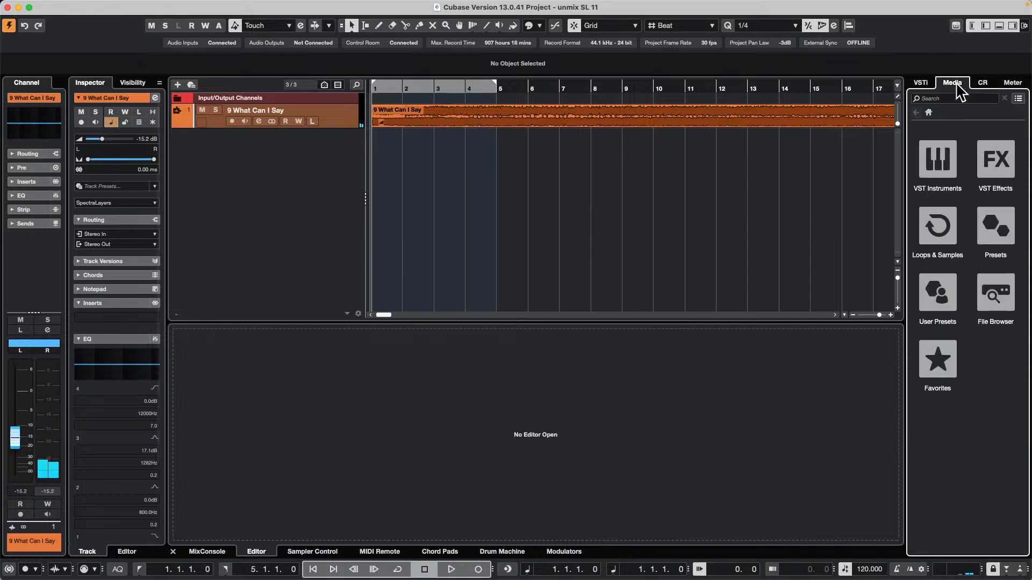
key(space)
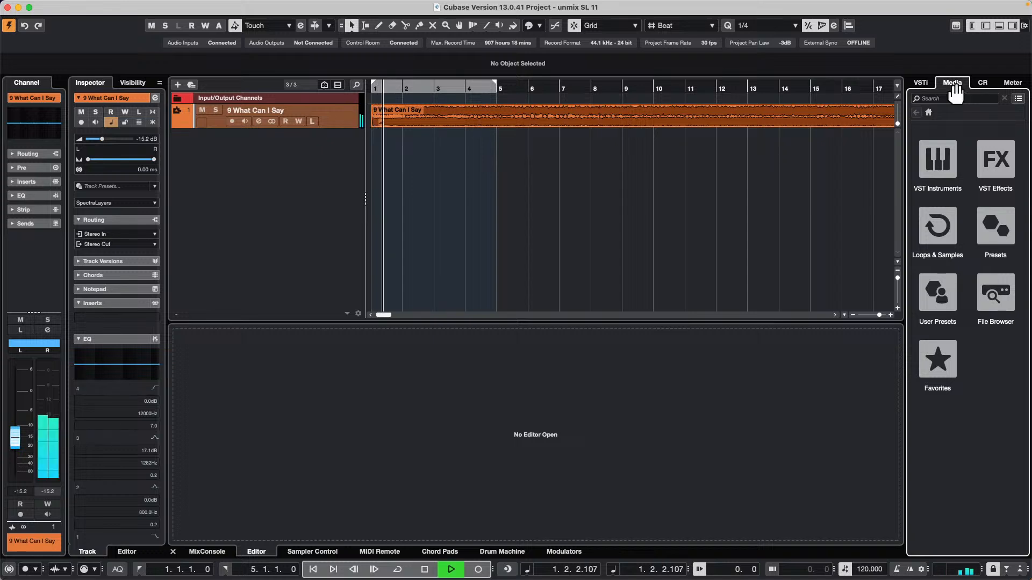
key(space)
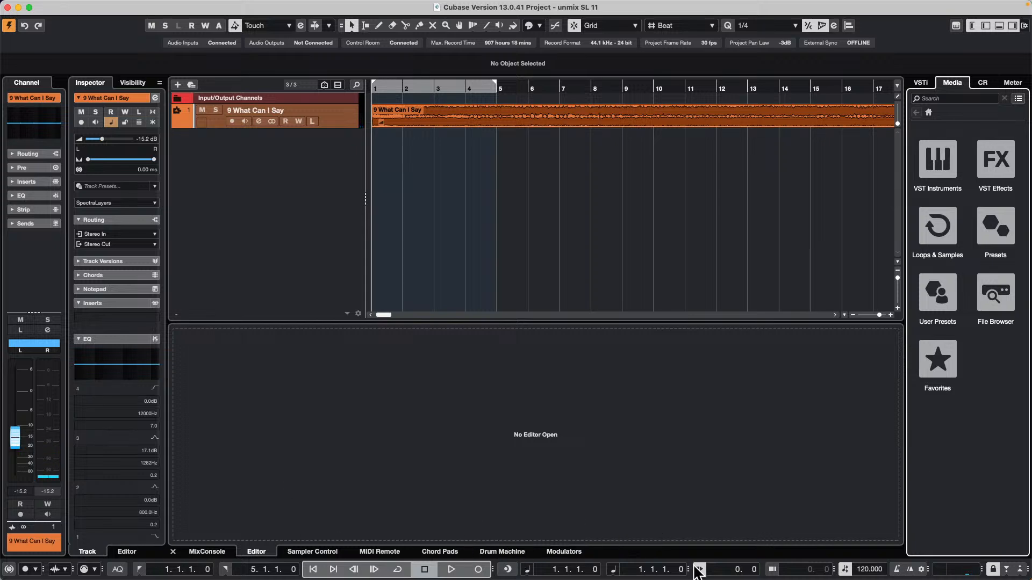
Play the song with the MixConsole shown, raise the Control Room level to -8.66 and stop playback.
click(983, 82)
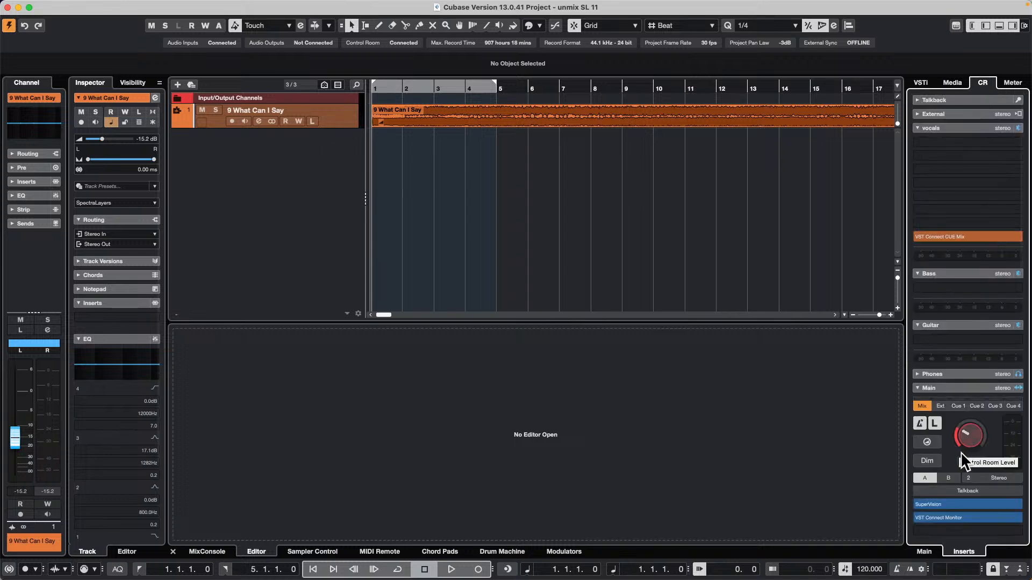
key(space)
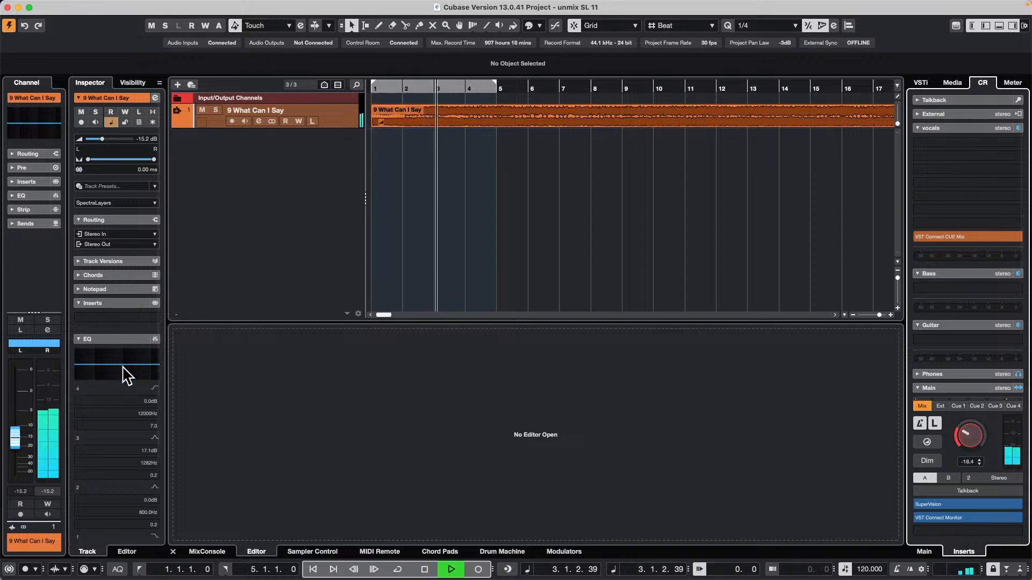
click(207, 552)
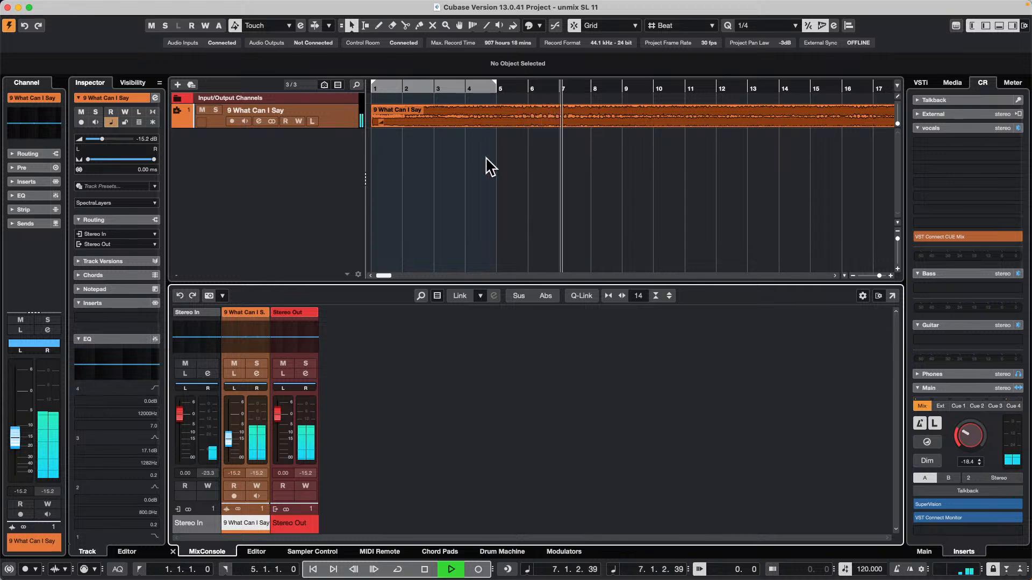
drag(972, 430, 973, 422)
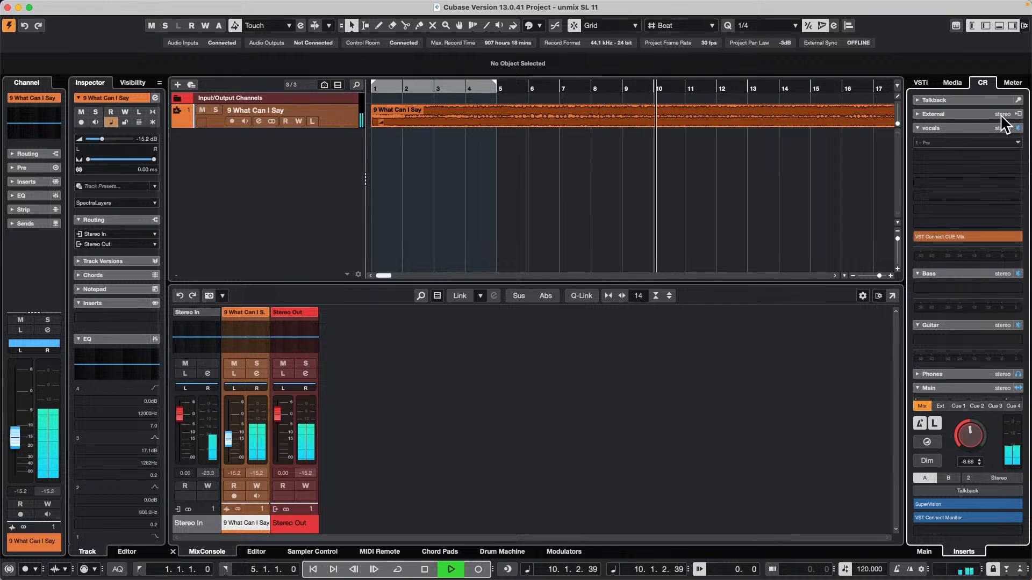
key(space)
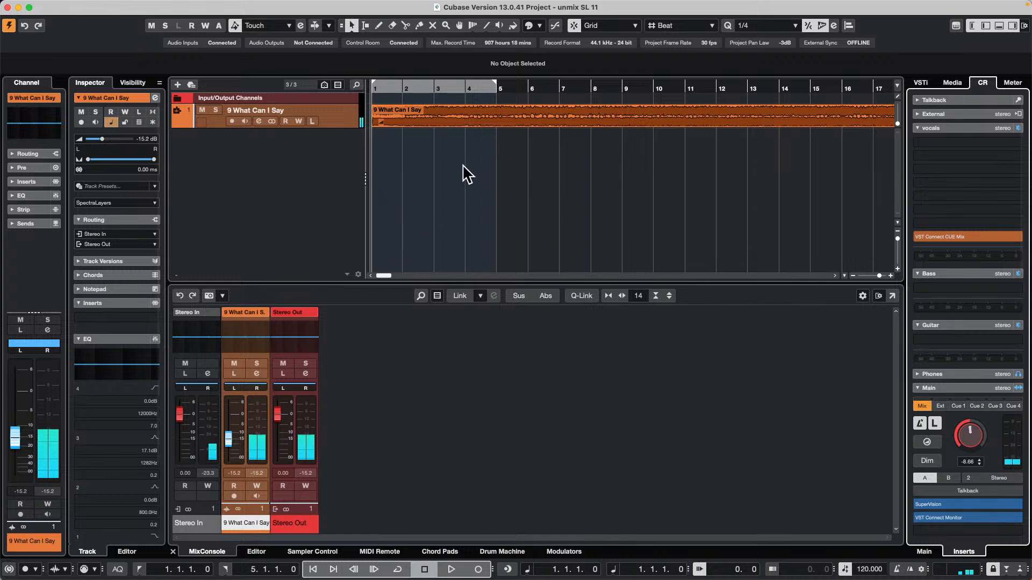
Open the What Can I Say event in the SpectraLayers editor, enlarge the editor area and view the available unmix modules.
double_click(514, 123)
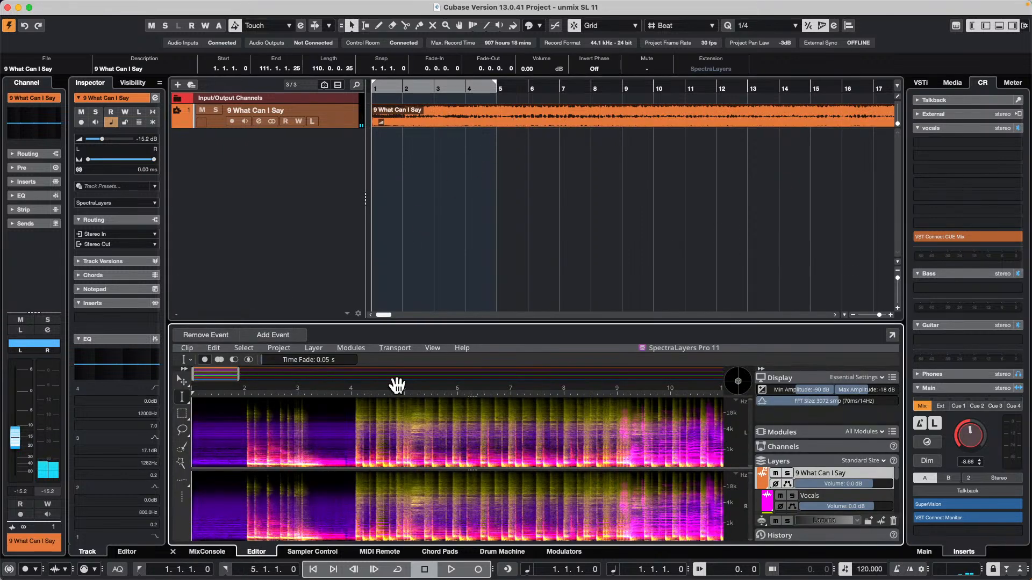
click(351, 348)
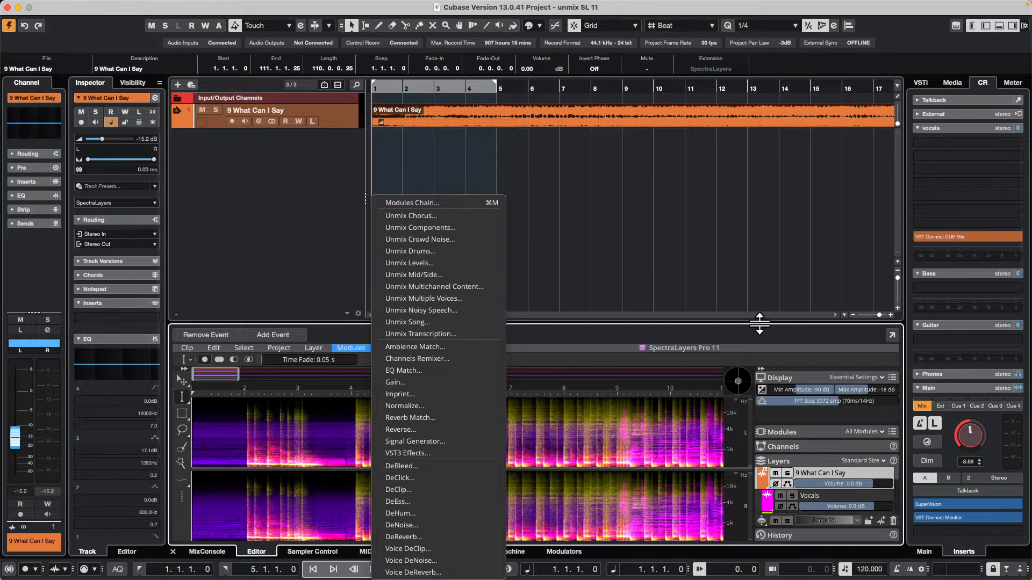
drag(760, 323, 747, 222)
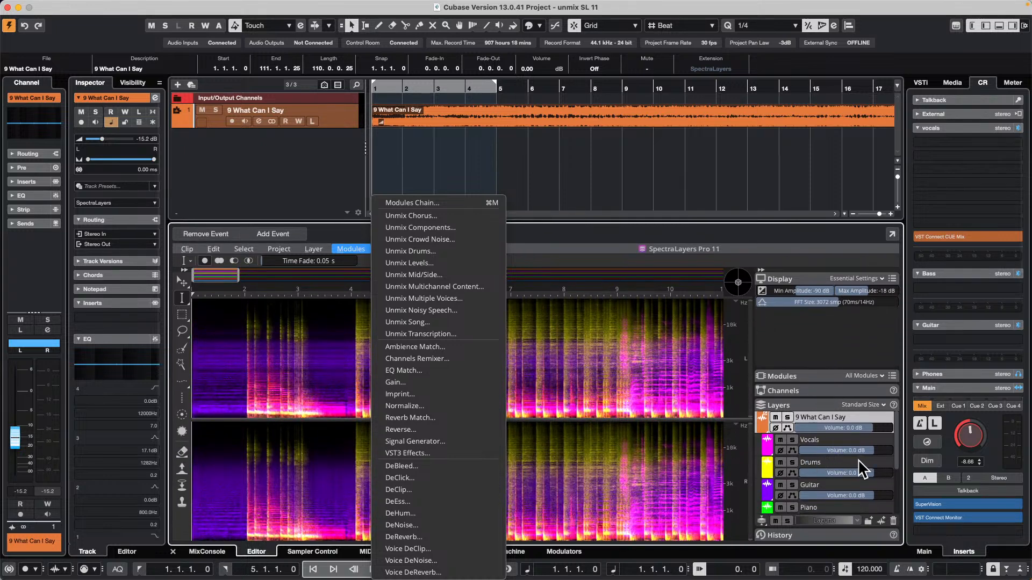
click(715, 177)
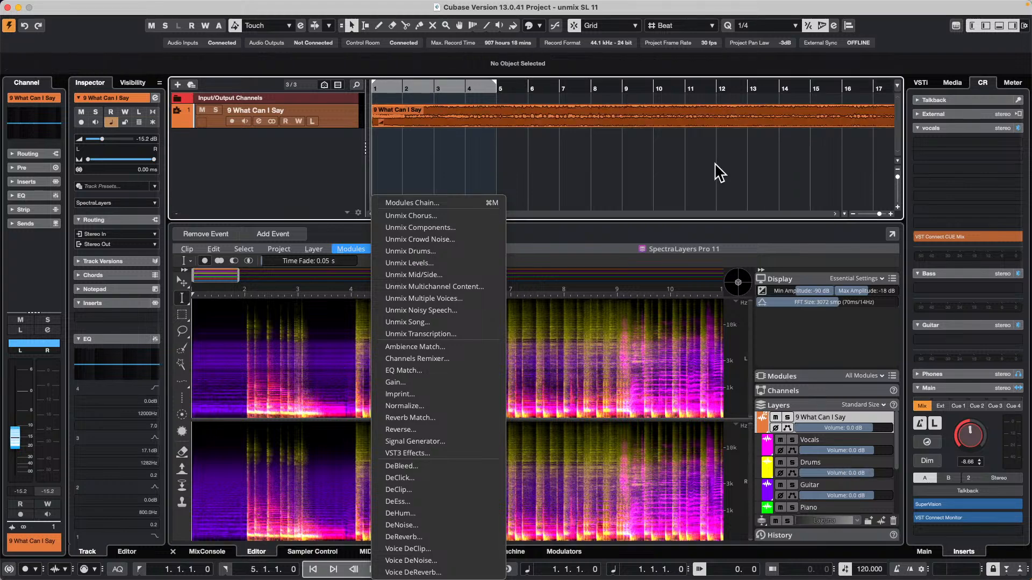
click(595, 344)
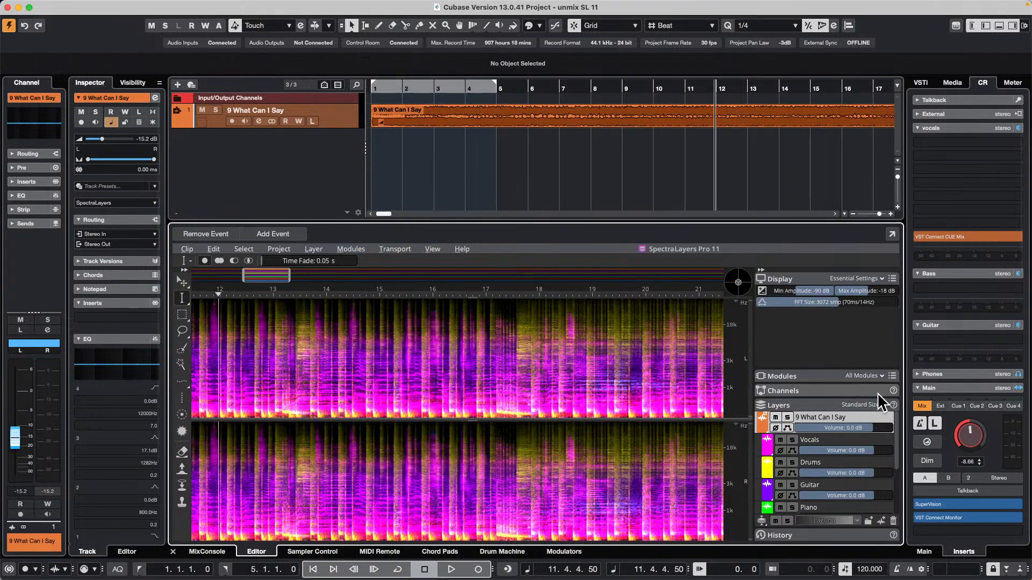
Apply Unmix Drums to the Drums layer in SpectraLayers.
click(827, 460)
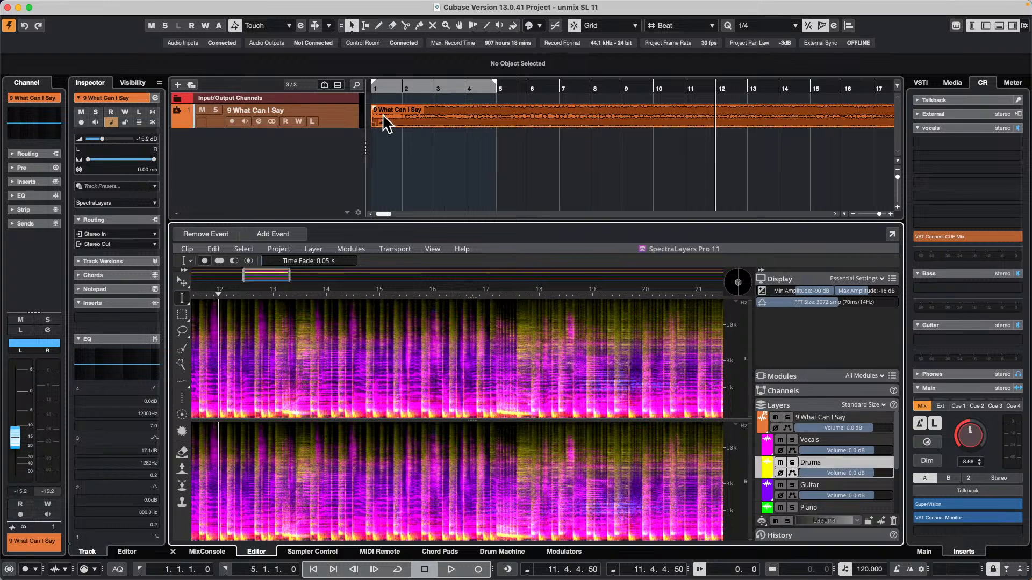
click(351, 248)
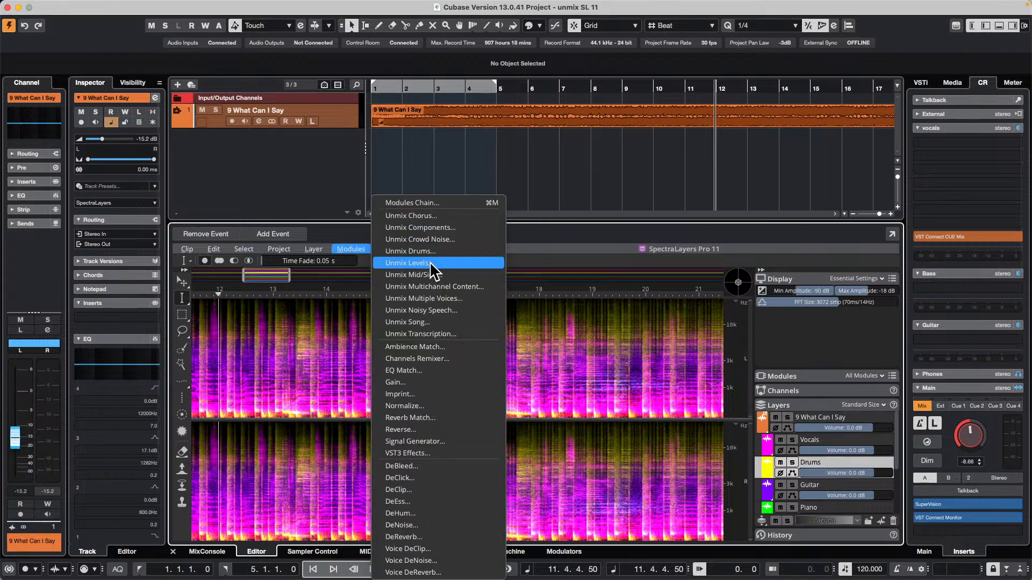
click(444, 251)
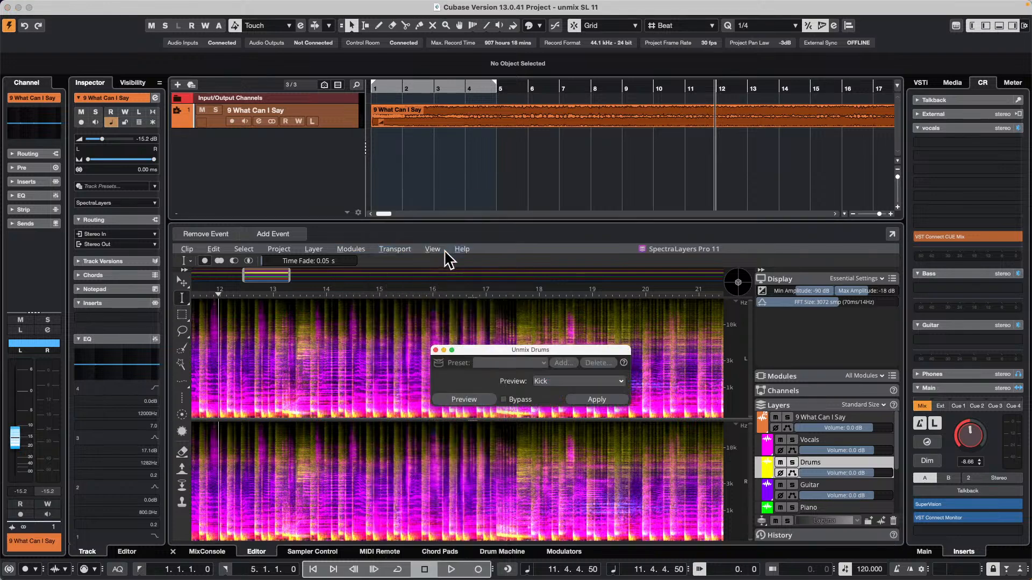
click(602, 399)
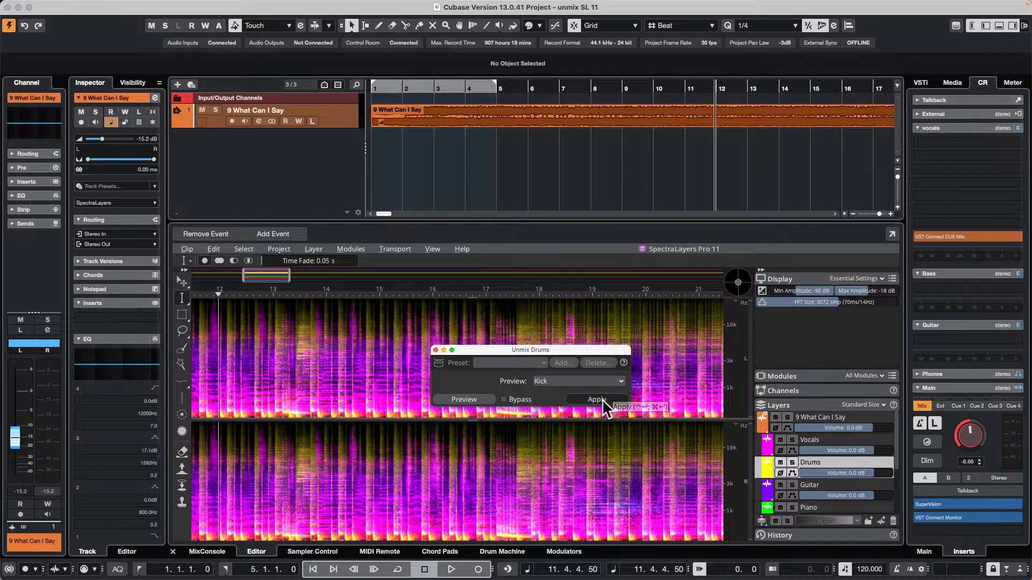
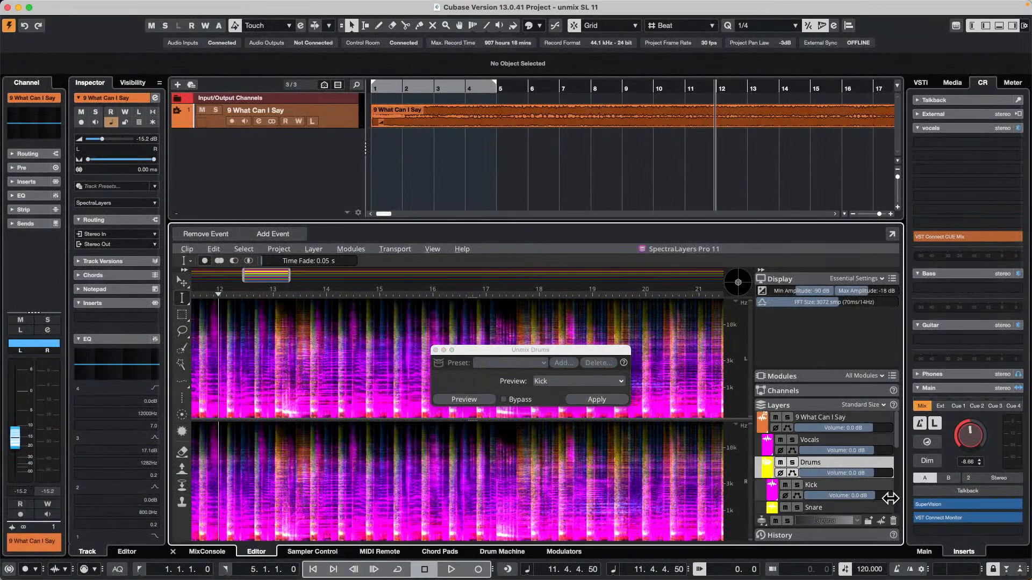
Detach the SpectraLayers editor into its own window to view all the layers, and close the Unmix Drums dialog.
scroll(817, 436, down, 5)
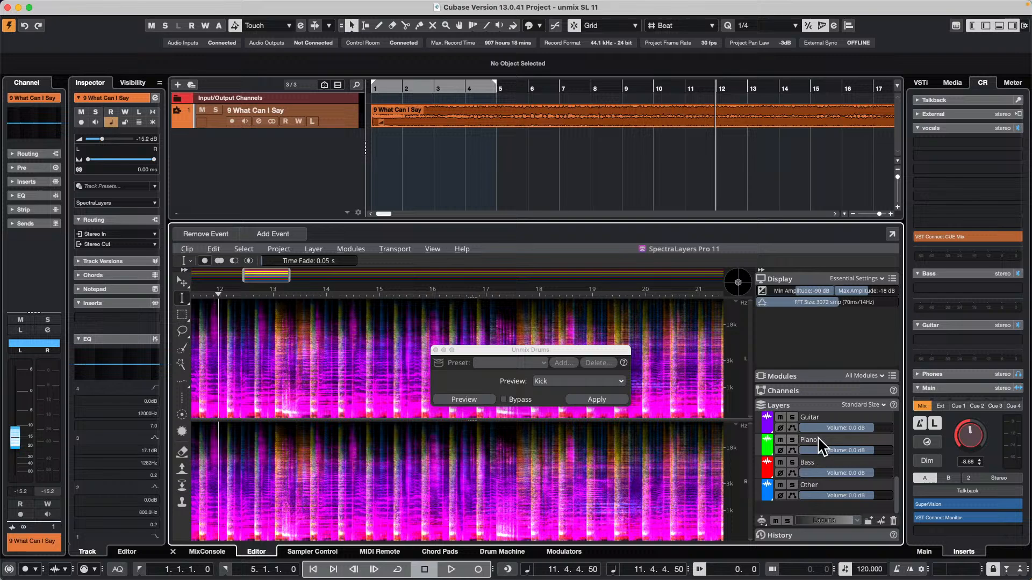
click(891, 233)
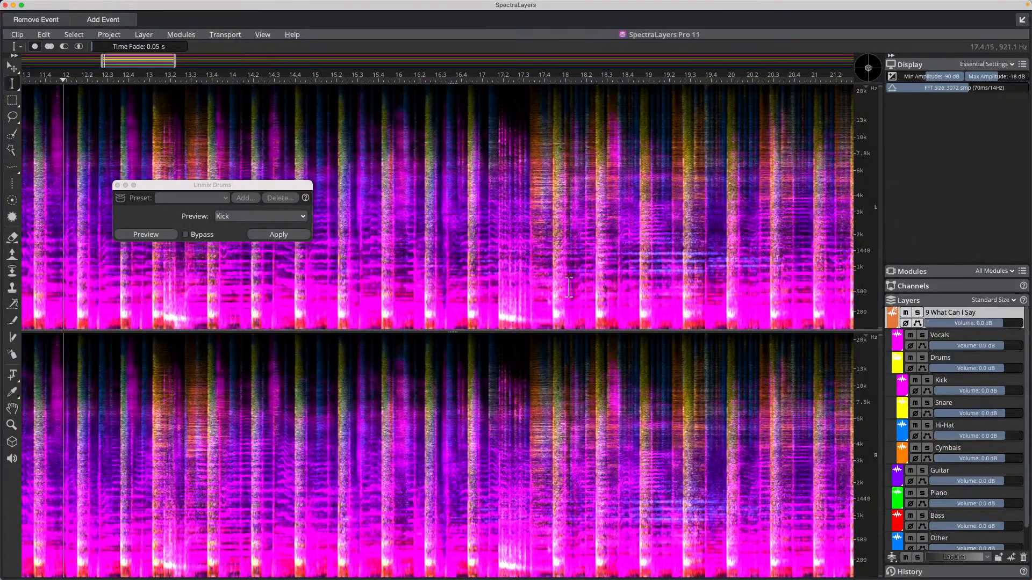
click(118, 185)
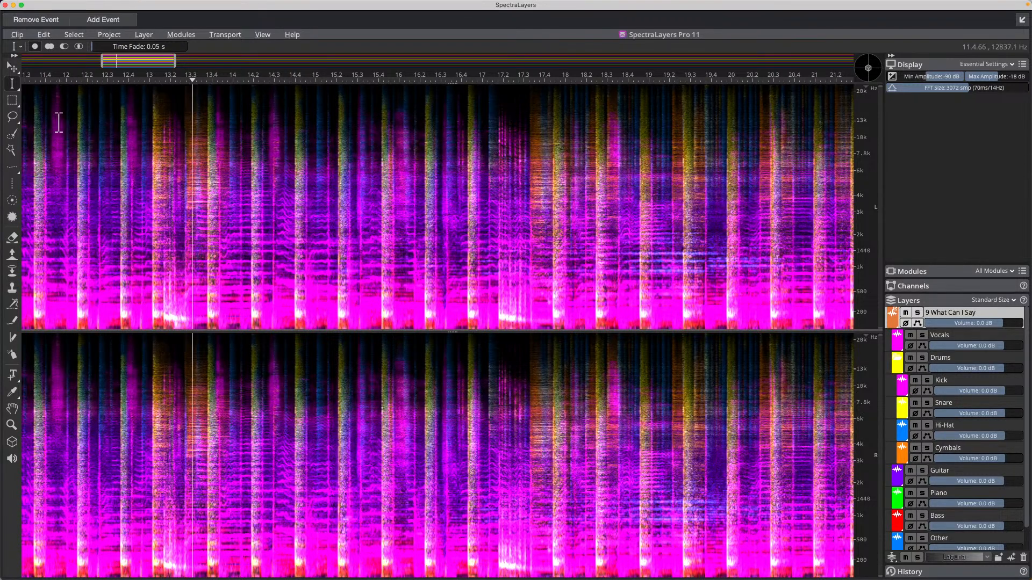
Audition the unmixed song, dock the SpectraLayers editor back in the project window and stop playback.
key(space)
key(space)
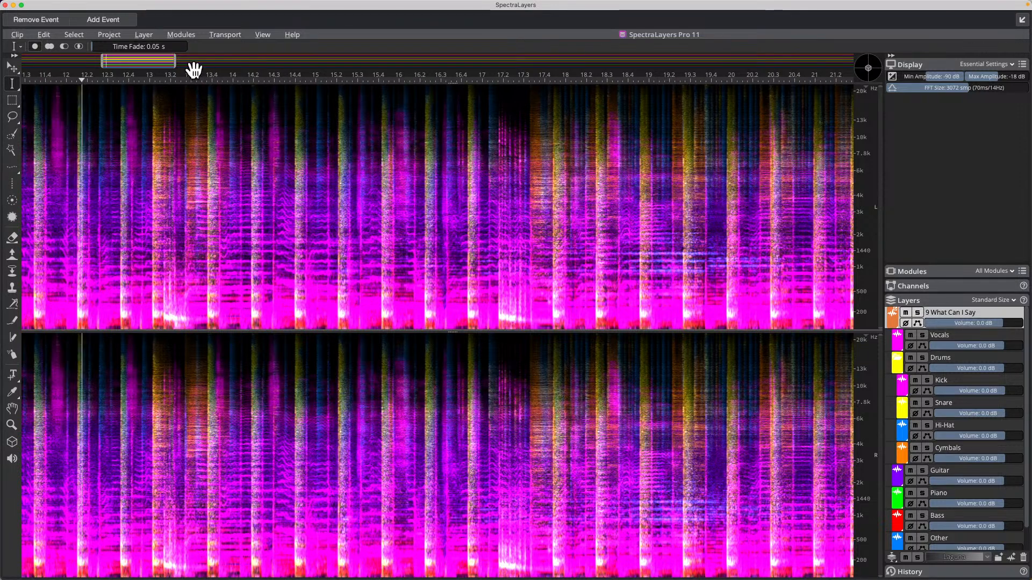
click(1022, 20)
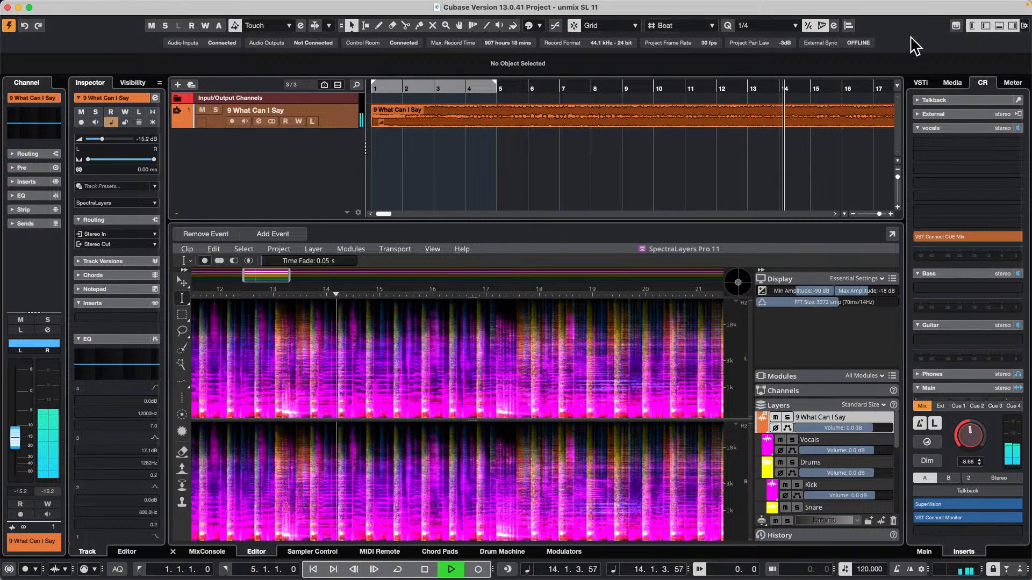
key(space)
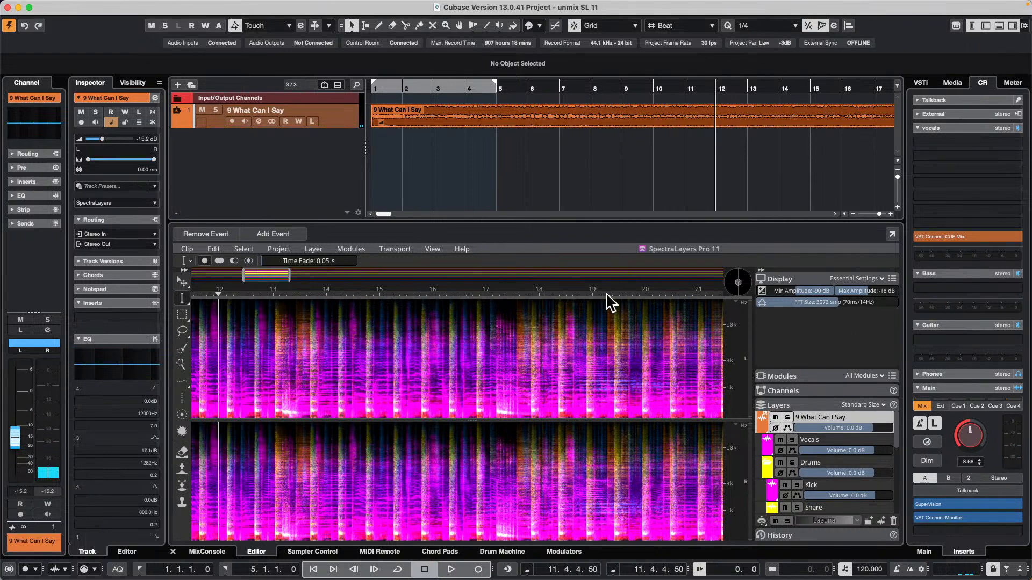
Show the MixConsole and play the song from just before bar 12 to check the channel levels, stopping afterwards.
click(207, 551)
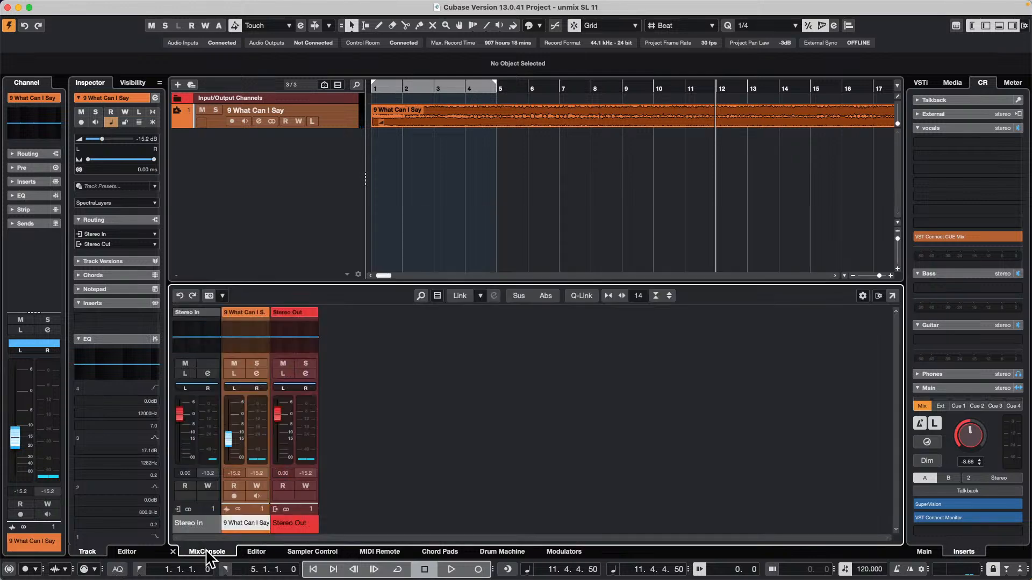
key(space)
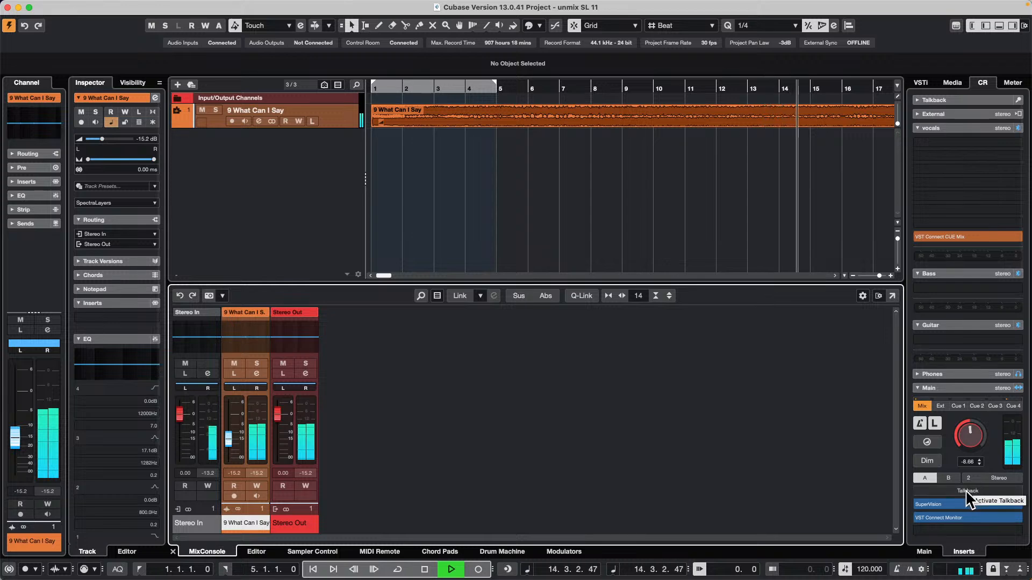
key(space)
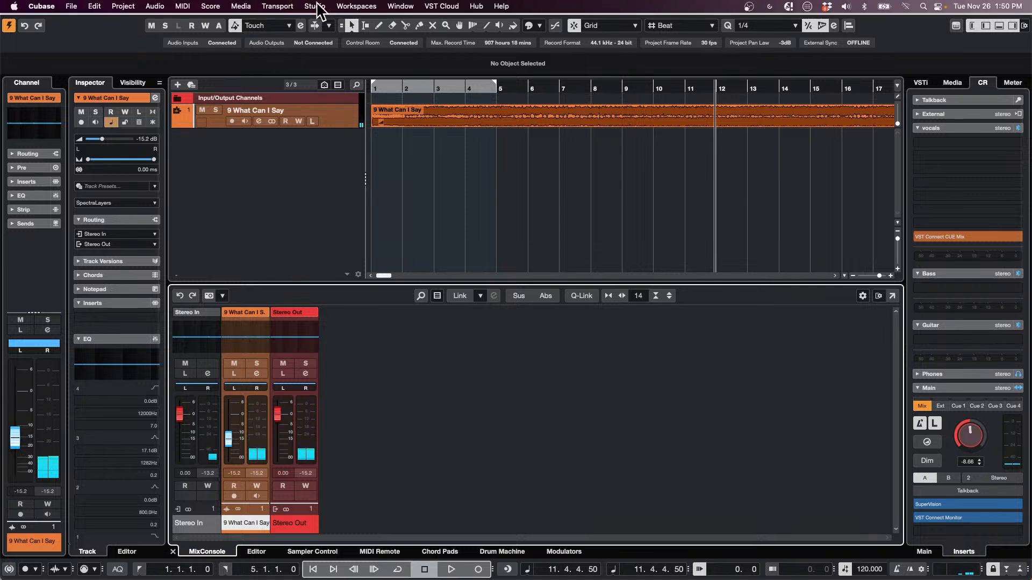
Inspect the Talkback and Phones sections of the Control Room and collapse them again.
click(313, 6)
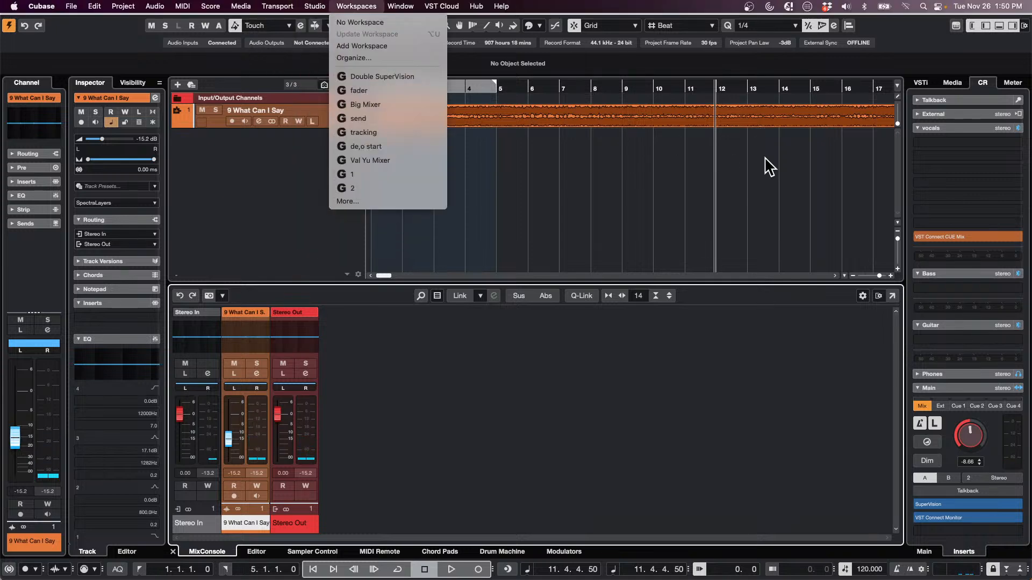
click(798, 163)
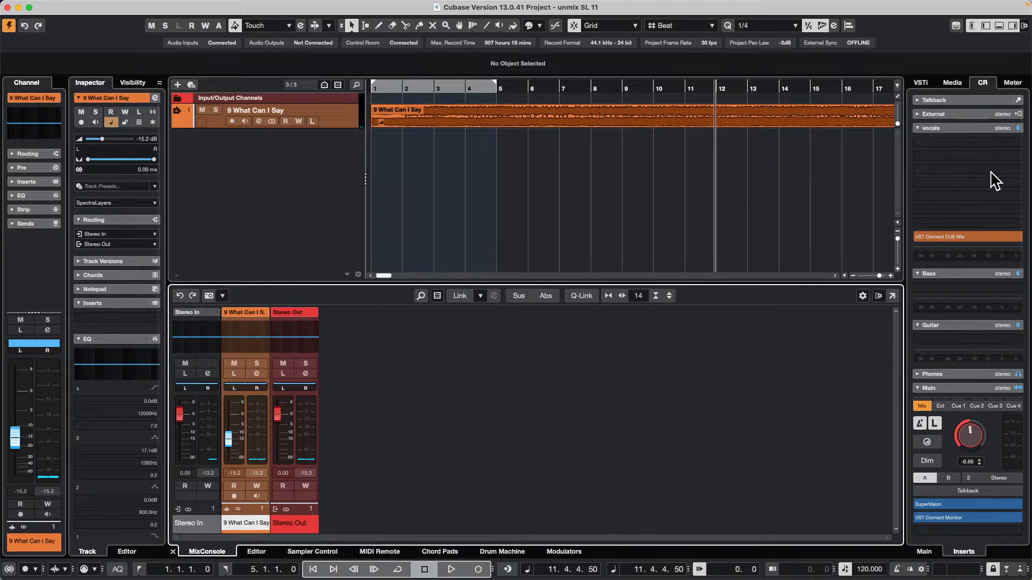
click(969, 100)
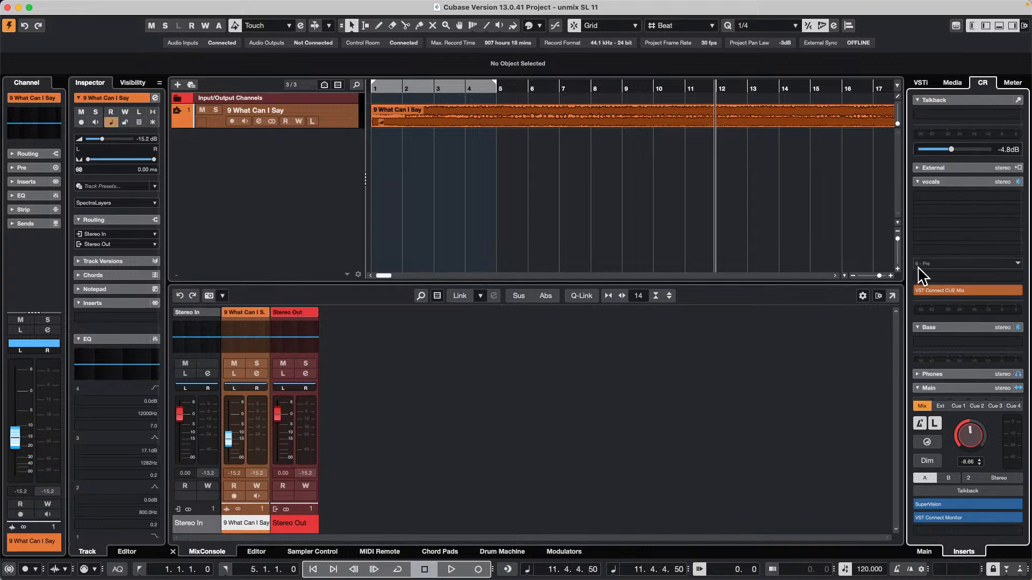
click(953, 373)
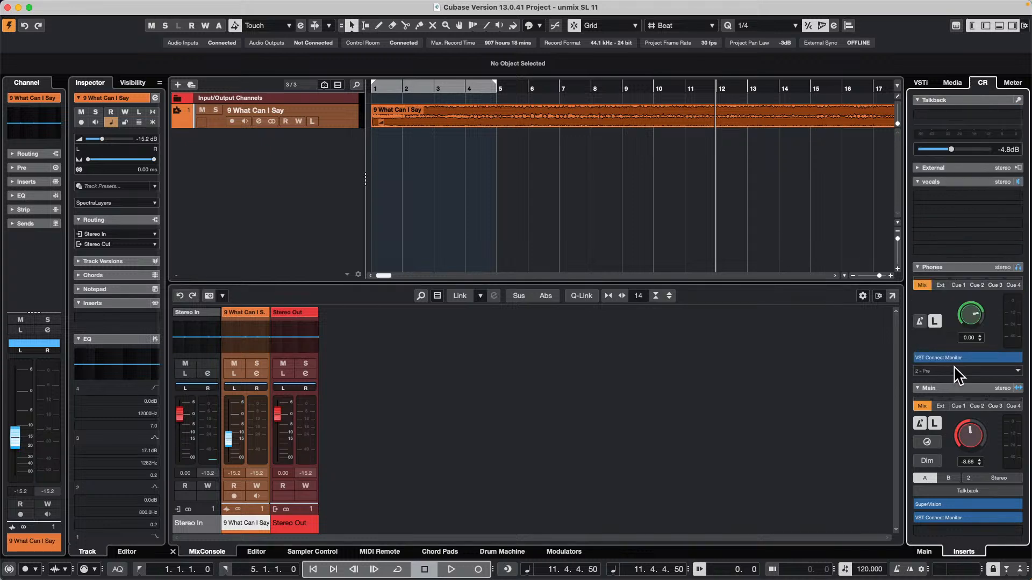
click(945, 266)
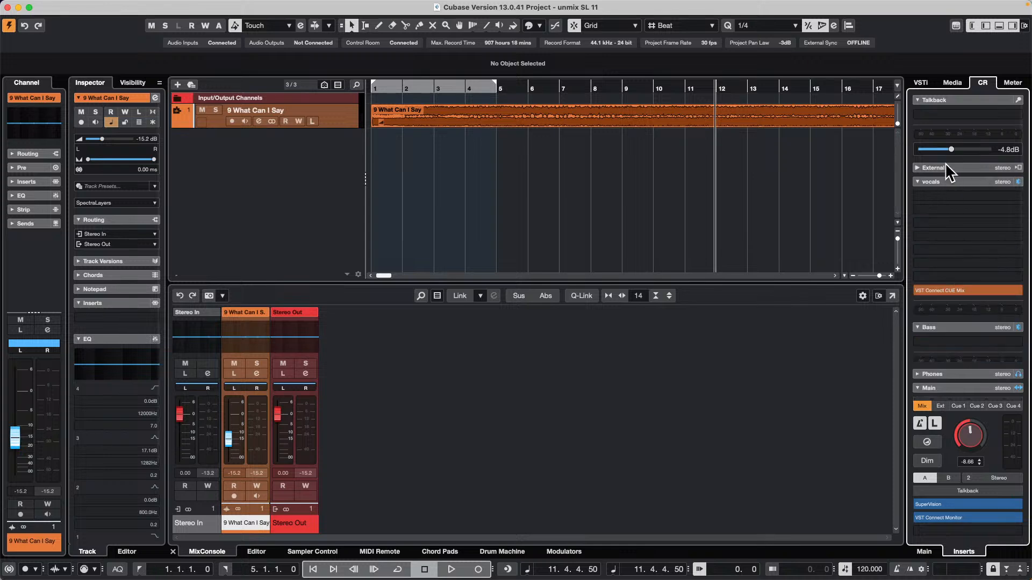
click(978, 97)
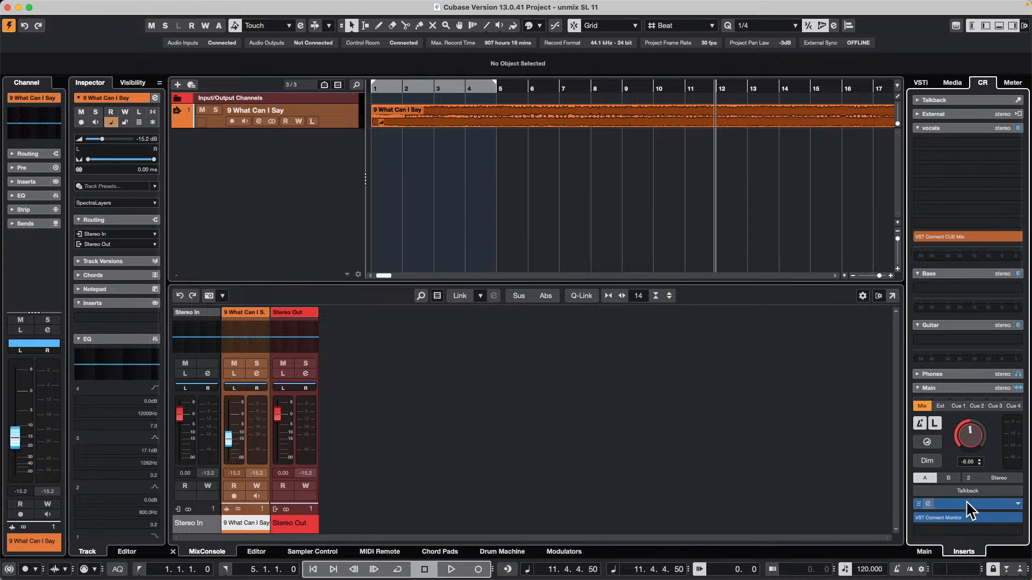
Remove the SuperVision and VST Connect Monitor inserts from the Control Room's Main channel and play the song briefly to check the sound.
drag(964, 501, 742, 505)
key(space)
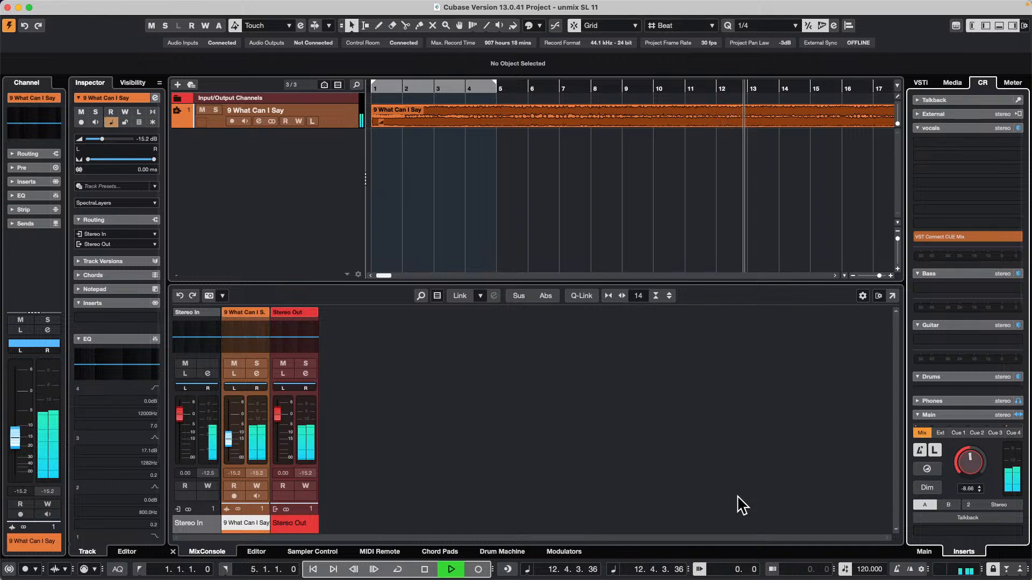
key(space)
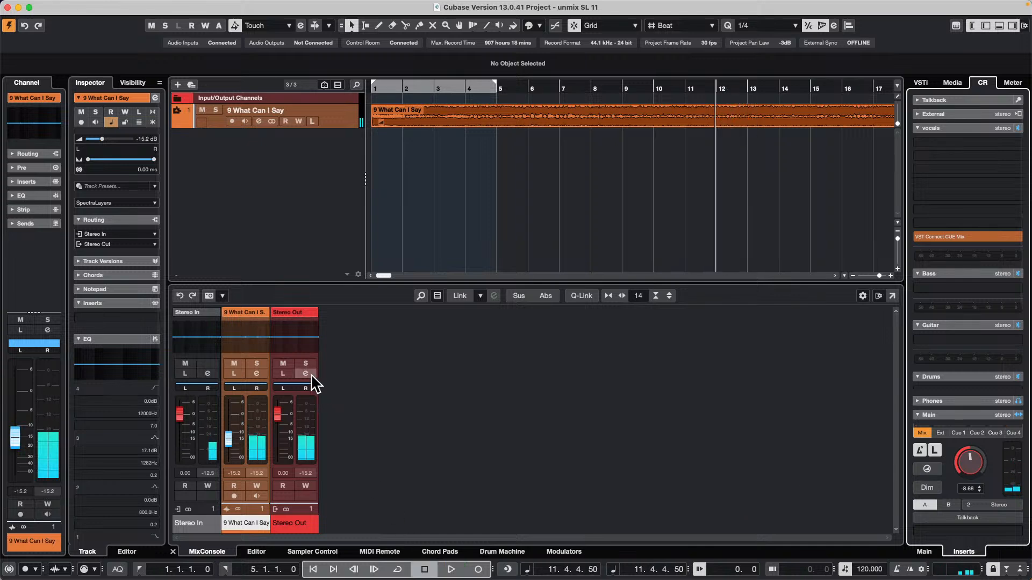
Check the channel settings of Stereo Out and the 9 What Can I Say channel, closing each window afterwards.
click(306, 373)
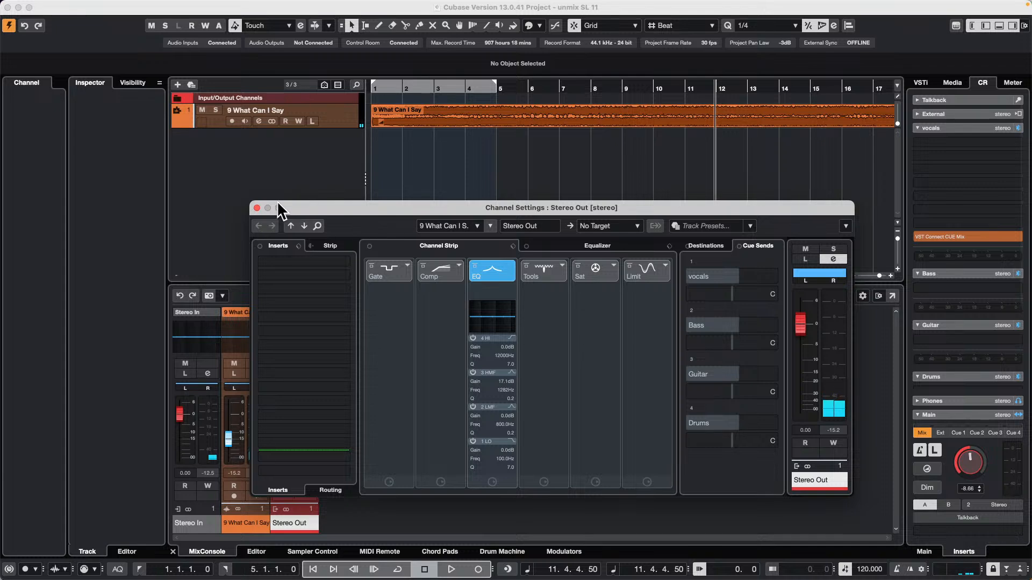
click(257, 207)
click(254, 372)
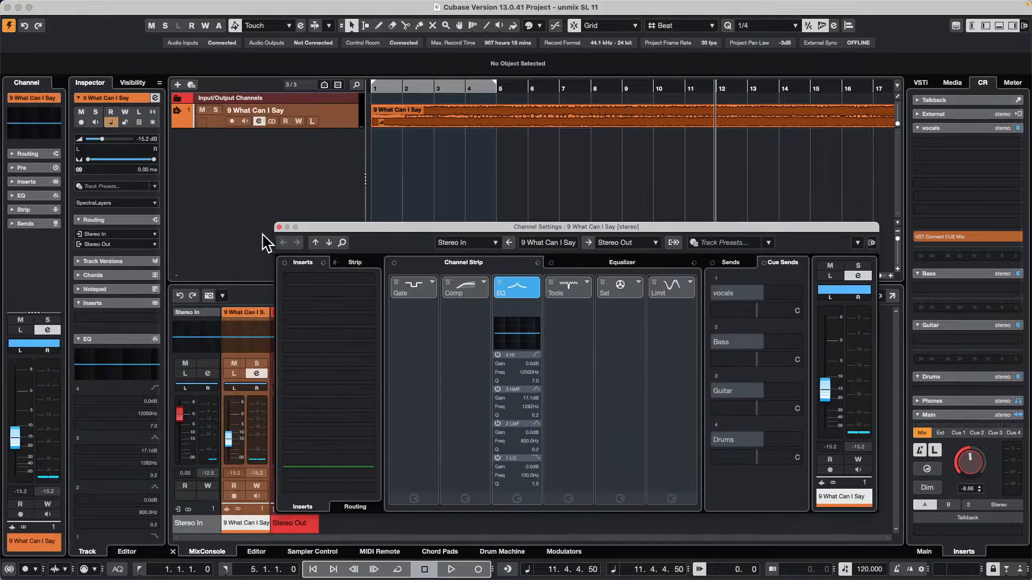
click(279, 227)
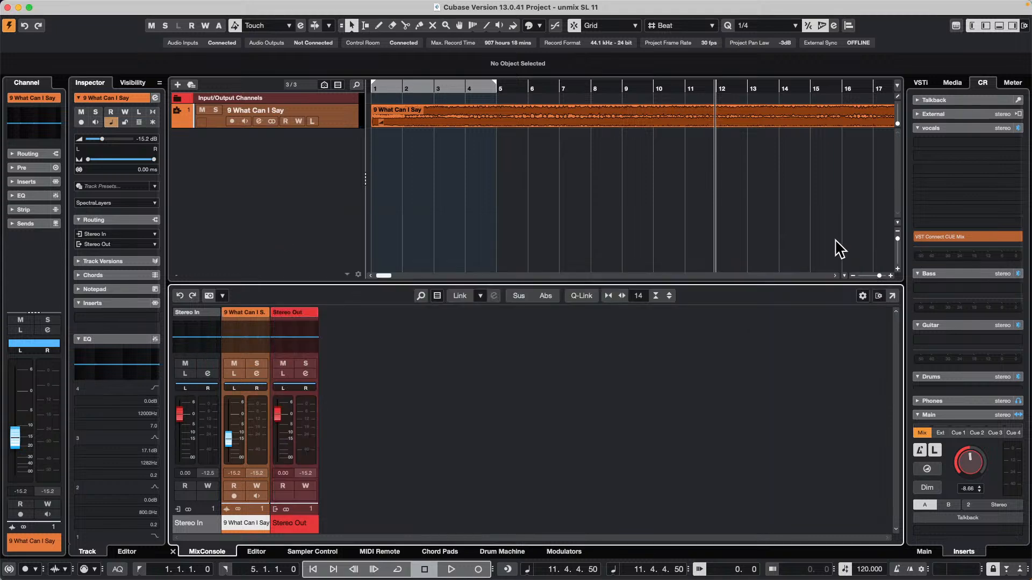
Open the 9 What Can I Say event in the SpectraLayers editor and audition its Kick layer in solo.
click(755, 115)
double_click(756, 115)
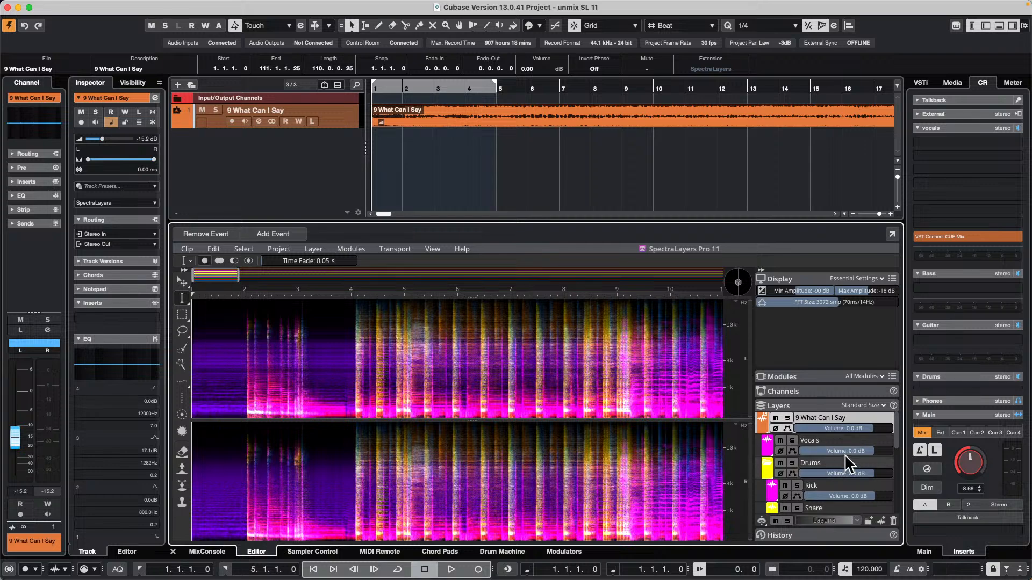
click(798, 483)
key(space)
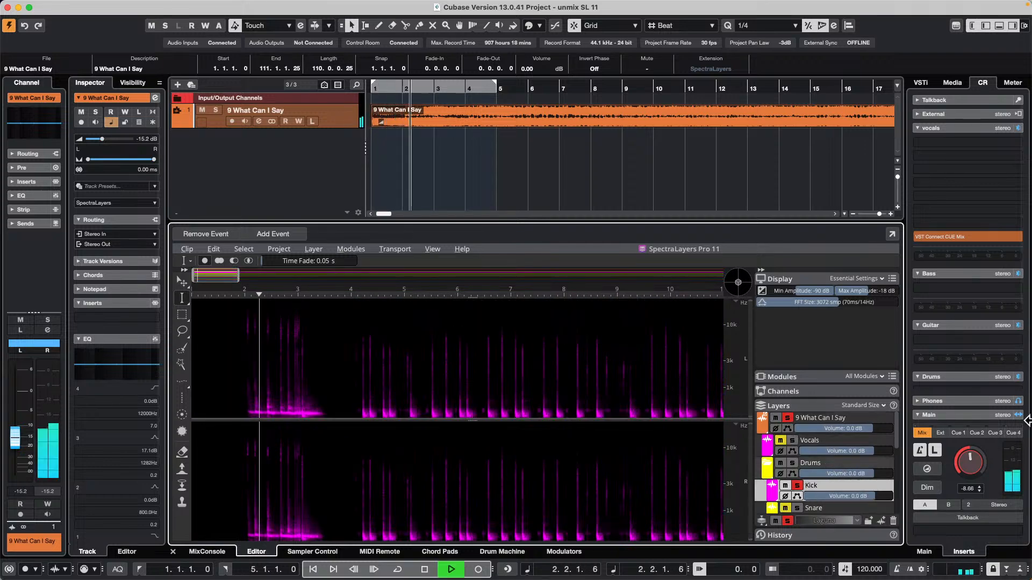
key(space)
Look through the Media and VST instrument racks and return to the Control Room.
click(952, 86)
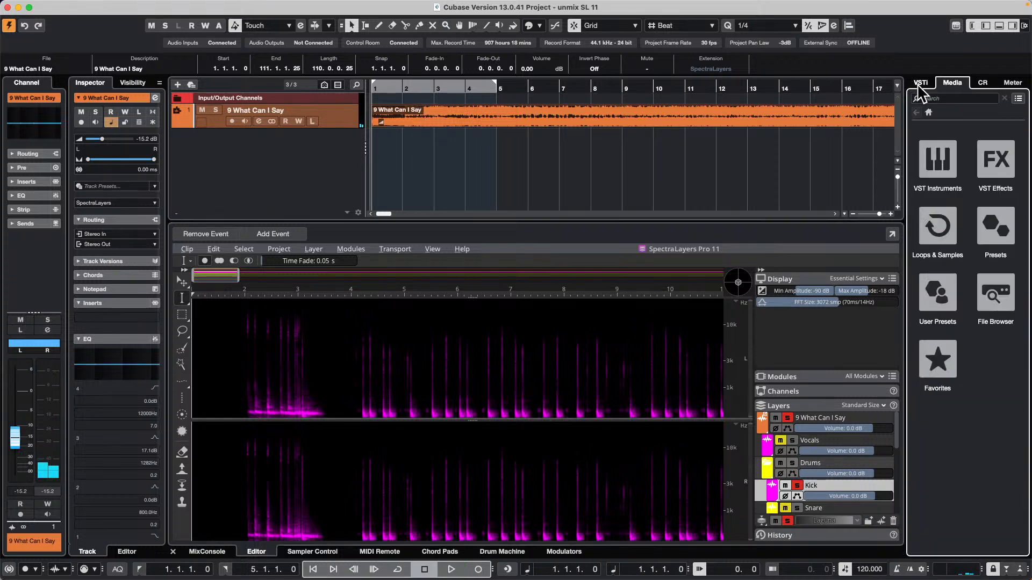
click(921, 86)
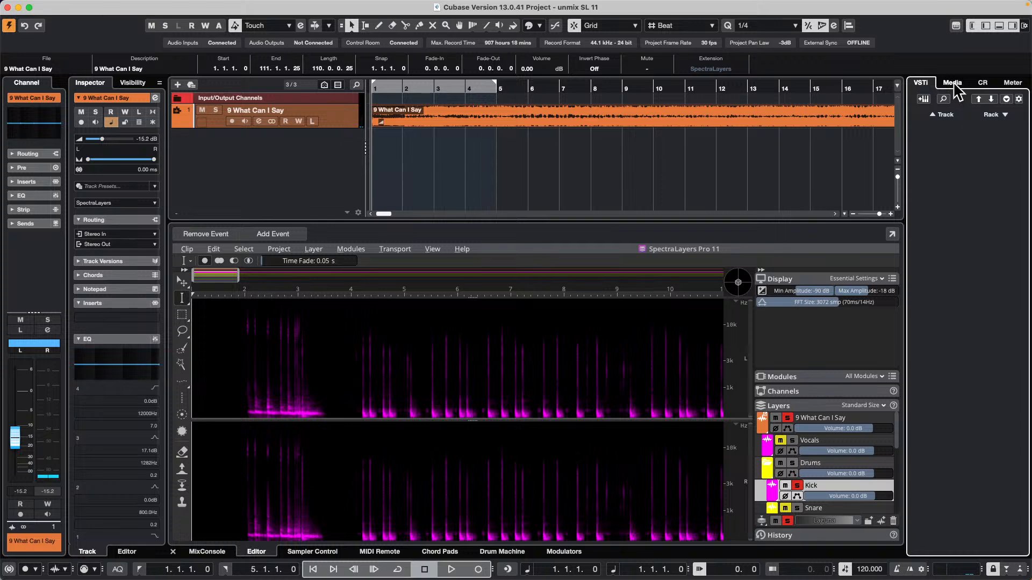
click(955, 88)
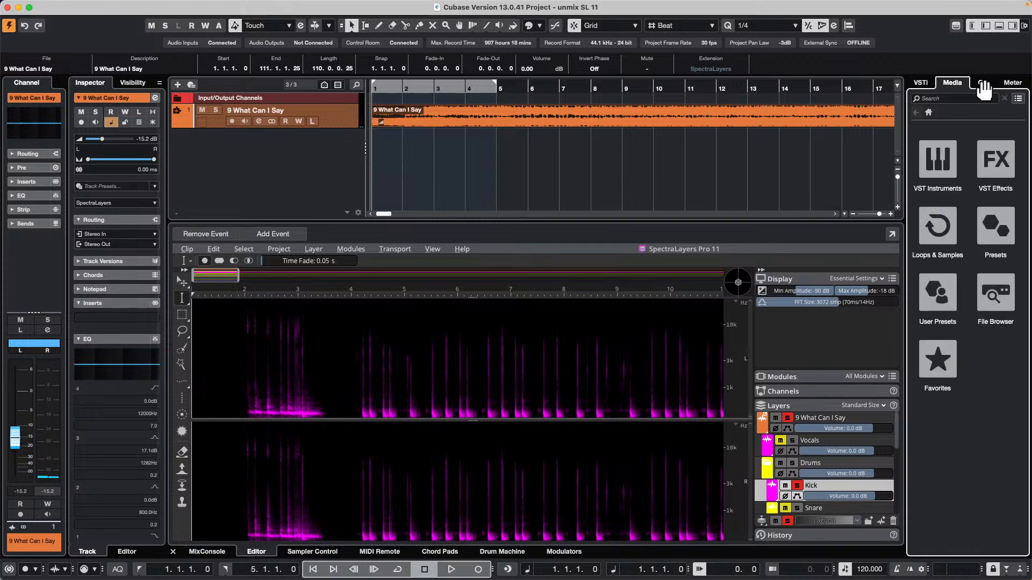
click(984, 86)
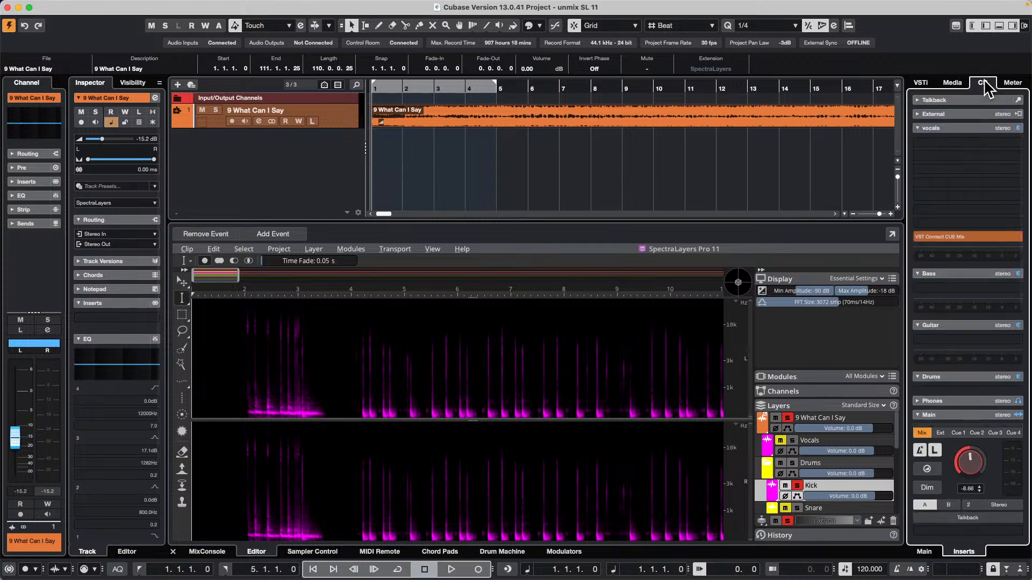
Play the song and compare the soloed Kick layer with the full Drums layer, ending with the Kick alone.
click(451, 570)
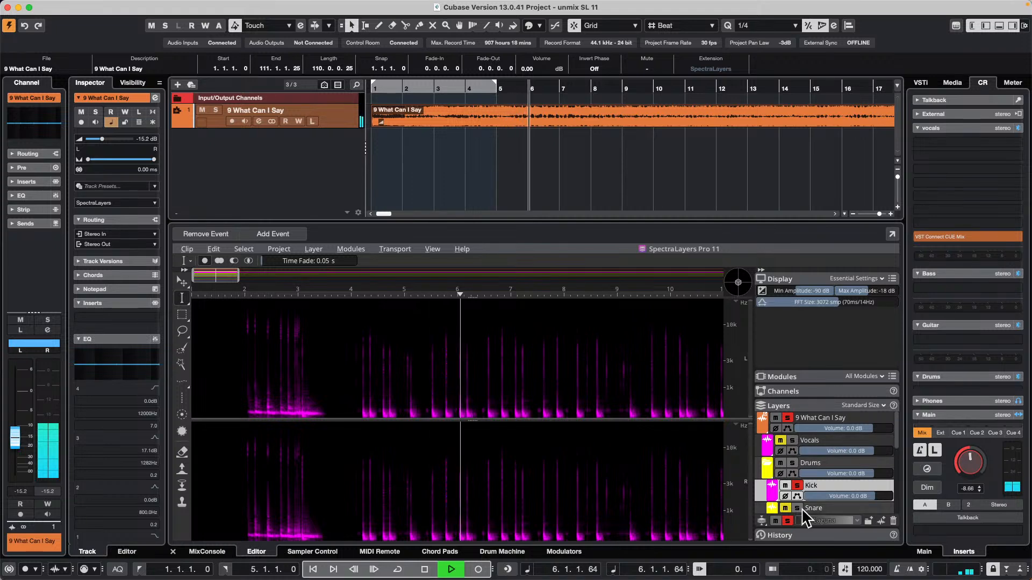
click(793, 464)
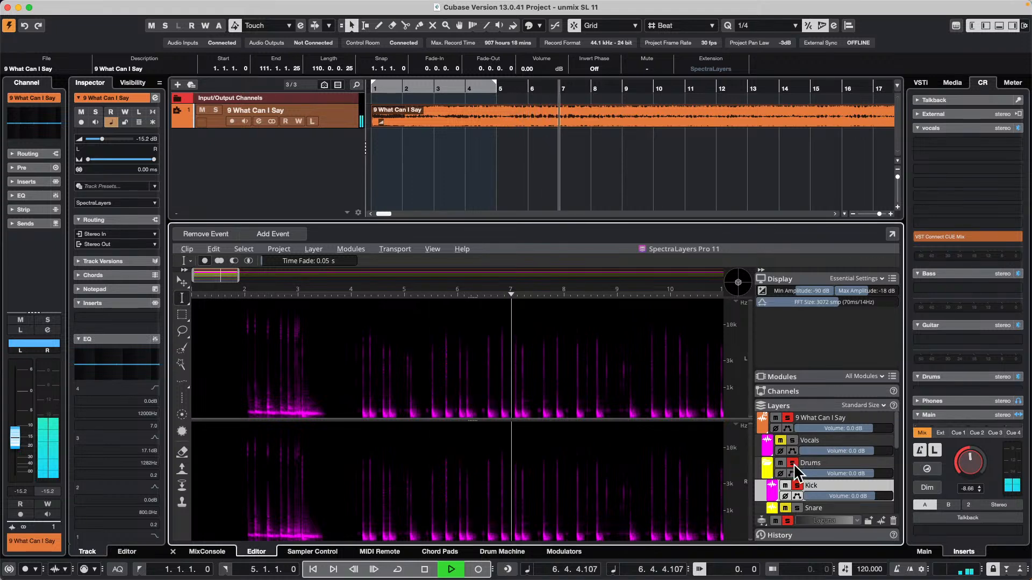
click(797, 484)
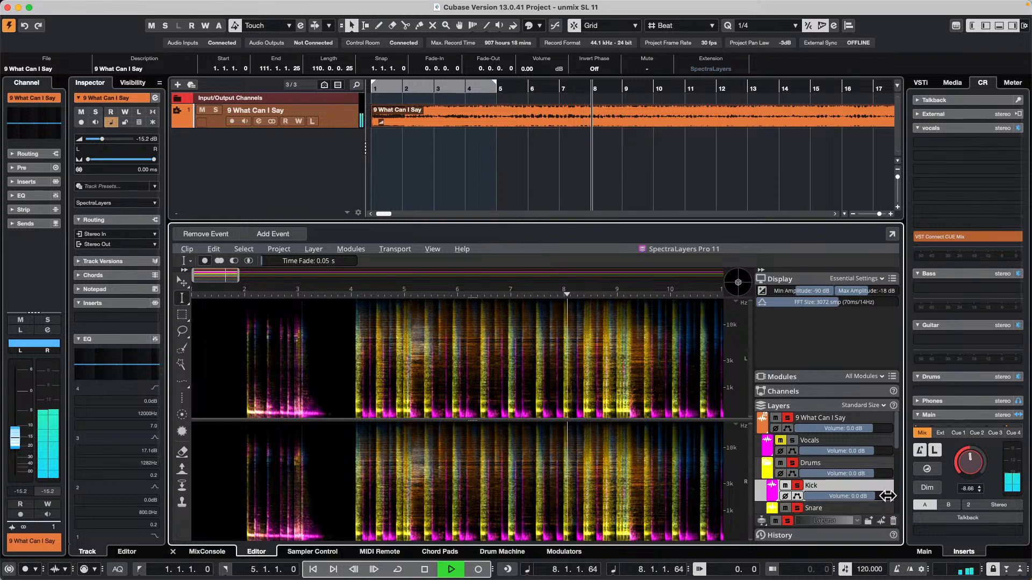
click(797, 485)
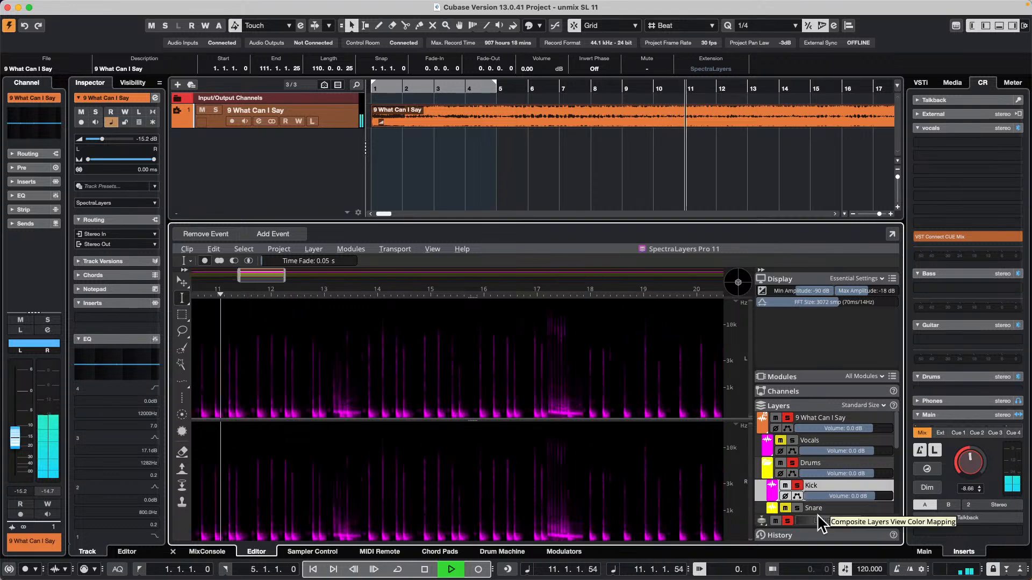
Solo the Snare layer together with the Kick, isolate the Snare, clear the layer solos and stop playback.
click(797, 508)
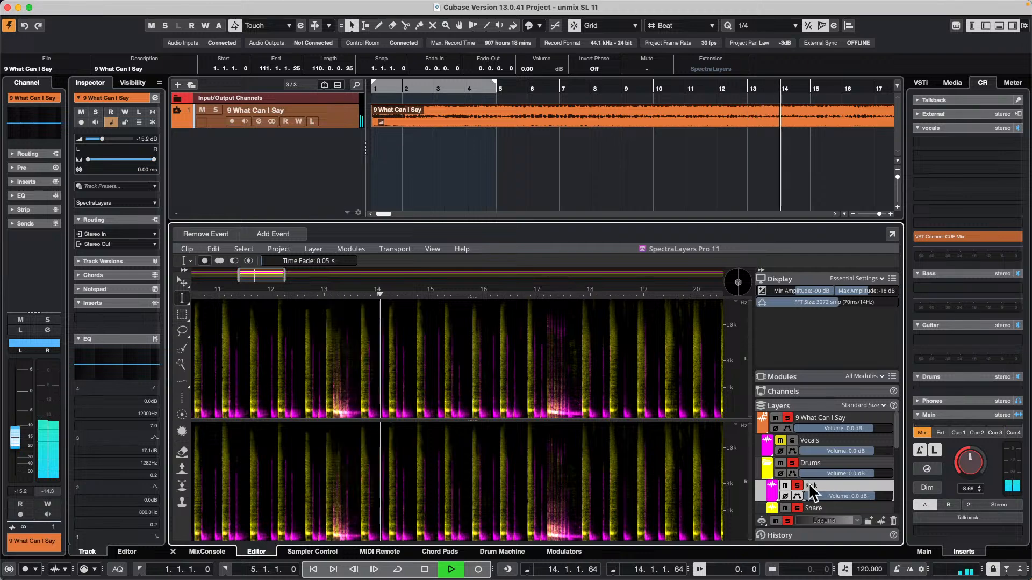
click(797, 483)
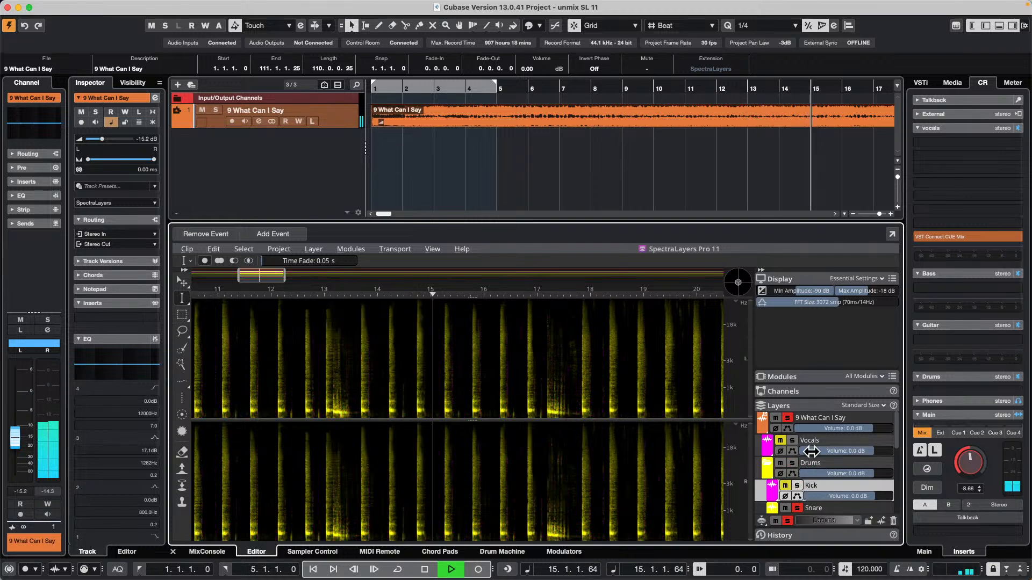
click(797, 508)
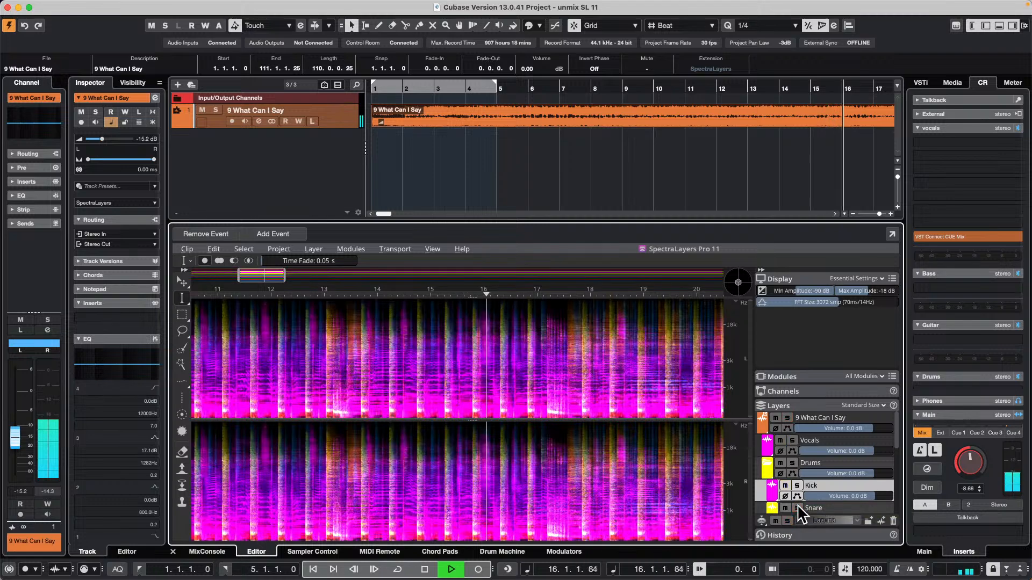
key(space)
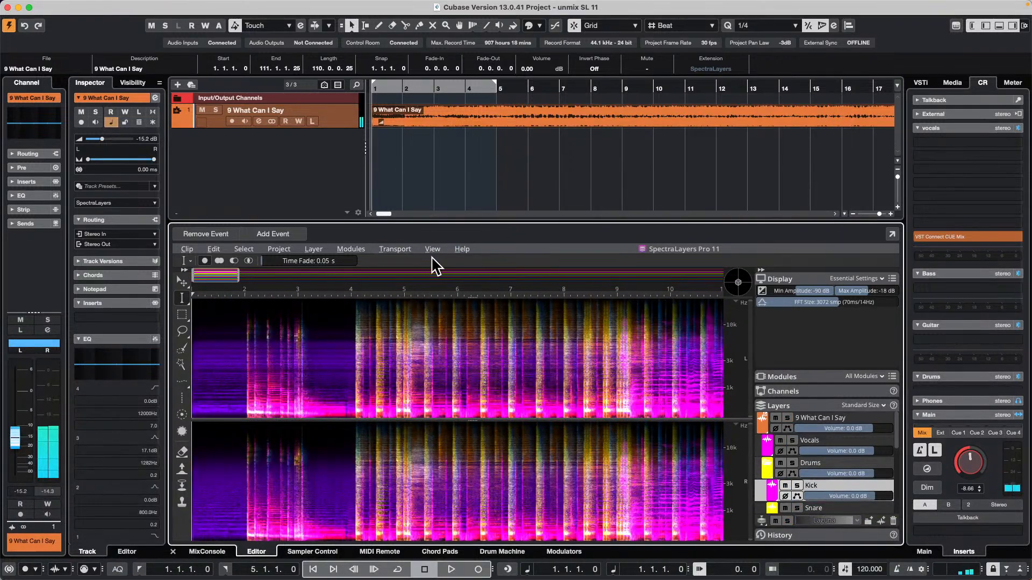
View the list of SpectraLayers modules and close the unmix SL 11 project without saving.
click(396, 249)
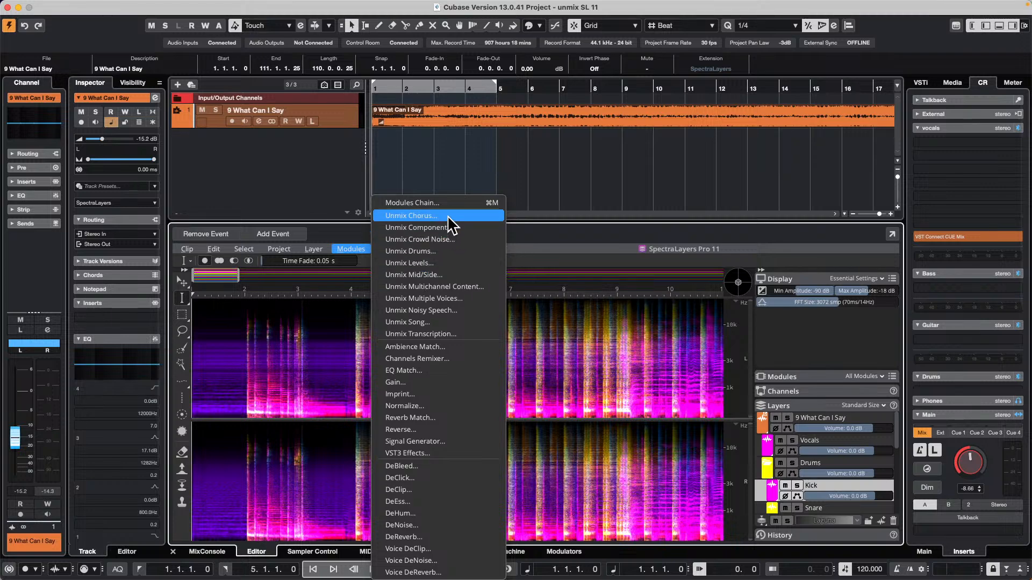
click(682, 193)
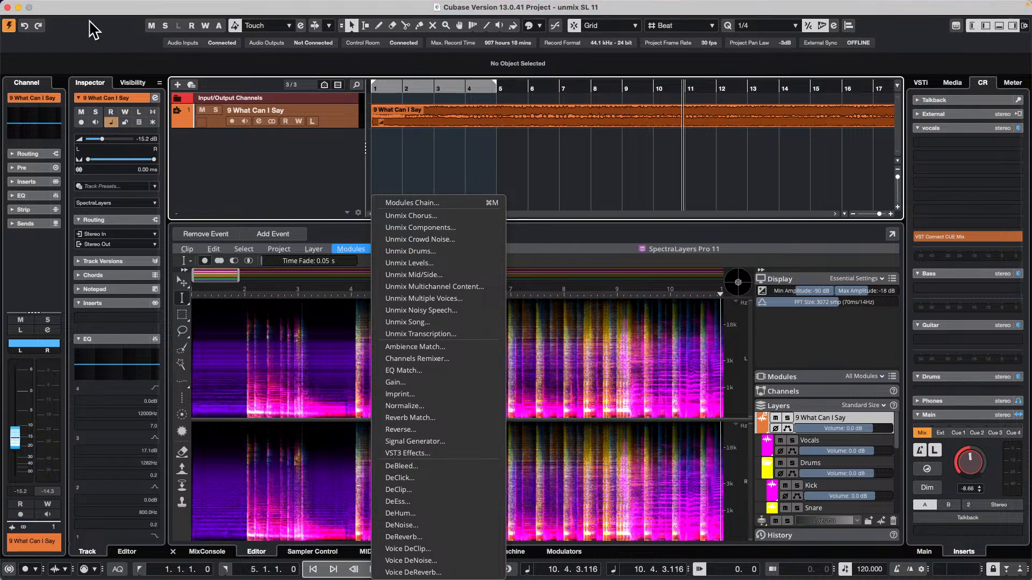
click(7, 7)
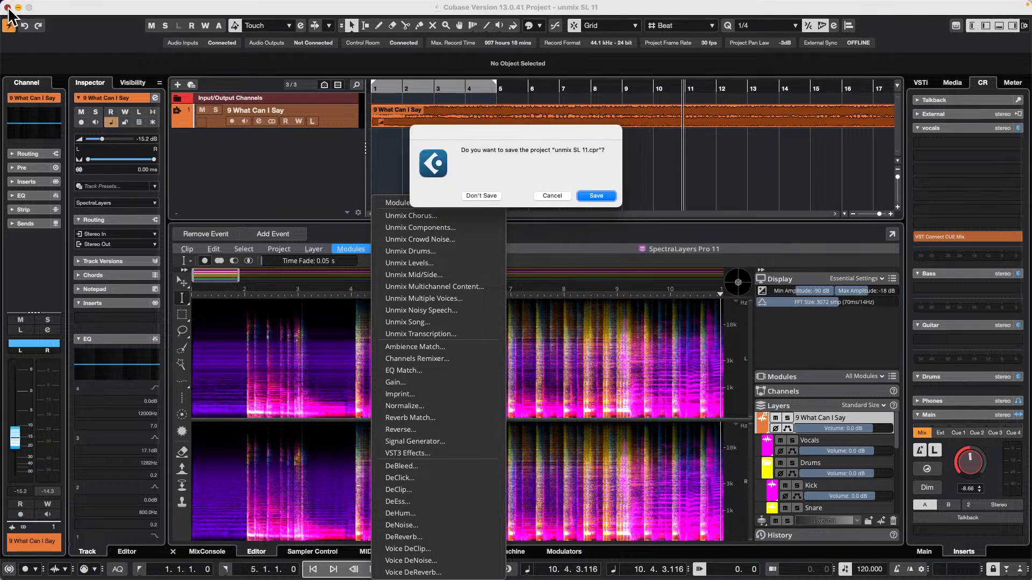
click(476, 194)
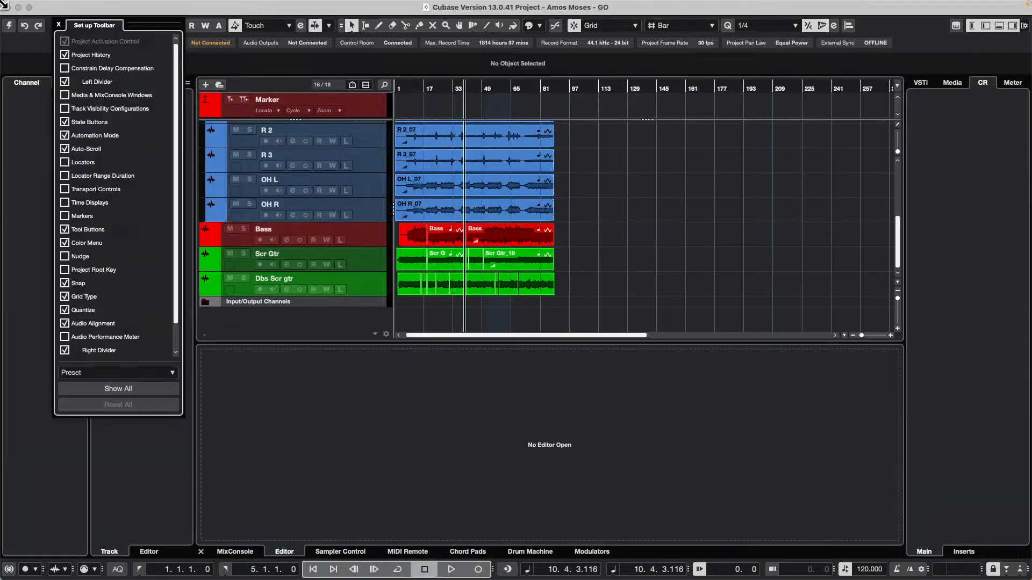
Close the Amos Moses - GO and jump off projects without saving, delete the newly created files, and switch to the November 26 2024 project.
click(8, 7)
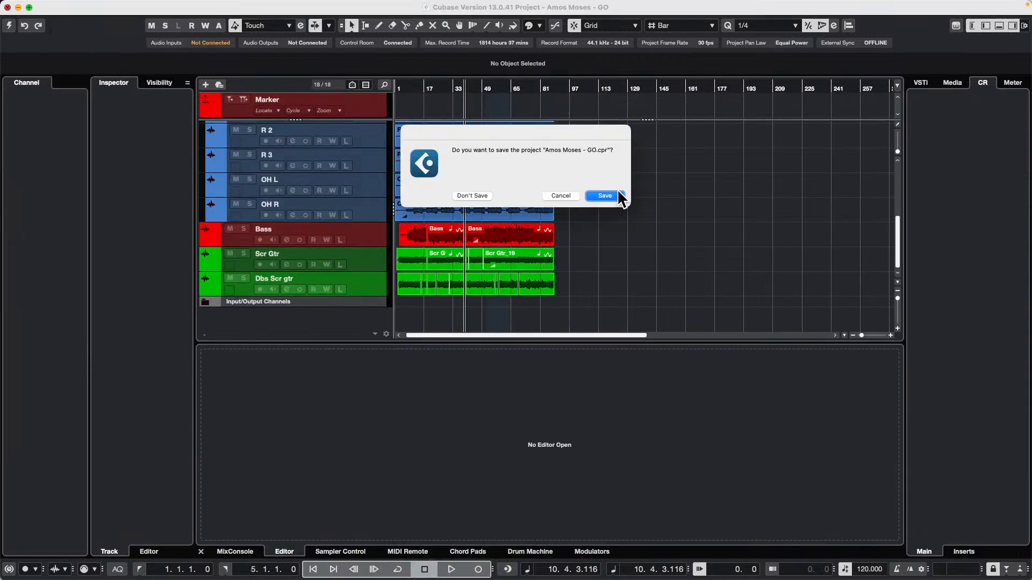
click(476, 194)
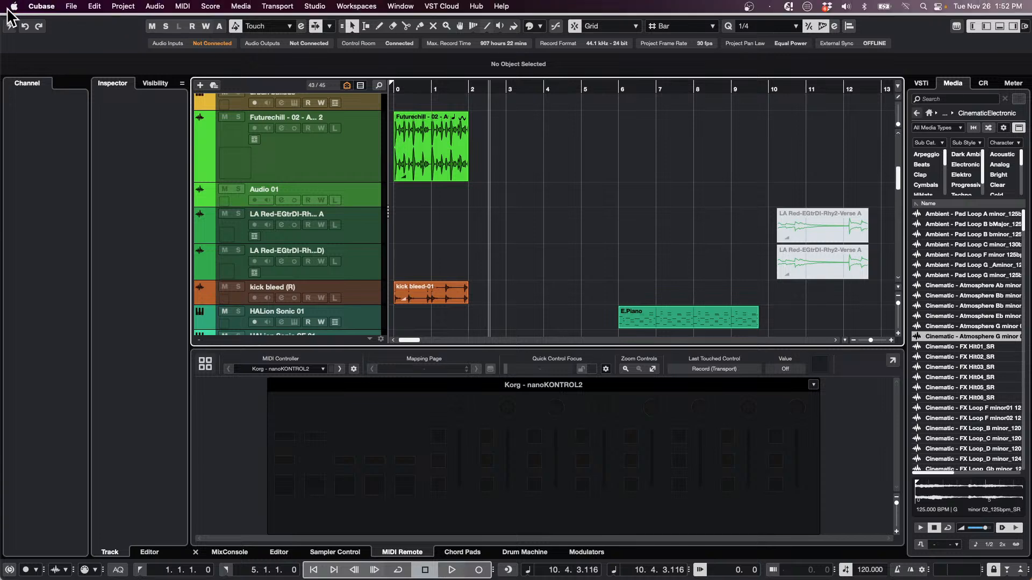
click(8, 7)
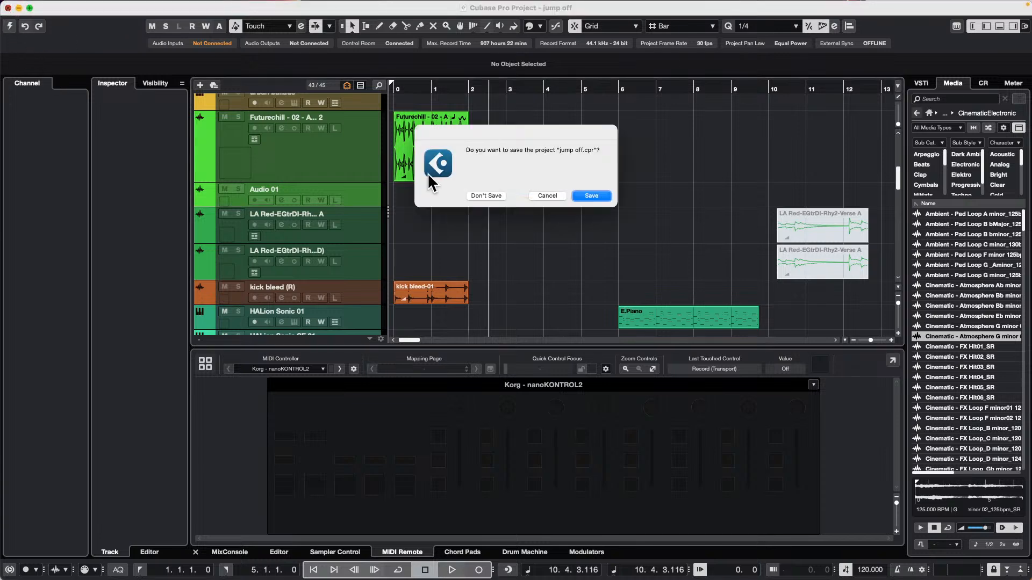
click(480, 196)
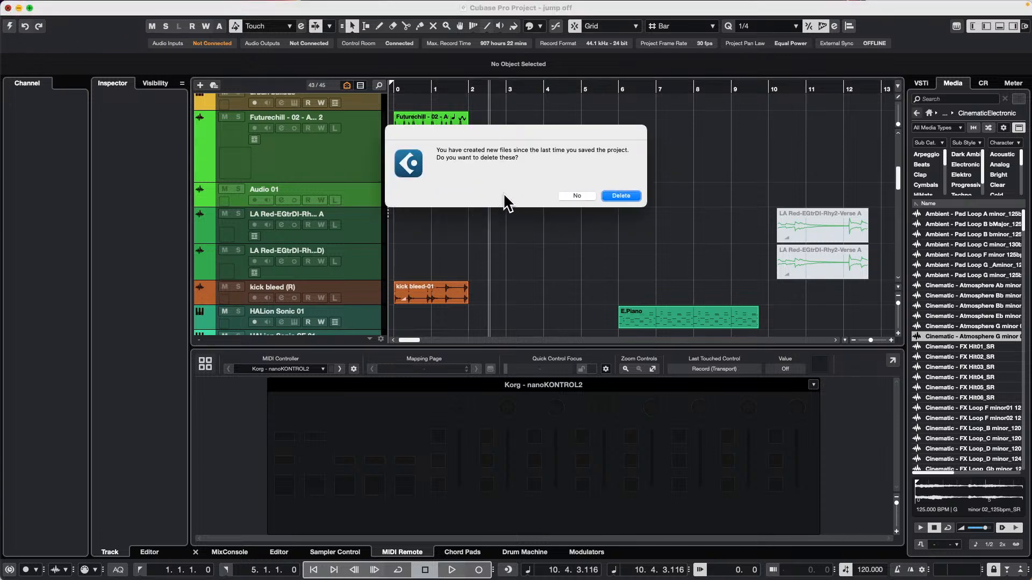
click(621, 196)
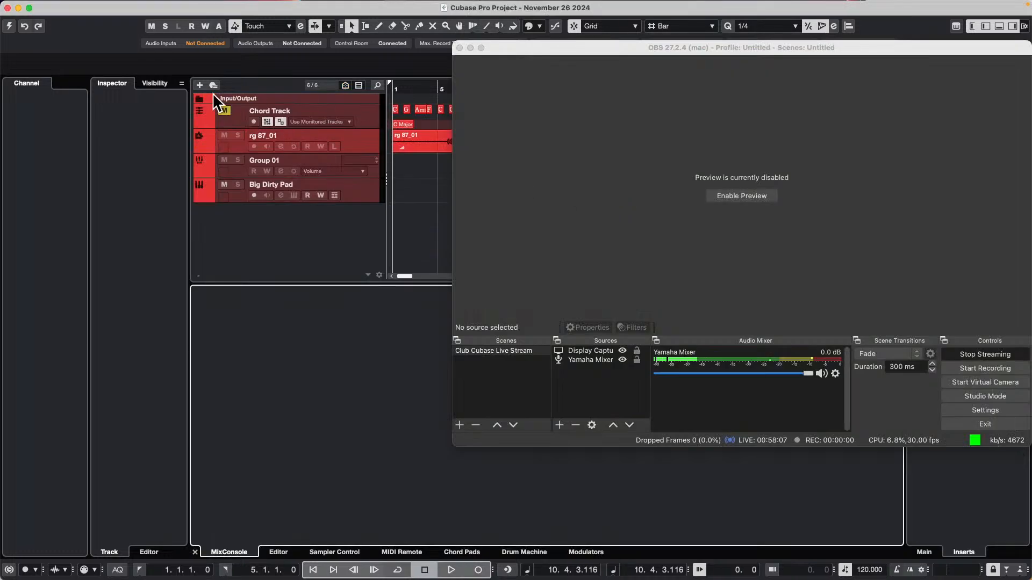
click(410, 224)
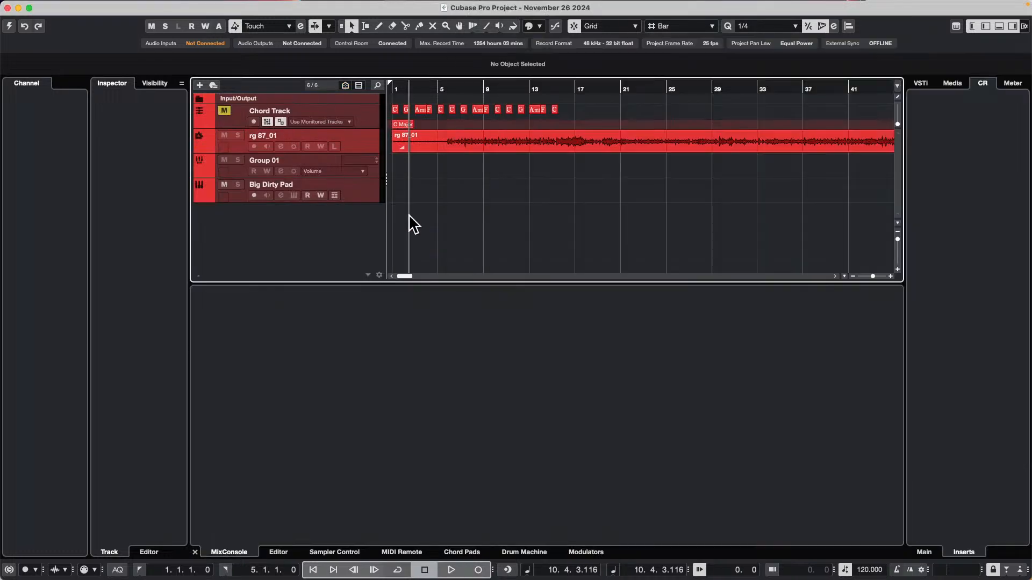
Close the November 26 2024 project without saving and quit Cubase Pro.
click(7, 7)
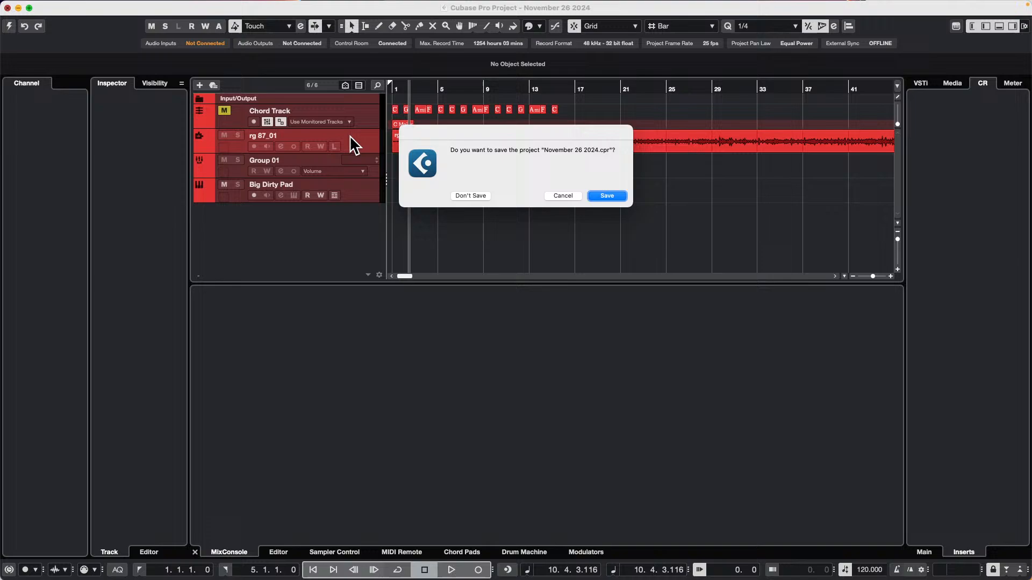
click(471, 195)
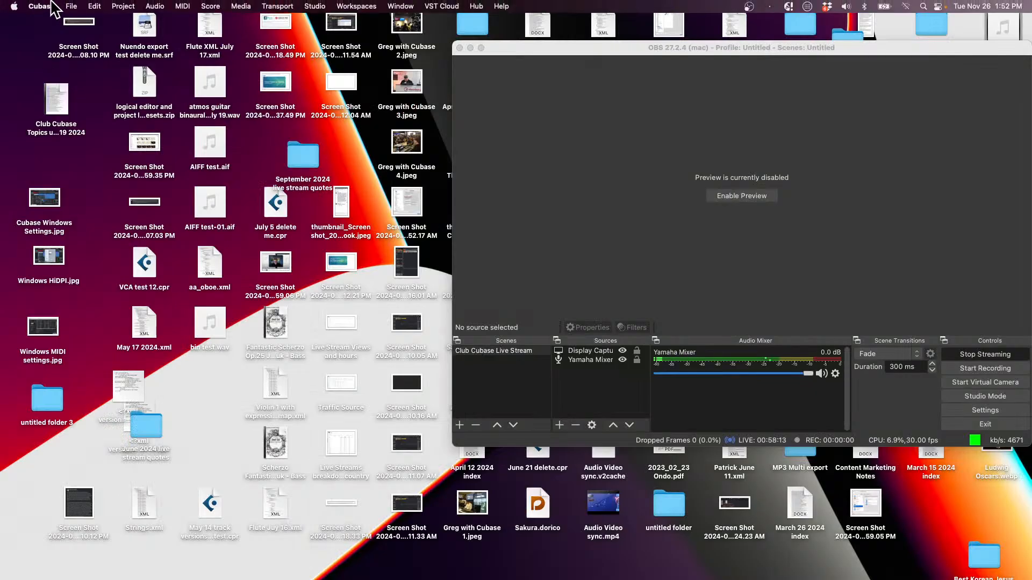
click(52, 6)
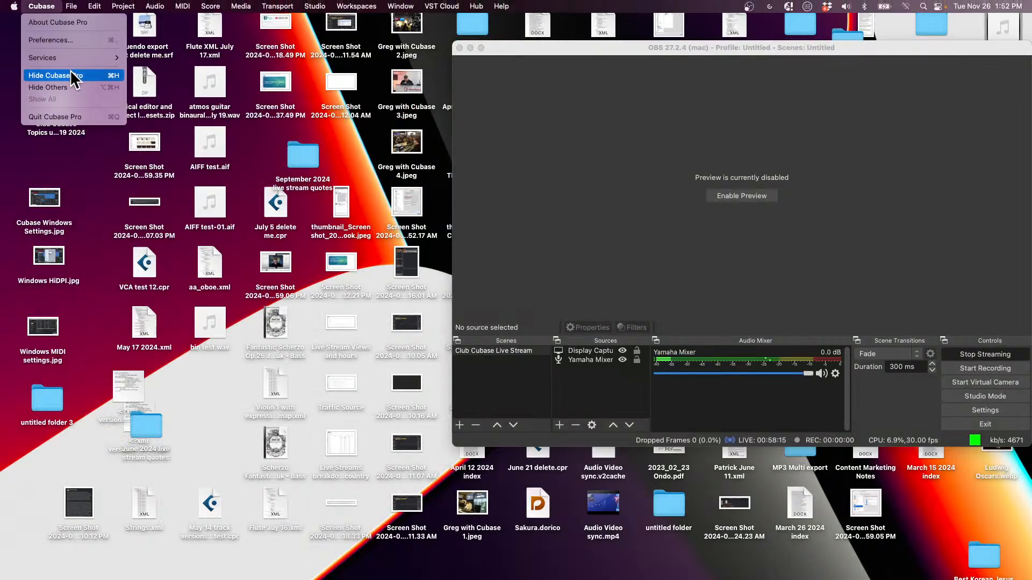
click(69, 115)
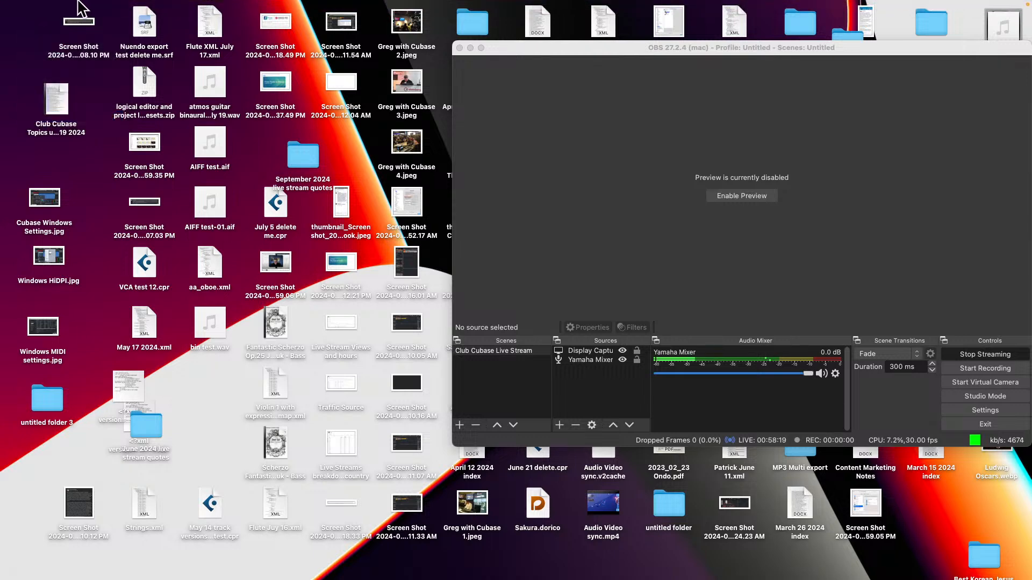
Relaunch Cubase, open the recent jump off project and dismiss the missing files dialog.
mouse_move(425, 578)
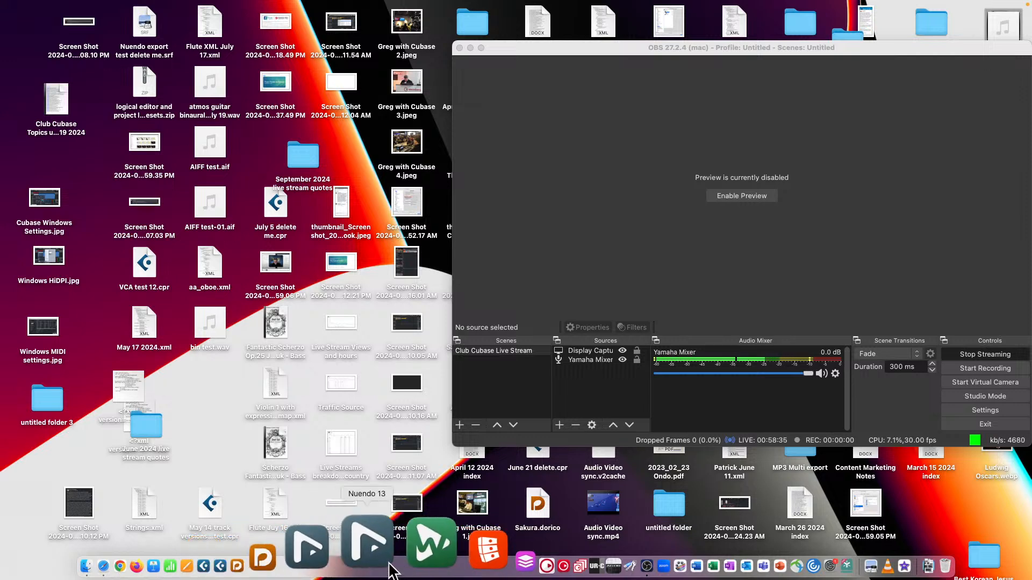
click(315, 538)
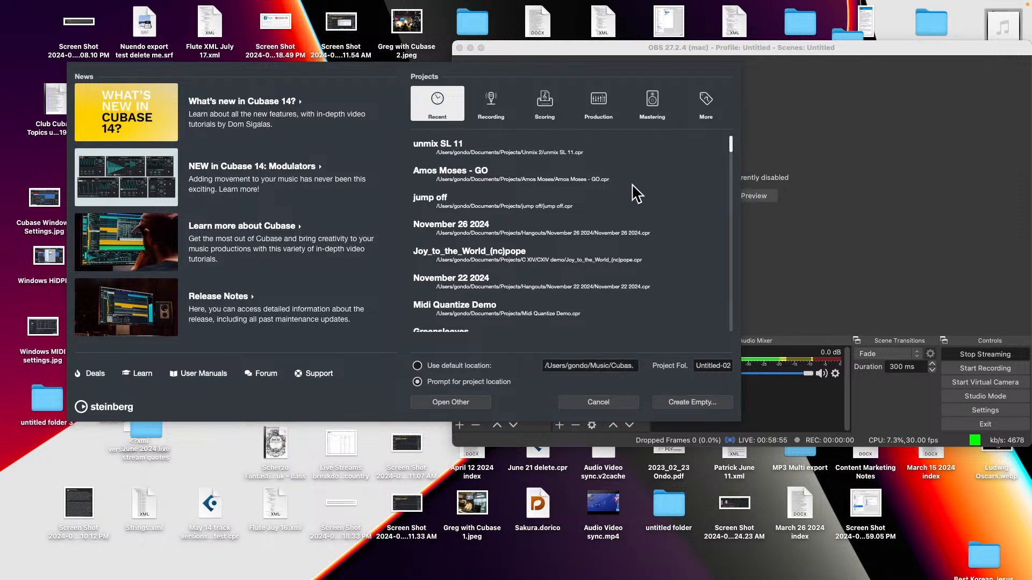
double_click(490, 204)
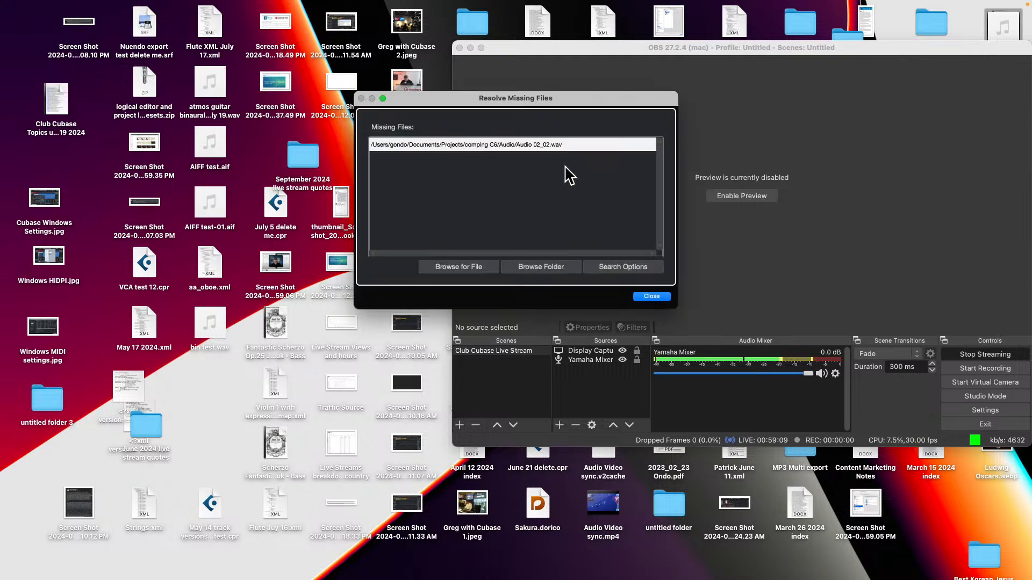
click(661, 297)
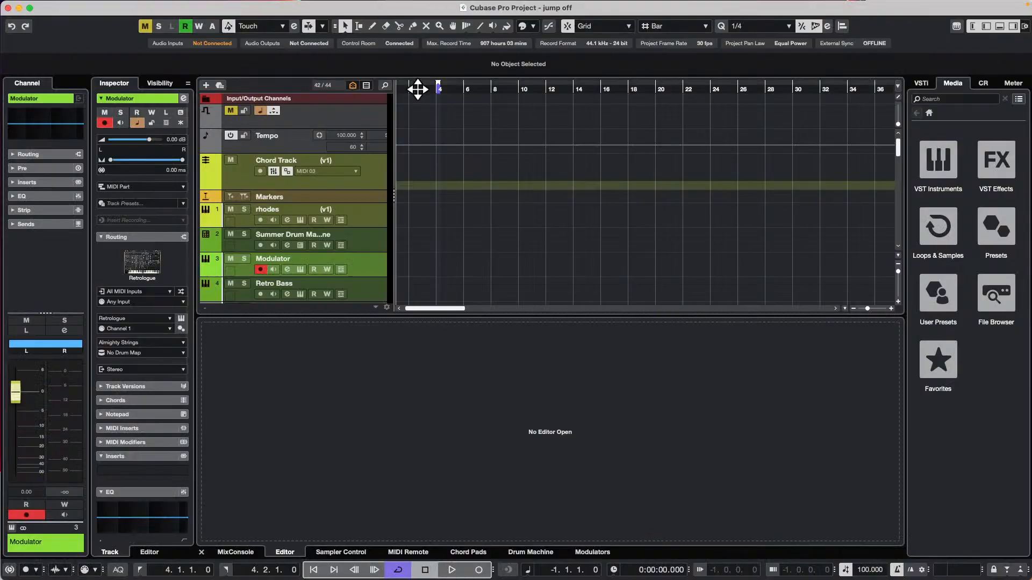
Play the jump off project from its start and stop playback.
drag(418, 90, 249, 86)
key(space)
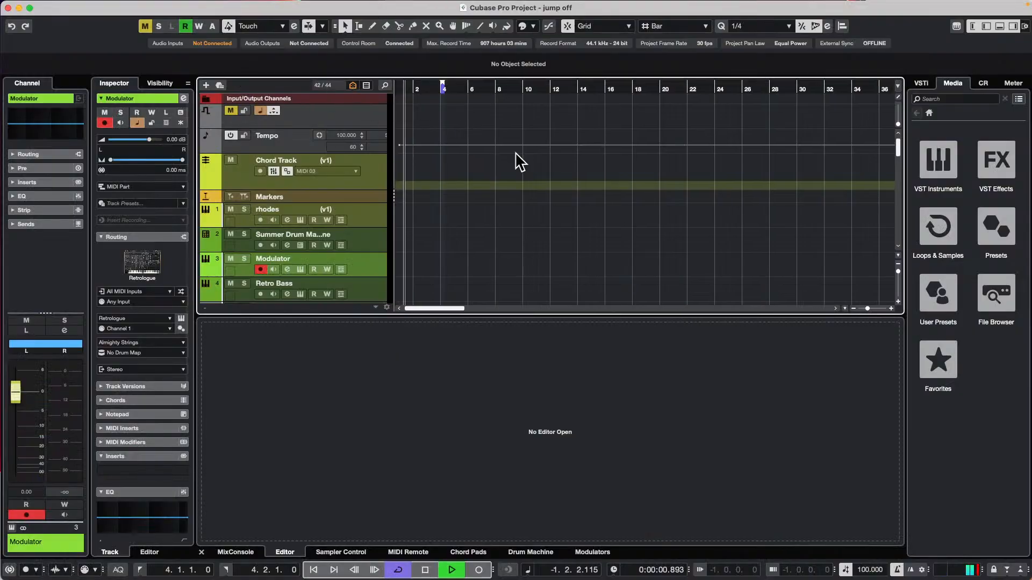
key(space)
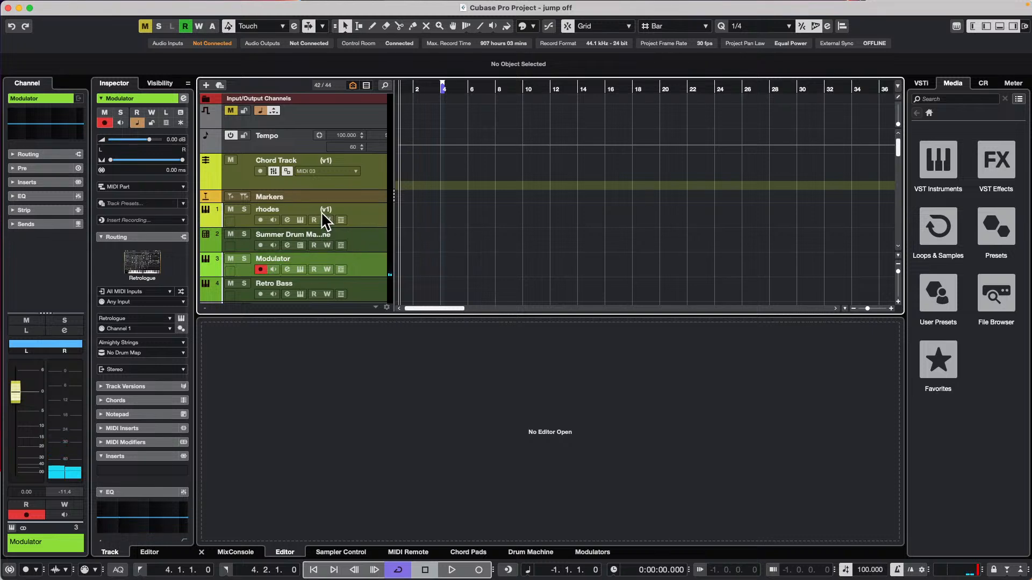
Draw an empty MIDI part on the Modulator track from the start of the timeline to bar 18.
drag(428, 86, 423, 51)
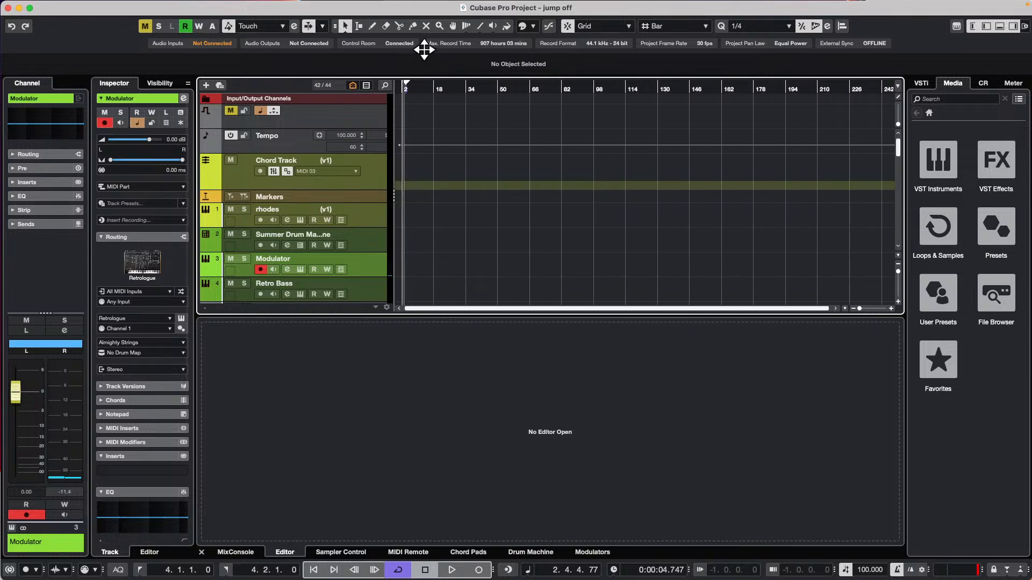
right_click(421, 269)
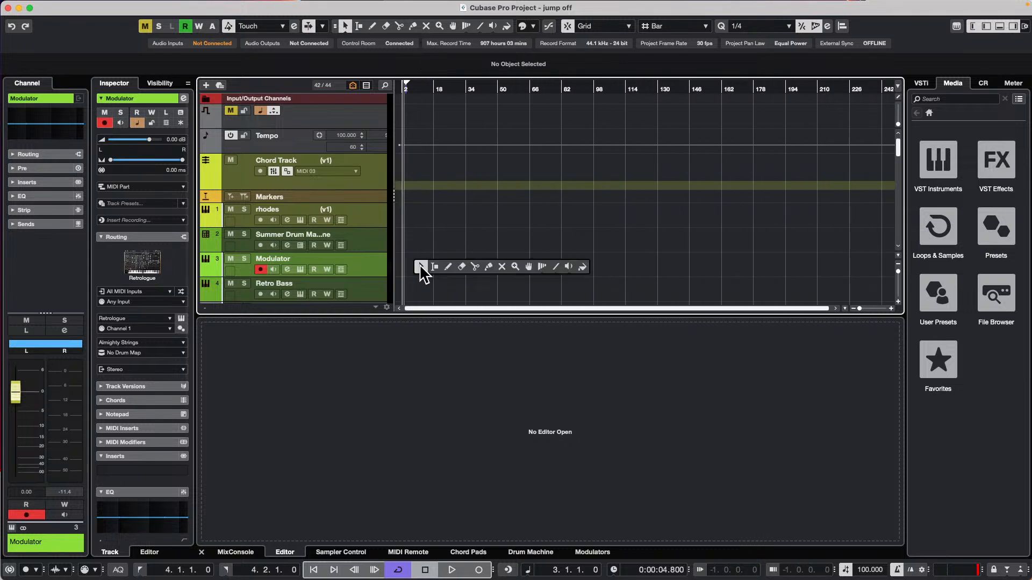
click(448, 267)
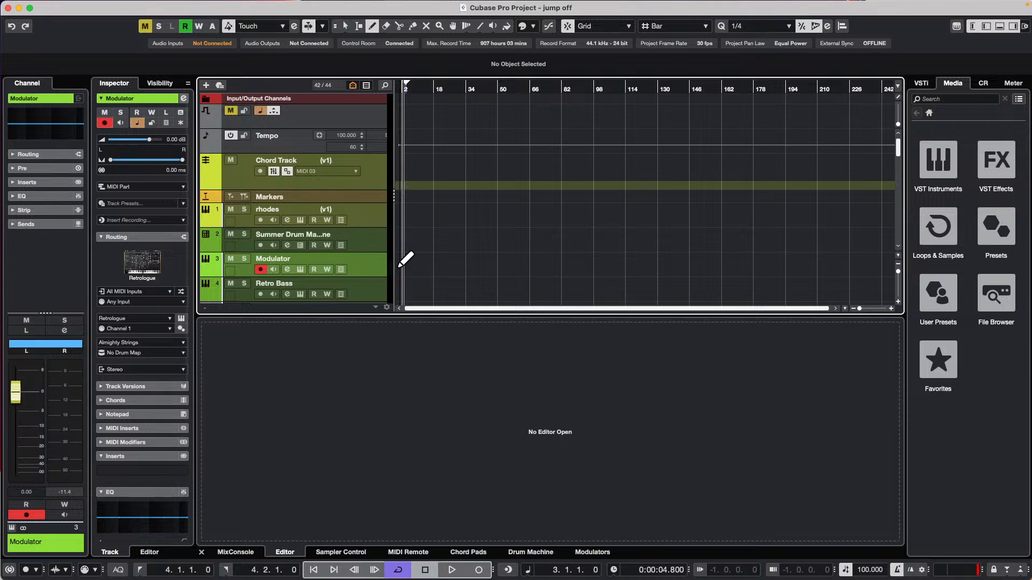
mouse_move(407, 265)
mouse_down()
mouse_move(436, 260)
mouse_move(401, 272)
mouse_up()
key(1)
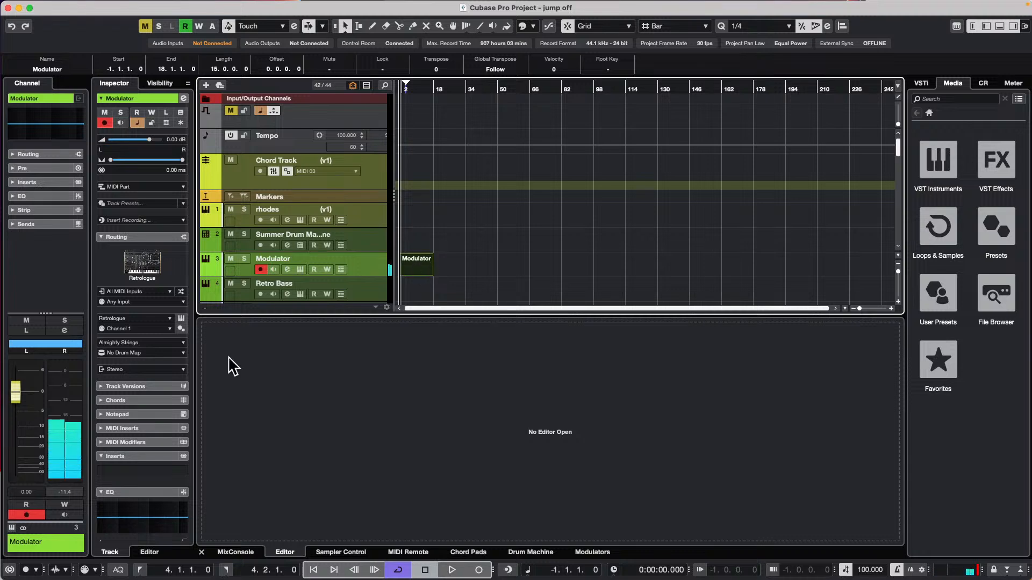
Assign the Modulator track's LFO to Retrologue's filter cutoff by learning the destination from the instrument.
click(591, 552)
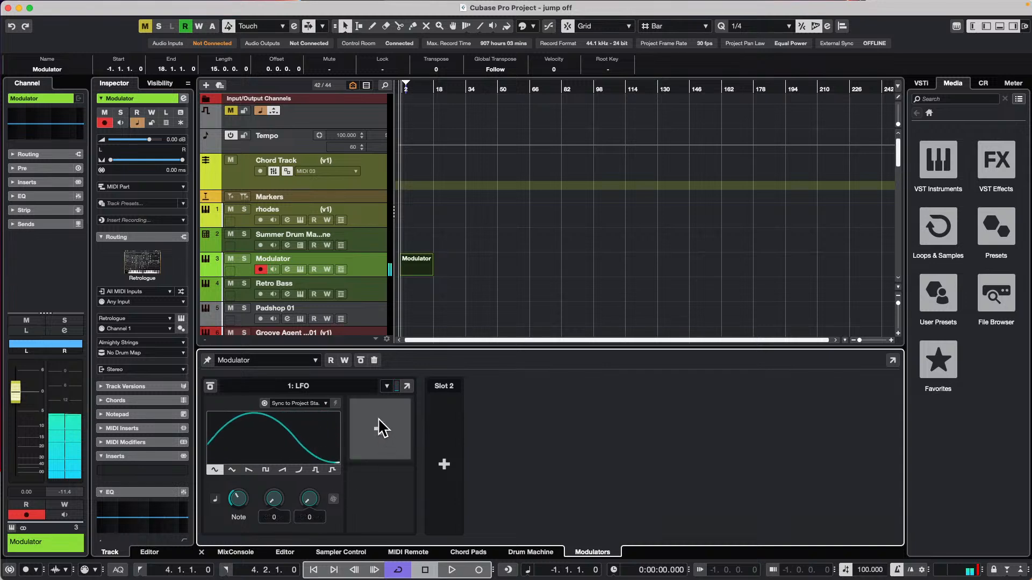
click(300, 269)
mouse_move(536, 135)
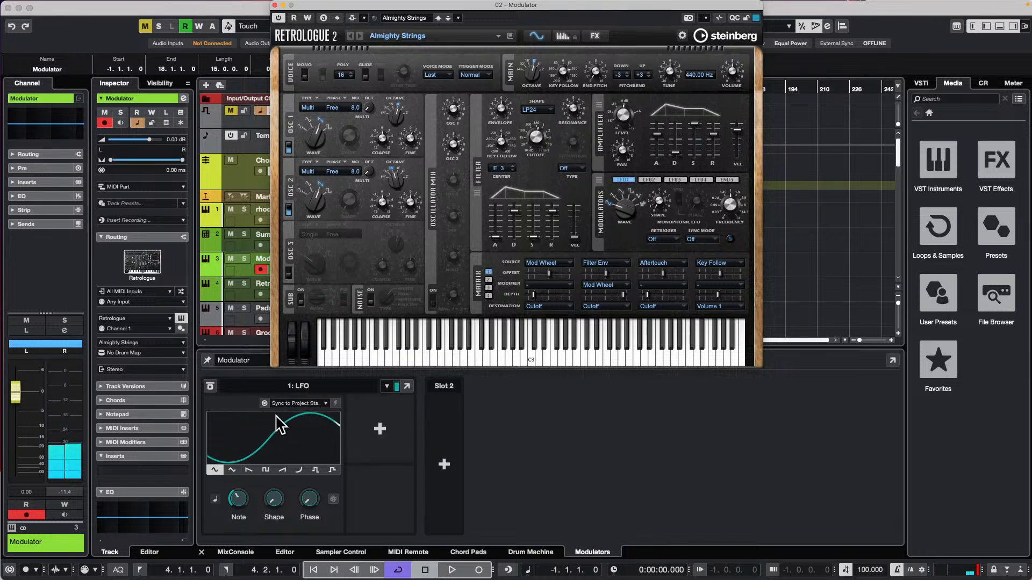
click(376, 430)
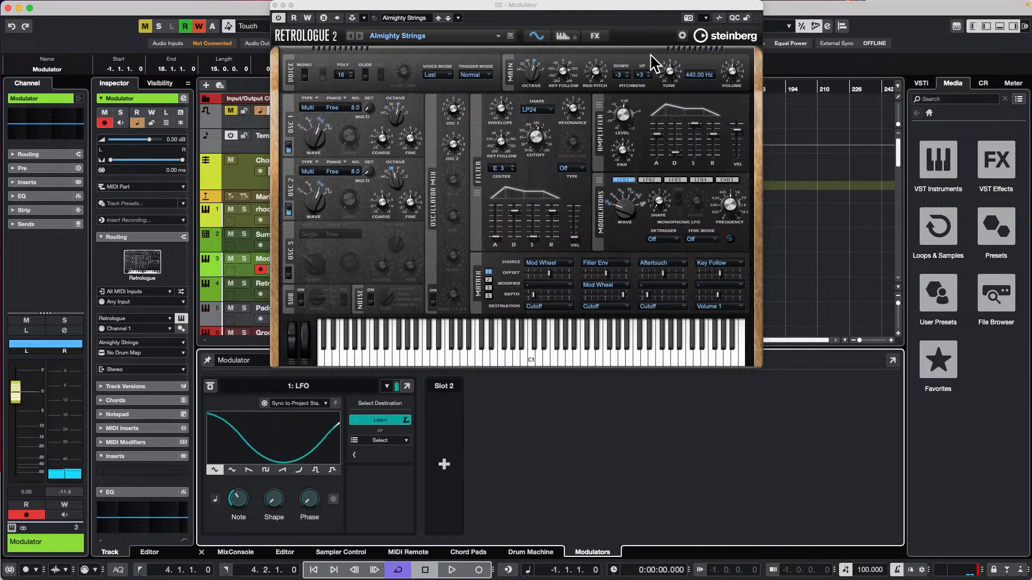
click(536, 141)
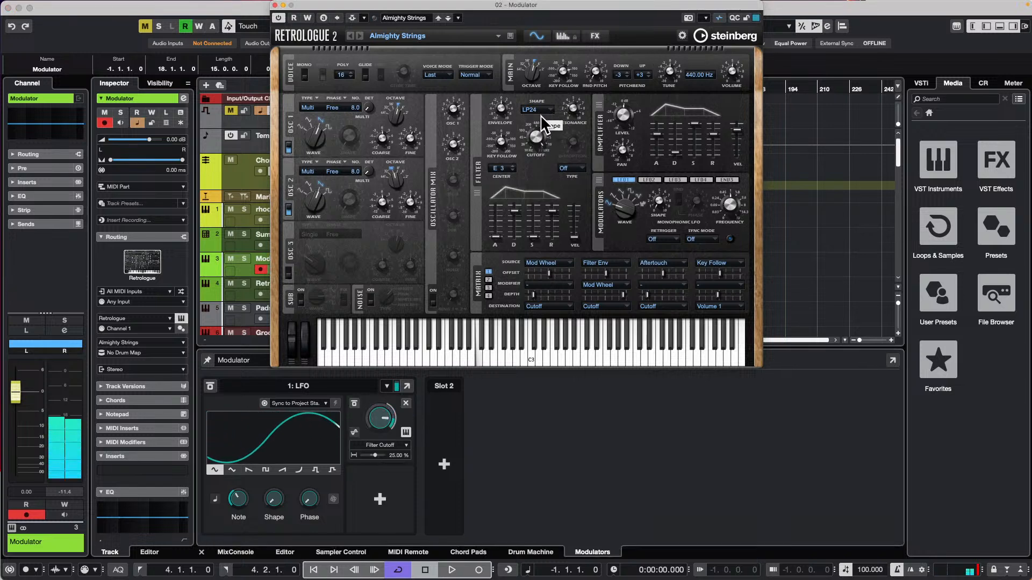
Set the LFO's retrigger mode to MIDI and move the Retrologue window clear of the modulator controls and tracks.
click(324, 403)
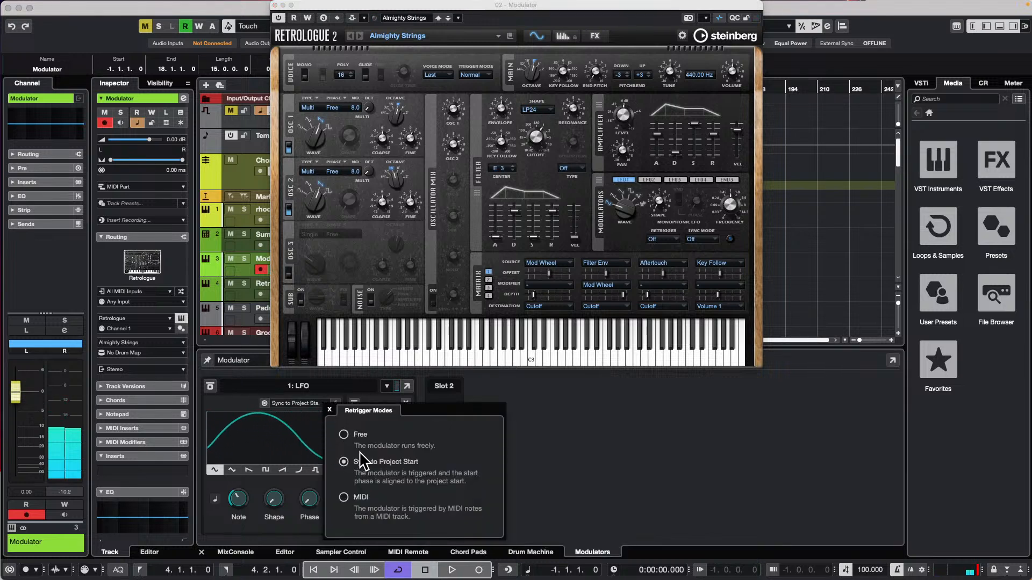
click(343, 497)
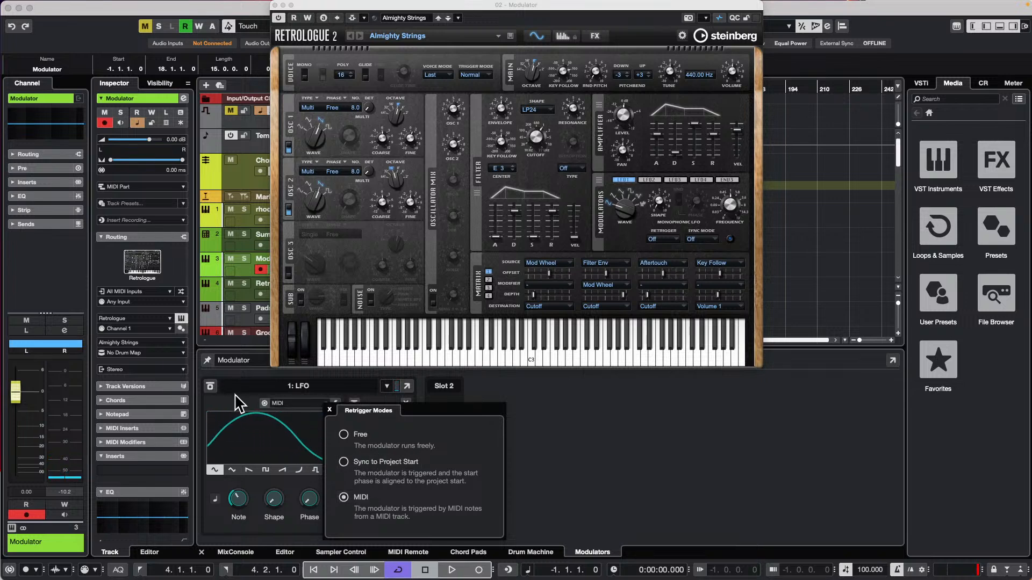
click(330, 411)
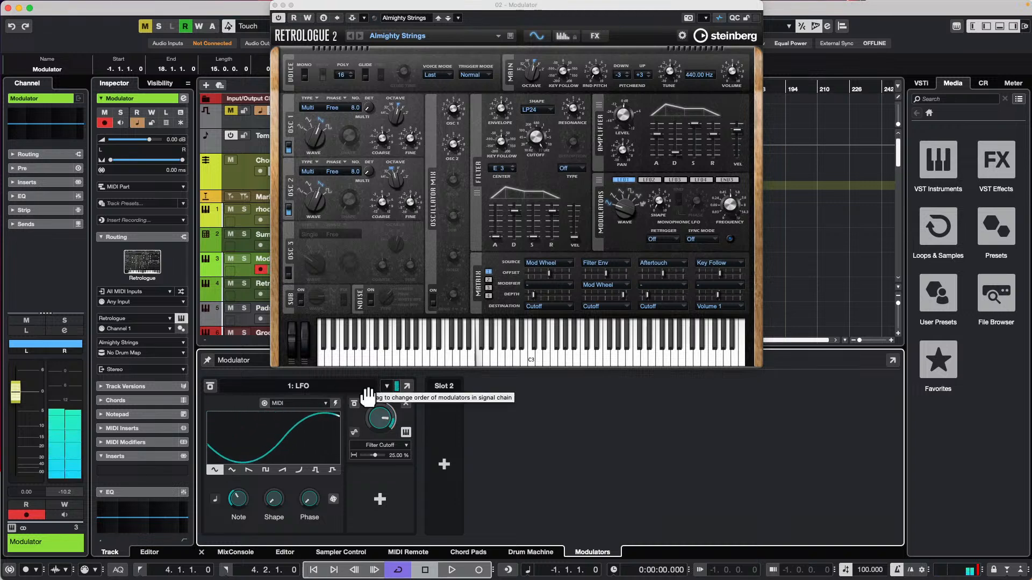
drag(333, 7, 492, 67)
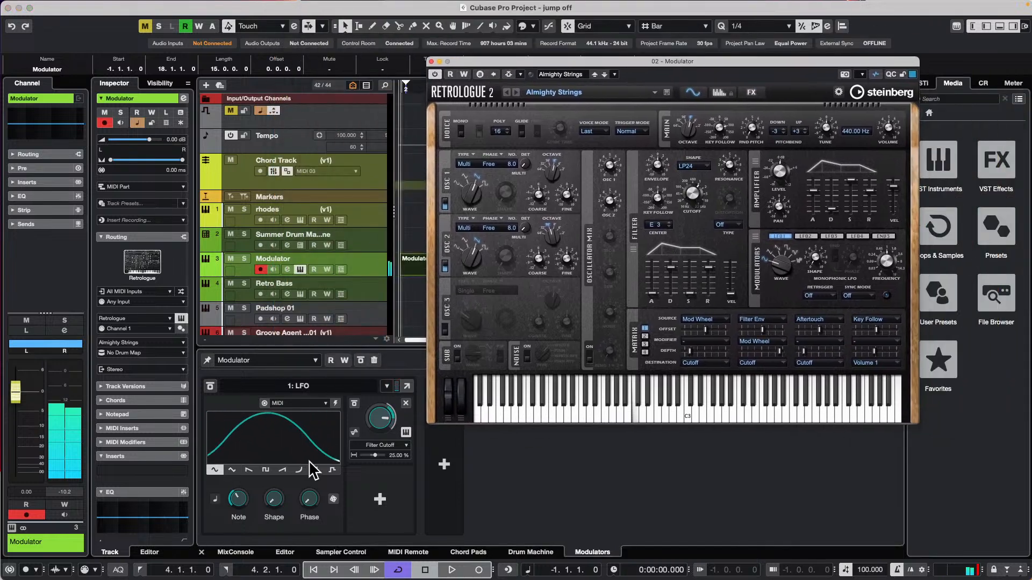
click(335, 403)
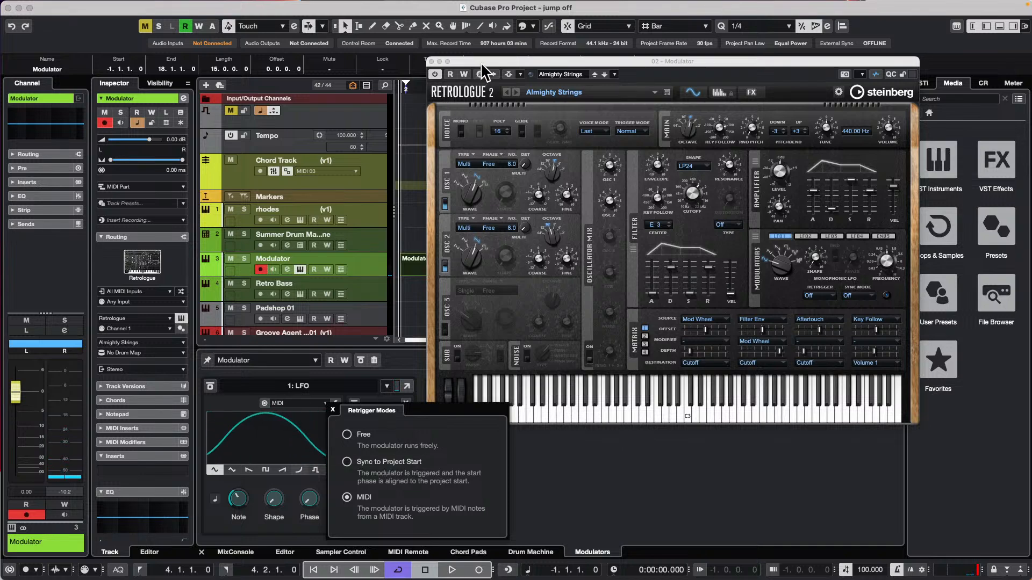
drag(480, 62, 655, 89)
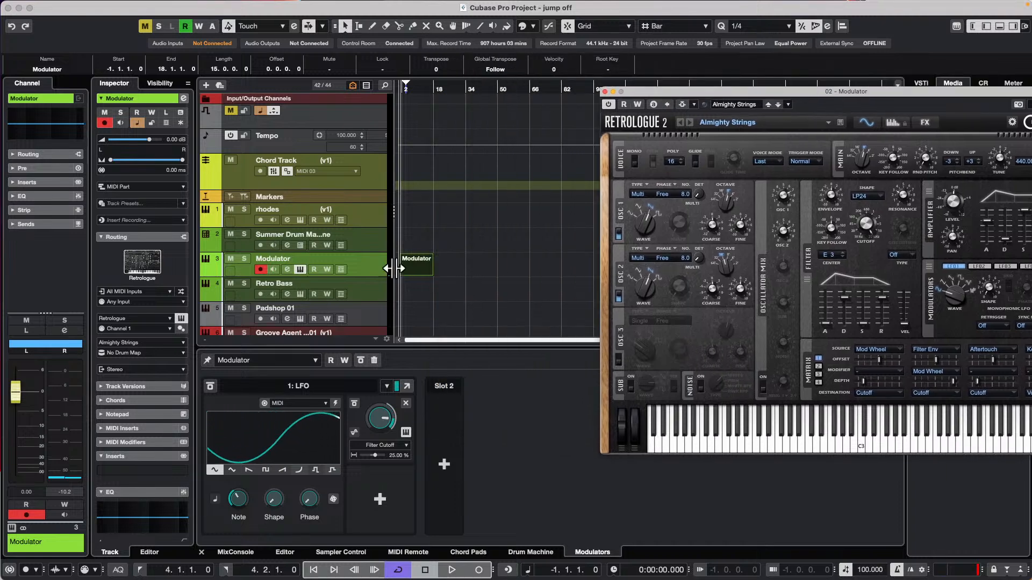
Open the Modulator part for note editing and draw four notes of varying length between C3 and F3, starting on D3.
double_click(417, 268)
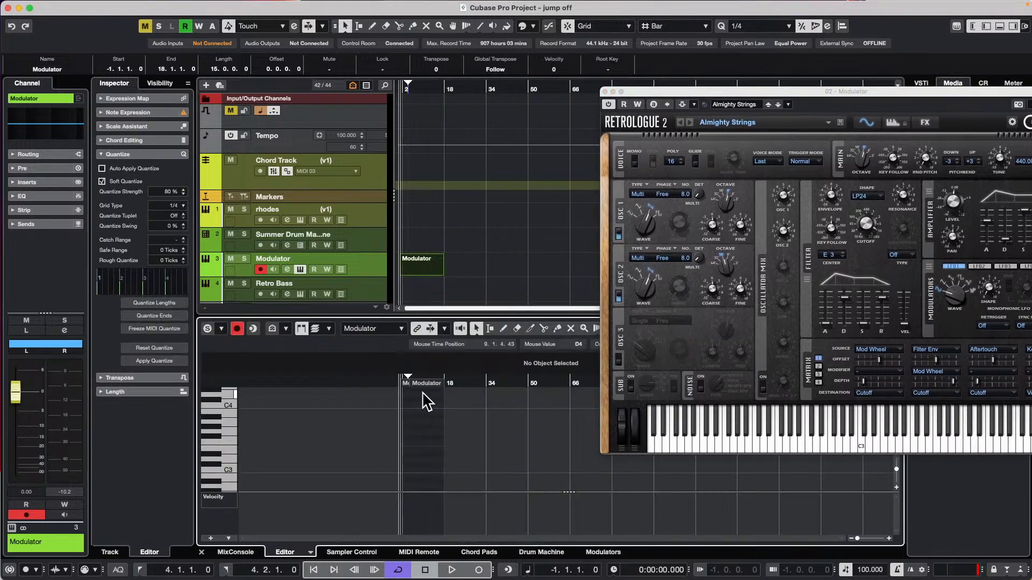
drag(461, 381, 295, 421)
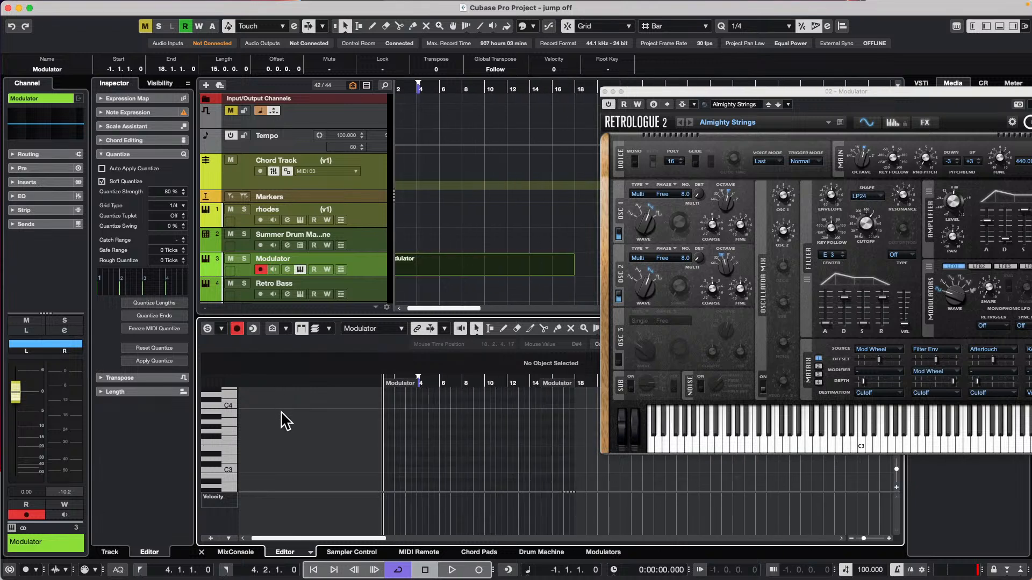
right_click(434, 452)
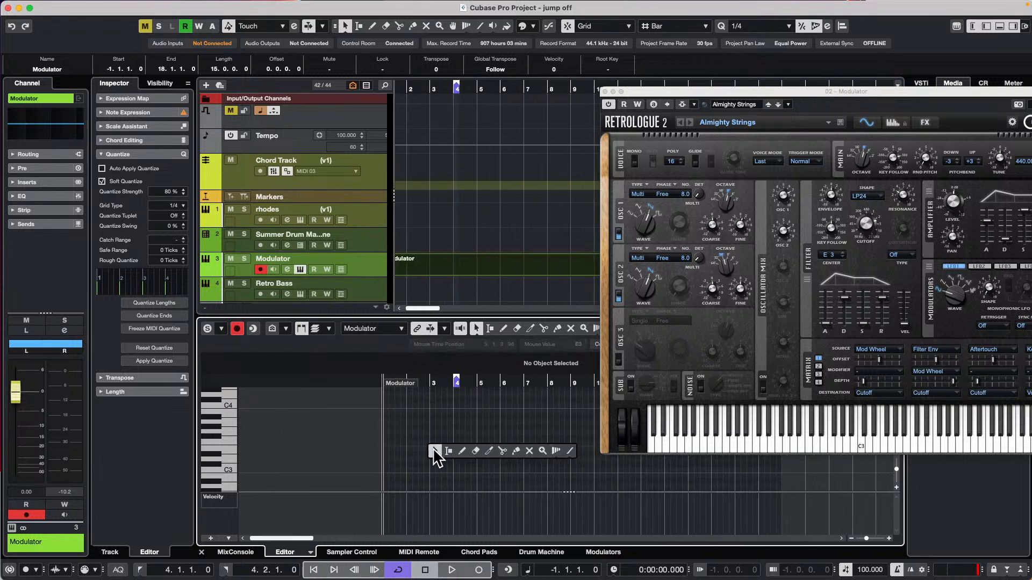
click(461, 452)
click(391, 459)
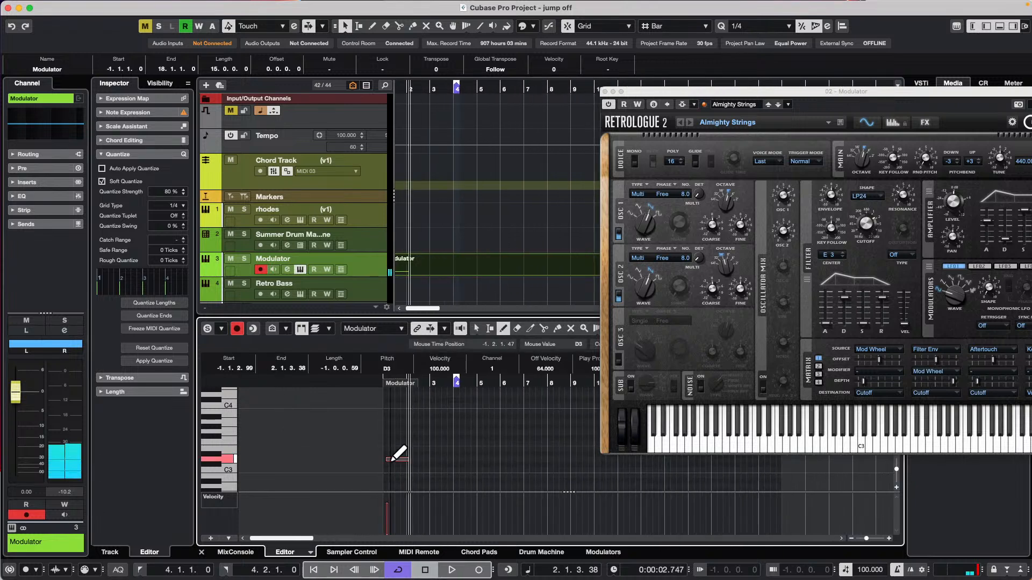
click(439, 443)
click(499, 466)
drag(501, 465, 582, 444)
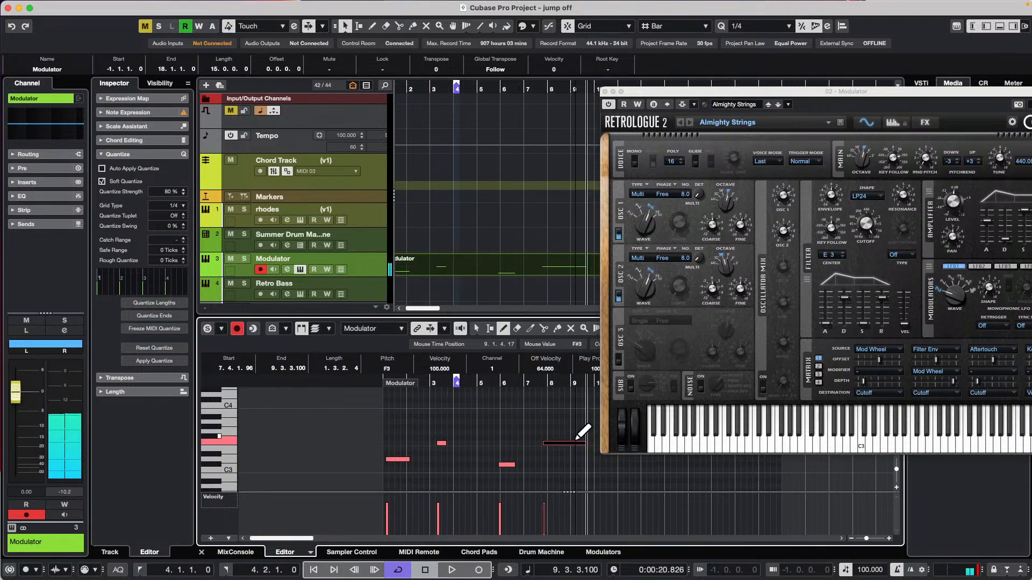
Return the project cursor to the start of the timeline.
click(421, 86)
drag(340, 89, 327, 87)
key(KP_1)
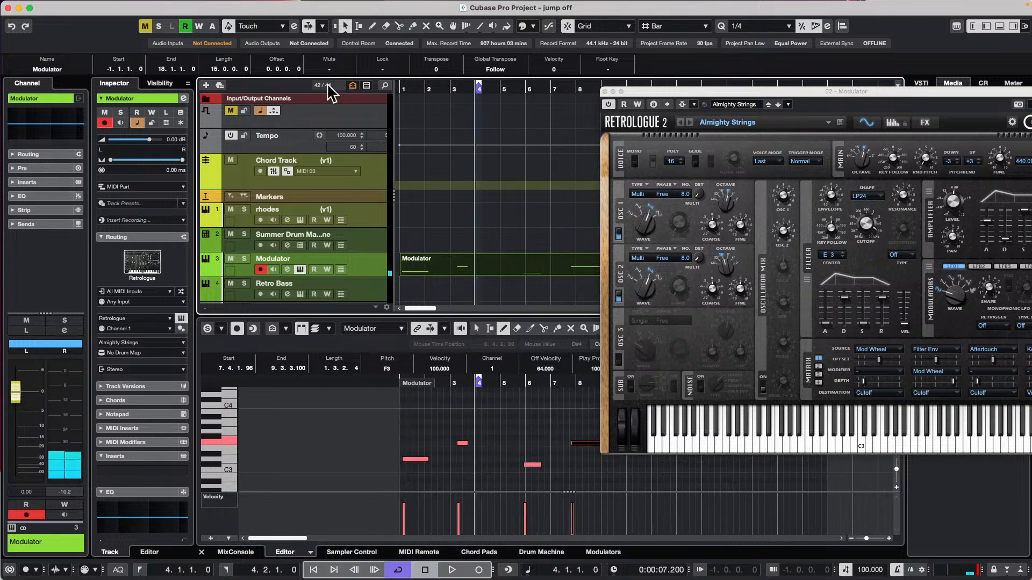
drag(443, 88, 287, 87)
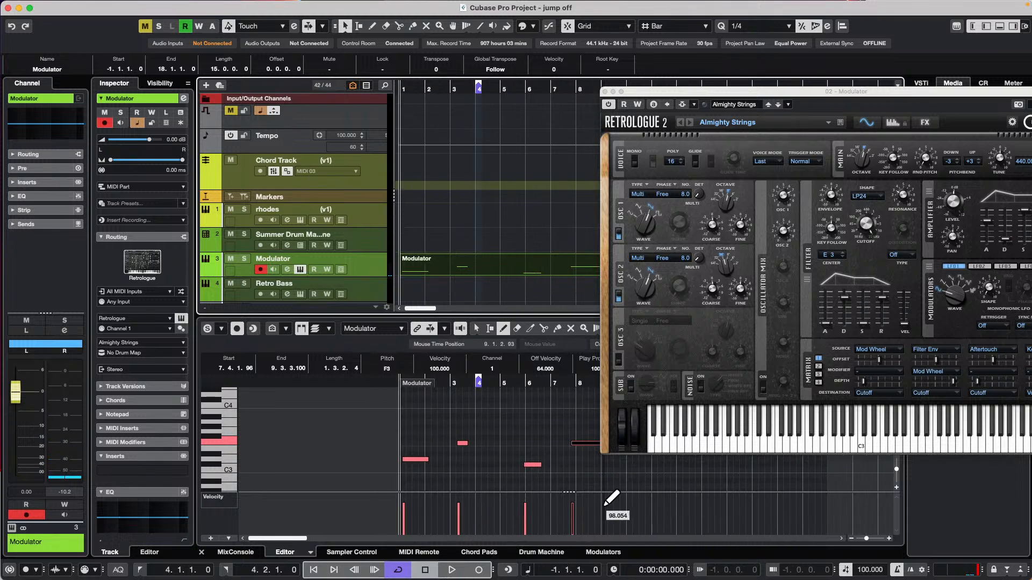
Show the track's modulators, retrigger the LFO manually, and play the project with the Modulator track soloed.
click(602, 552)
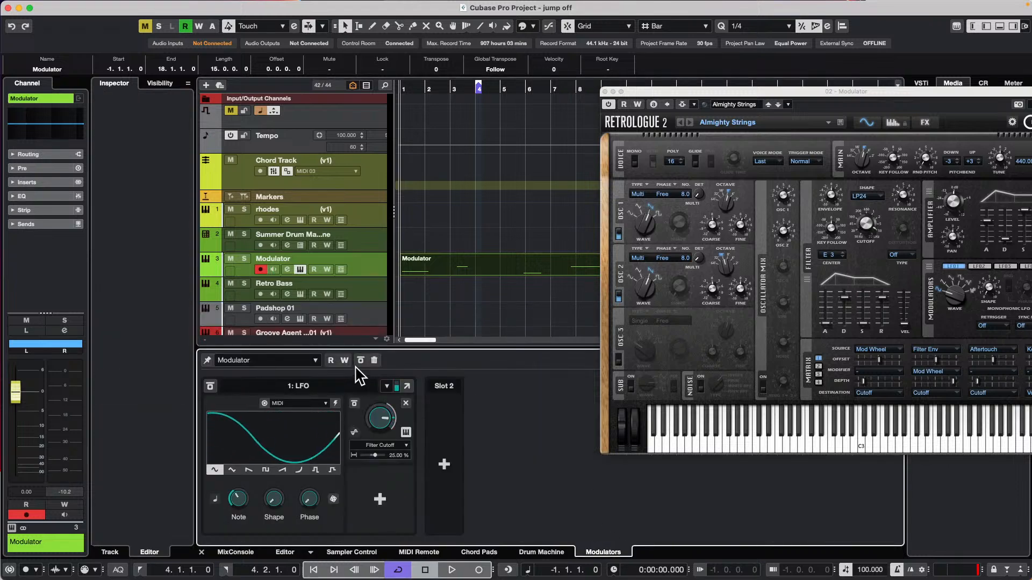
click(263, 403)
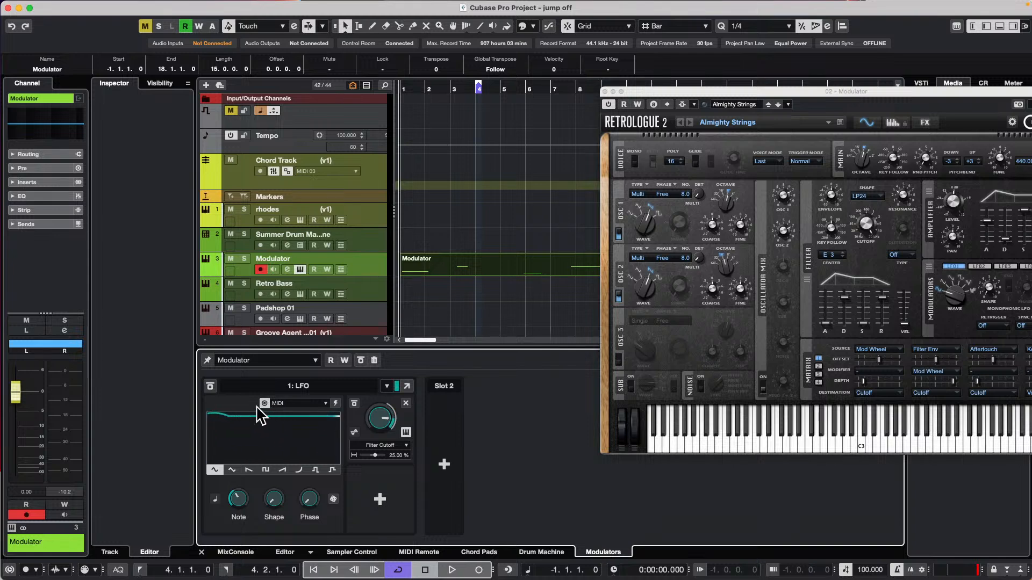
key(space)
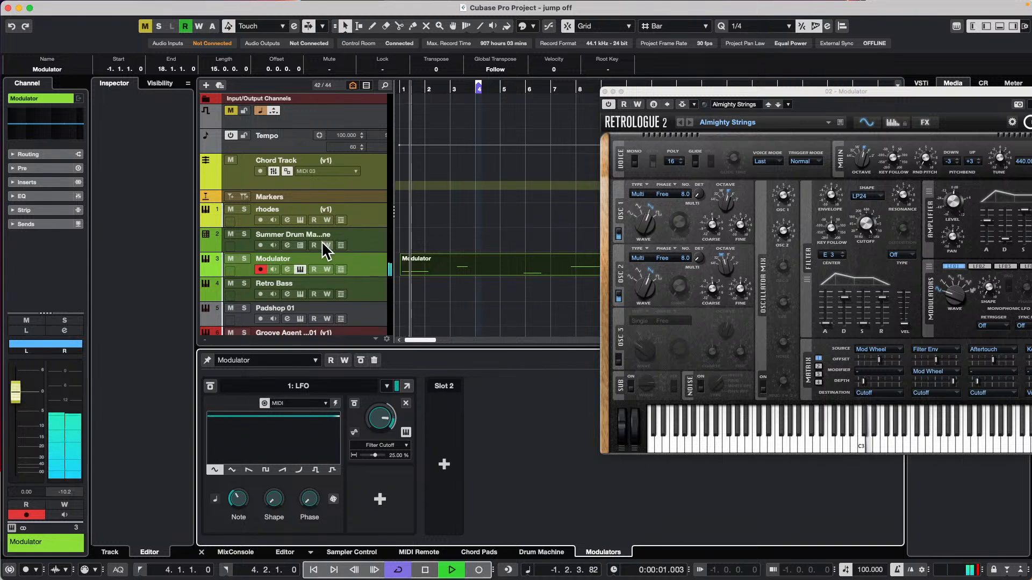
click(244, 259)
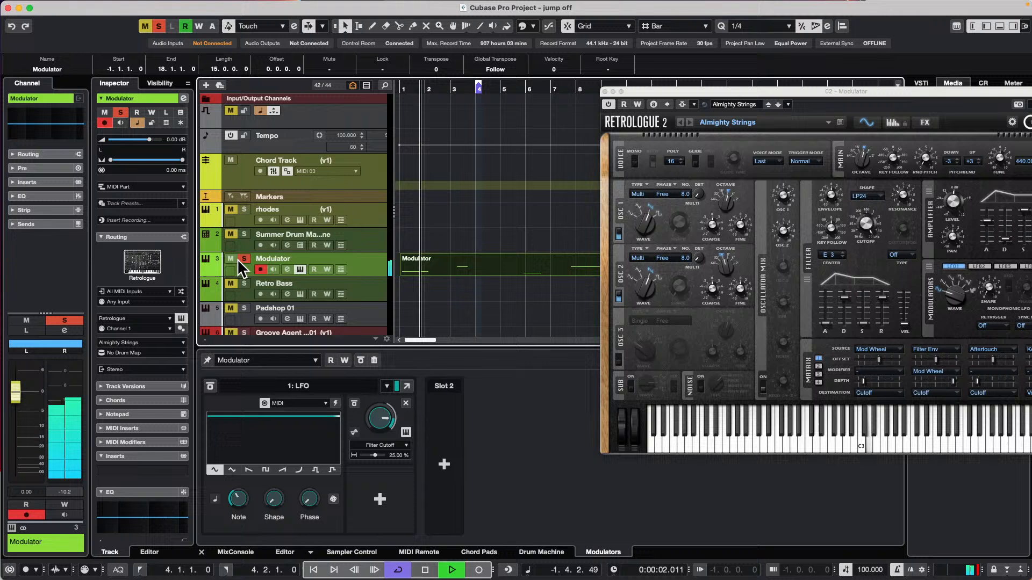
Switch off cycle and stop playback, and show the LFO's retrigger mode options.
click(265, 403)
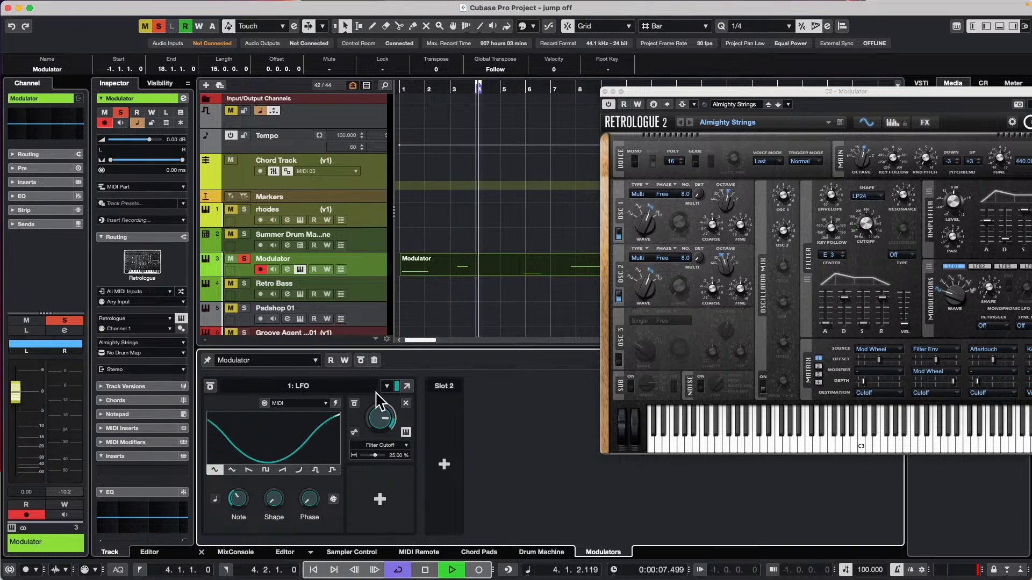
key(slash)
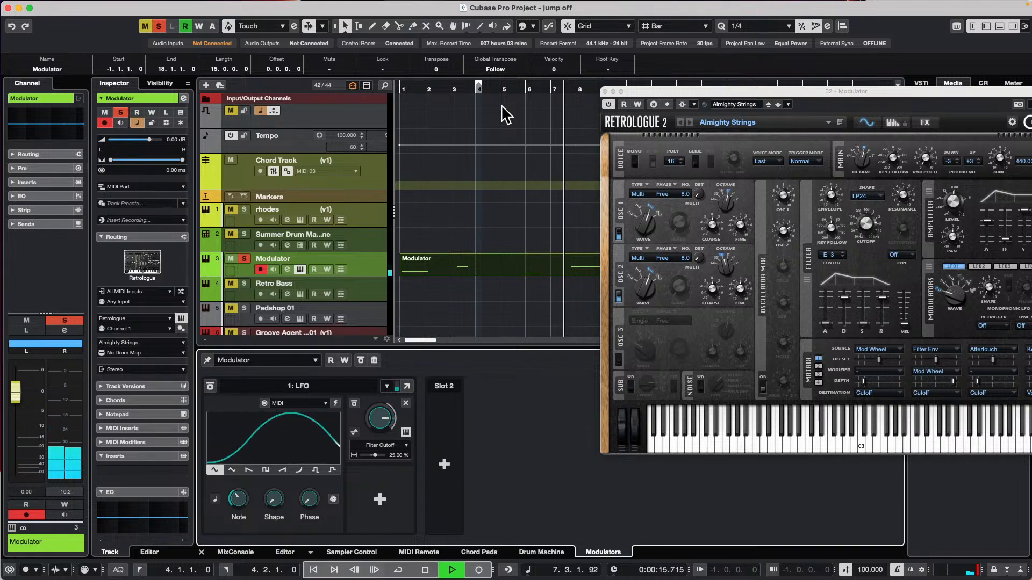
key(space)
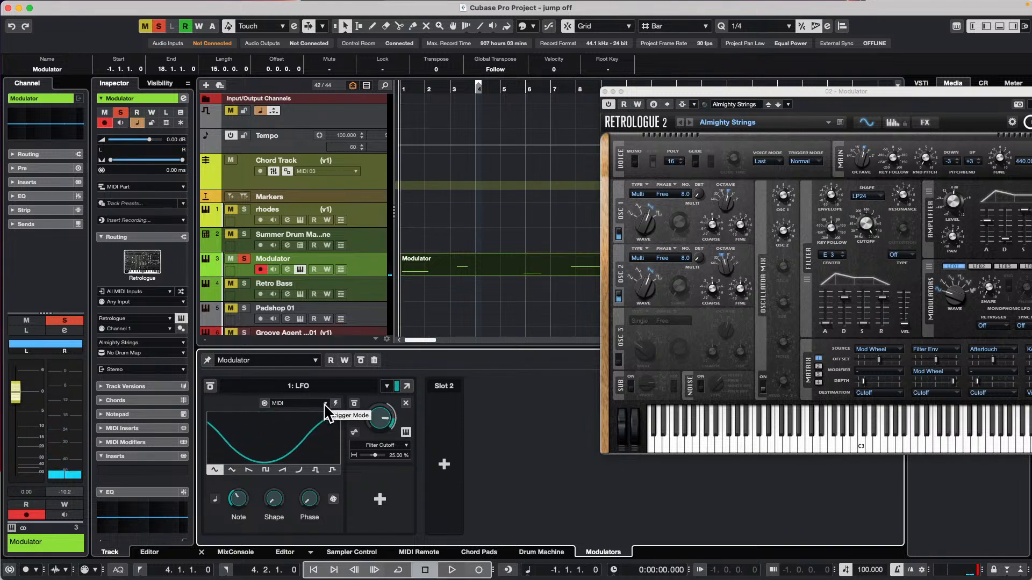
click(336, 404)
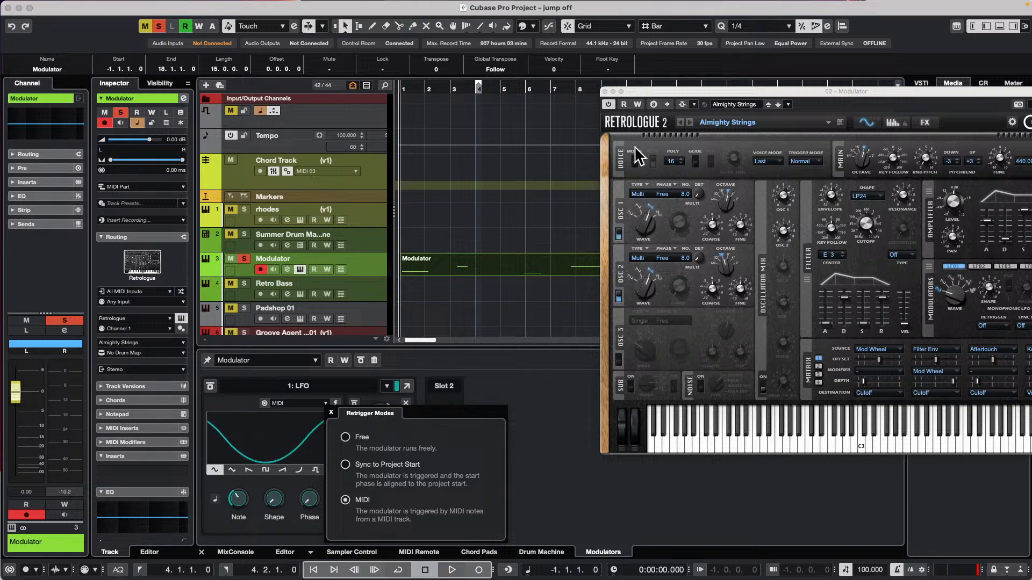
Move the Retrologue window clear of the timeline, open the Modulator part for note editing and delete its four notes.
drag(644, 92, 730, 104)
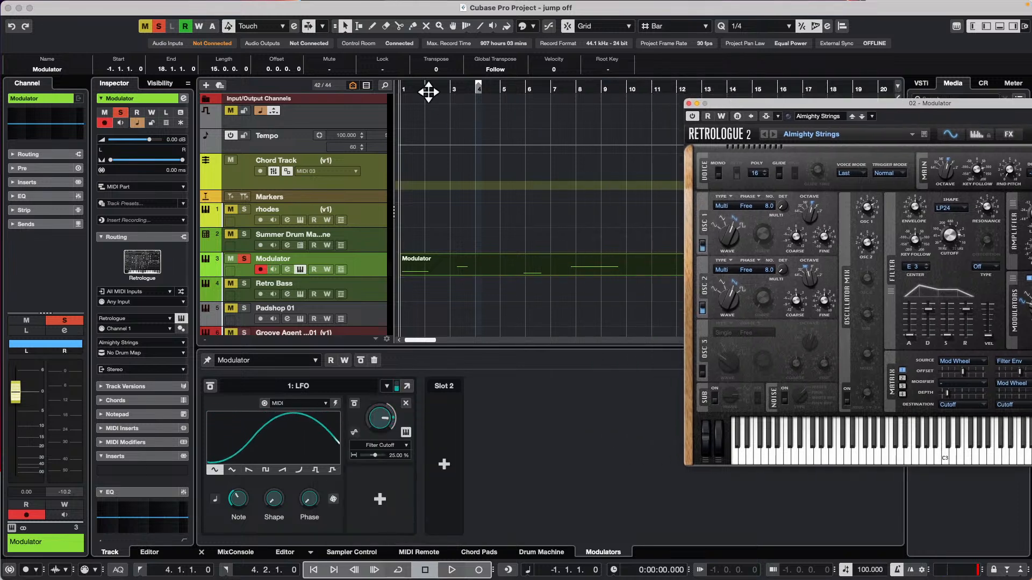
click(367, 98)
key(h)
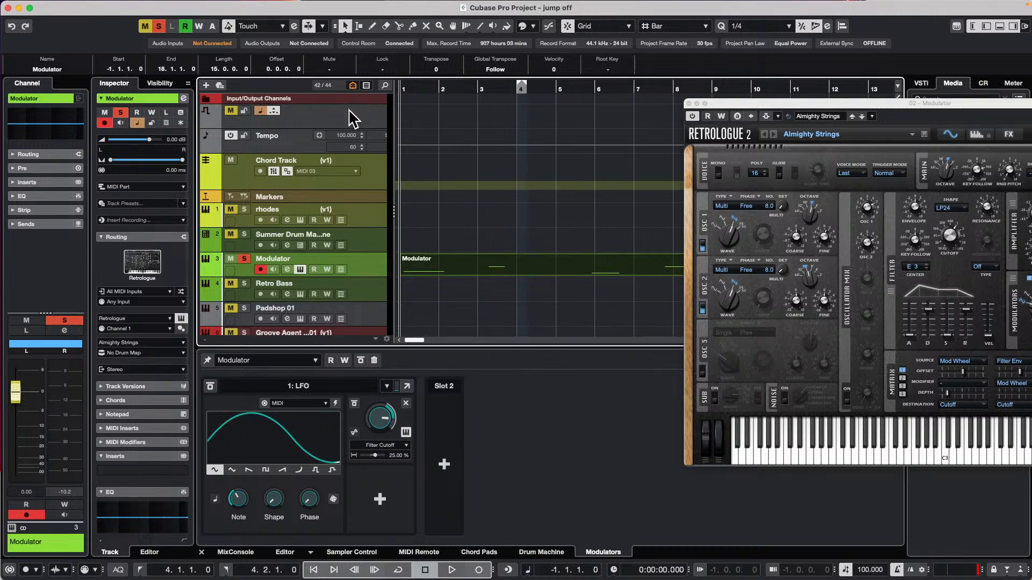
double_click(477, 269)
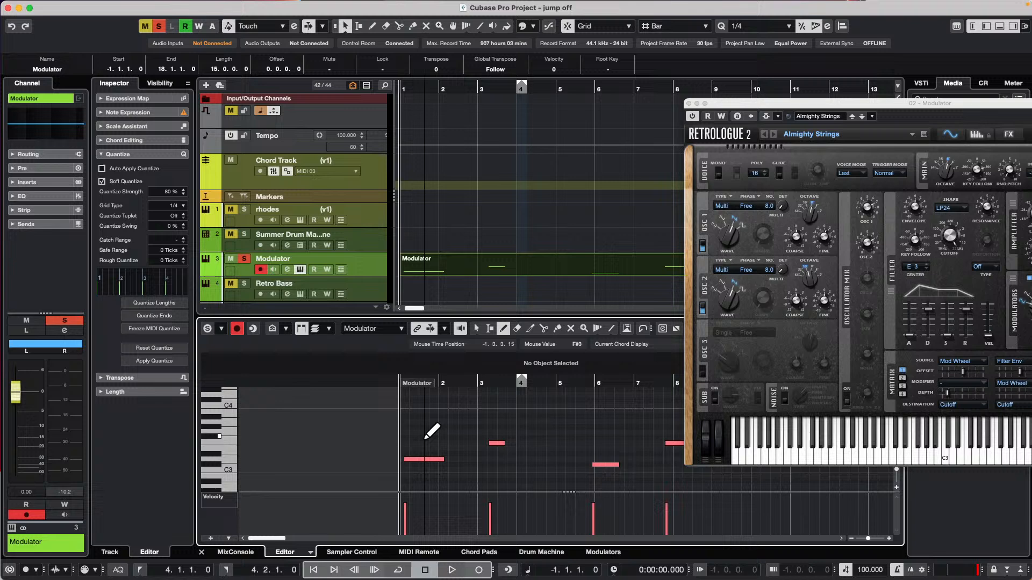
right_click(469, 425)
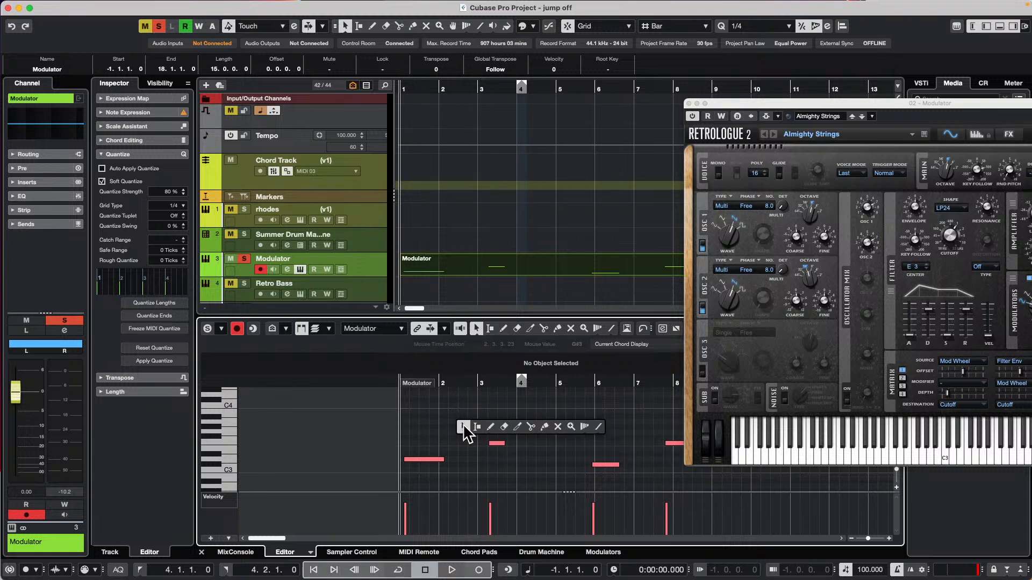
click(463, 427)
drag(430, 407, 688, 485)
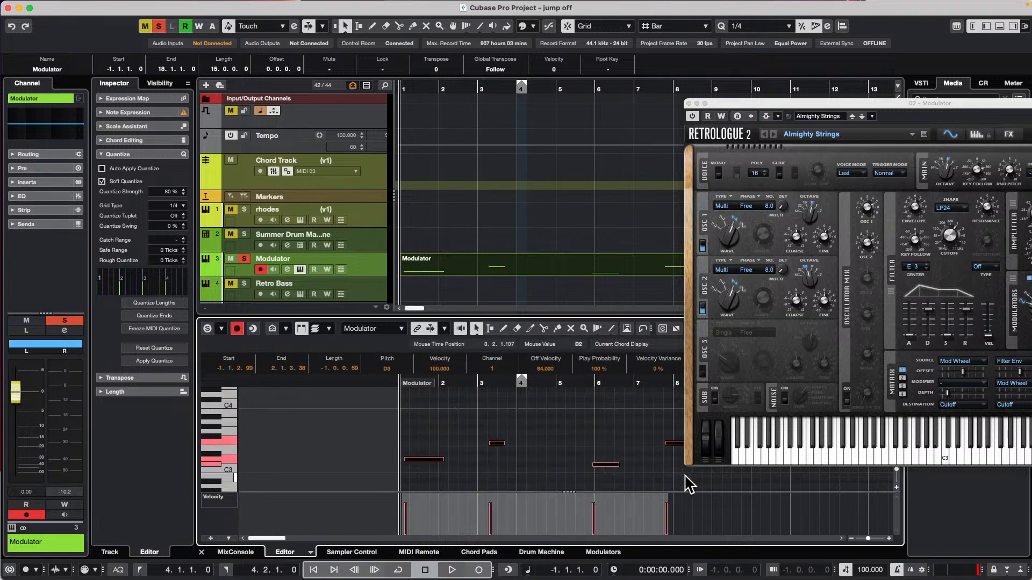
key(Delete)
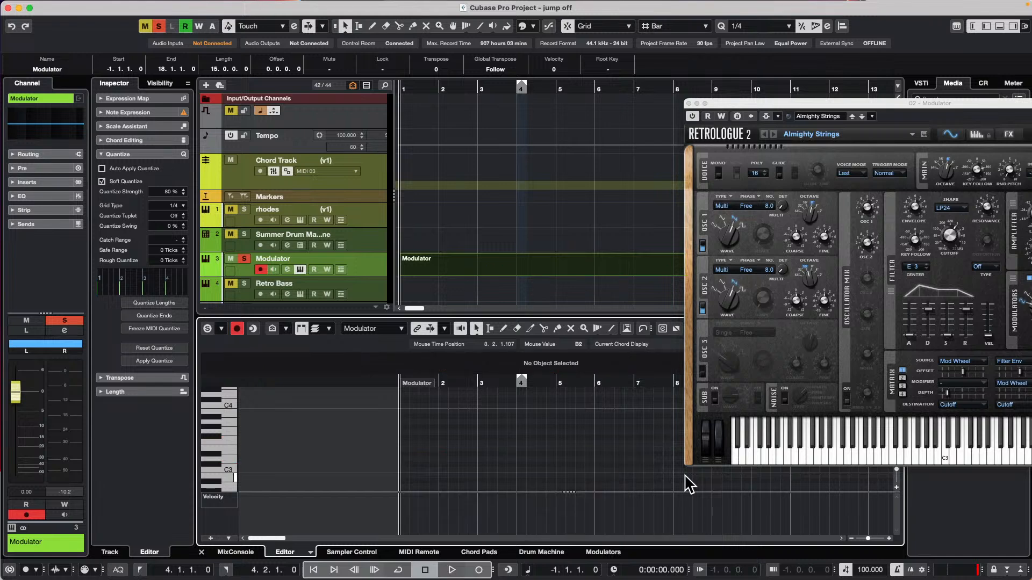
Draw five separated quarter notes from the start of the Modulator part: D3, F3, D3, G#3 and C#3.
drag(451, 384, 317, 410)
right_click(428, 443)
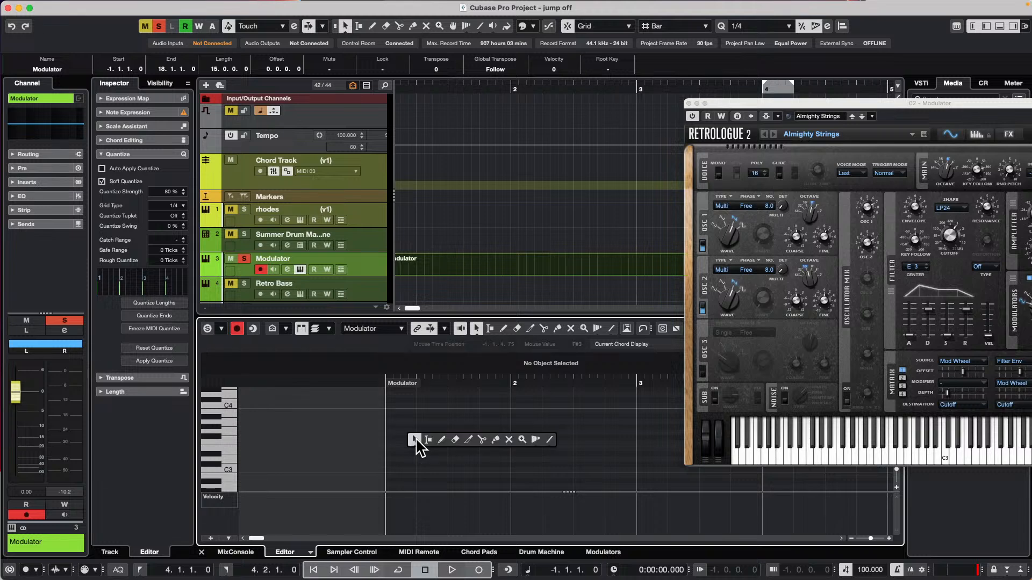
click(441, 448)
click(391, 459)
key(space)
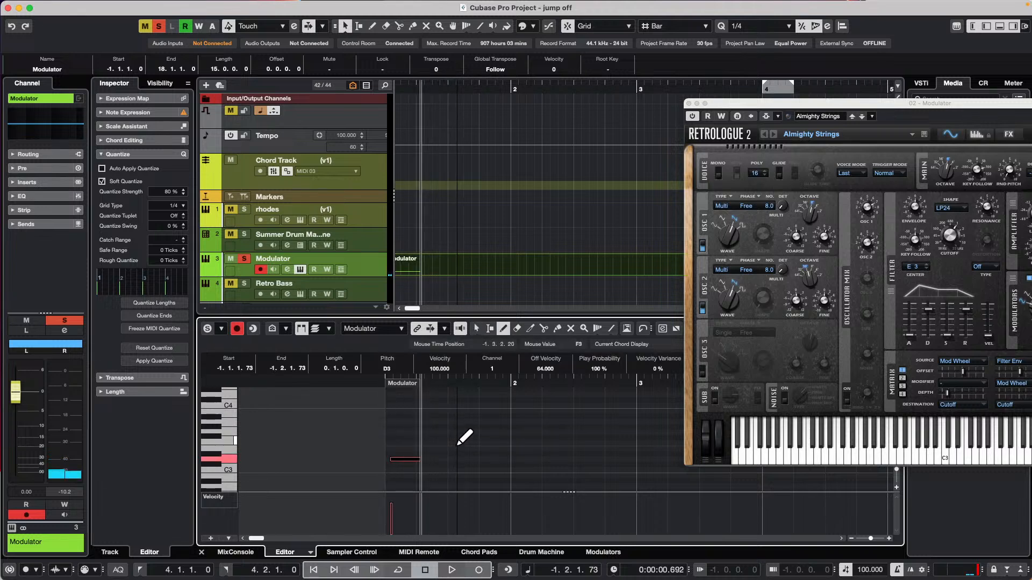
click(458, 444)
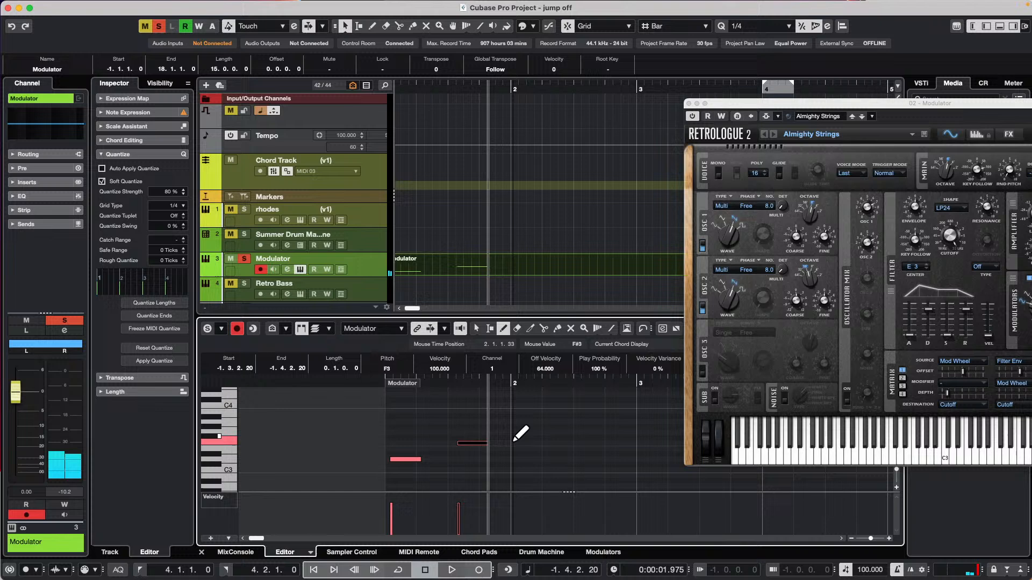
click(547, 459)
click(609, 427)
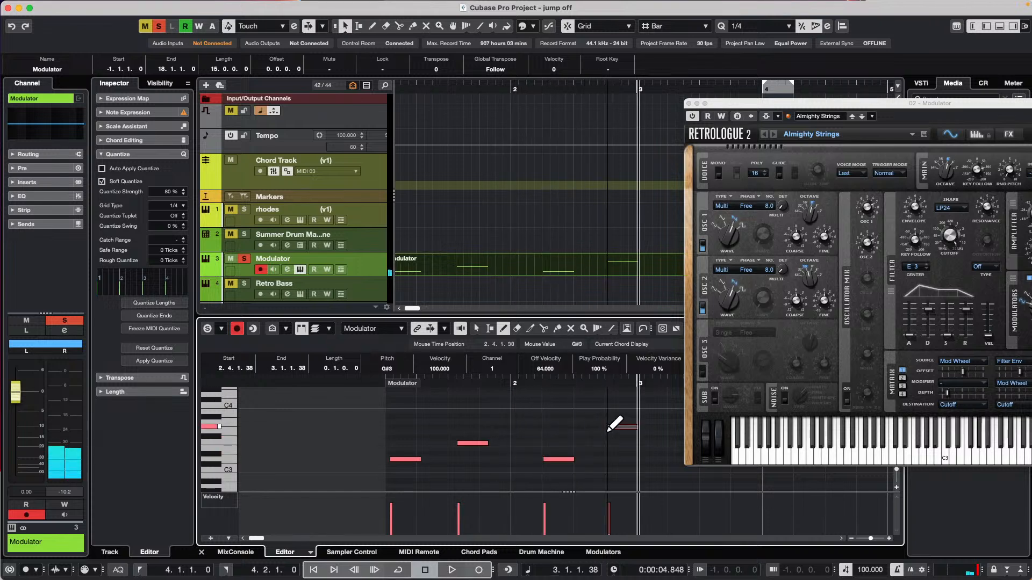
click(651, 464)
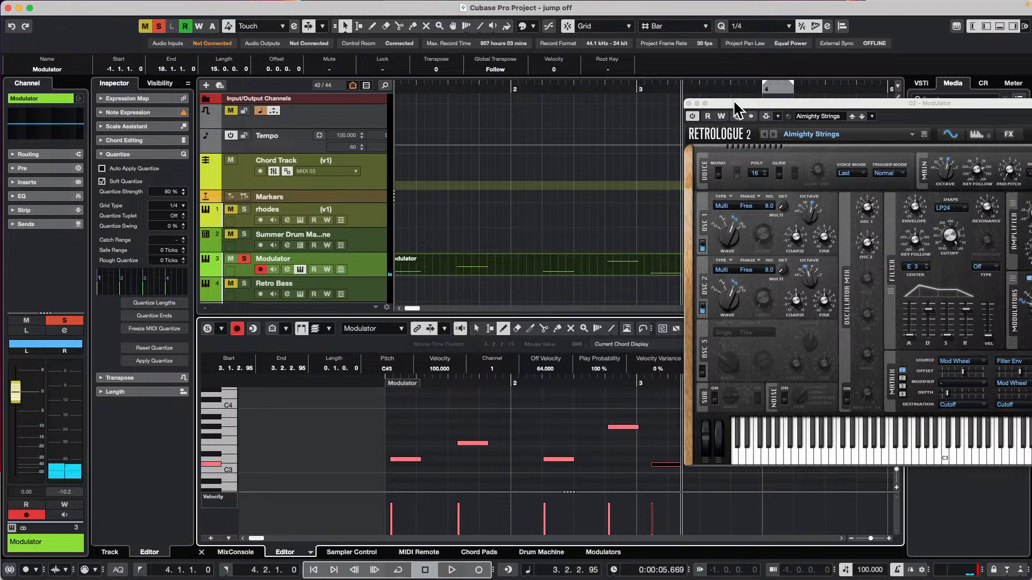
Move the Retrologue window off the note editor and add a shorter sixth note on F#3 in bar 3.
drag(734, 103, 95, 28)
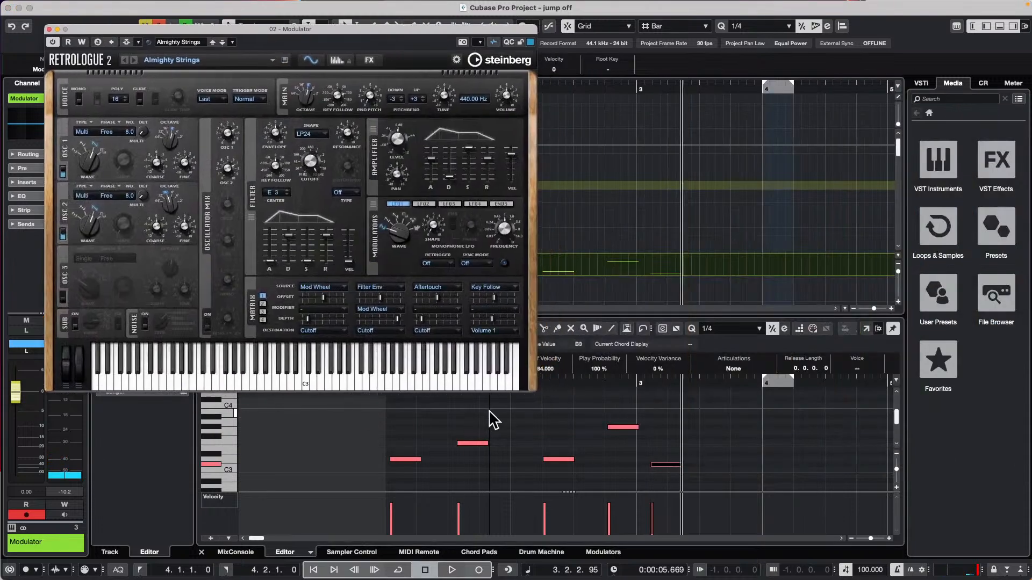
right_click(702, 454)
click(737, 449)
click(716, 438)
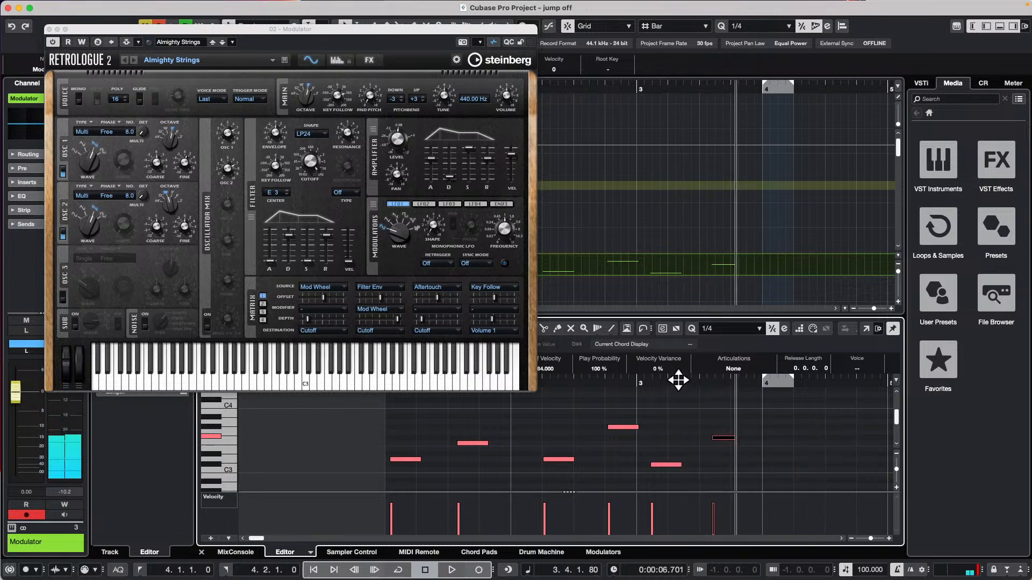
Play the new notes from the project start, then close the Retrologue window and stop playback.
drag(678, 380, 265, 394)
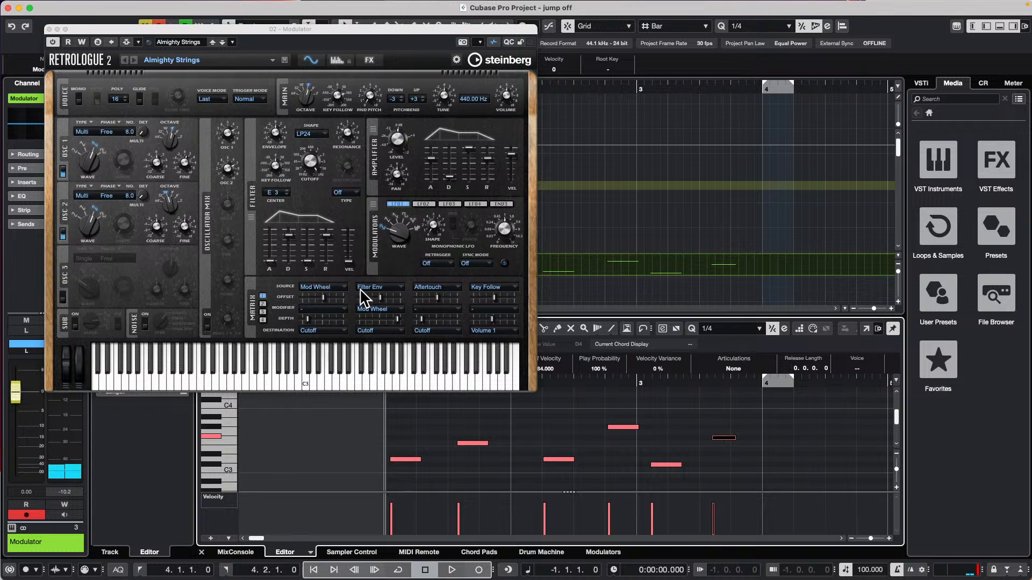
key(space)
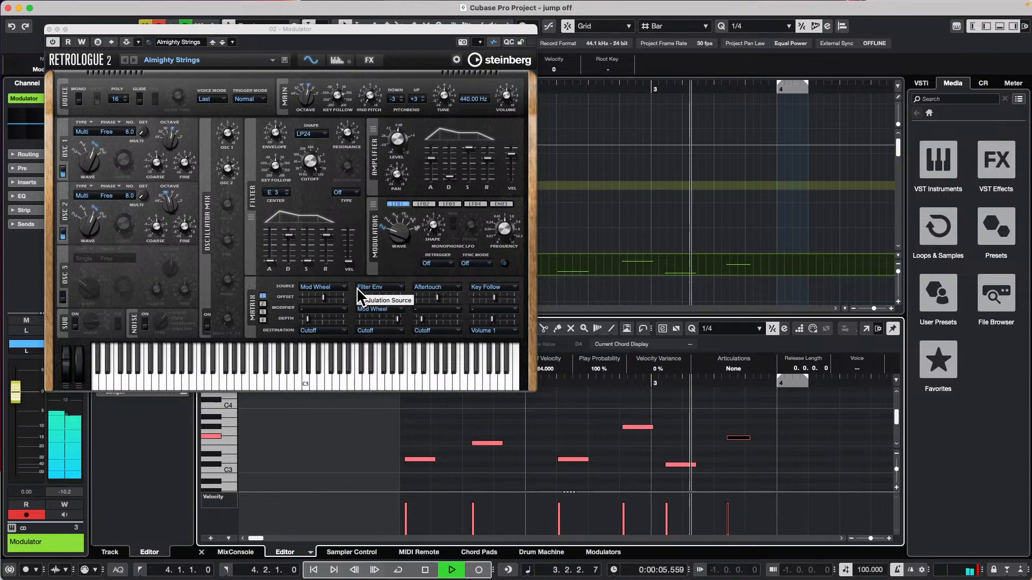
drag(104, 29, 563, 83)
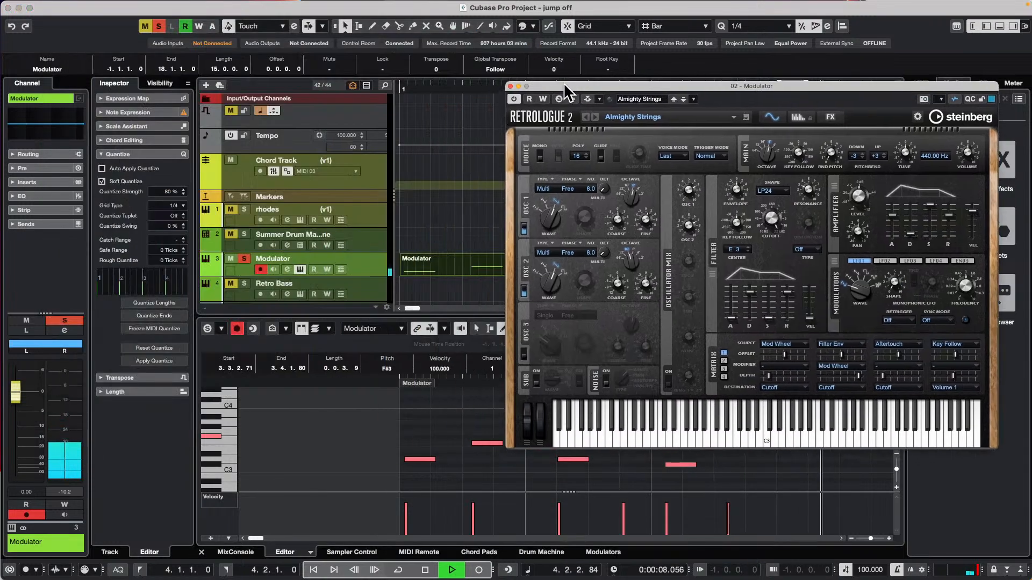
click(510, 86)
key(space)
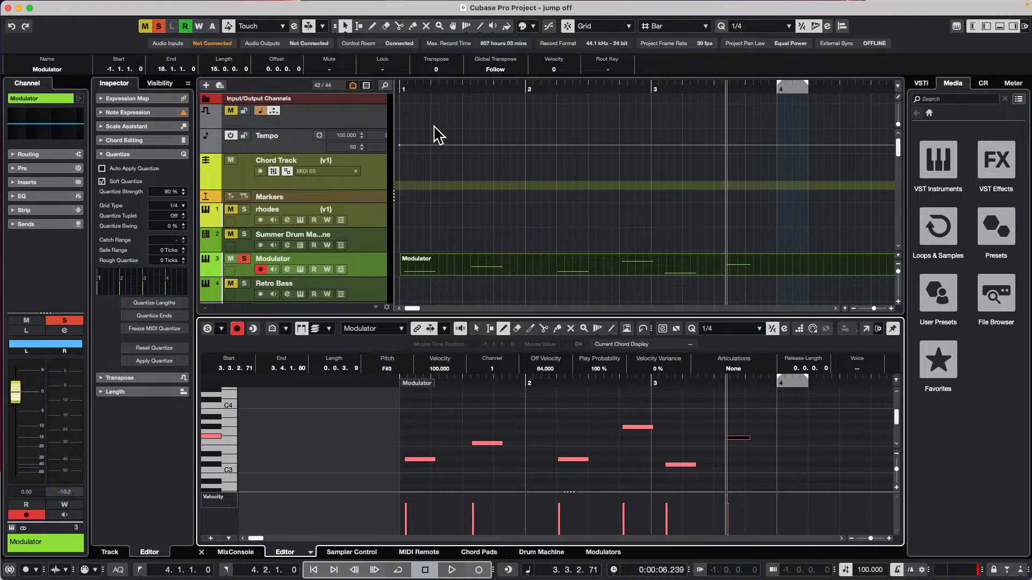
Open and activate the recent project unmix SL 11.cpr and show its whole audio event on the timeline.
click(71, 6)
mouse_move(134, 235)
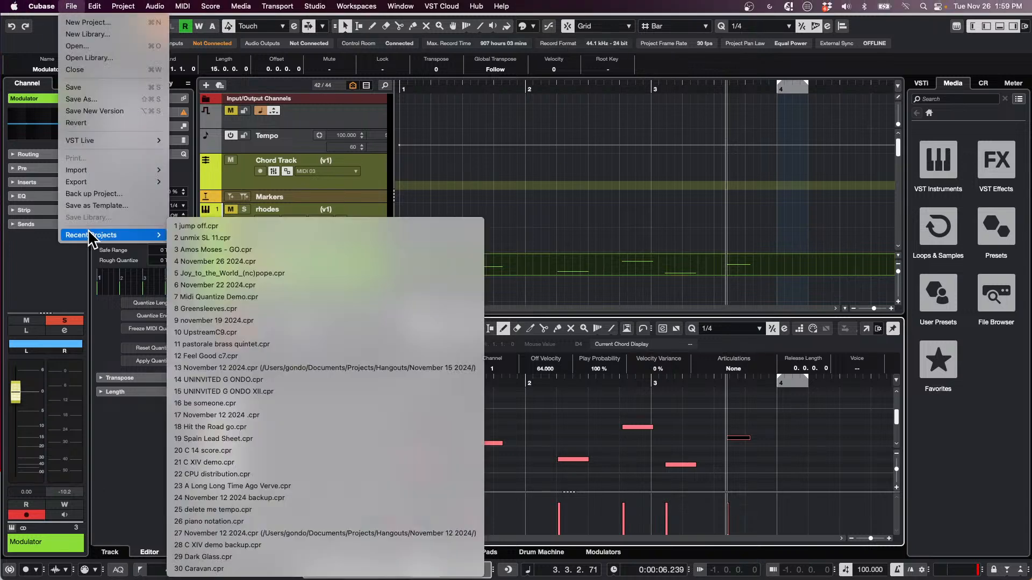
click(324, 240)
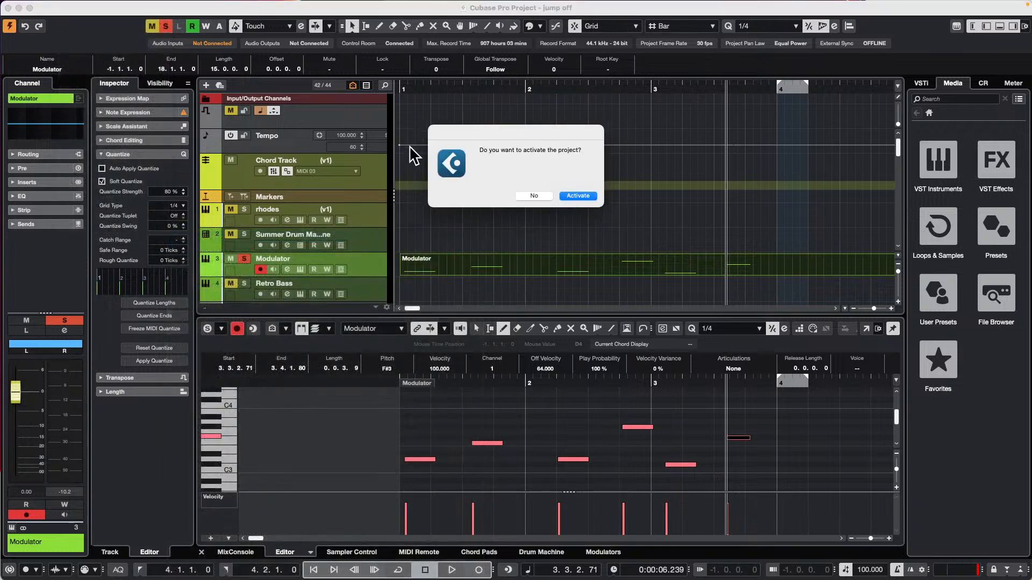
click(578, 194)
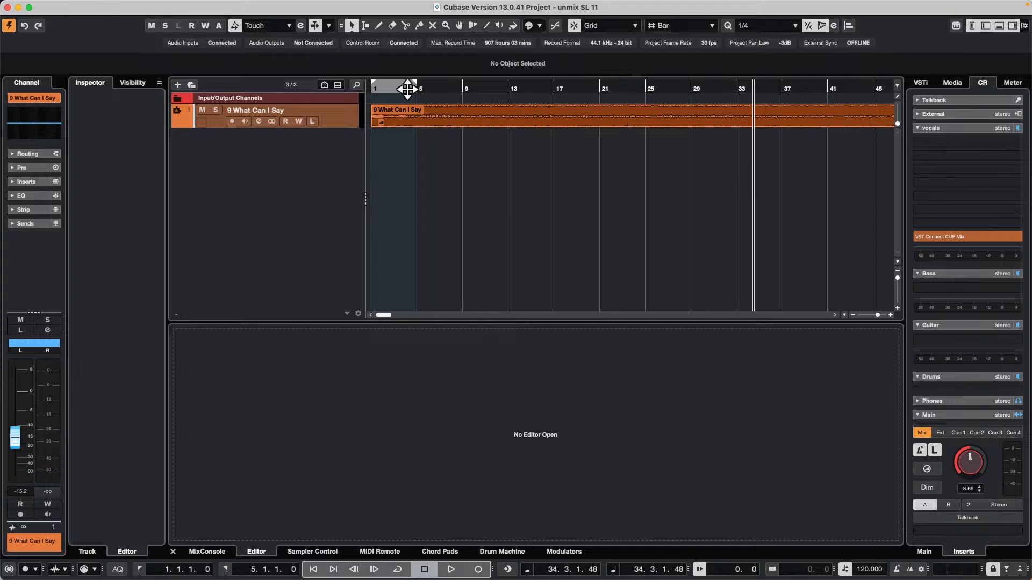
drag(451, 89, 436, 65)
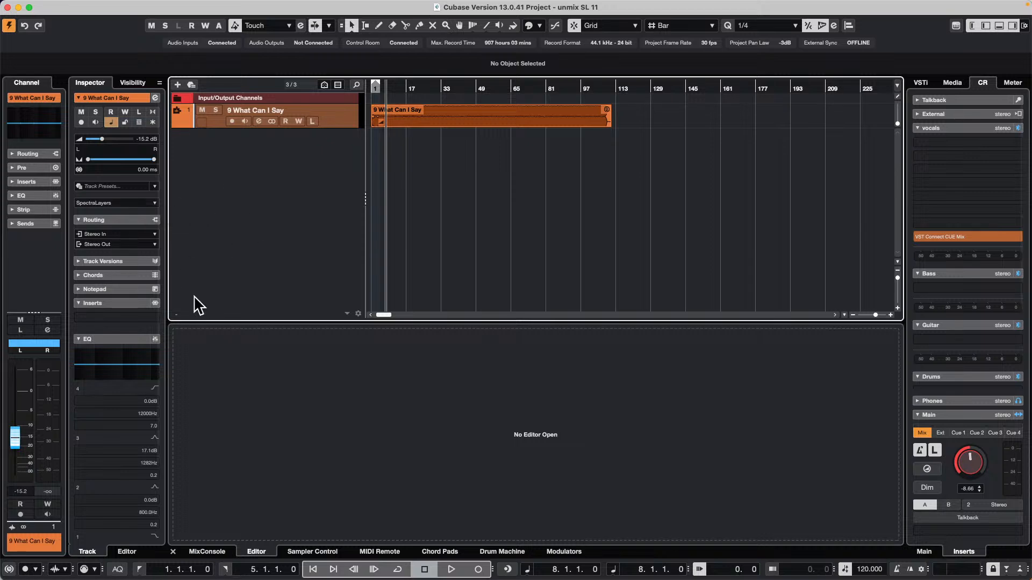
Insert the Imager plug-in on the 9 What Can I Say track and start playback.
click(155, 321)
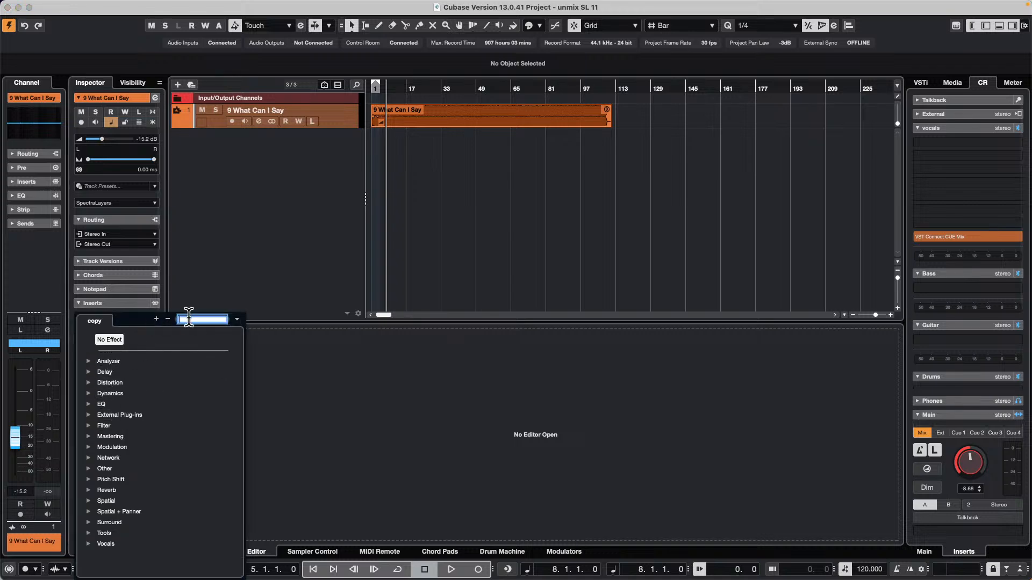
text(imager)
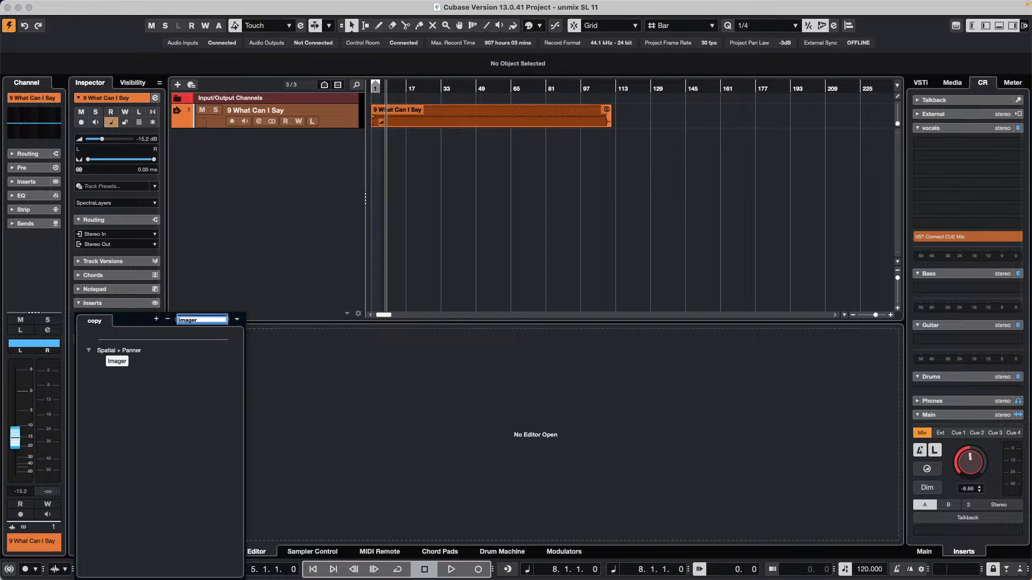
click(123, 362)
key(space)
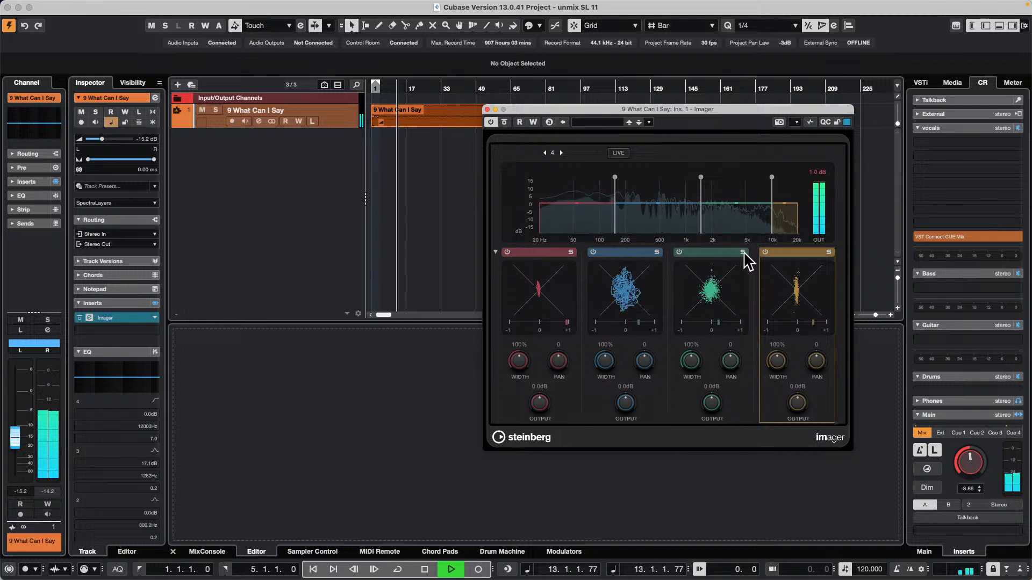
Set the Imager output of the third band to 0.9 dB, then lower the second band to -15 dB and raise it to 0.9 dB.
drag(714, 410, 684, 374)
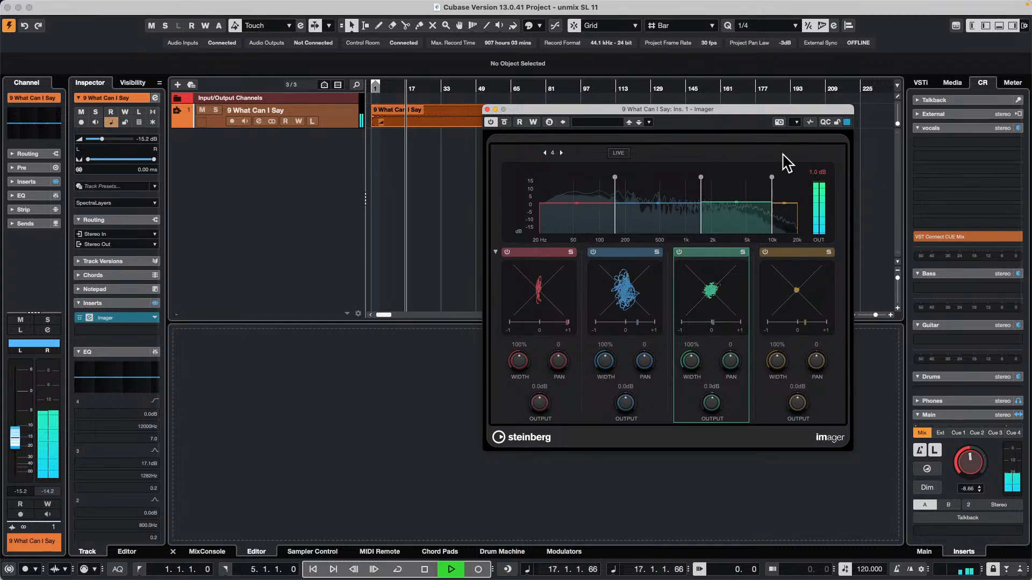
drag(630, 408, 594, 509)
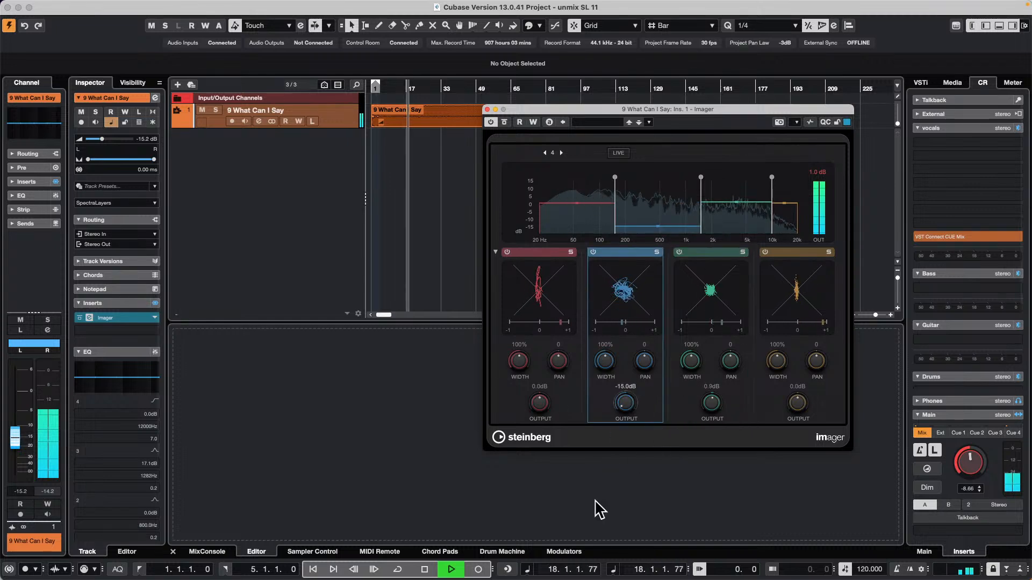
drag(608, 429, 615, 377)
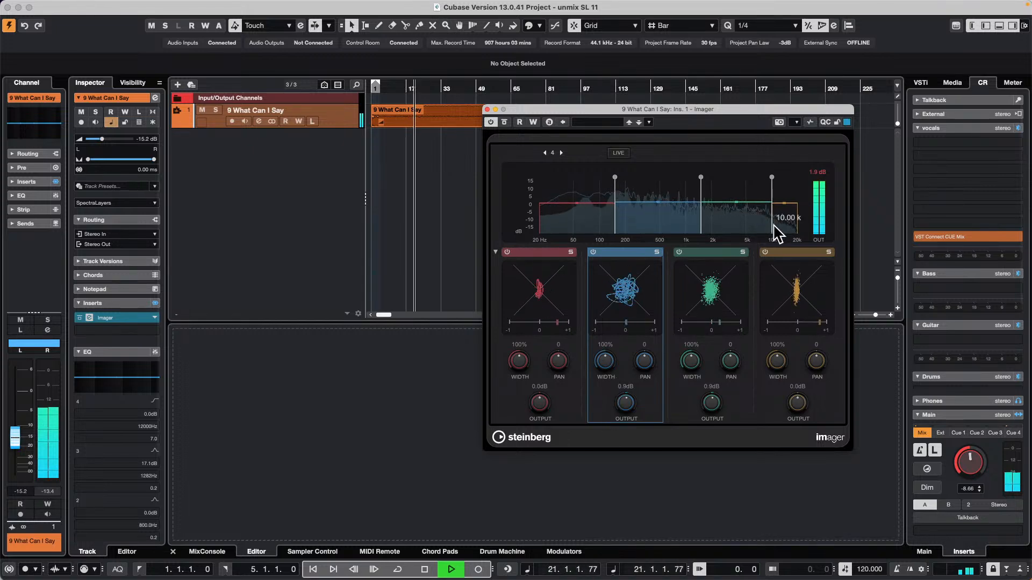
key(space)
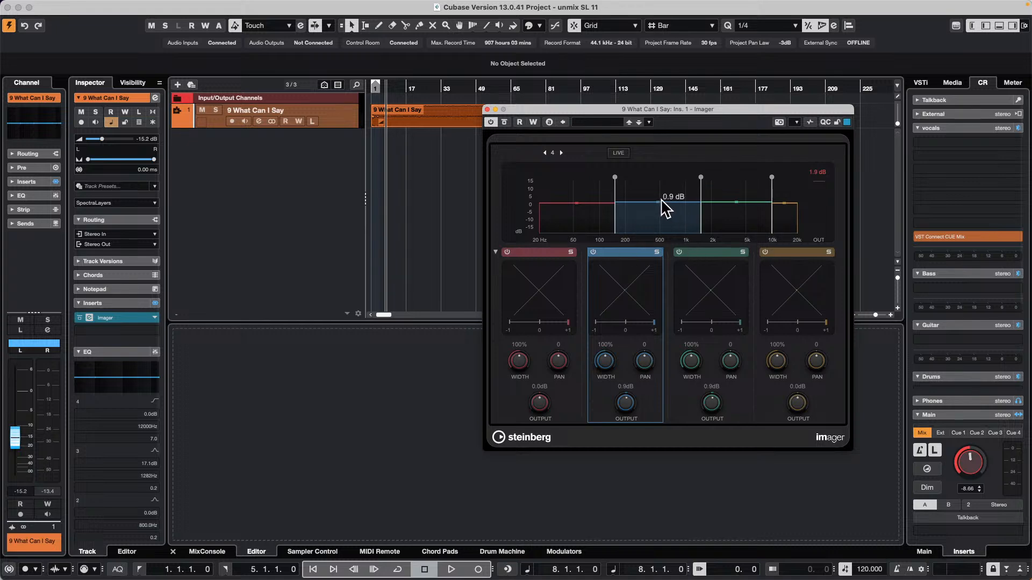
During playback, raise Imager's first crossover to between 200 and 500 Hz, auditioning the second band's output at -15 dB and 0.9 dB, then close Imager.
key(space)
drag(637, 414, 612, 470)
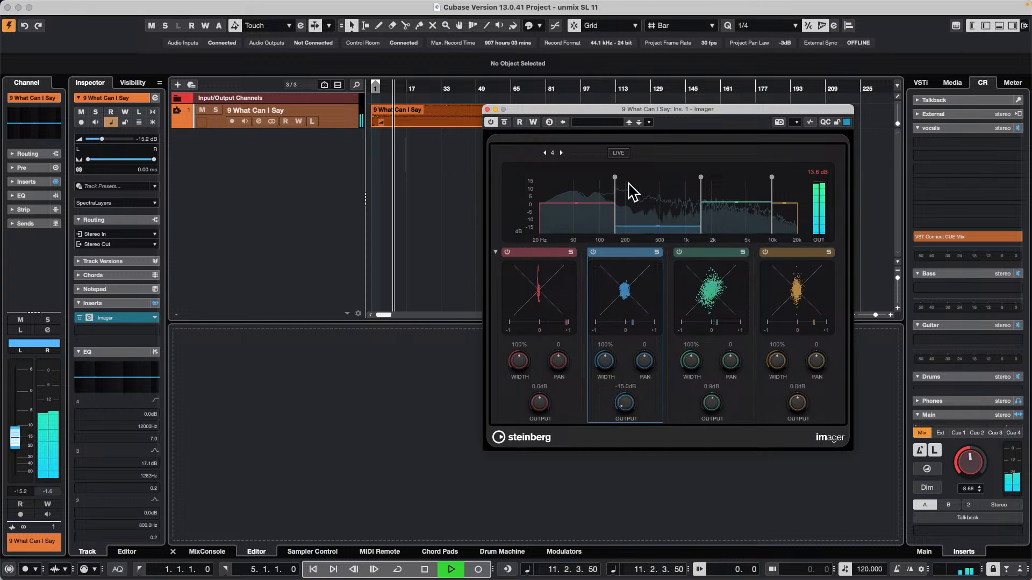
drag(615, 177, 647, 185)
drag(627, 410, 627, 348)
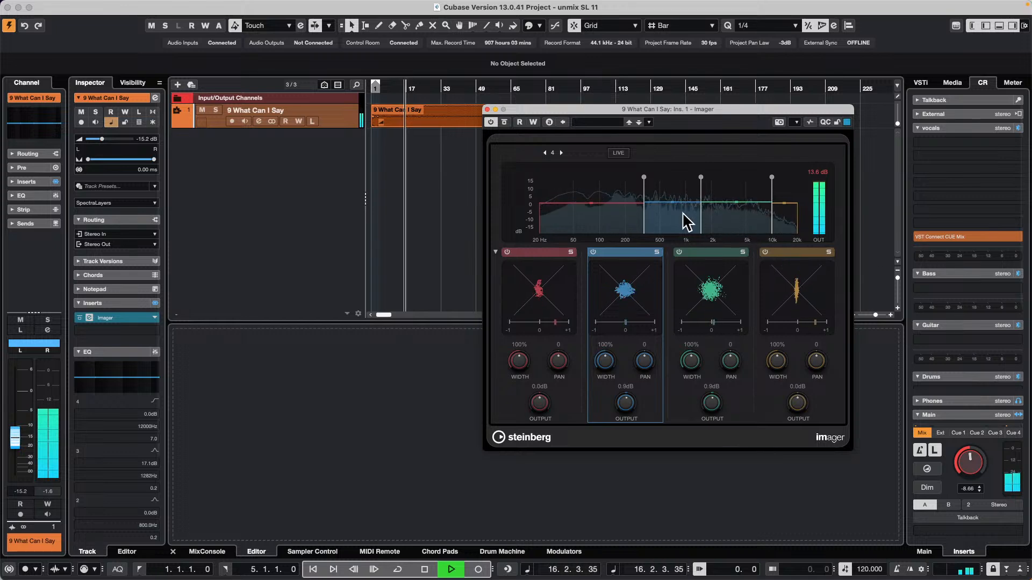
key(space)
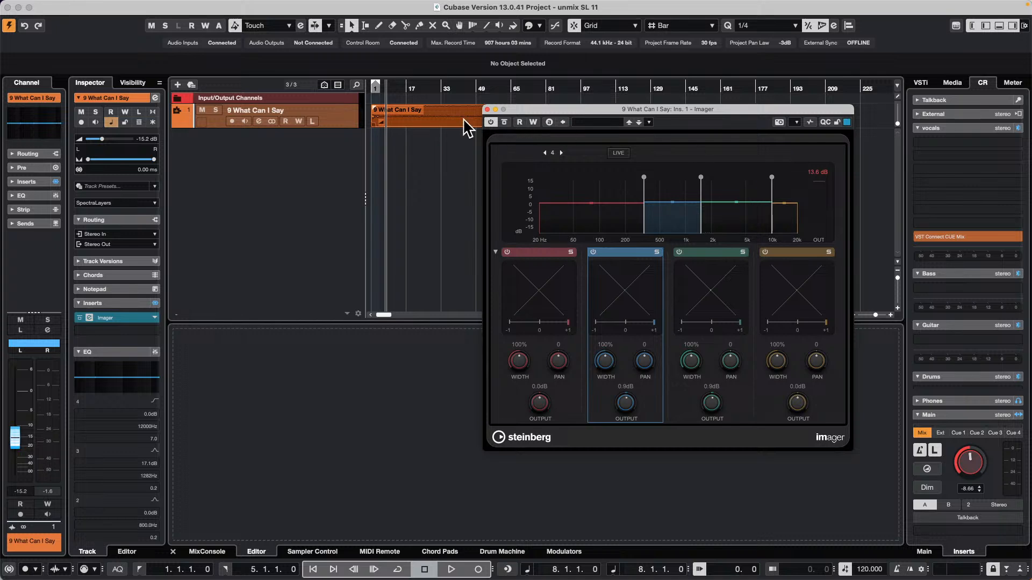
click(487, 109)
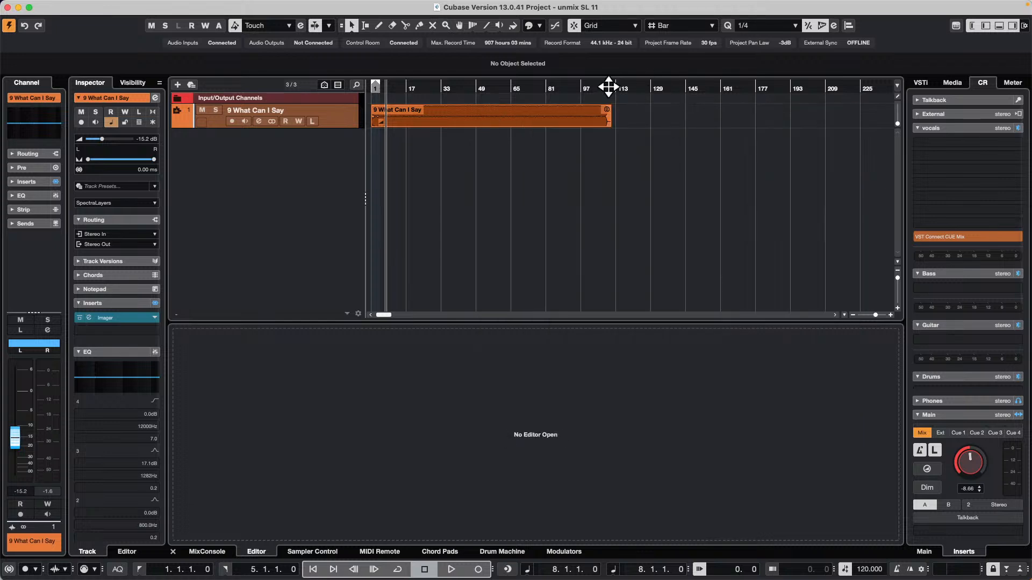
Add a marker track below the 9 What Can I Say track.
right_click(330, 136)
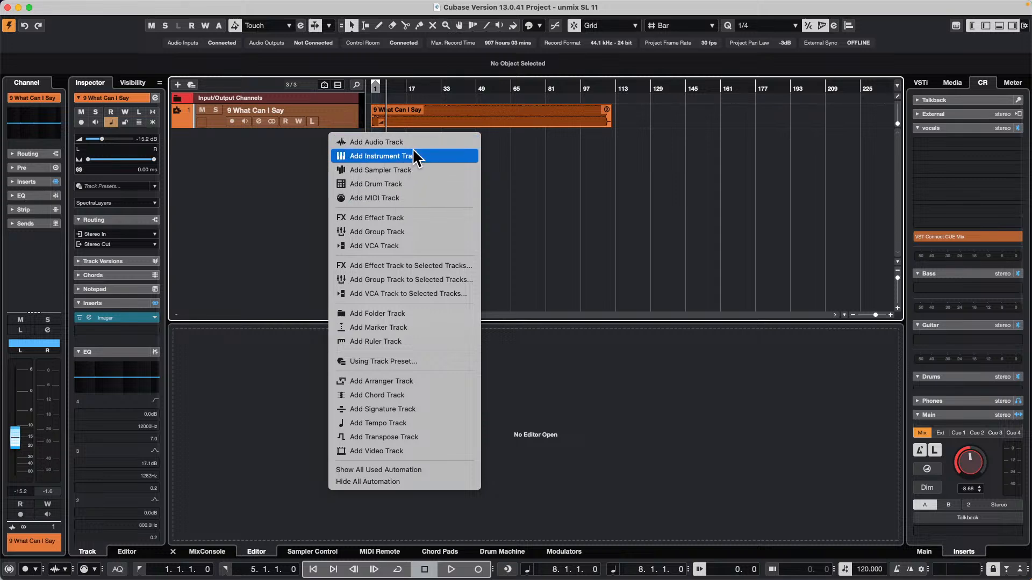
click(400, 327)
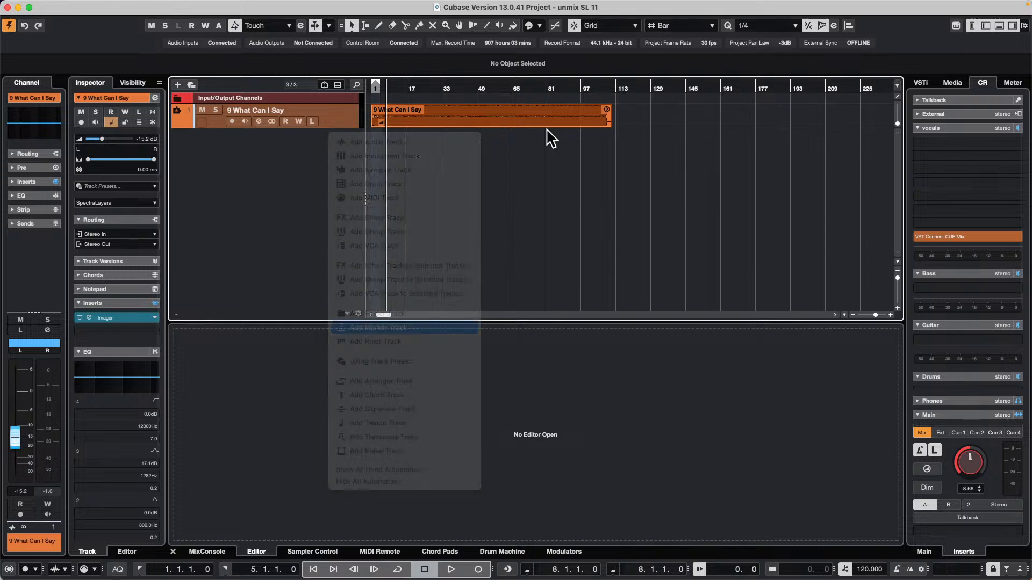
click(526, 226)
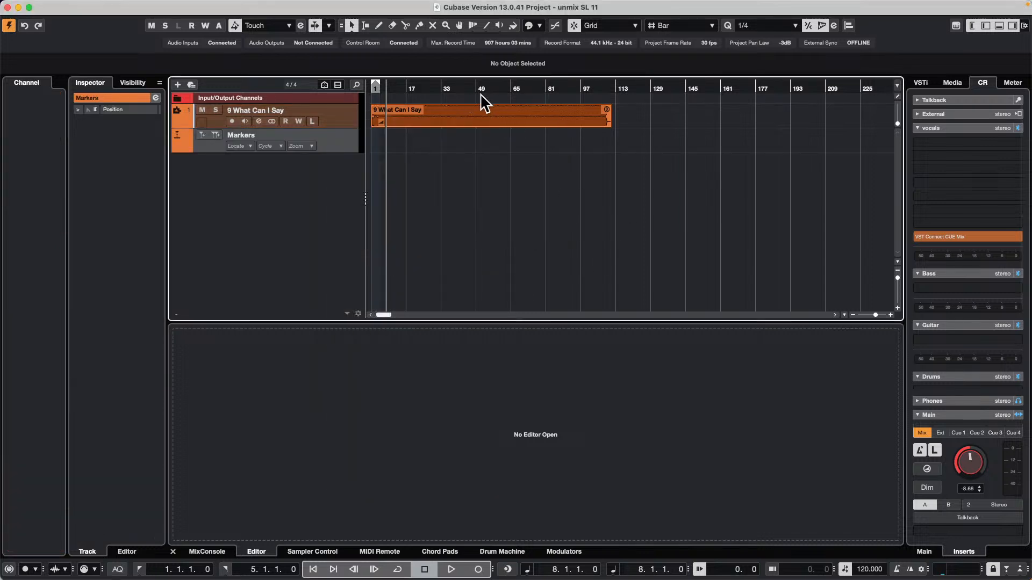
Draw two position markers on the marker track, at bar 67 and bar 84.
right_click(511, 146)
click(535, 144)
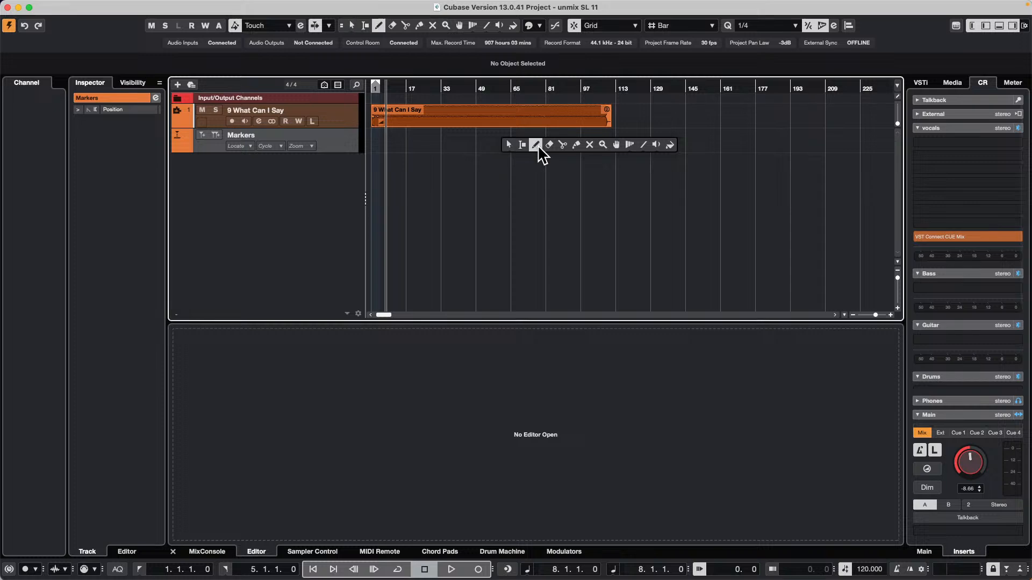
click(517, 145)
click(553, 145)
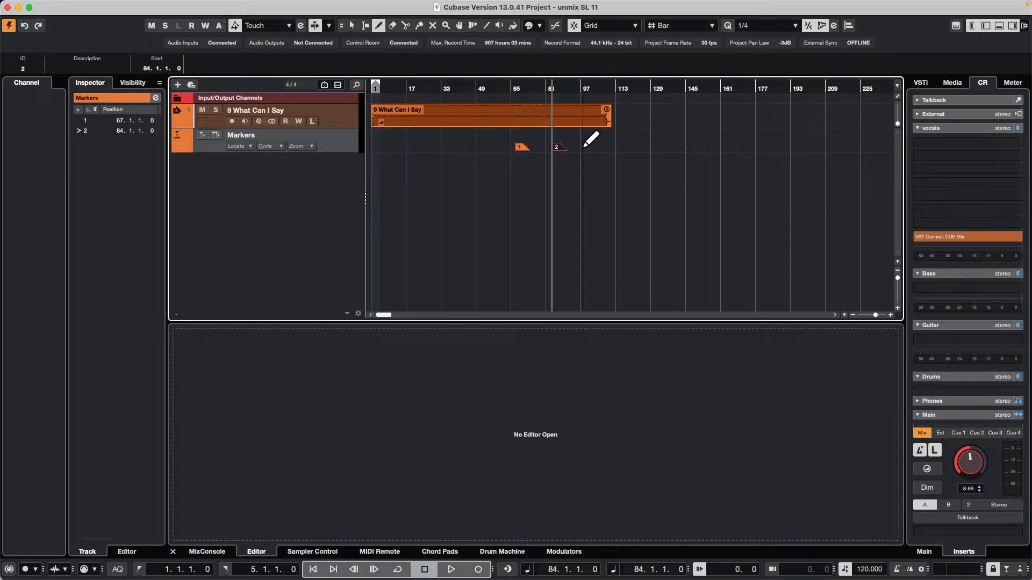
Place the project cursor at bar 75 and play the project until the next marker.
mouse_move(523, 87)
mouse_down()
mouse_move(523, 102)
mouse_move(557, 116)
mouse_up()
mouse_move(224, 2)
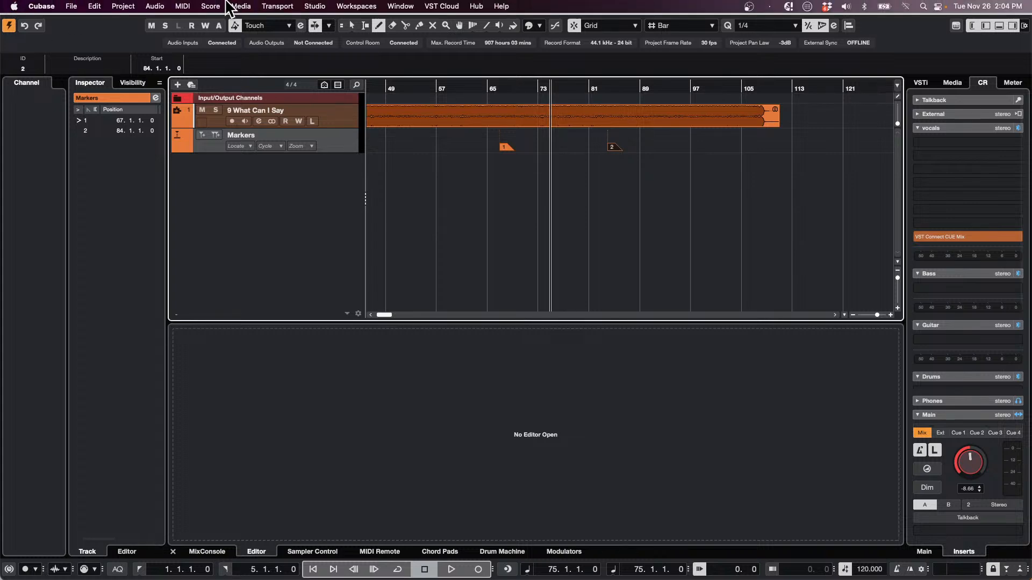
click(279, 6)
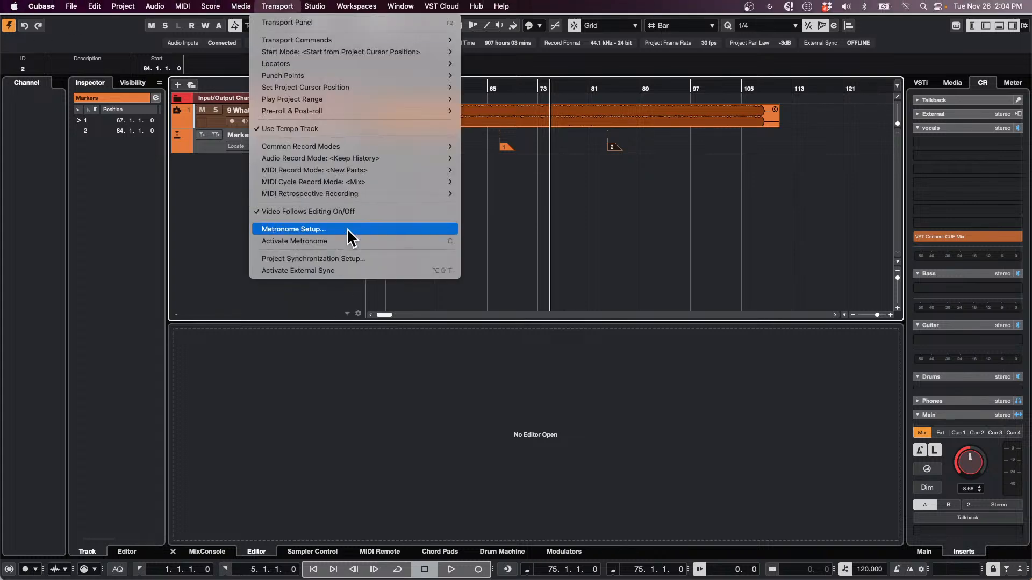
mouse_move(367, 97)
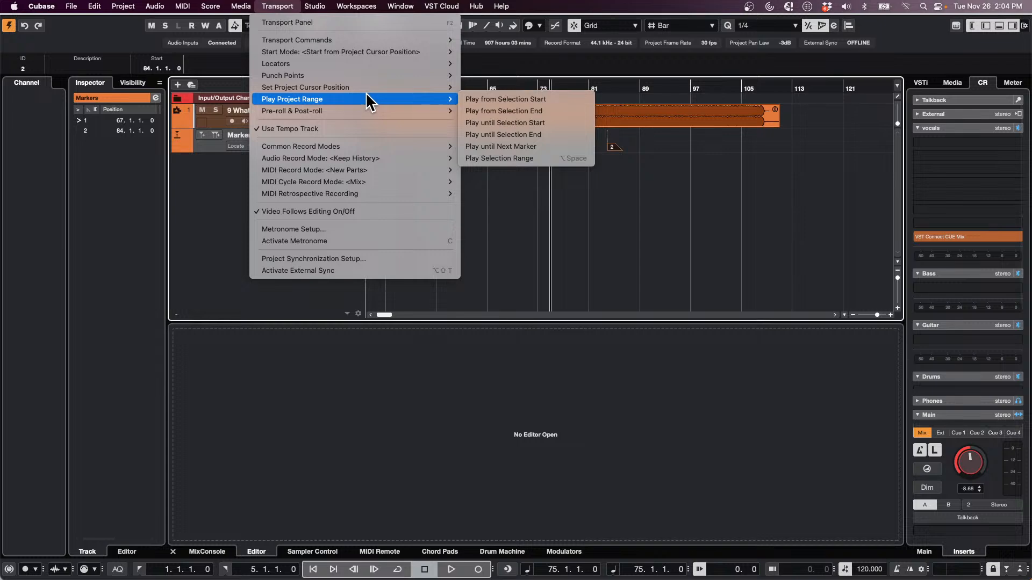
click(536, 149)
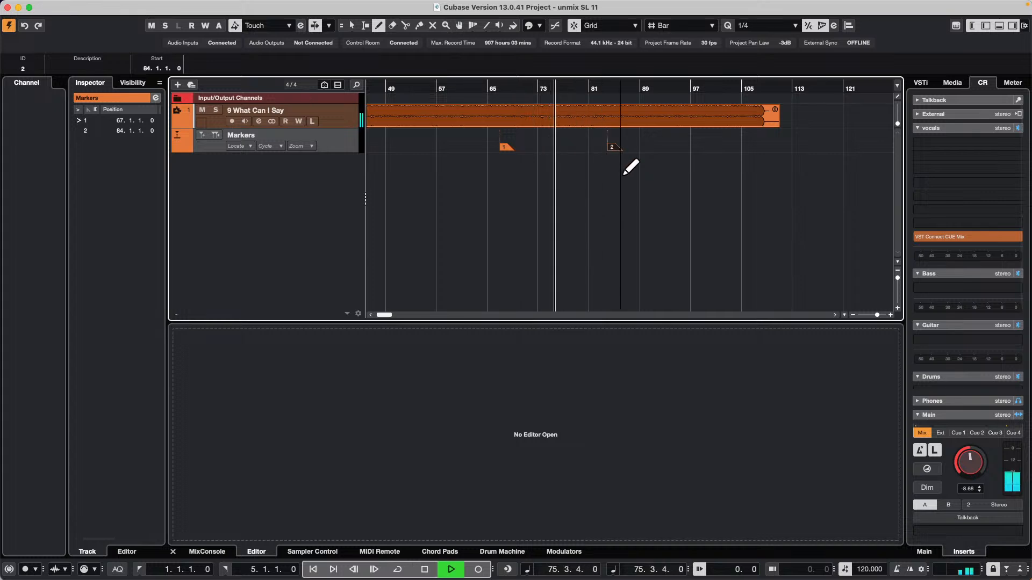
Move the second marker to bar 80, relocate the project cursor ahead of it and stop playback.
key(1)
drag(611, 148, 588, 146)
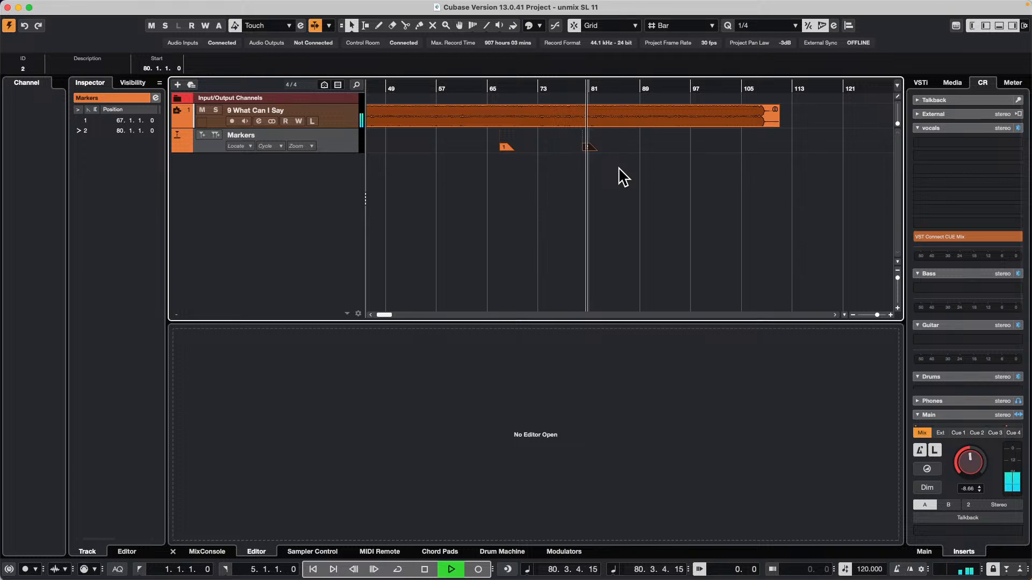
click(544, 88)
key(space)
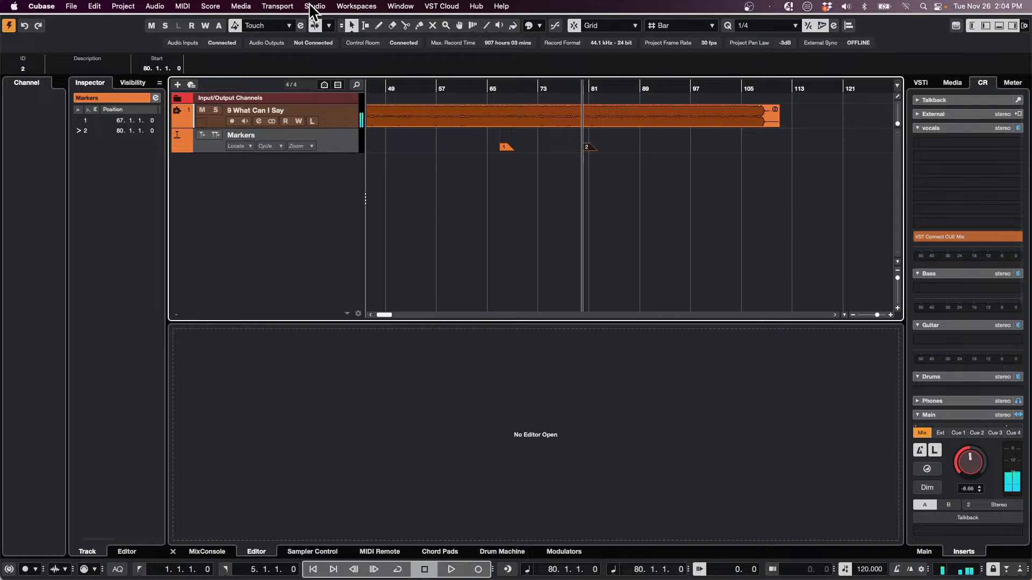
Run Play until Next Marker from the current cursor position.
click(314, 6)
mouse_move(278, 6)
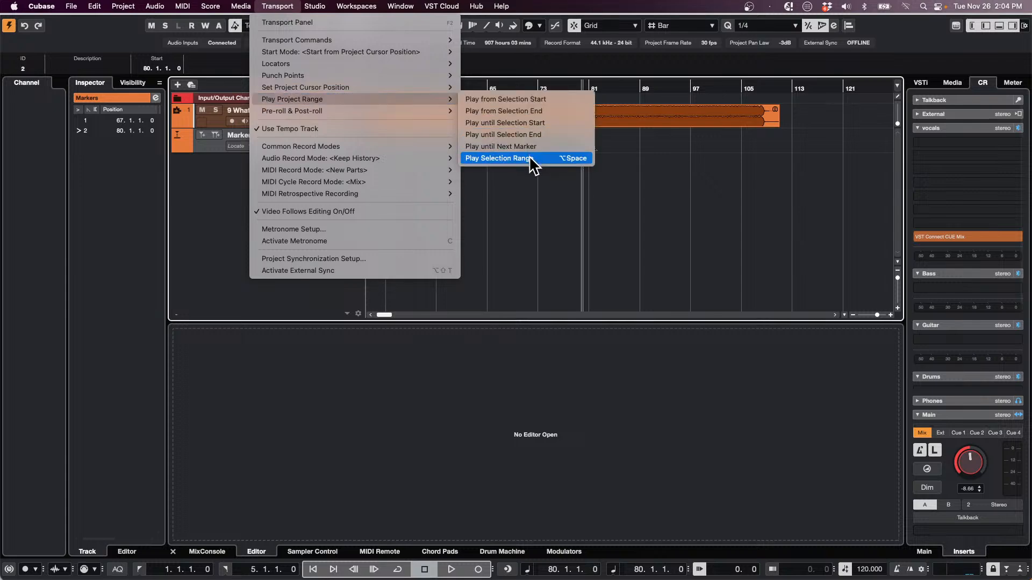
click(531, 149)
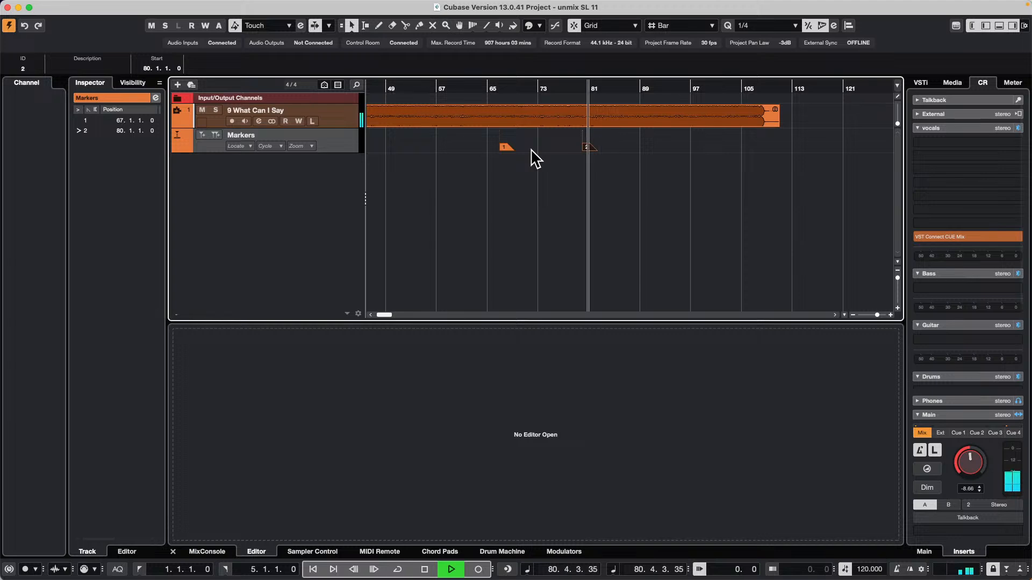
Relocate playback to bar 73, deselect the second marker, stop at bar 75 and play until the next marker from there.
click(536, 87)
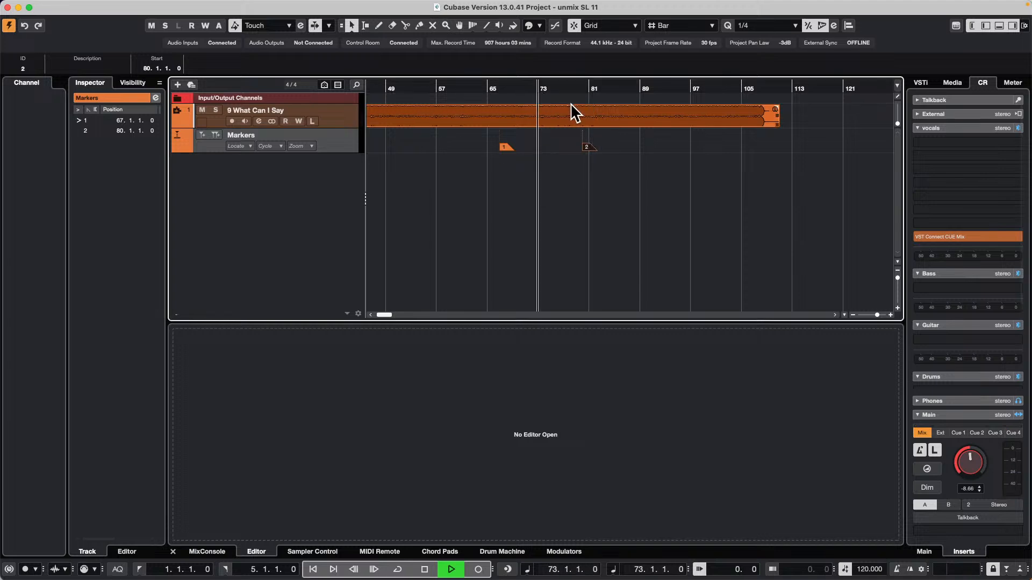
click(549, 157)
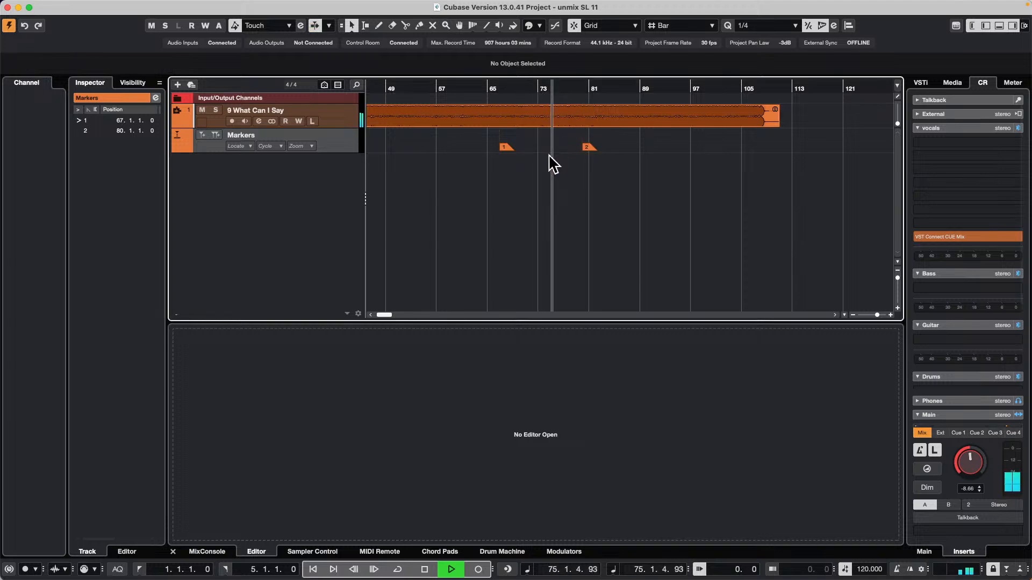
key(space)
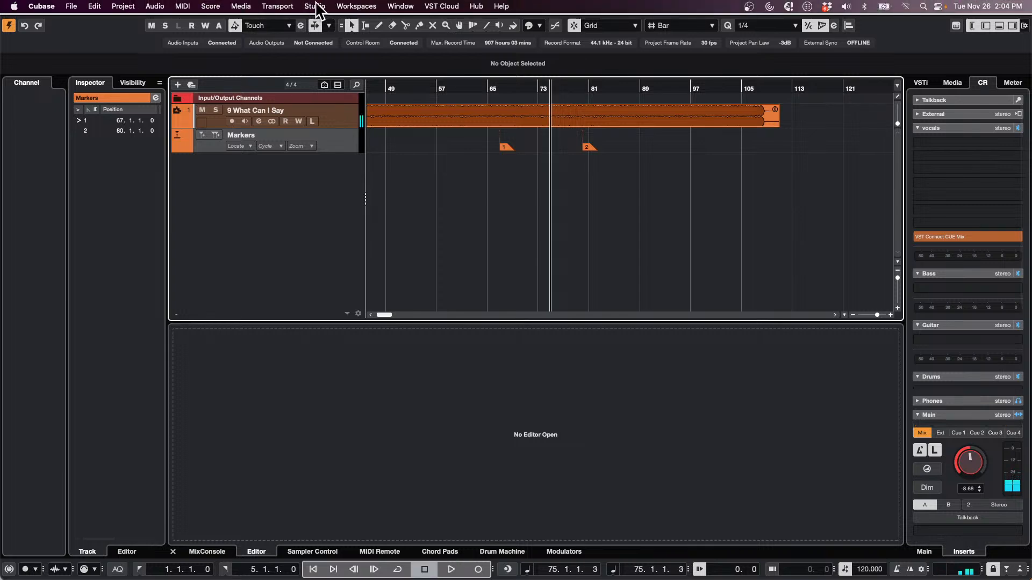
click(275, 6)
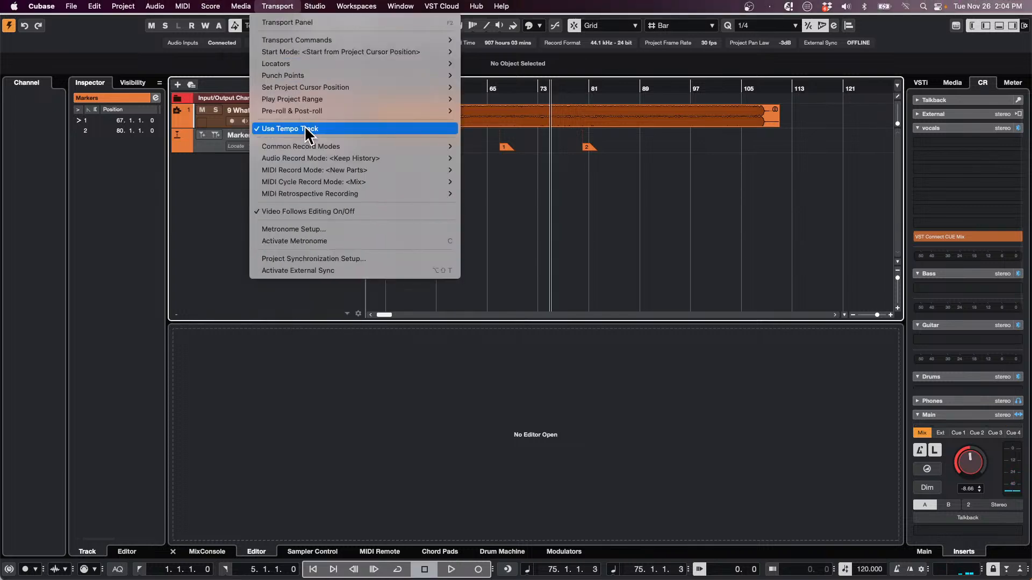
mouse_move(323, 102)
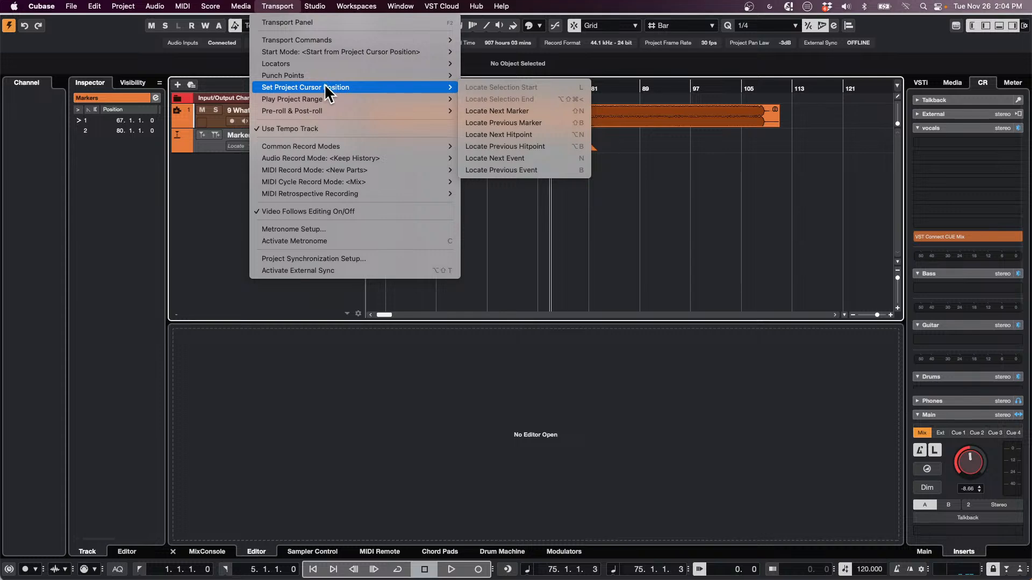
mouse_move(327, 77)
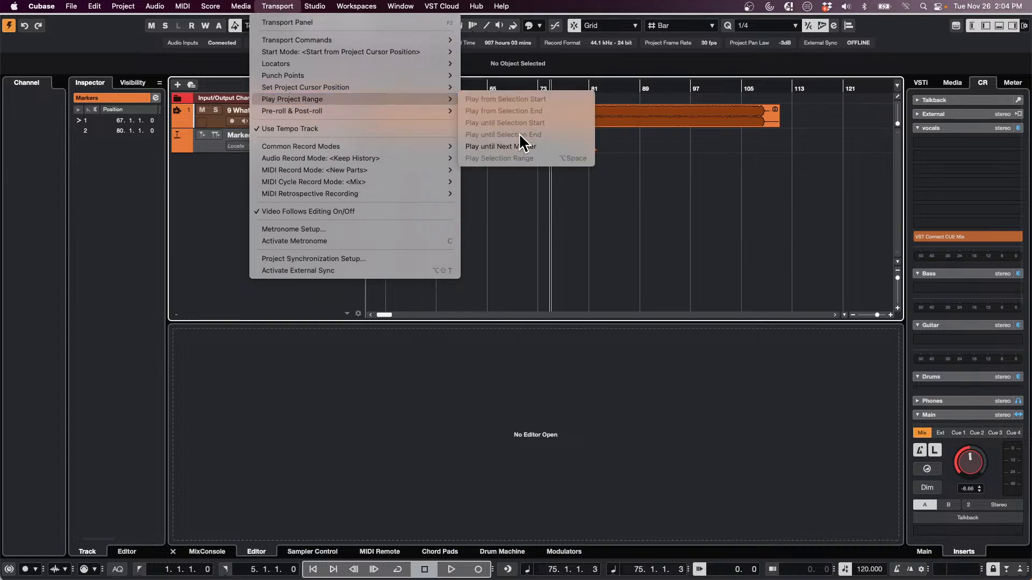
click(508, 146)
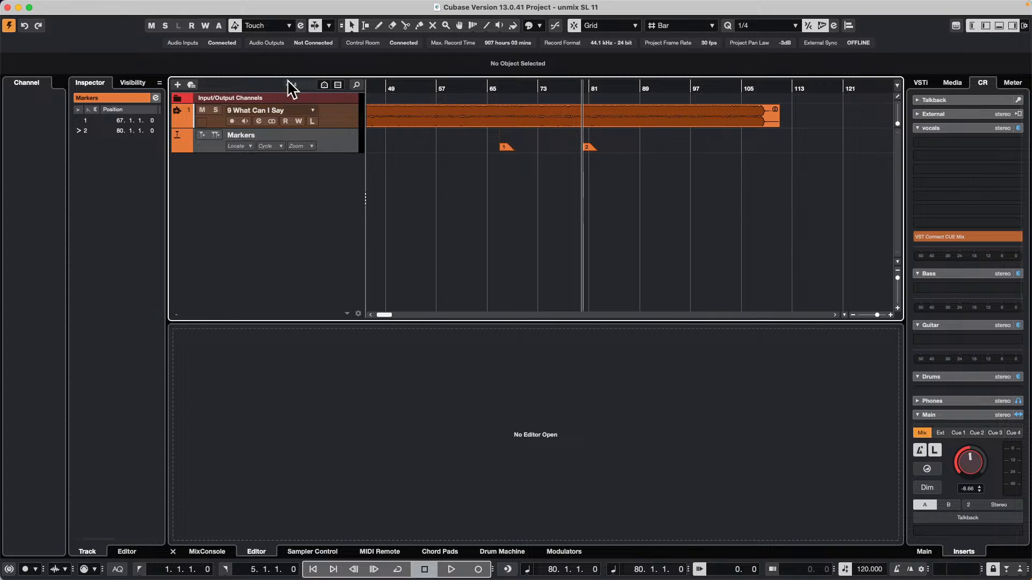
click(290, 6)
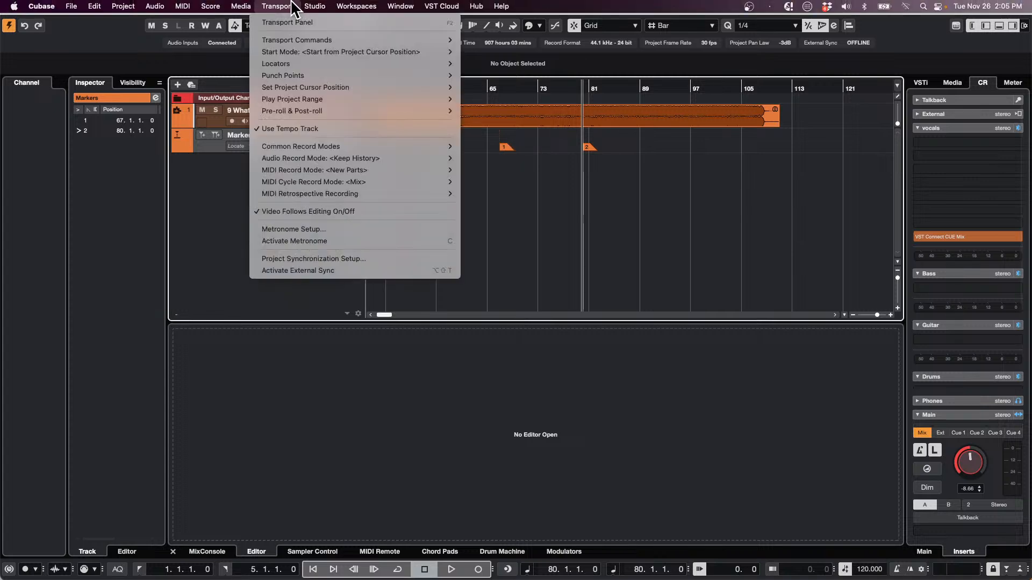
mouse_move(333, 101)
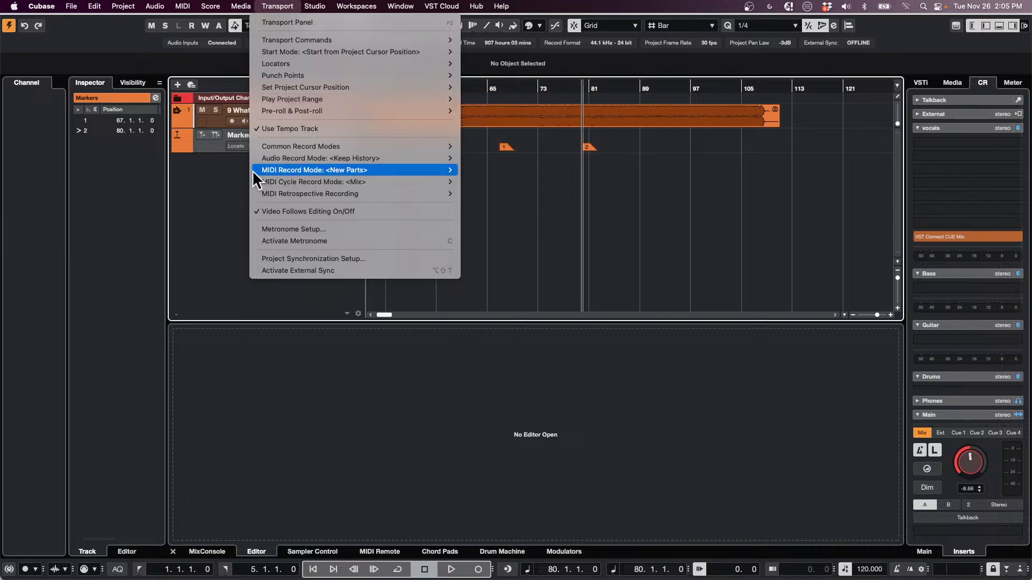
click(180, 178)
Open the recent project "Amos Moses - GO.cpr" and activate it.
click(74, 6)
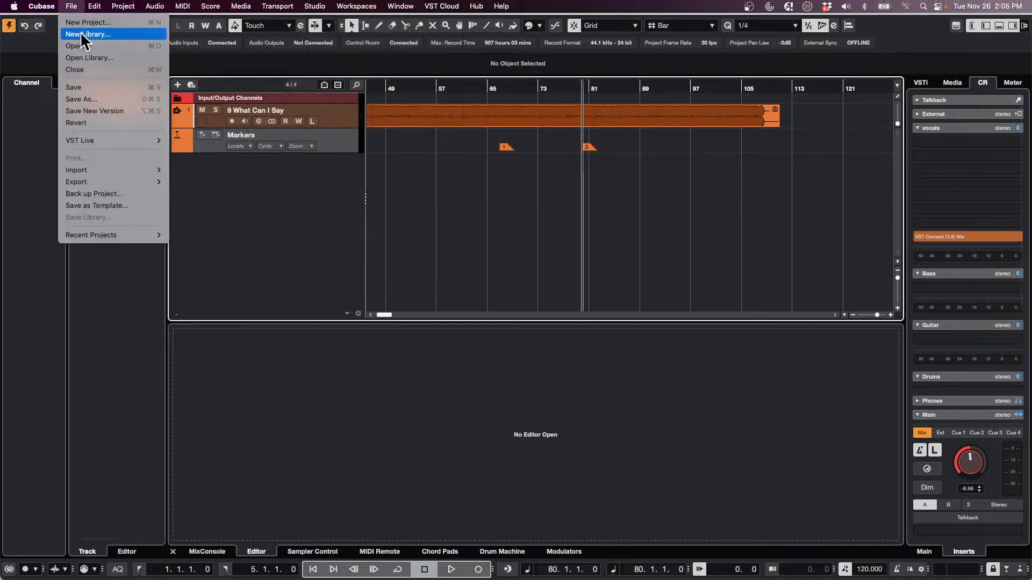
mouse_move(105, 237)
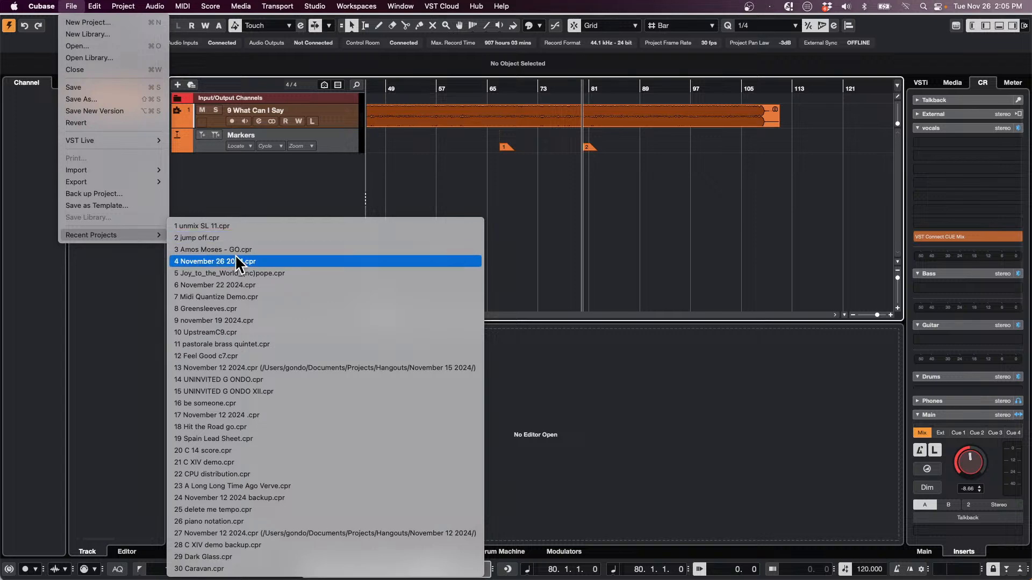
click(308, 248)
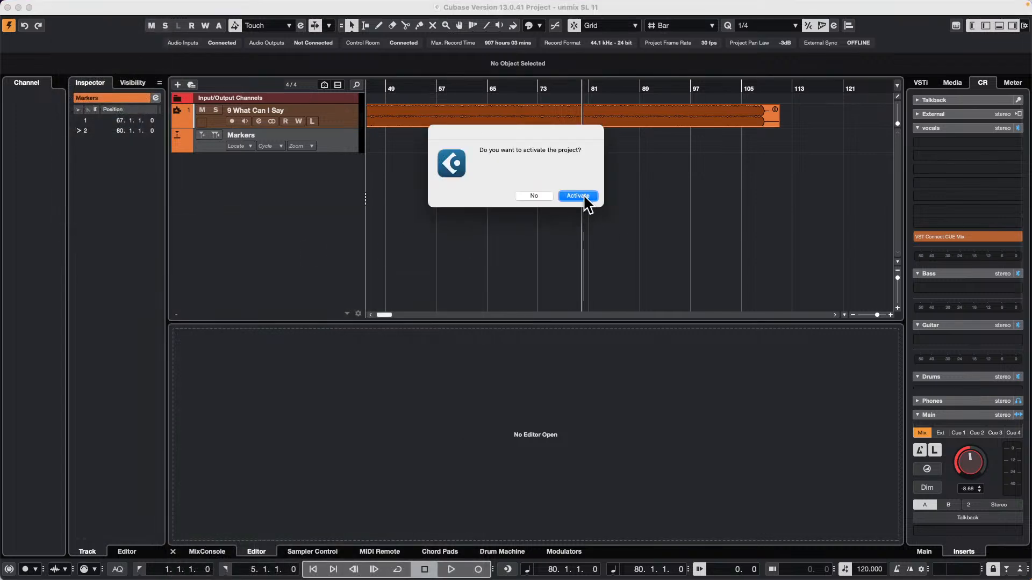
click(585, 200)
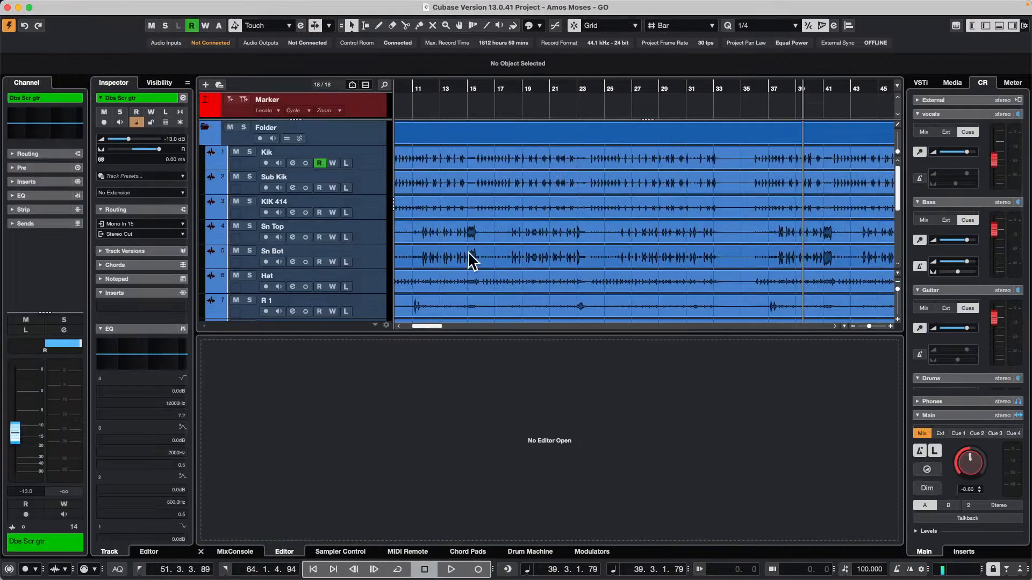
Show the MixConsole in the lower zone and review its channels starting from Kik.
scroll(453, 261, down, 3)
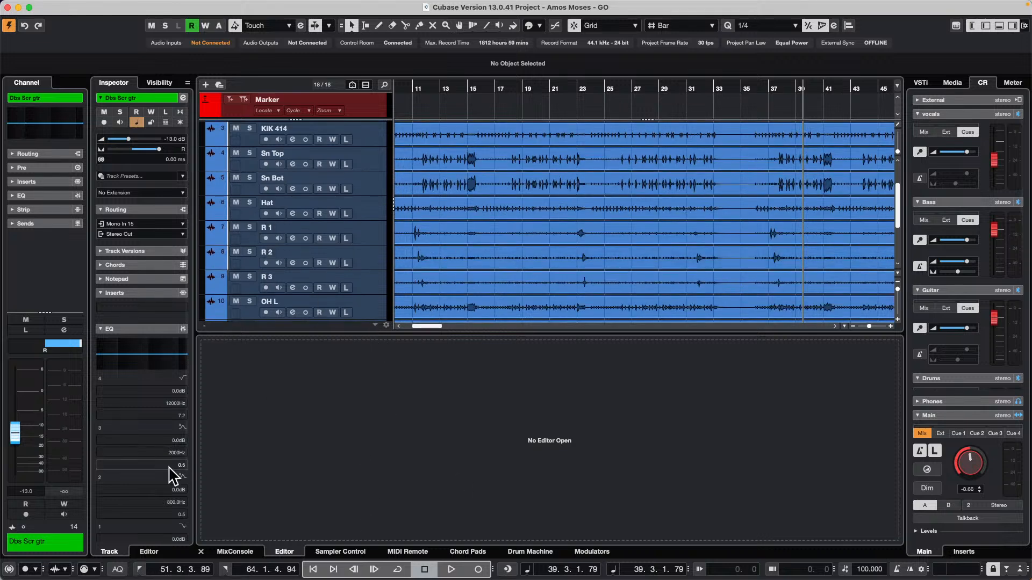
click(223, 550)
click(222, 551)
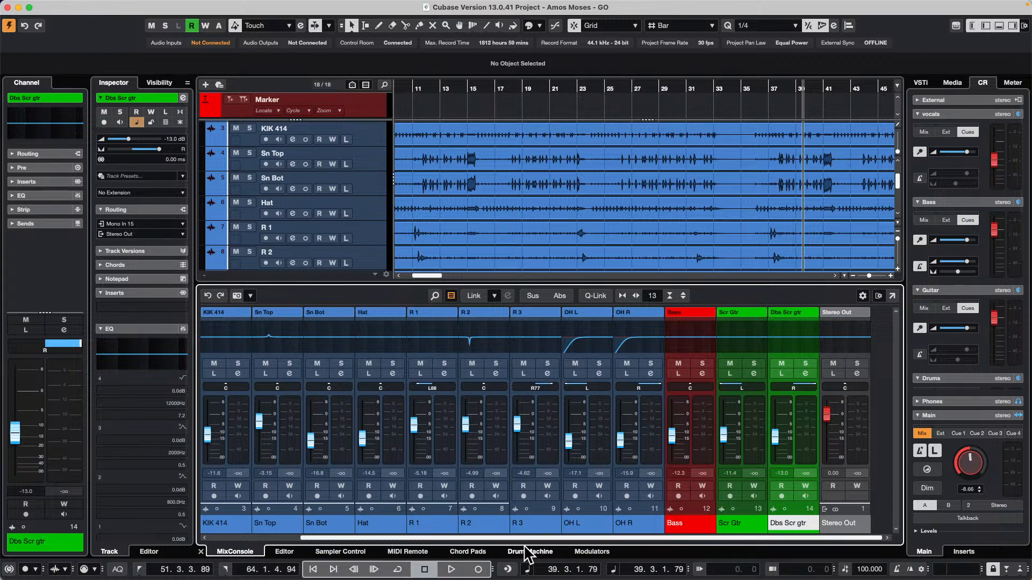
drag(472, 537, 382, 538)
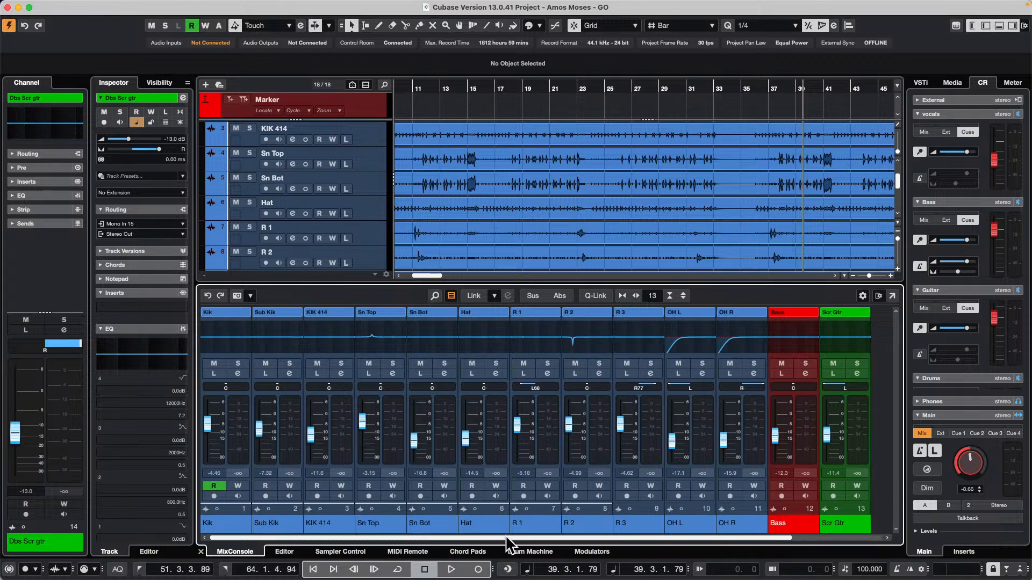
Open the Korg nanoKONTROL2 surface in MIDI Remote and set its mapping page to Mixer.
click(407, 554)
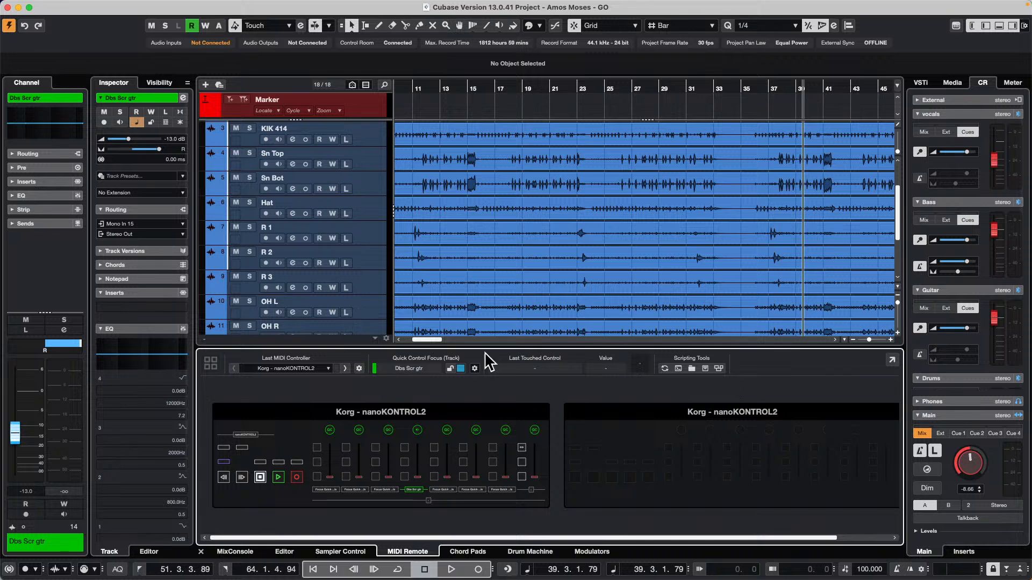
click(318, 369)
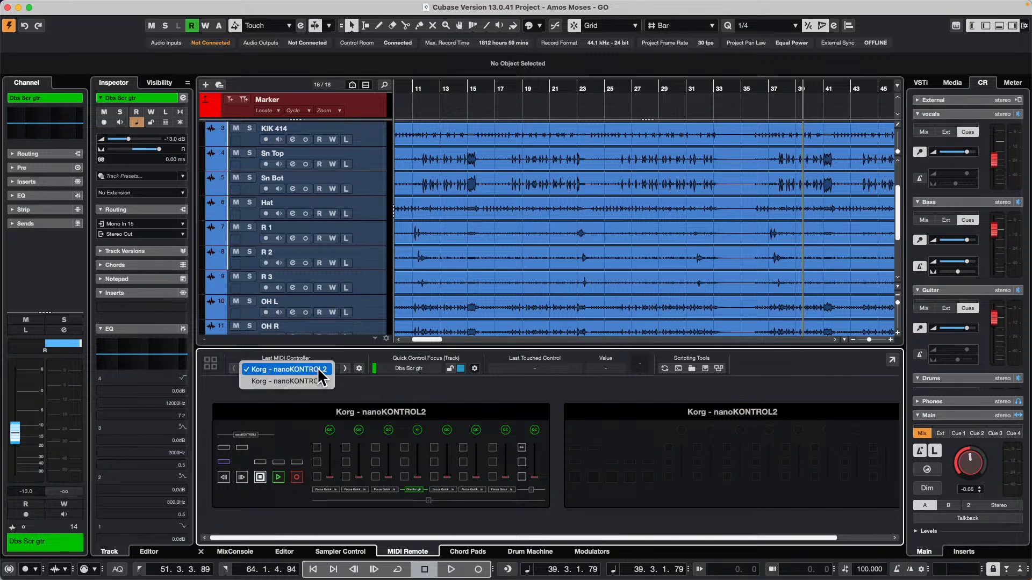
click(411, 391)
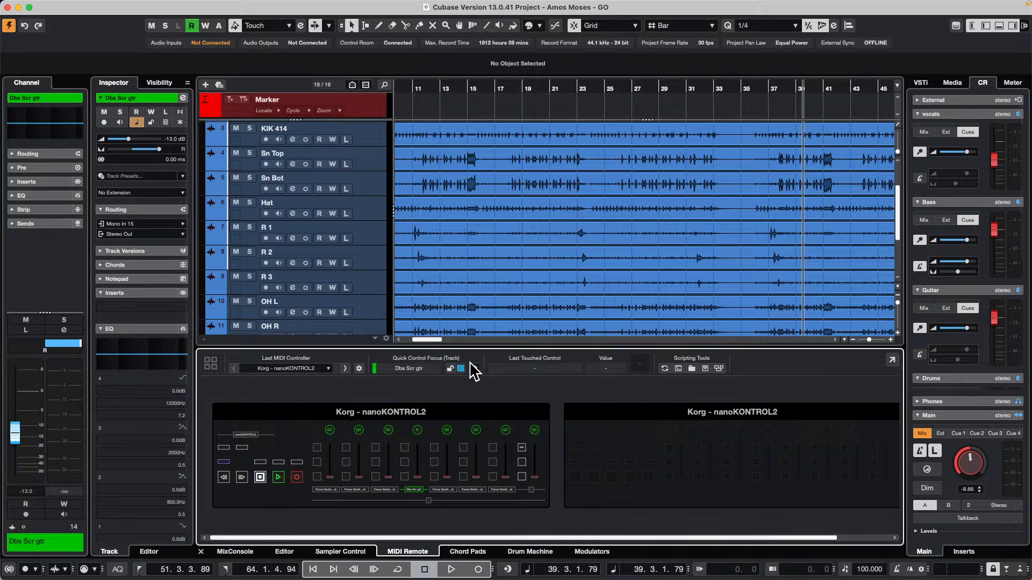
click(449, 427)
click(454, 370)
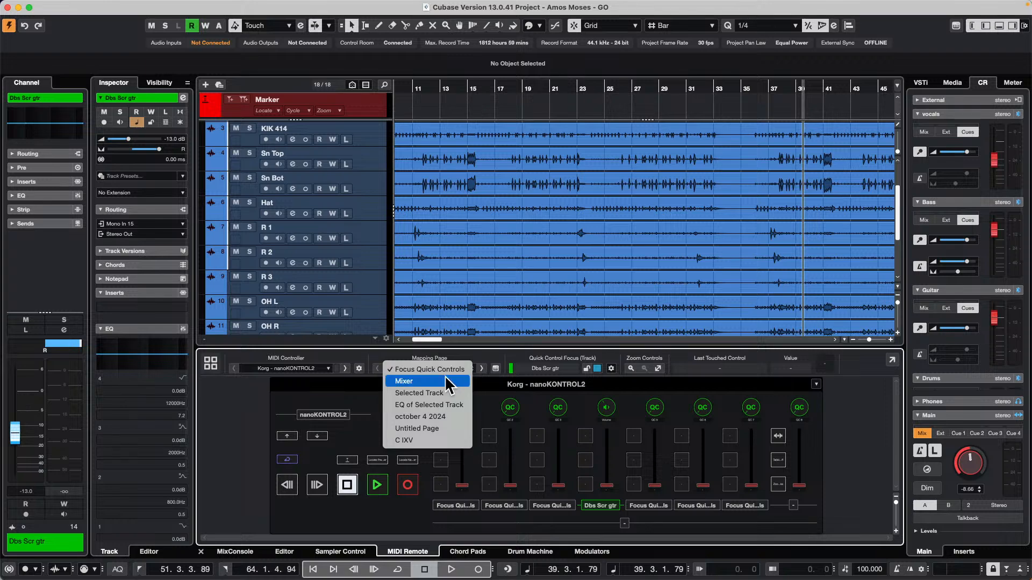
click(447, 382)
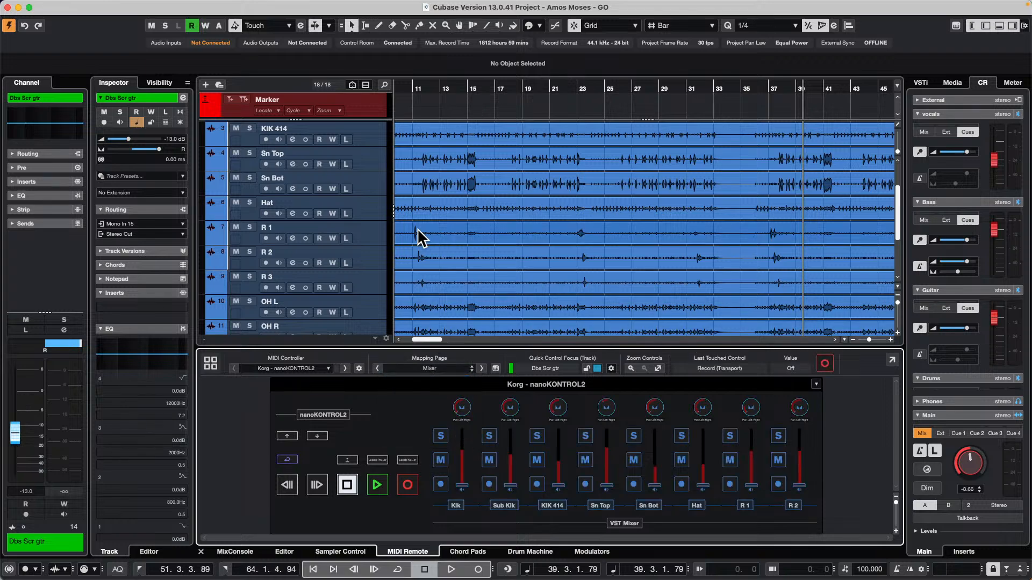
Compare the track list and MixConsole channel order with the fader banks on the nanoKONTROL2 Mixer page.
scroll(319, 258, down, 5)
scroll(320, 258, up, 8)
scroll(318, 257, down, 5)
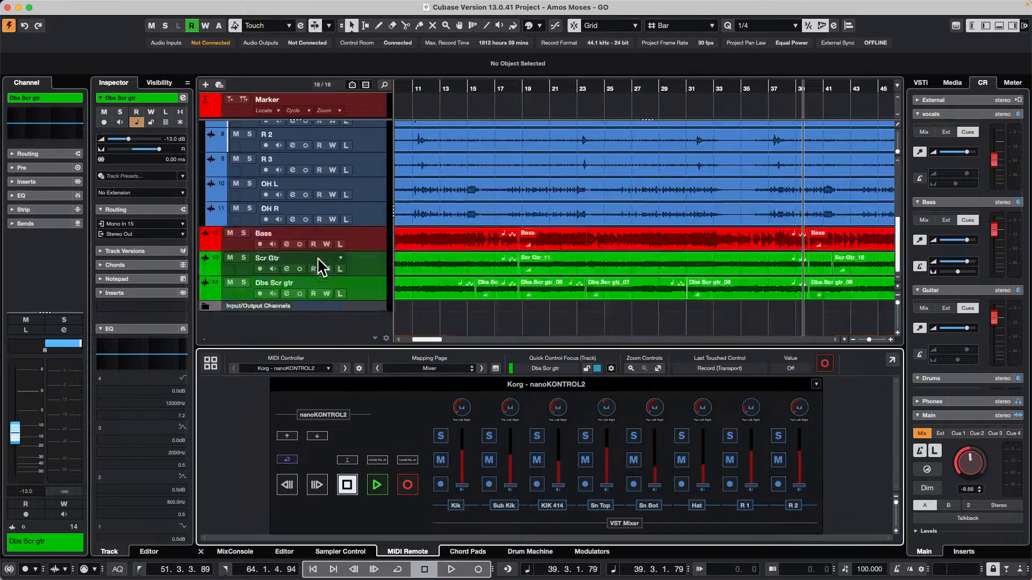
scroll(318, 257, up, 2)
scroll(318, 257, down, 2)
click(234, 551)
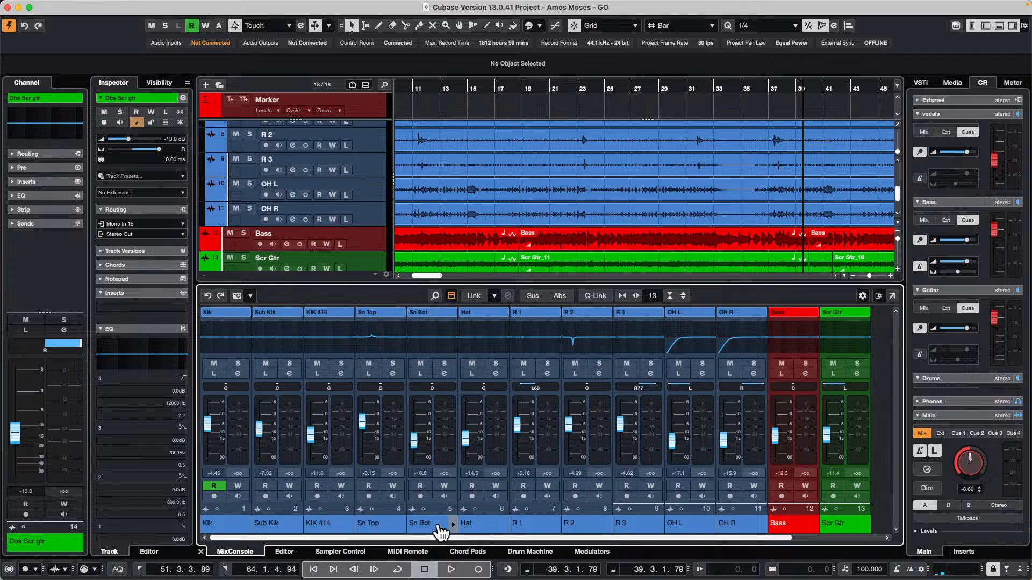
click(420, 552)
click(320, 435)
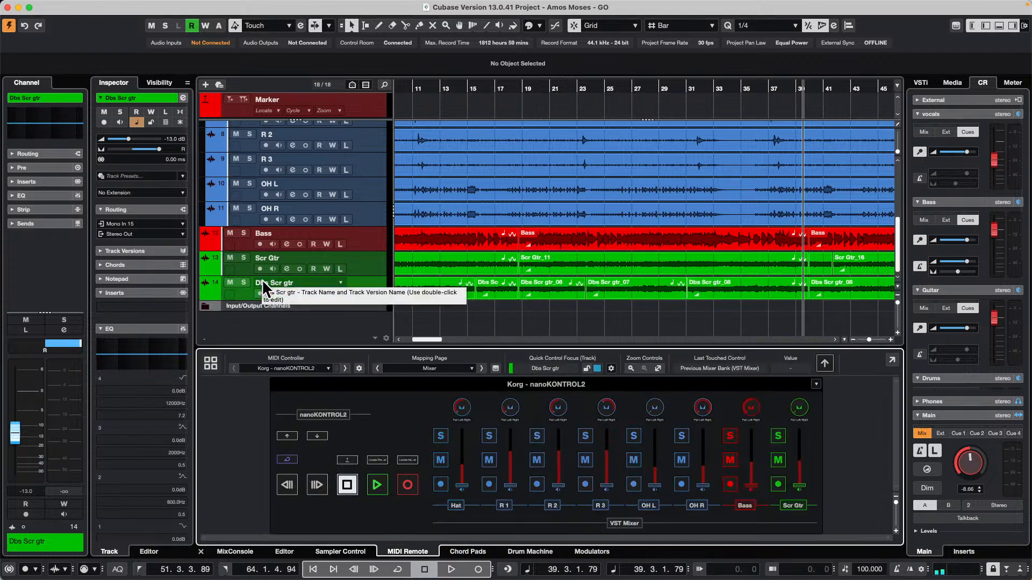
scroll(320, 252, up, 5)
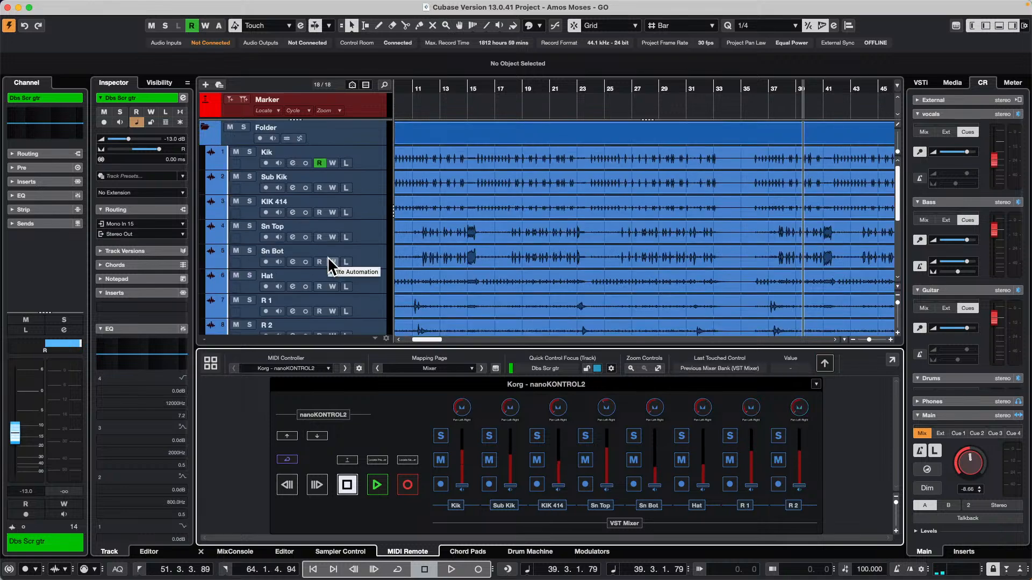
scroll(395, 278, down, 1)
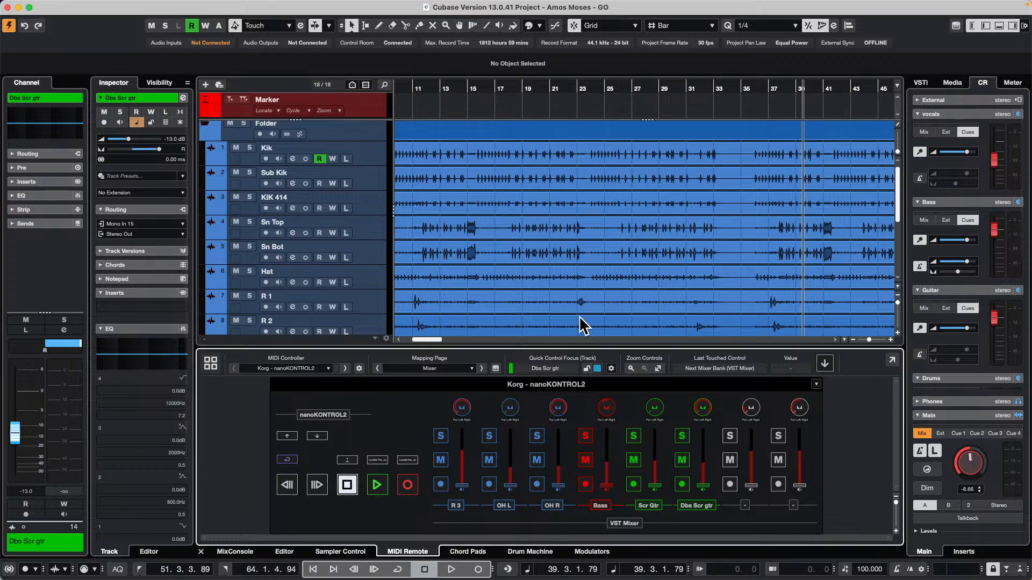
scroll(240, 166, up, 1)
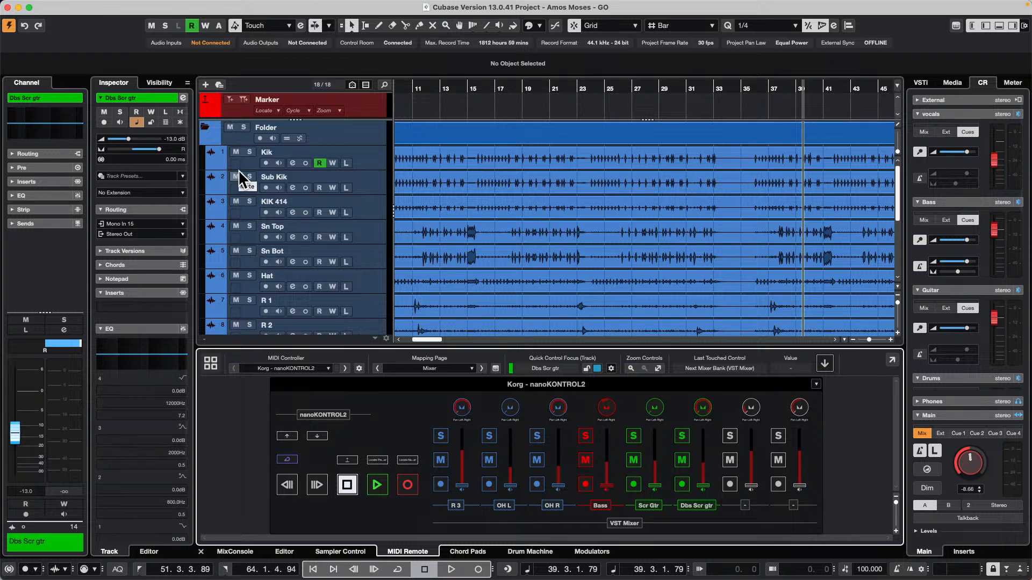
scroll(545, 195, down, 5)
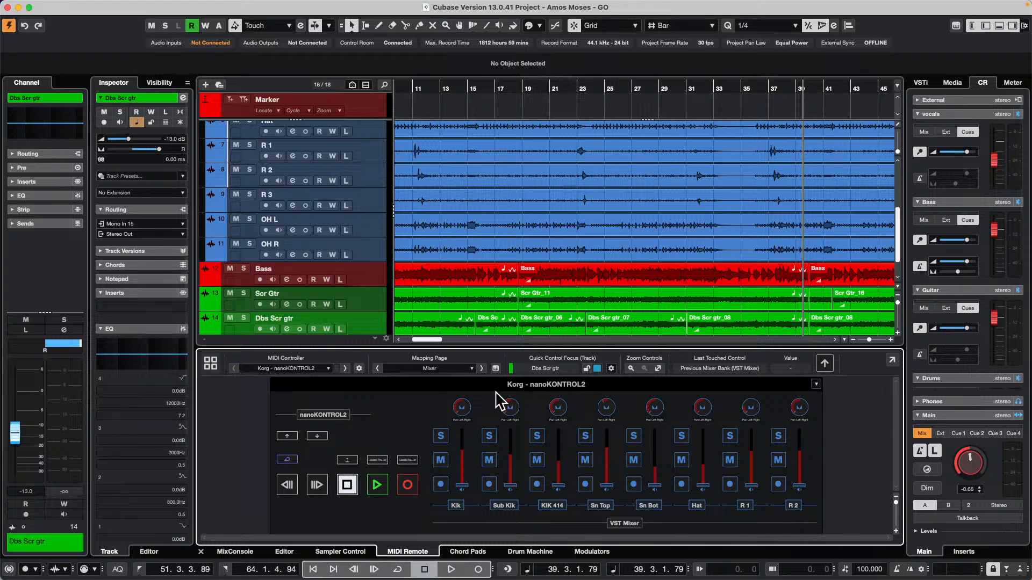
Review the Generic Remote, Track Quick Controls and Mackie Control settings in Studio Setup, then close it.
click(323, 6)
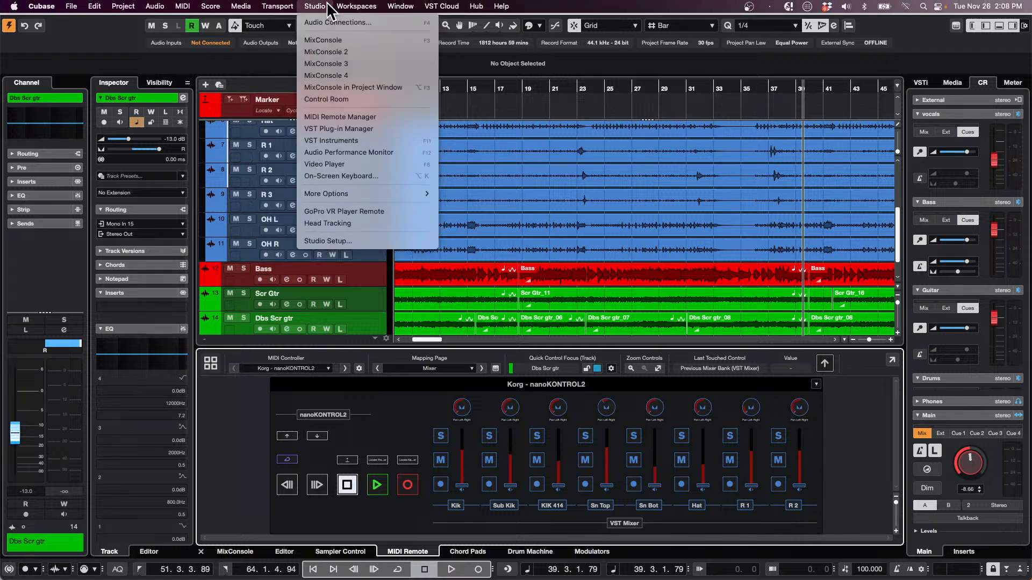
click(339, 241)
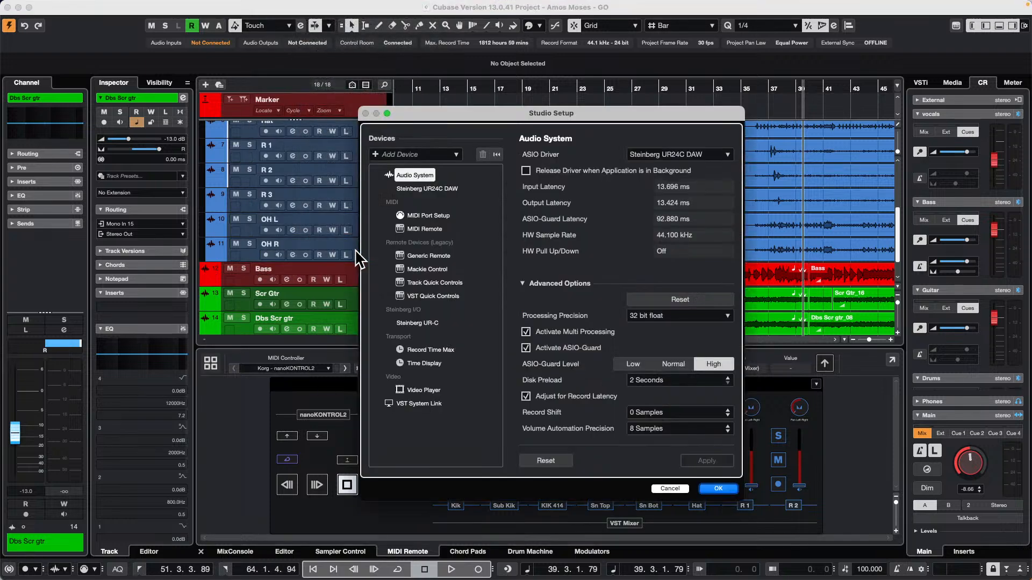
click(438, 256)
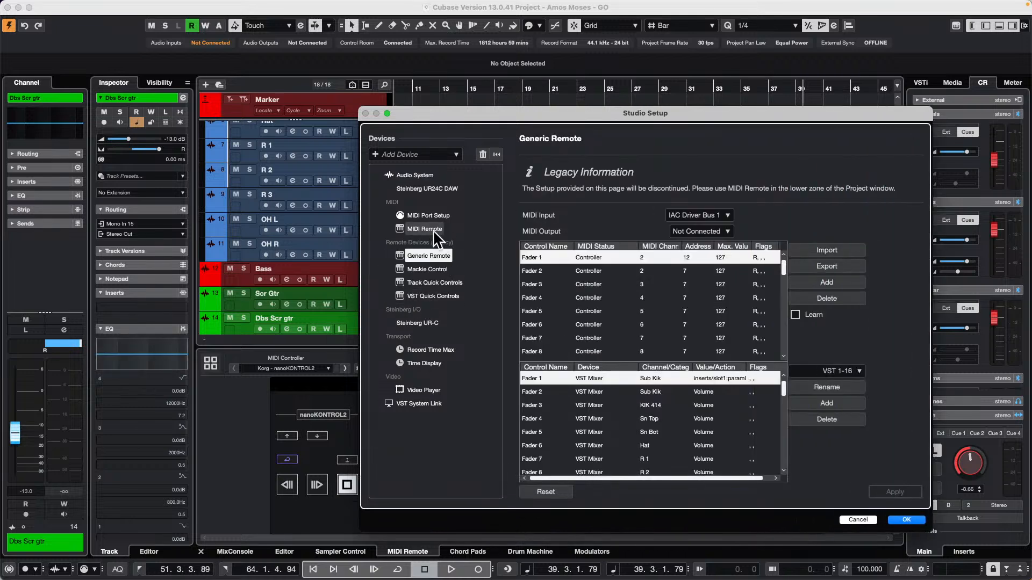
click(433, 282)
click(428, 270)
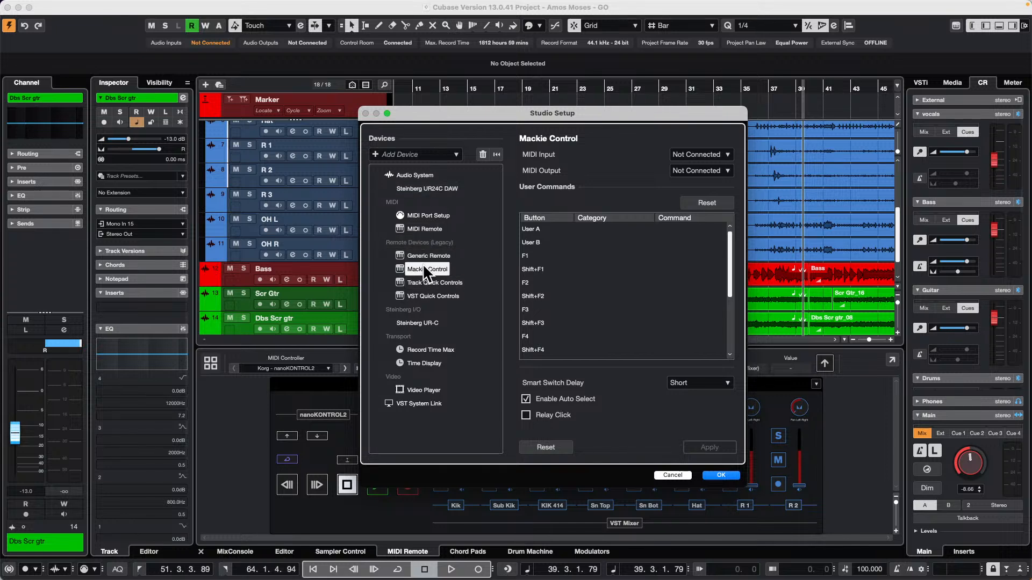
click(721, 476)
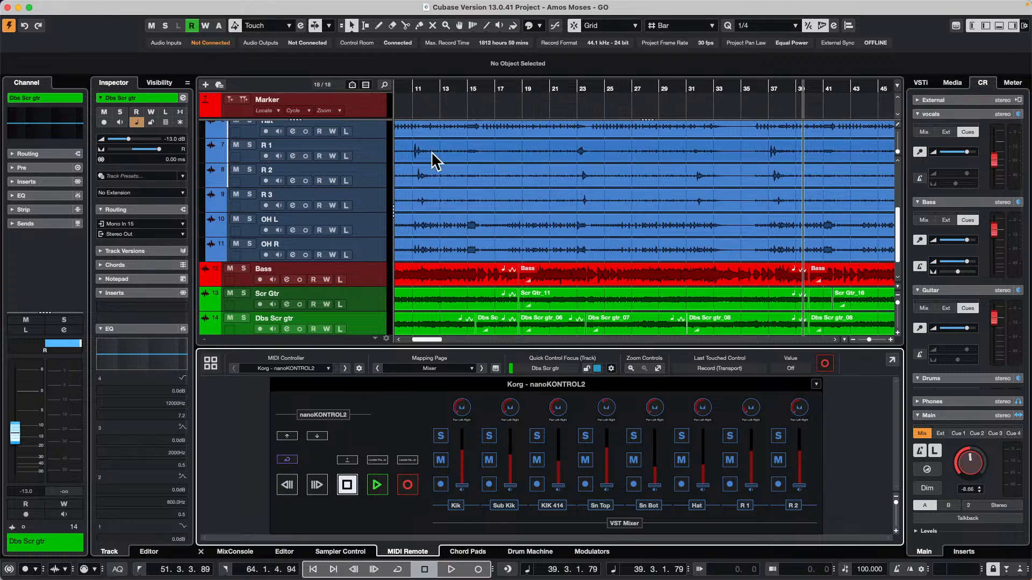
Add a stereo REVerence effect track named "no connections" after OH R and close its plug-in window.
right_click(366, 245)
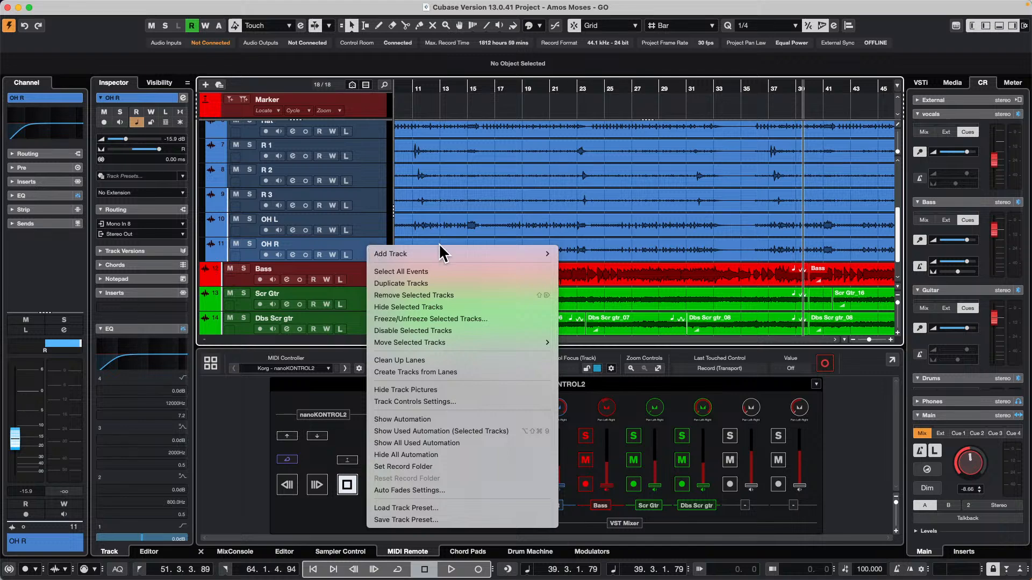
mouse_move(434, 250)
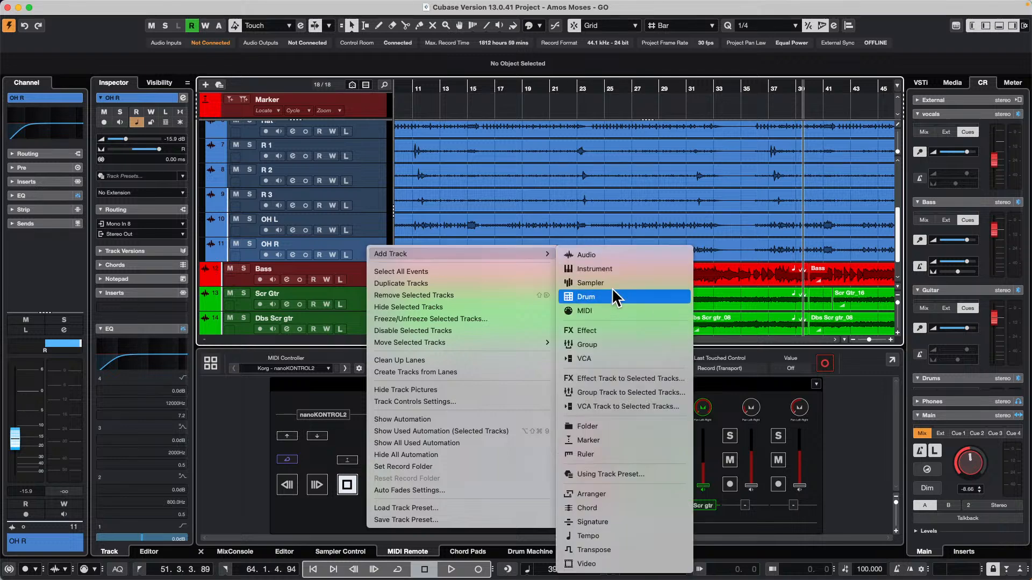
click(618, 326)
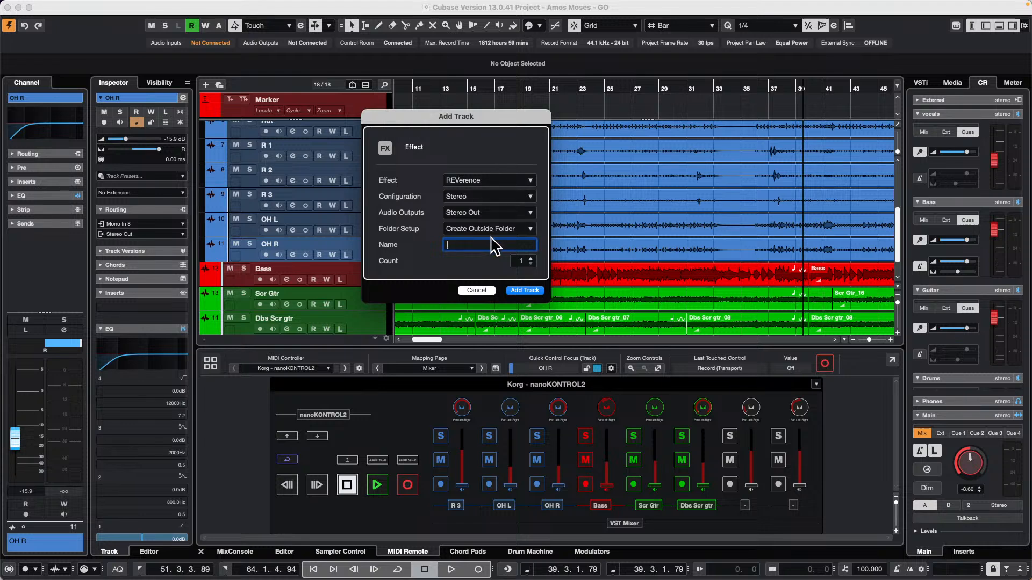
text(no connections)
key(Return)
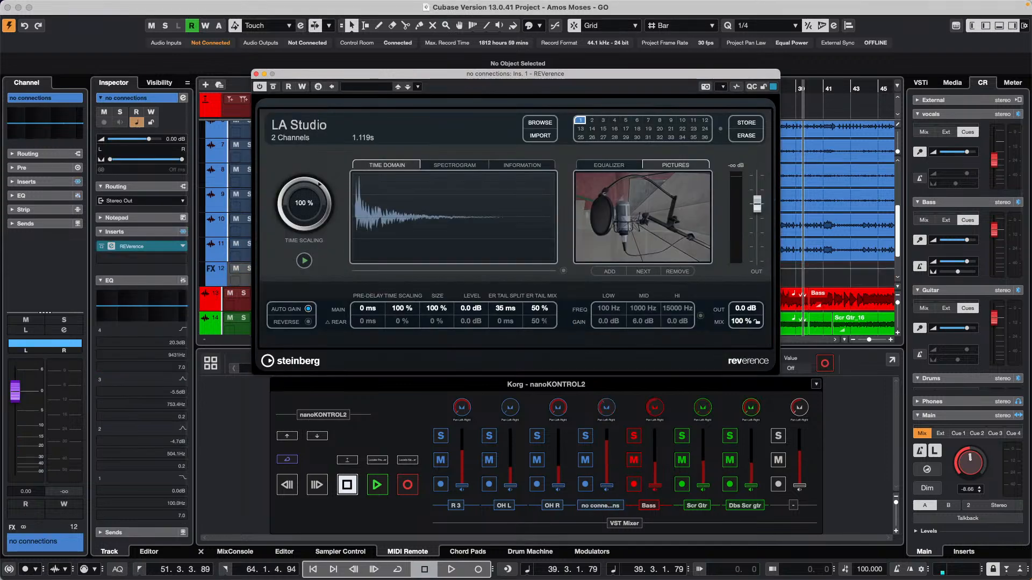
click(256, 74)
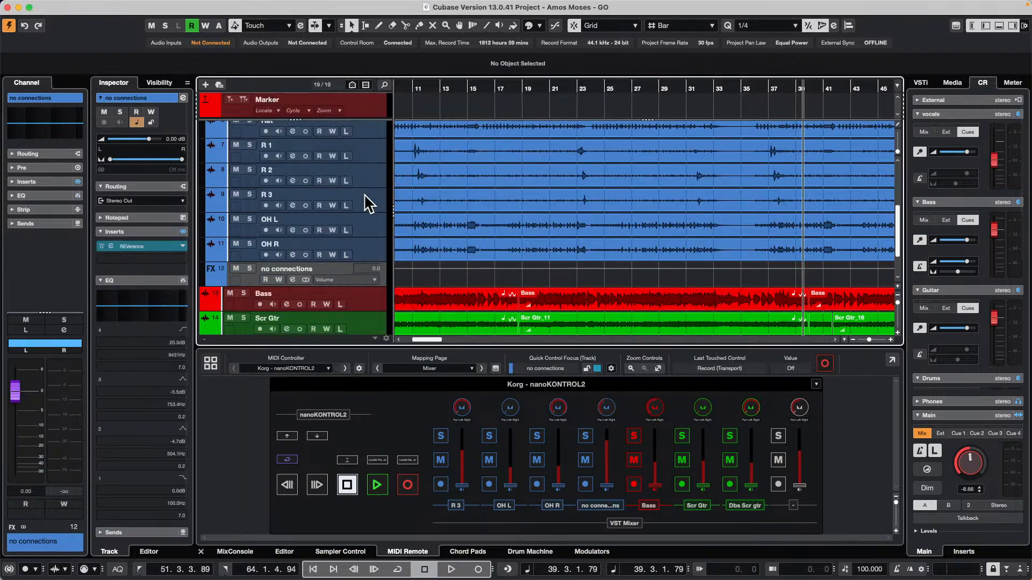
Select the KIK 414 drum track and add a stereo REVerence effect track to the selected tracks, named "connected reverb".
scroll(363, 193, up, 3)
click(369, 150)
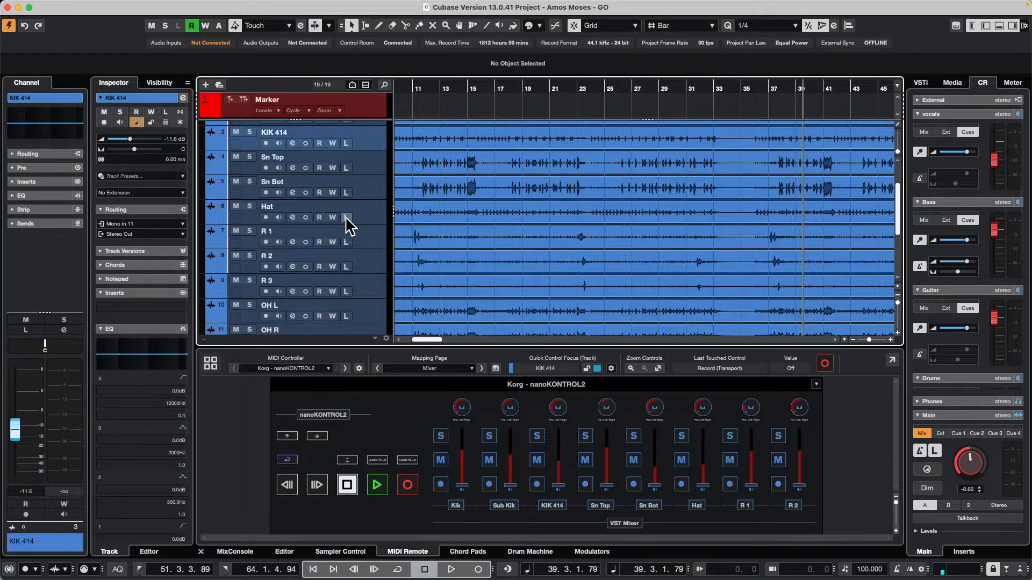
scroll(345, 216, down, 5)
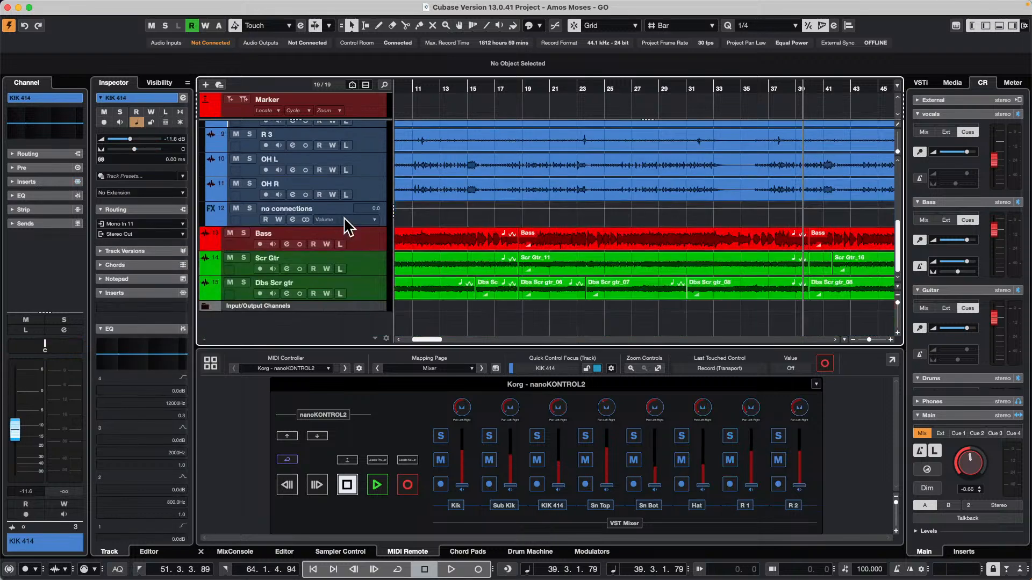
right_click(363, 190)
mouse_move(458, 197)
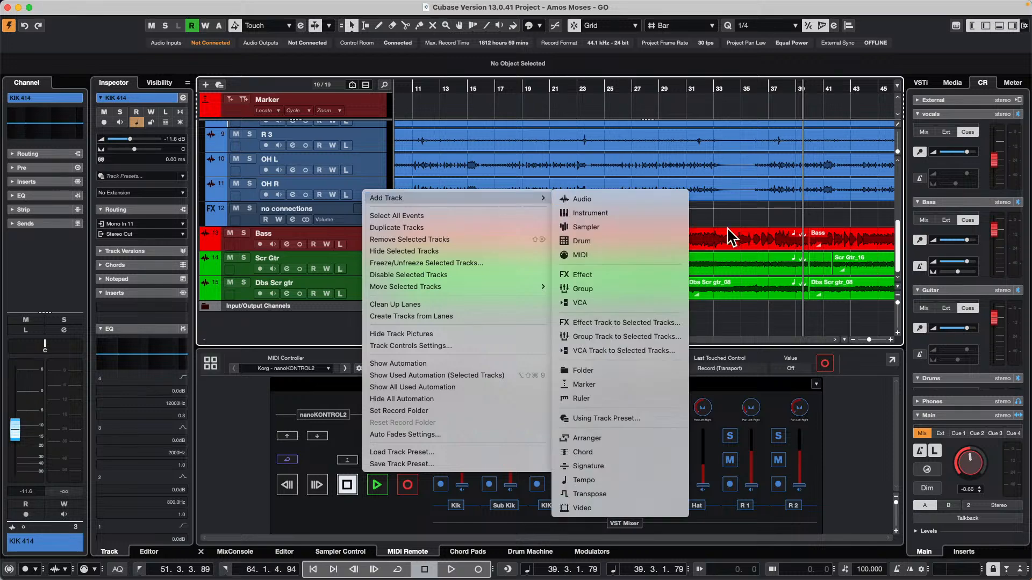
click(672, 322)
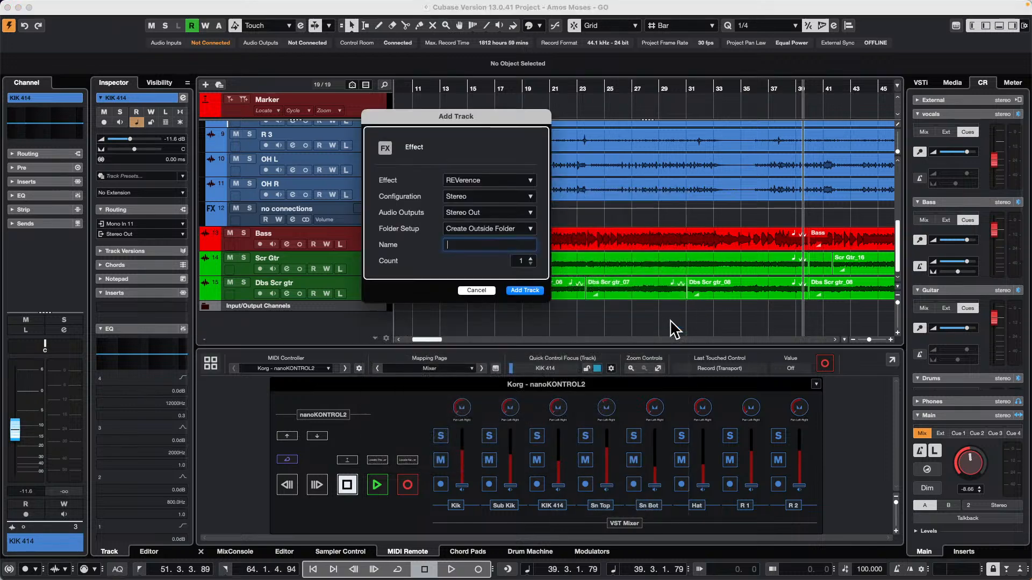
text(connected)
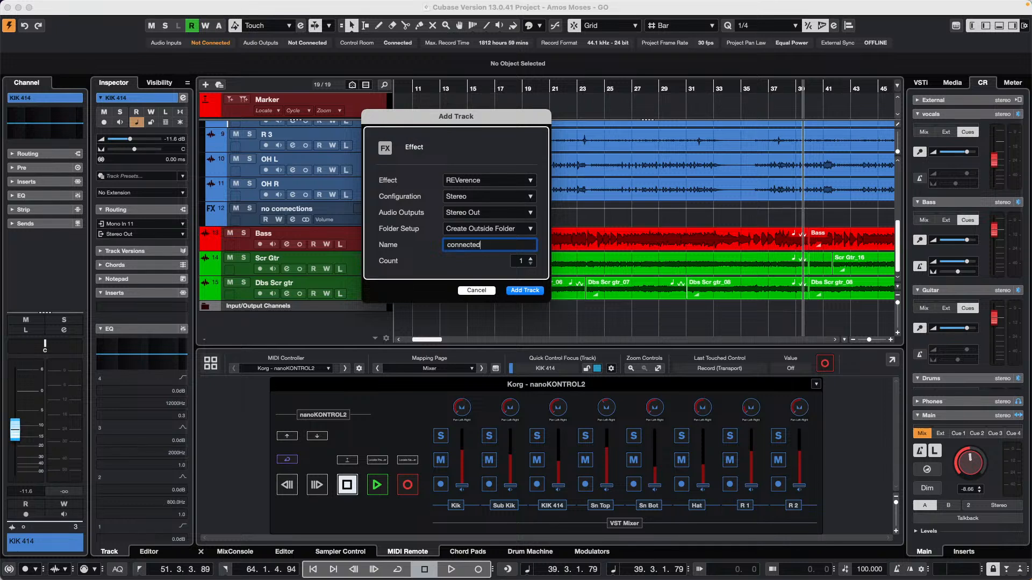
text( reverb)
key(Return)
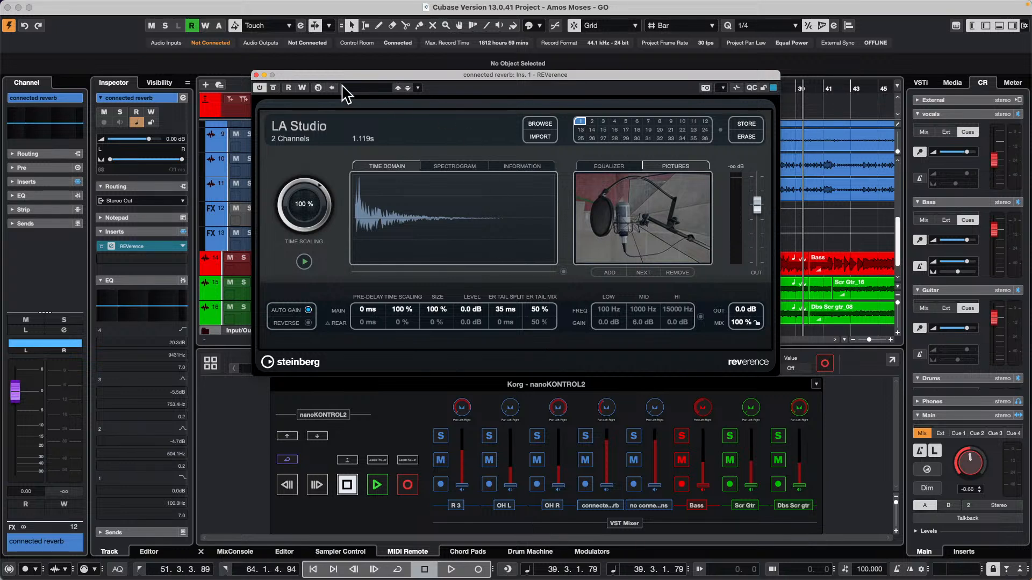
Close the connected reverb plug-in window and expand the Sends section for the R 1 drum track.
click(256, 75)
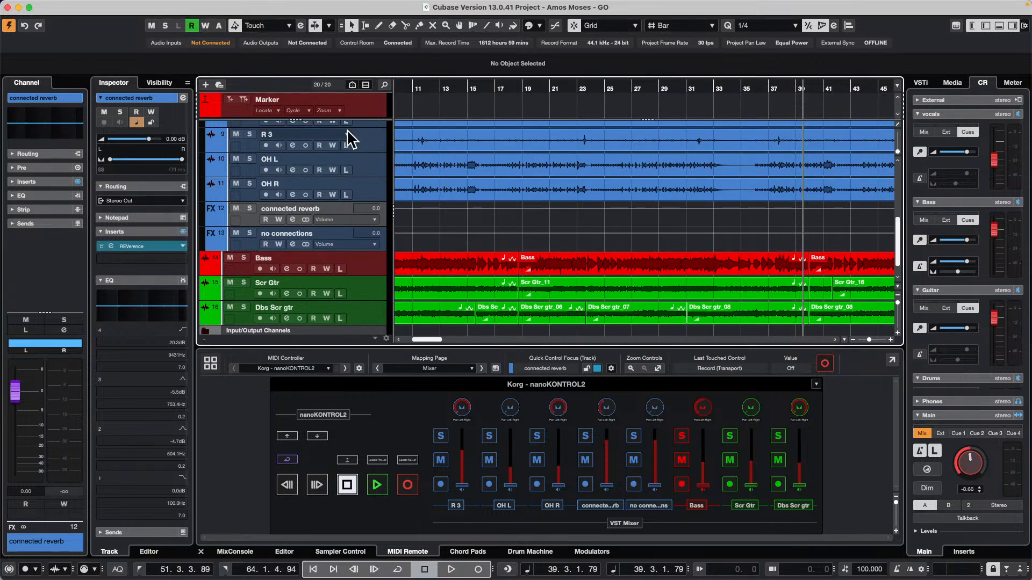
click(360, 157)
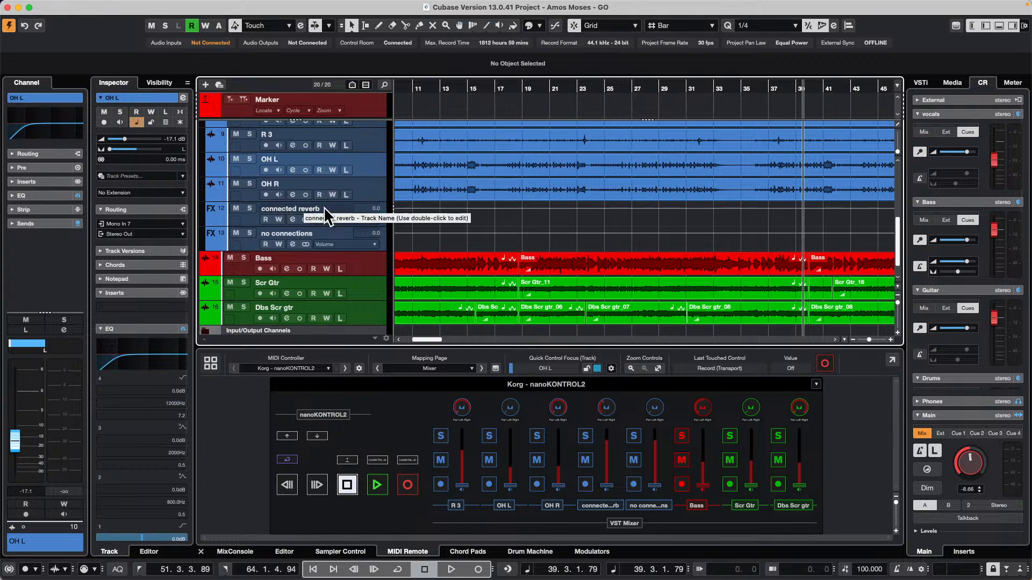
scroll(337, 208, up, 2)
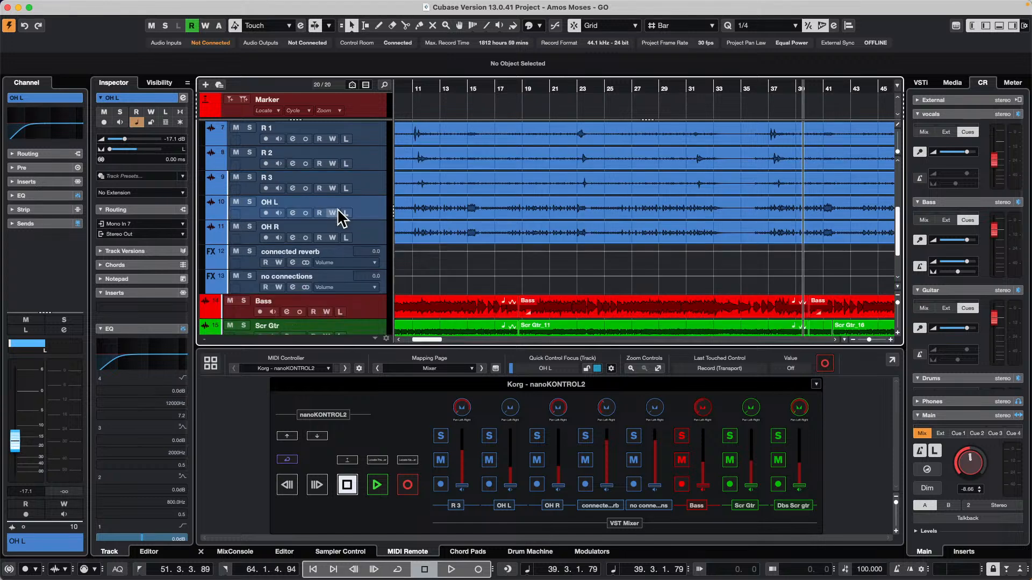
click(373, 235)
click(368, 139)
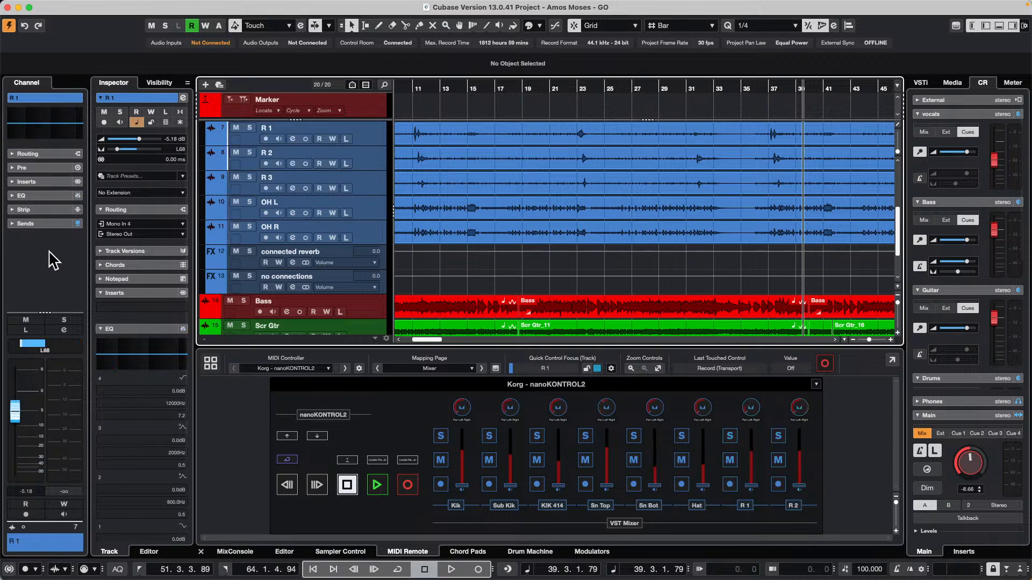
click(53, 224)
click(51, 223)
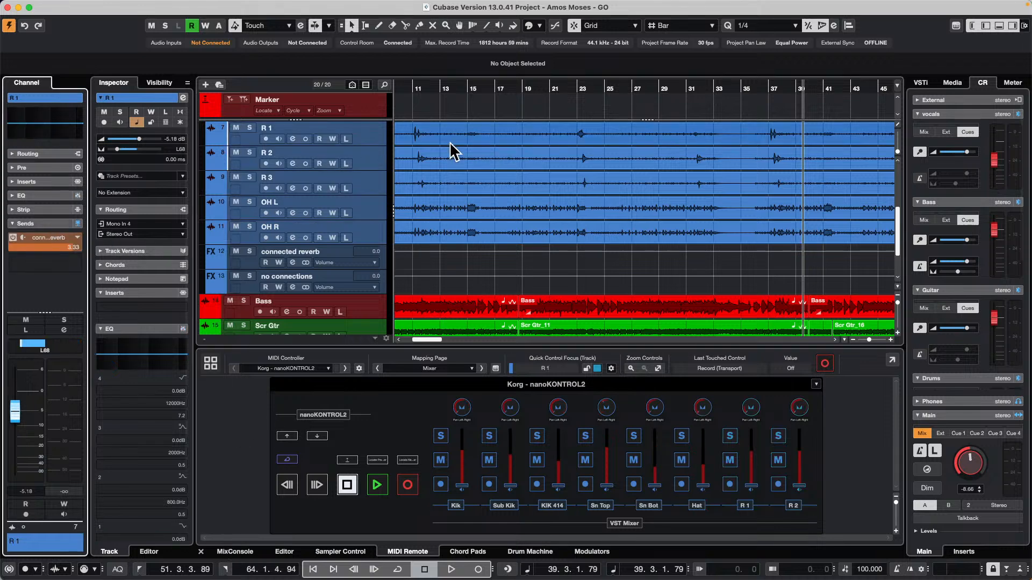
Check the sends of the R 2, R 3 and OH L drum tracks.
click(364, 168)
click(362, 189)
click(362, 201)
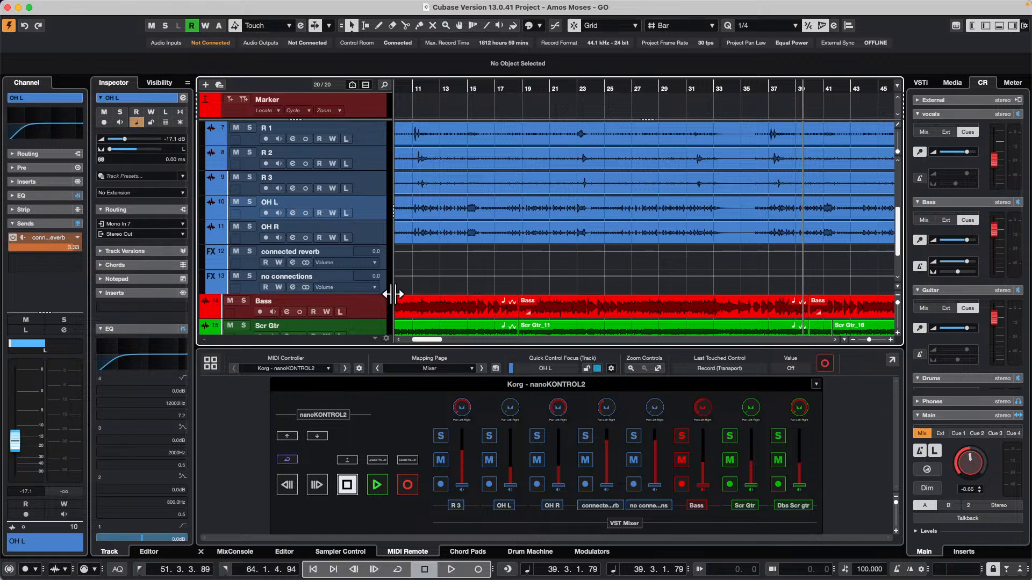
Open the Project Logical Editor setup and reposition its window.
click(155, 6)
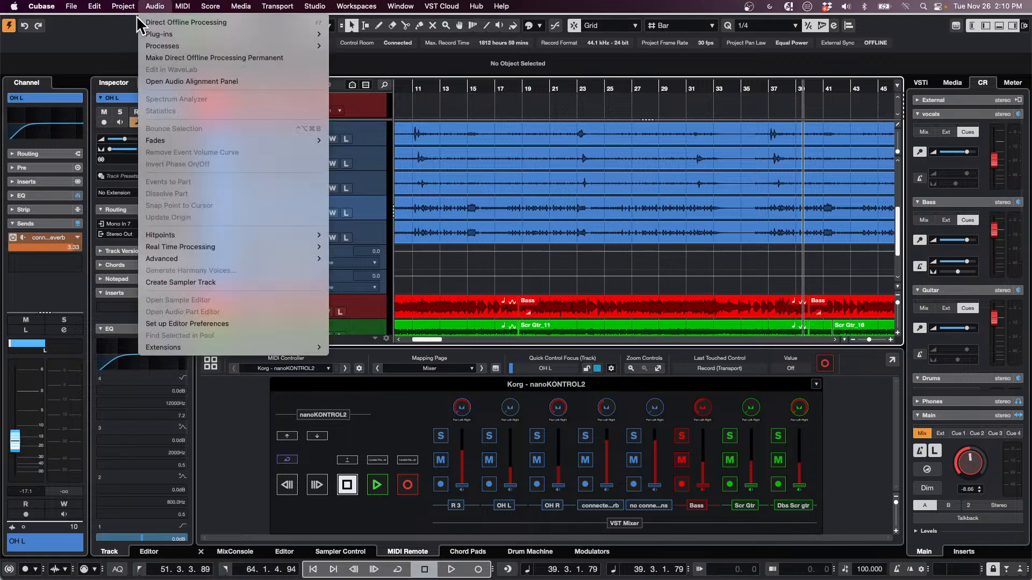
mouse_move(123, 6)
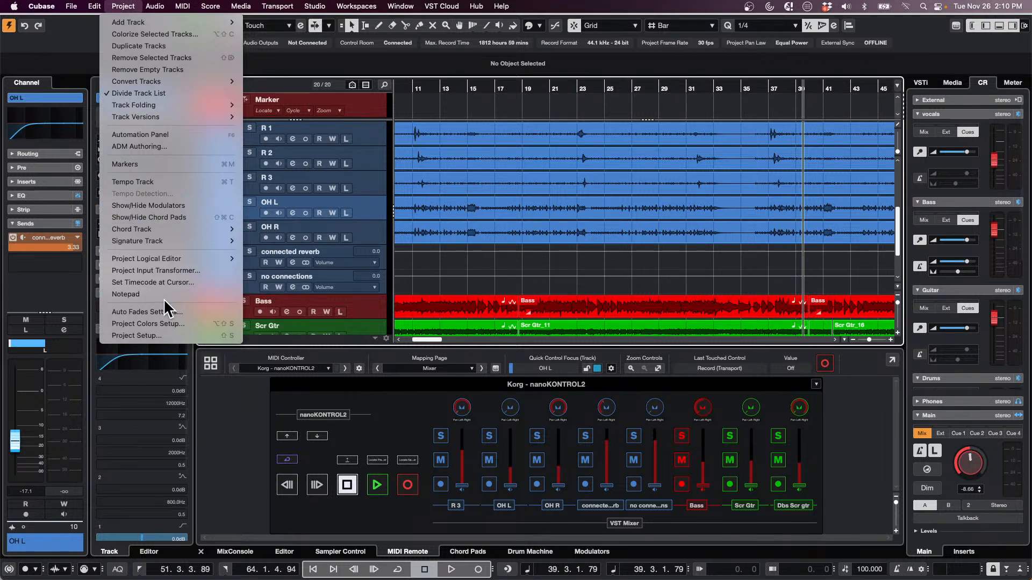
mouse_move(189, 260)
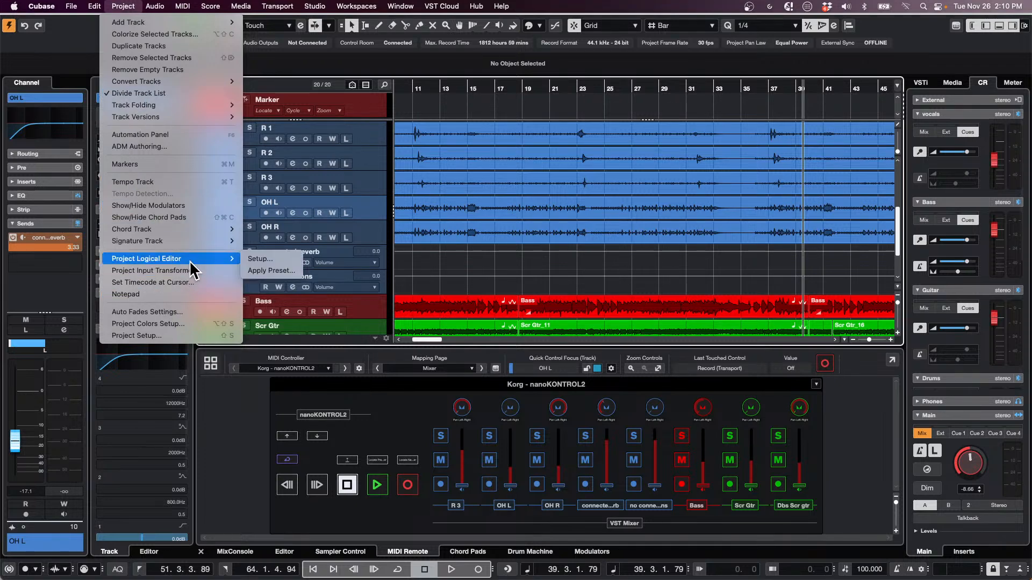
click(290, 263)
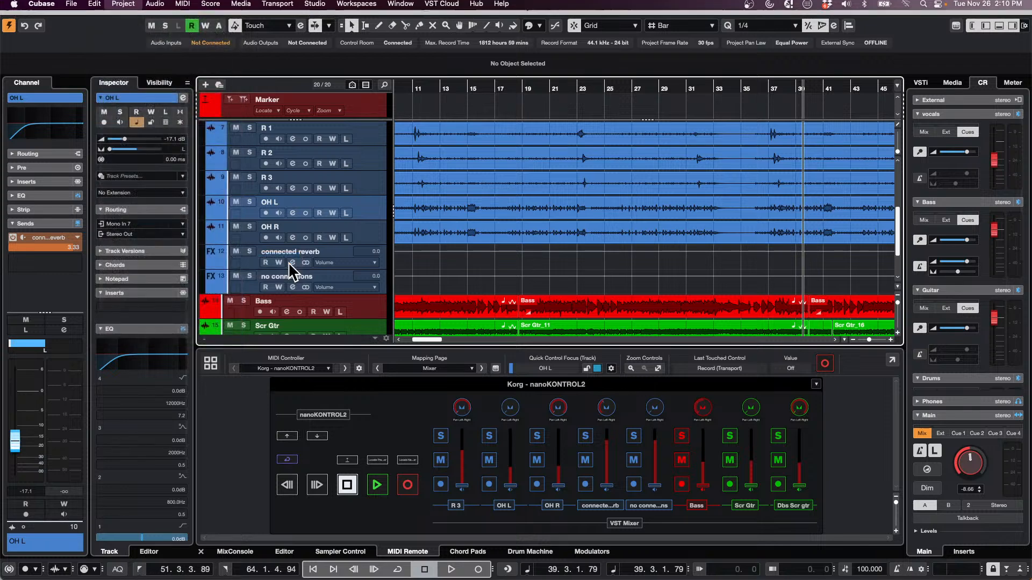
drag(490, 68, 381, 59)
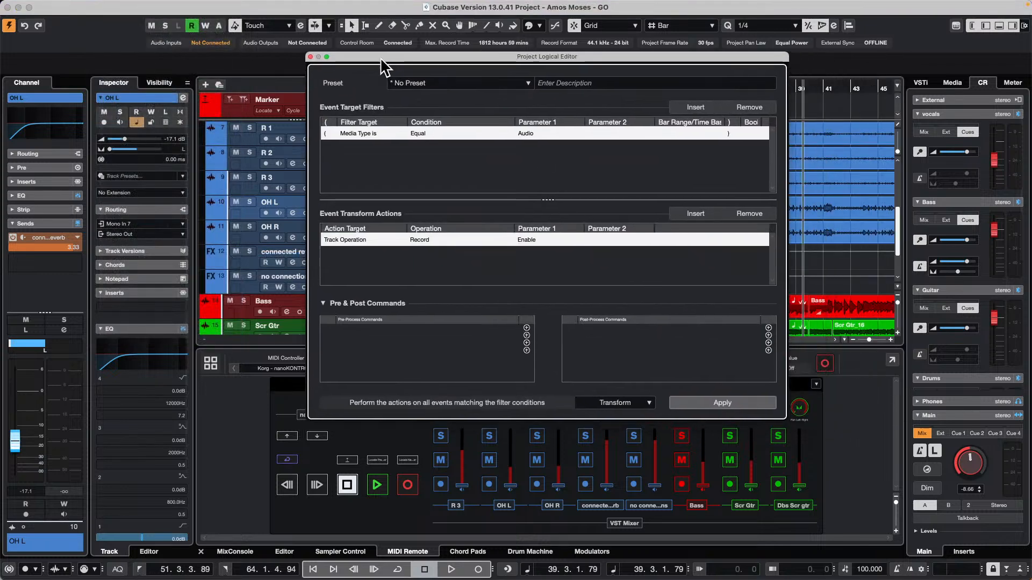
Remove the default target filter and transform action, and set the Project Logical Editor's function to Select.
click(749, 108)
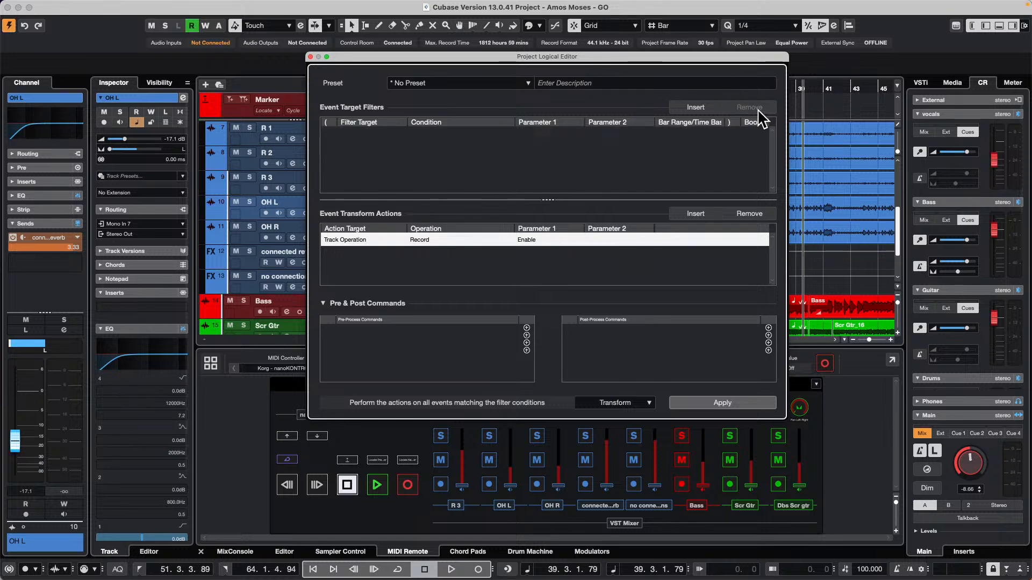
click(748, 214)
click(629, 403)
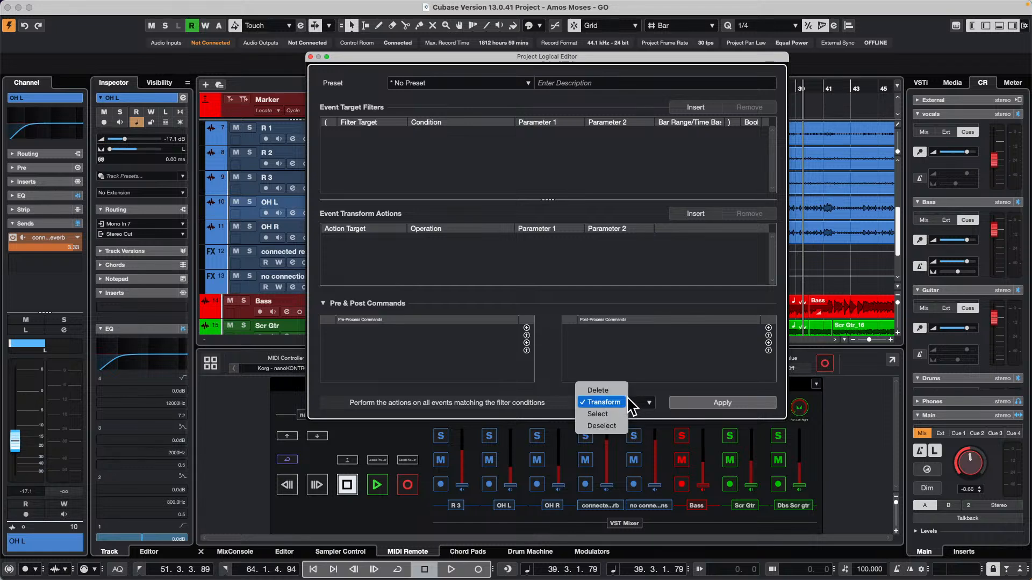
click(613, 414)
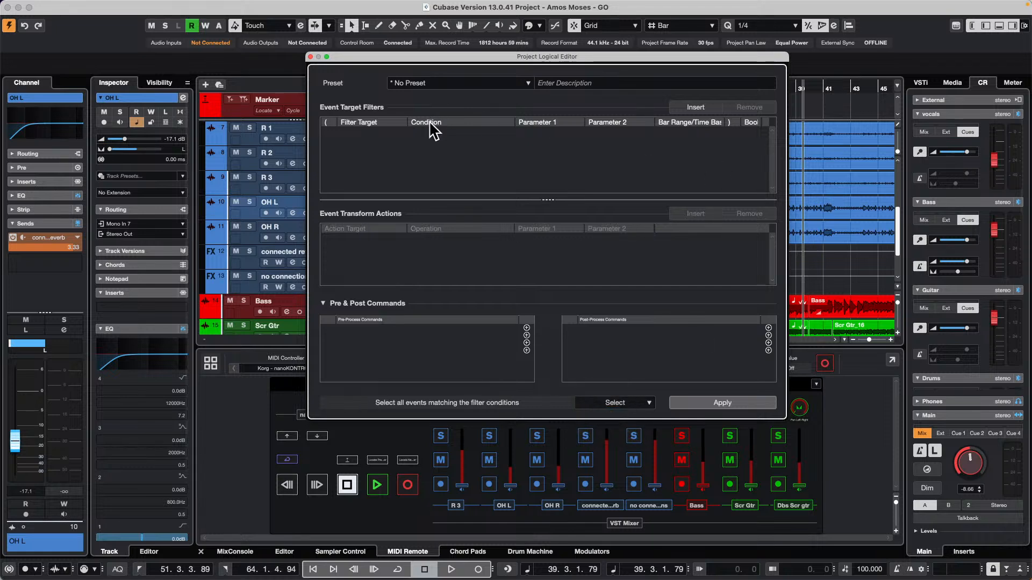
Add an event target filter with Media Type Is, Equal, Effect.
click(698, 107)
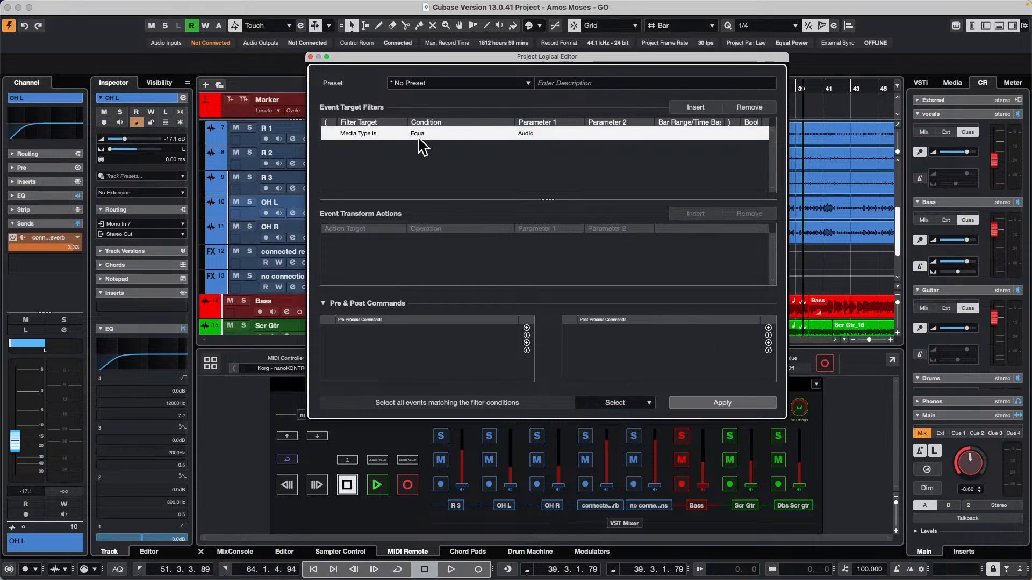
click(530, 133)
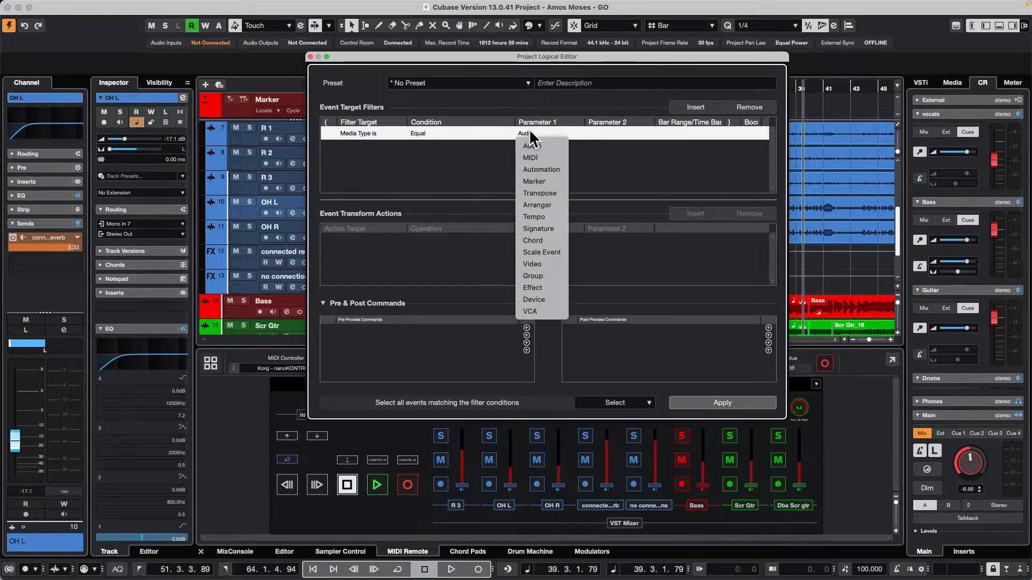
click(532, 288)
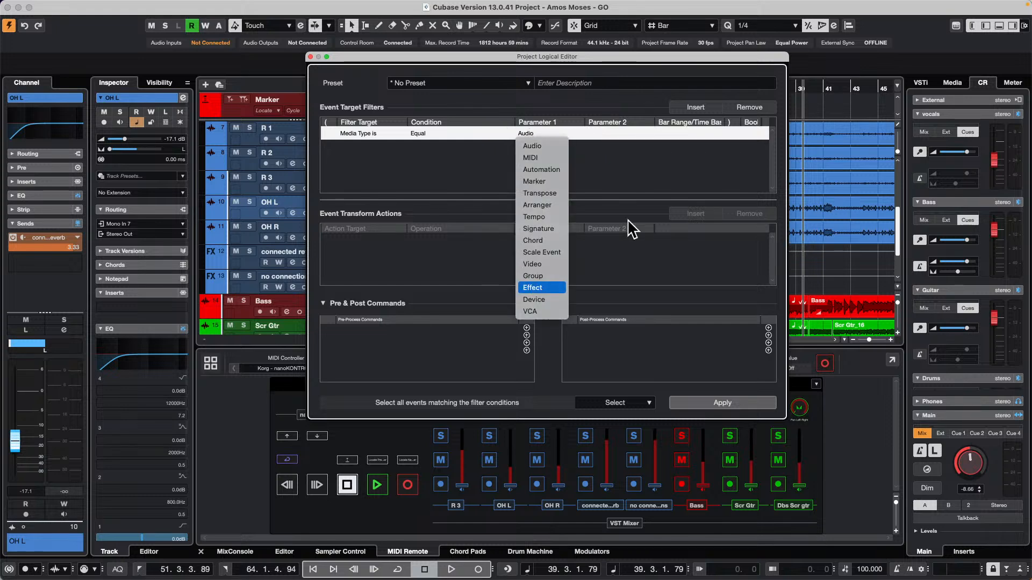
Add a second target filter for Property with the condition Property Is Set and the parameter Is Empty.
click(701, 105)
click(357, 146)
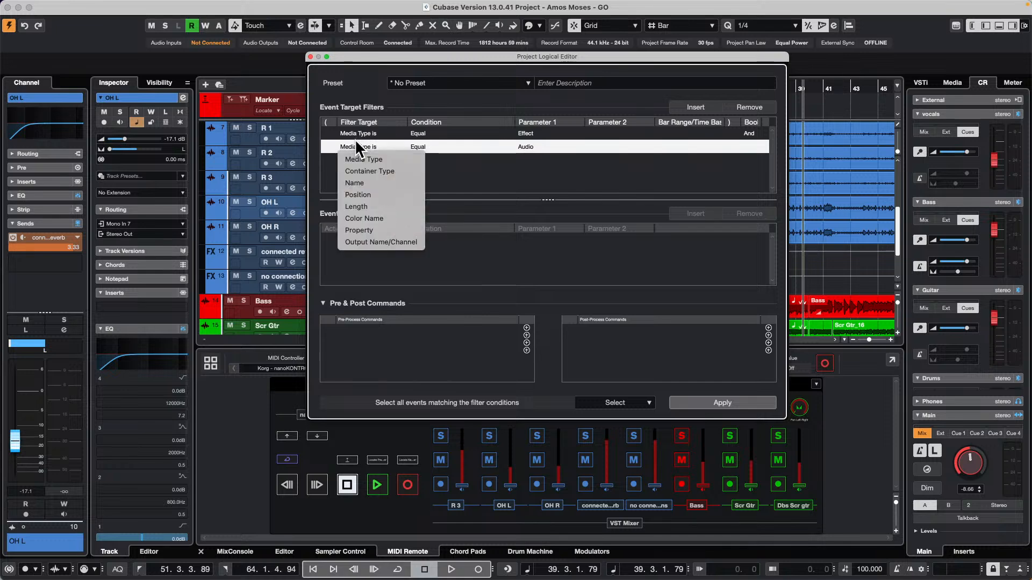
click(362, 231)
click(421, 147)
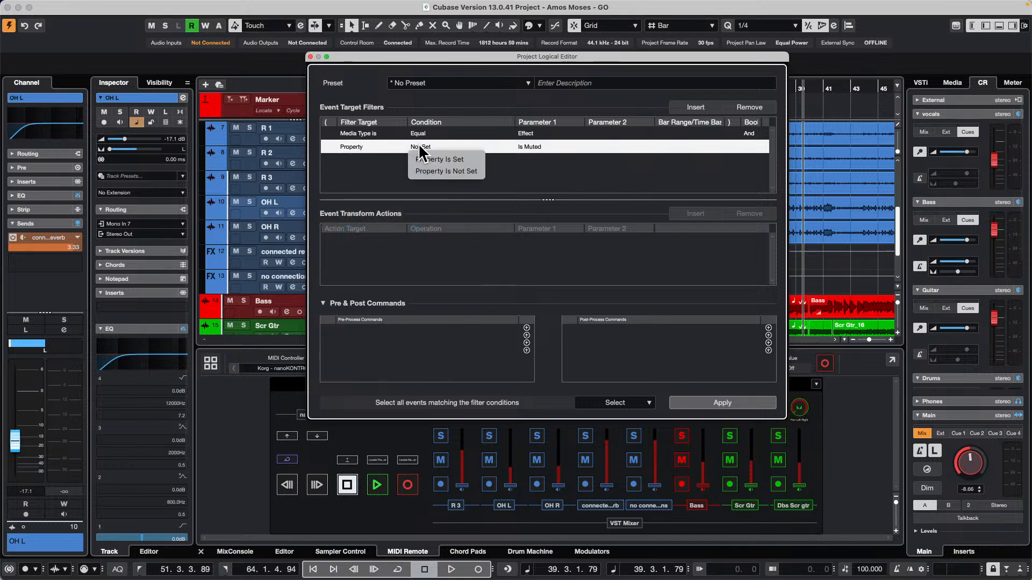
click(448, 159)
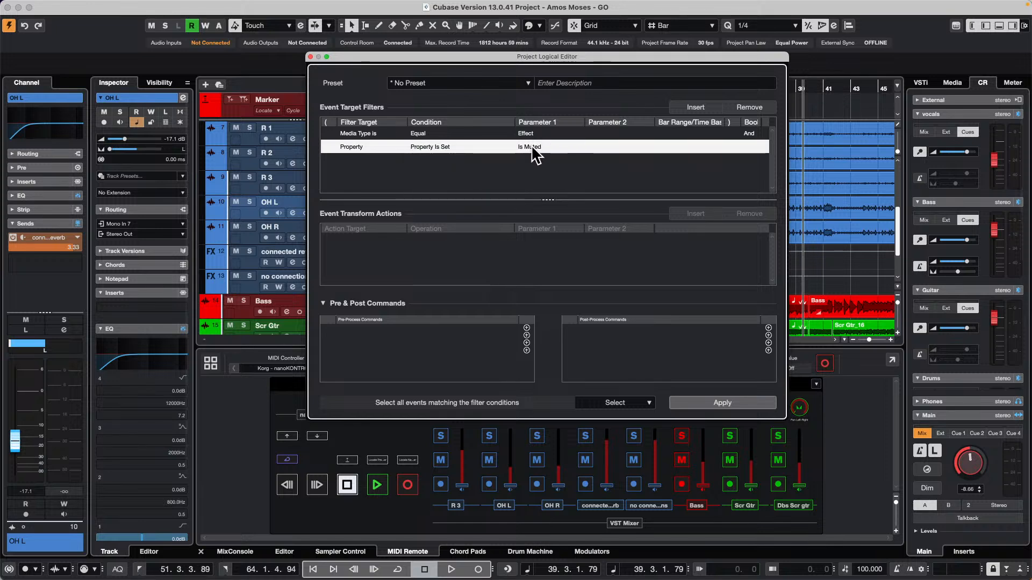
click(530, 147)
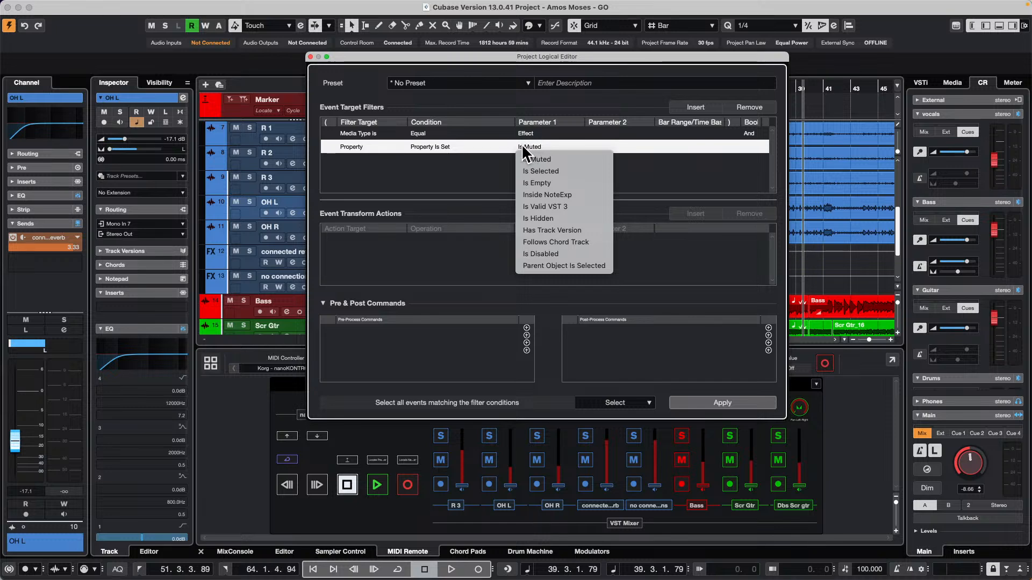
click(535, 183)
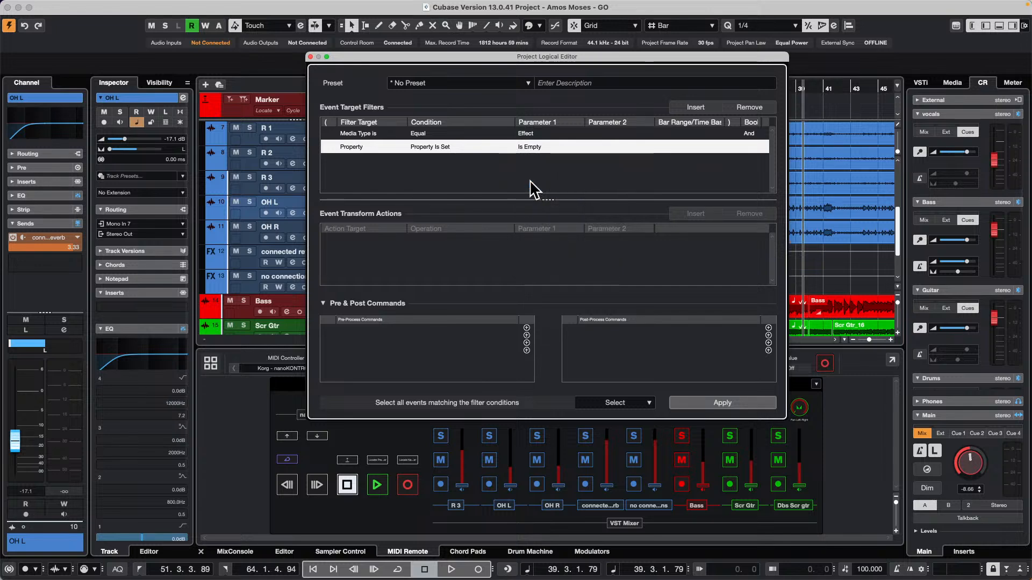
Move the editor off the track list and apply the empty-effect filter, applying it again after selecting the Bass track.
drag(464, 56, 562, 51)
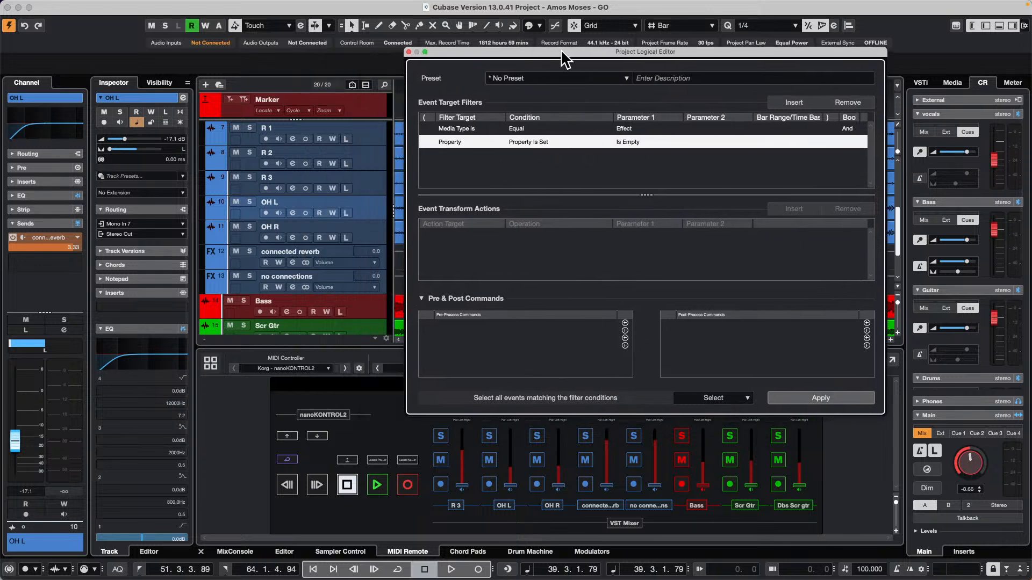
click(815, 398)
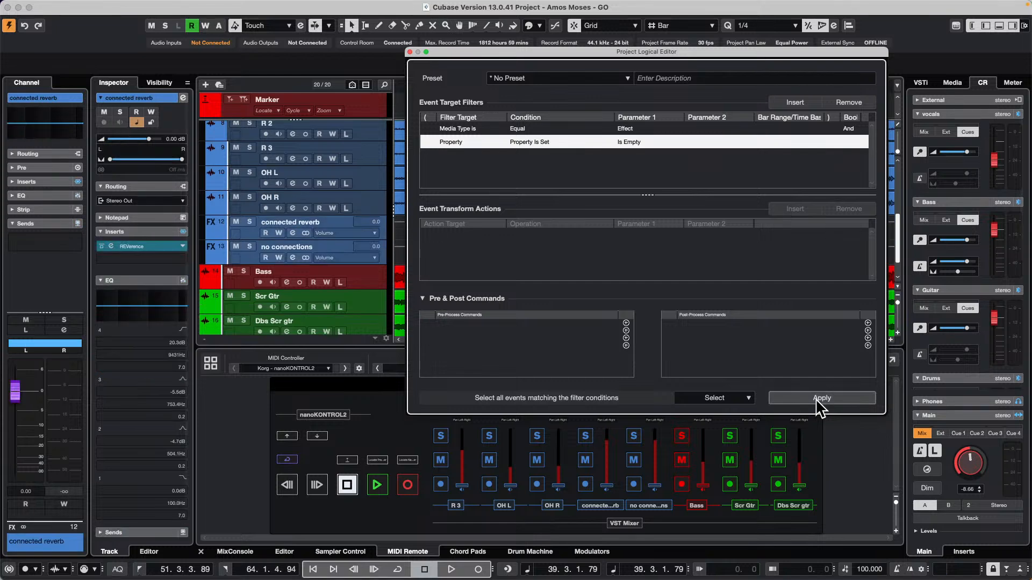
click(372, 289)
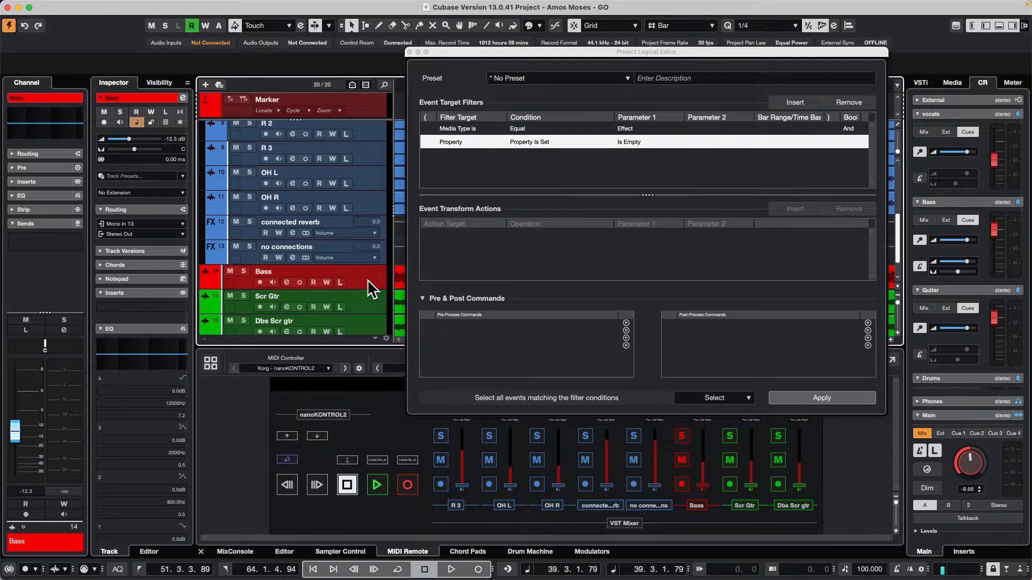
click(840, 406)
click(821, 398)
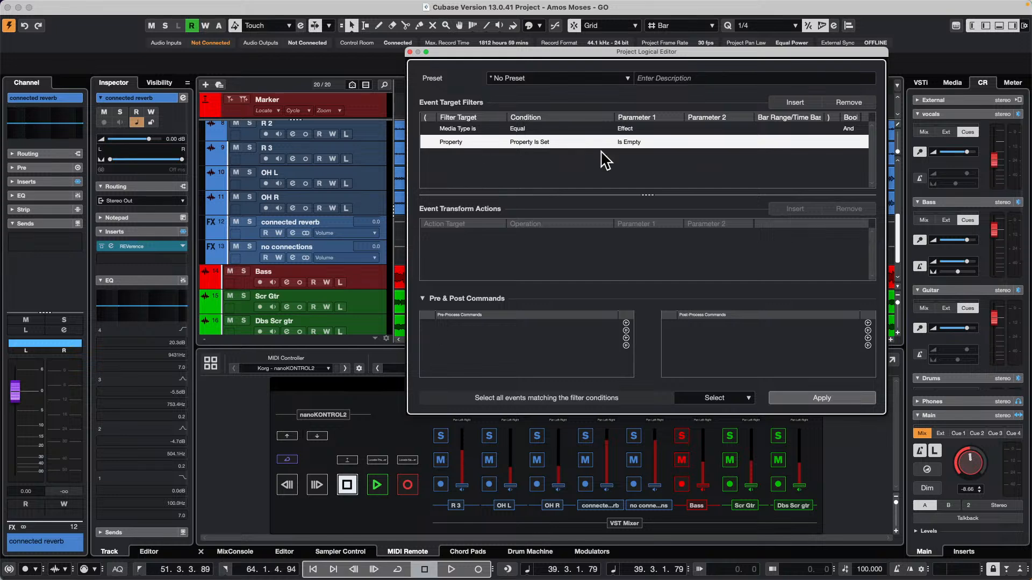
Change the Property filter's parameter to Parent Object Is Selected, keeping the condition Property Is Set.
click(532, 154)
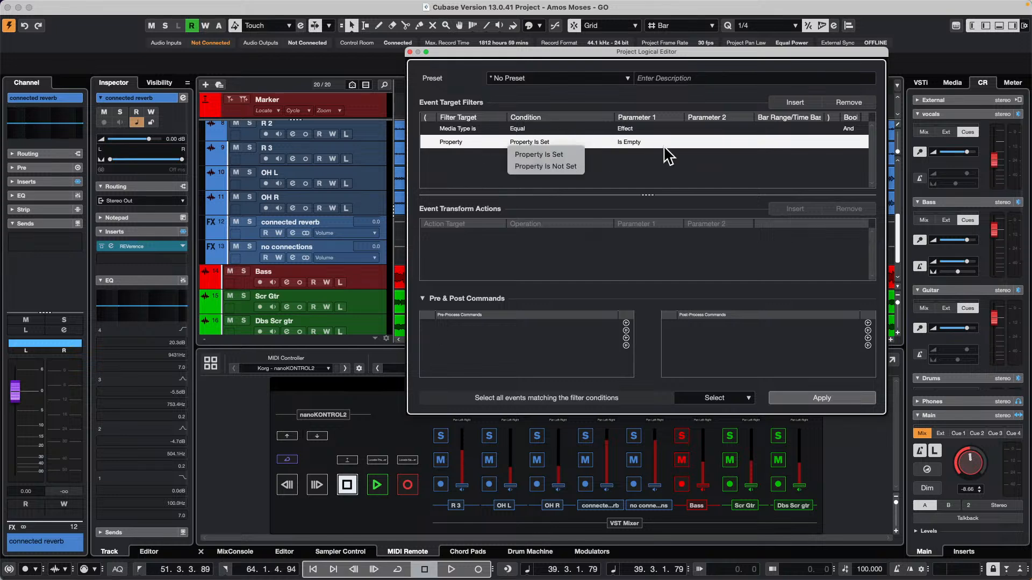
click(627, 143)
click(627, 144)
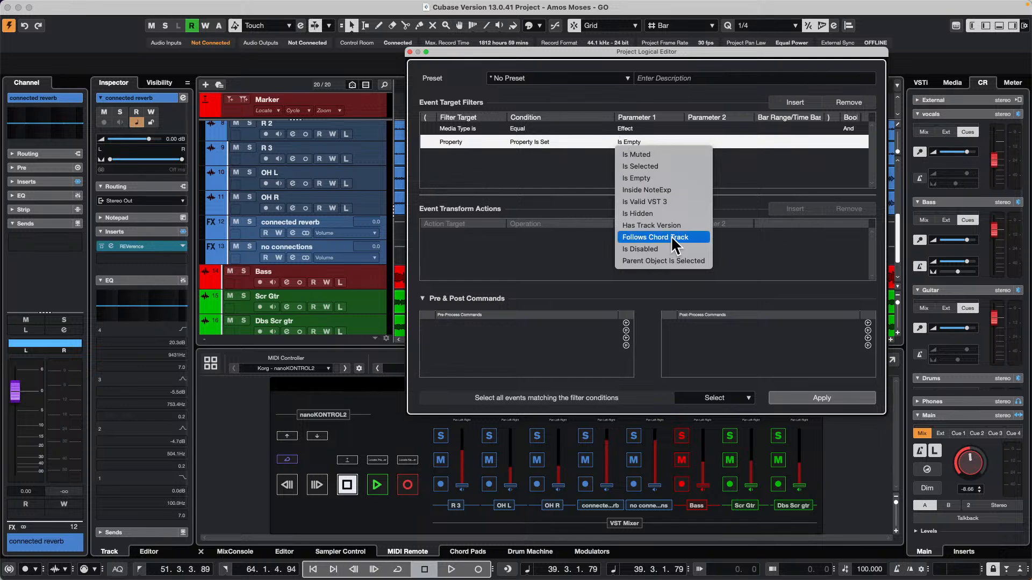
click(664, 267)
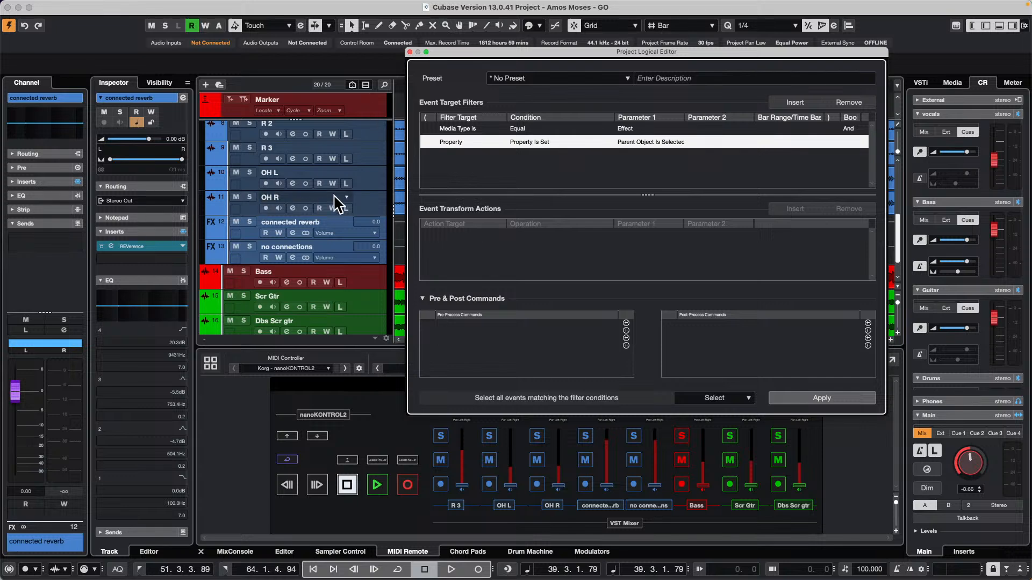
Select the OH R track and set the Property filter to Property Is Not Set with Parent Object Is Selected.
click(350, 248)
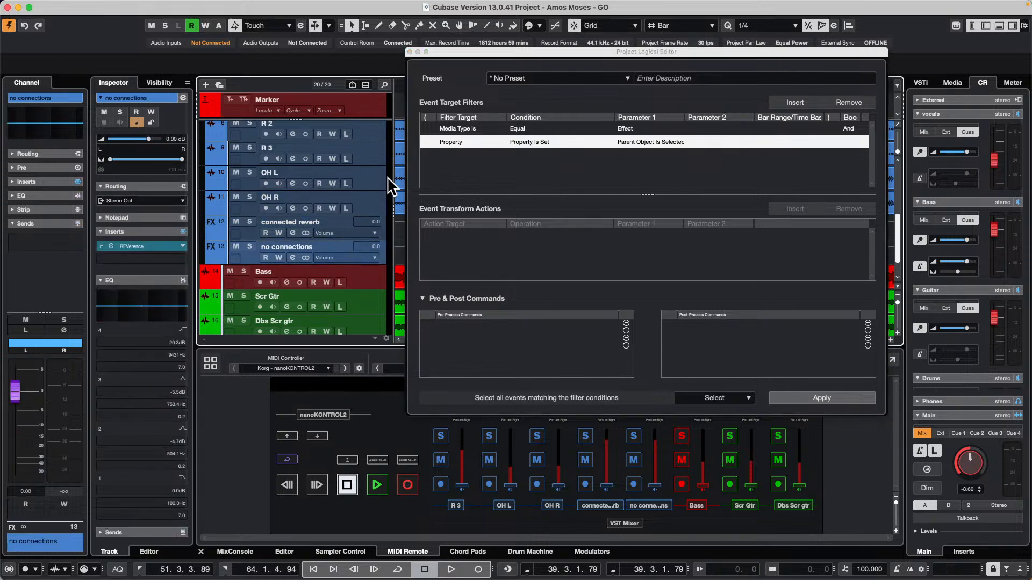
click(376, 207)
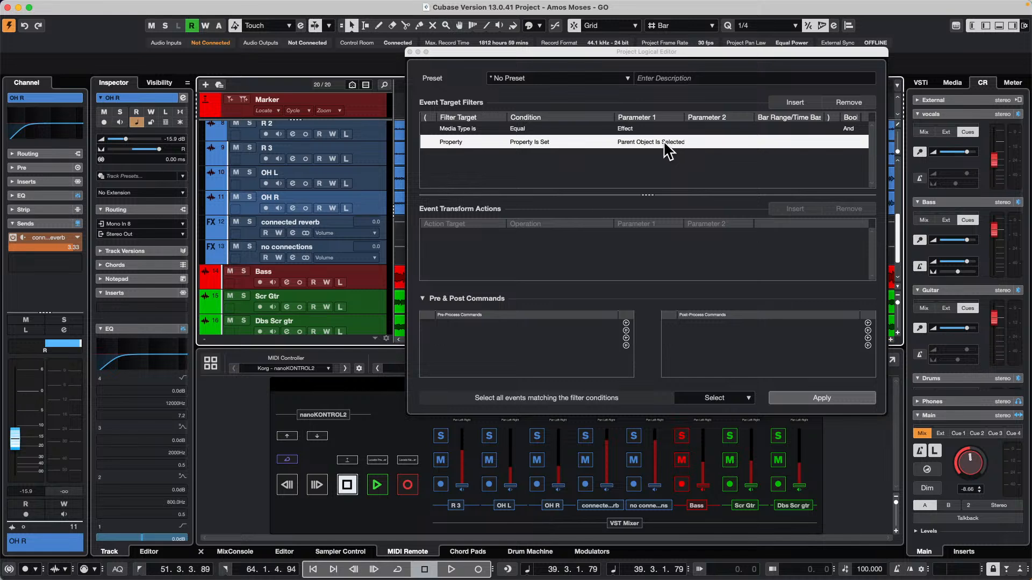
click(522, 142)
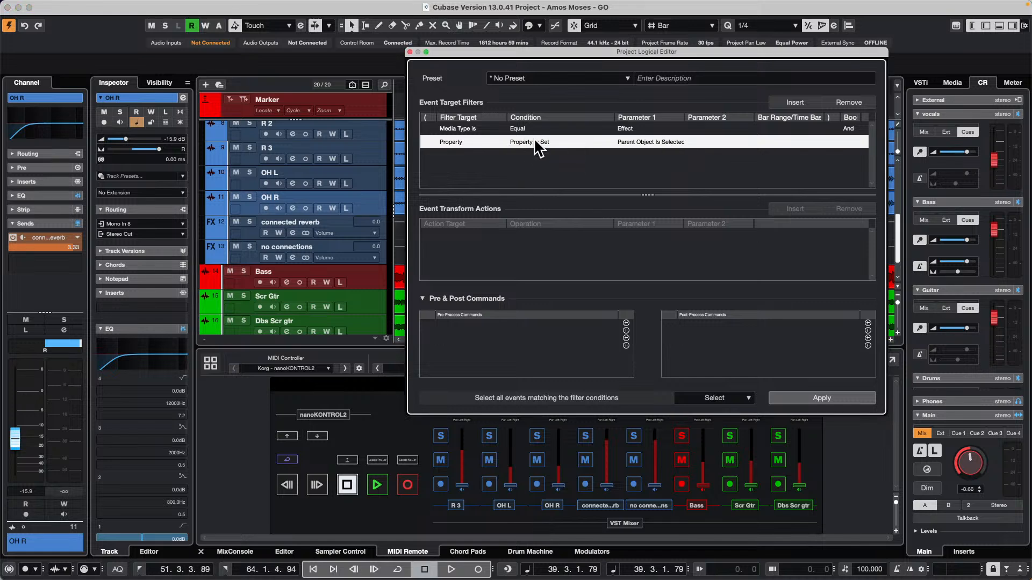
click(547, 163)
click(544, 145)
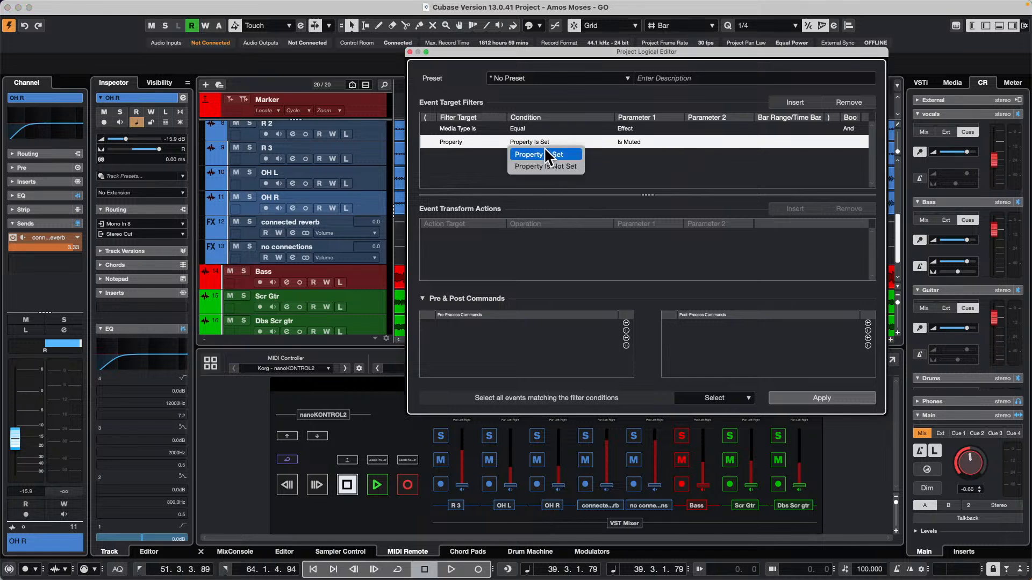
click(548, 165)
click(651, 142)
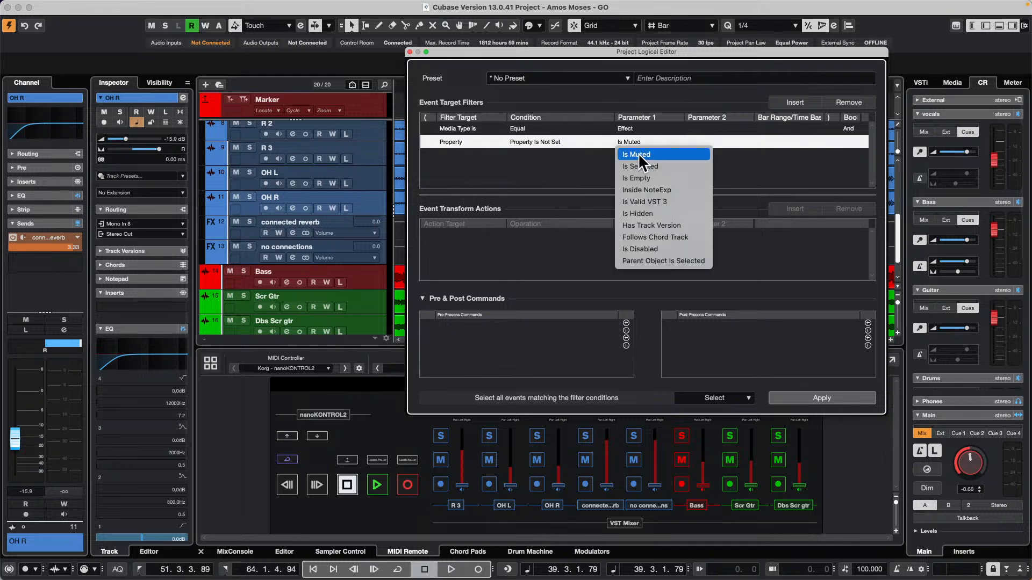
click(675, 261)
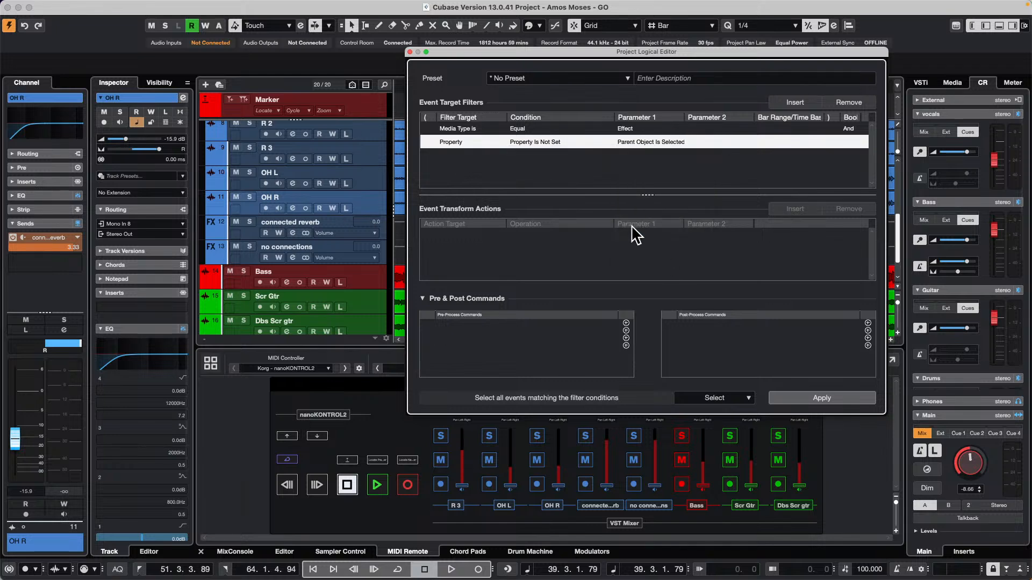
Apply the effect-track filter with Property Is Not Set and Parent Object Is Selected, and check the other parameters available for Property.
click(805, 397)
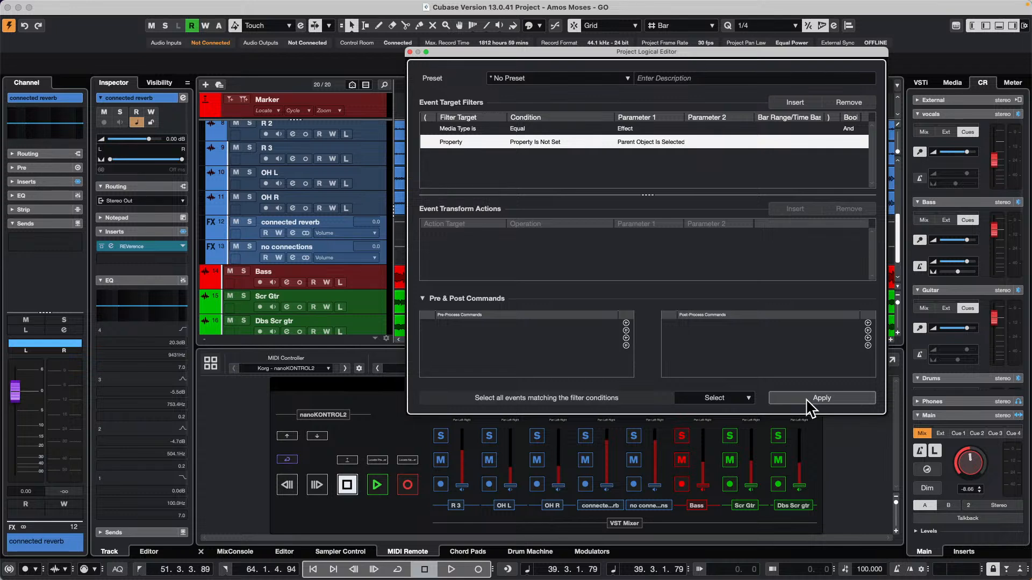
click(641, 142)
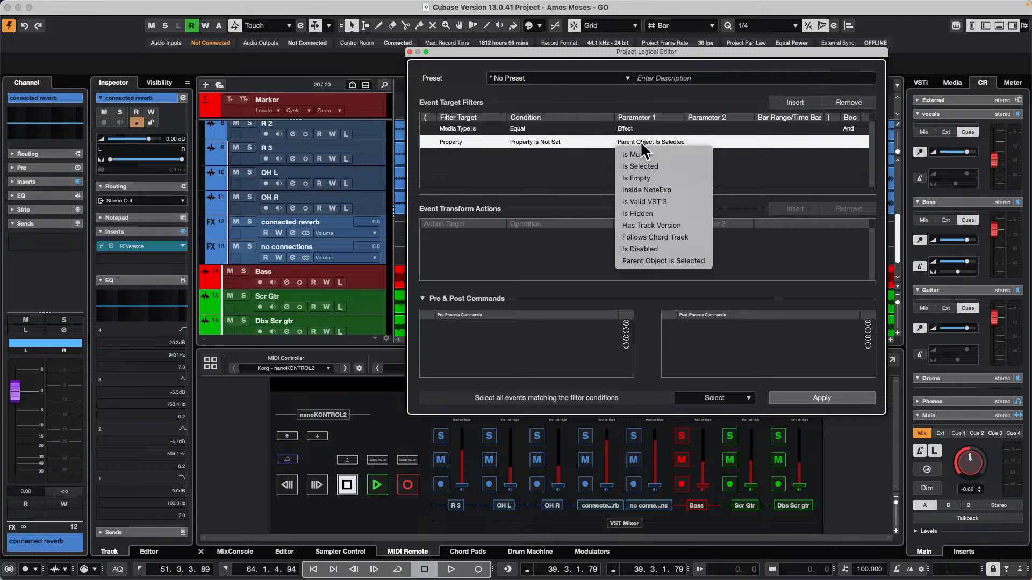
click(446, 135)
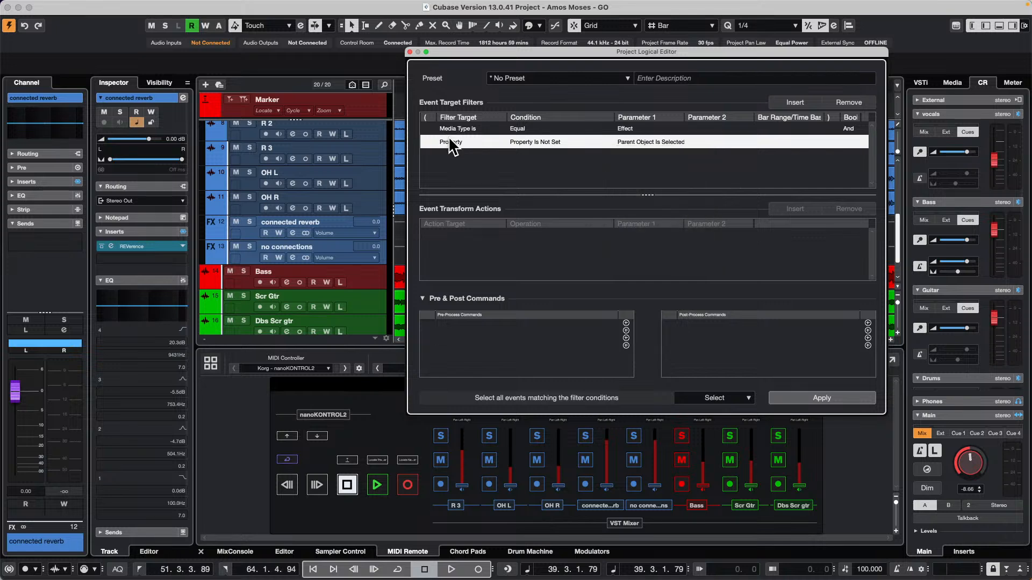
Change the second filter's target to Output Name/Channel with the condition Contains Not, and review the choices for both of its parameters.
click(450, 140)
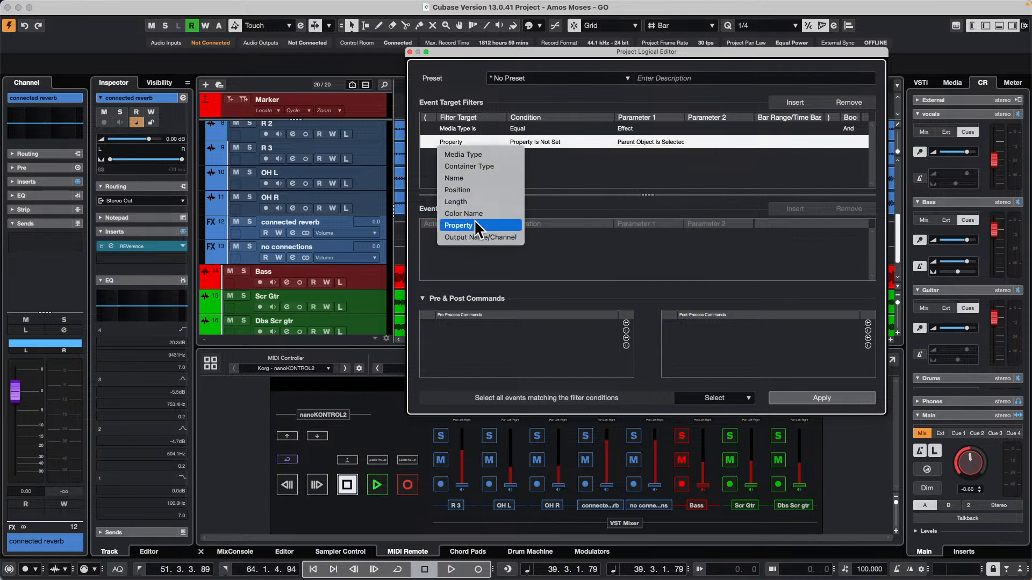
click(476, 237)
click(531, 142)
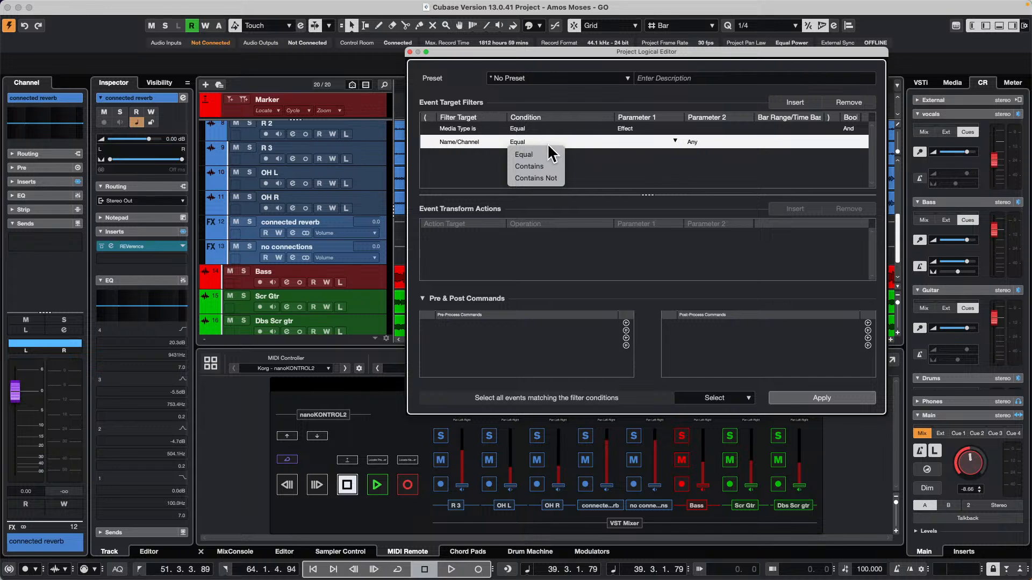
click(536, 178)
click(675, 141)
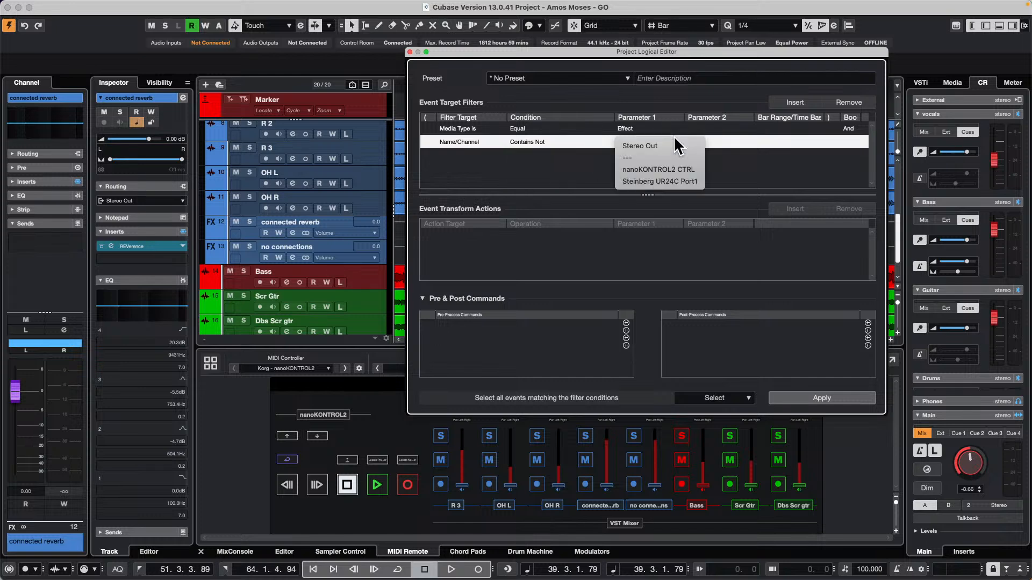
click(553, 161)
click(544, 142)
click(544, 140)
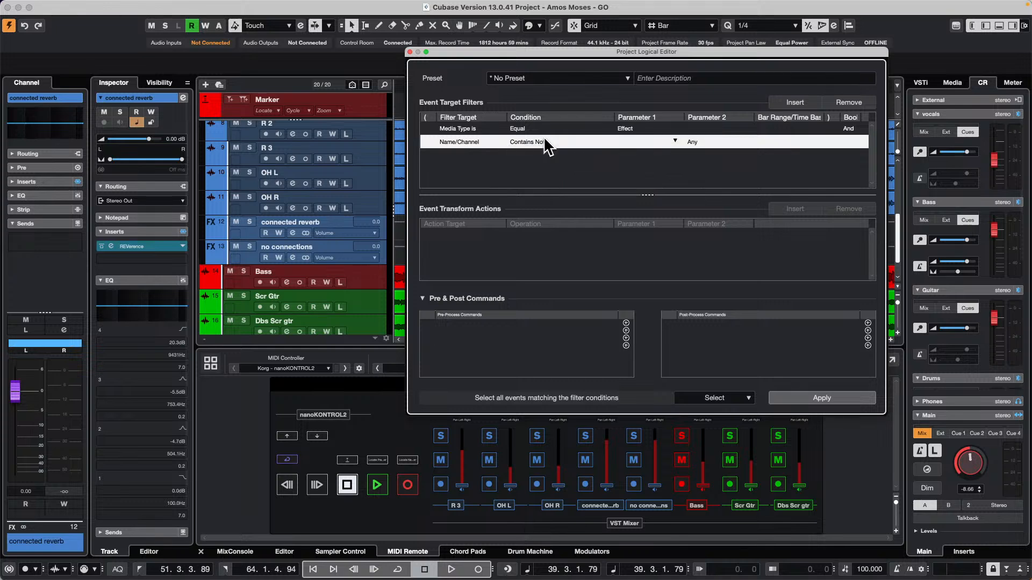
click(715, 141)
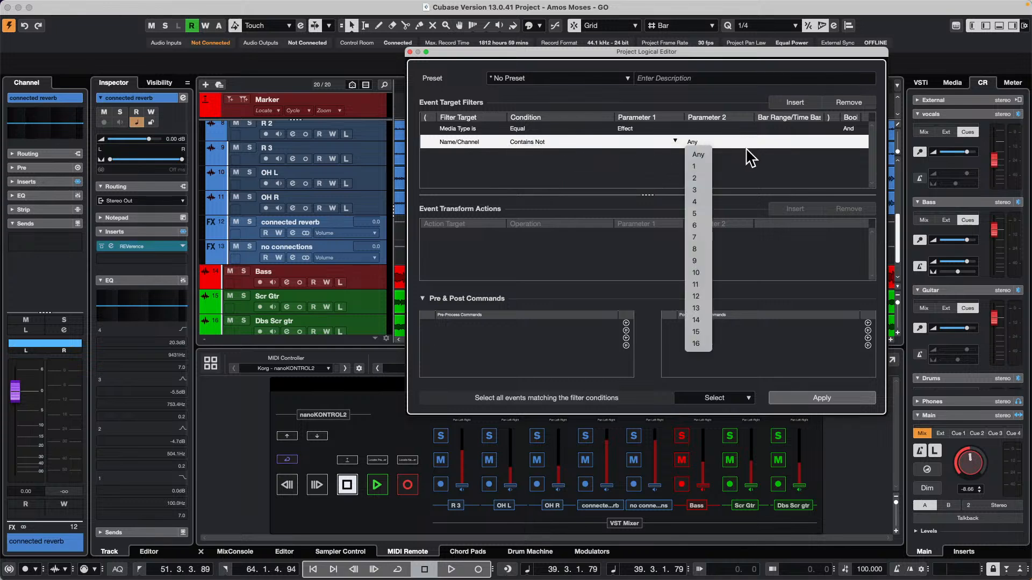
click(750, 152)
Change the second filter's target to Container Type and check the other available filter targets.
click(486, 145)
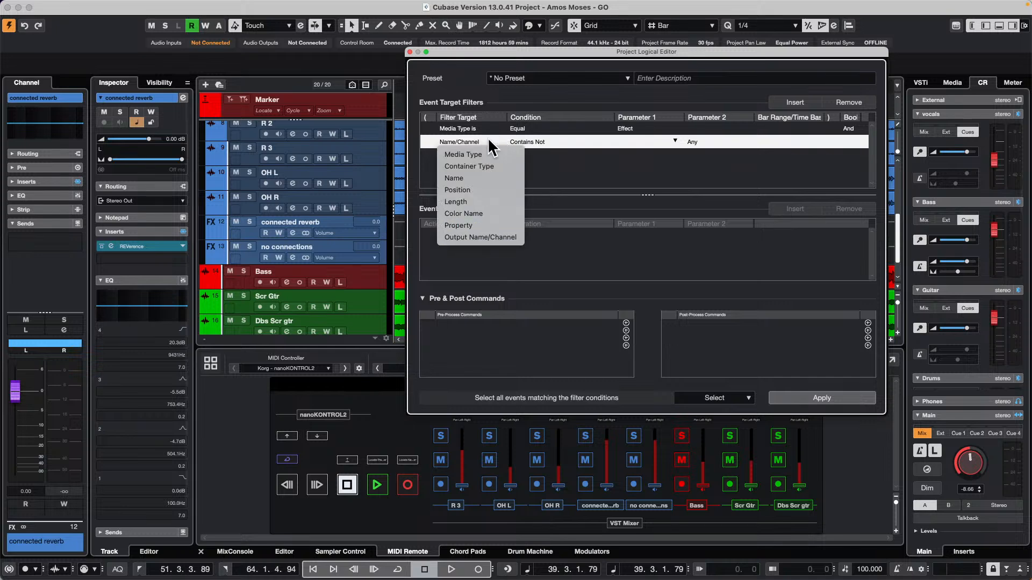
click(476, 164)
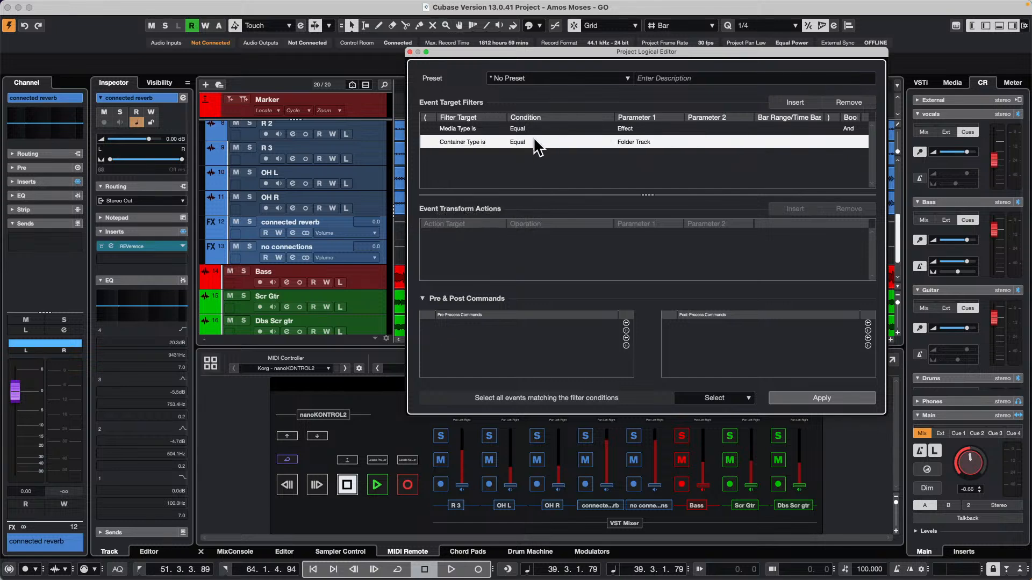
click(475, 142)
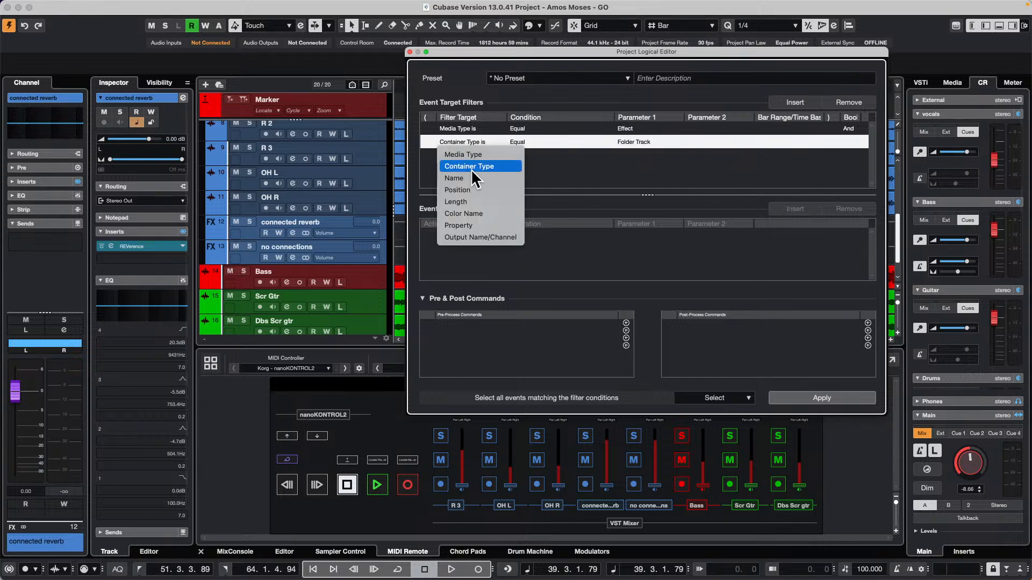
click(593, 174)
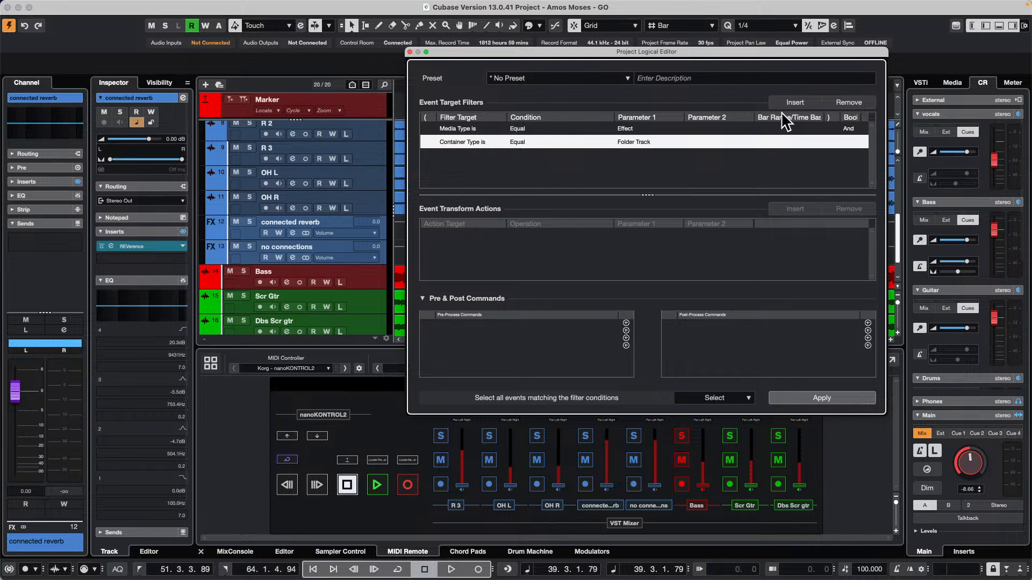
Set the function of the Project Logical Editor to Transform and remove the Container Type filter.
click(720, 403)
click(717, 385)
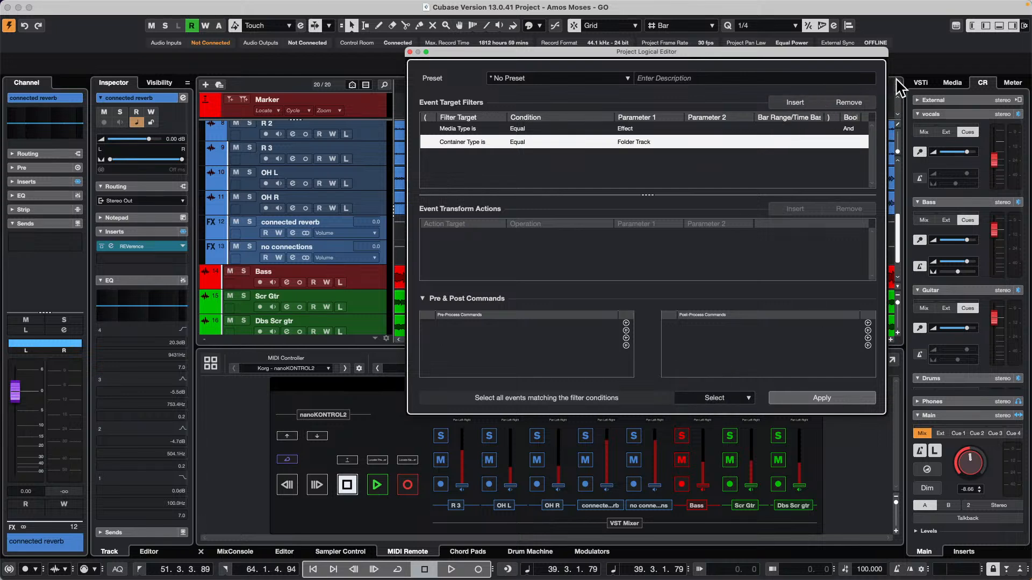
click(850, 103)
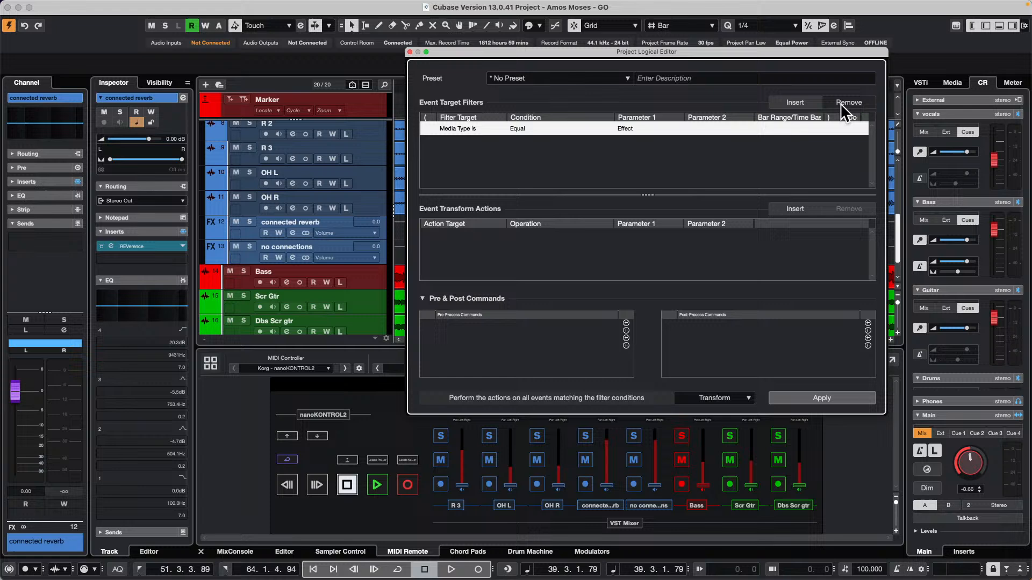
Add an event transform action with Track Operation as its action target.
click(798, 207)
click(442, 236)
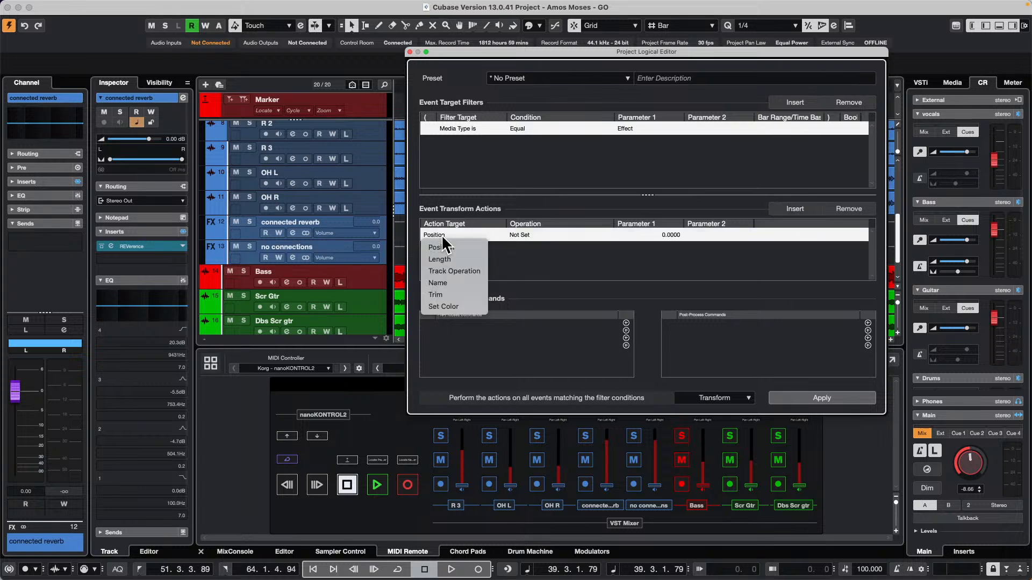
click(449, 268)
Examine the operations, parameter values and action targets available for the Track Operation action.
click(527, 235)
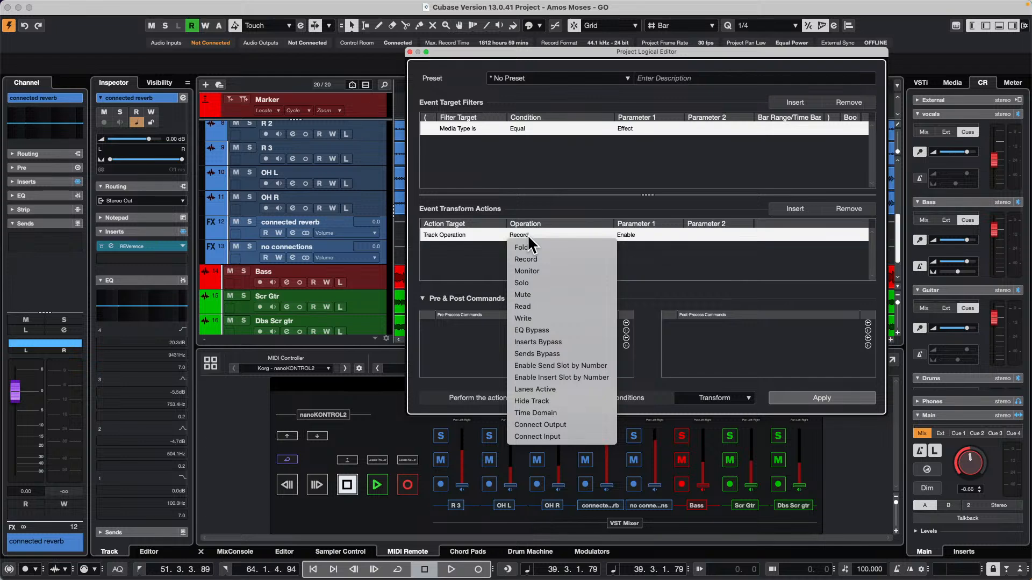
click(462, 253)
click(631, 241)
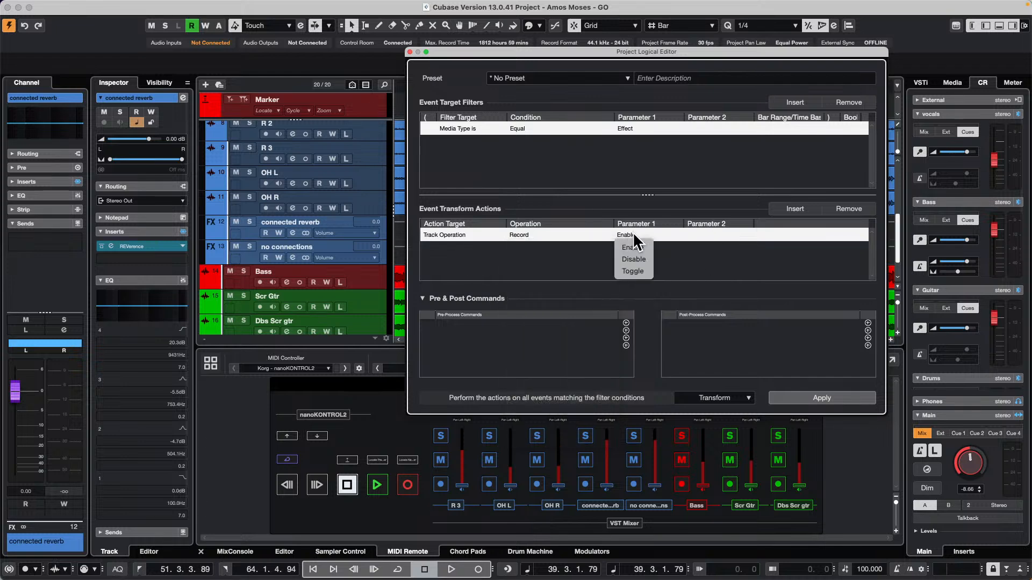
click(695, 253)
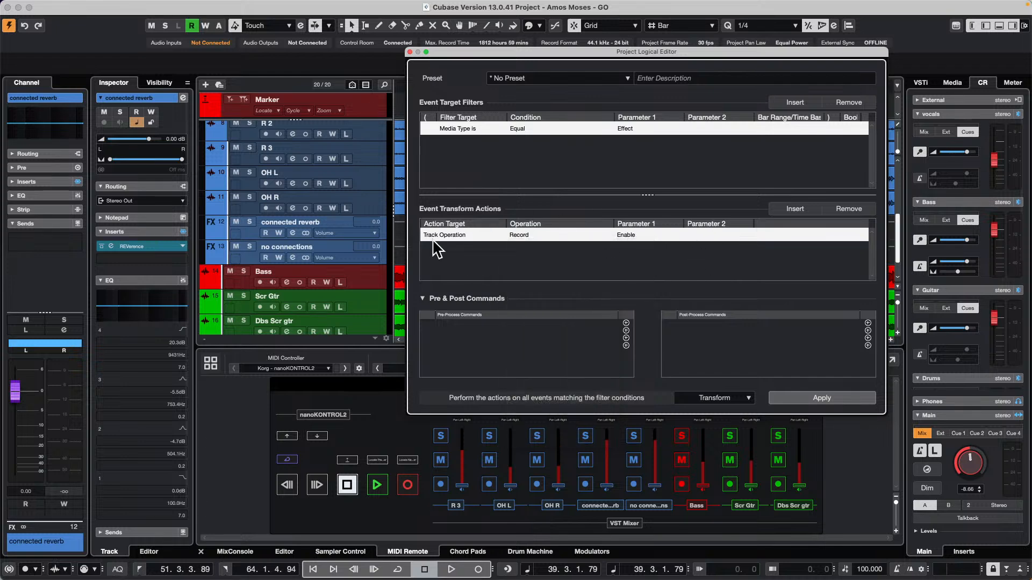
click(471, 235)
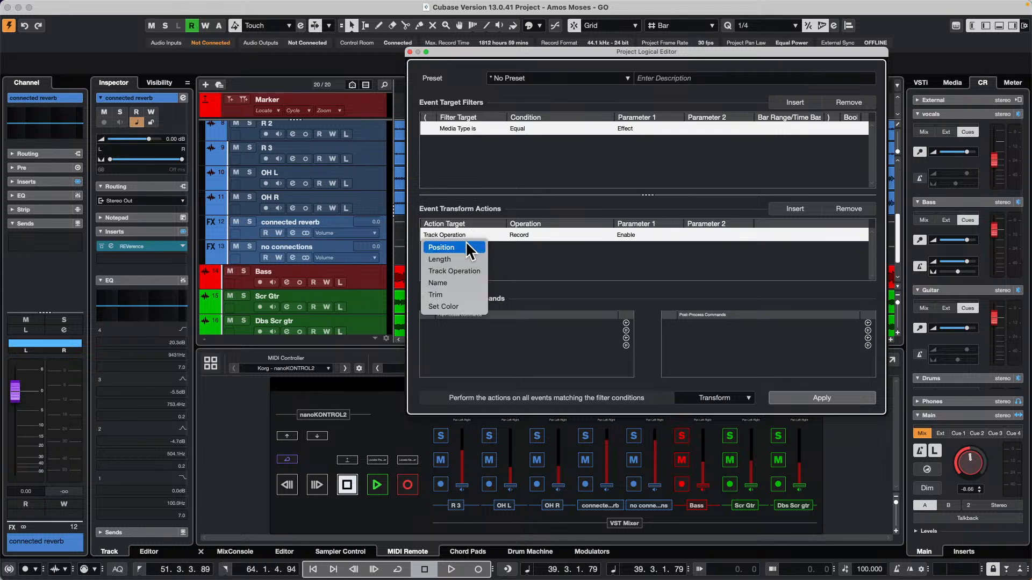
click(527, 234)
click(526, 235)
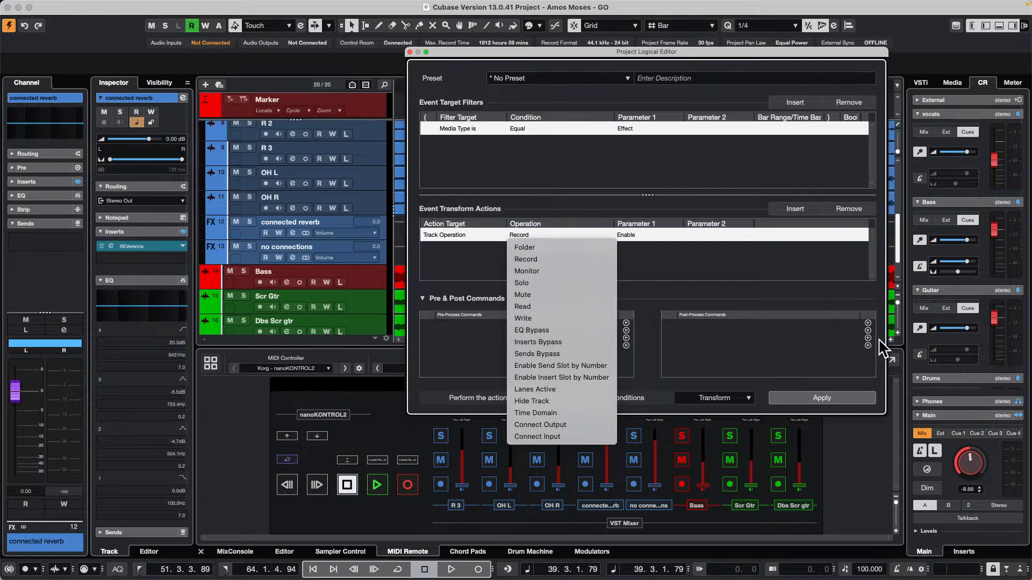
Apply the Track Operation action to the effect tracks and close the Project Logical Editor.
click(410, 51)
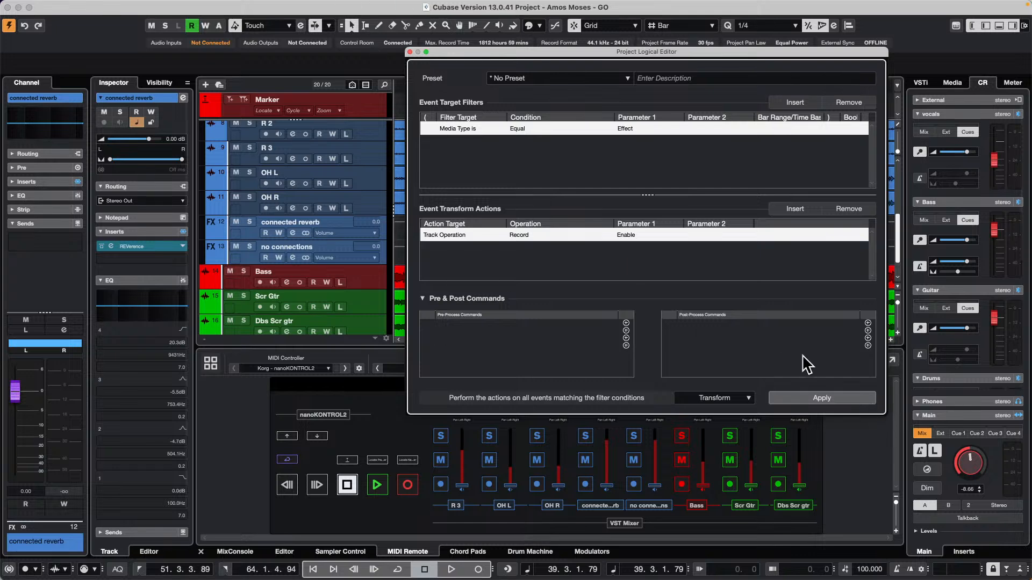
click(825, 399)
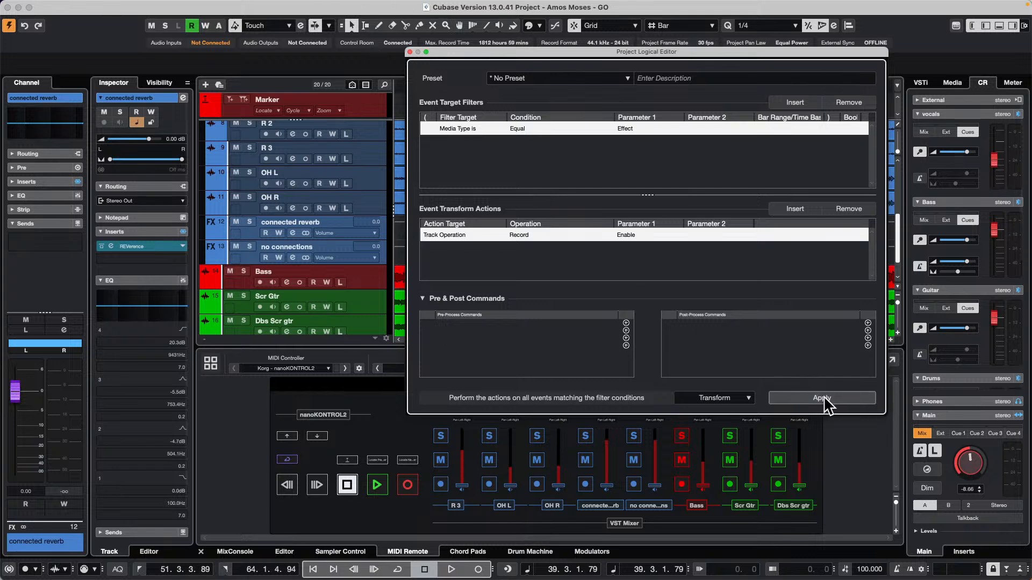
click(410, 49)
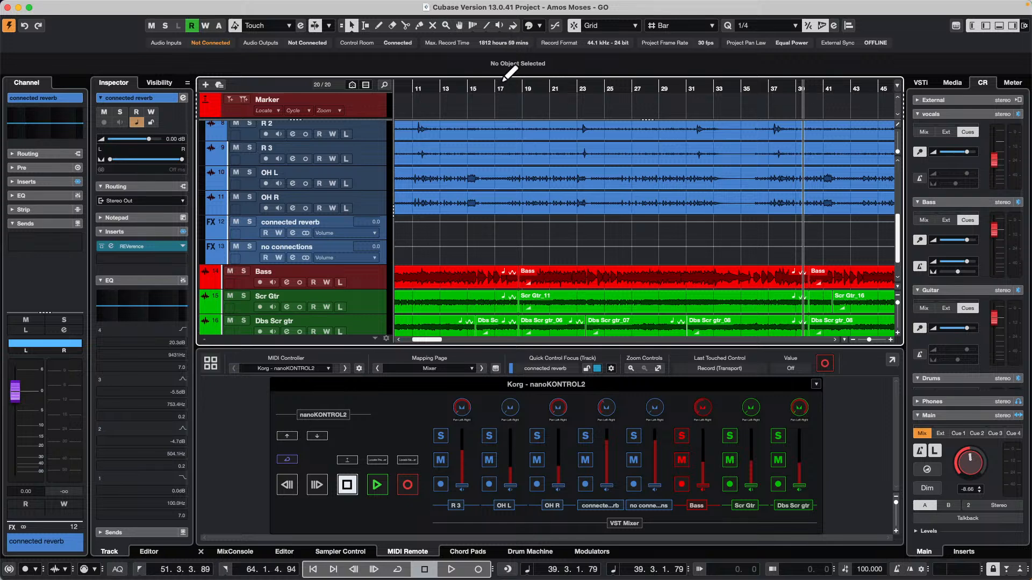
Collapse the vocals, Bass, Guitar and Drums cue sections in the Control Room, and expand only the vocals section again.
click(957, 109)
click(954, 128)
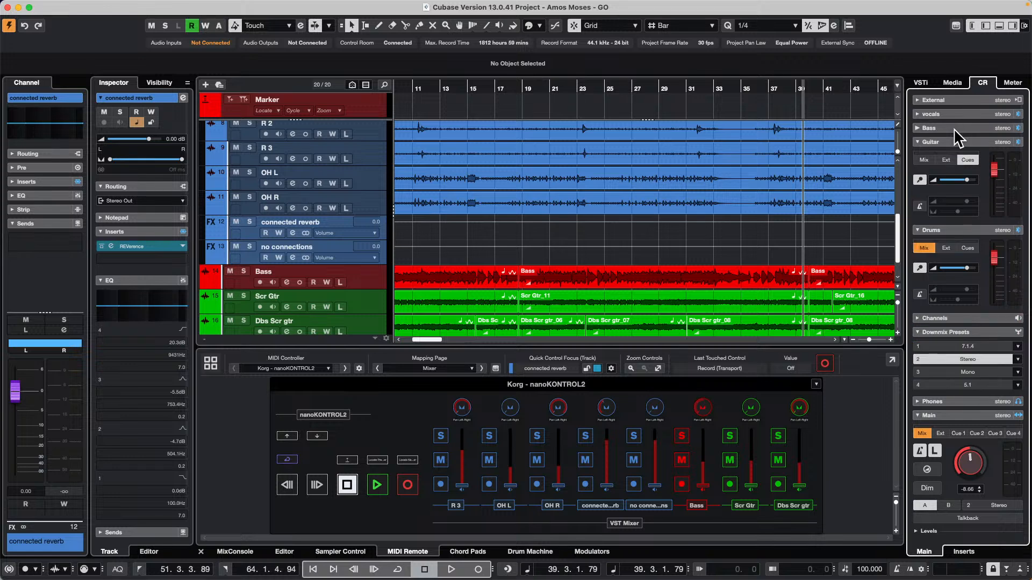
click(953, 141)
click(961, 155)
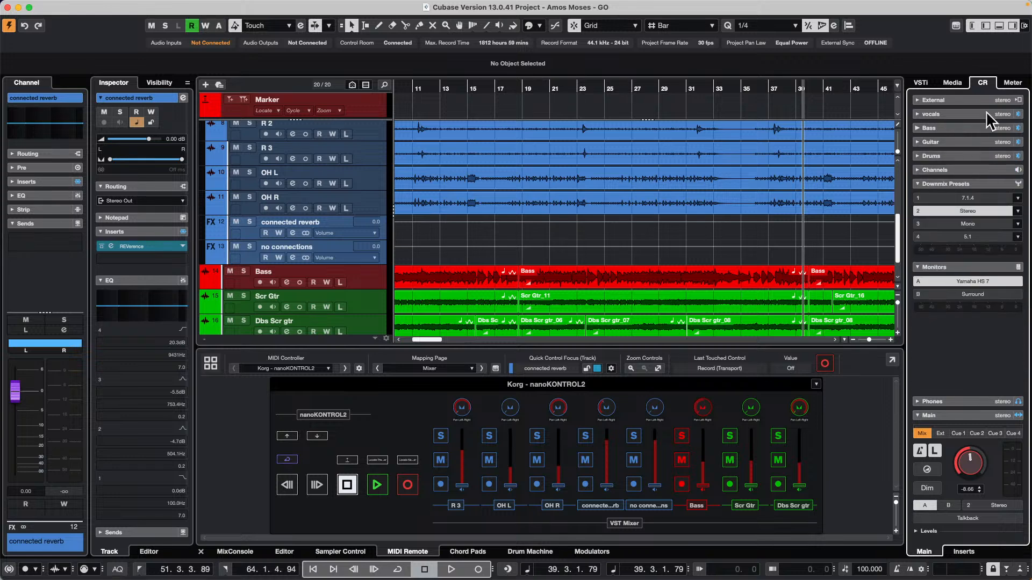
click(946, 111)
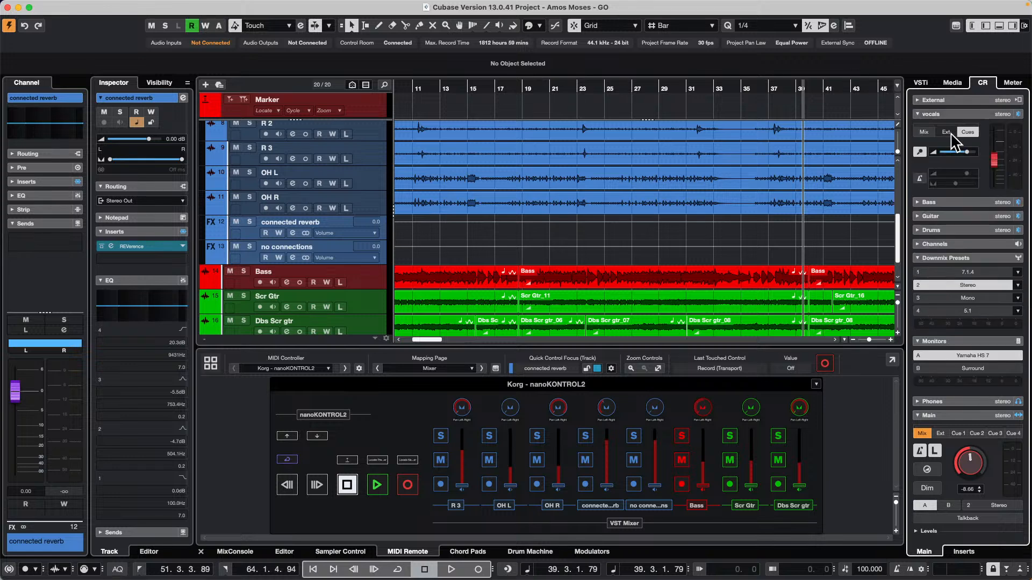
Switch the vocals cue channel's source back and forth between Mix and Cues, ending on Cues.
click(924, 131)
click(923, 133)
click(923, 132)
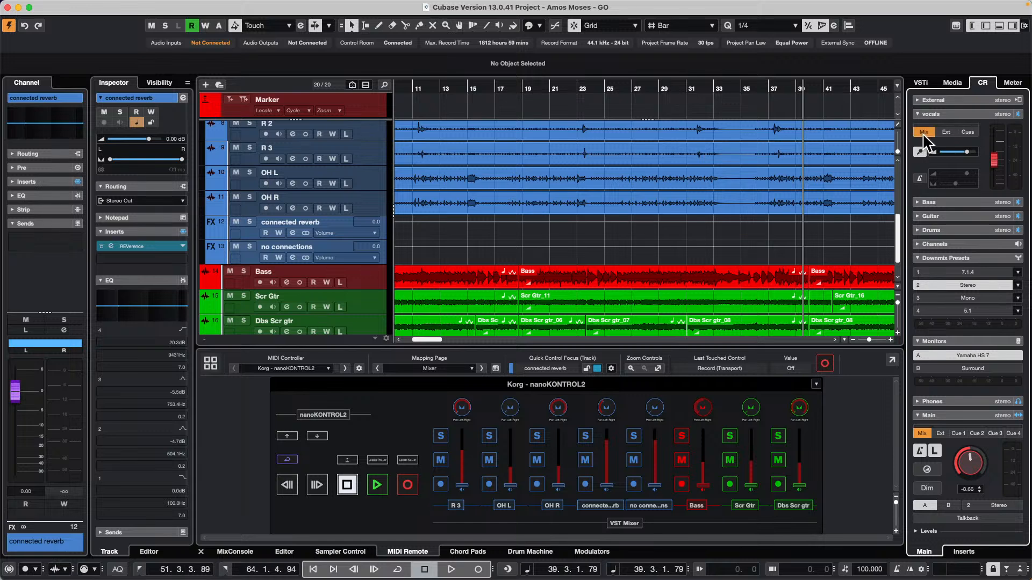
click(968, 133)
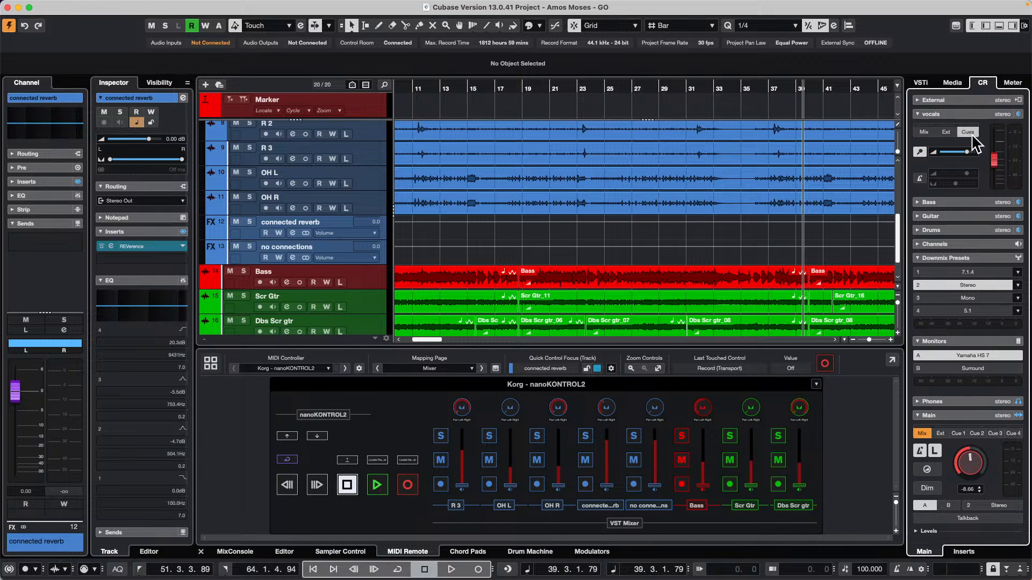
click(931, 133)
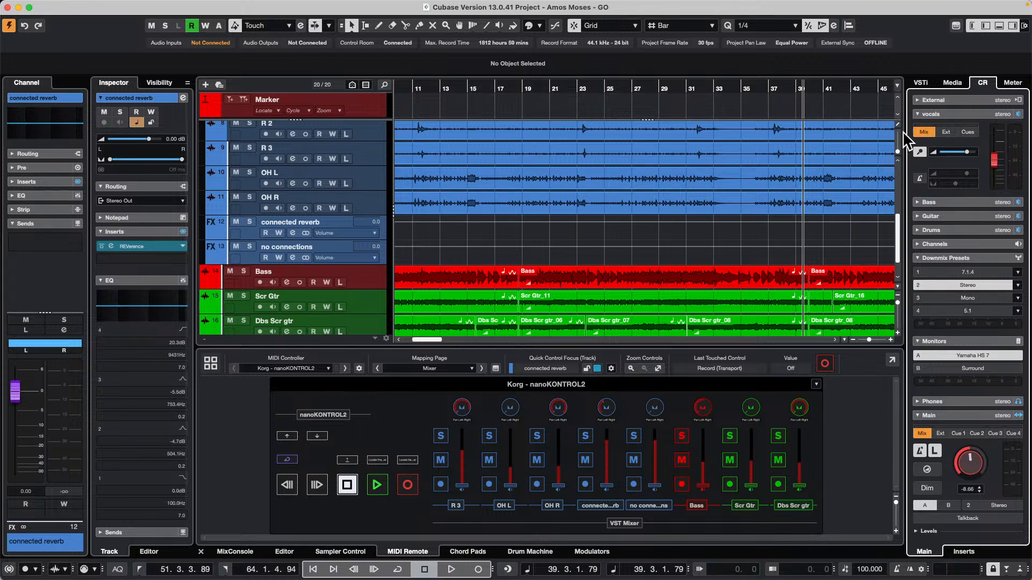
click(921, 132)
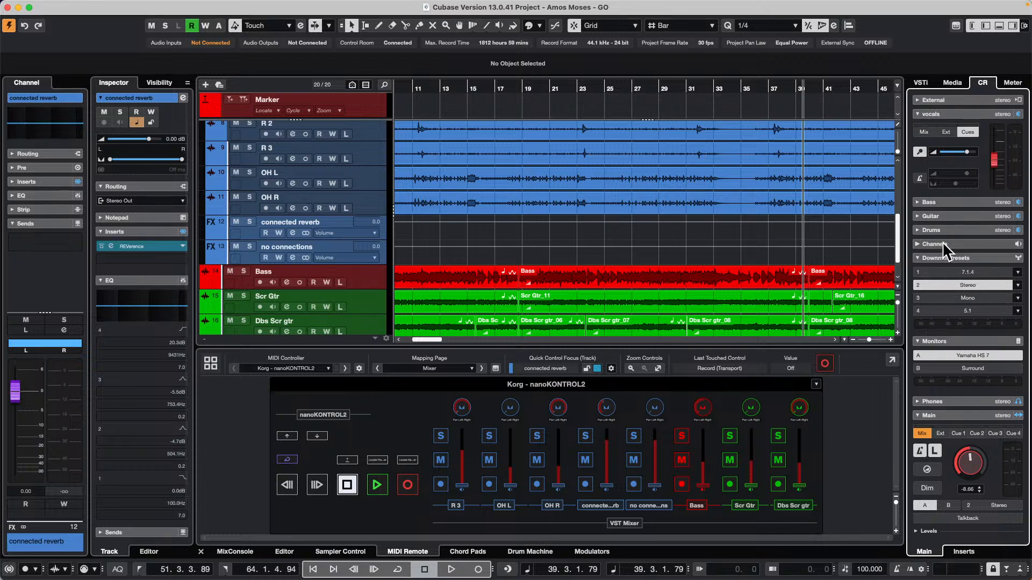
Collapse the Downmix Presets and Monitors sections of the Control Room.
click(953, 257)
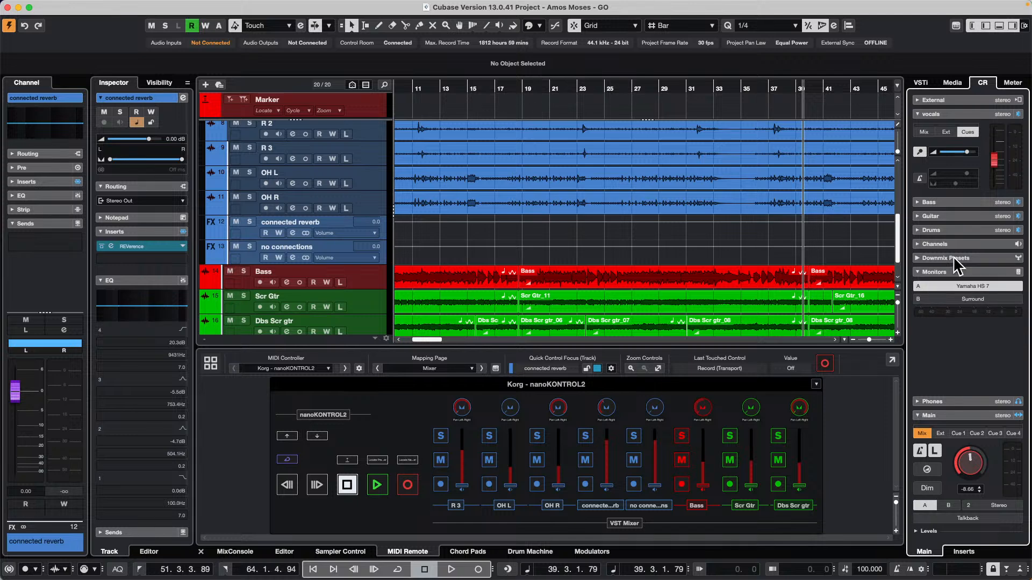
click(953, 271)
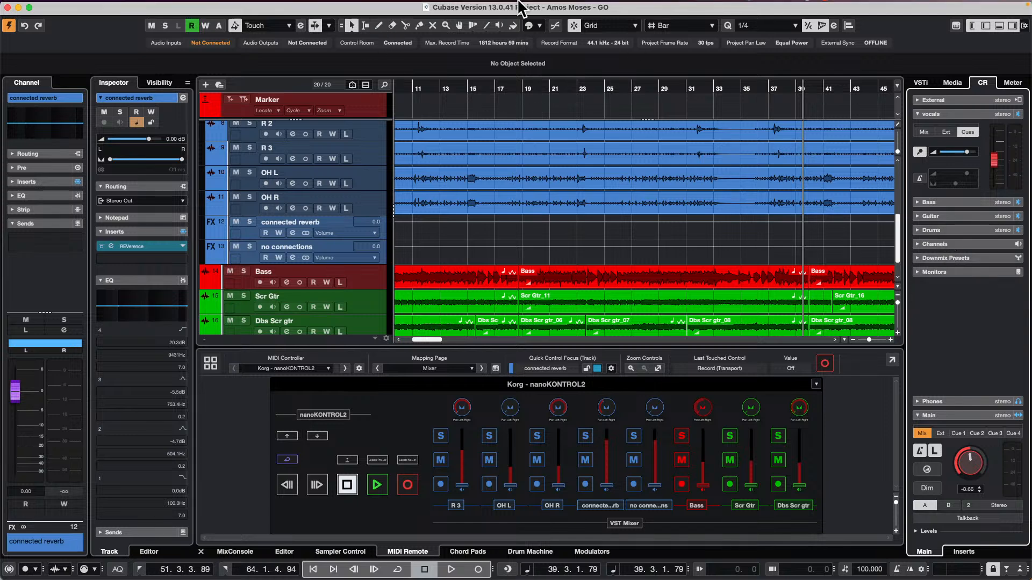
Open the Control Room page of the Audio Connections and check the channel options offered for the ipad external input.
mouse_move(362, 9)
click(277, 6)
mouse_move(310, 7)
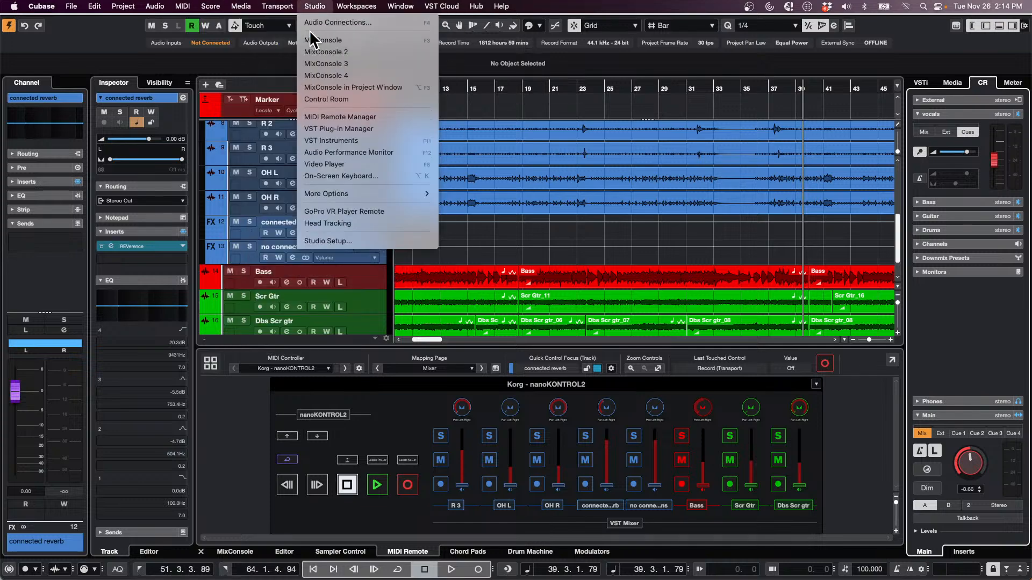
click(333, 23)
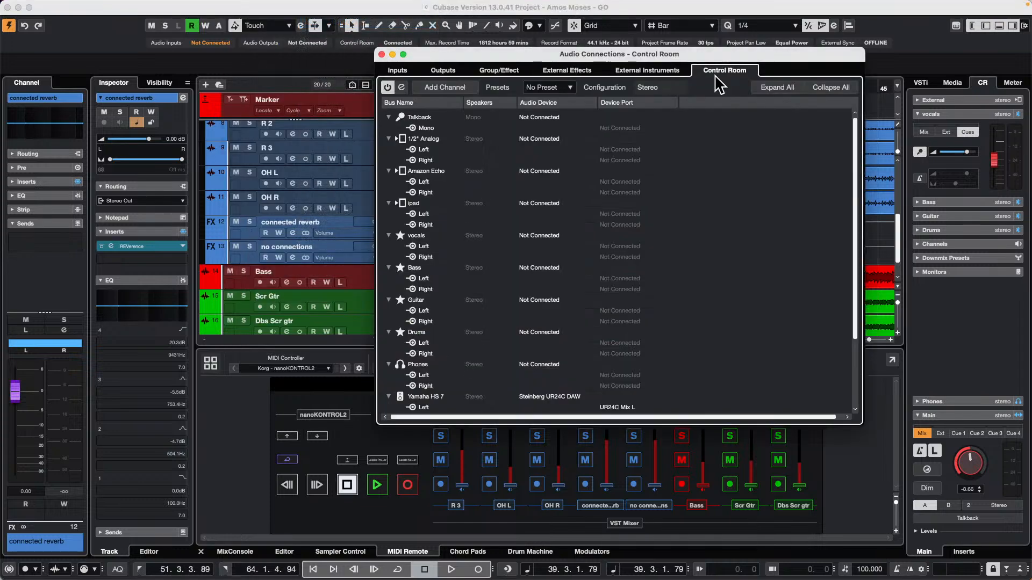
right_click(436, 202)
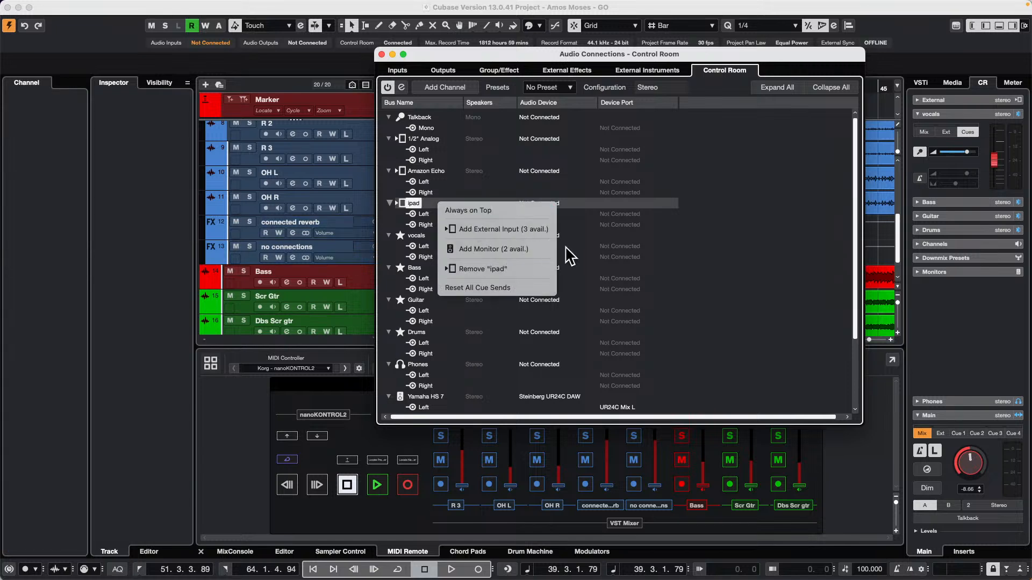
click(636, 256)
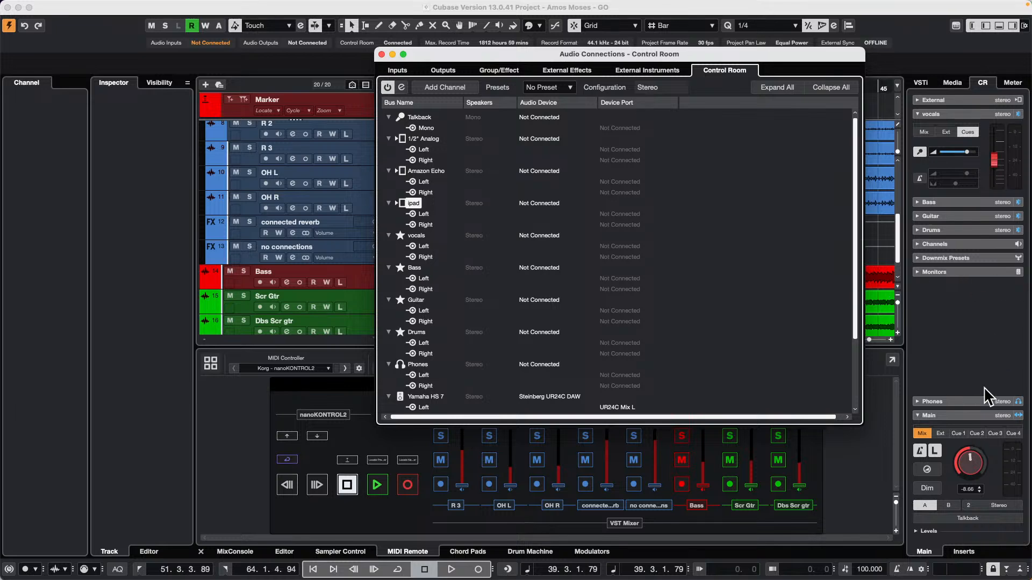
Expand the Phones section in the Control Room and switch its source between Mix and Cue 1, ending on Mix.
click(965, 402)
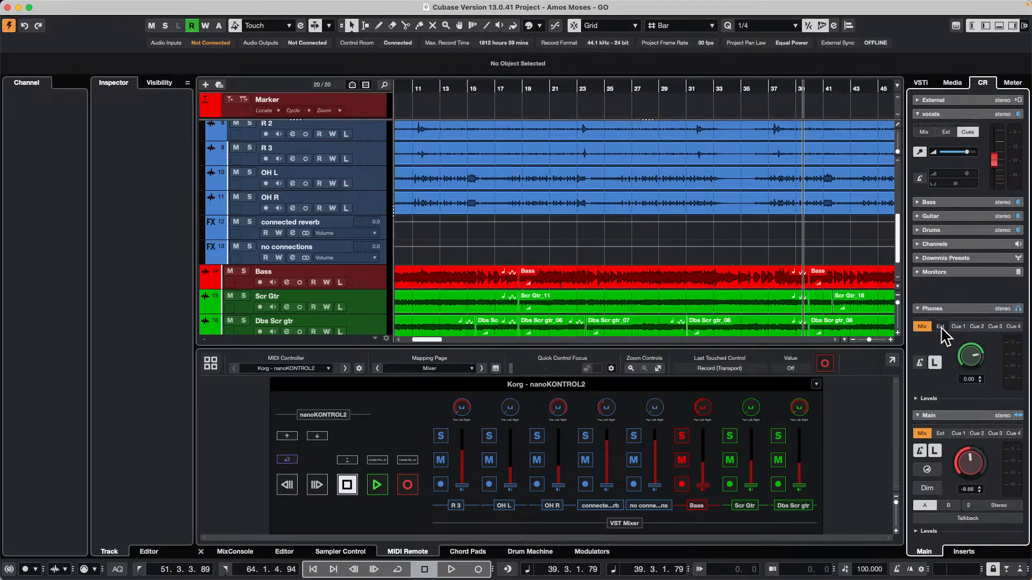
click(958, 327)
click(921, 326)
click(943, 326)
click(953, 308)
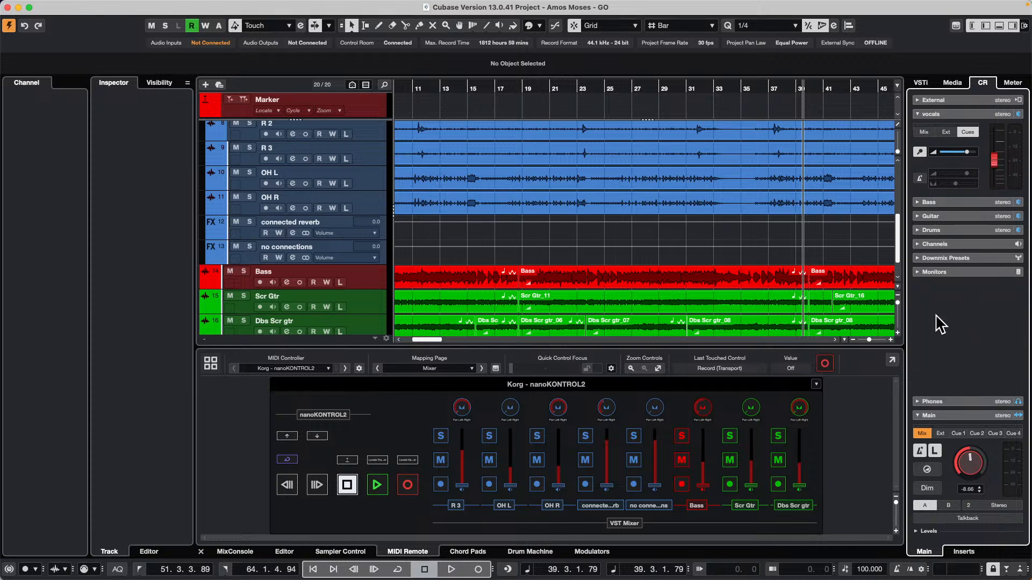
click(957, 402)
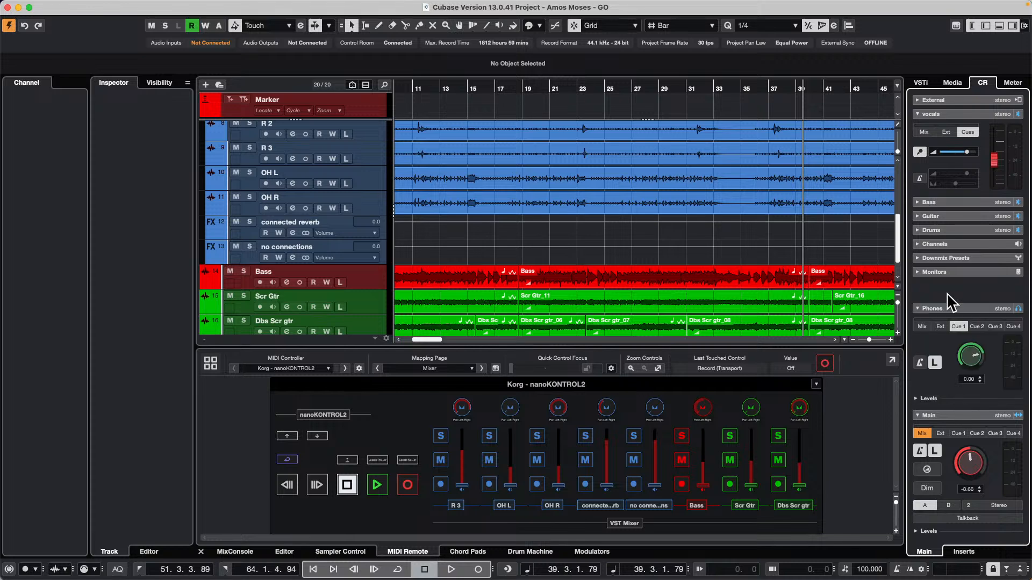
click(921, 326)
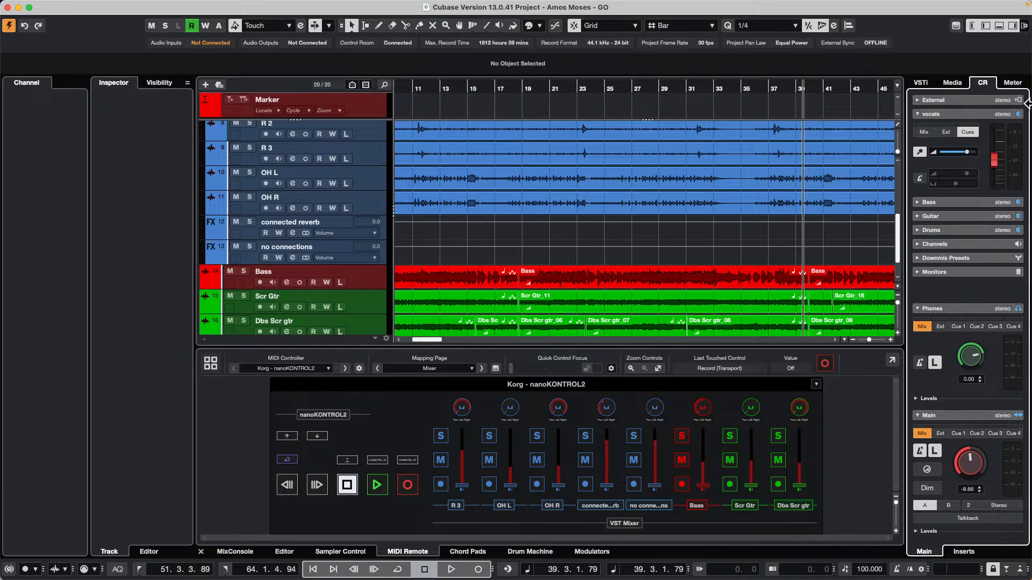
Revert the project to its last saved version and confirm.
mouse_move(120, 9)
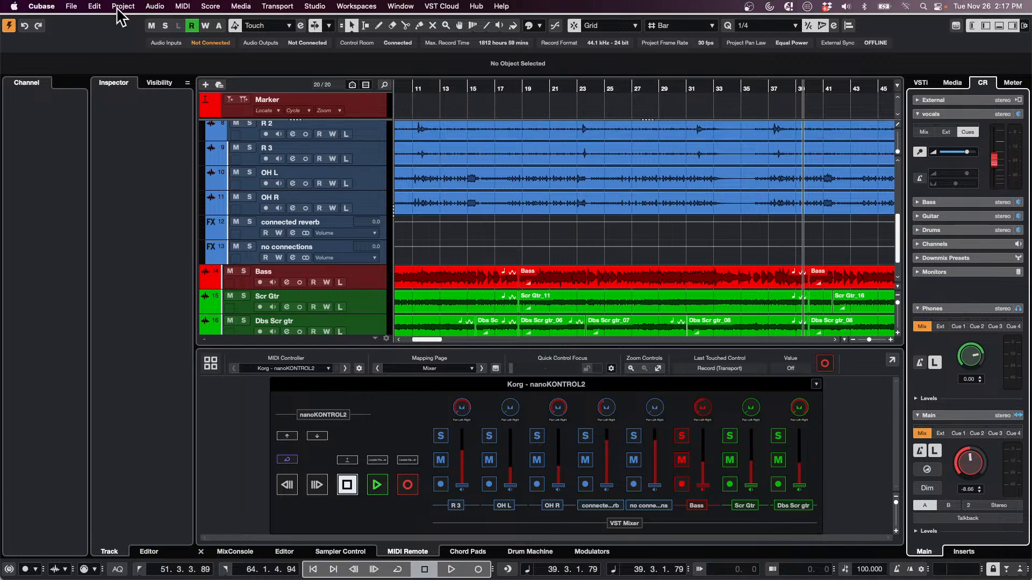
click(71, 6)
click(99, 123)
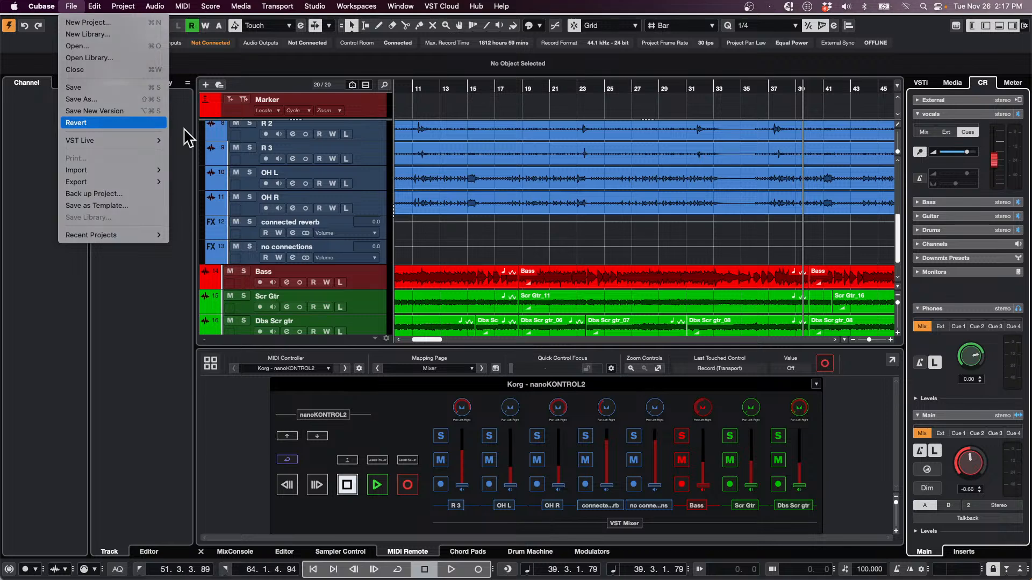
click(588, 196)
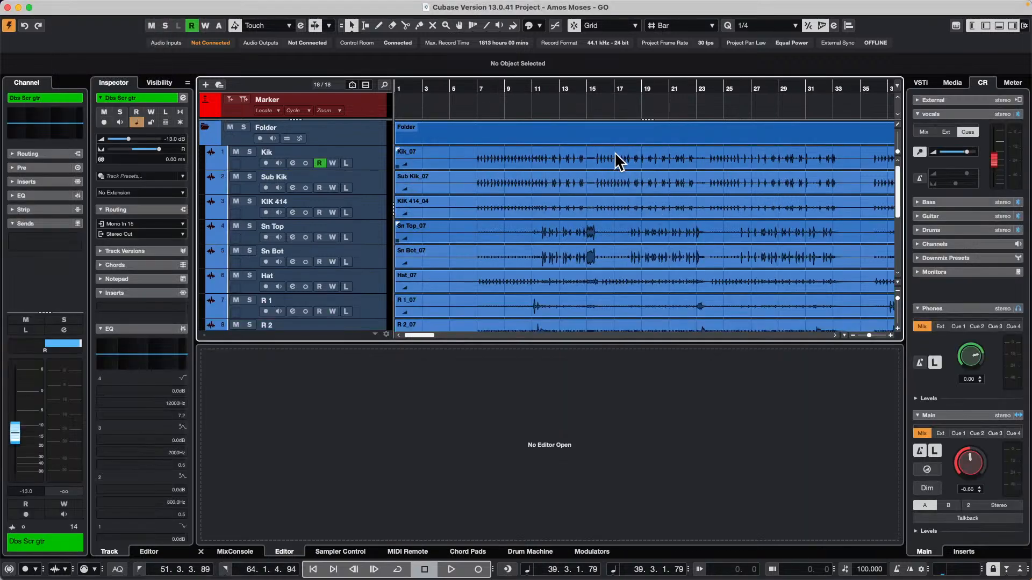
Play the project from further into the song and show the MixConsole in the lower zone.
key(space)
drag(464, 90, 444, 97)
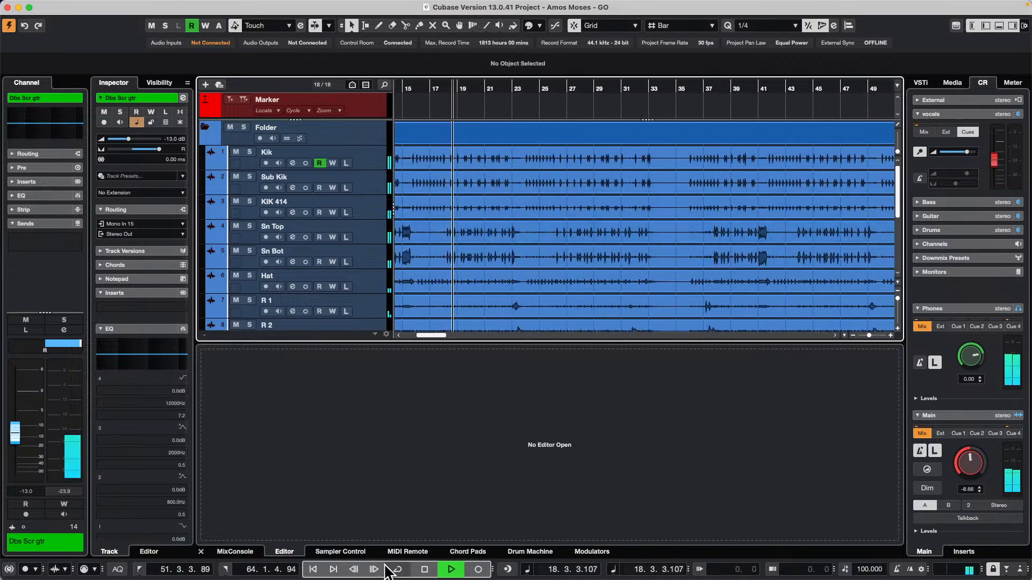
click(235, 552)
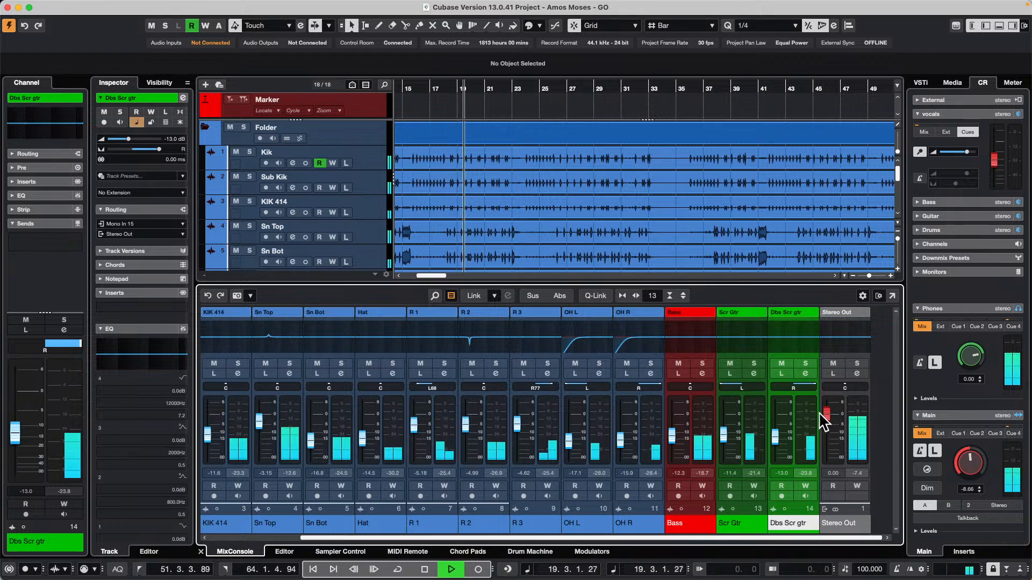
Open the Stereo Out channel settings and load the Frequency EQ into its first insert slot.
click(856, 374)
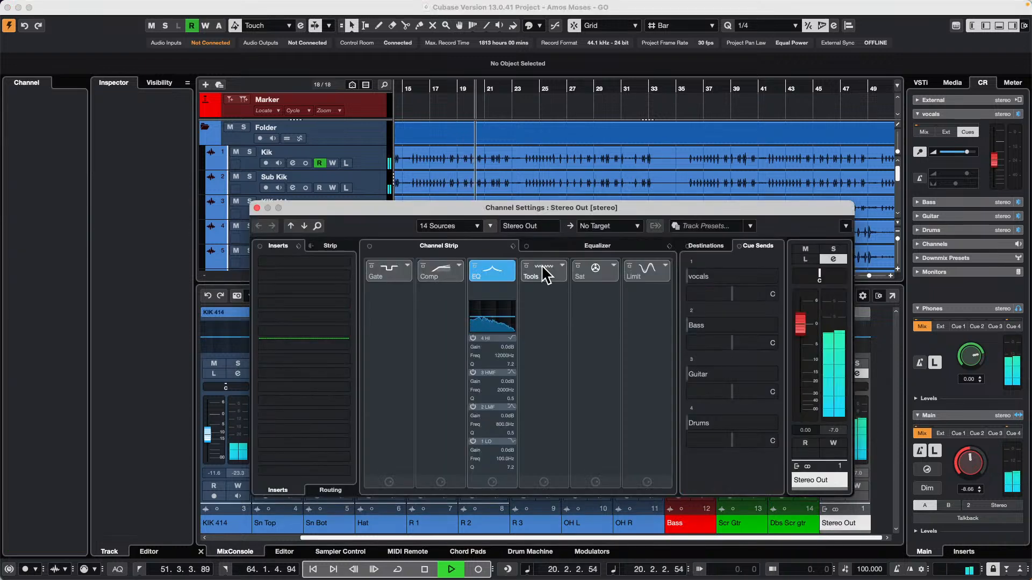
click(346, 262)
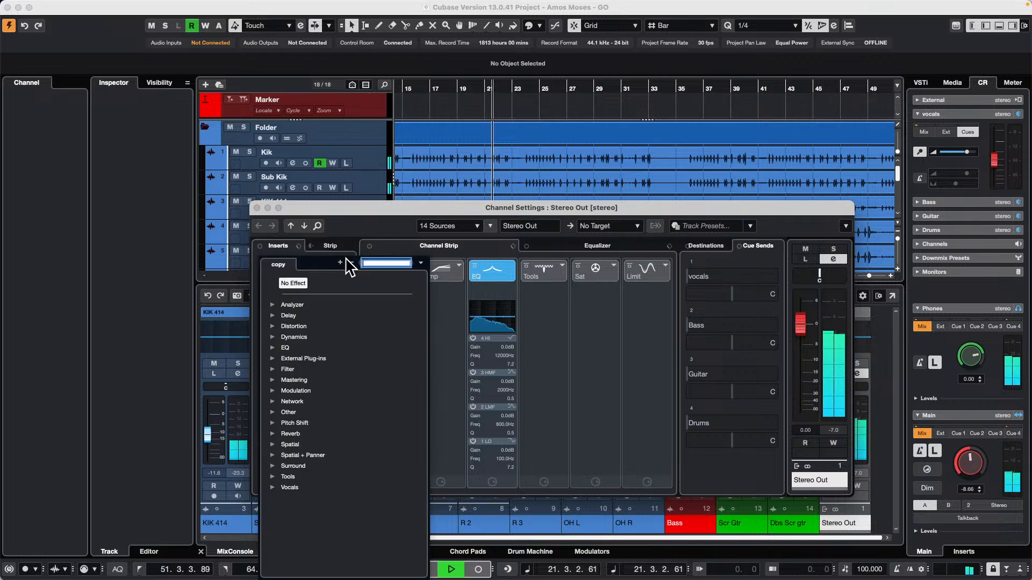
click(284, 348)
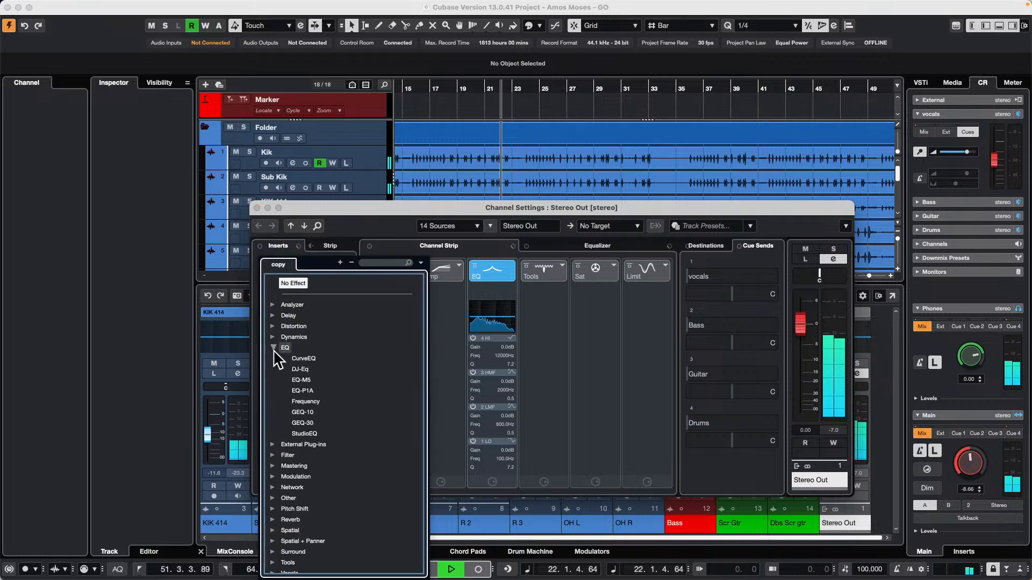
click(306, 402)
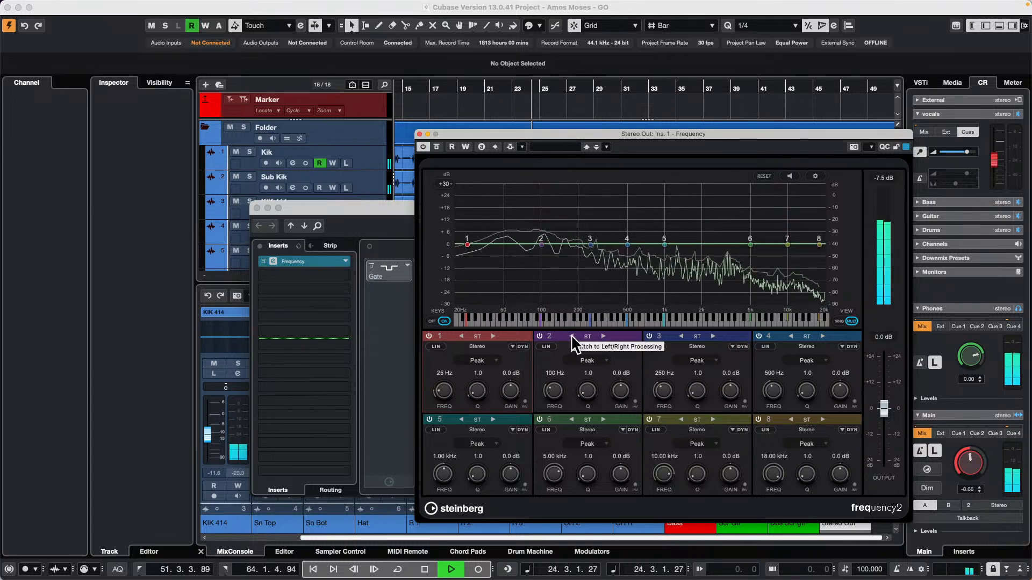
Set band 3 of the Frequency EQ to mid/side processing and enable the auto listen option.
click(680, 336)
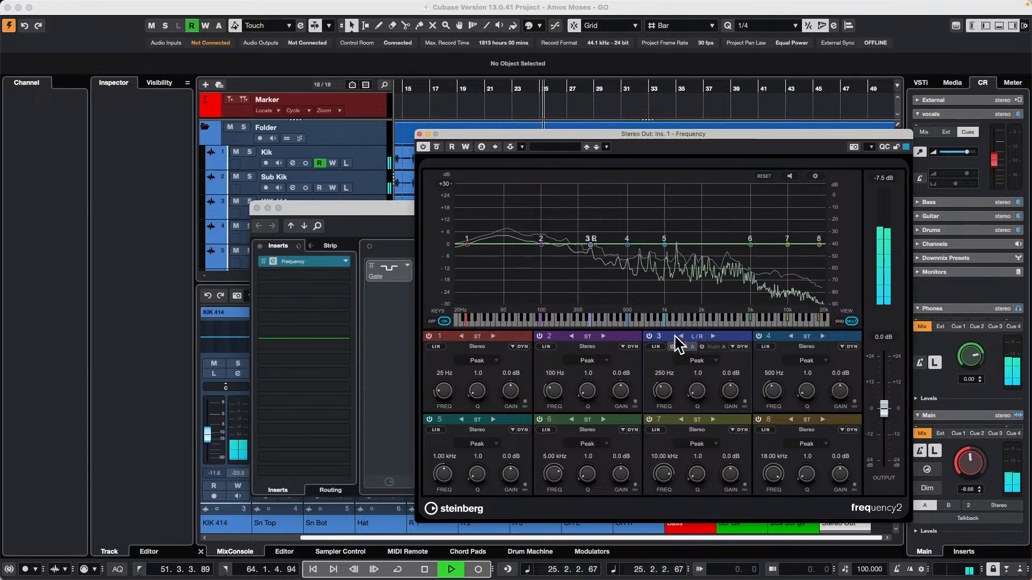
click(713, 337)
click(713, 337)
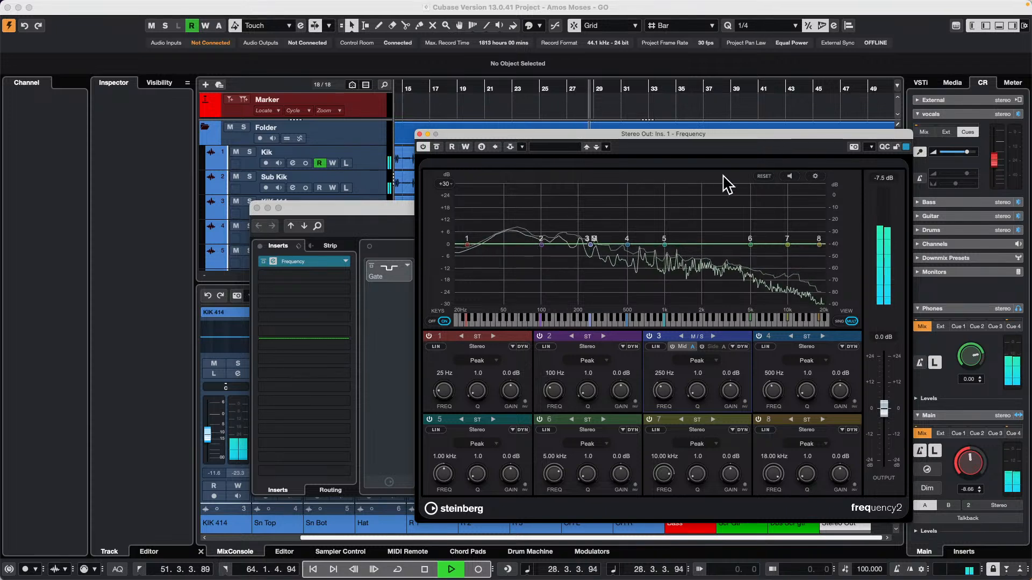
click(789, 176)
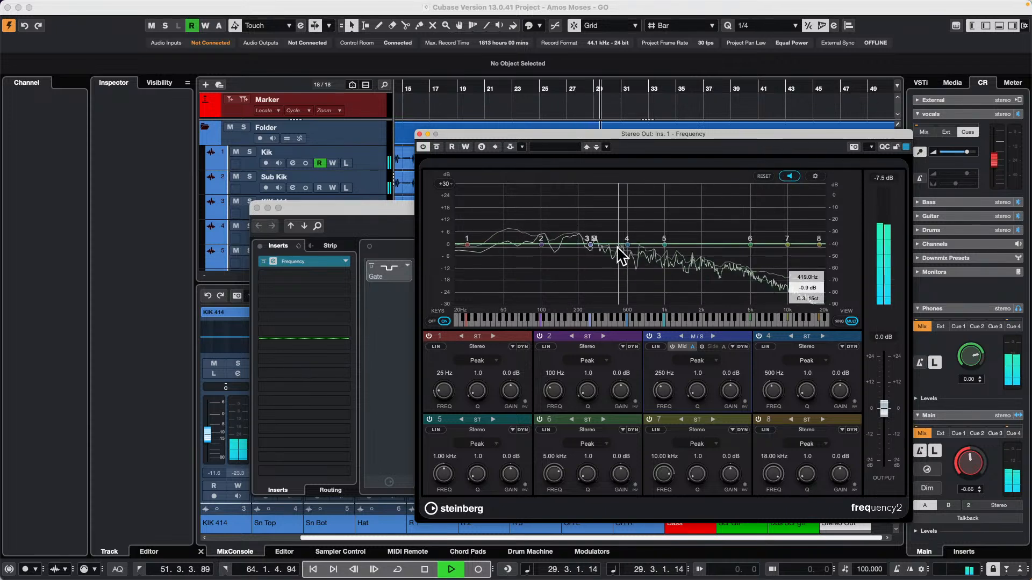
Cut band 3's mid by about 6.1 dB at 743 Hz and boost its side by about 5.4 dB at 6.43 kHz.
drag(590, 246, 648, 269)
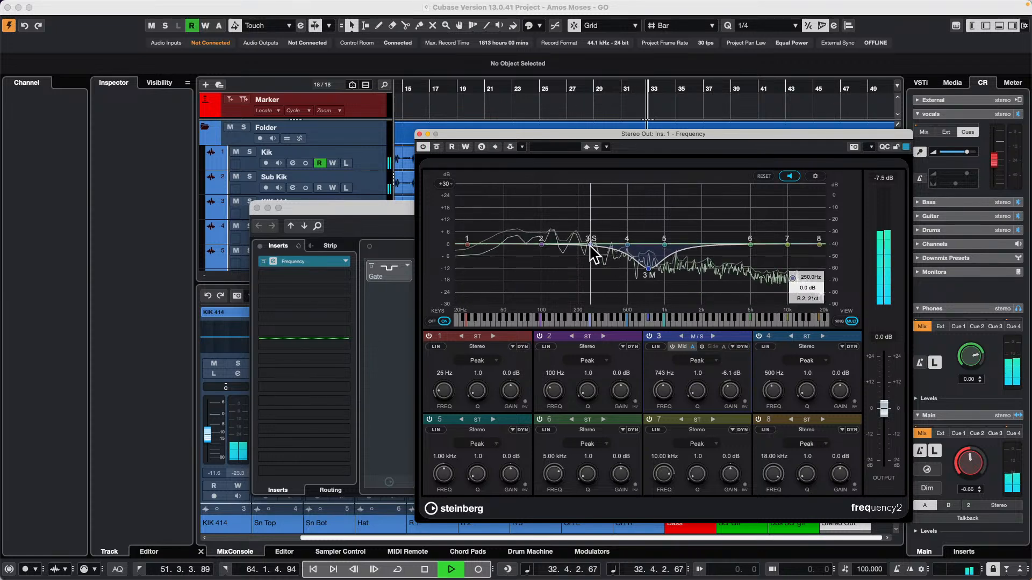
drag(592, 246, 754, 211)
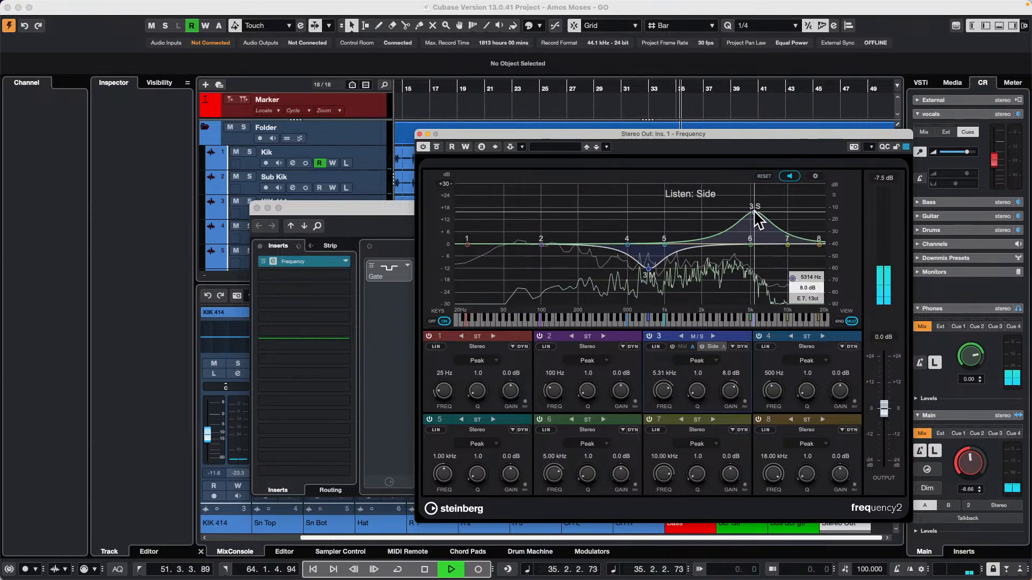
mouse_move(751, 216)
mouse_down()
mouse_move(672, 214)
mouse_move(763, 222)
mouse_up()
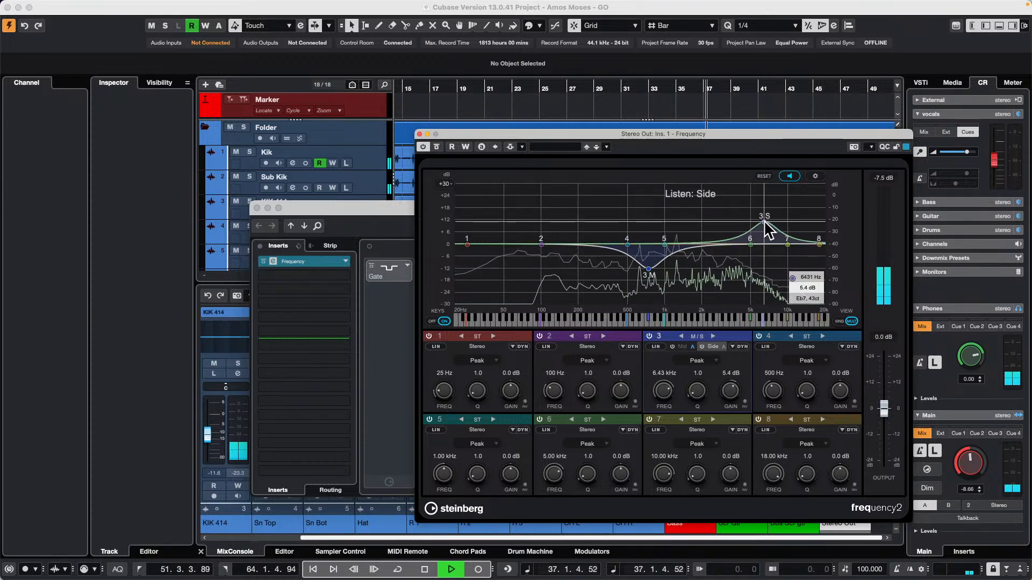
Raise the Control Room main level to 2.52 and move band 3's side point to about 8 dB at 3.56 kHz.
click(976, 455)
drag(968, 463, 970, 438)
drag(763, 222, 731, 209)
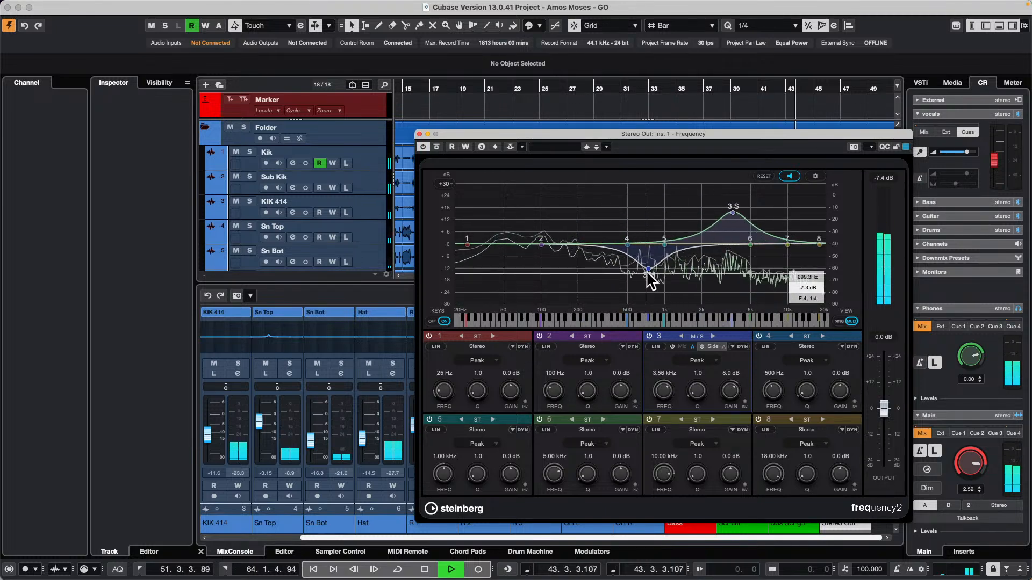
Align band 3's mid and side boosts, with the mid at about 5 dB near 652 Hz and the side at about 4.9 dB near 658 Hz.
drag(648, 271, 643, 216)
drag(731, 212, 641, 225)
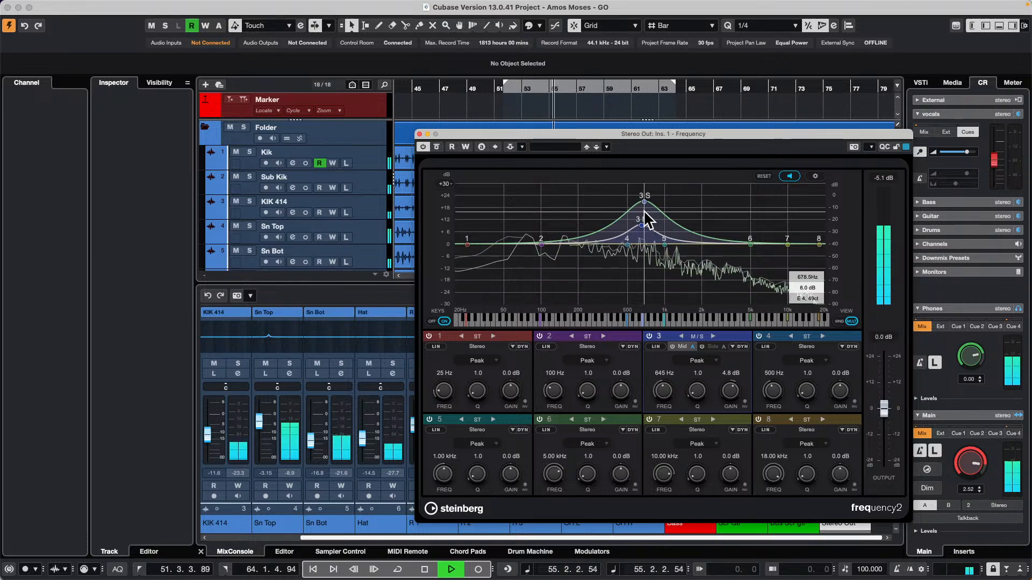
drag(643, 201, 640, 222)
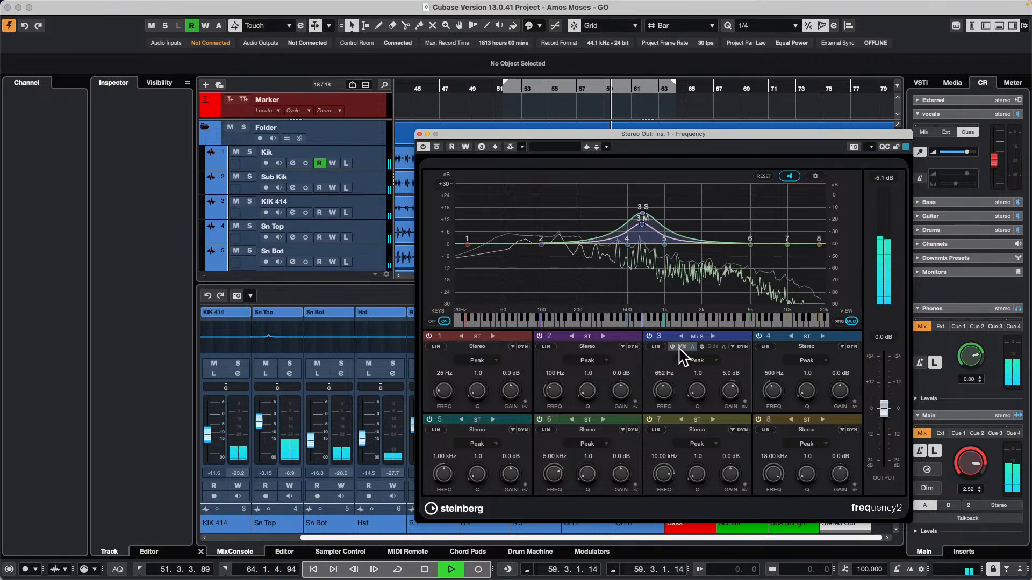
drag(642, 209, 643, 224)
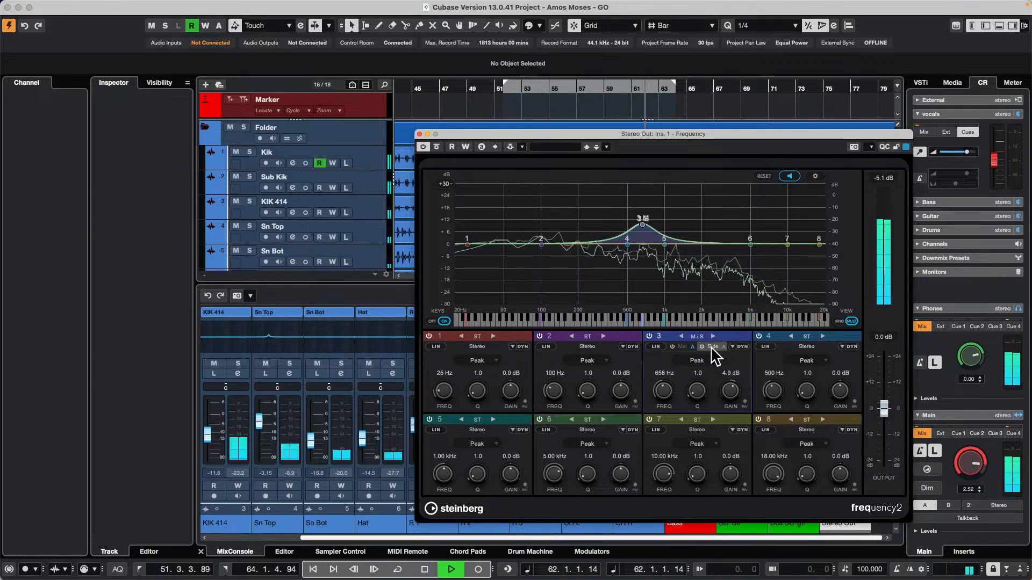
Readjust band 3's mid and side points, placing the side at about 4.5 dB near 685 Hz, and stop playback.
click(683, 347)
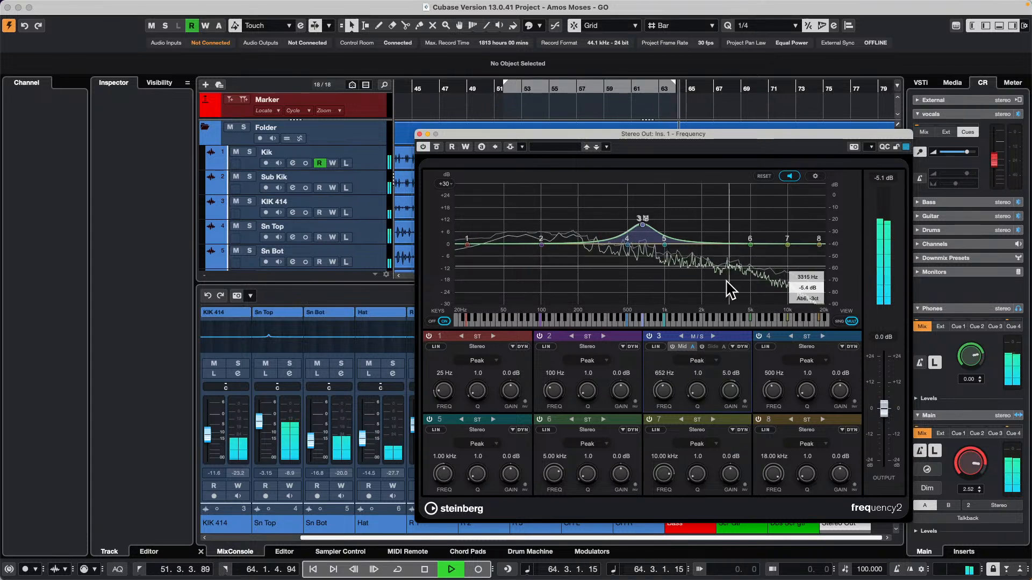
mouse_move(642, 225)
mouse_down()
mouse_move(642, 215)
mouse_move(650, 225)
mouse_up()
key(space)
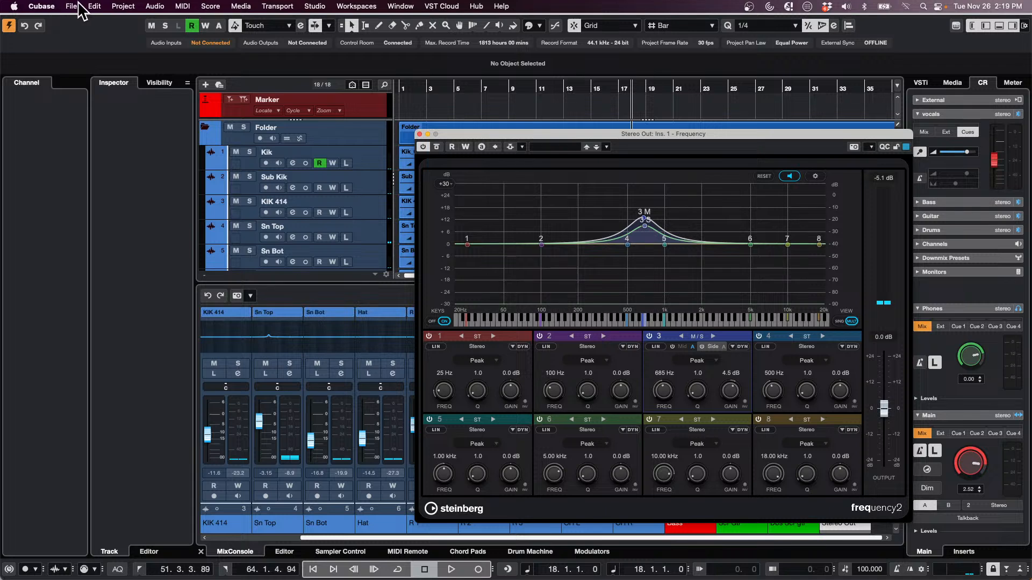
Bring up the dialog for opening a project and sort the Projects folder by name.
click(79, 6)
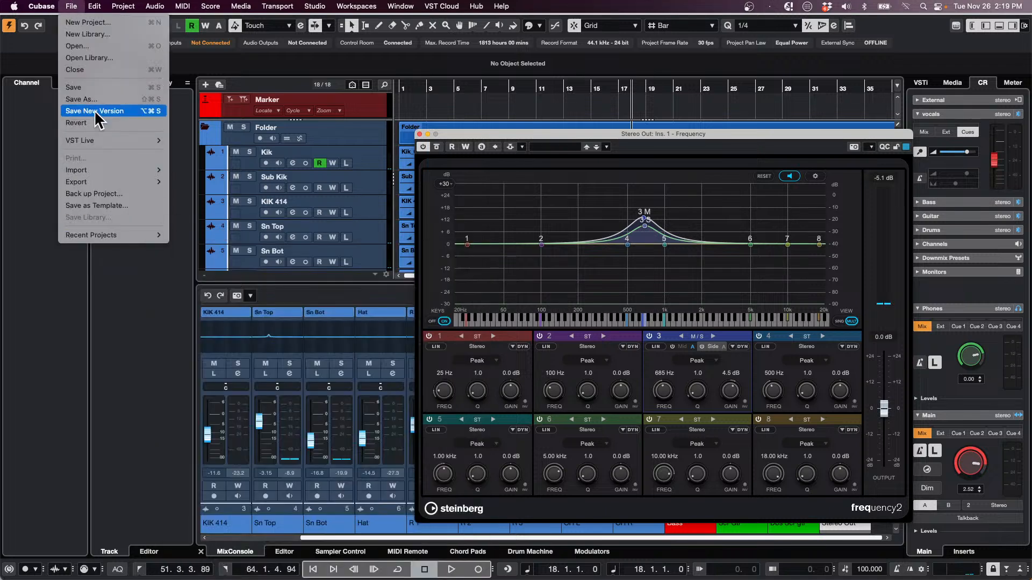
mouse_move(114, 239)
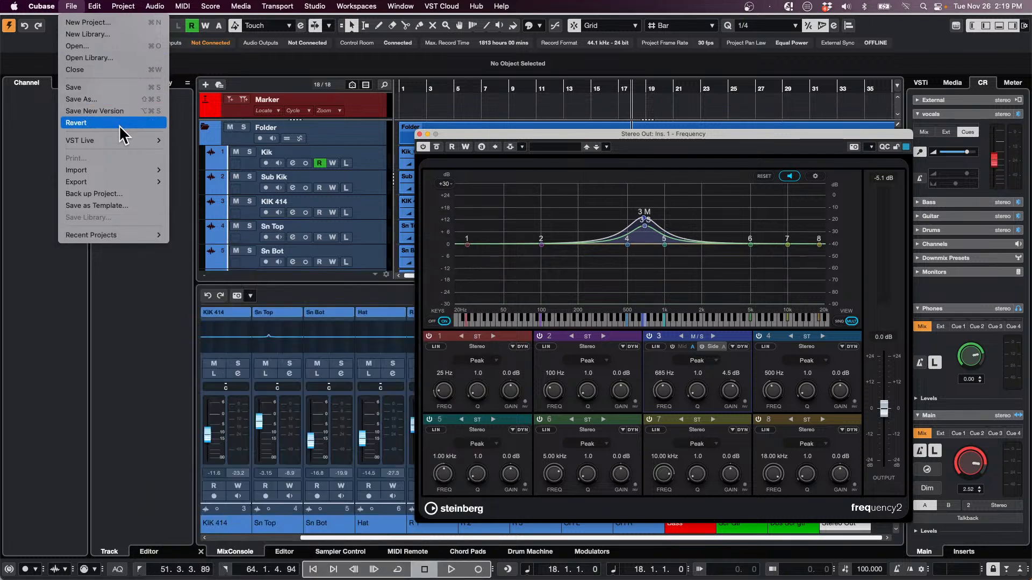
click(115, 43)
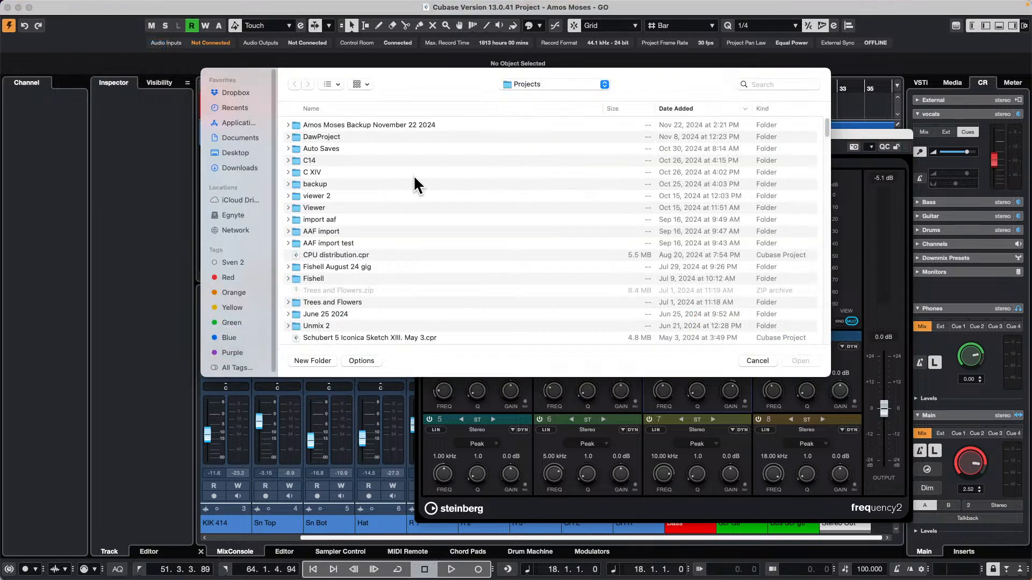
scroll(401, 215, down, 3)
scroll(400, 217, up, 3)
scroll(386, 199, down, 8)
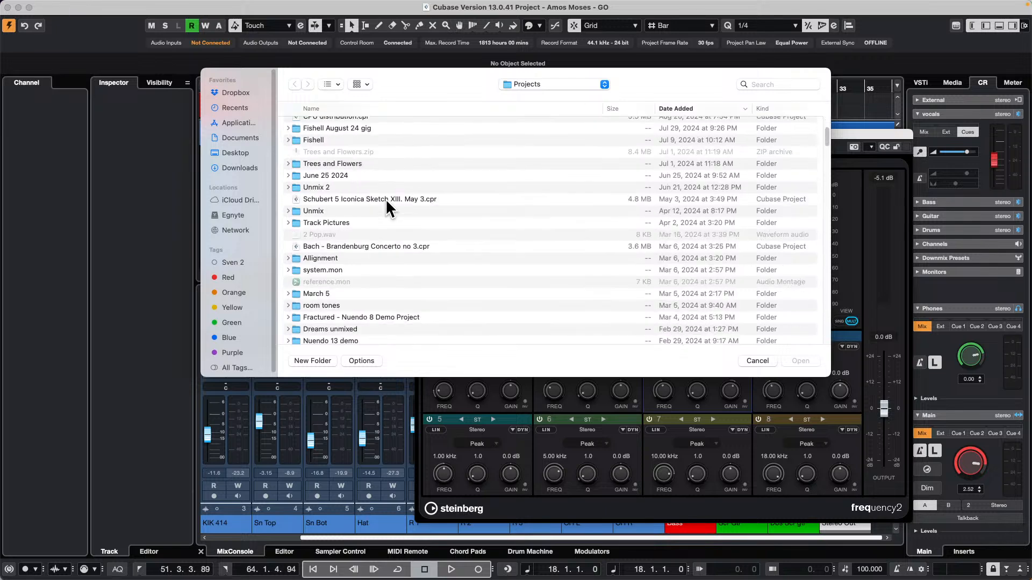
scroll(385, 199, up, 8)
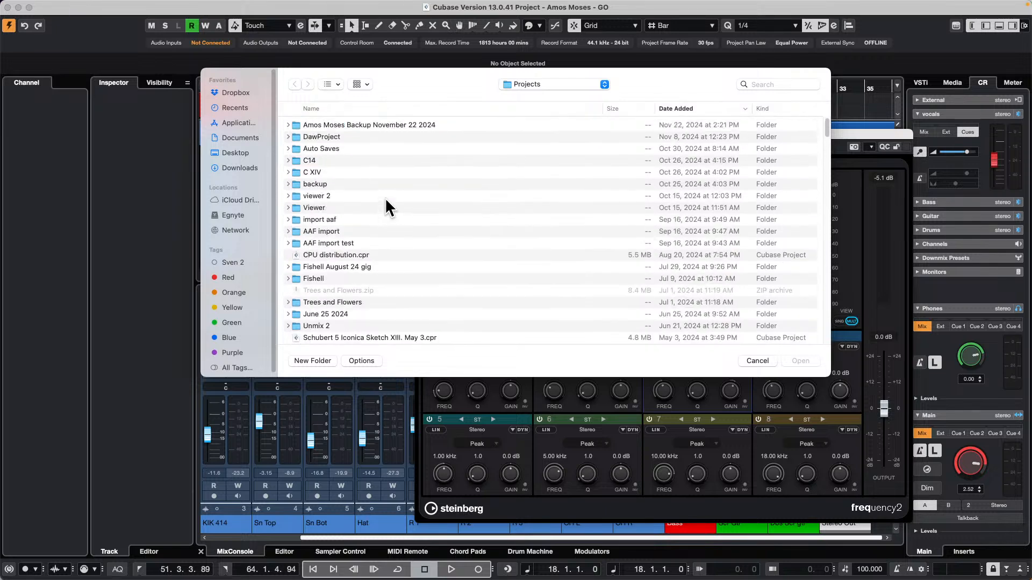
click(312, 109)
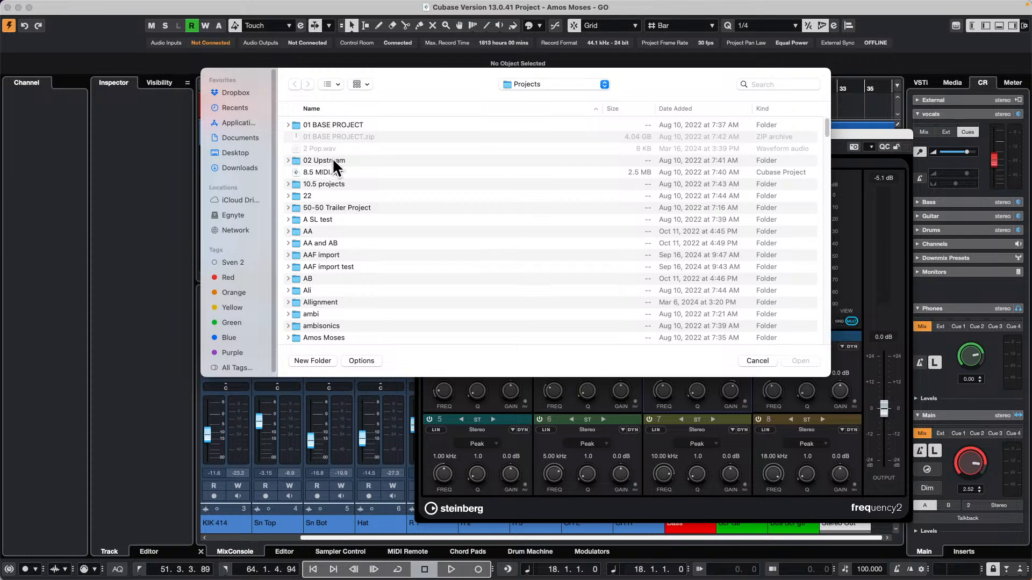
Look through the alphabetical list of project folders for a suitable demo project.
scroll(386, 215, down, 10)
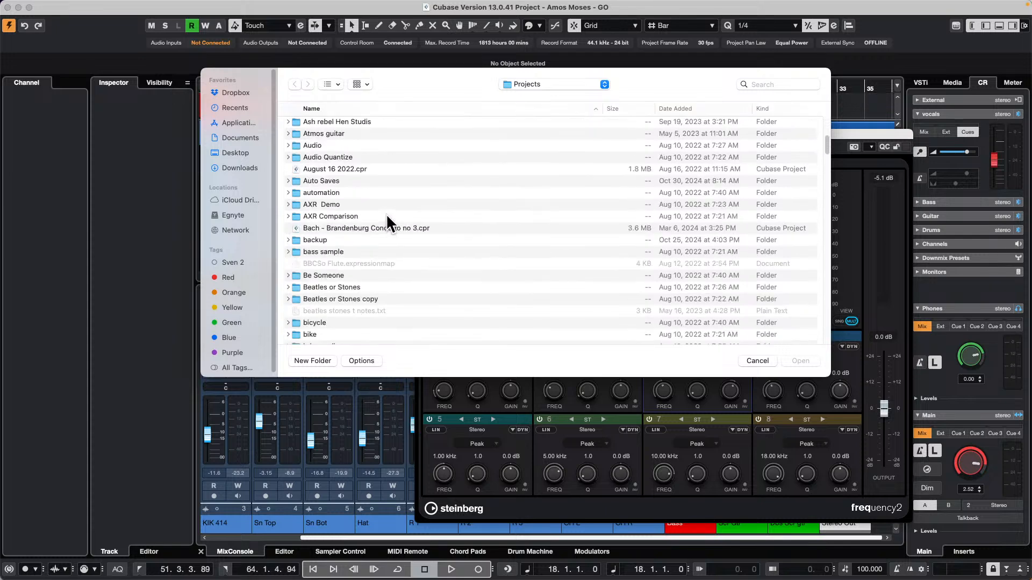
scroll(387, 216, down, 3)
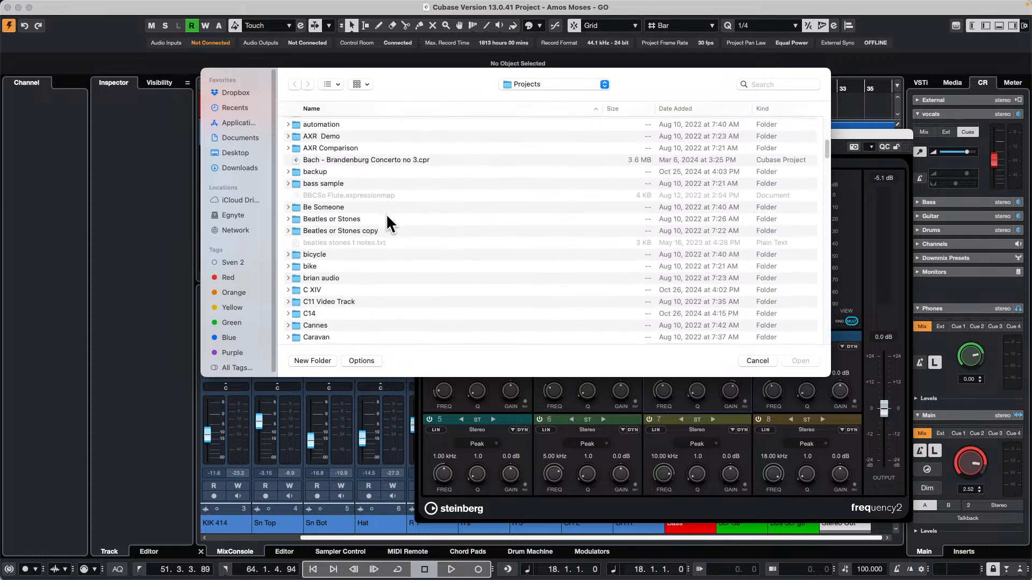
scroll(386, 215, down, 5)
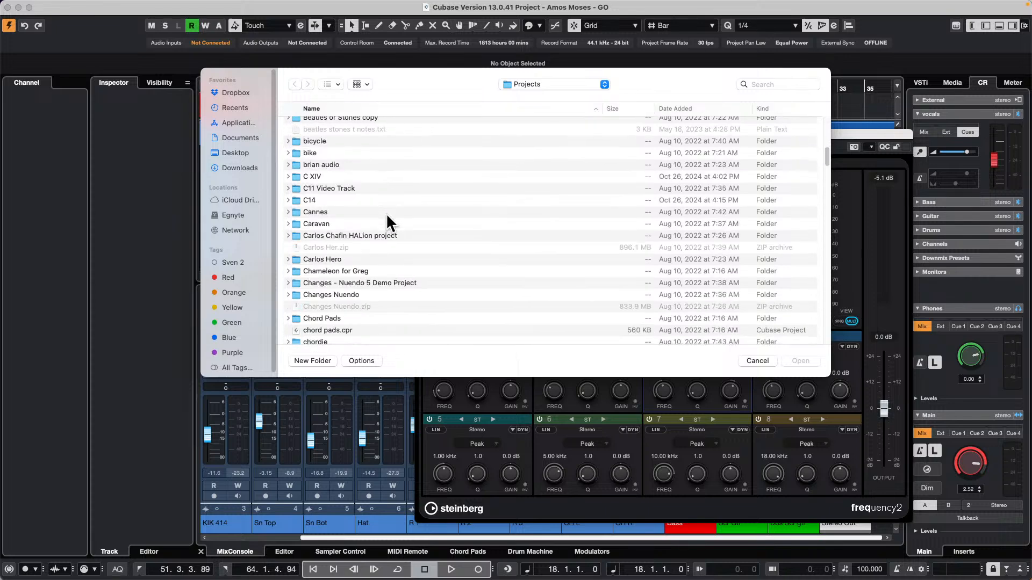
scroll(387, 216, down, 3)
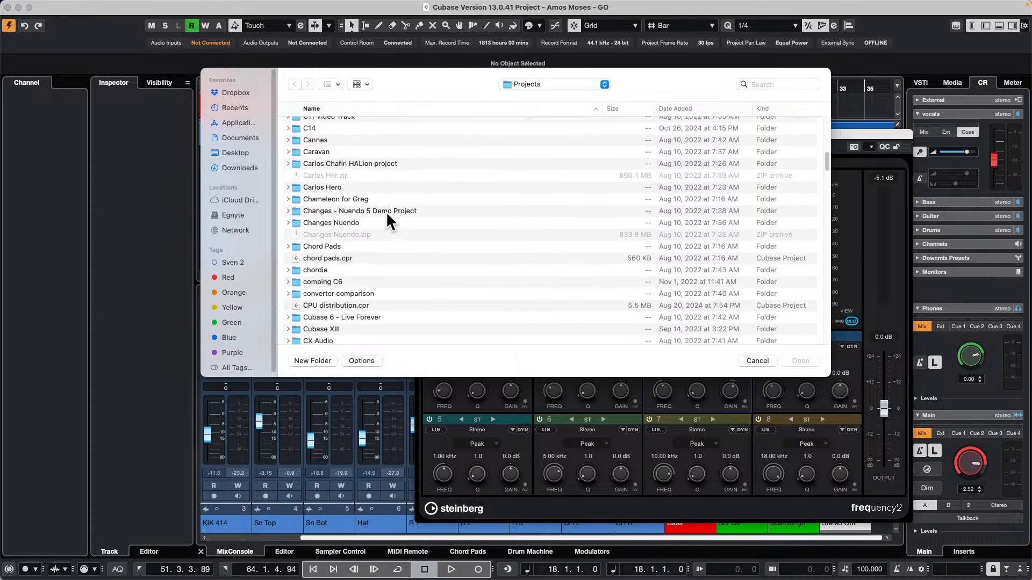
scroll(385, 211, down, 5)
scroll(386, 211, up, 8)
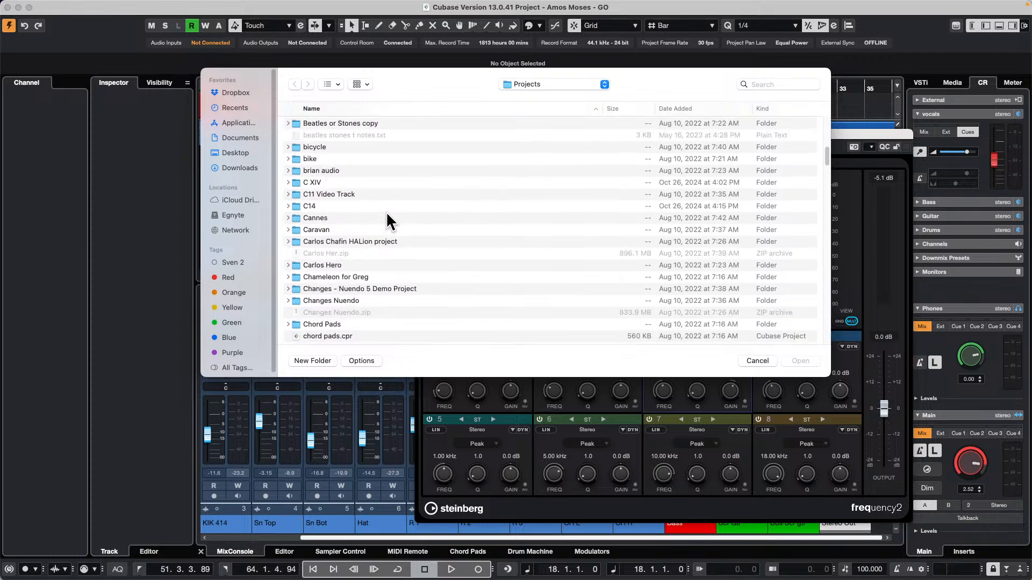
scroll(386, 212, up, 4)
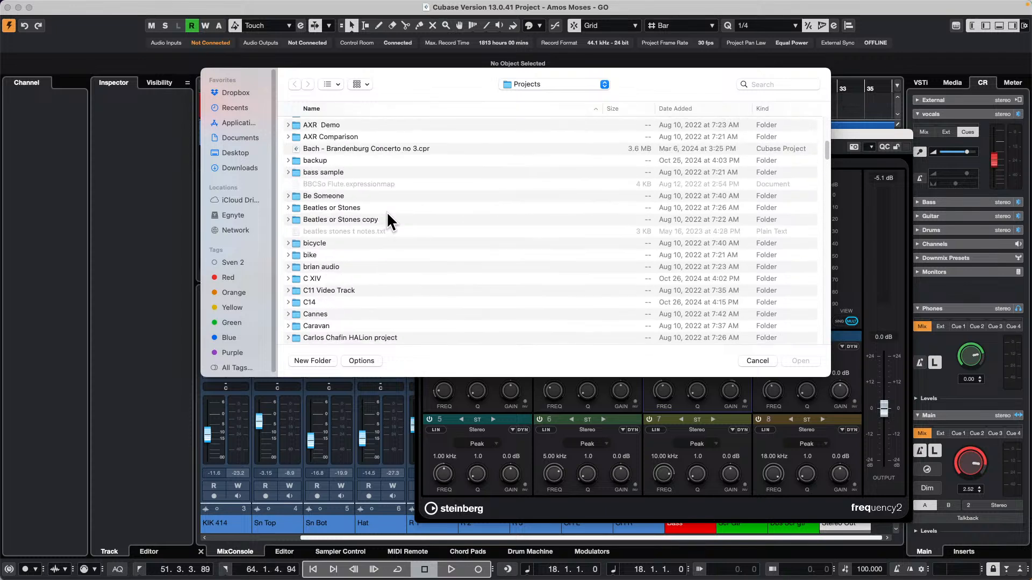
scroll(387, 215, down, 15)
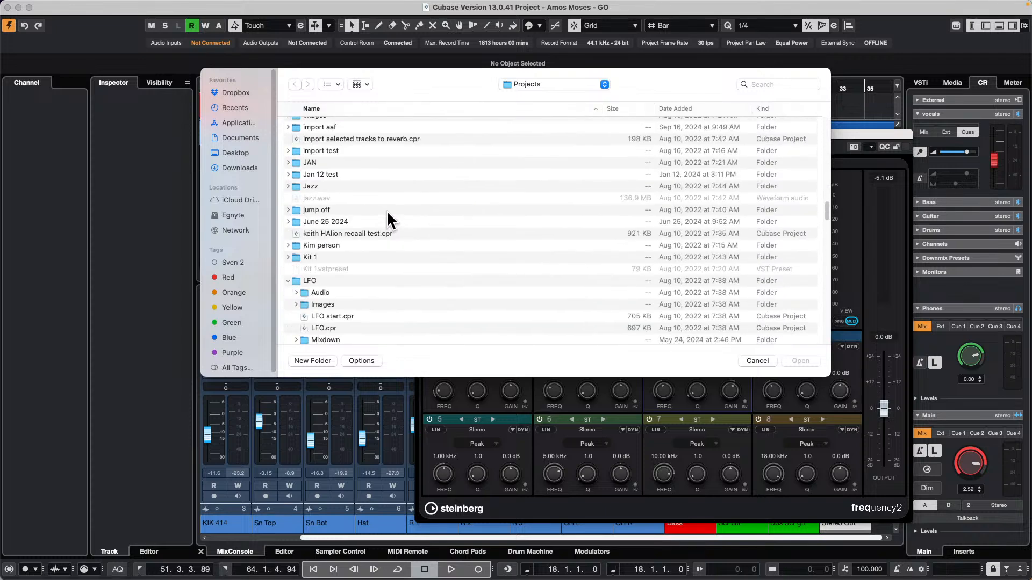
scroll(386, 211, down, 10)
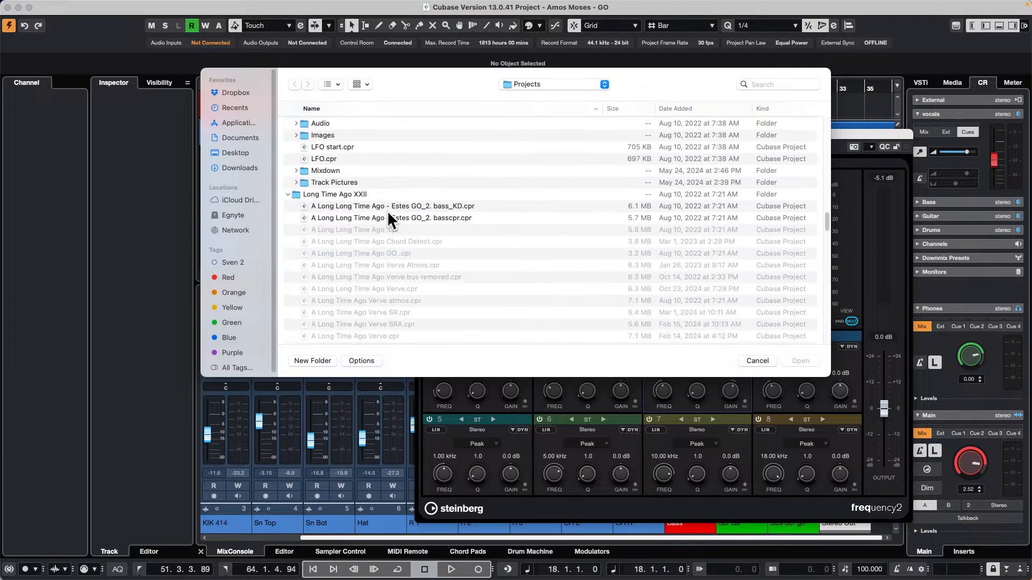
scroll(387, 210, down, 10)
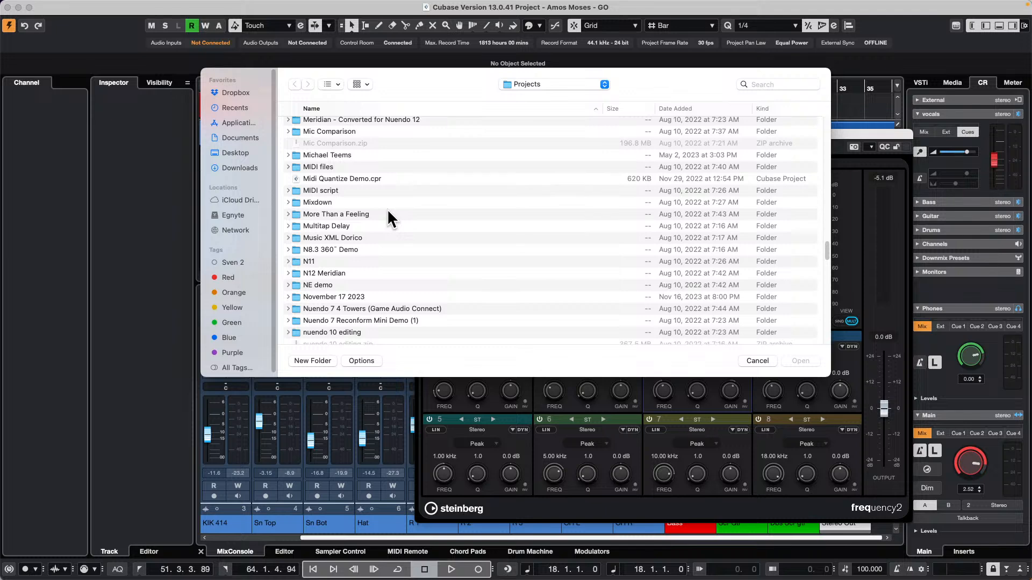
scroll(388, 211, down, 10)
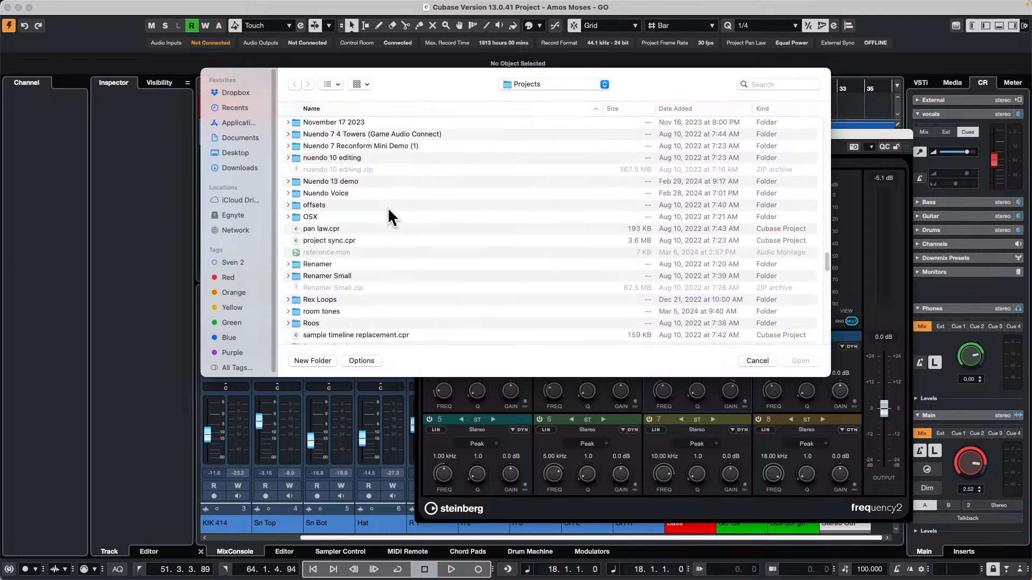
scroll(388, 209, down, 10)
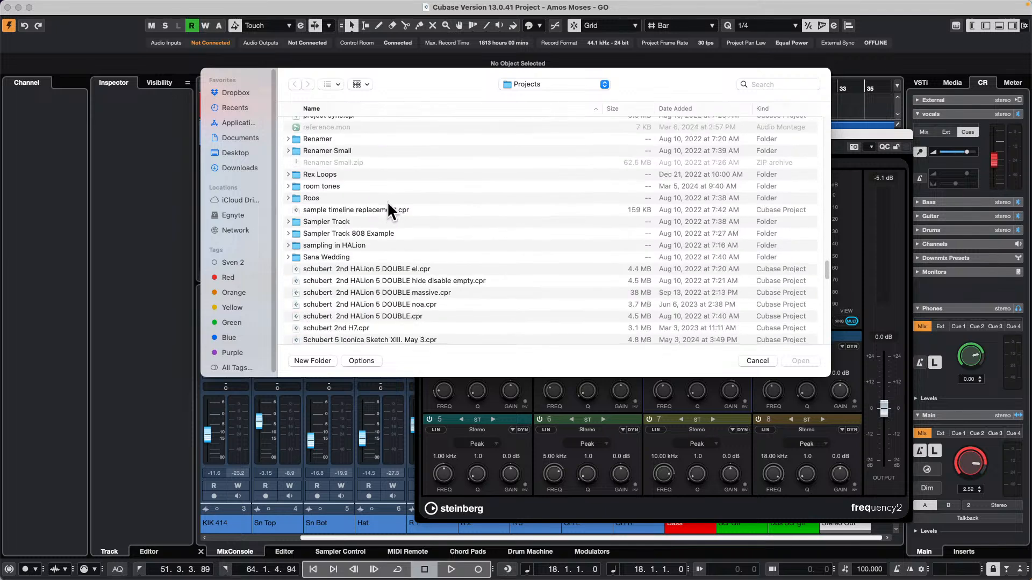
scroll(388, 203, down, 2)
scroll(389, 204, down, 10)
scroll(389, 202, down, 5)
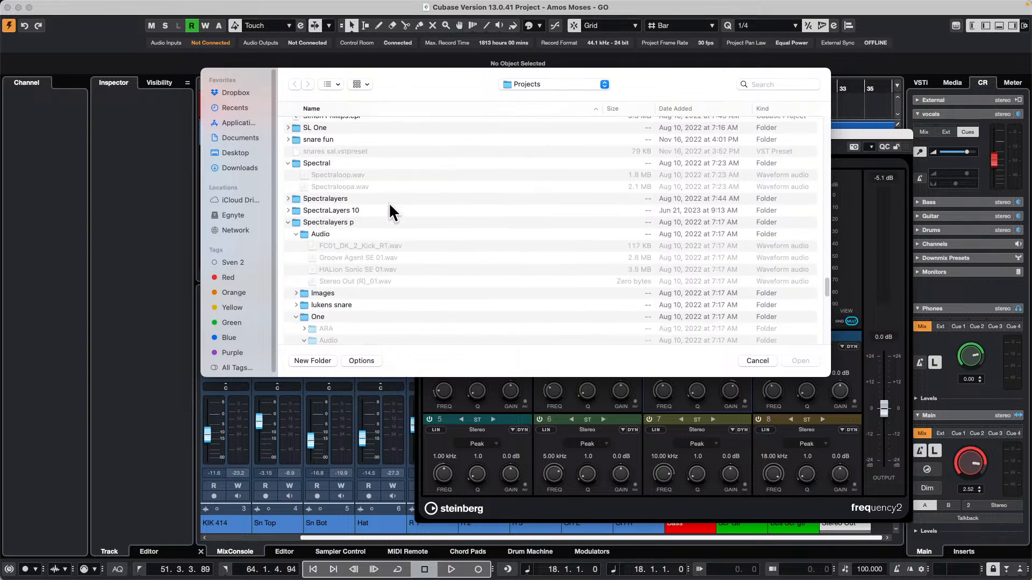
Collapse the Spectralayers p folder and open the UNINVITED project file ending in XII.cpr from the Uninvited C8 folder.
click(288, 222)
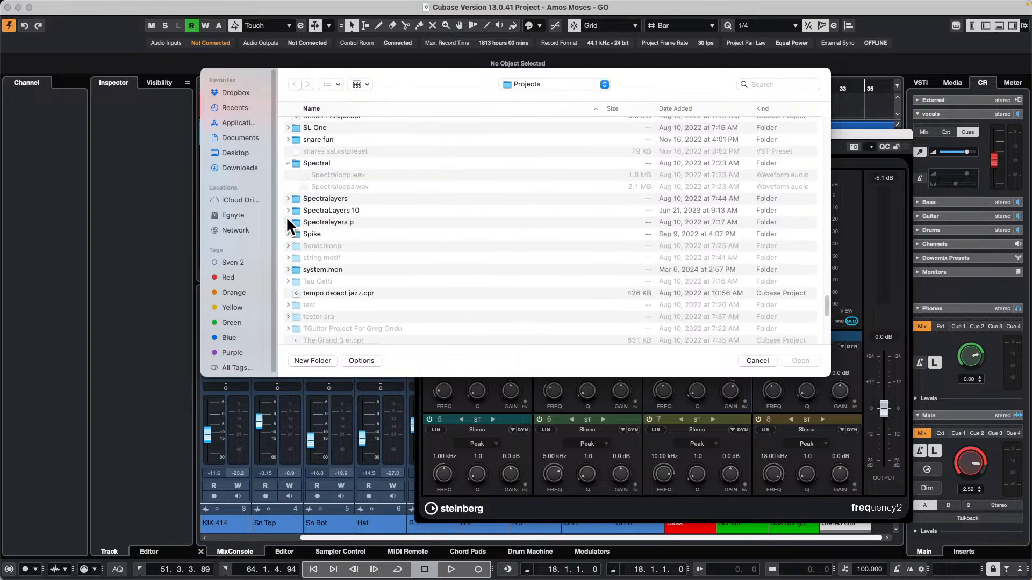
scroll(409, 195, down, 3)
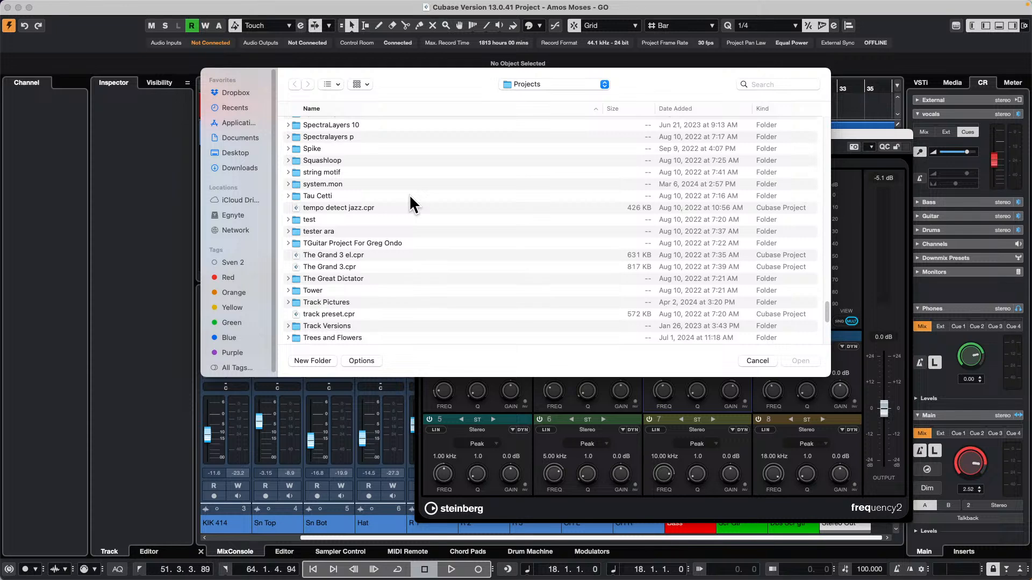
scroll(410, 196, down, 4)
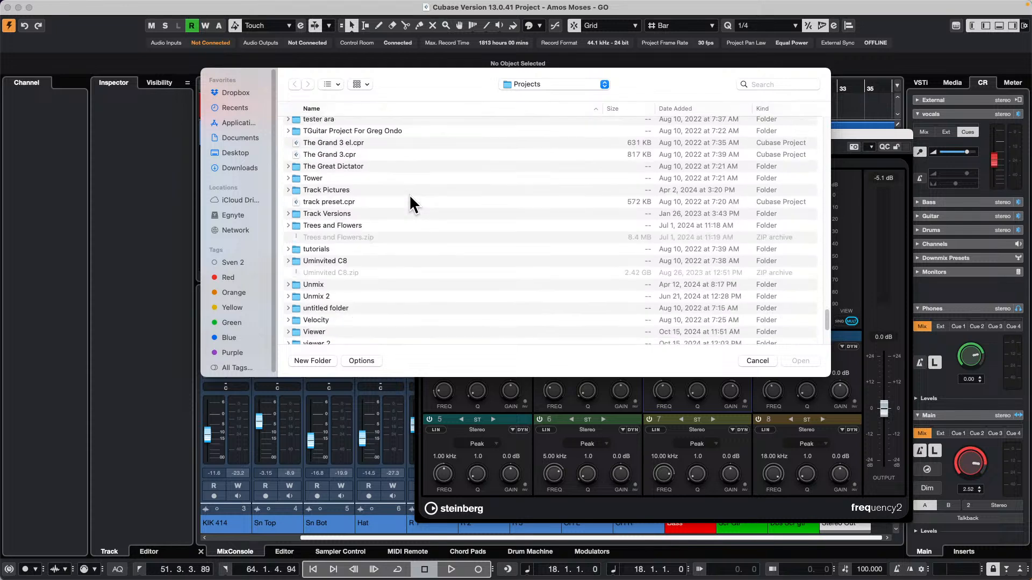
double_click(323, 260)
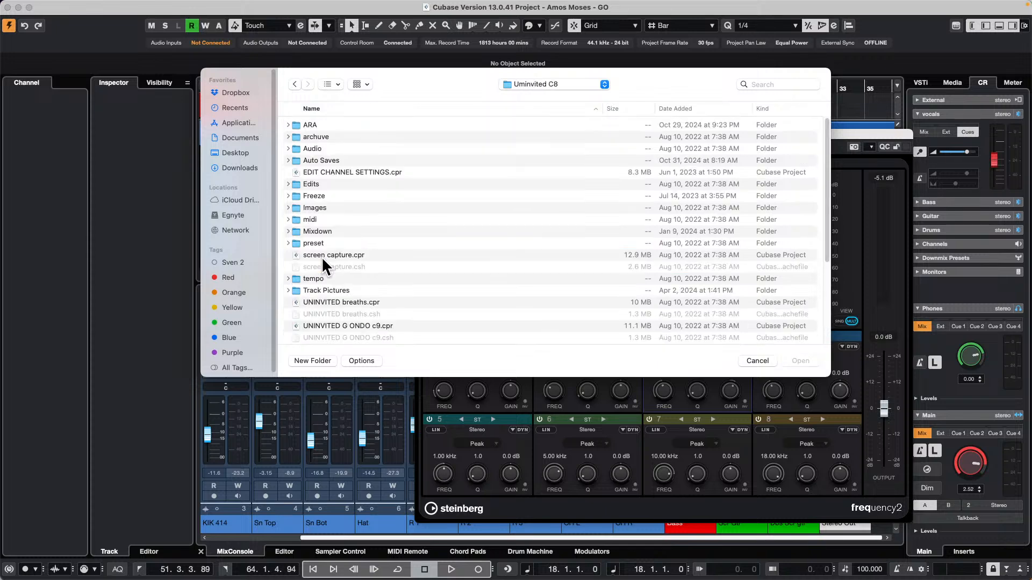
scroll(314, 214, down, 2)
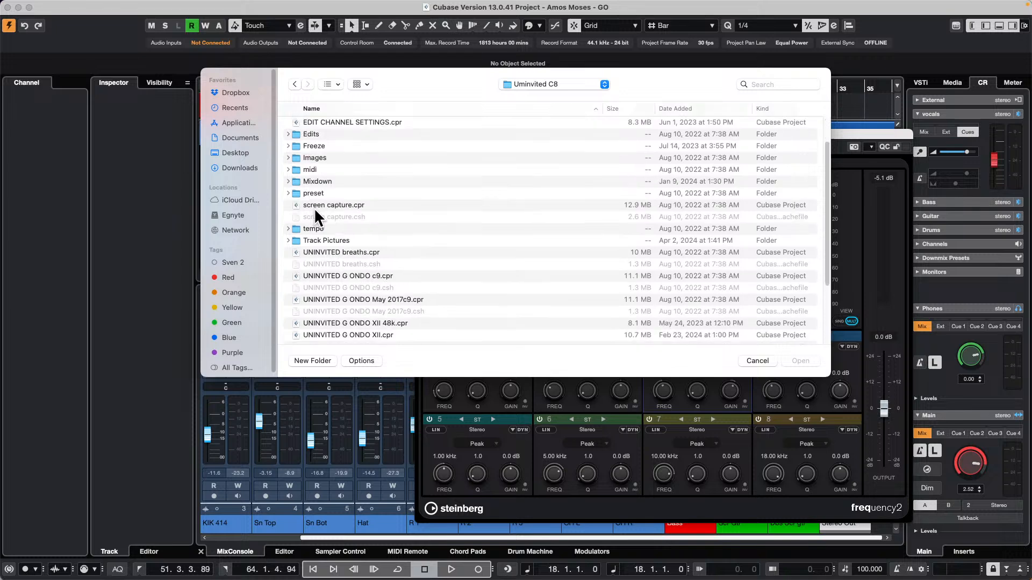
double_click(374, 334)
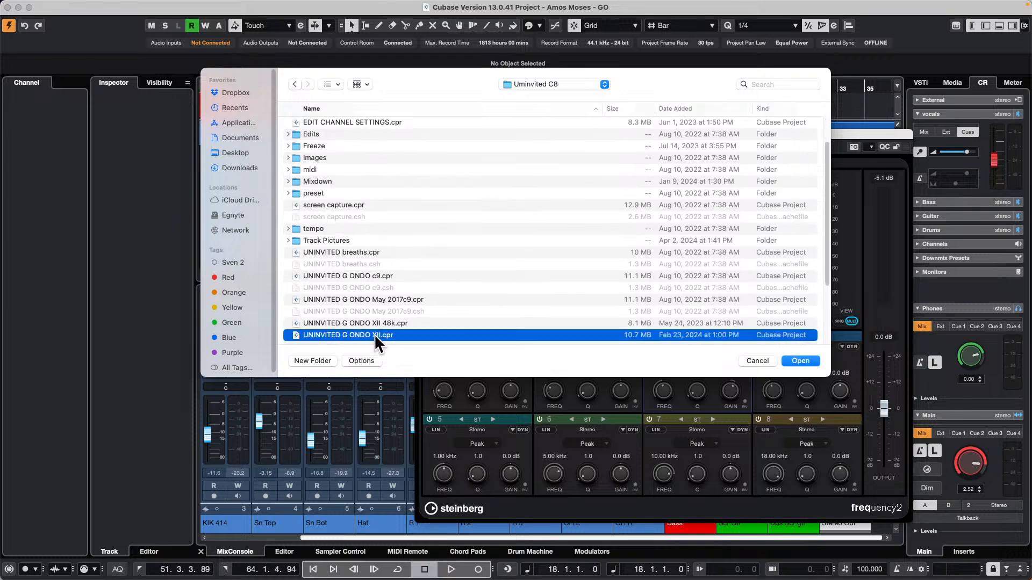
click(578, 196)
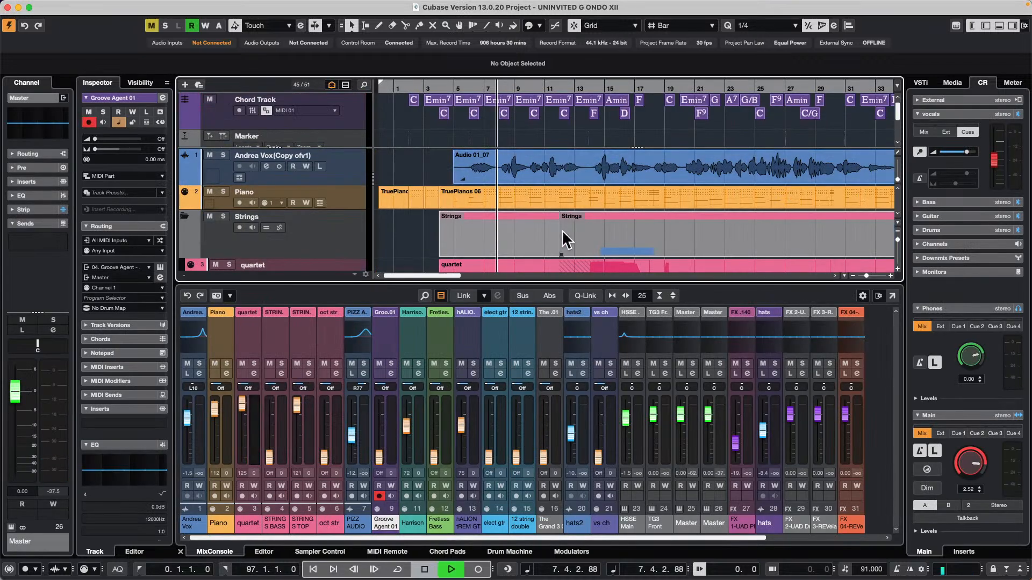
With the project playing, lower the Control Room main level to -5.27 and the lead vocal track's fader to -3.77 dB.
key(space)
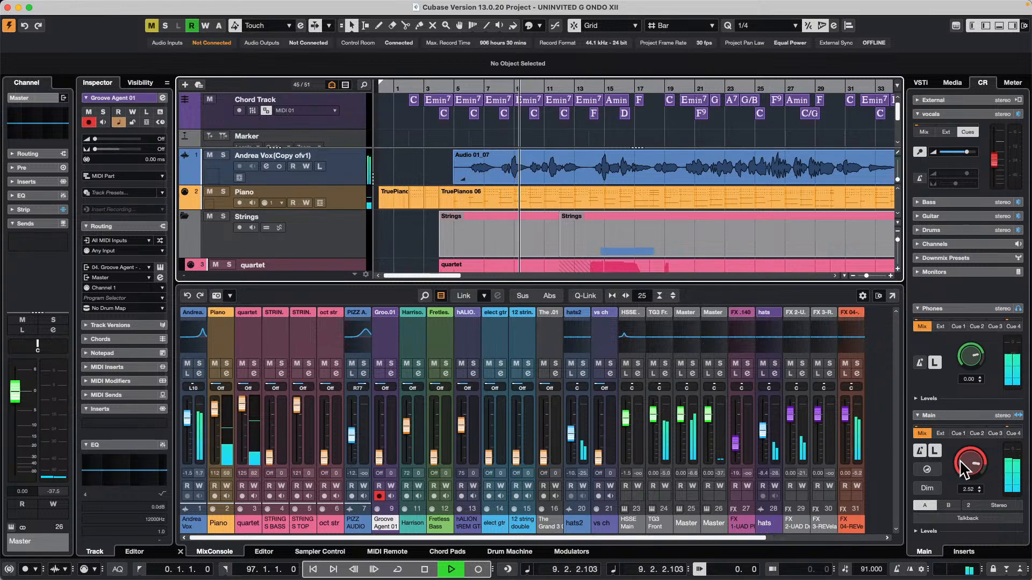
drag(962, 470, 964, 480)
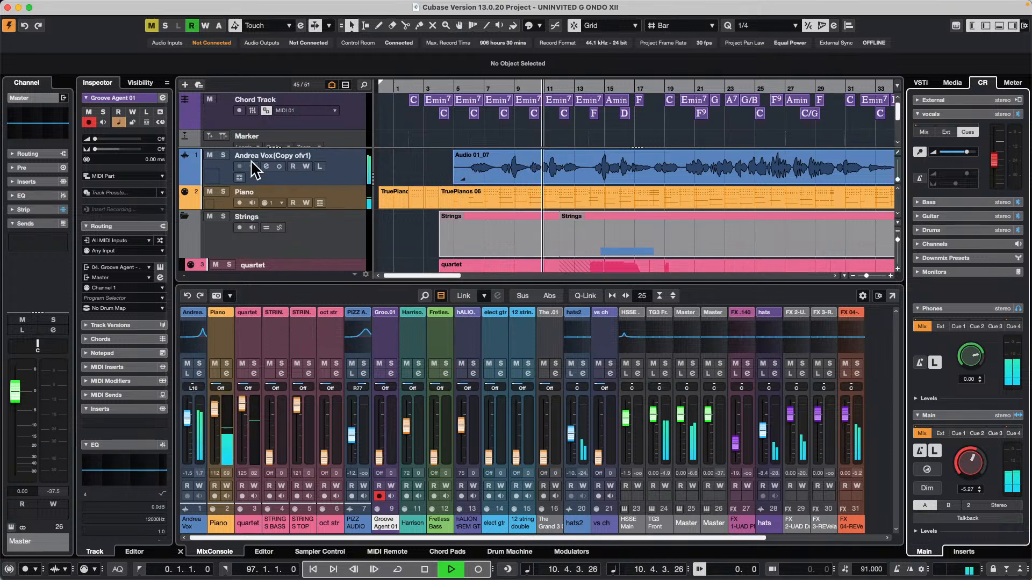
click(347, 172)
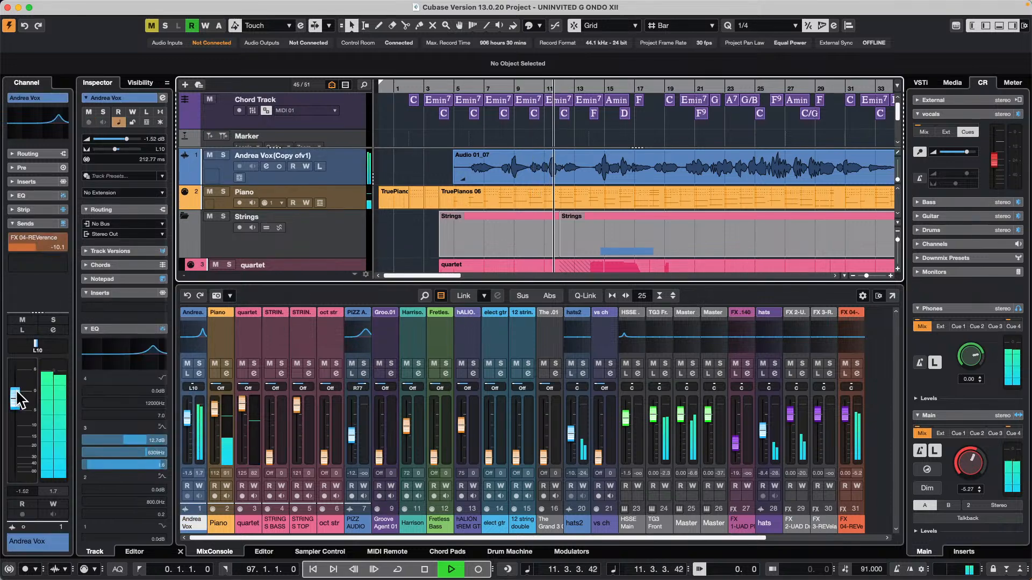
drag(18, 396, 18, 402)
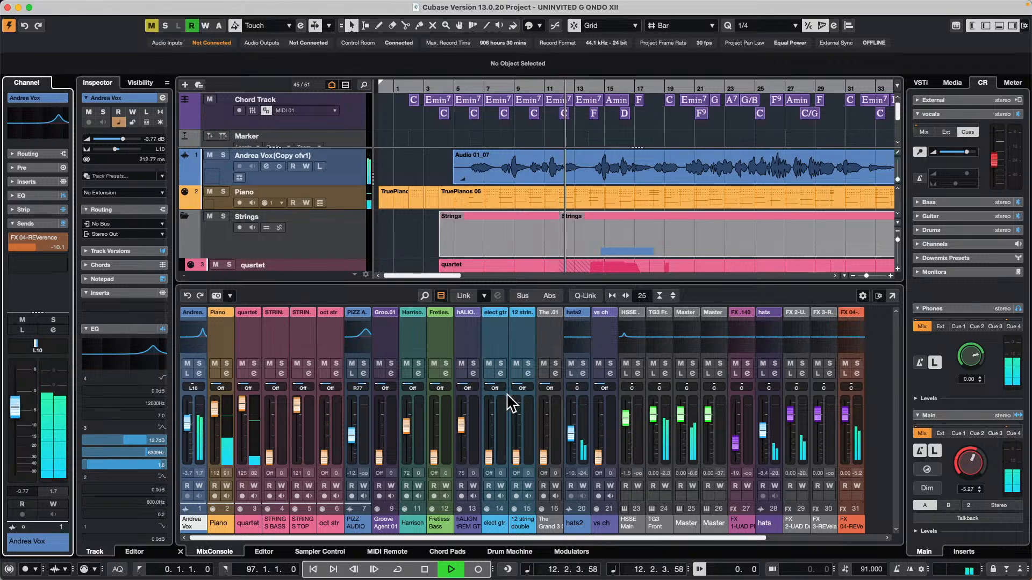
Load the Frequency EQ into the Stereo Out channel's second insert slot and boost band 4 by about 2.9 dB at 487 Hz.
drag(759, 538, 903, 532)
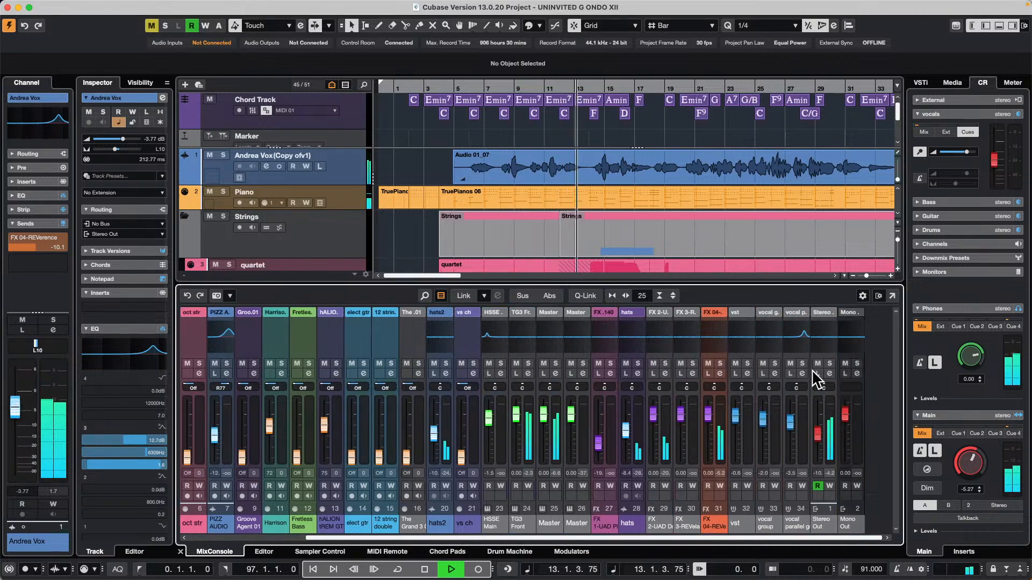
click(830, 373)
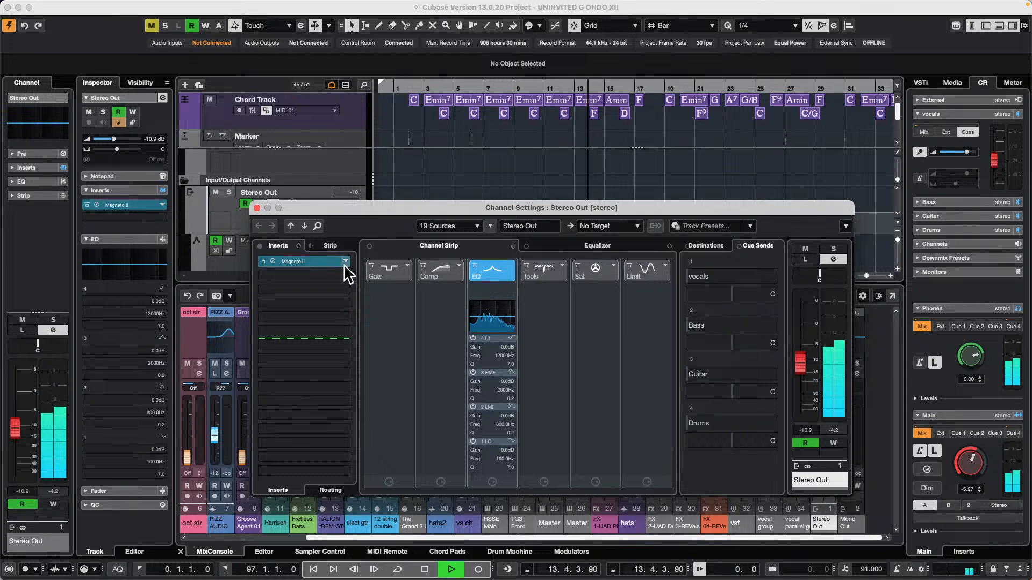
click(324, 288)
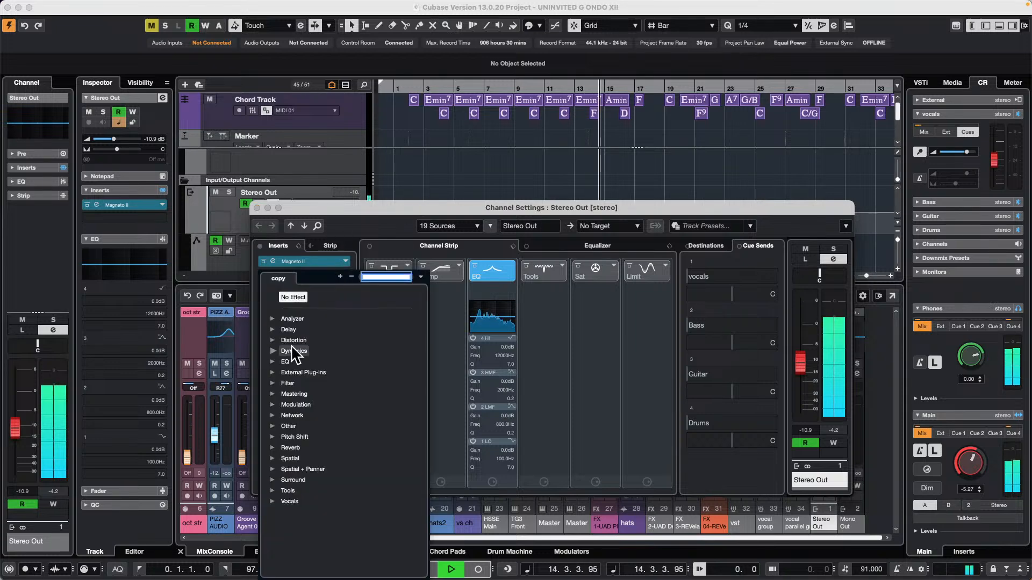
click(272, 362)
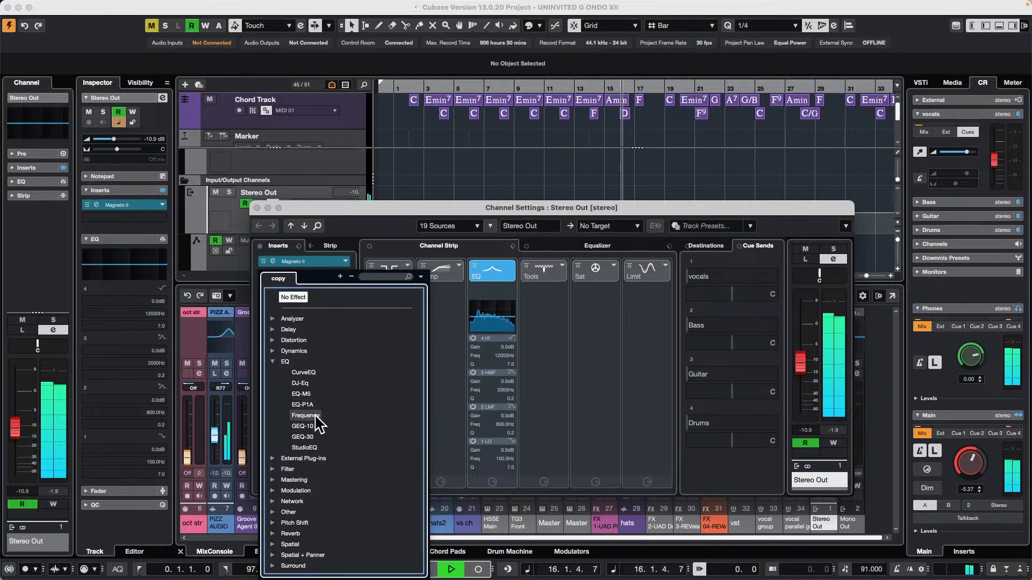
click(304, 416)
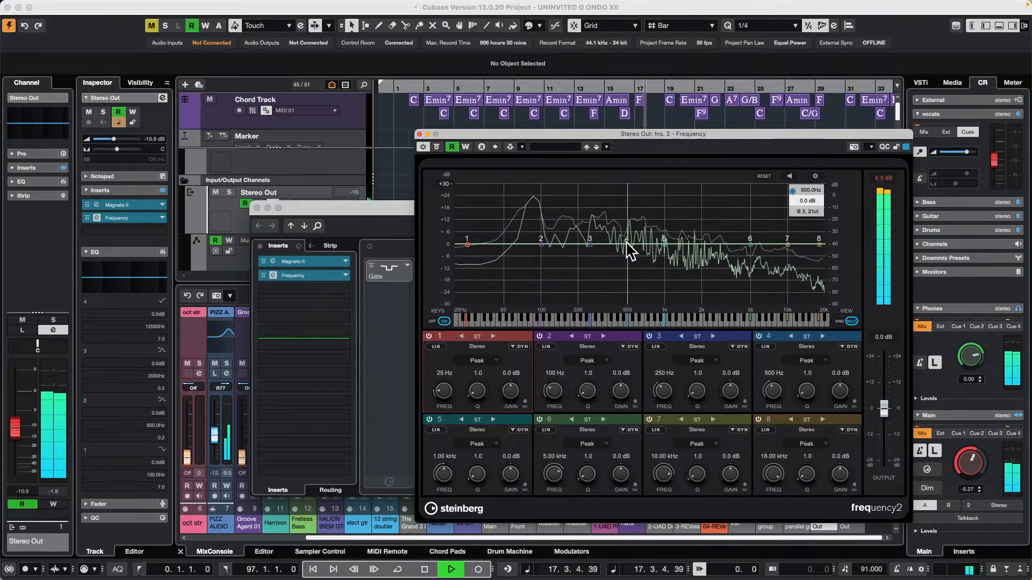
drag(626, 243, 626, 231)
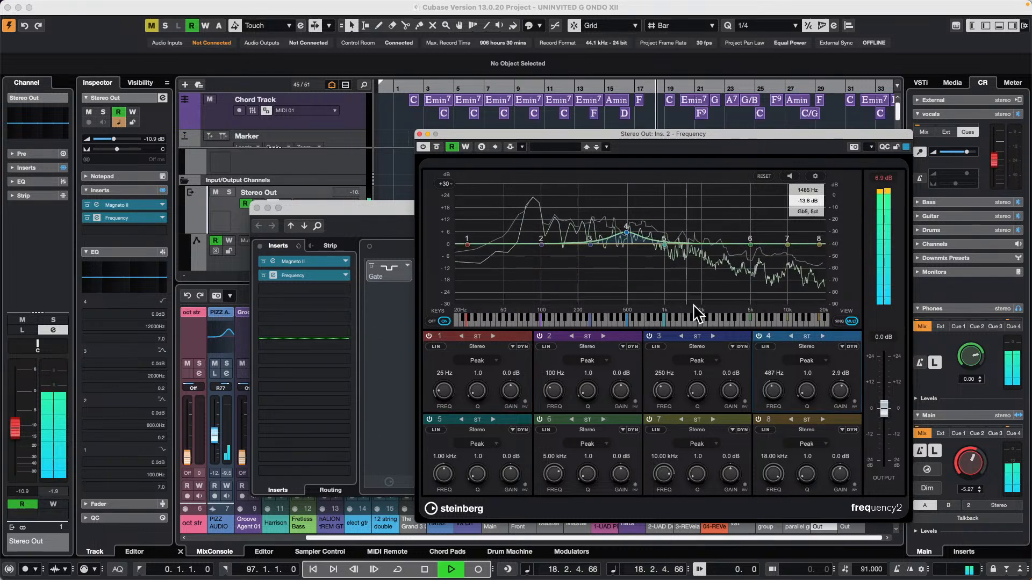
Switch EQ band 4 to mid/side with auto listen on, boosting mid about 6.5 dB at 544 Hz and side about 2.9 dB at 550 Hz.
click(821, 337)
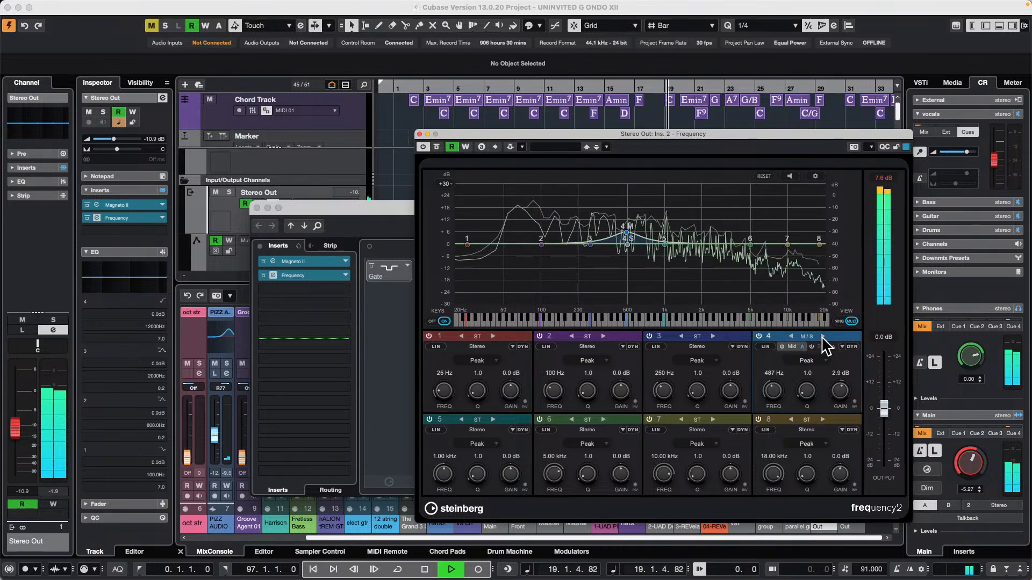
drag(630, 232, 628, 223)
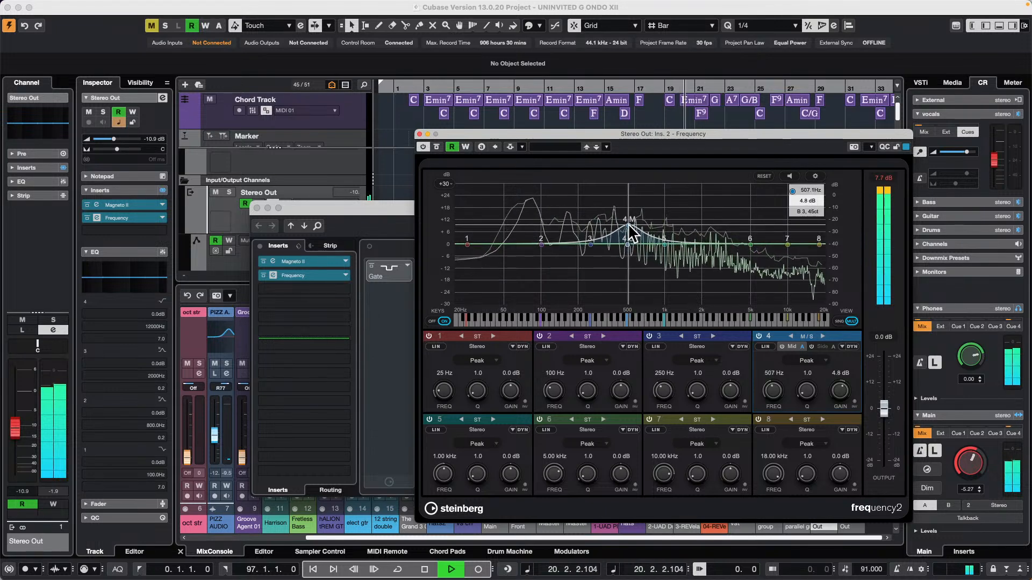
click(789, 176)
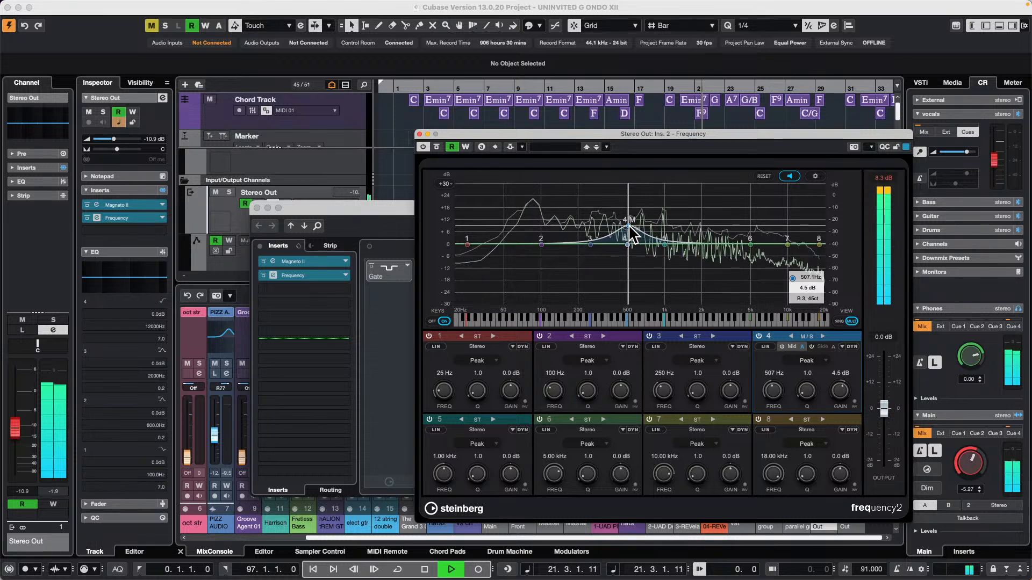
mouse_move(629, 226)
mouse_down()
mouse_move(630, 237)
mouse_move(631, 215)
mouse_move(633, 235)
mouse_up()
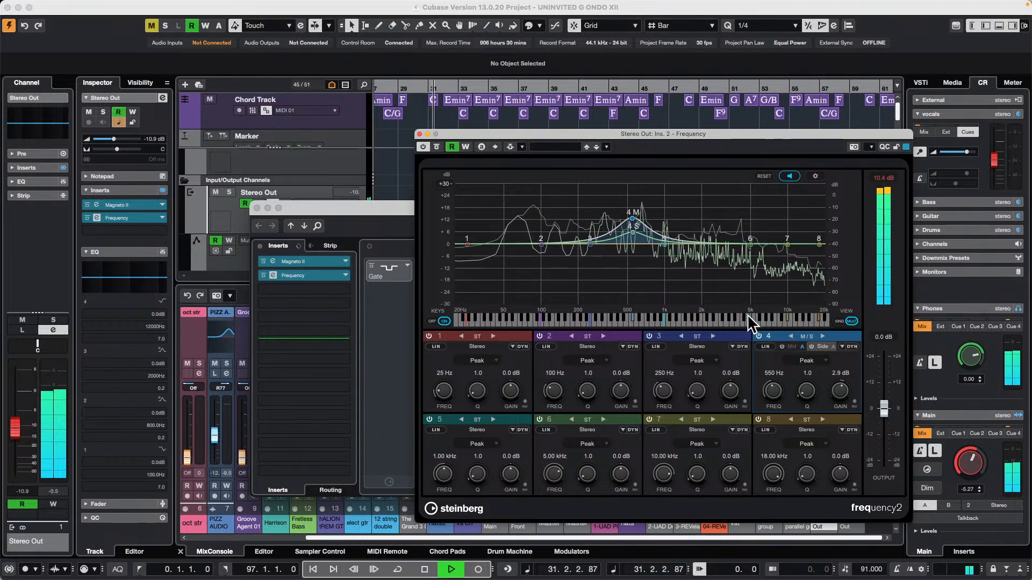
Compare band 4's Mid and Side settings, audition the mid node, and set the side node to about 2.4 dB at 566 Hz.
click(792, 346)
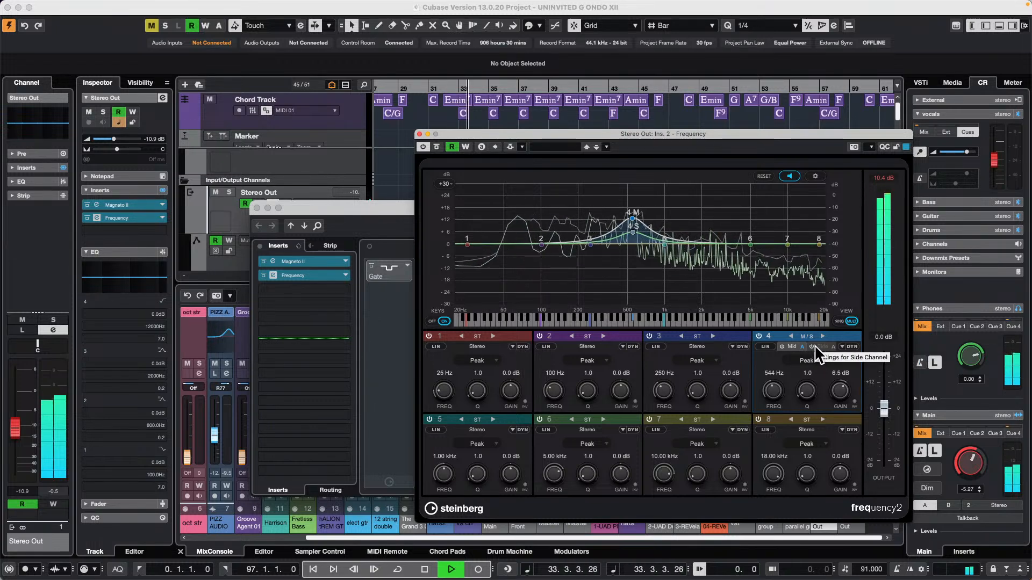
click(814, 346)
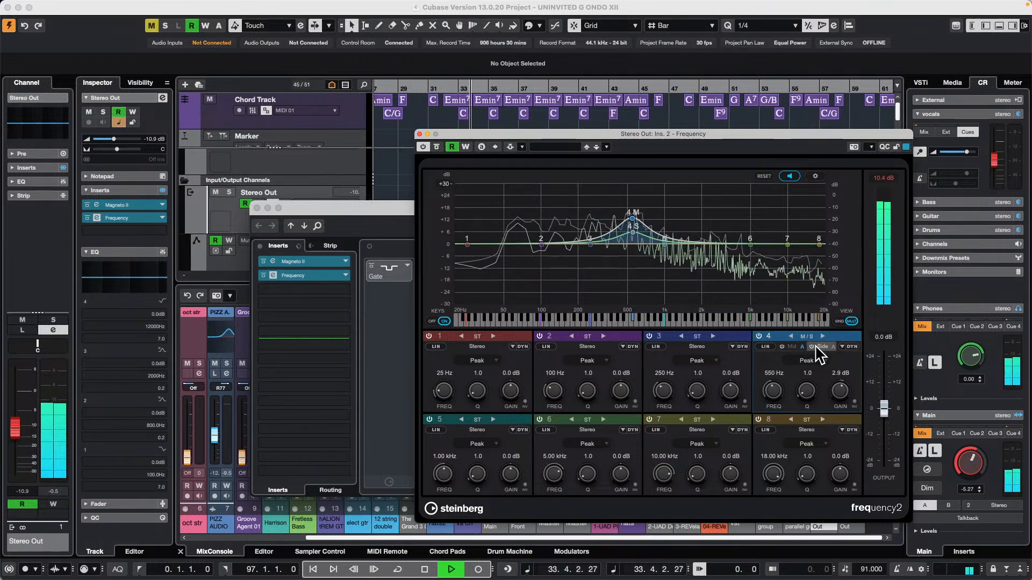
click(632, 218)
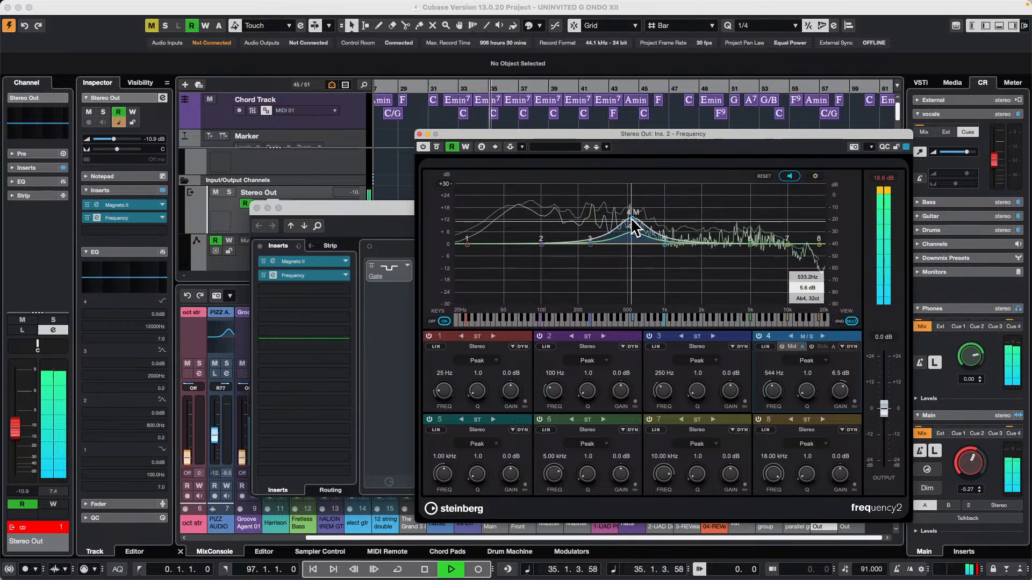
drag(633, 218, 633, 231)
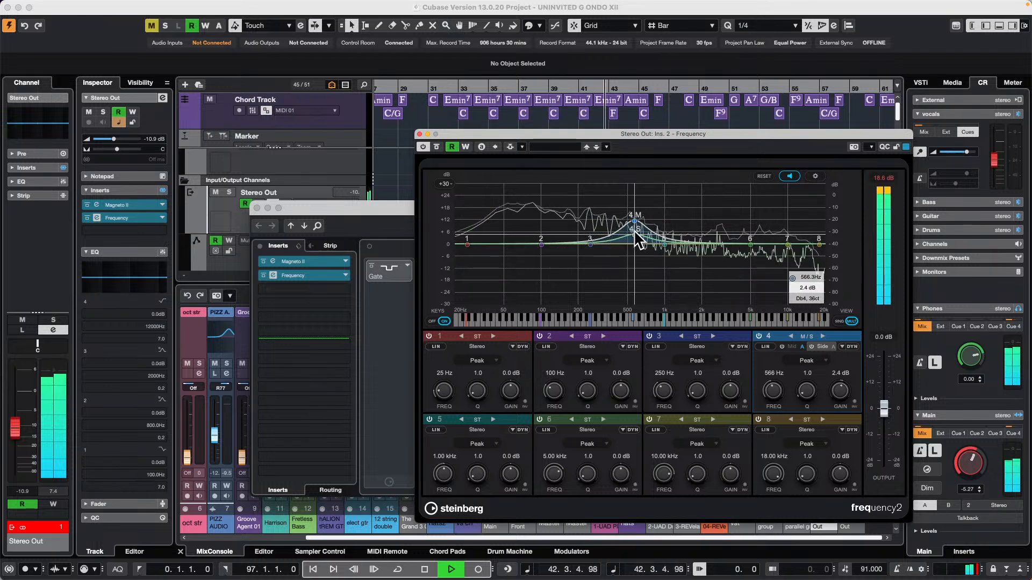
Stop playback and close the Frequency EQ and the Stereo Out channel settings windows.
key(space)
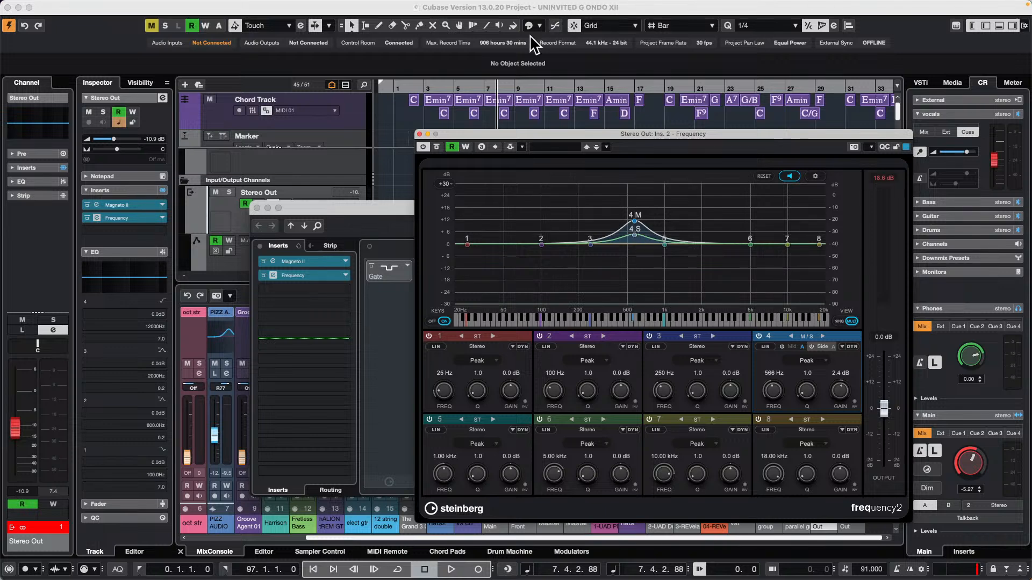
click(419, 134)
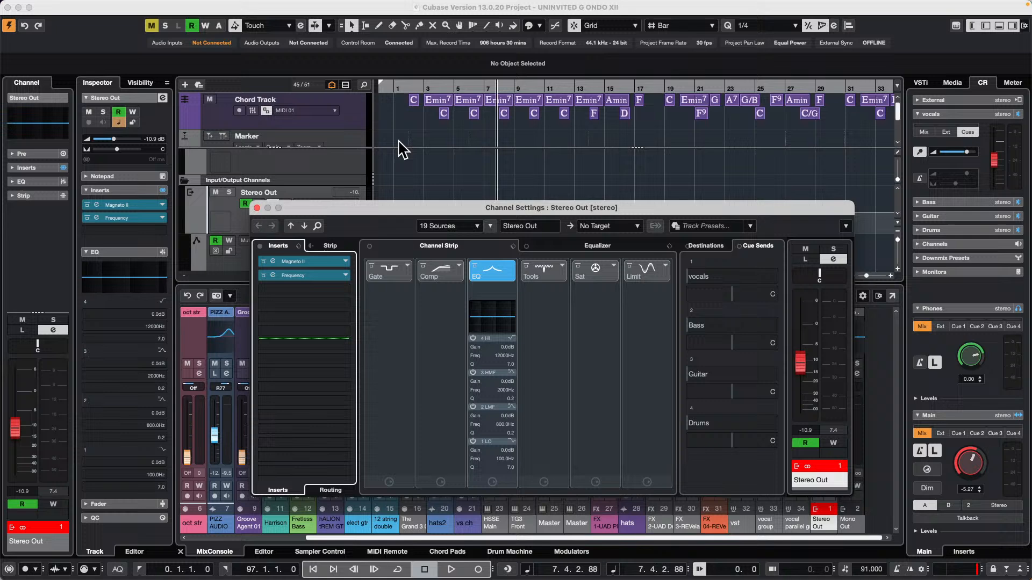
click(257, 208)
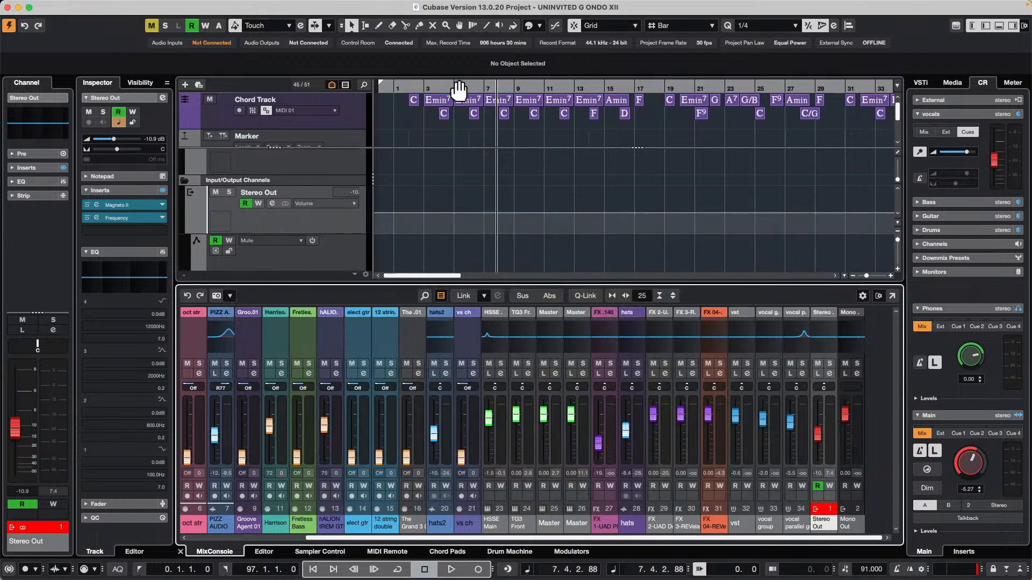
Draw a raised volume automation point on the Stereo Out track near bar 97.
drag(445, 88, 442, 36)
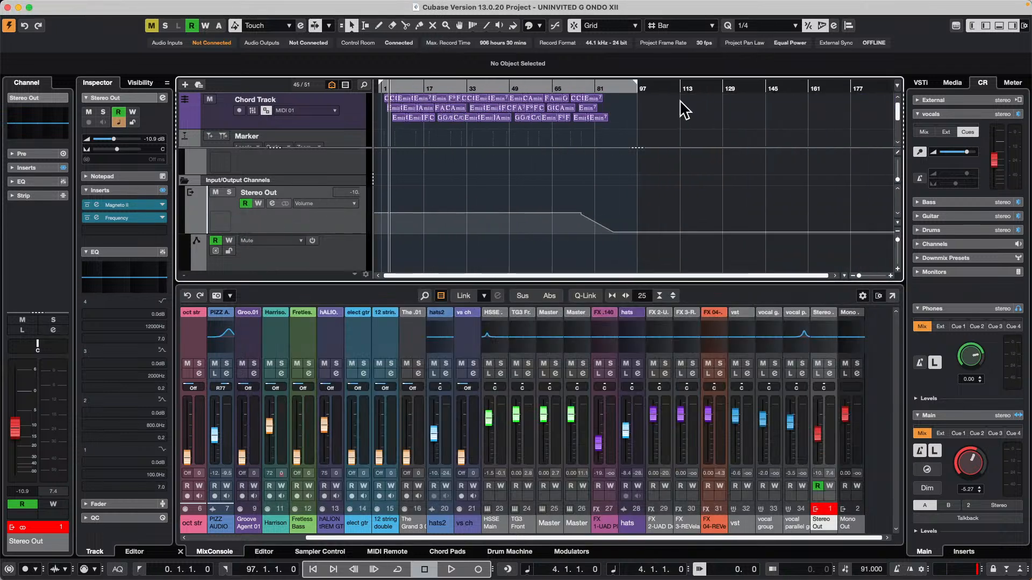
right_click(649, 222)
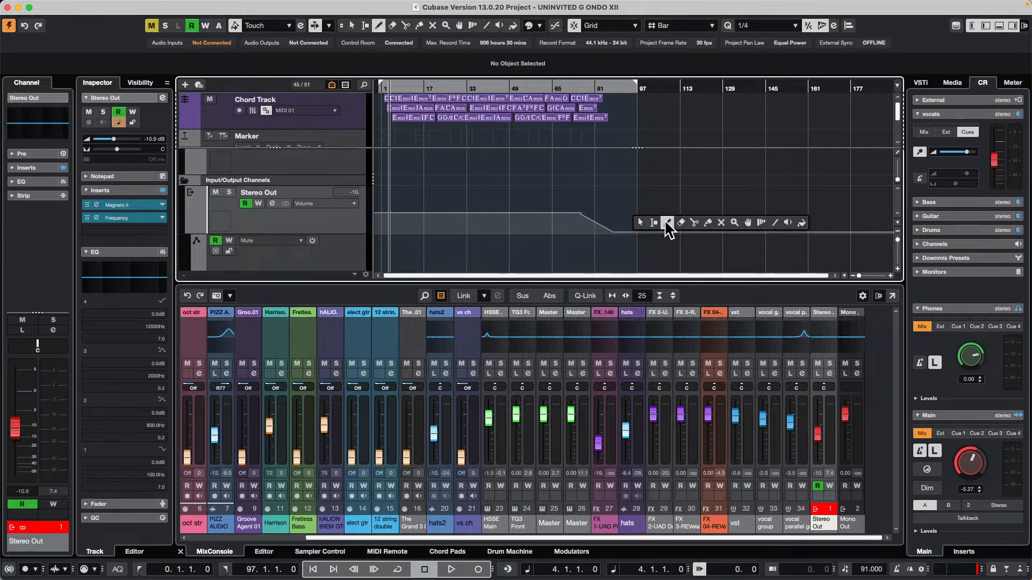
click(666, 223)
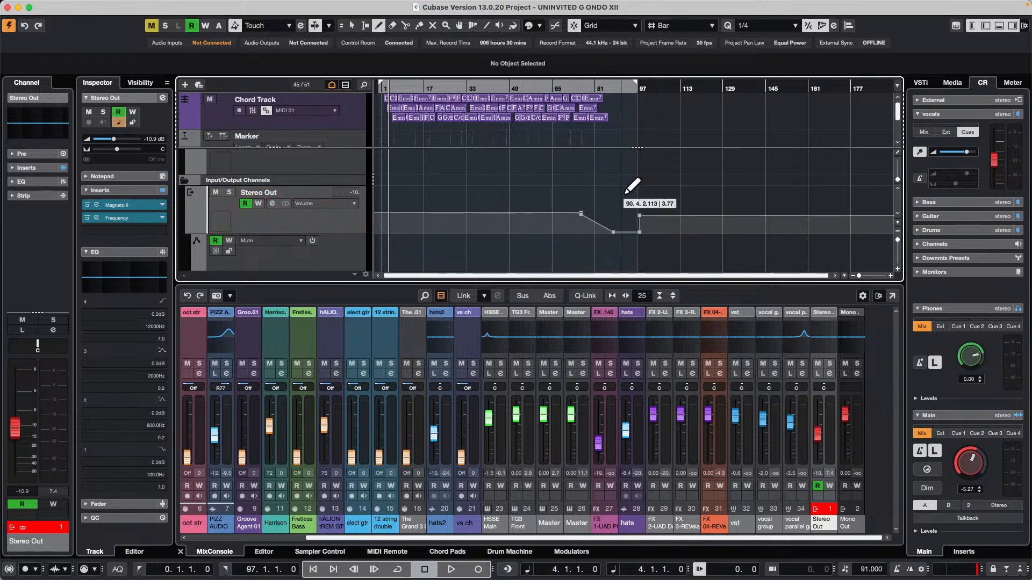
Find the Piano track near the start of the track list and solo it.
scroll(506, 185, down, 3)
scroll(507, 185, up, 5)
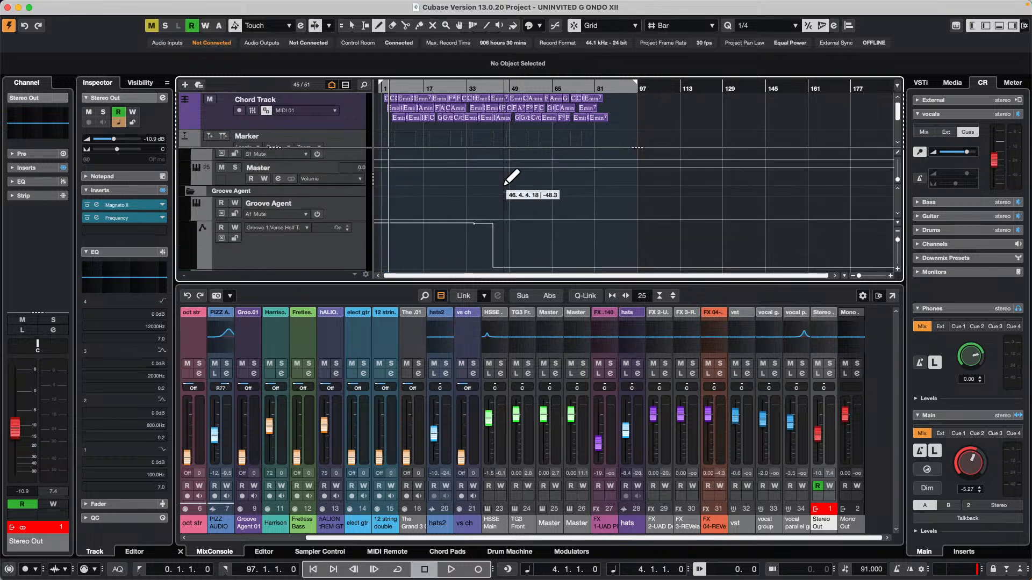
scroll(364, 195, up, 2)
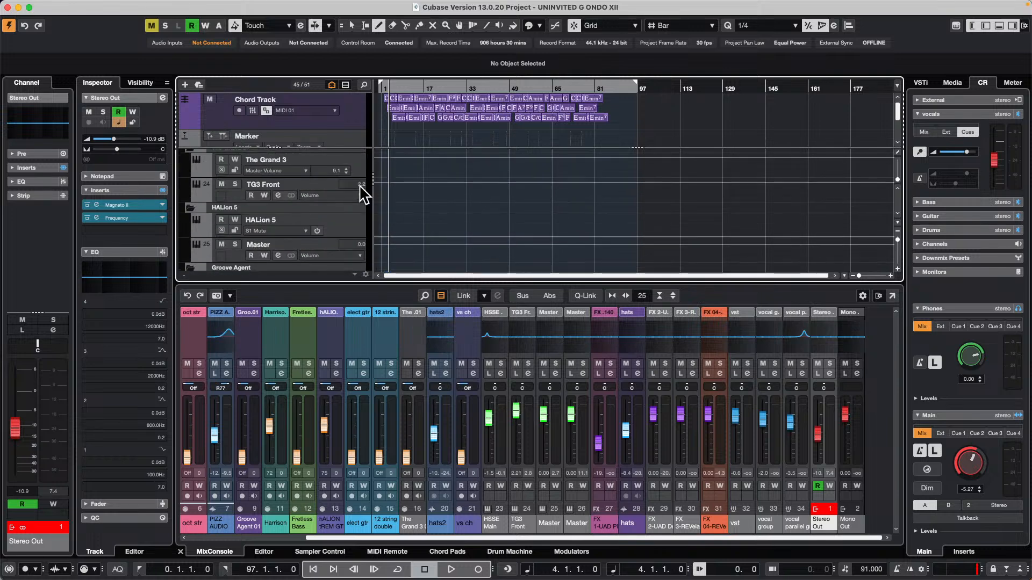
click(361, 167)
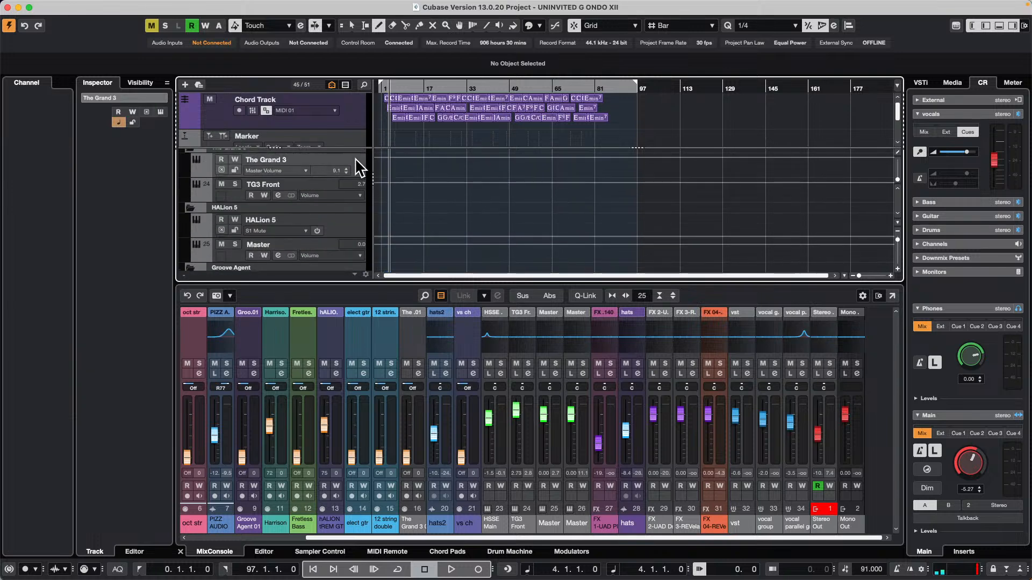
scroll(308, 195, up, 8)
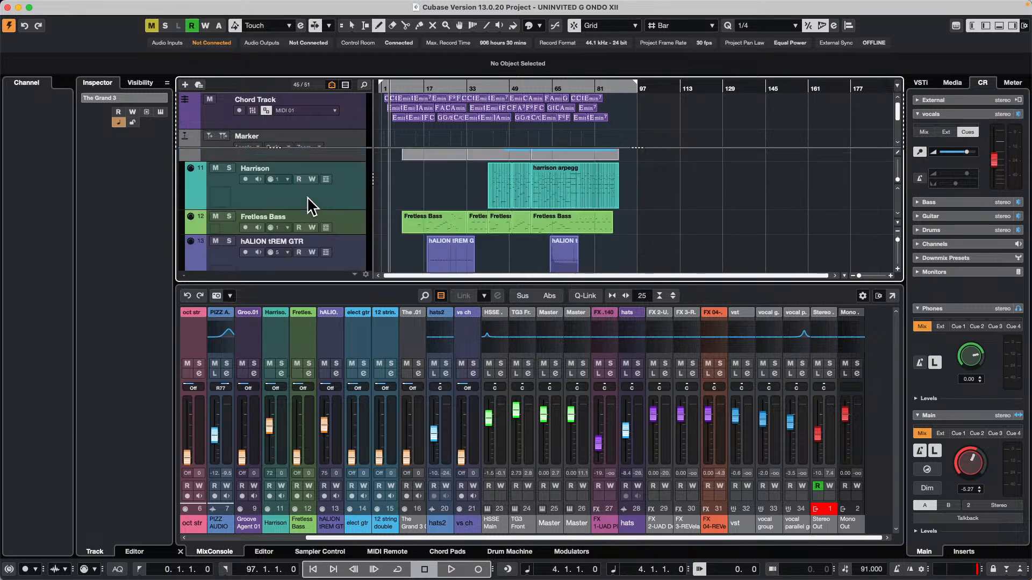
scroll(308, 195, up, 4)
scroll(307, 196, up, 4)
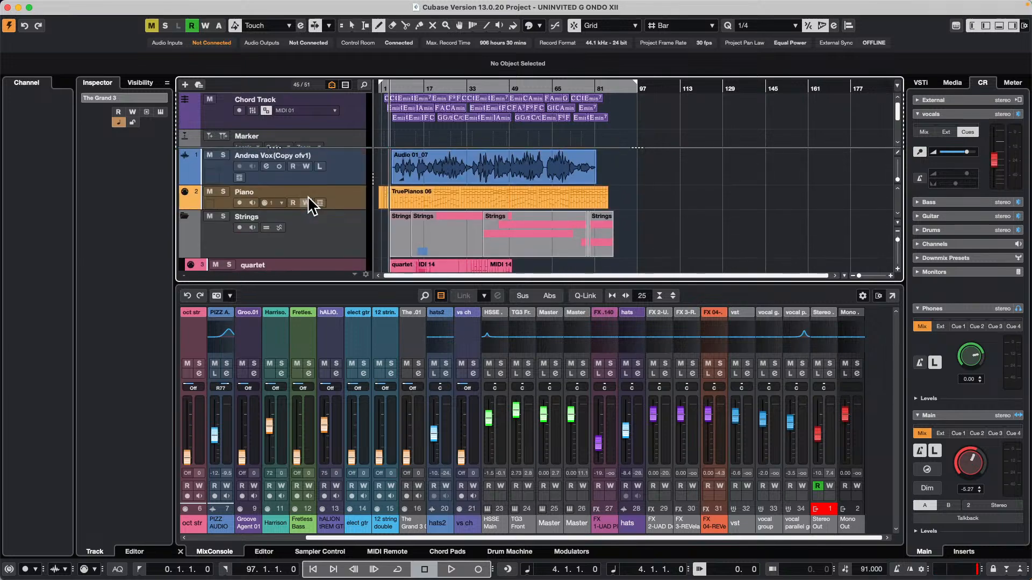
click(222, 192)
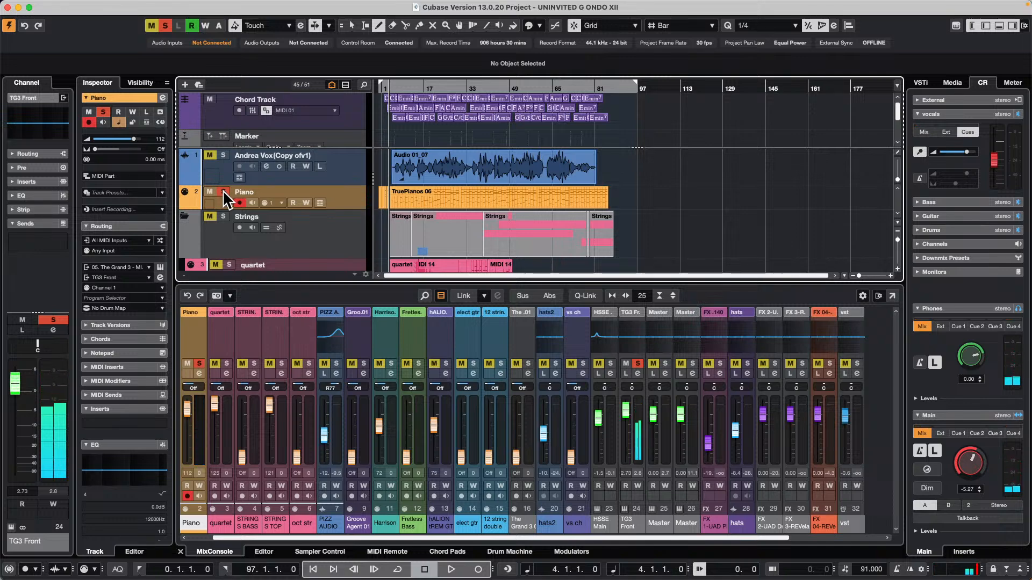
Record a new MIDI part on the Piano track in the empty area from bar 113 to bar 124.
key(KP_Multiply)
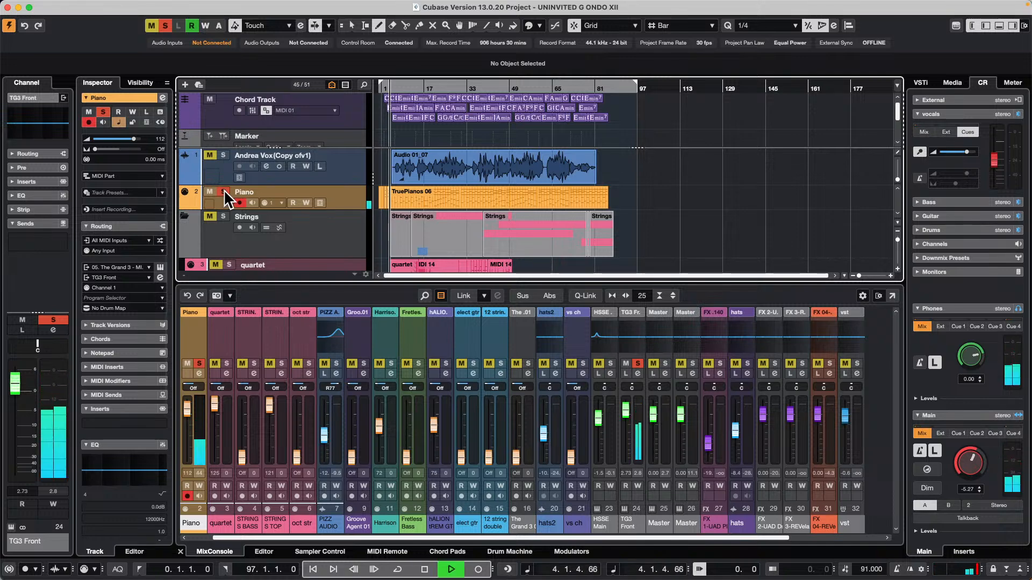
key(space)
click(673, 89)
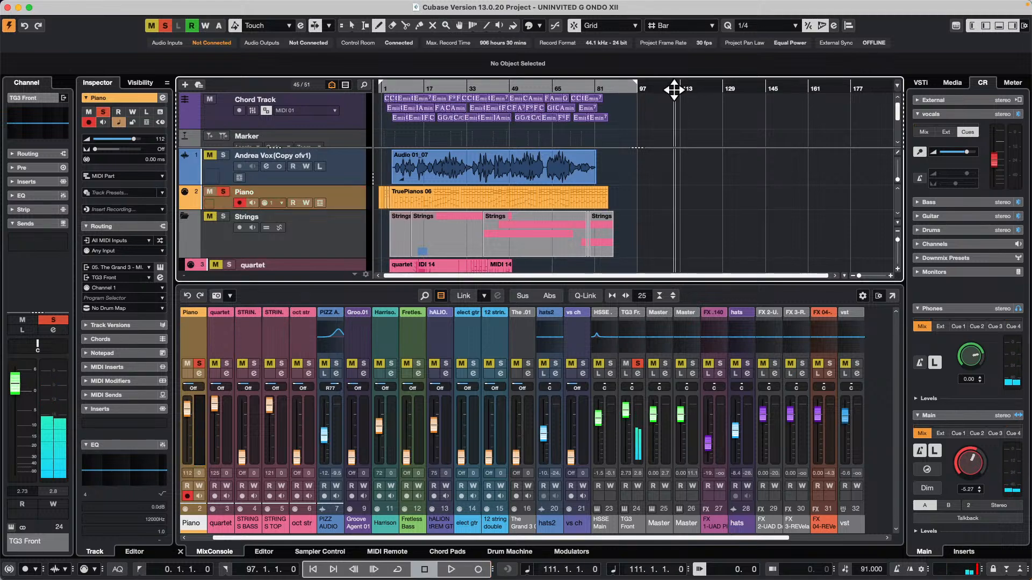
key(space)
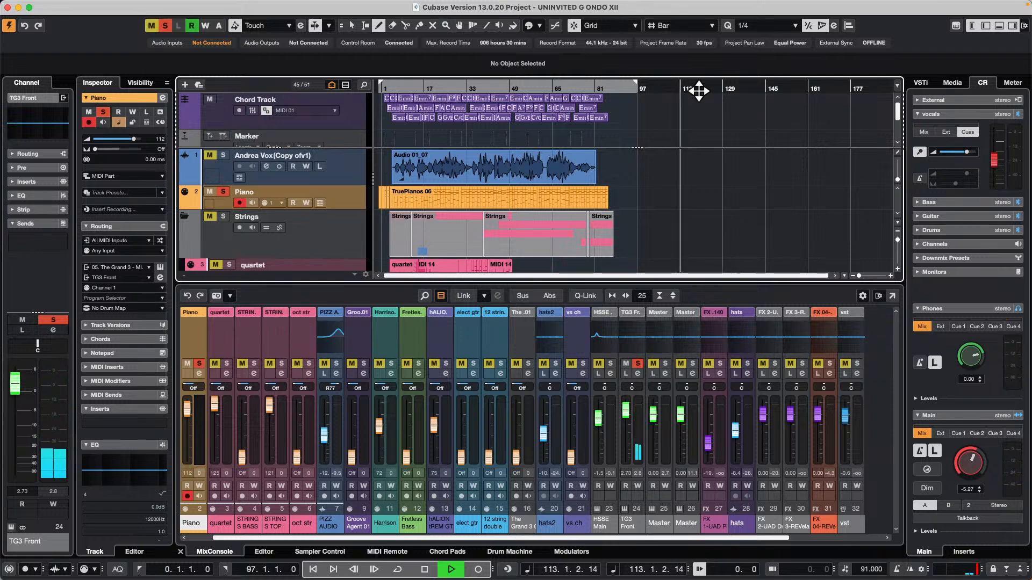
key(KP_Multiply)
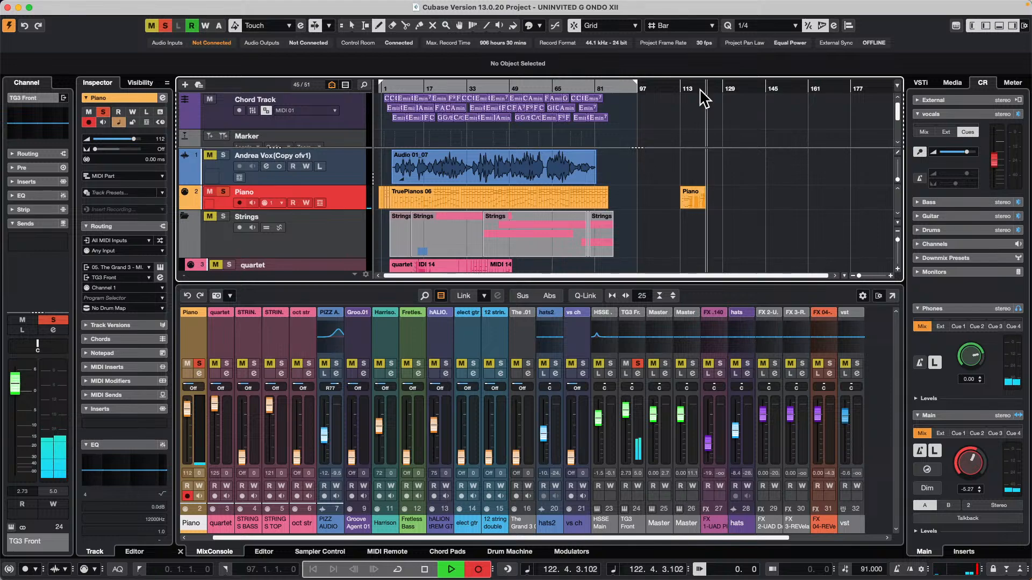
key(space)
Select the newly recorded Piano part with the Object Selection tool and open it in the Key Editor.
key(1)
click(717, 201)
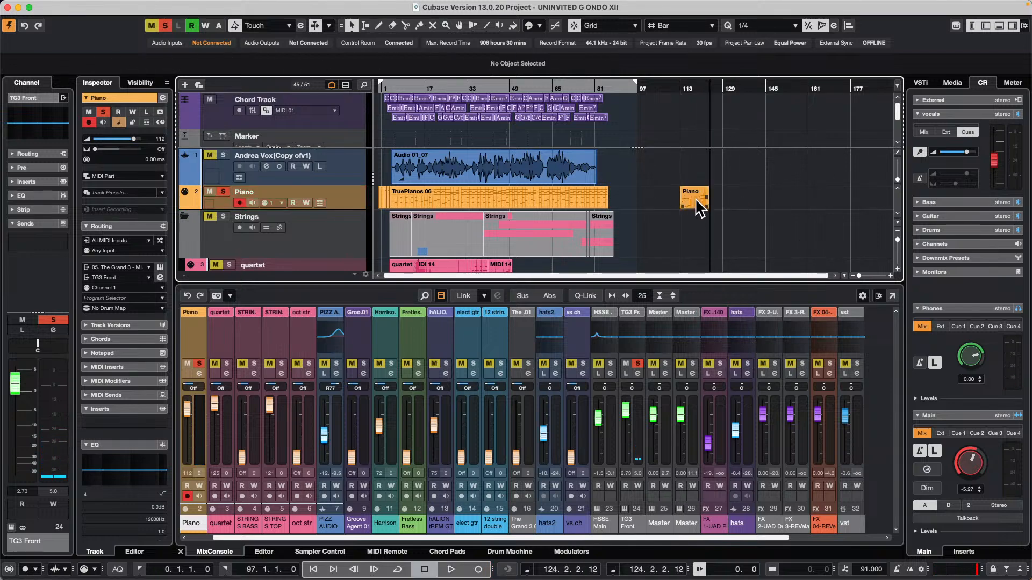
click(694, 198)
right_click(697, 200)
click(697, 203)
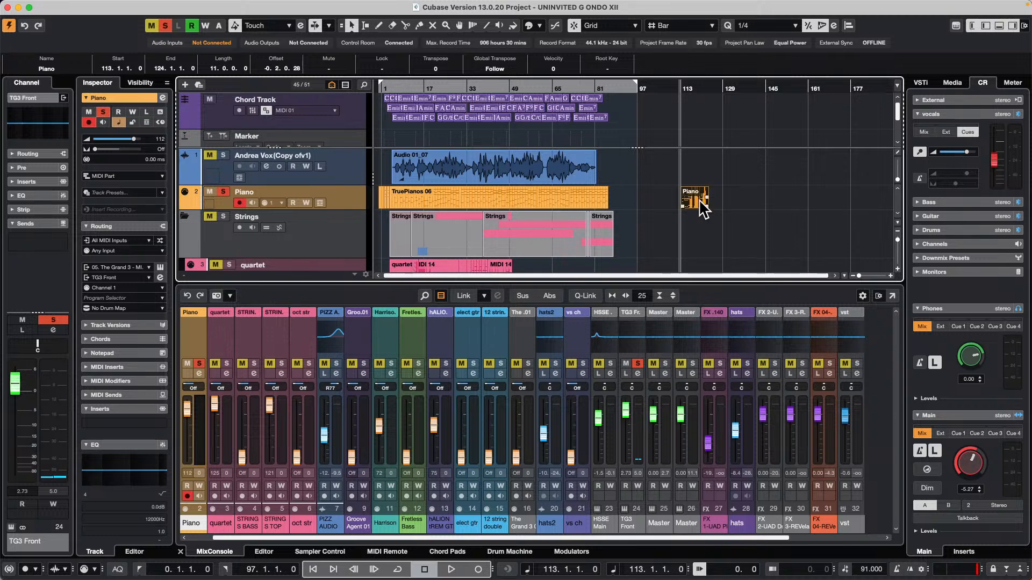
double_click(697, 203)
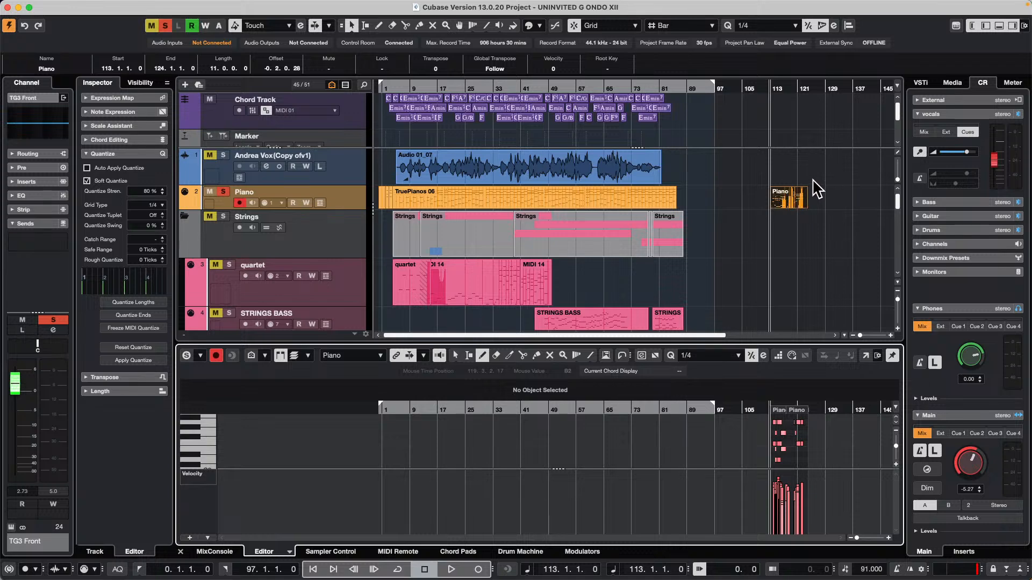
click(791, 195)
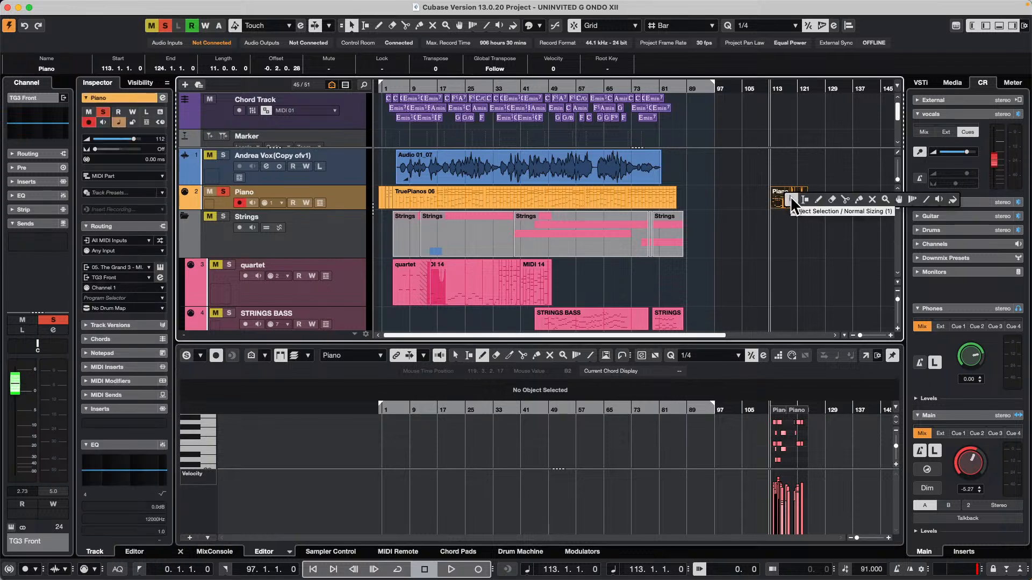
View the recorded part's Pitchbend data and its CC 1 (Modulation) data in the Key Editor's controller lane.
click(202, 475)
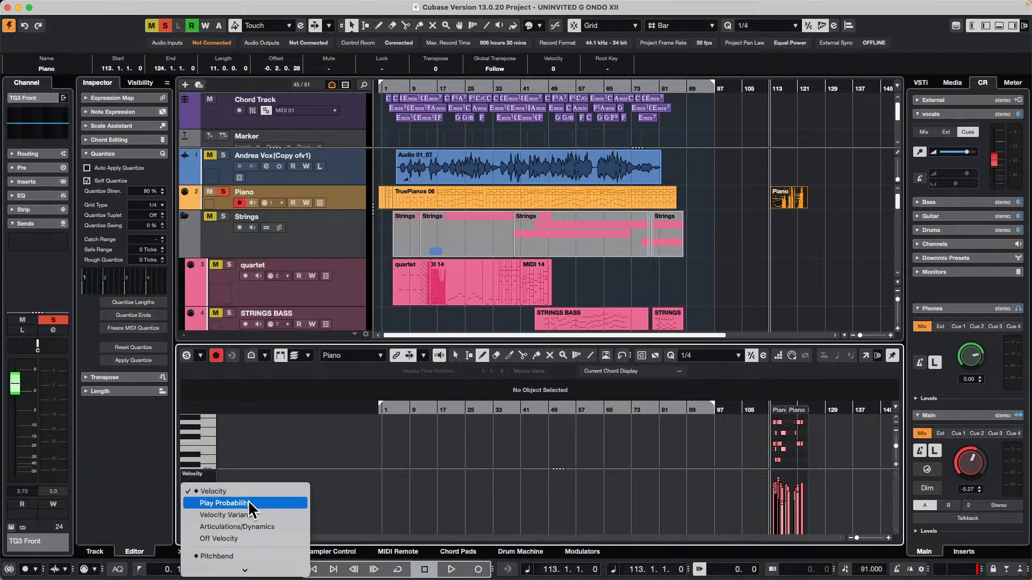
click(242, 557)
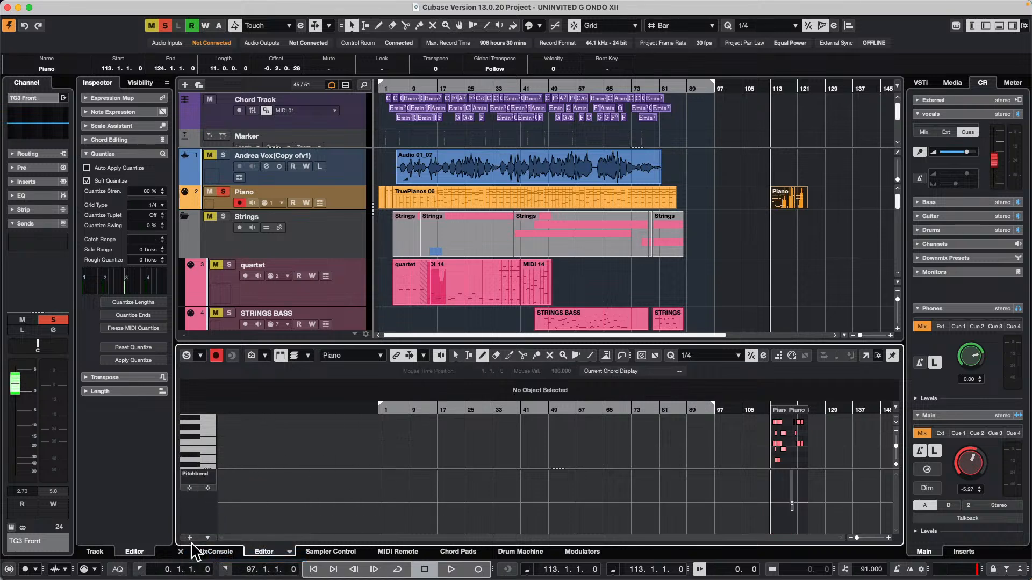
scroll(226, 515, down, 3)
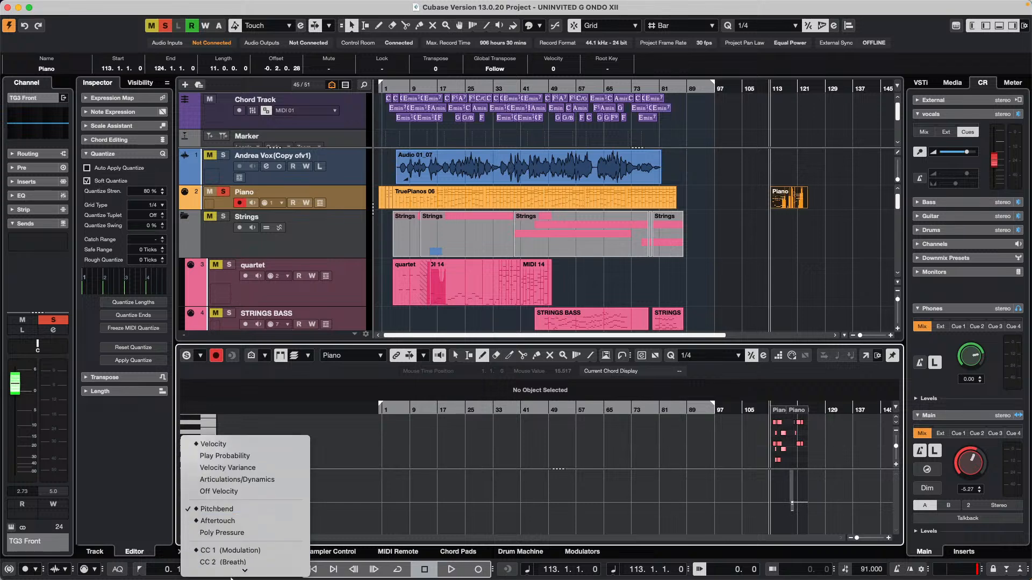
click(252, 497)
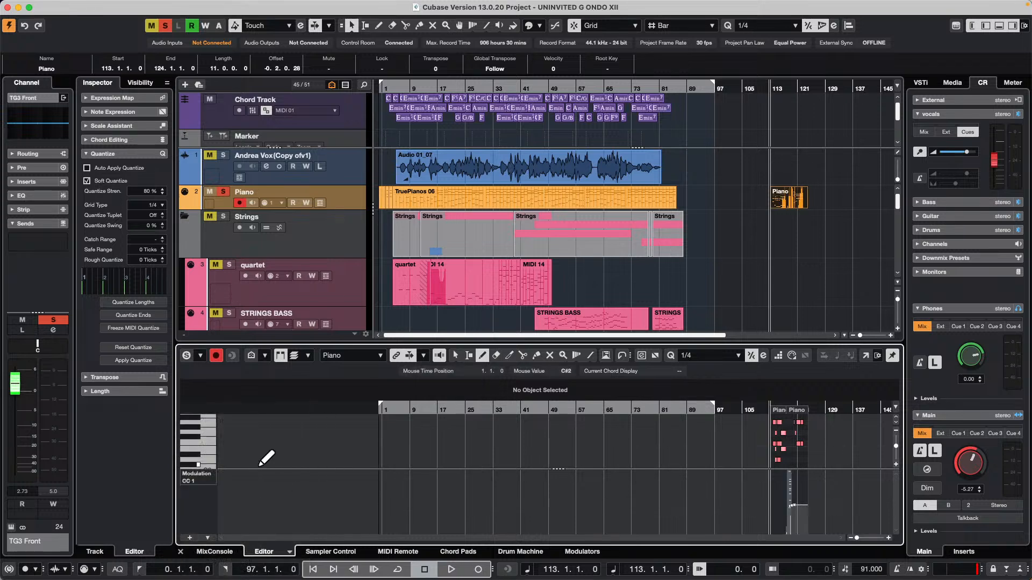
Change the Key Editor's controller lane to CC 64 (Sustain).
click(204, 480)
scroll(207, 575, down, 2)
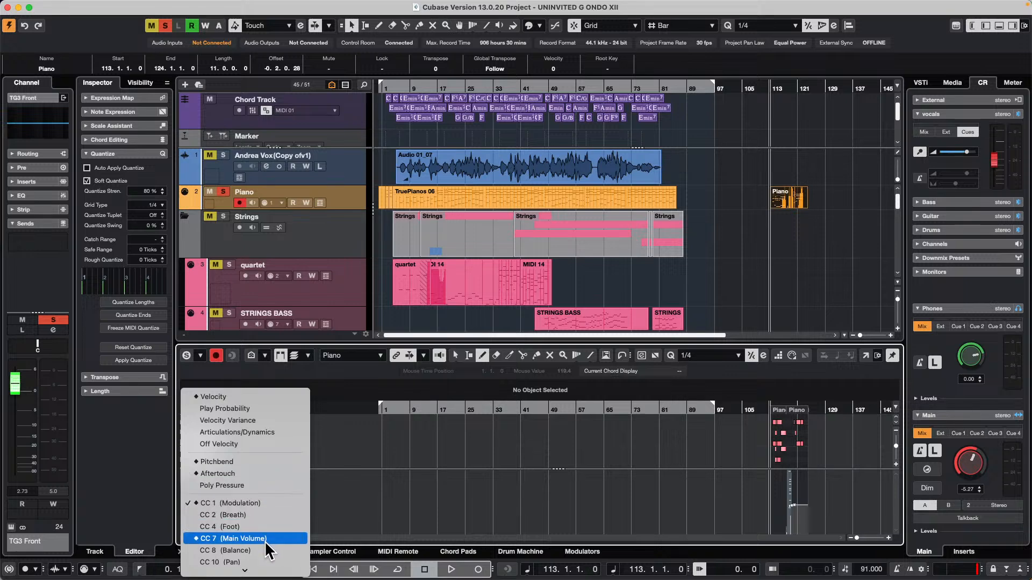
scroll(263, 561, down, 6)
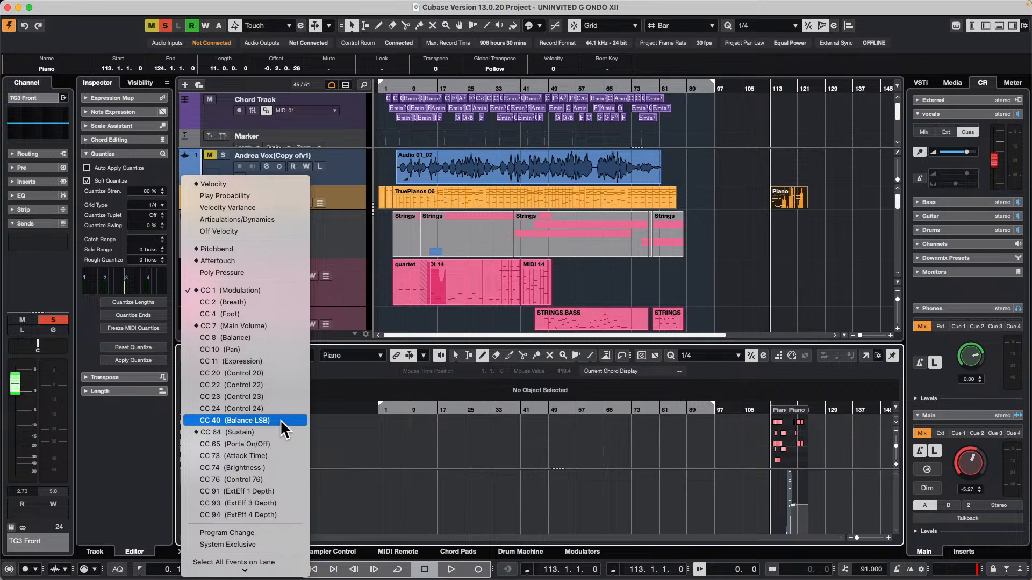
click(281, 432)
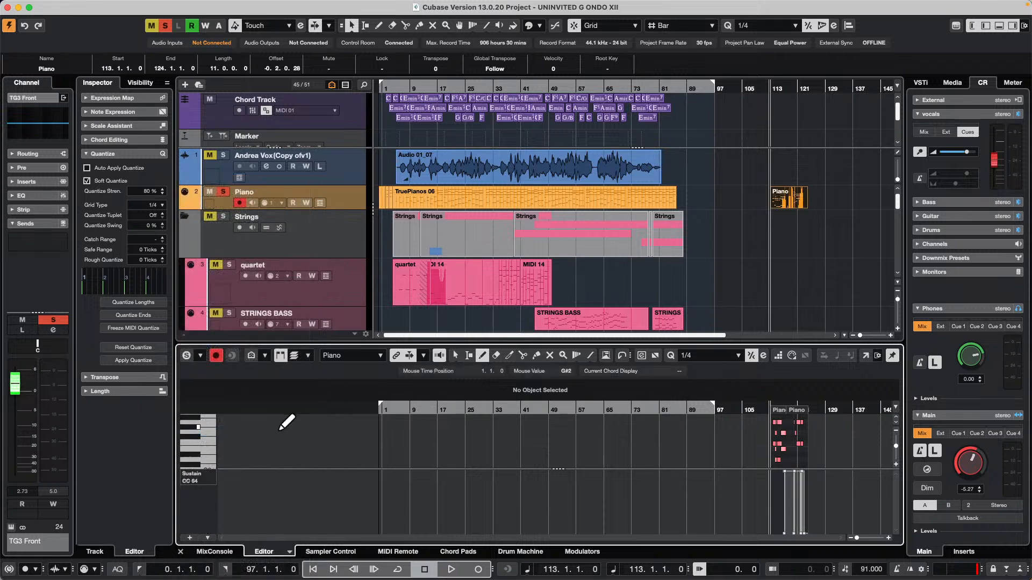
Try erasing the recorded Piano part at bar 113 with the Erase tool and undo the deletion.
right_click(799, 198)
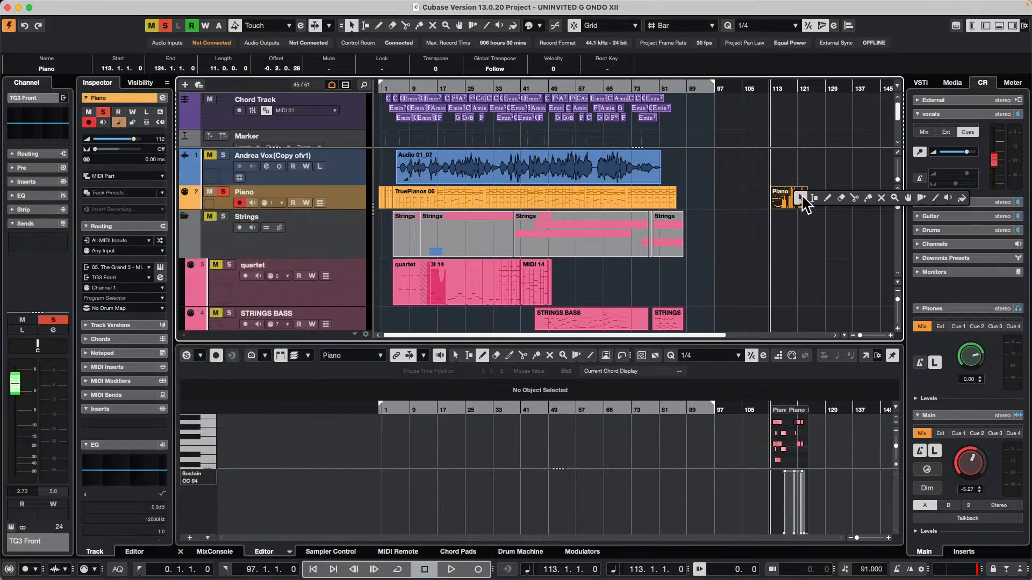
click(837, 197)
click(799, 195)
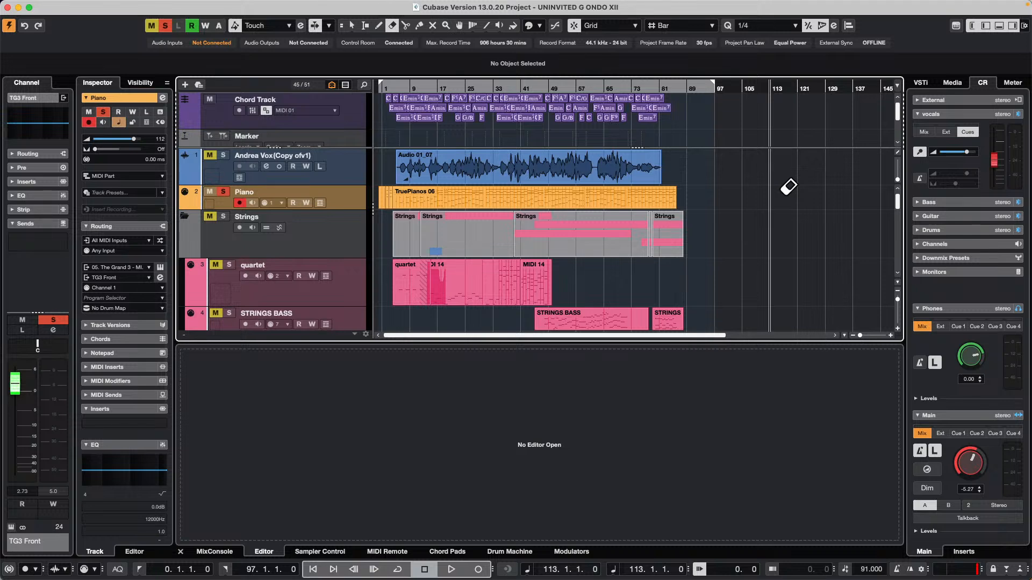
key(super+z)
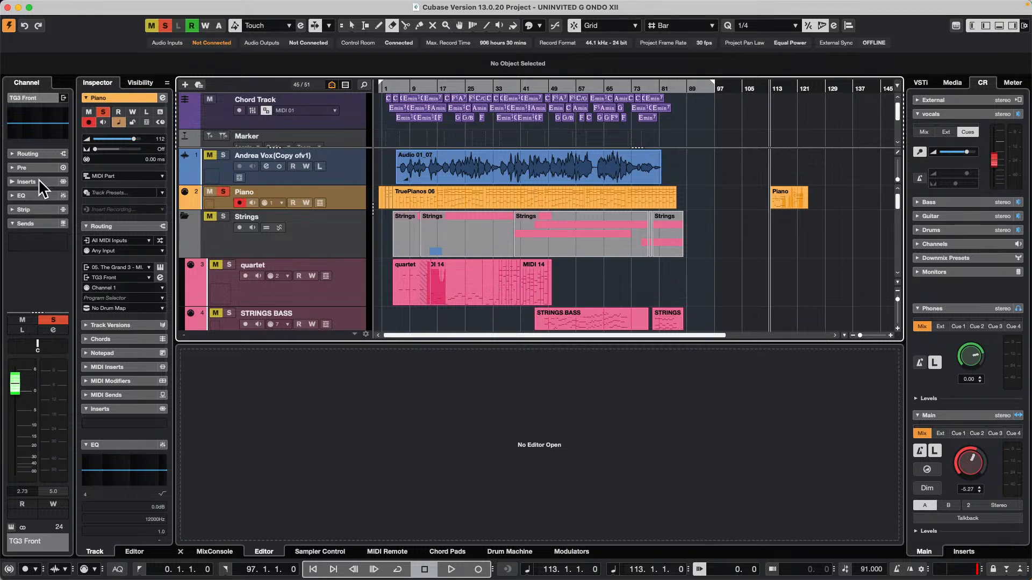
Play from bar 115 and load the WahWah filter into the first insert slot of the TG3 Front channel.
click(772, 87)
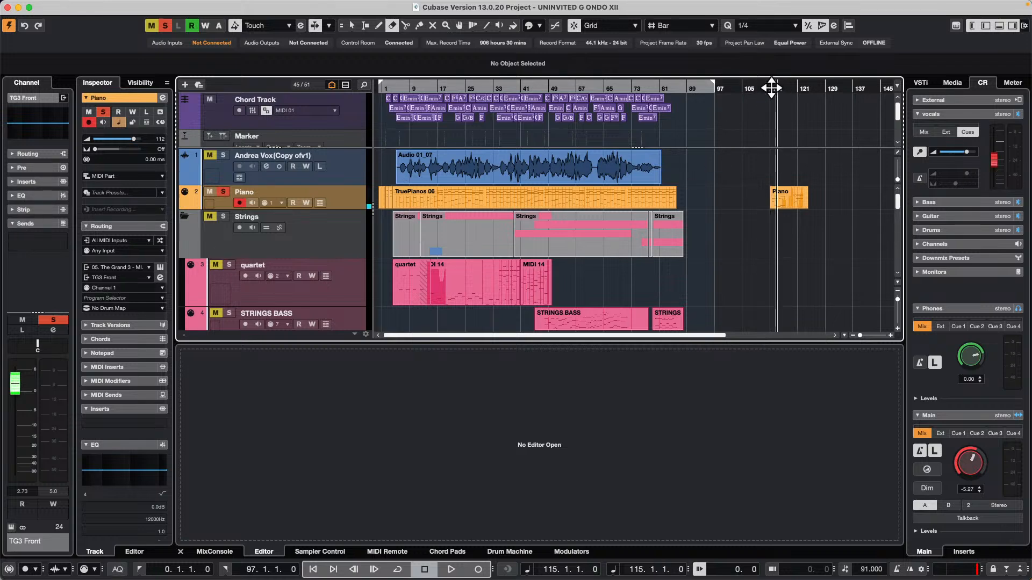
key(space)
click(43, 181)
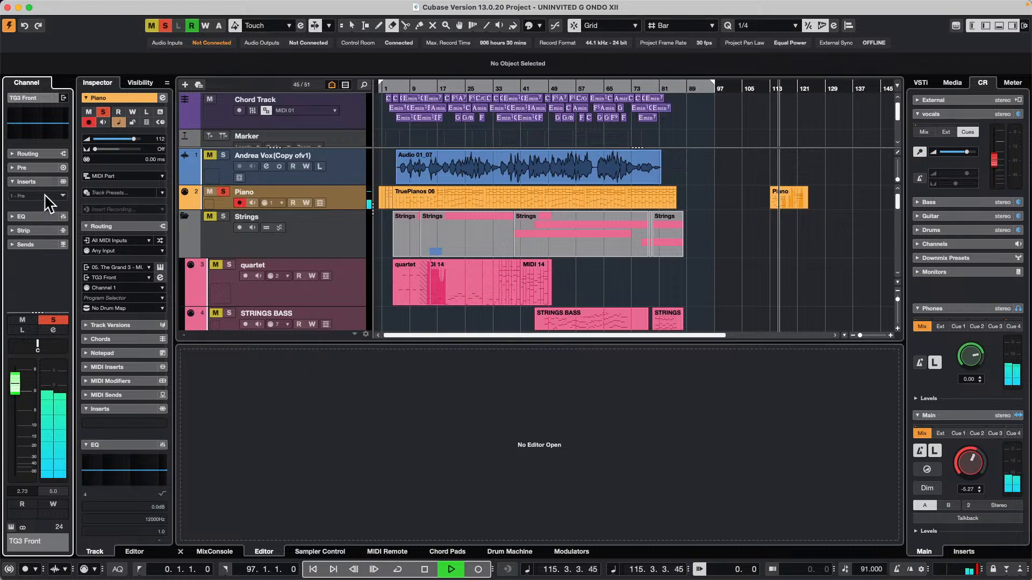
click(45, 195)
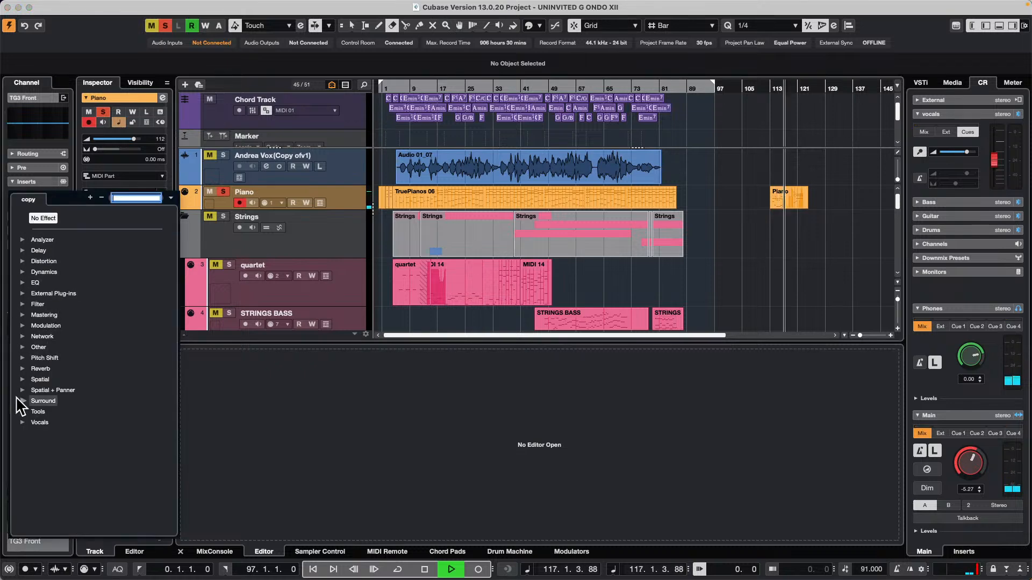
click(22, 325)
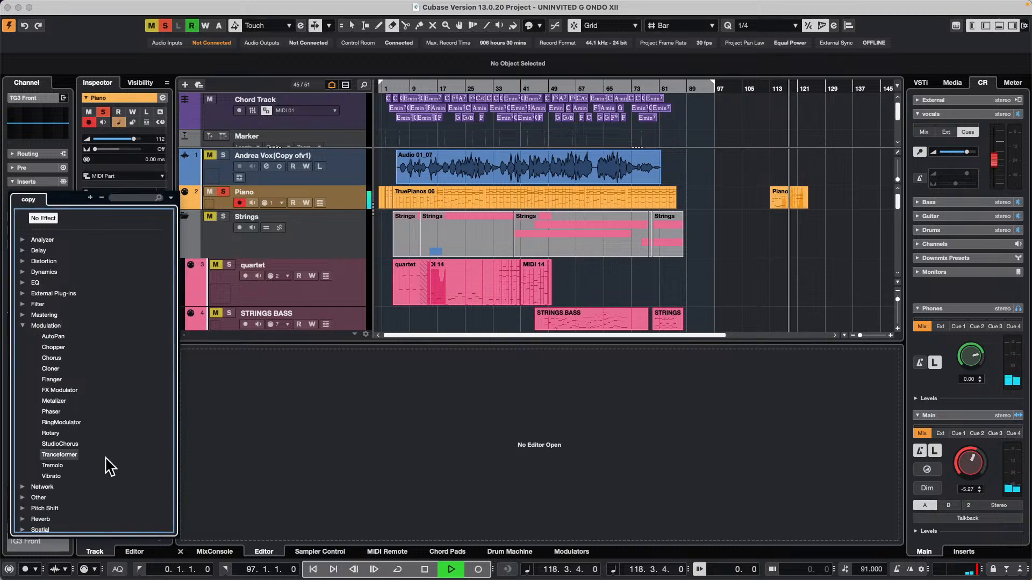
click(121, 197)
text(wah)
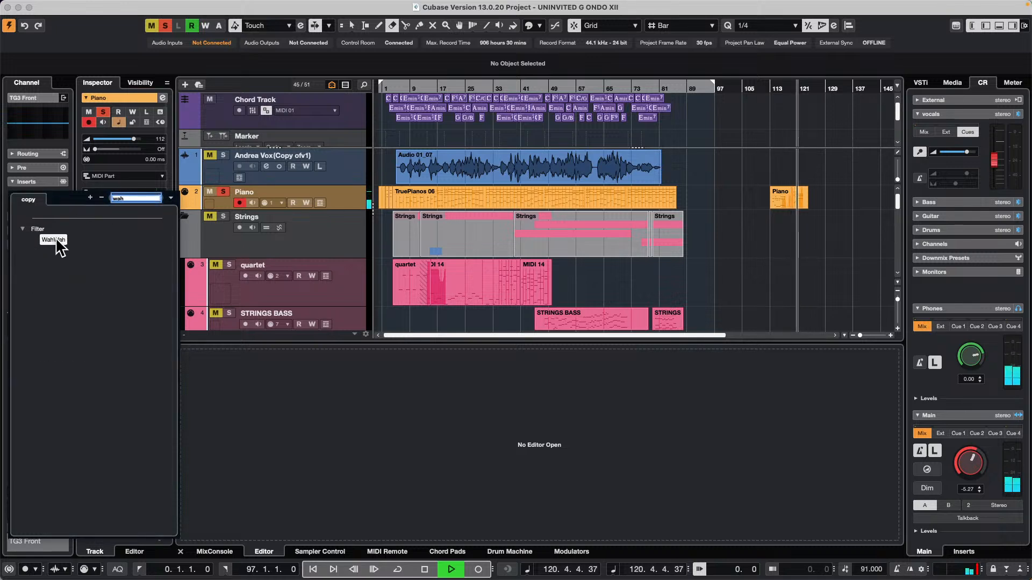
click(53, 240)
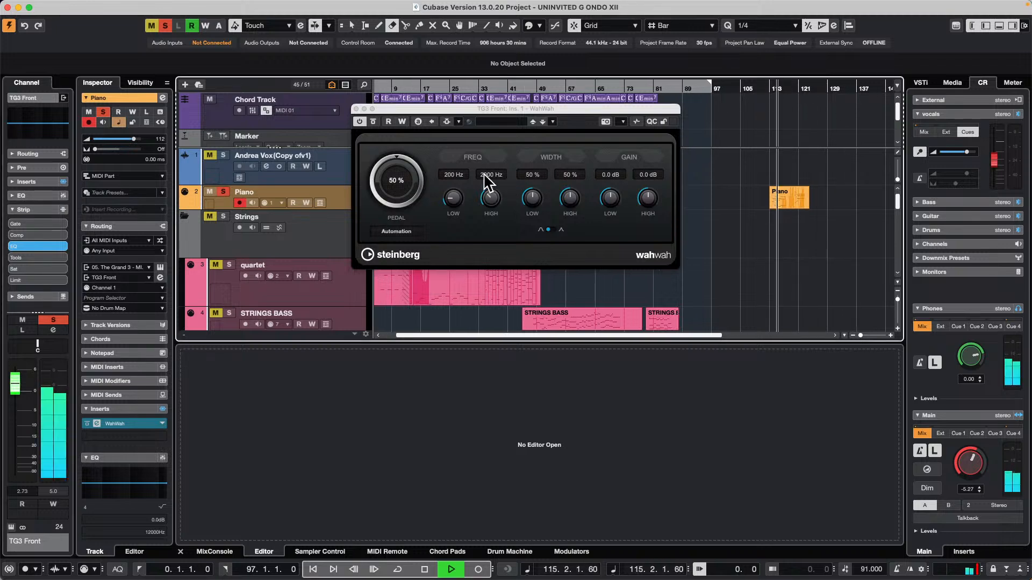
Turn the WahWah Pedal to 34 % and enable automation read and write for the plug-in.
drag(400, 160, 680, 191)
click(402, 122)
key(space)
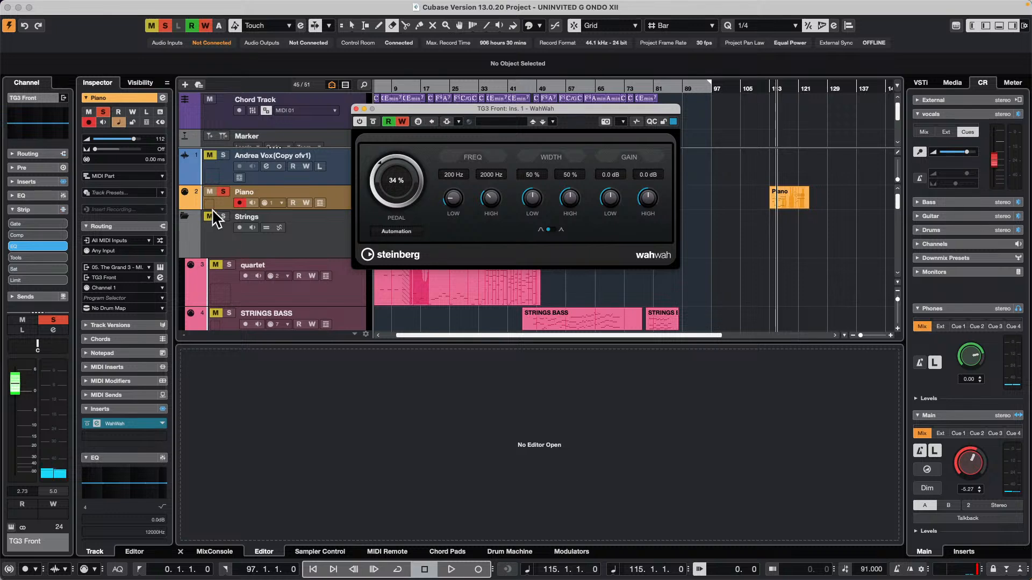
Check the Piano track's automation lane and erase the recorded Piano part at bar 113.
click(184, 203)
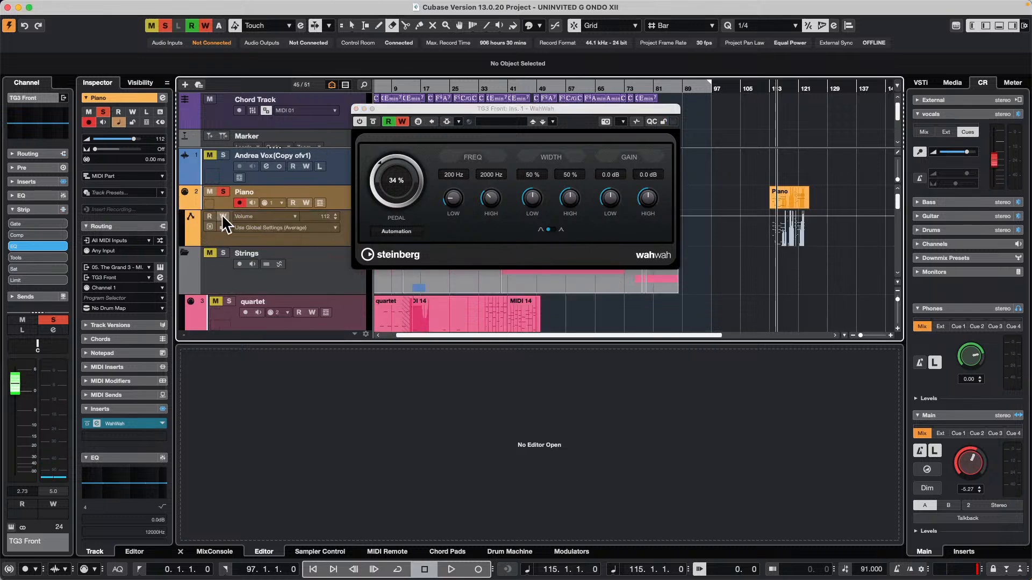
click(185, 204)
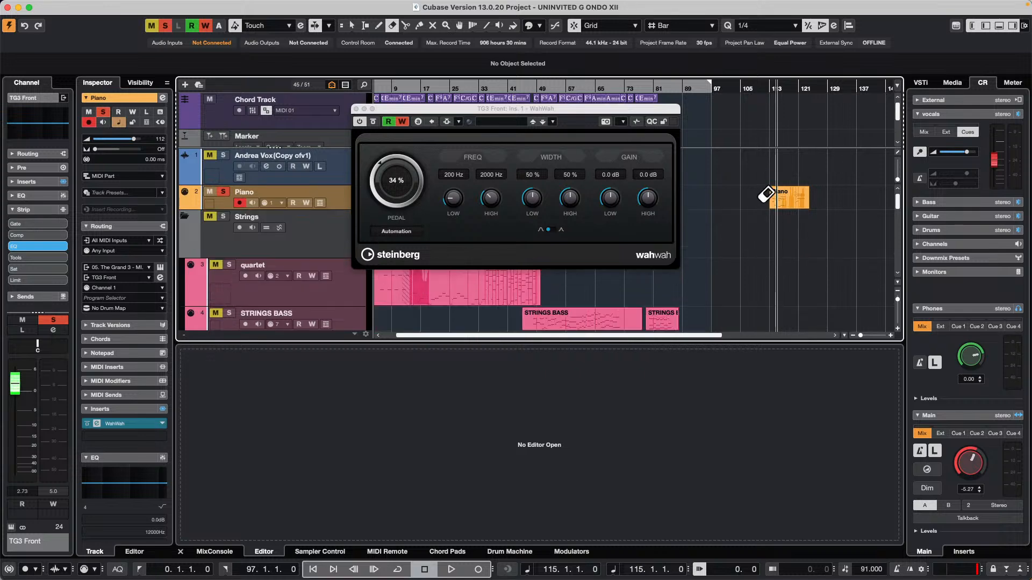
click(795, 193)
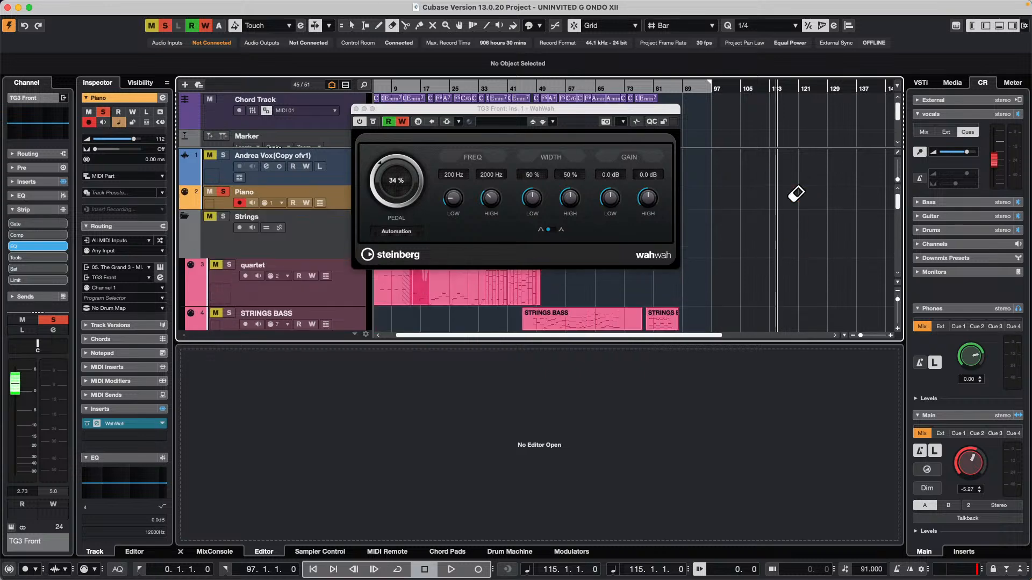
Write WahWah Pedal automation by sweeping its knob during playback, and show the Piano track's automation lane.
key(space)
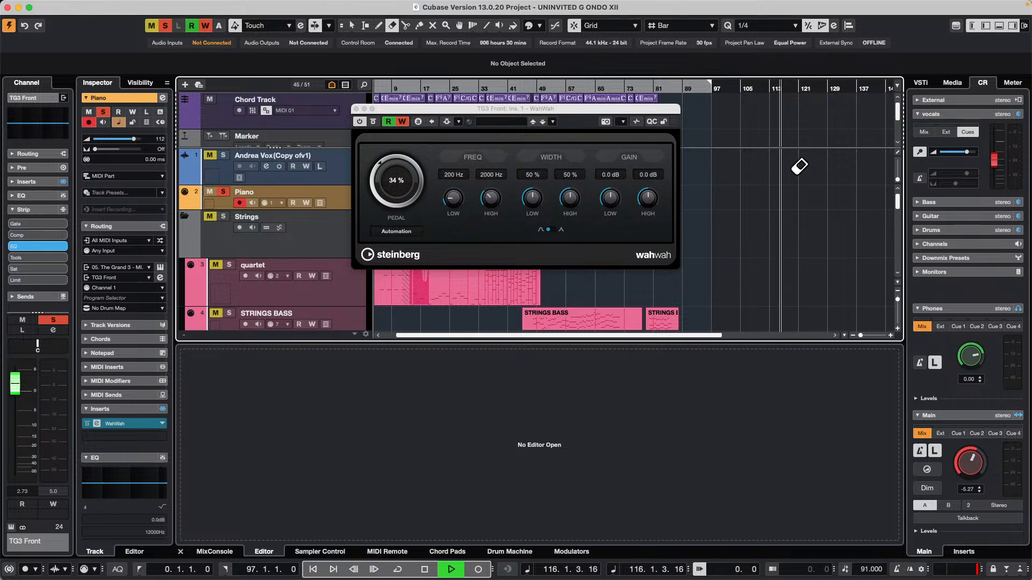
drag(383, 163, 403, 200)
click(182, 207)
drag(472, 113, 728, 246)
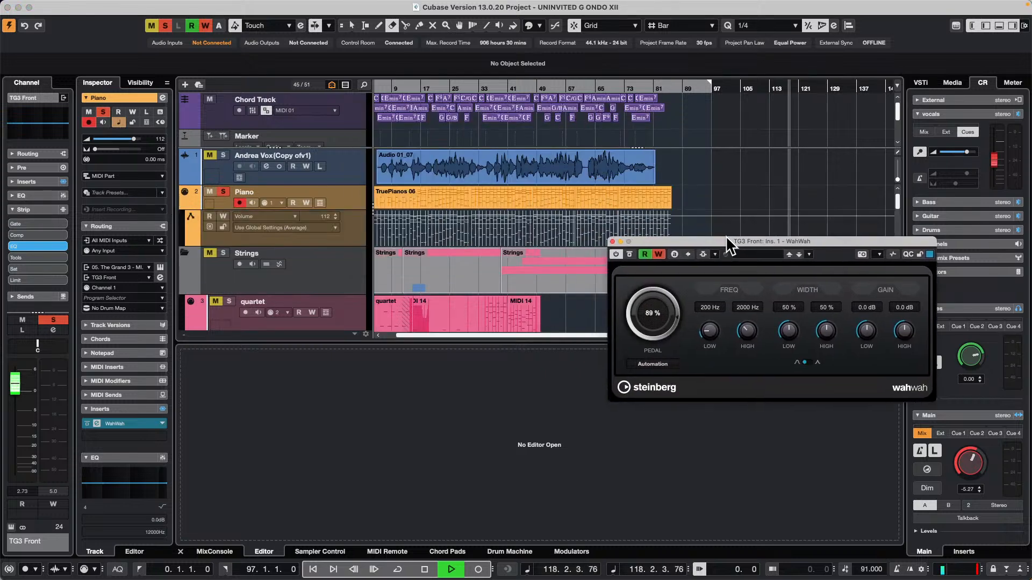
View the parameters available for the Piano track's automation lane and close the WahWah window.
click(292, 214)
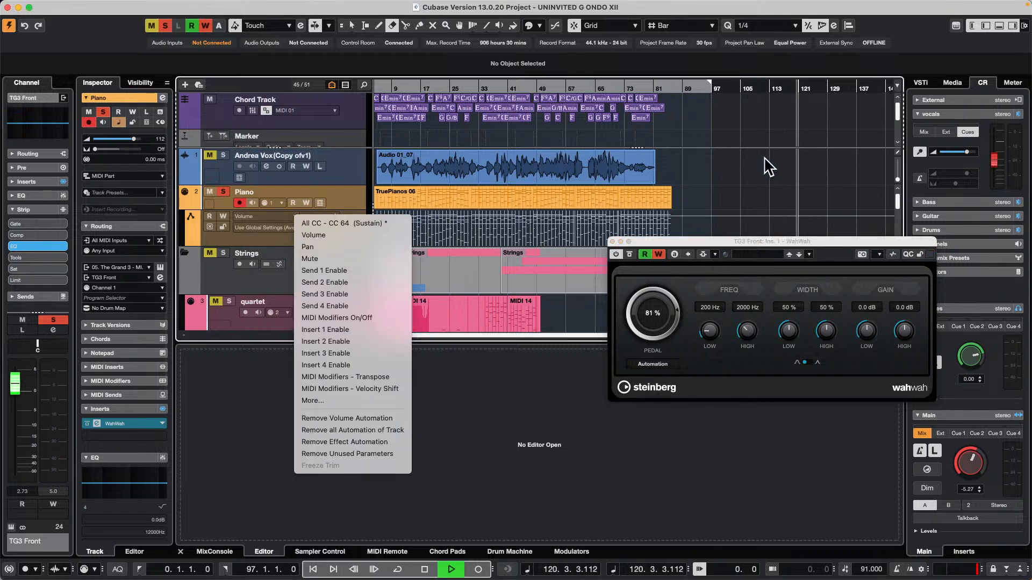
click(745, 171)
key(space)
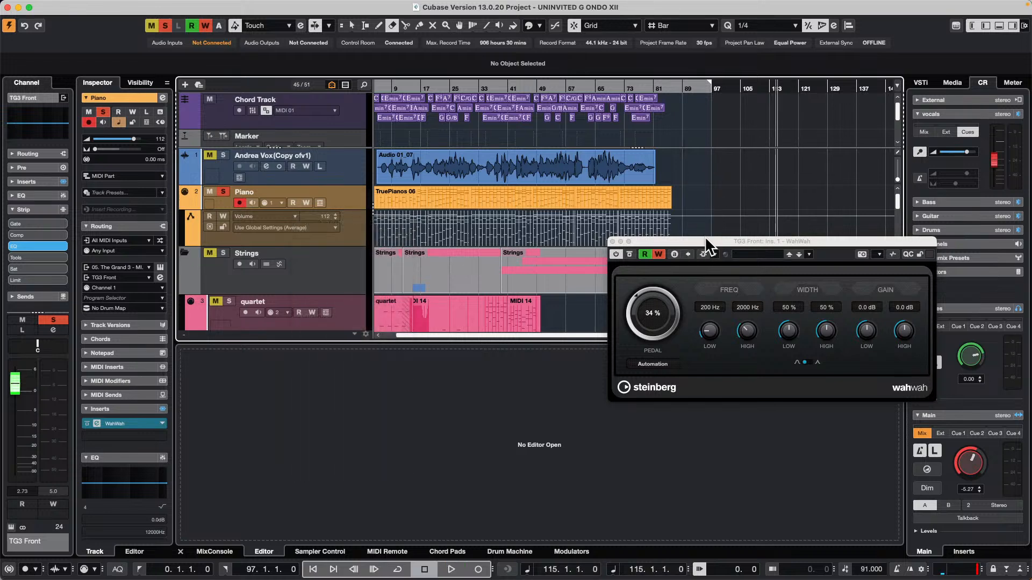
drag(705, 240, 549, 246)
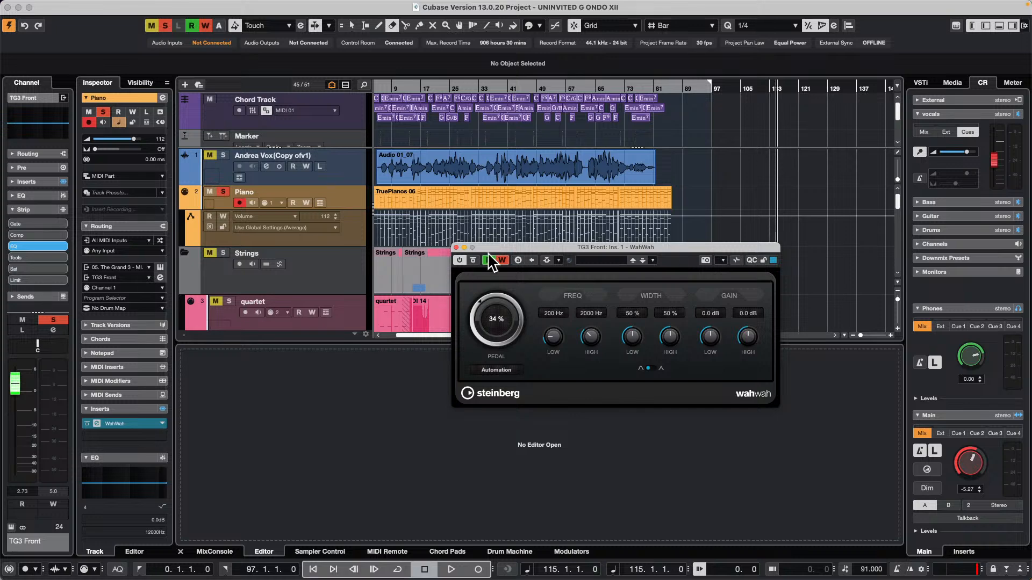
click(455, 247)
Open the Automation Panel during playback and show all used automation in the project.
key(space)
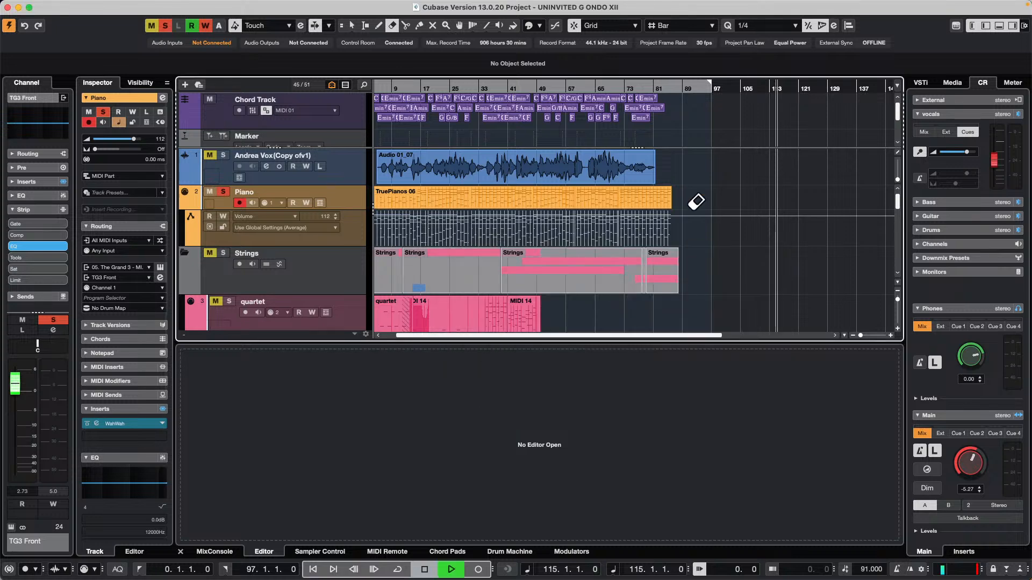
mouse_move(65, 1)
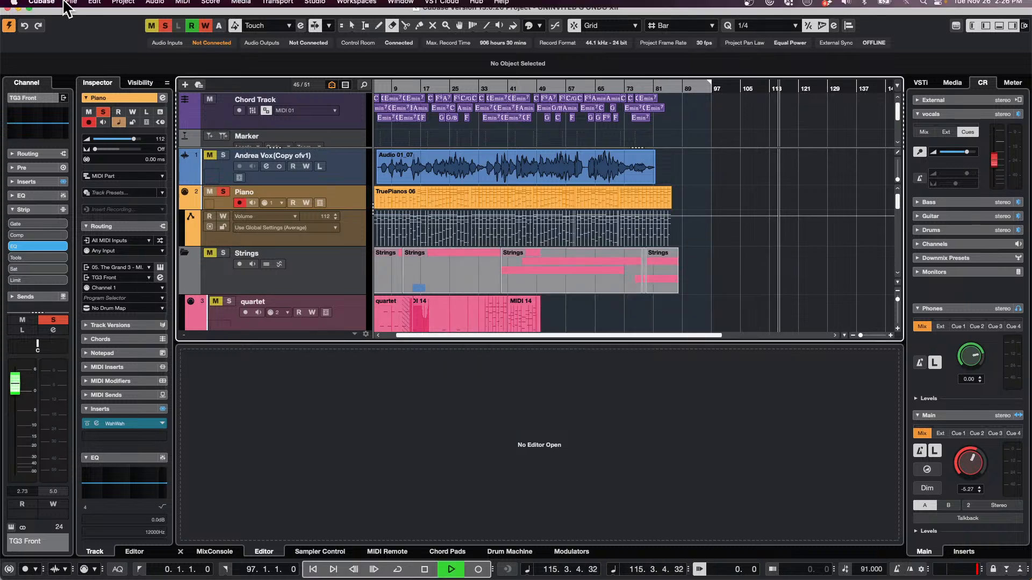
click(181, 6)
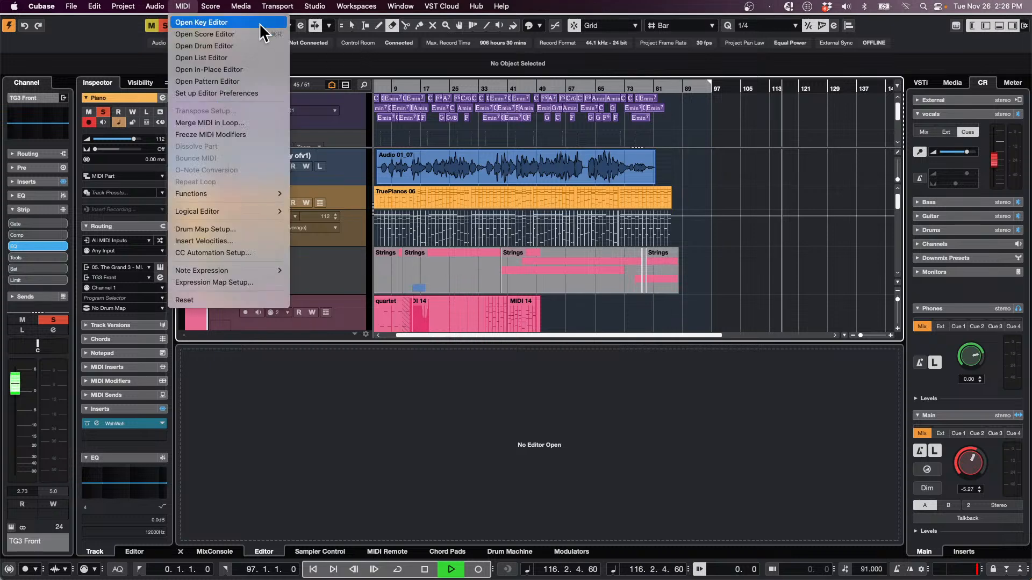
key(Escape)
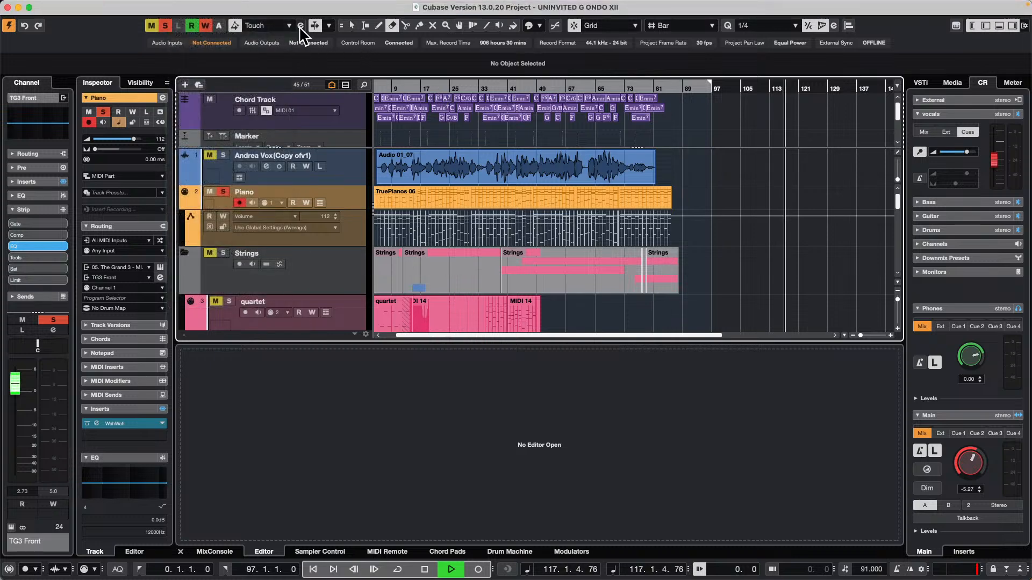
click(301, 26)
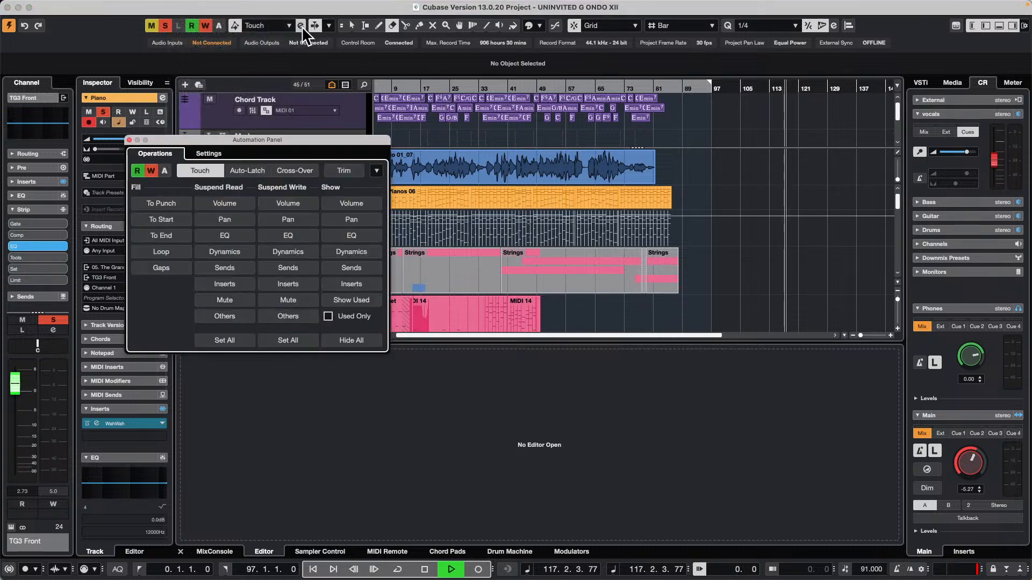
click(368, 301)
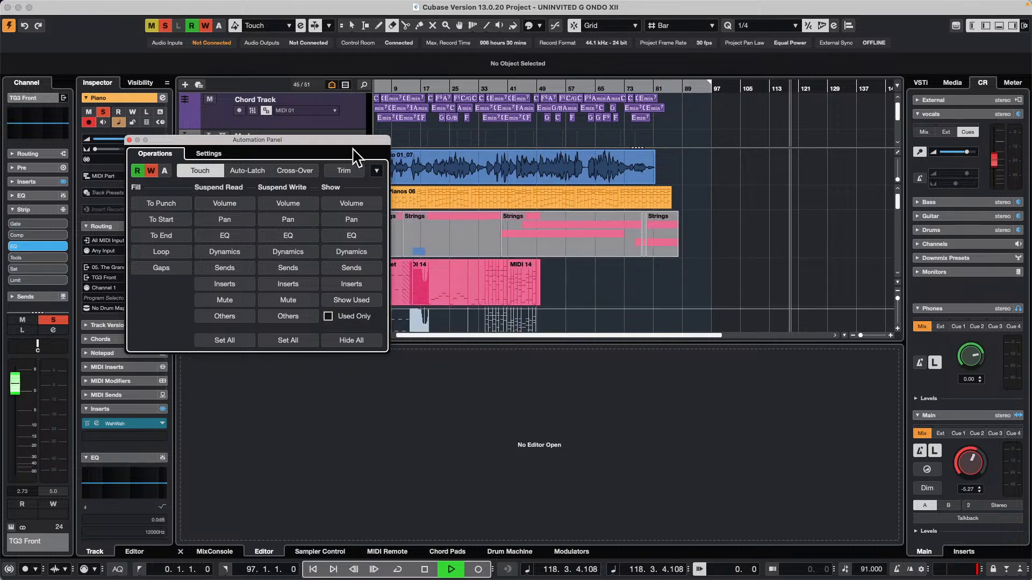
drag(348, 140, 717, 341)
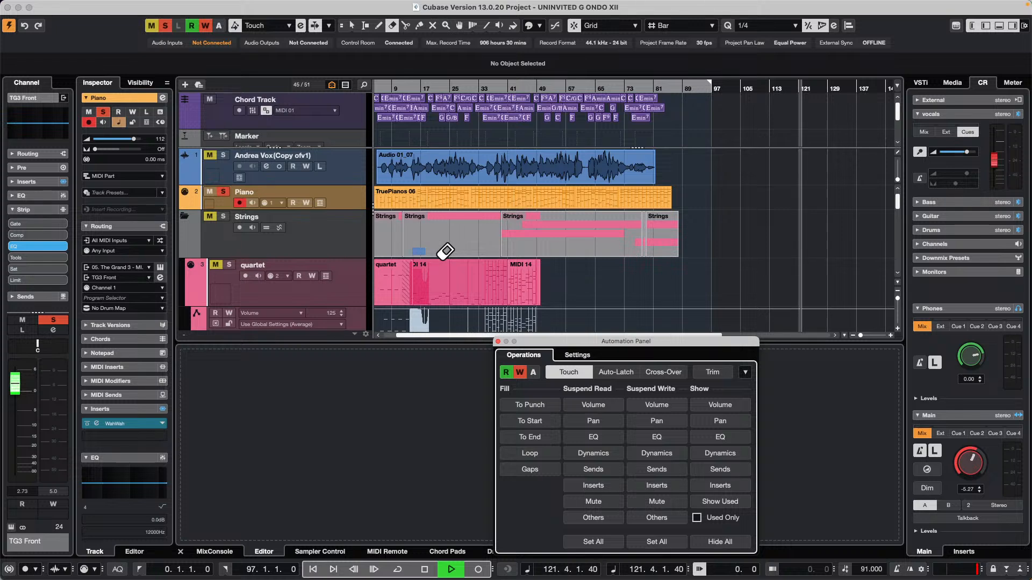
key(space)
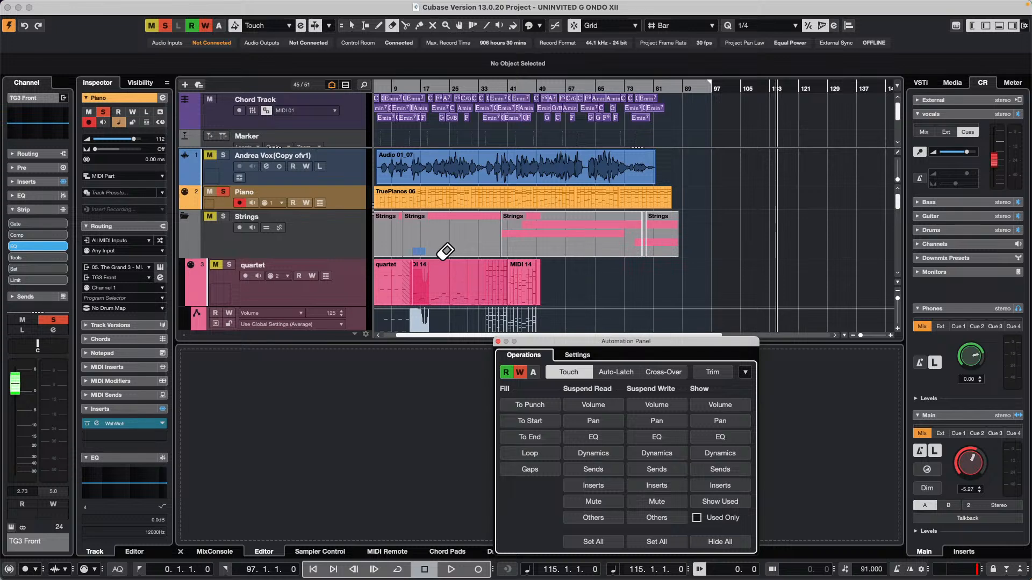
Open the TruePianos 06 part on the Piano track in the Key Editor and close the Automation Panel.
key(1)
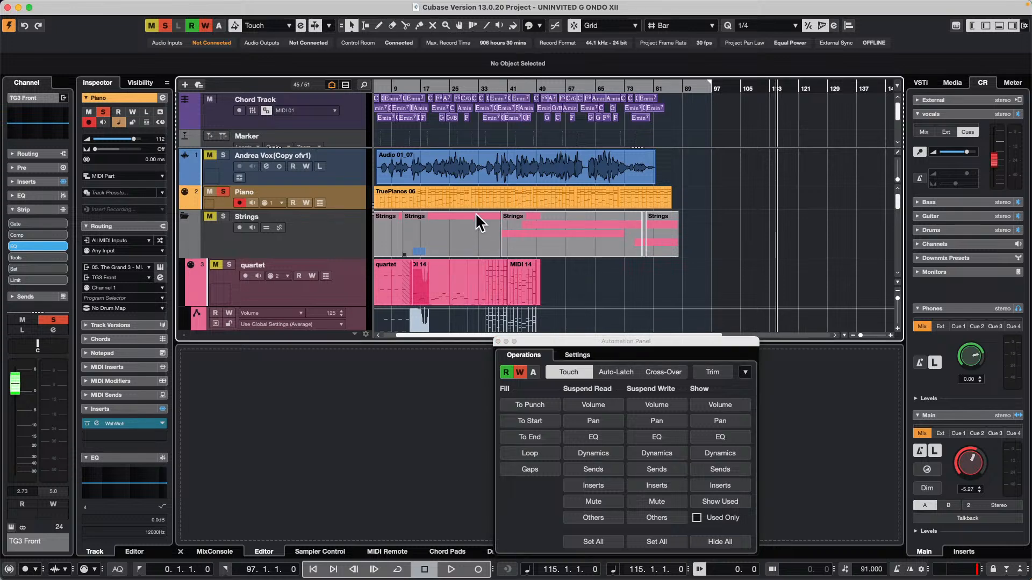
click(467, 196)
double_click(468, 197)
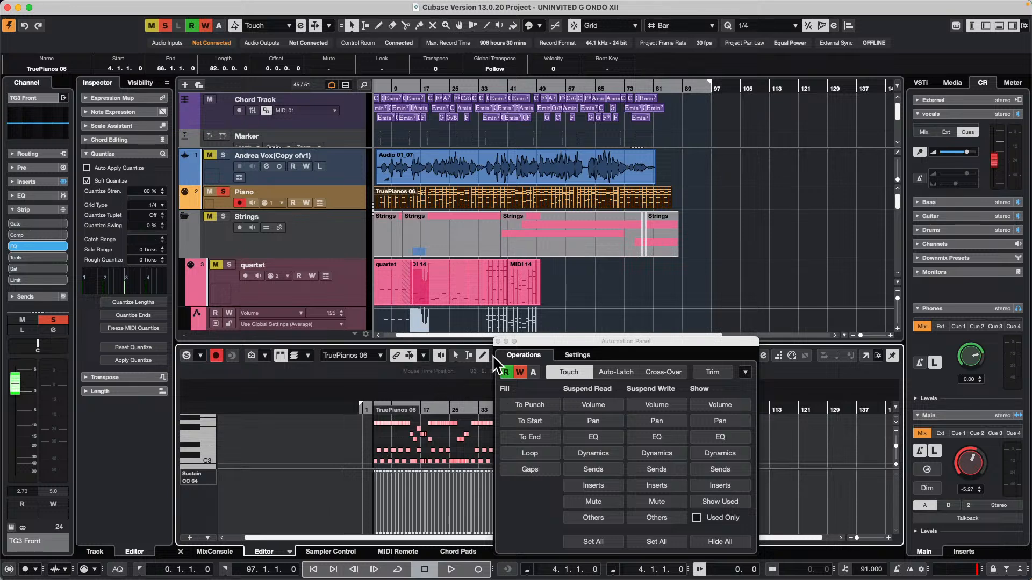
click(497, 341)
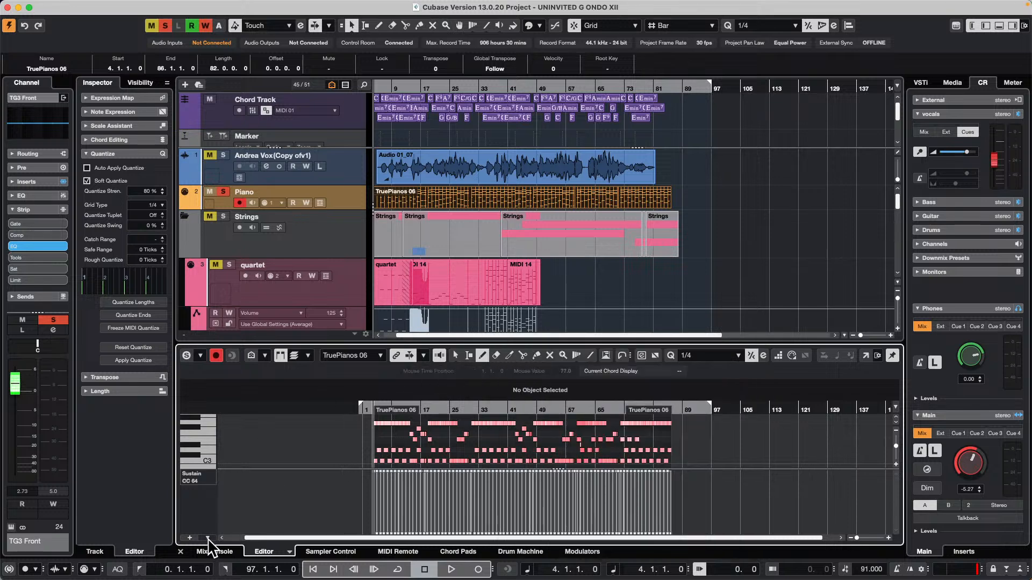
Look through the Key Editor's controller lane presets and setup options.
click(207, 538)
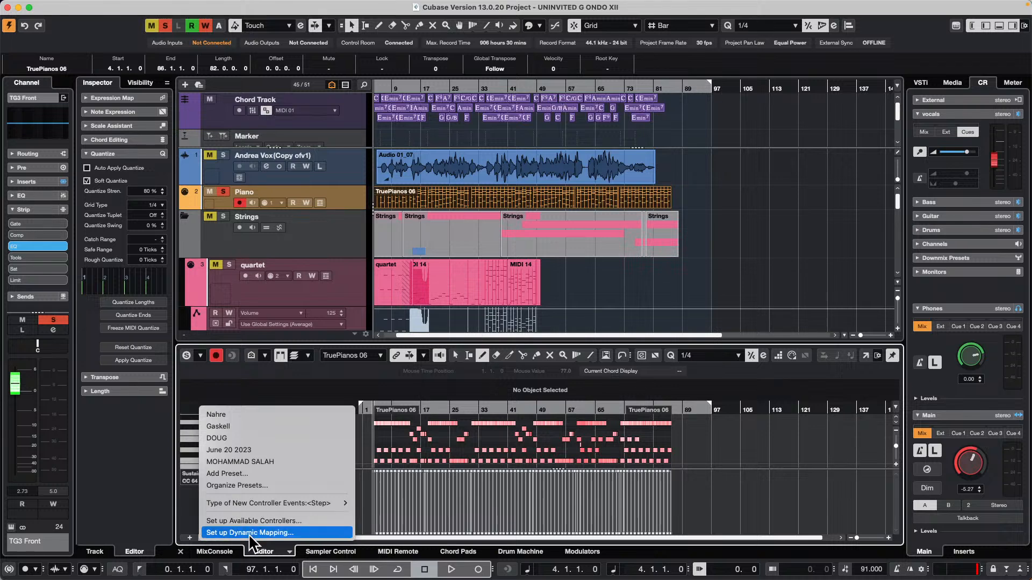
mouse_move(254, 498)
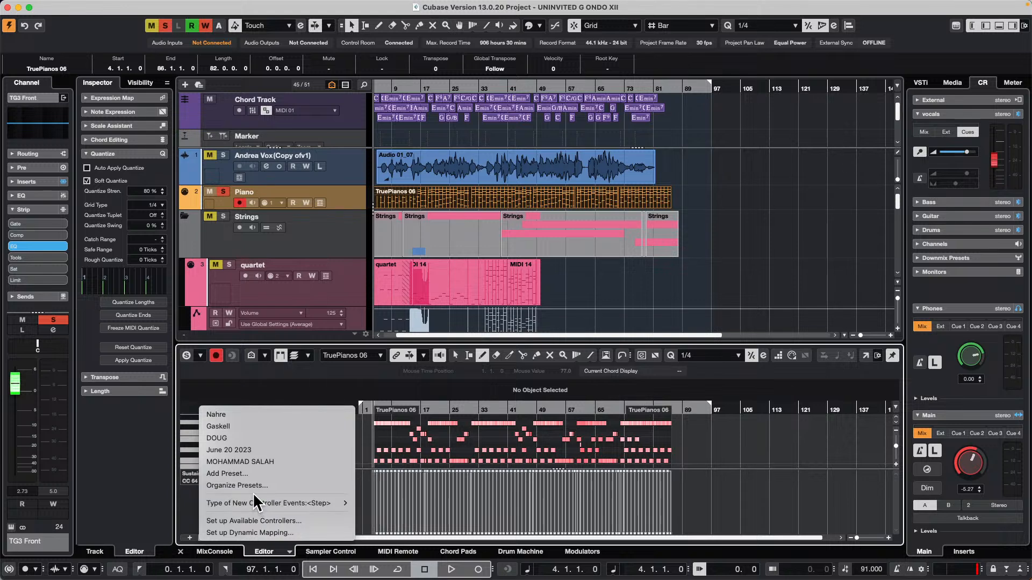
click(176, 505)
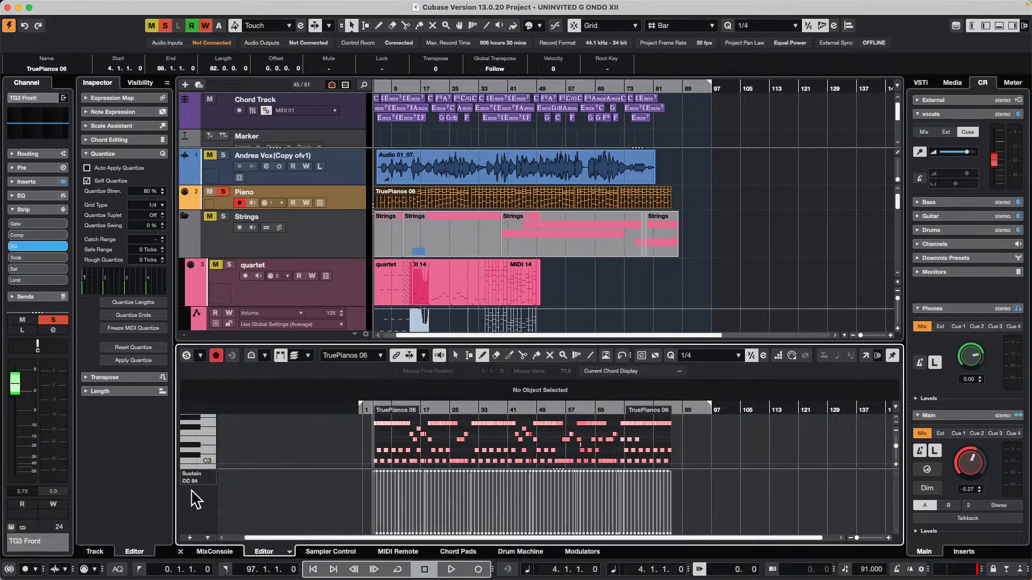
Remove the CC 64 (Sustain) controller lane from the Key Editor.
right_click(191, 488)
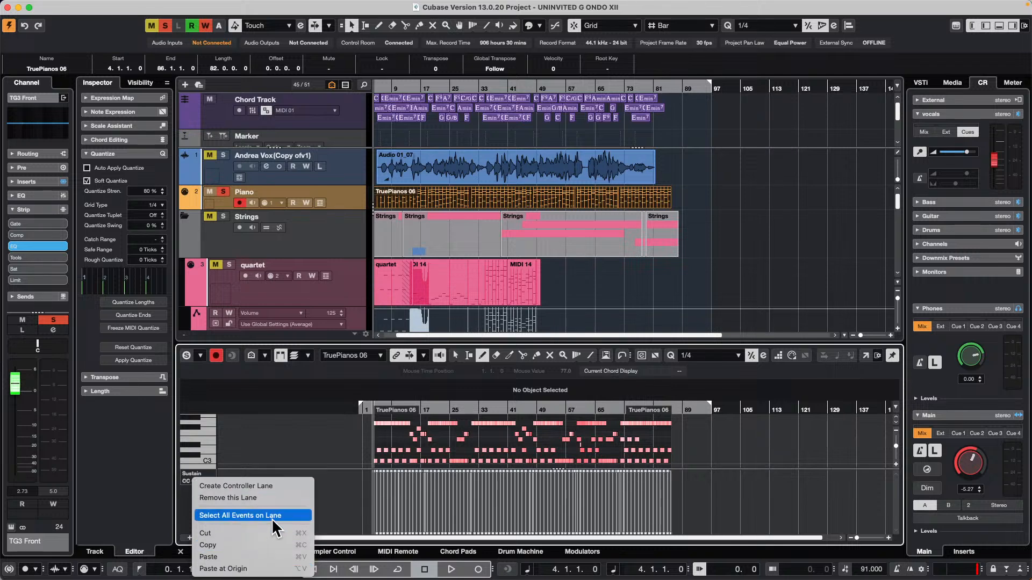
click(275, 498)
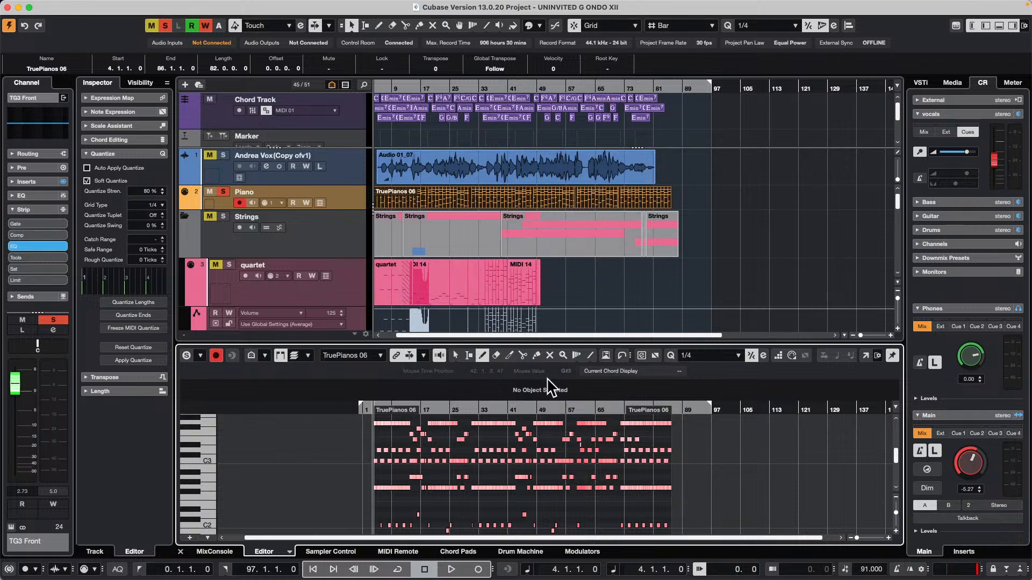
mouse_move(112, 5)
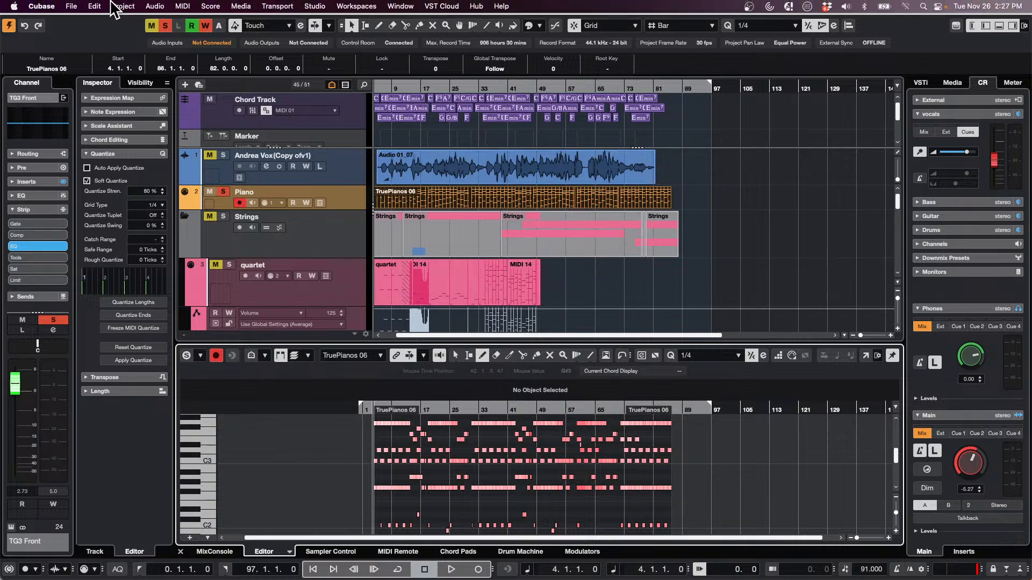
Open the recent project jump off.cpr.
click(71, 6)
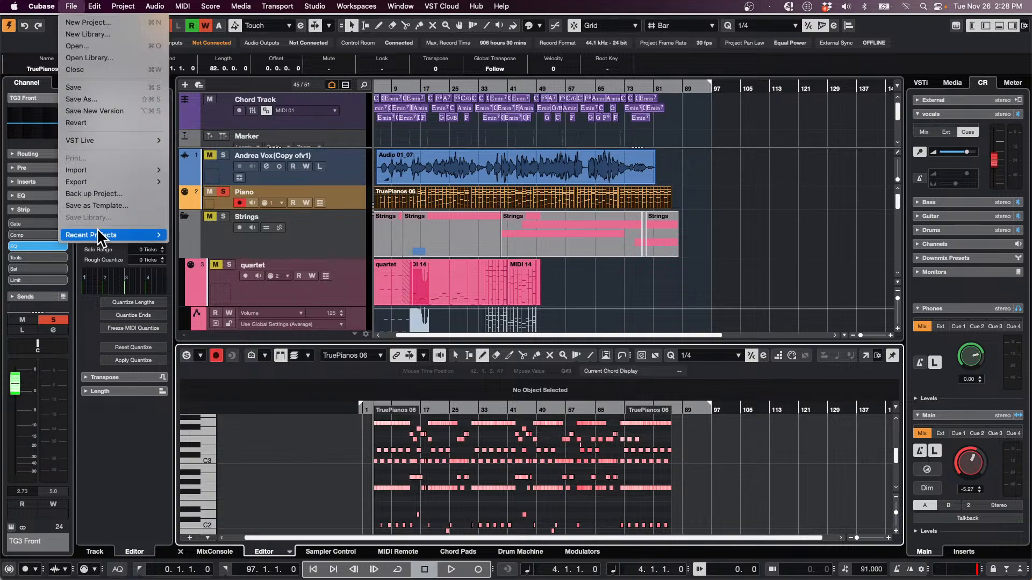
mouse_move(98, 232)
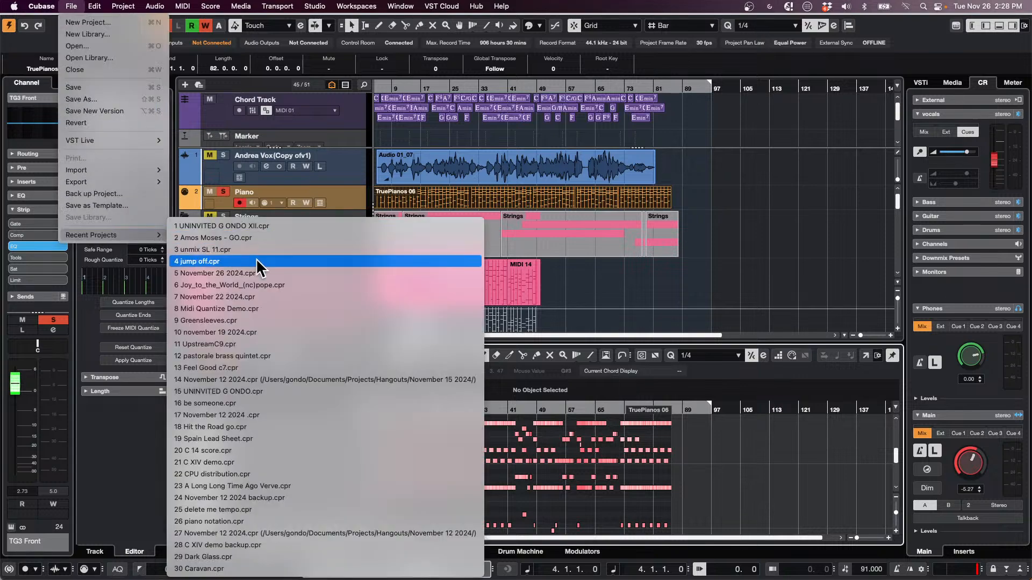
click(260, 261)
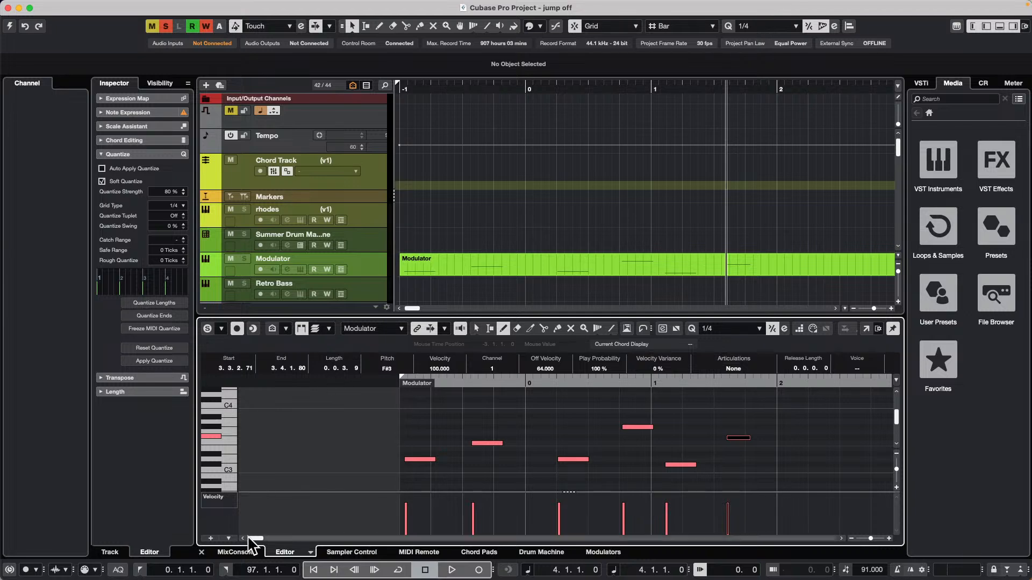
Remove the Velocity lane from the Key Editor and show it again, and look at the lane's available commands.
right_click(221, 513)
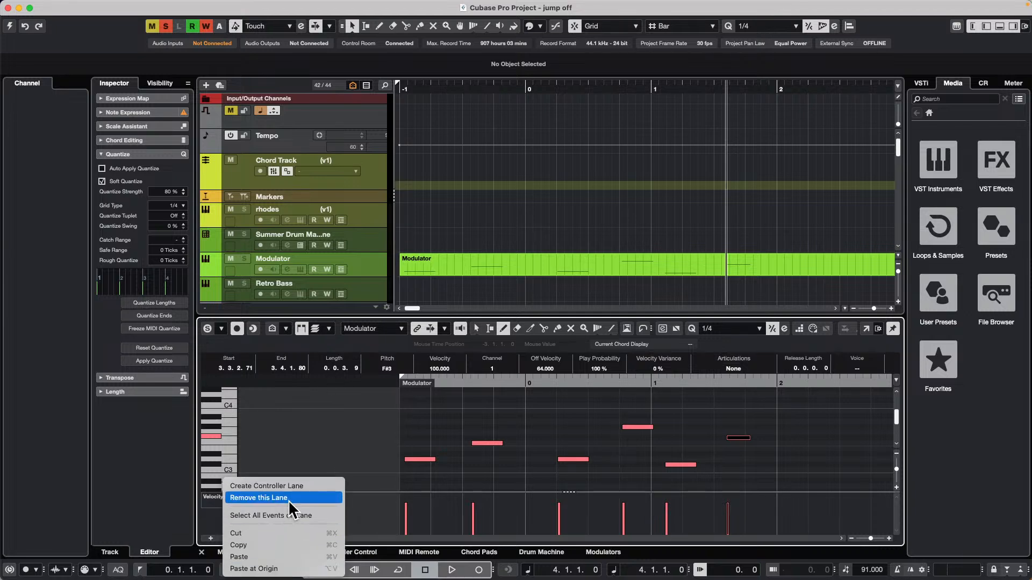
click(288, 498)
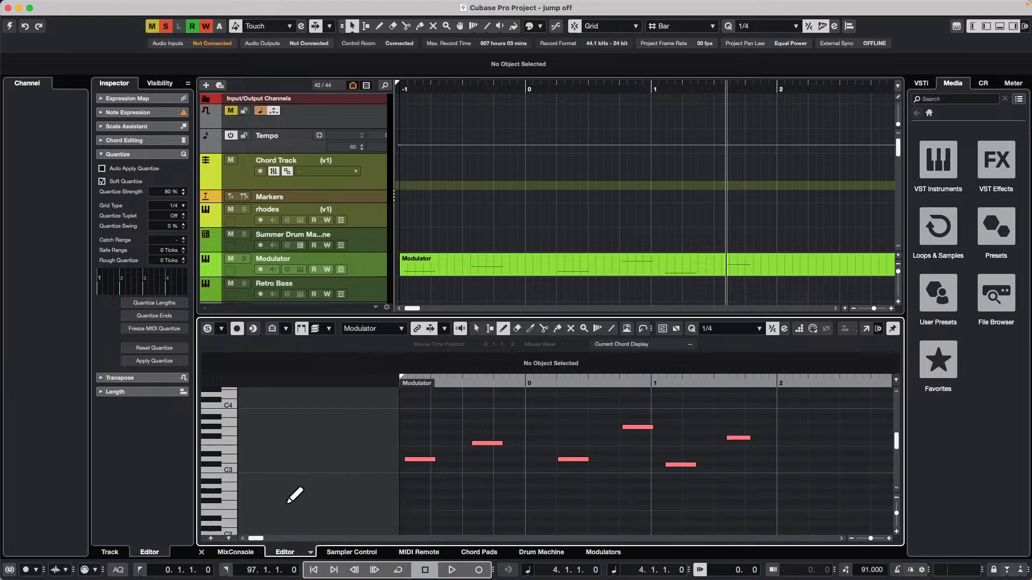
click(229, 539)
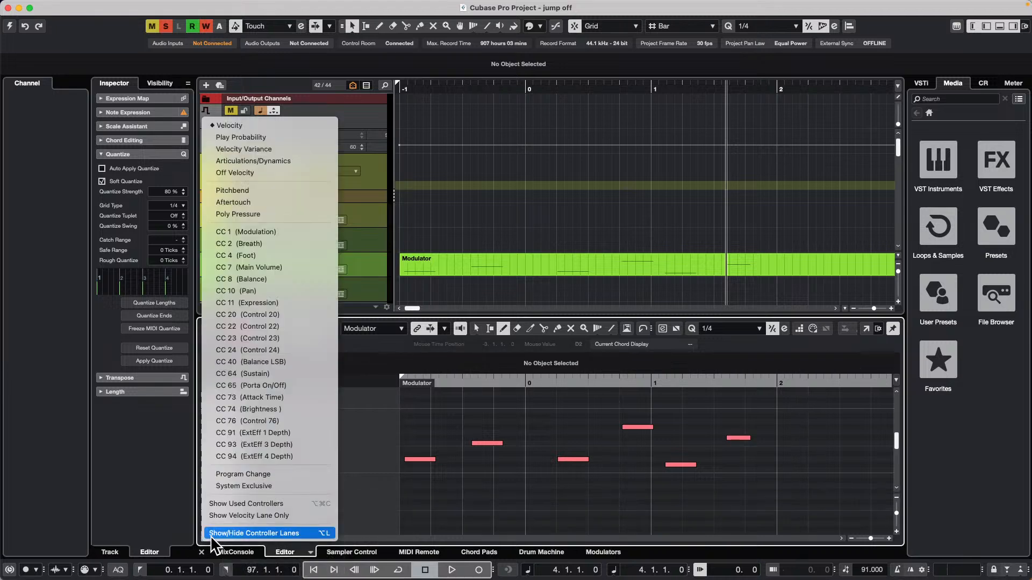
click(307, 126)
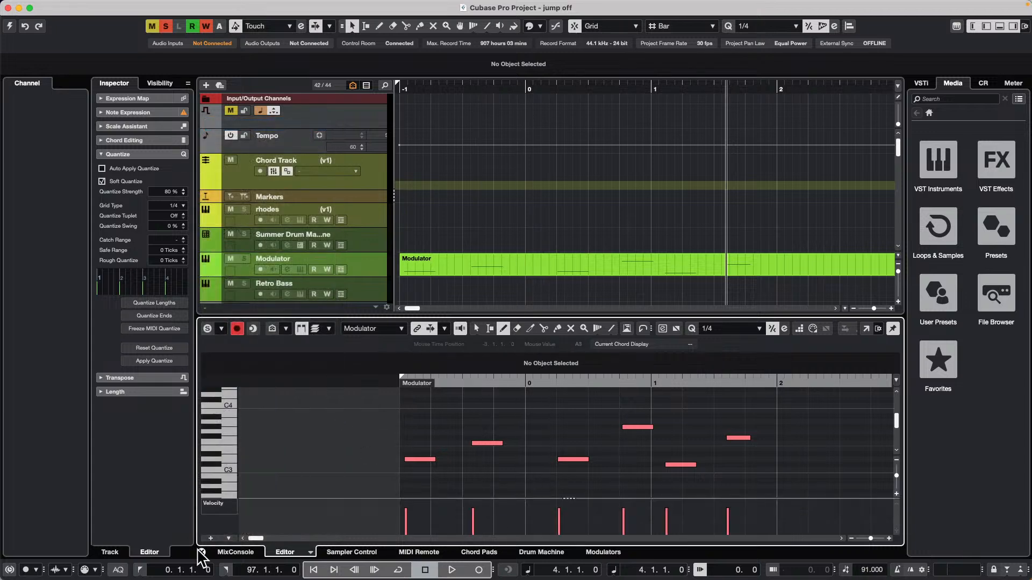
right_click(216, 520)
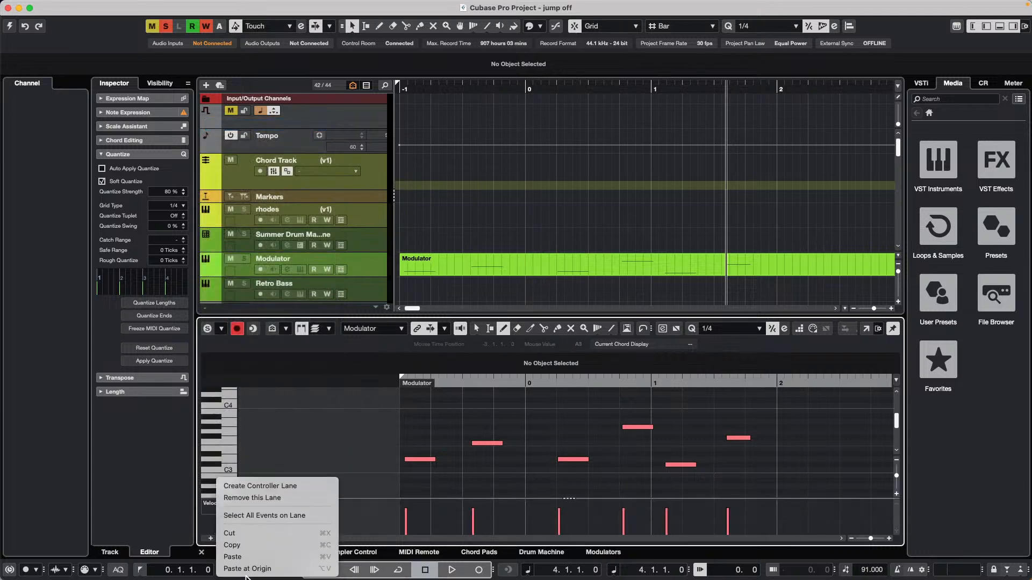
click(312, 418)
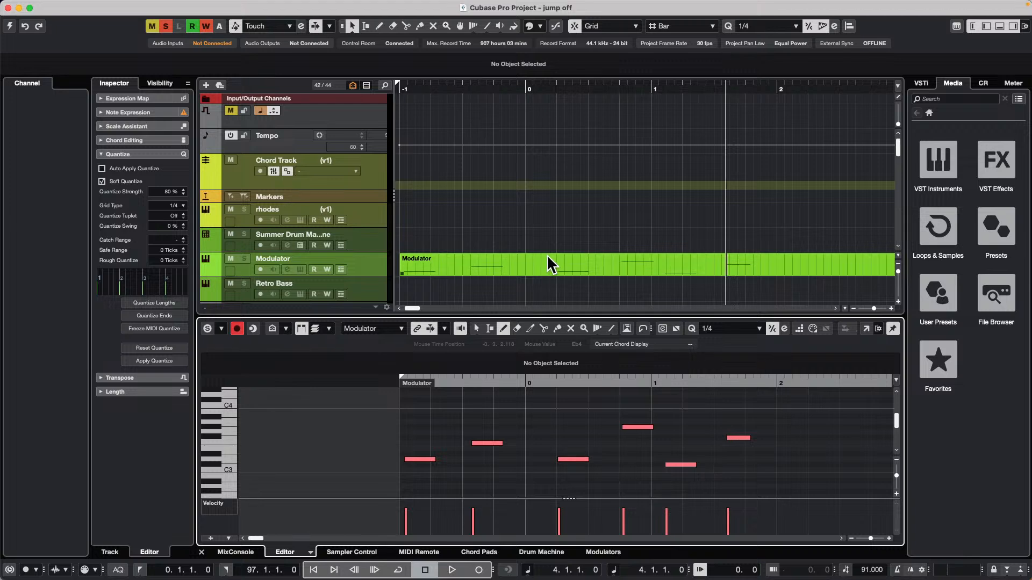
Activate the jump off project.
scroll(353, 189, down, 6)
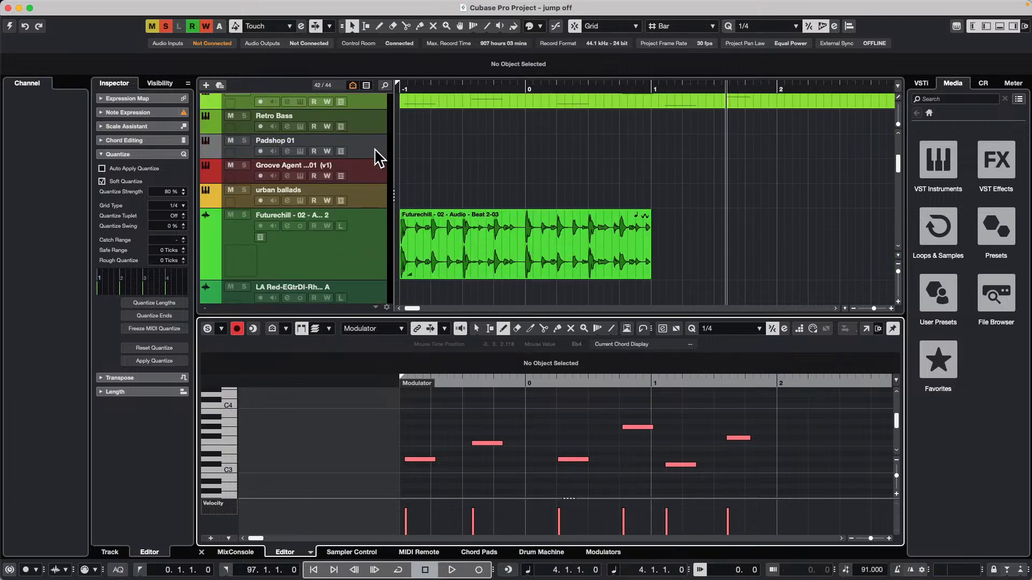
drag(465, 85, 398, 60)
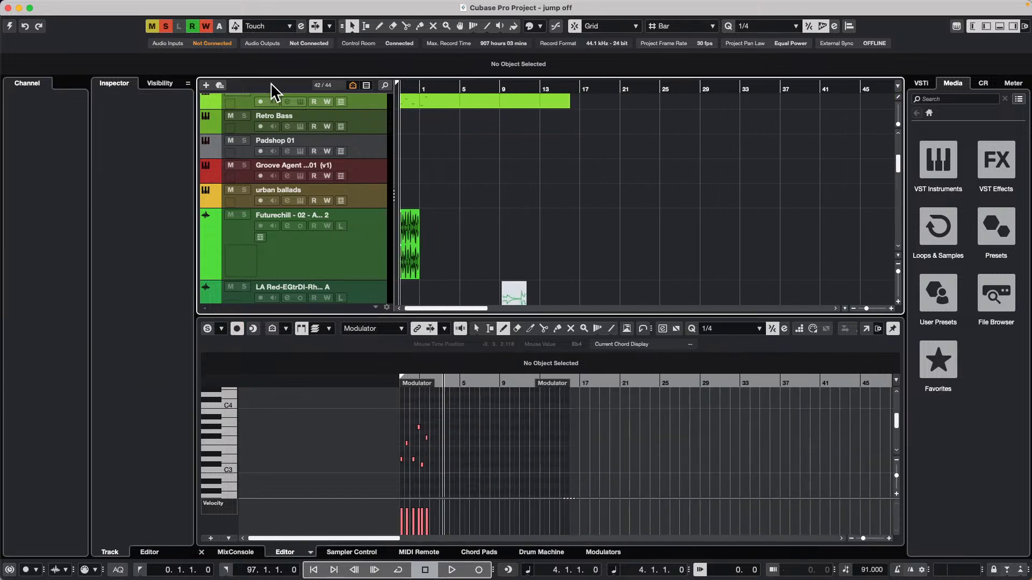
click(9, 27)
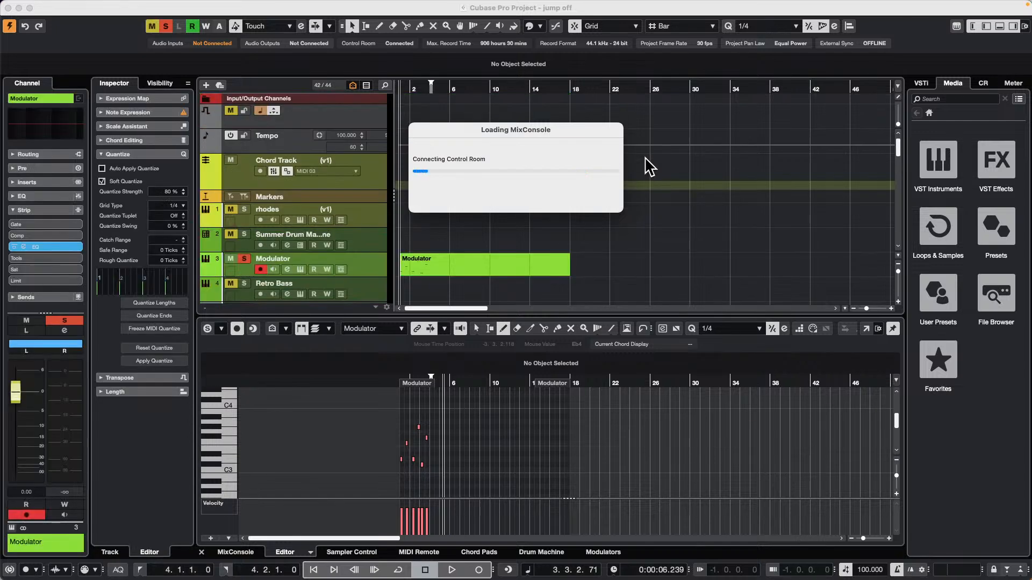
Solo the HALion Sonic 01 track and, after it, the HALion Sonic SE 01 track.
scroll(569, 223, down, 10)
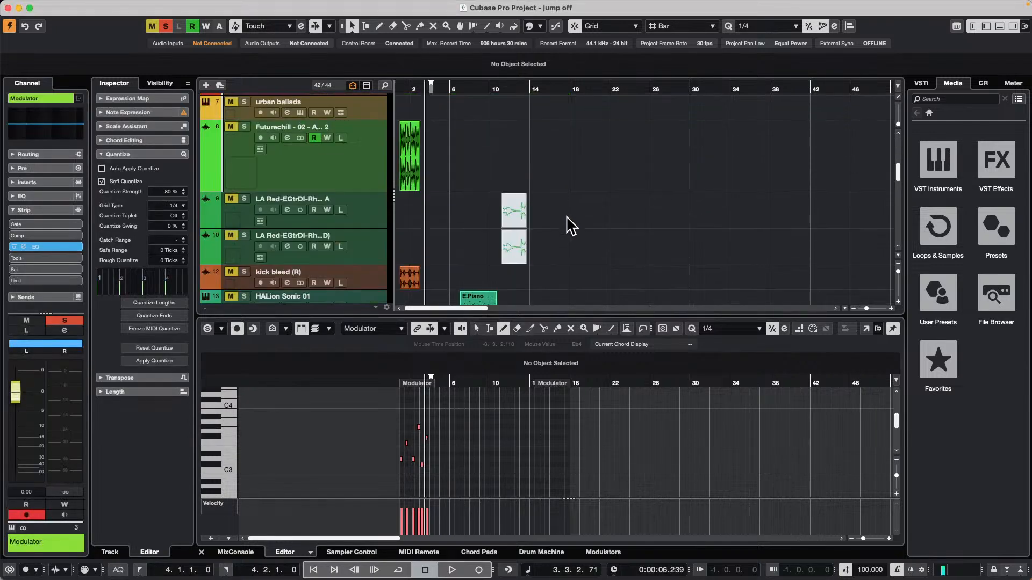
scroll(569, 214, up, 5)
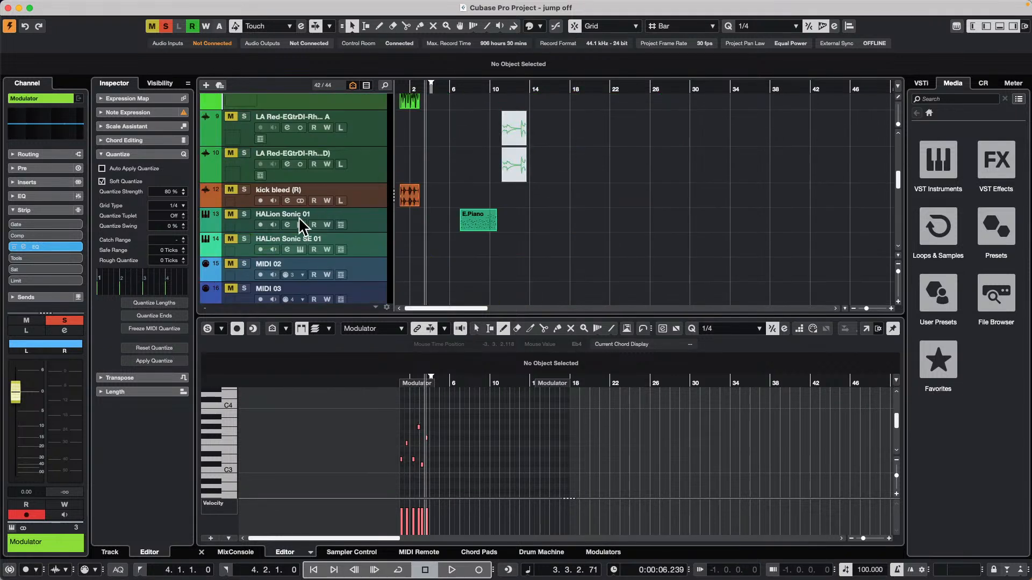
click(375, 223)
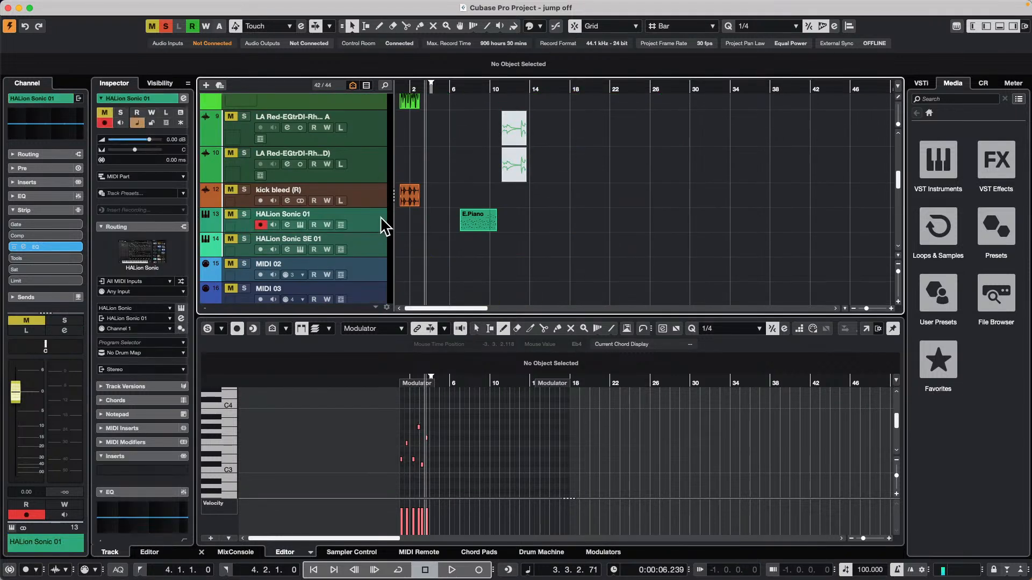
click(244, 214)
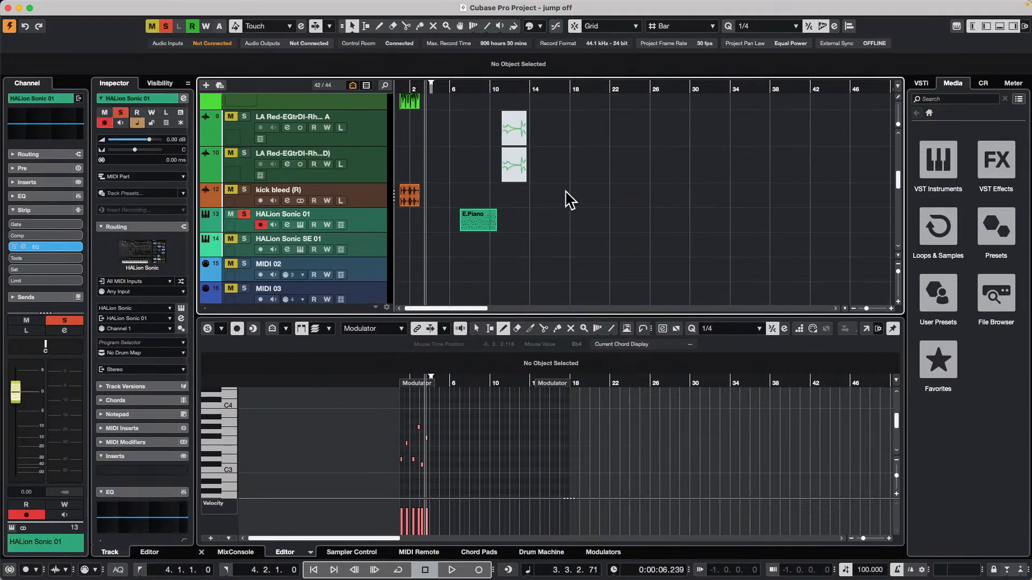
click(167, 24)
click(244, 238)
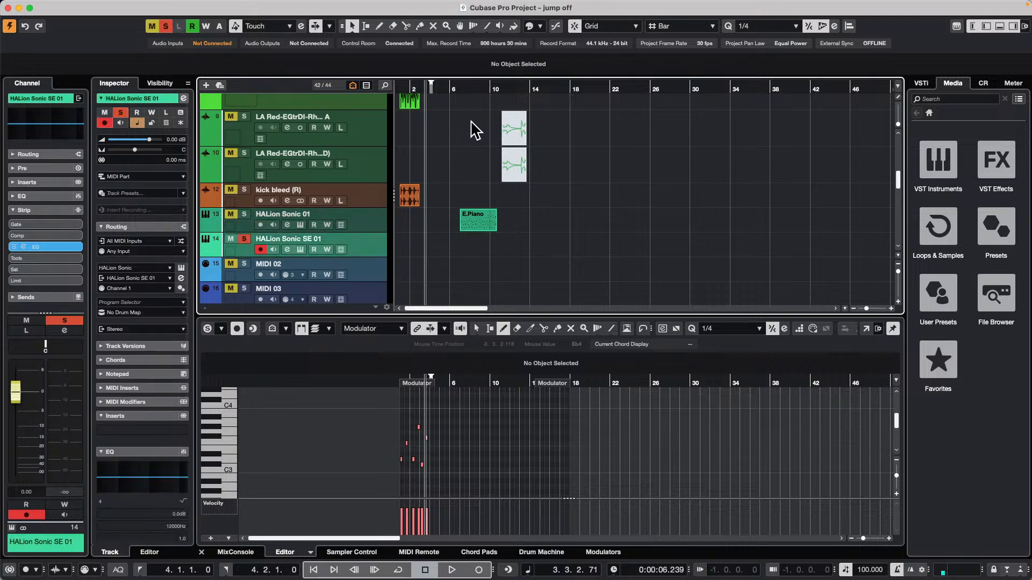
Move the project cursor to bar 7, and select the HALion Sonic 01 track and increase its height.
drag(462, 90, 455, 115)
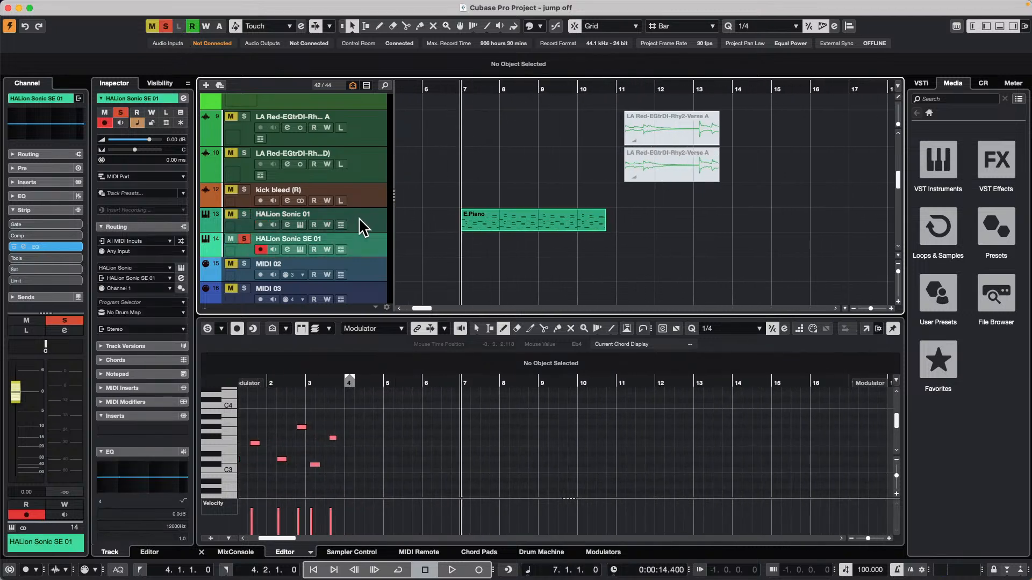
click(359, 218)
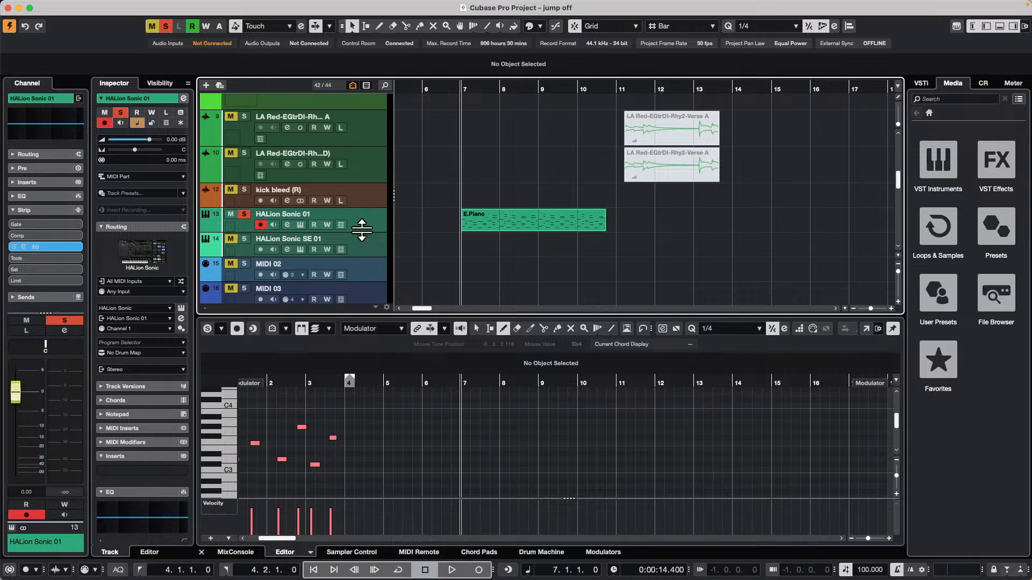
drag(361, 230, 362, 267)
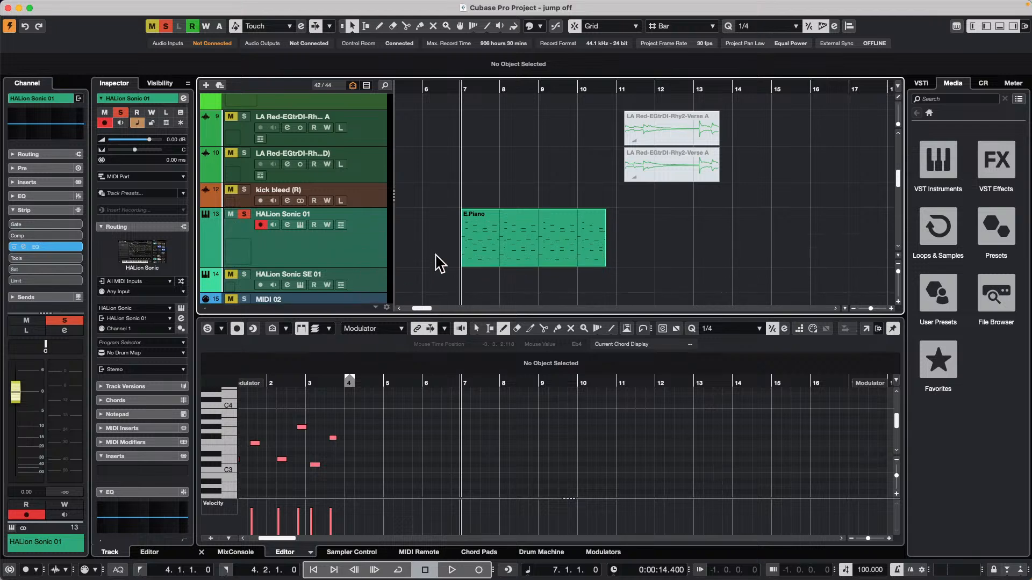
Audition the E.Piano part from bar 7 and record controller data over it on the HALion Sonic 01 track.
key(space)
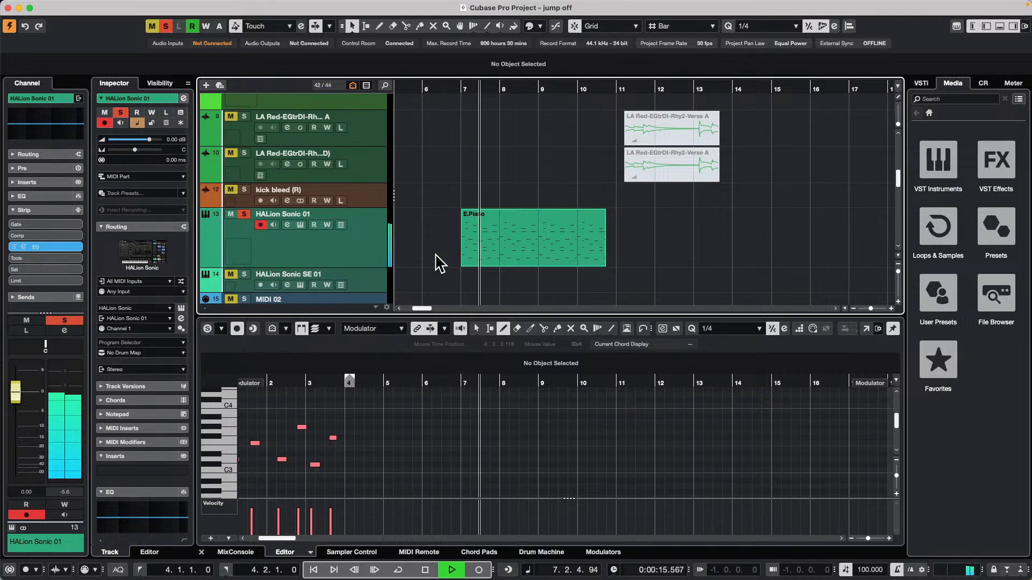
key(space)
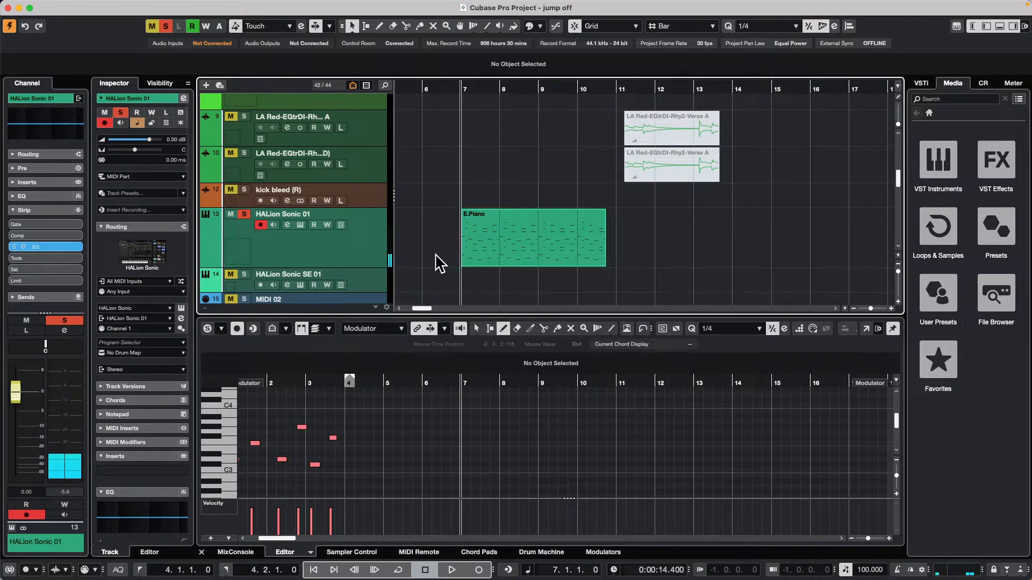
key(KP_Multiply)
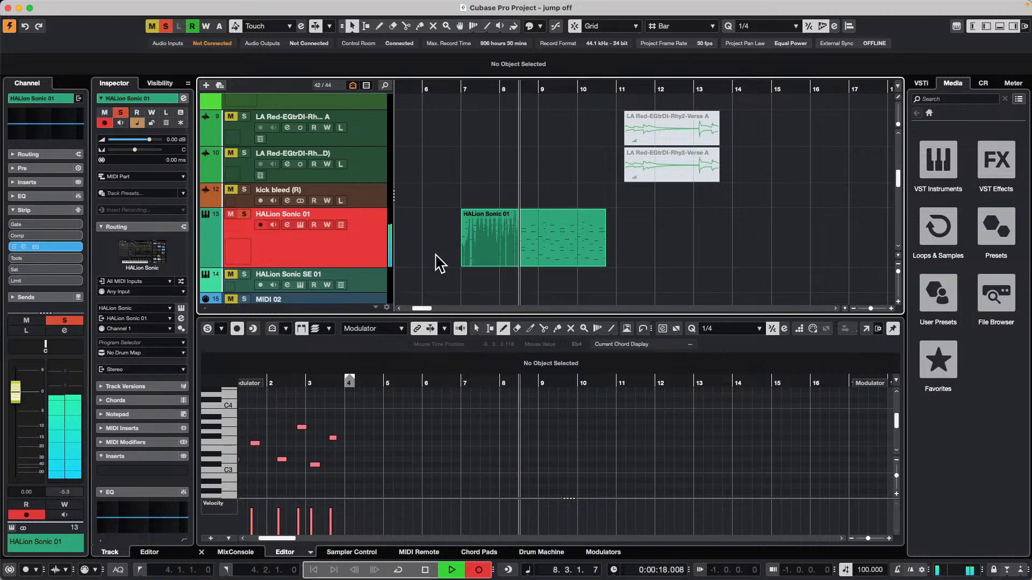
key(space)
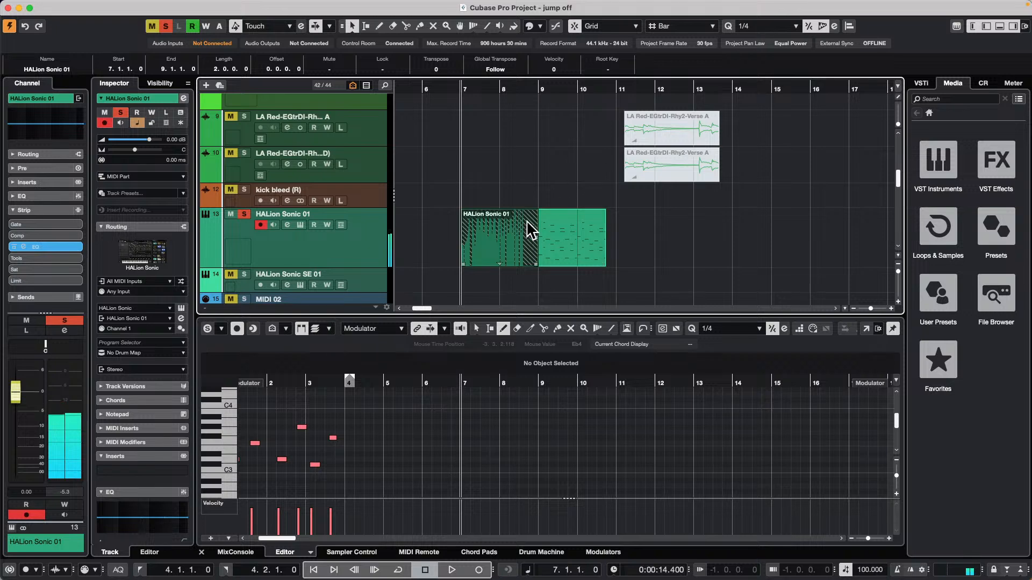
Examine the overlapping HALion Sonic 01 and E.Piano parts and review the MIDI record modes.
click(569, 245)
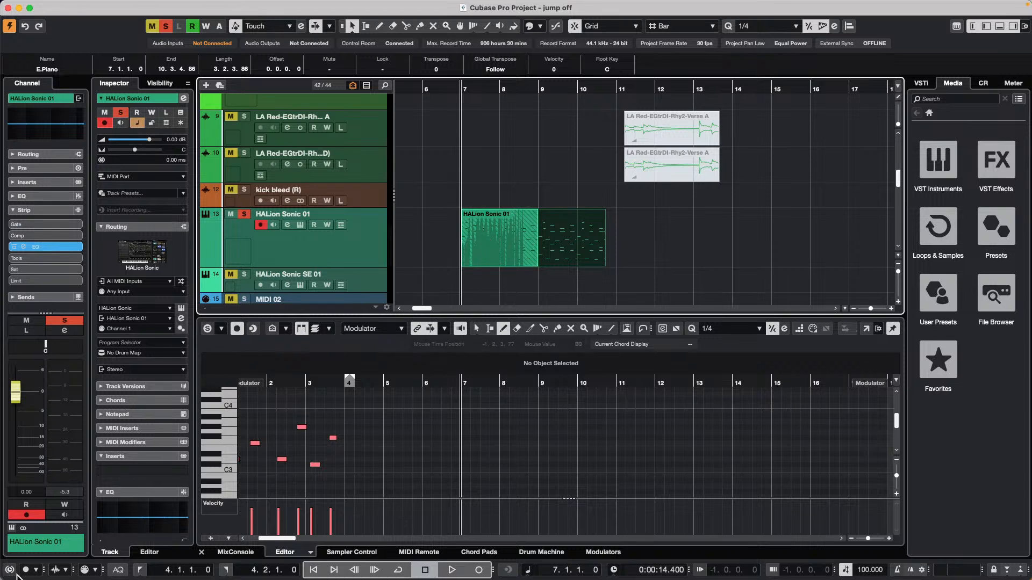
click(89, 573)
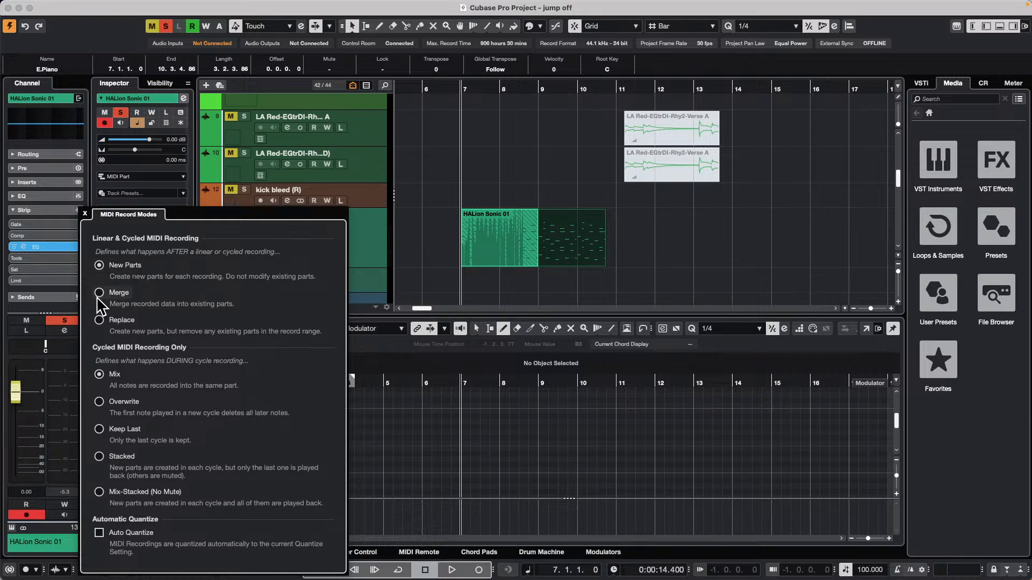
click(555, 255)
click(490, 247)
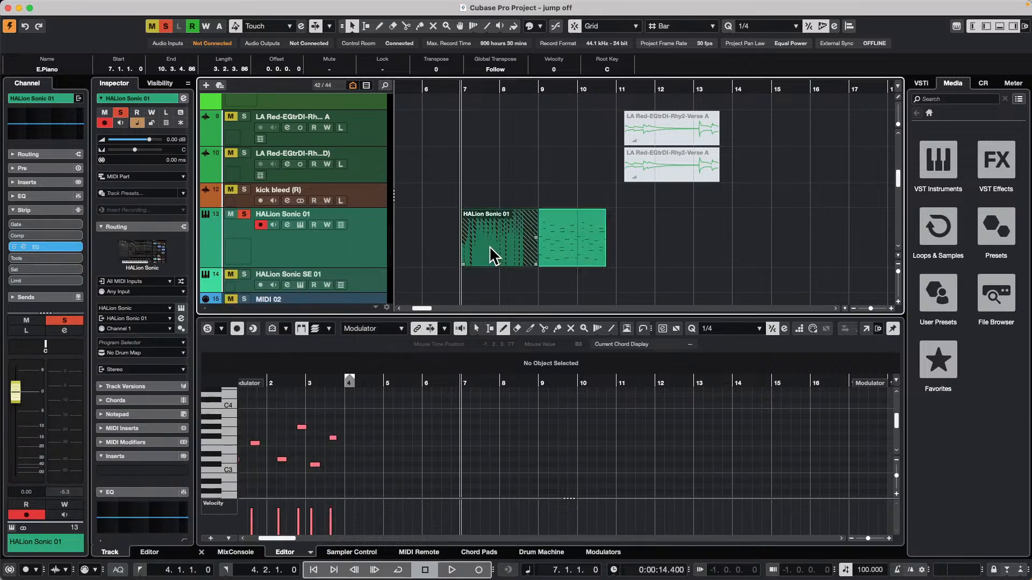
click(591, 246)
click(535, 241)
click(573, 243)
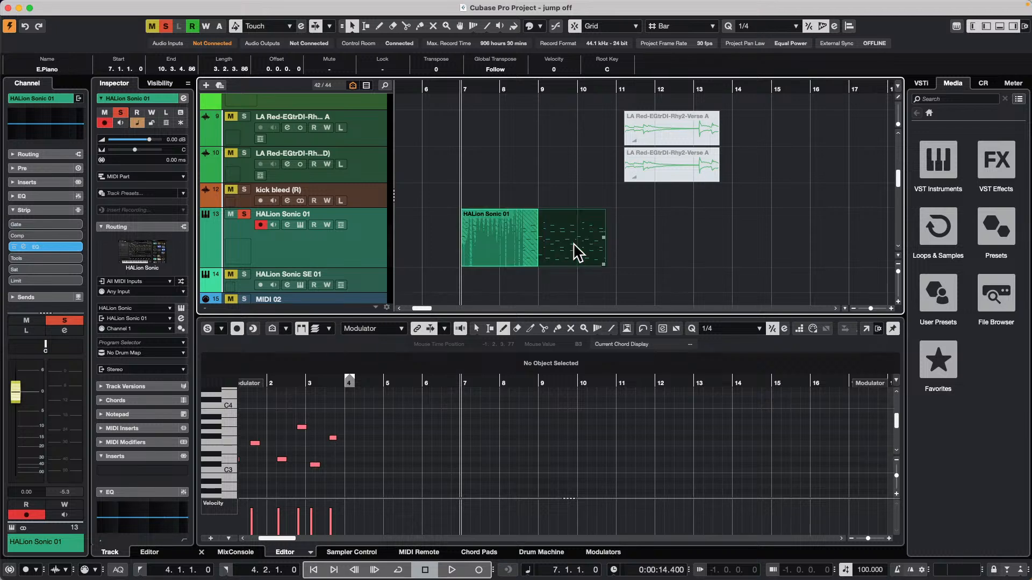
Erase the newly recorded HALion Sonic 01 part lying over the E.Piano part and return to the selection tool.
right_click(532, 254)
click(569, 253)
click(501, 241)
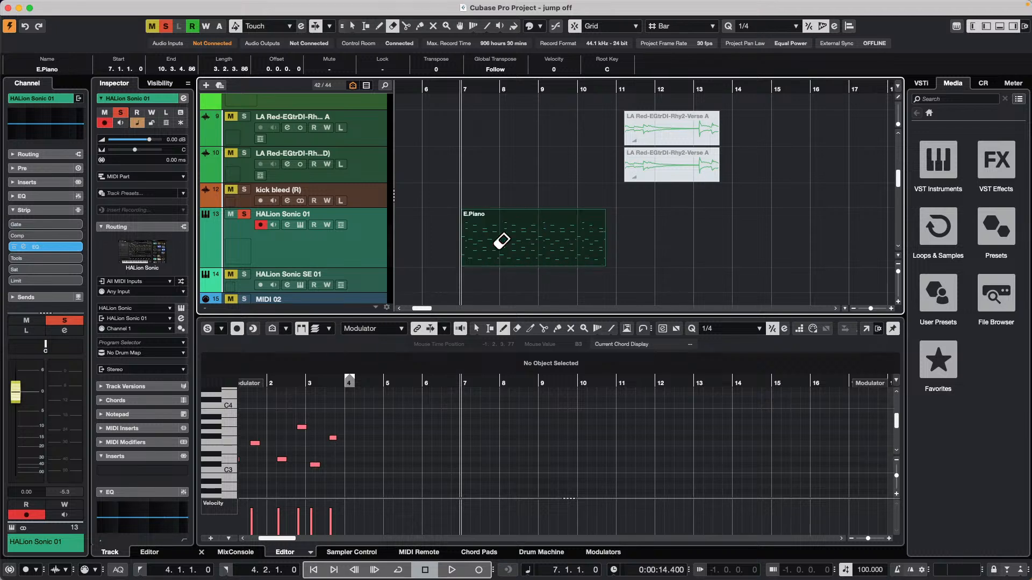
key(1)
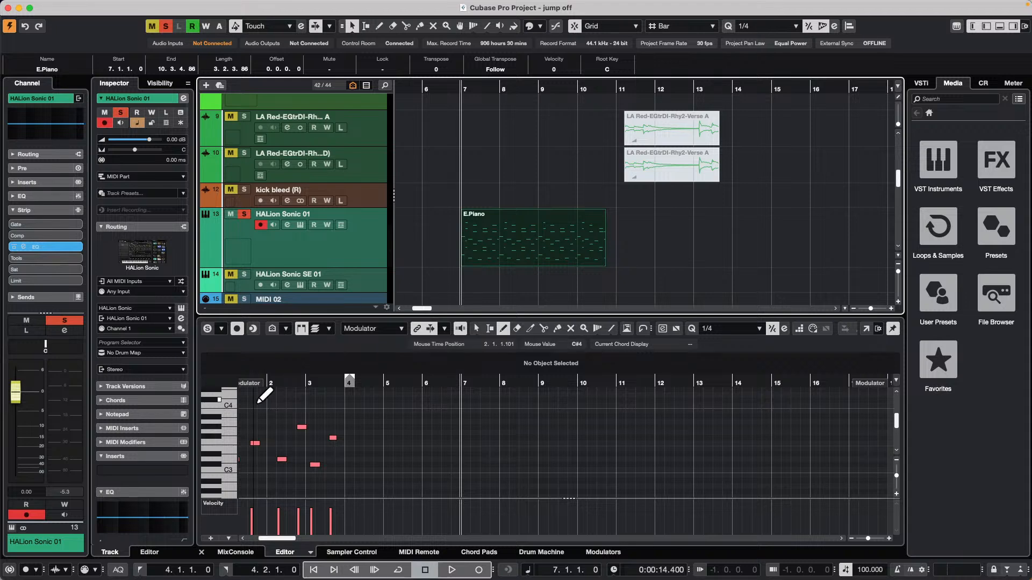
Set the linear MIDI record mode to Merge and record controller data into the E.Piano part during playback.
click(85, 570)
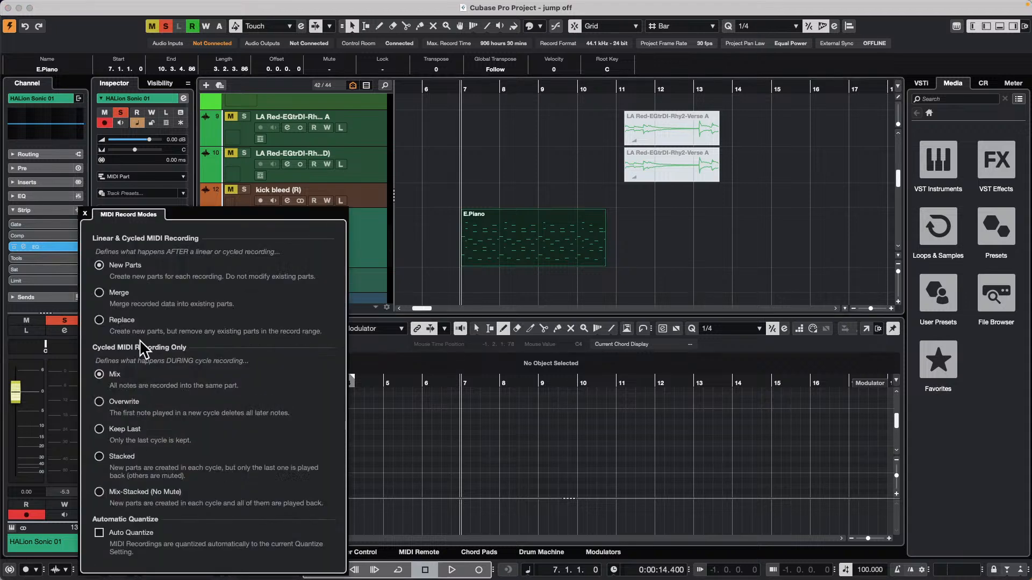
click(99, 293)
key(space)
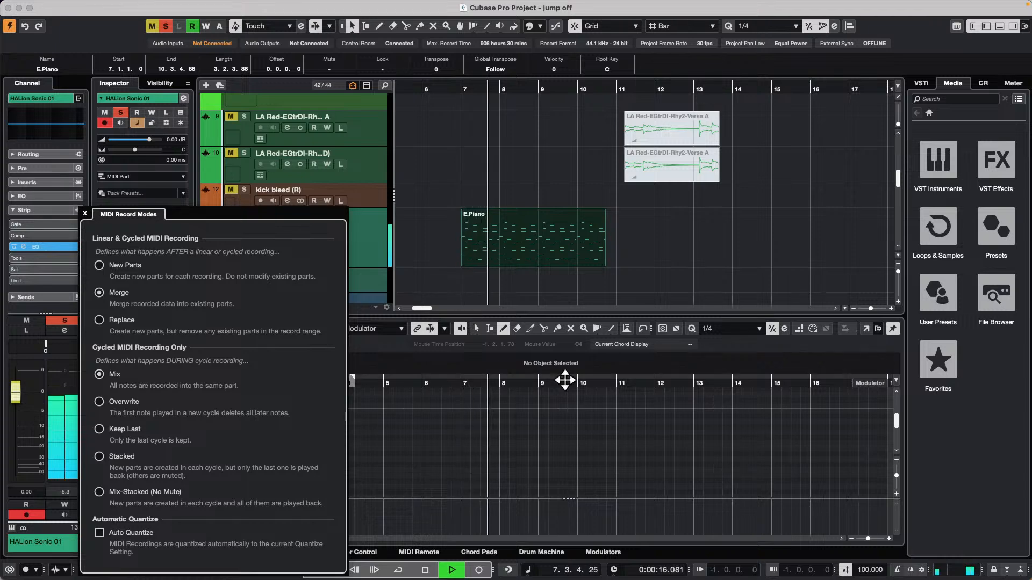
key(KP_Multiply)
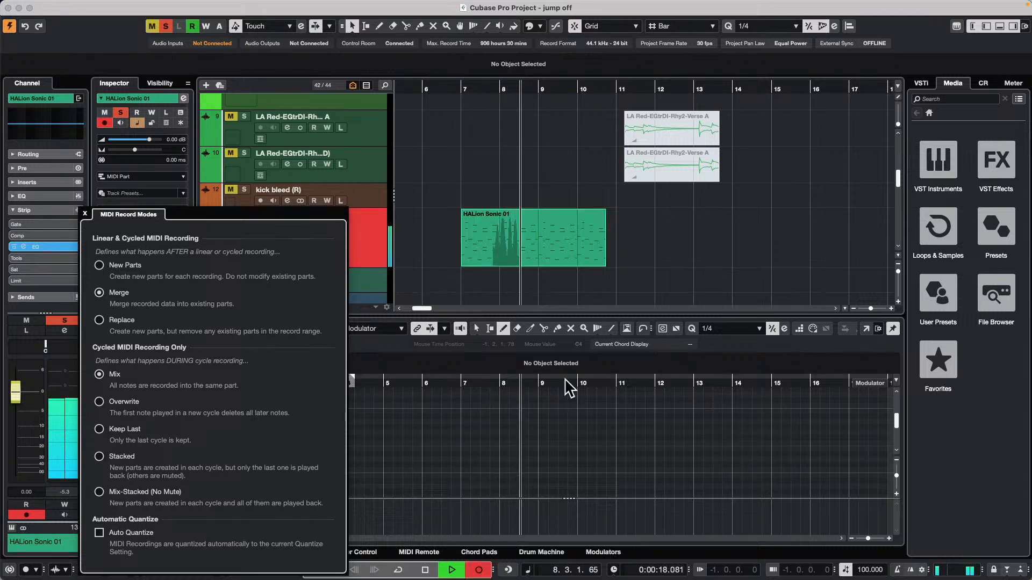
Set the linear MIDI record mode to New Parts and record a take from bar 7 to bar 9 on the HALion Sonic 01 track.
key(space)
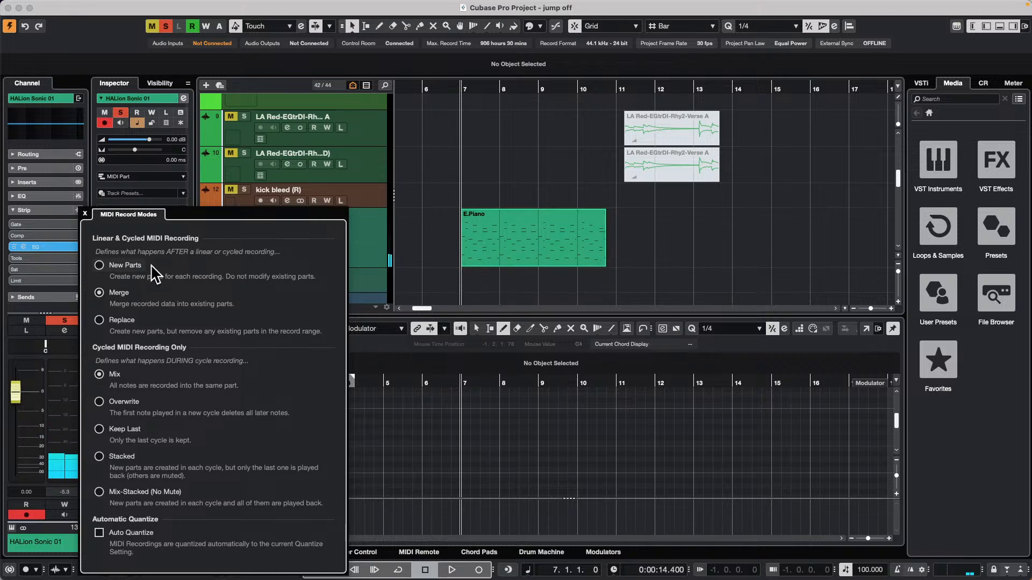
click(101, 266)
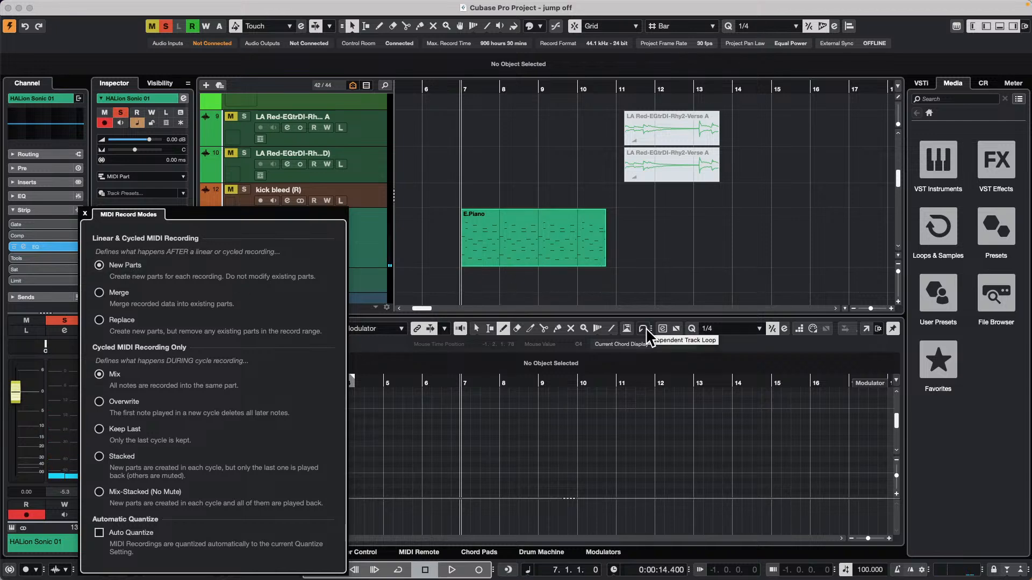
key(KP_Multiply)
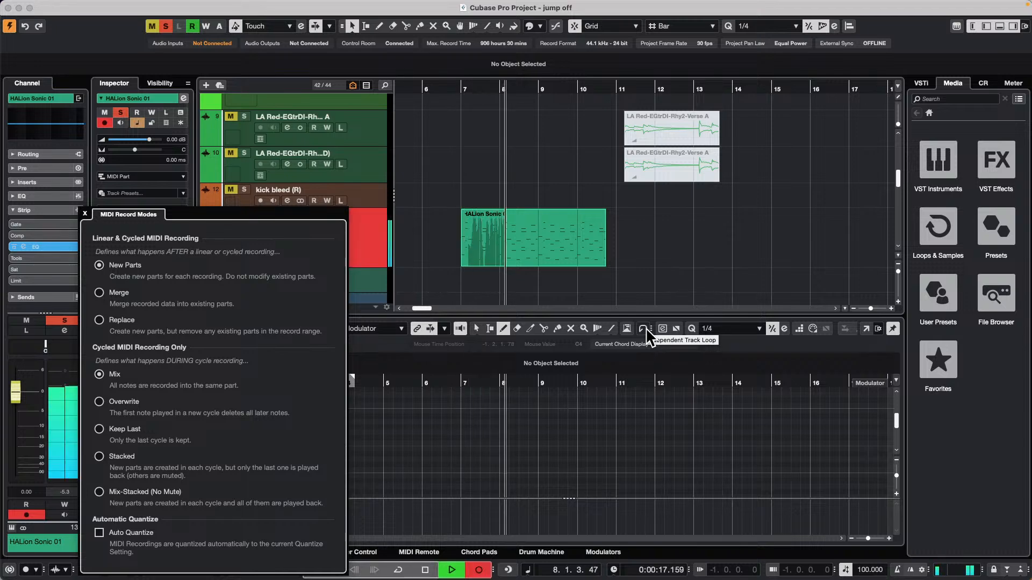
key(space)
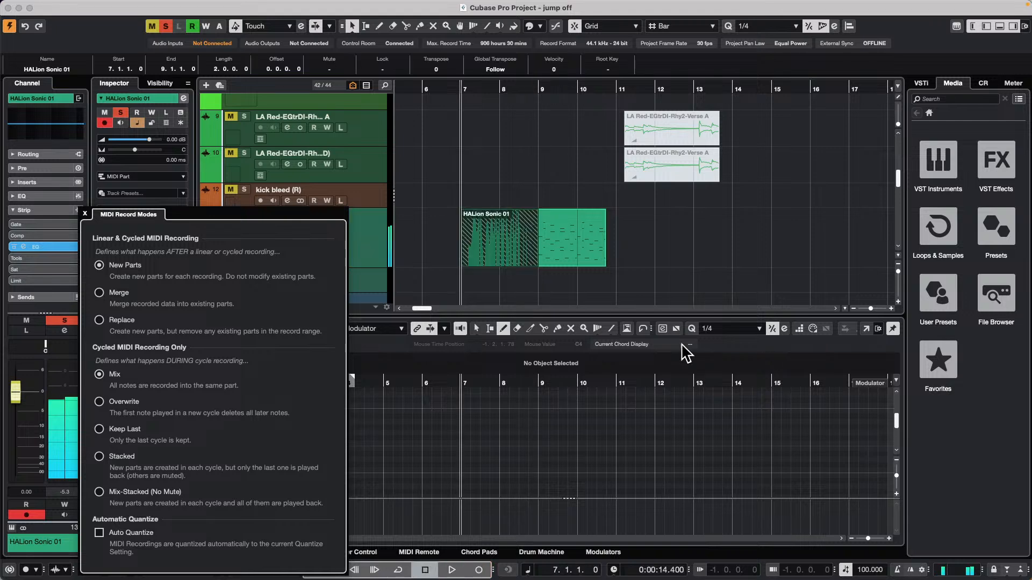
Try to glue the newly recorded part to the E.Piano part with the Glue tool, and return to the Object Selection tool.
right_click(497, 243)
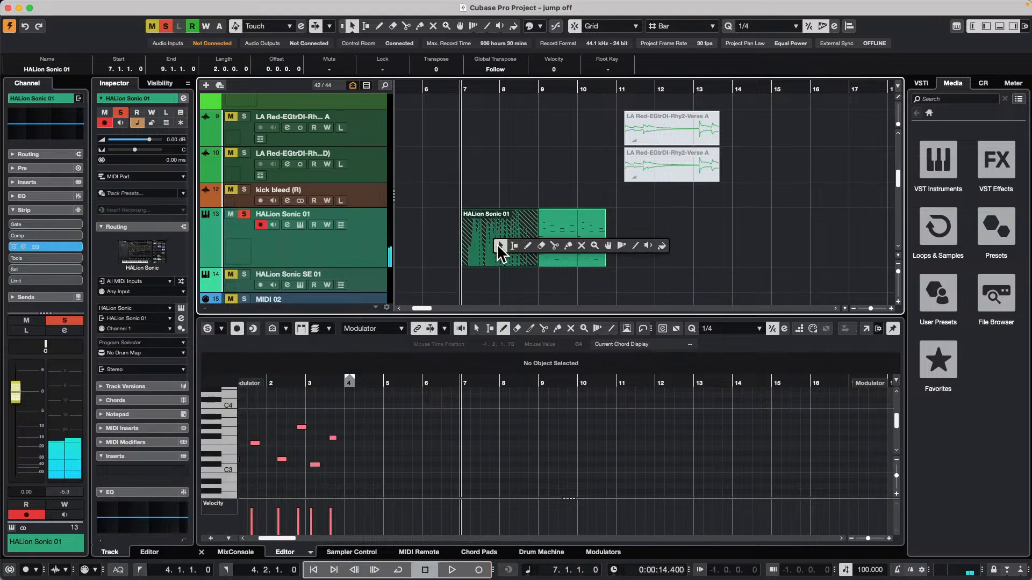
click(568, 245)
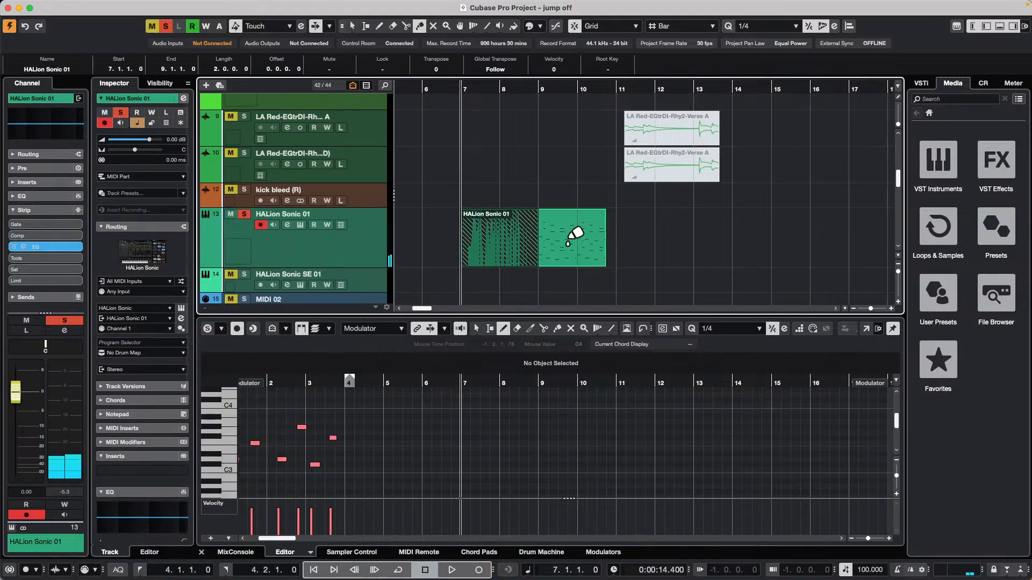
click(492, 236)
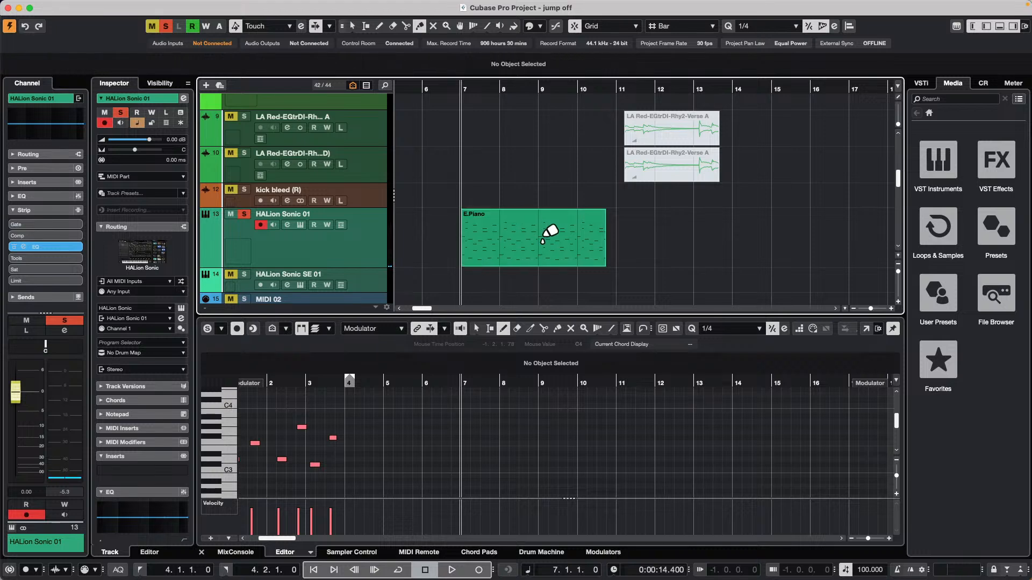
key(1)
click(585, 215)
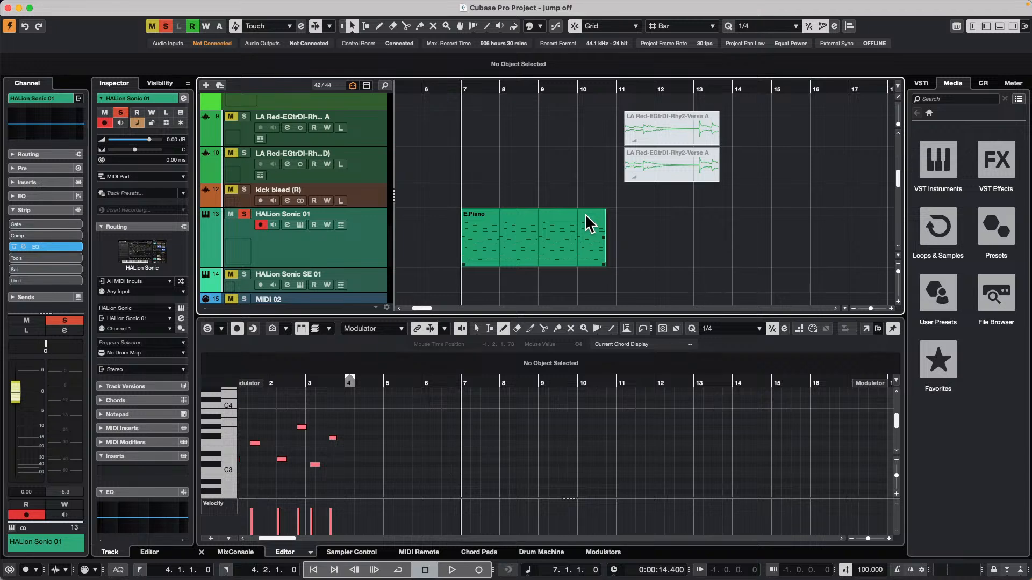
click(588, 286)
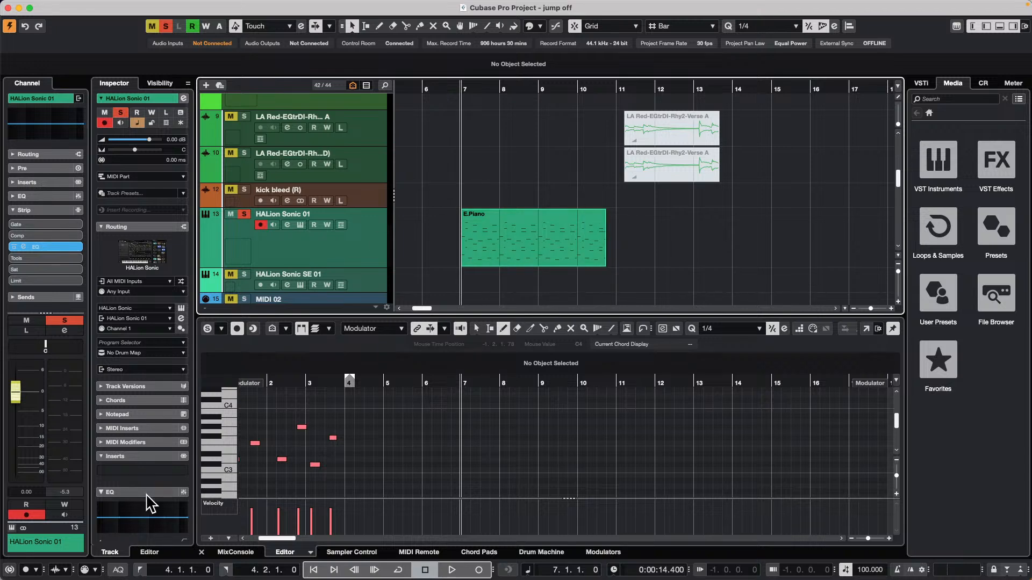
Review the linear and cycled MIDI record mode options, and close them.
click(85, 570)
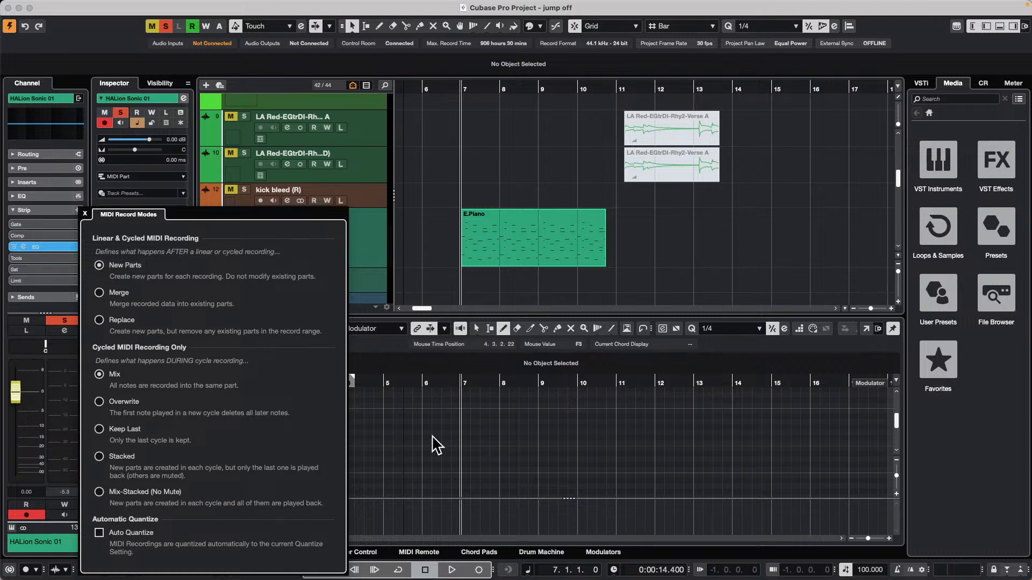
click(485, 428)
click(93, 570)
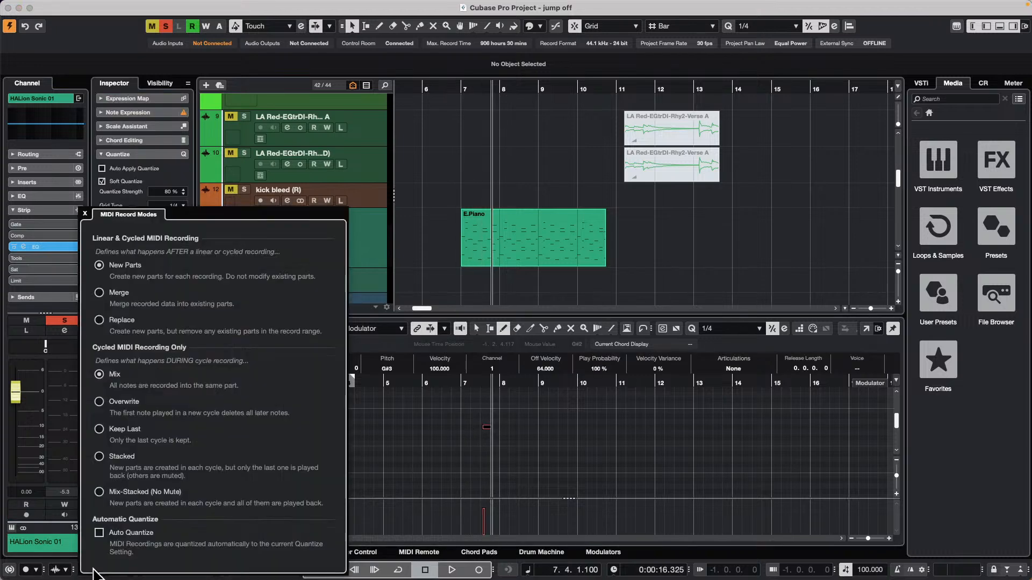
click(471, 293)
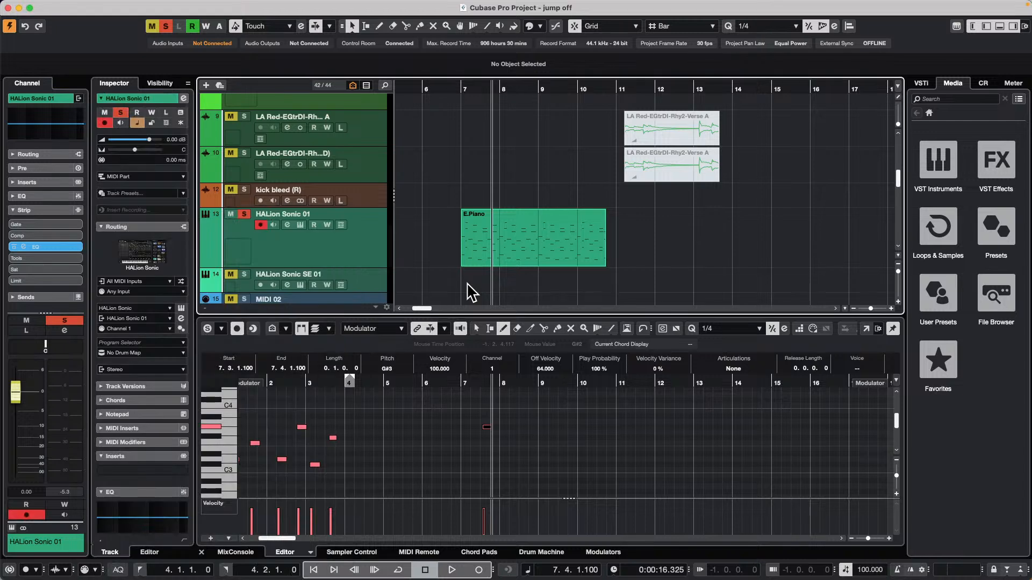
click(468, 288)
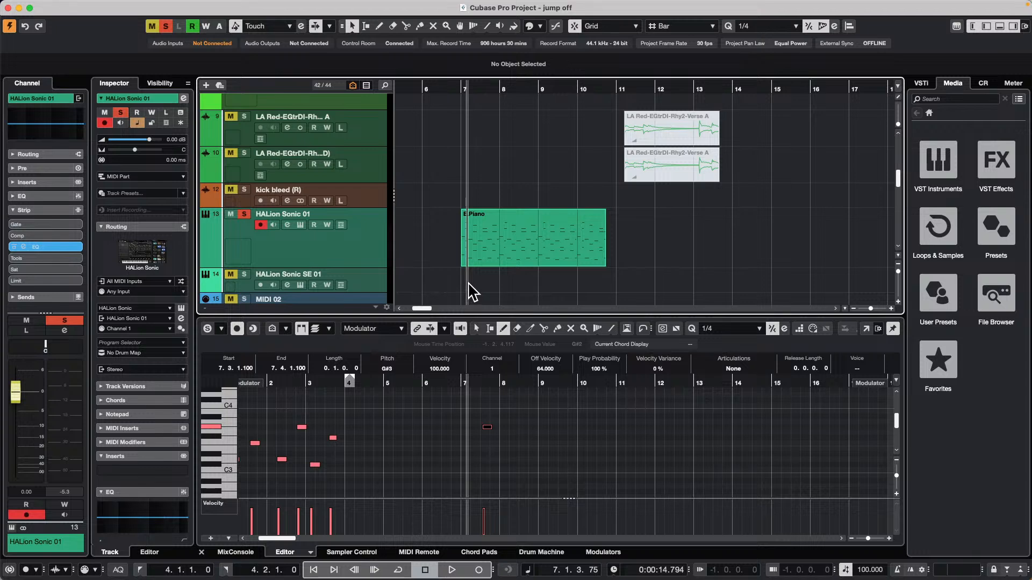
Examine the list of addable devices and the MIDI input choices for Mackie Control in Studio Setup, and close the dialog.
click(311, 6)
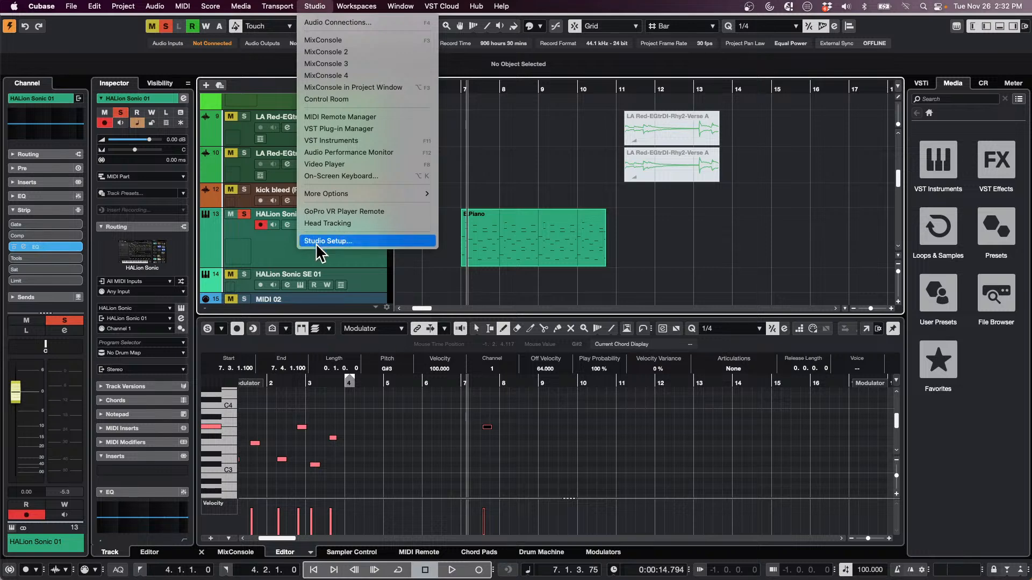
click(333, 242)
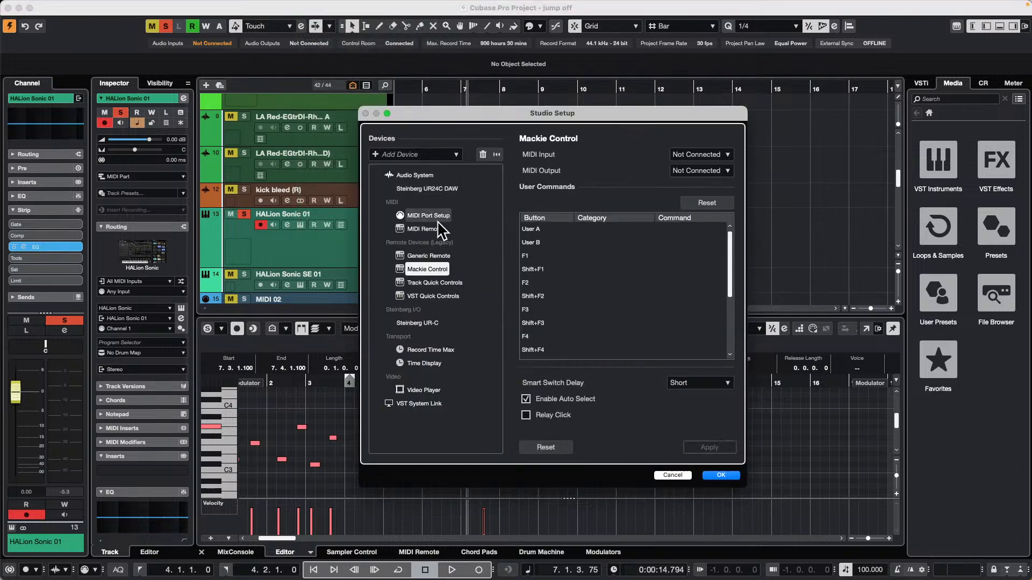
click(376, 153)
click(497, 220)
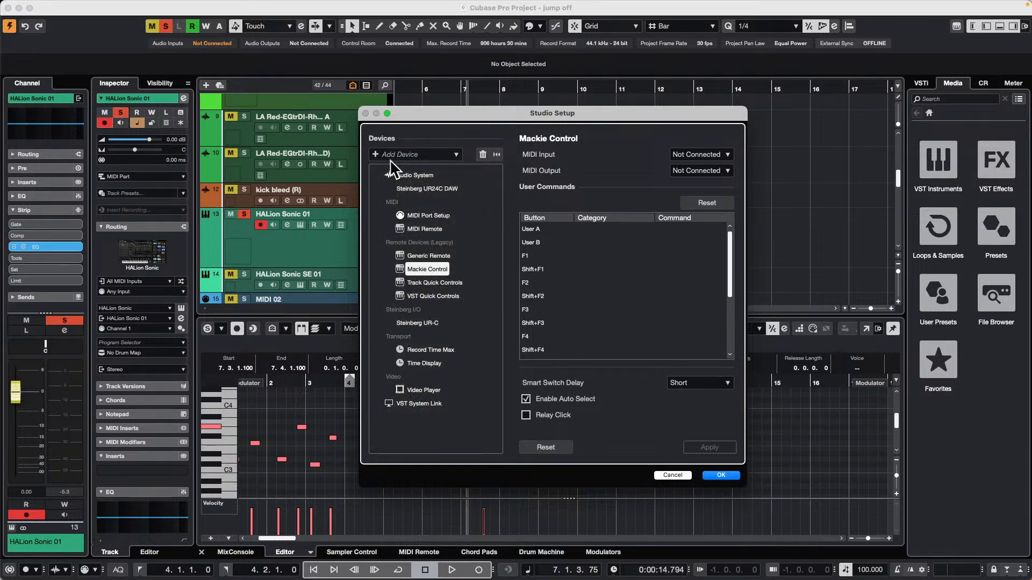
click(376, 153)
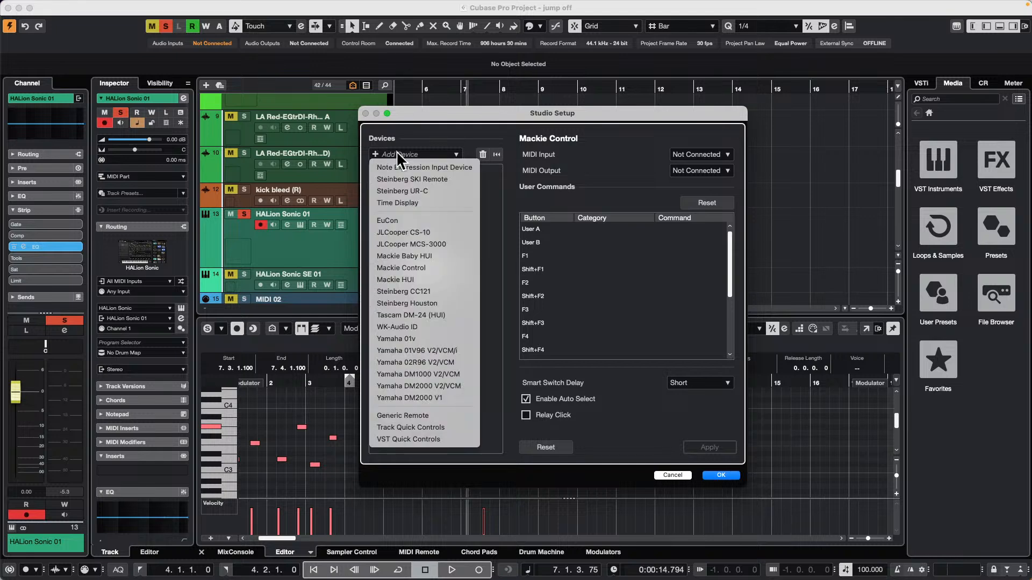
click(501, 276)
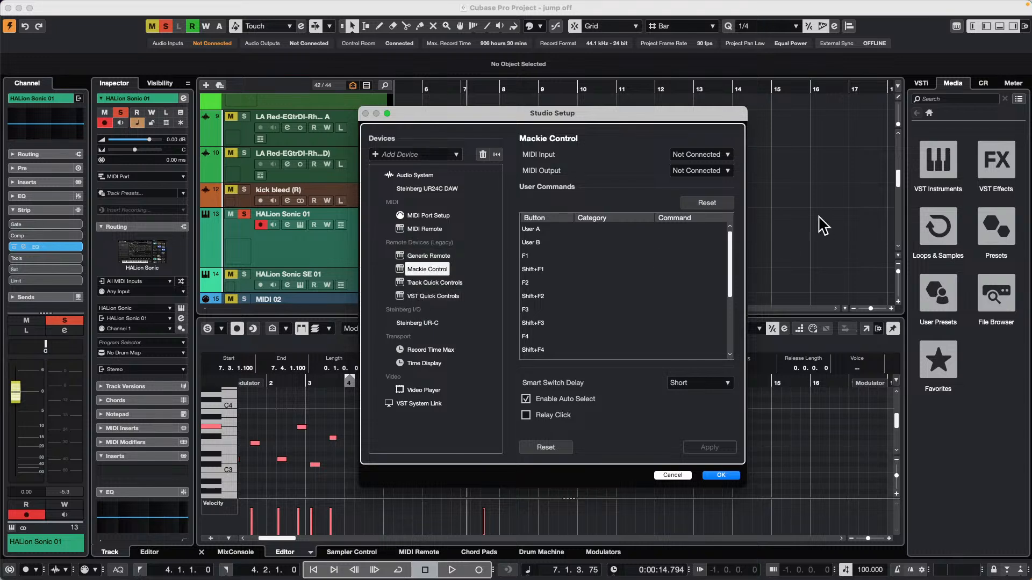
click(720, 155)
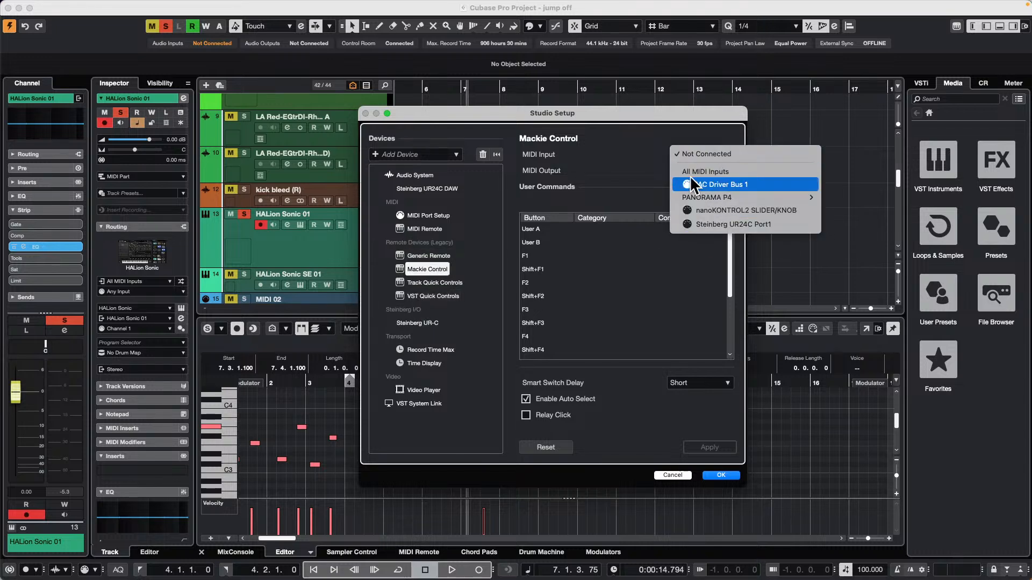
click(647, 171)
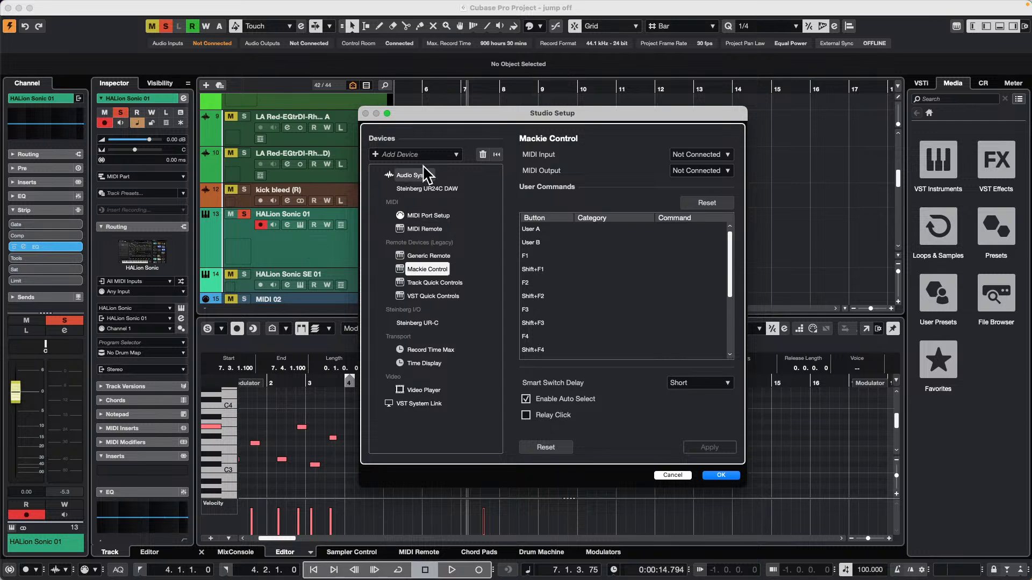
click(726, 478)
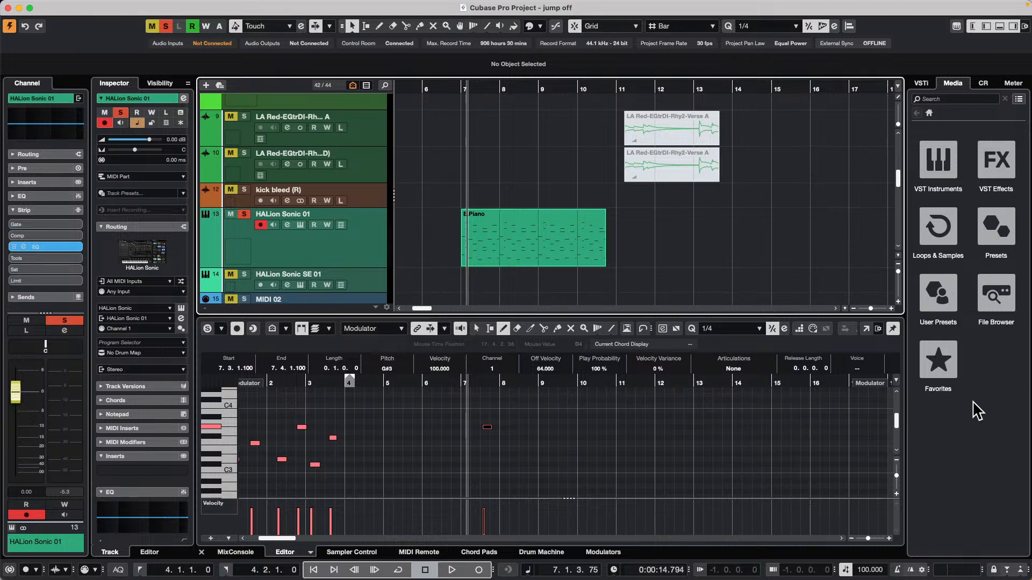
Look through the File Browser and the Loops & Samples content, and return to the media overview.
click(1010, 292)
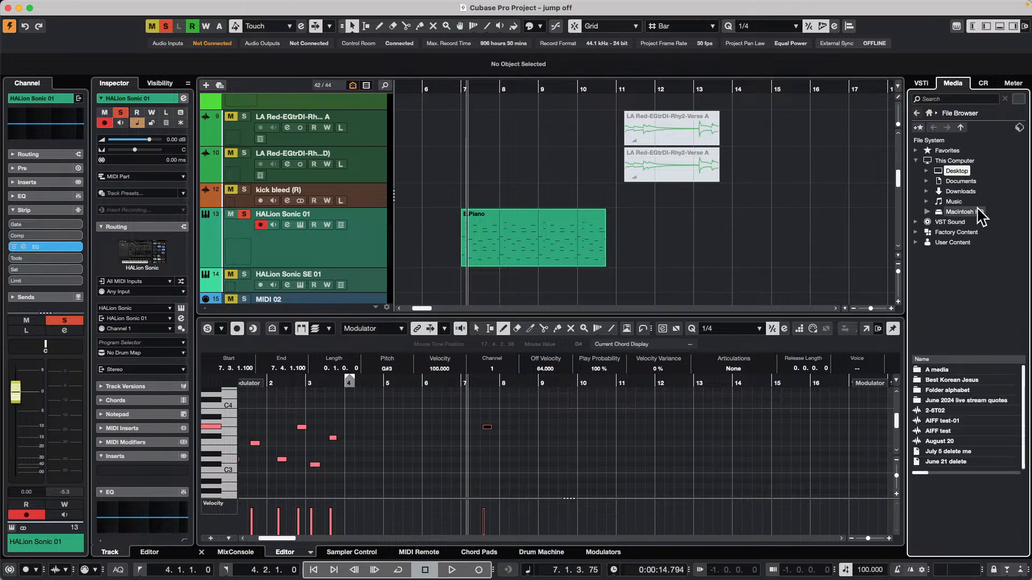
click(929, 112)
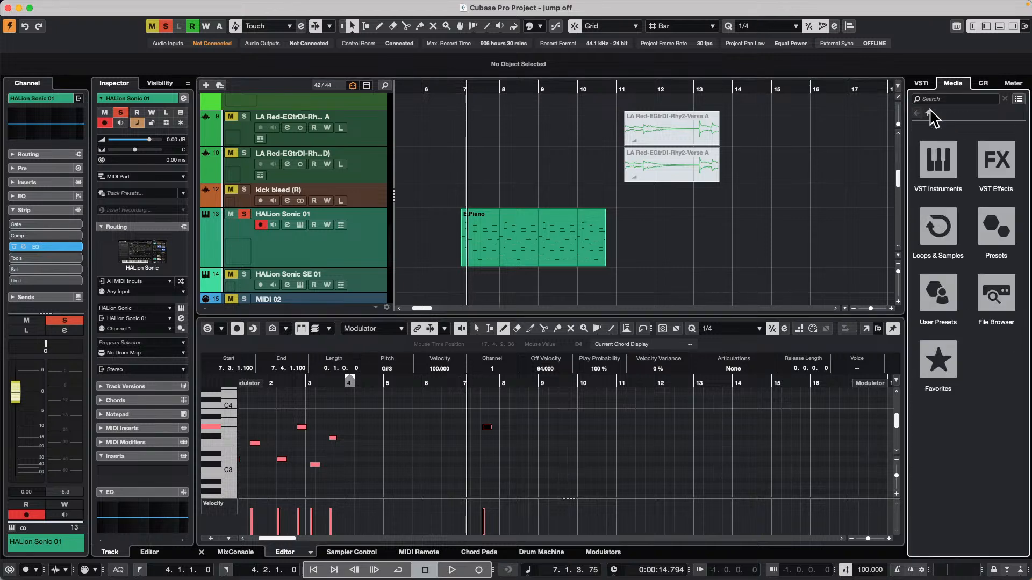
click(945, 223)
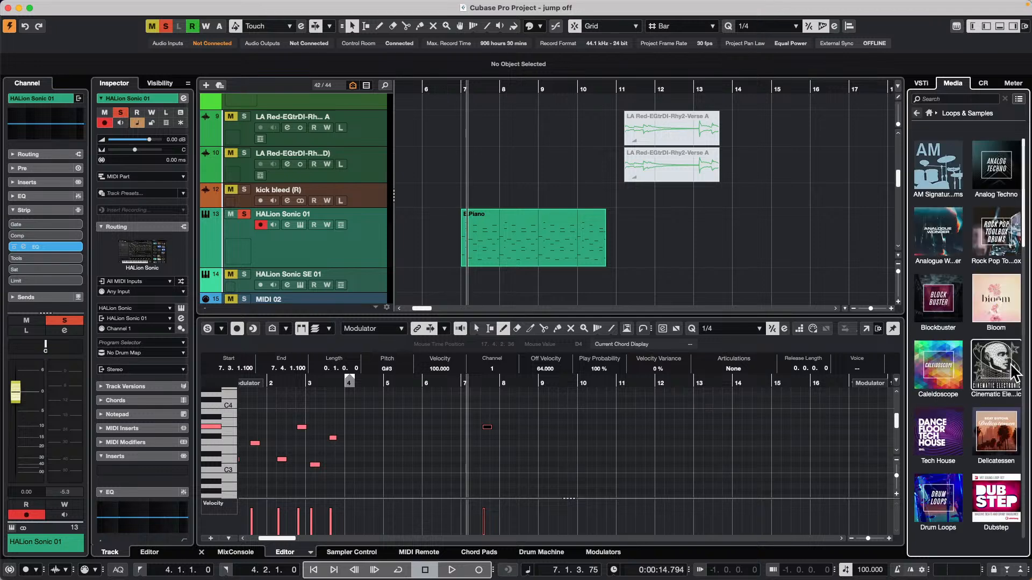
click(917, 114)
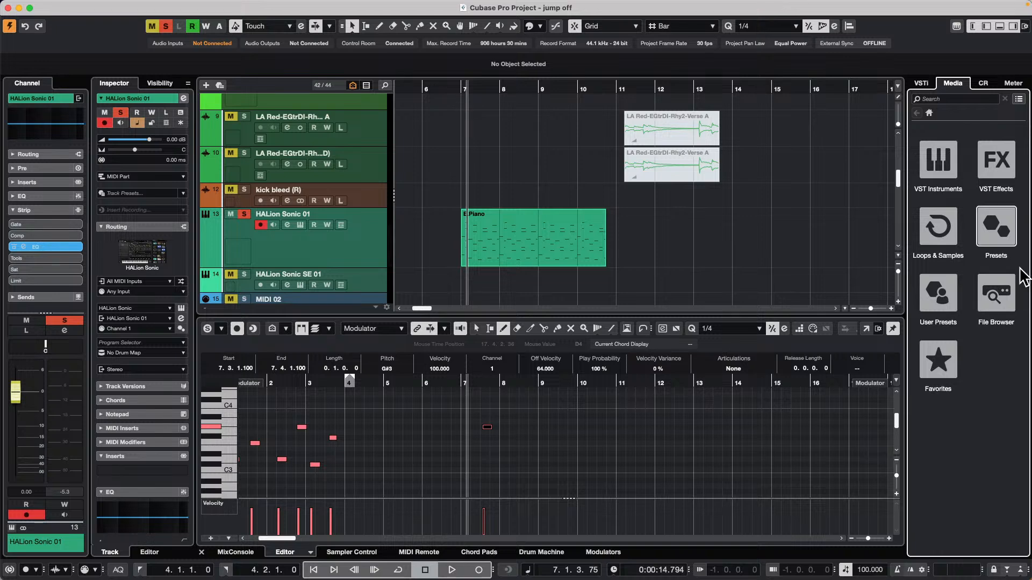
Expand the Downloads folder in the File Browser, show the Add Favorite option for the Auto Saves folder, and return to the media overview.
click(1004, 292)
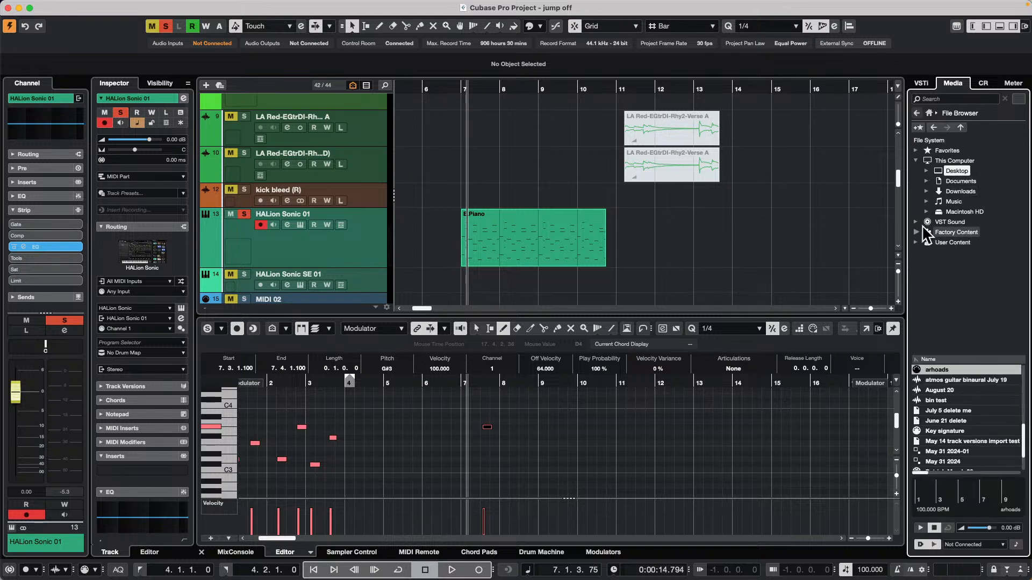
click(926, 191)
click(968, 241)
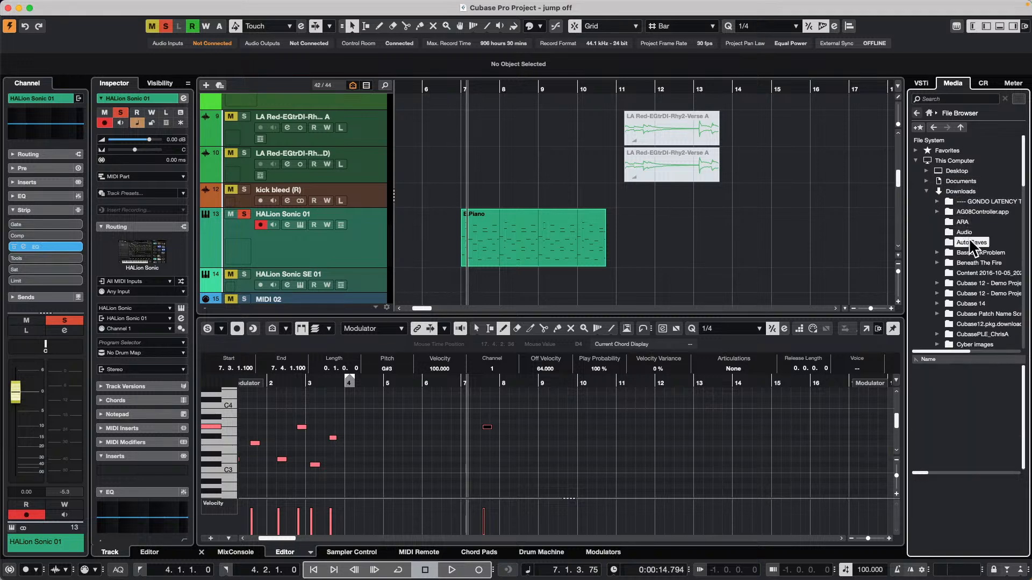
right_click(970, 242)
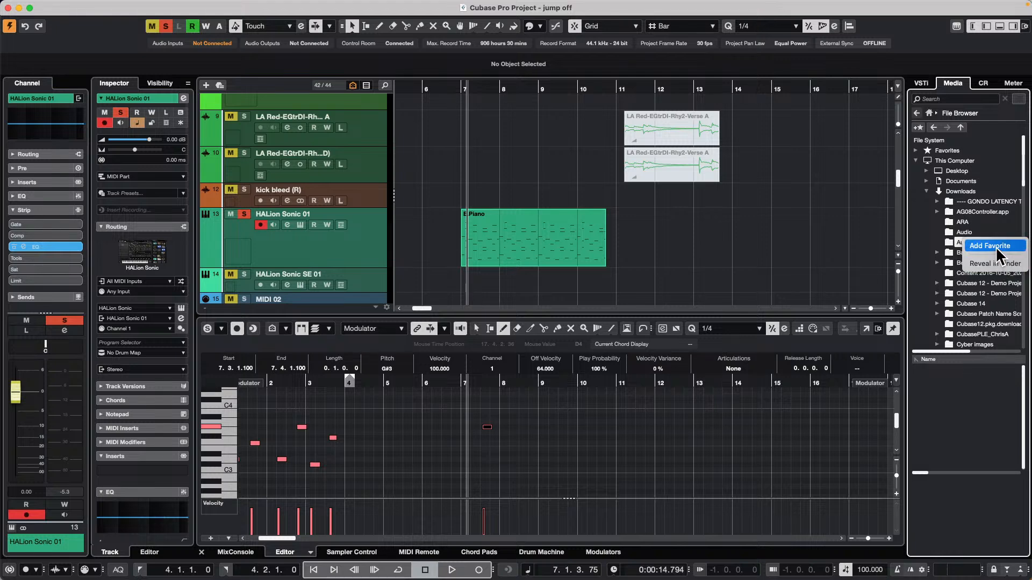
click(929, 113)
click(929, 113)
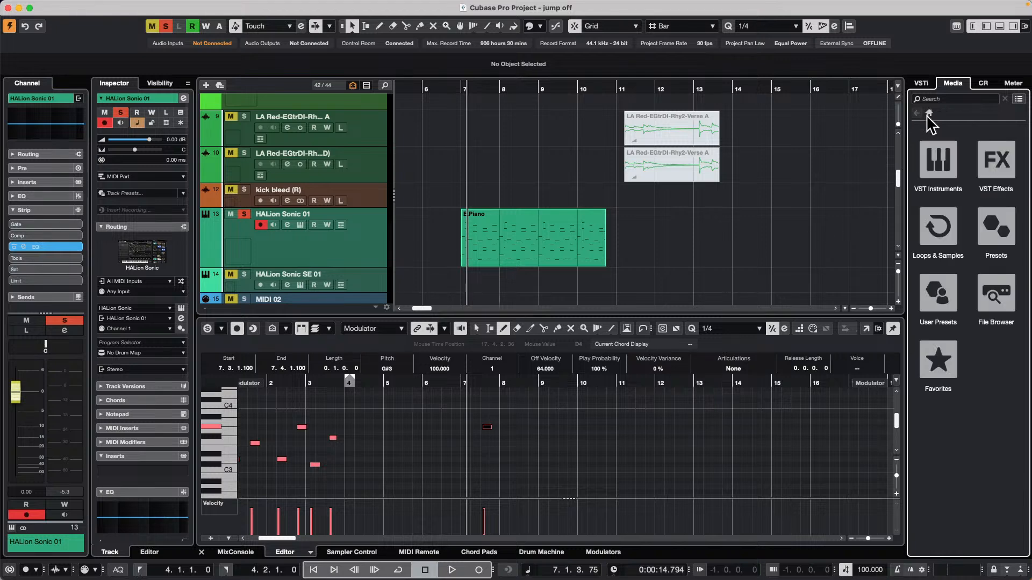
View the contents of the Drum One Shots favorite folder and return to the media overview.
click(938, 362)
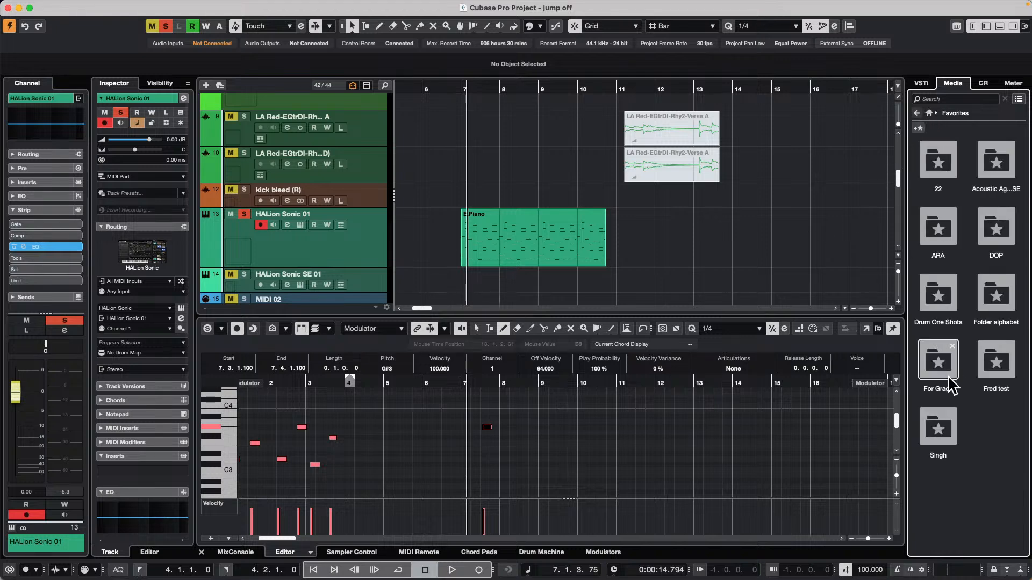
click(937, 293)
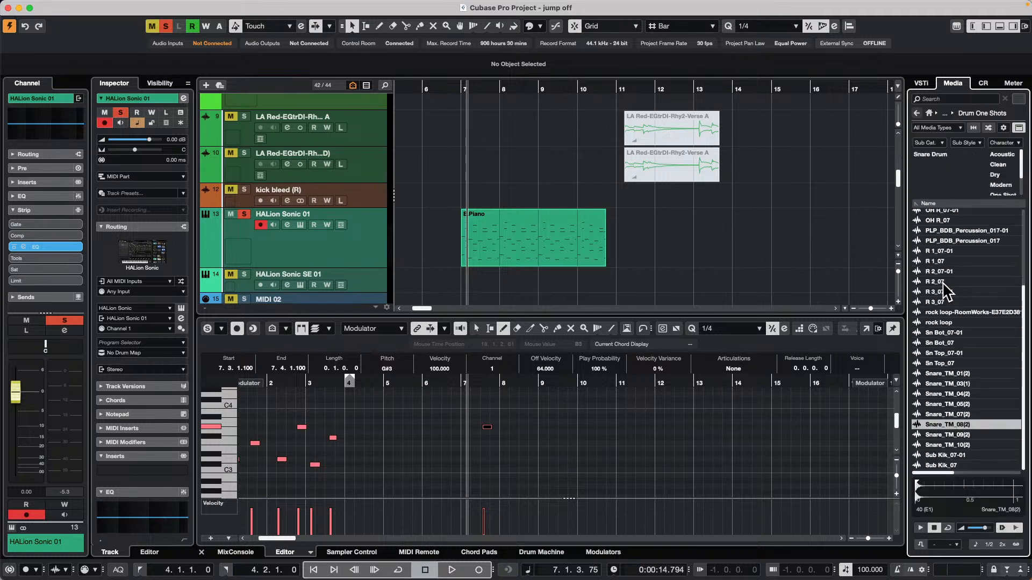
click(916, 114)
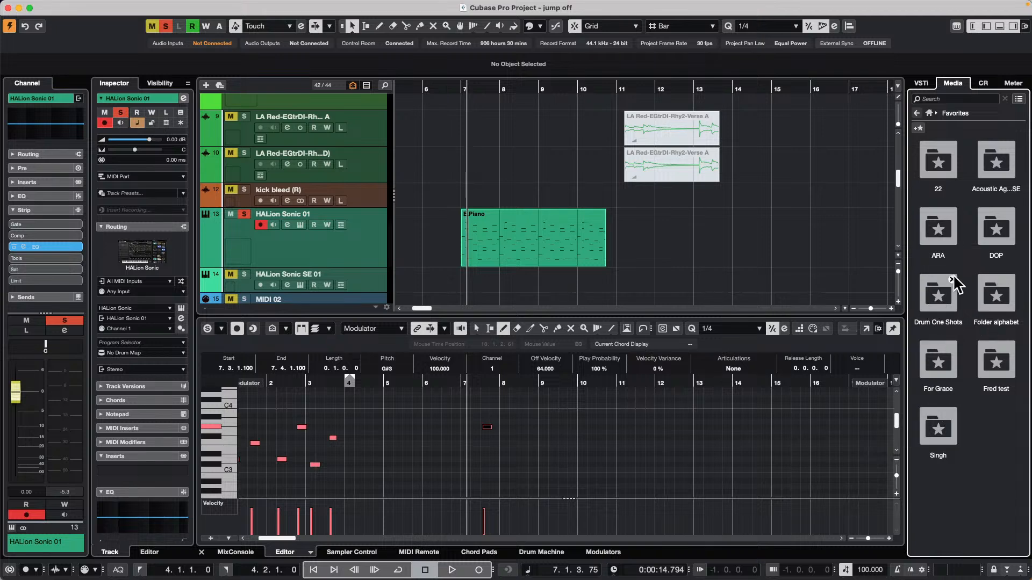
click(917, 114)
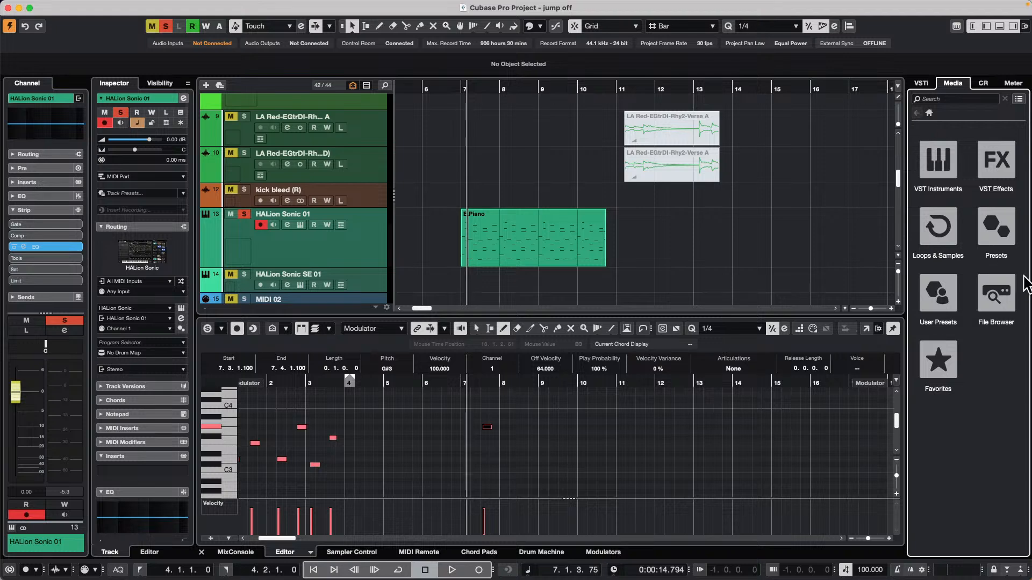
Show the Add Favorite option for the Cubase Patch Name folder inside Downloads in the File Browser, and dismiss it.
click(994, 293)
right_click(986, 314)
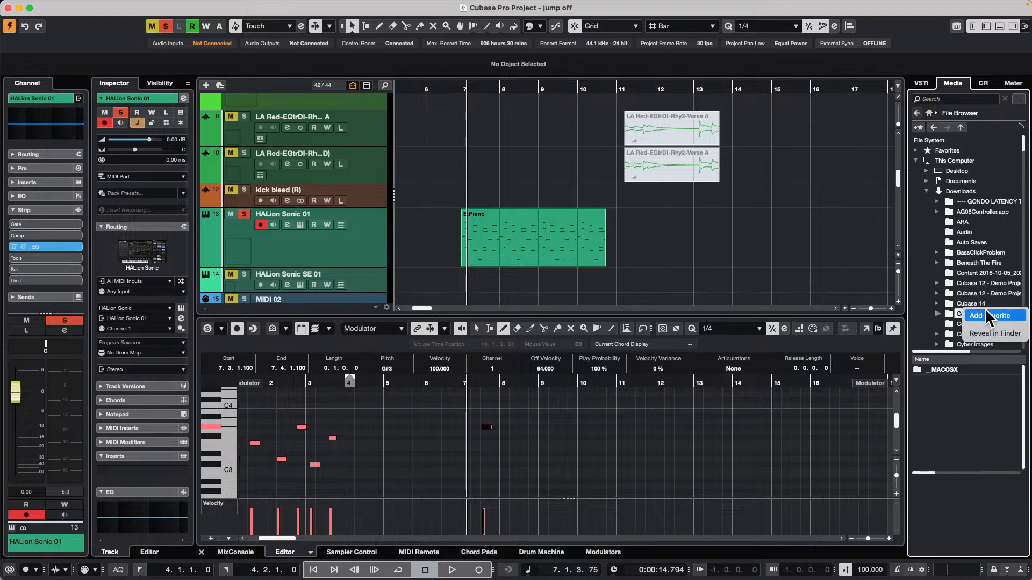
click(969, 384)
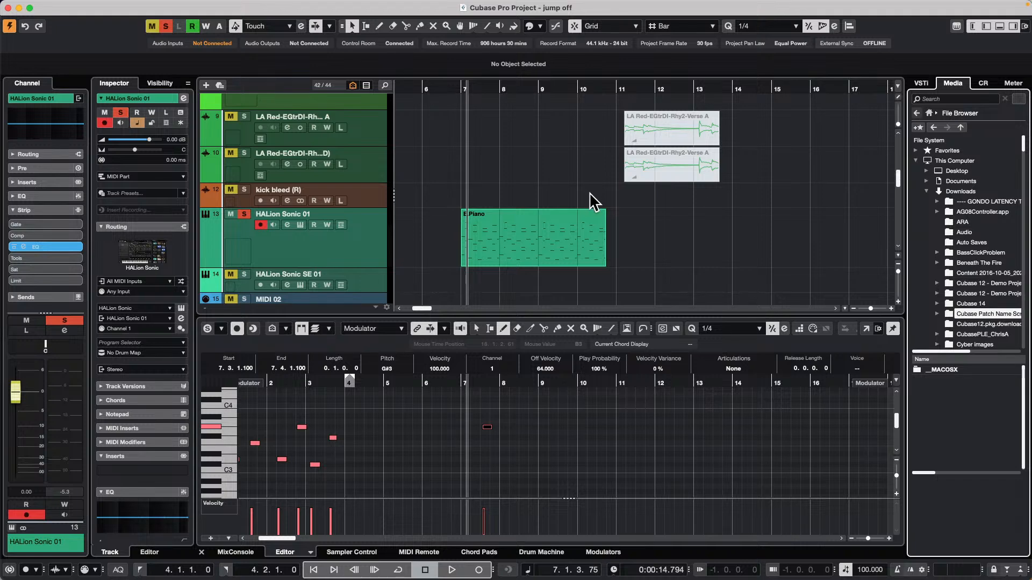
Open the MixConsole with its toolbar setup options and shift the playback position forward and back through the time display during playback.
key(F3)
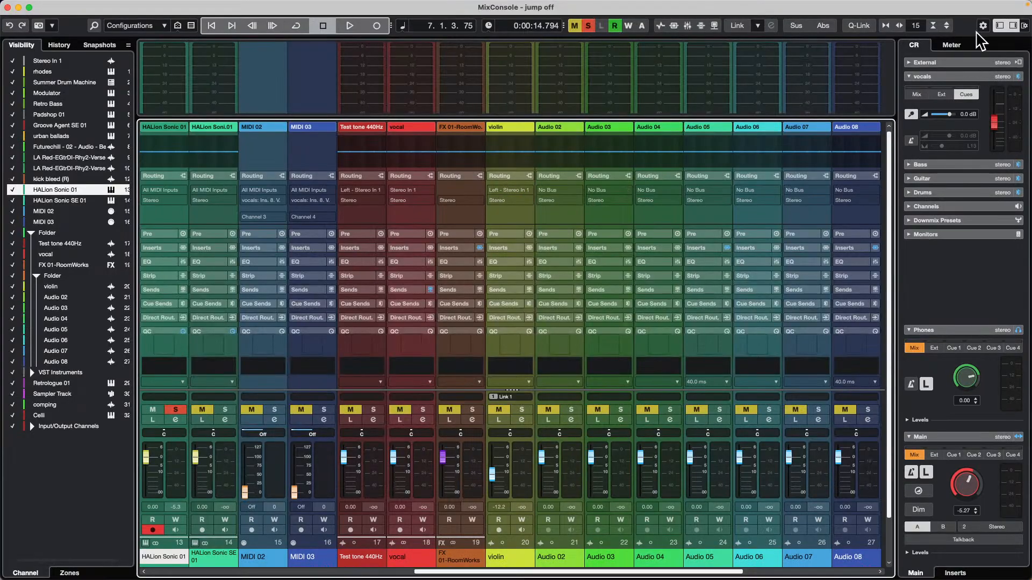
click(982, 26)
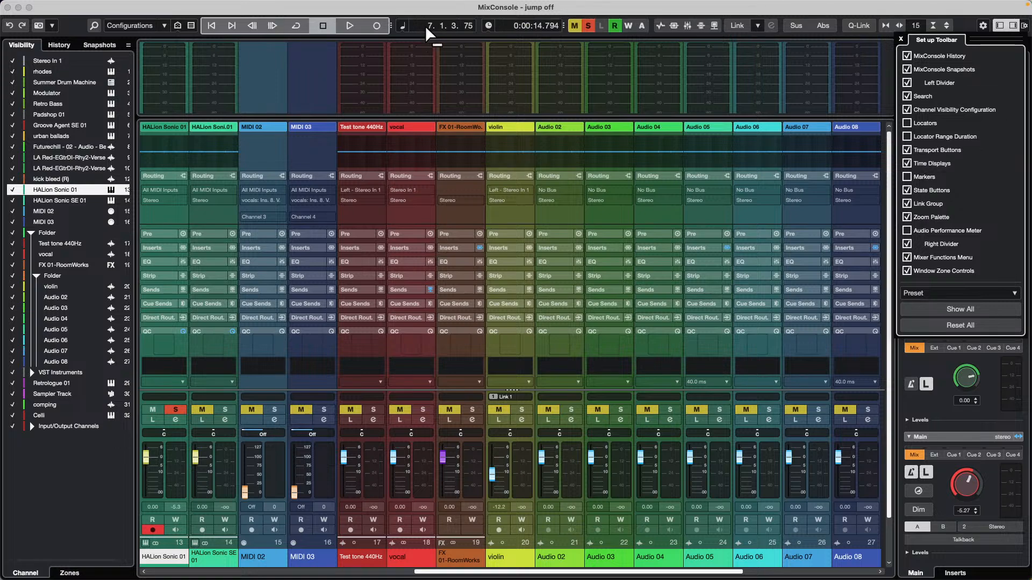
scroll(427, 25, up, 6)
scroll(427, 25, up, 7)
scroll(428, 25, up, 7)
scroll(428, 26, up, 8)
key(space)
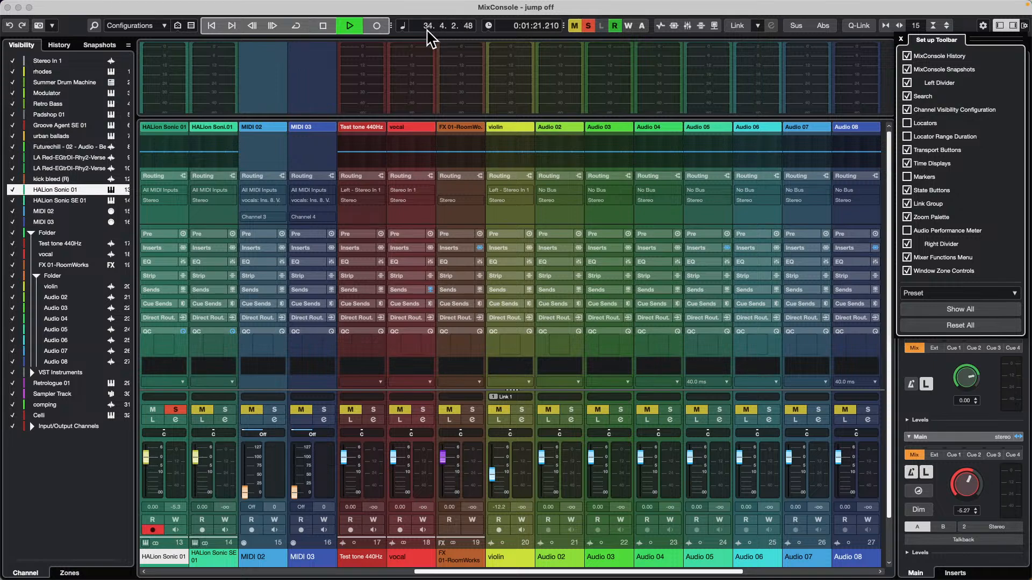
scroll(429, 36, down, 7)
scroll(427, 30, down, 10)
key(space)
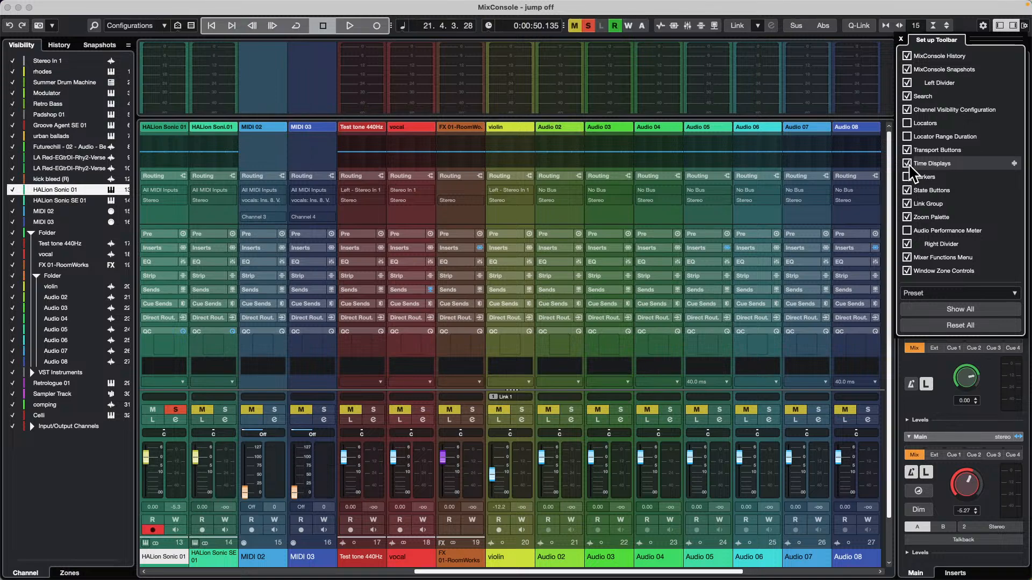
Dismiss the toolbar setup options, open the recent project November 26 2024.cpr and activate it.
mouse_move(934, 2)
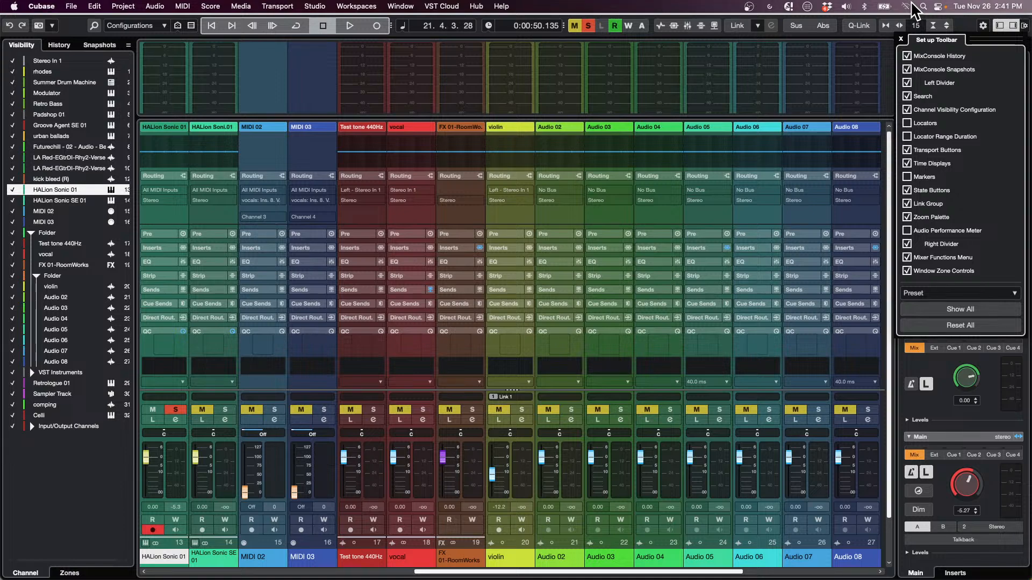
click(47, 14)
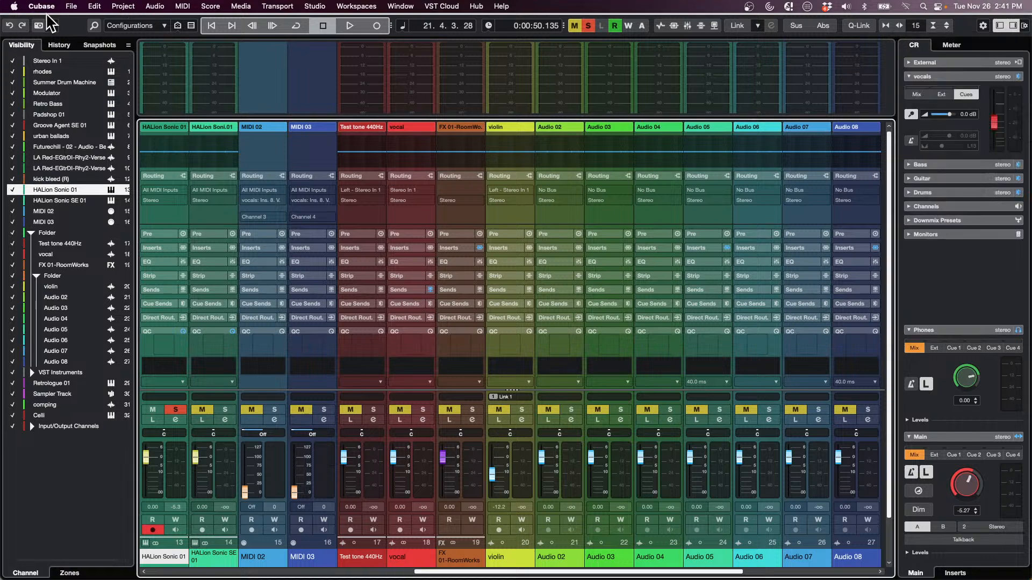
click(71, 6)
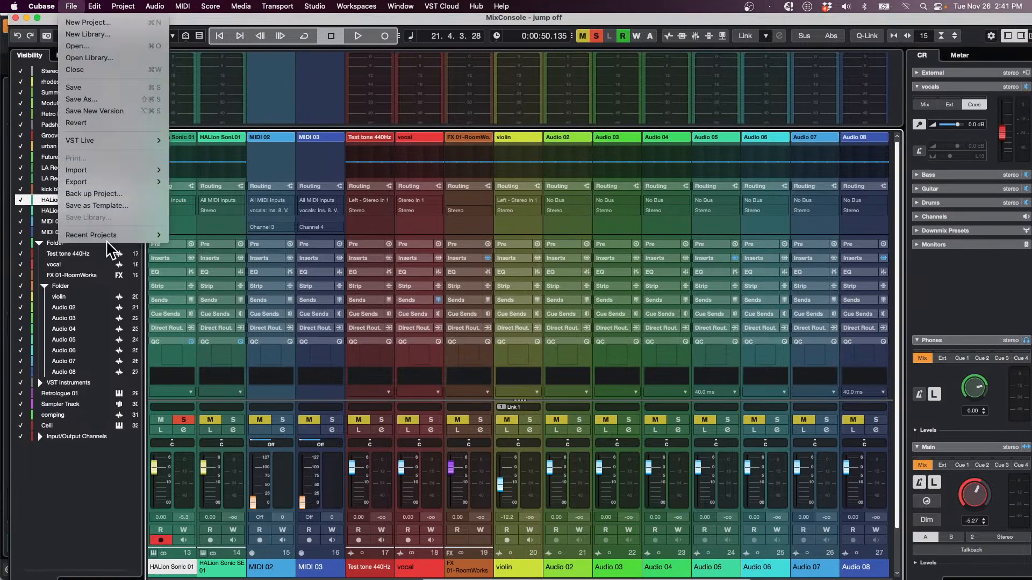
mouse_move(152, 237)
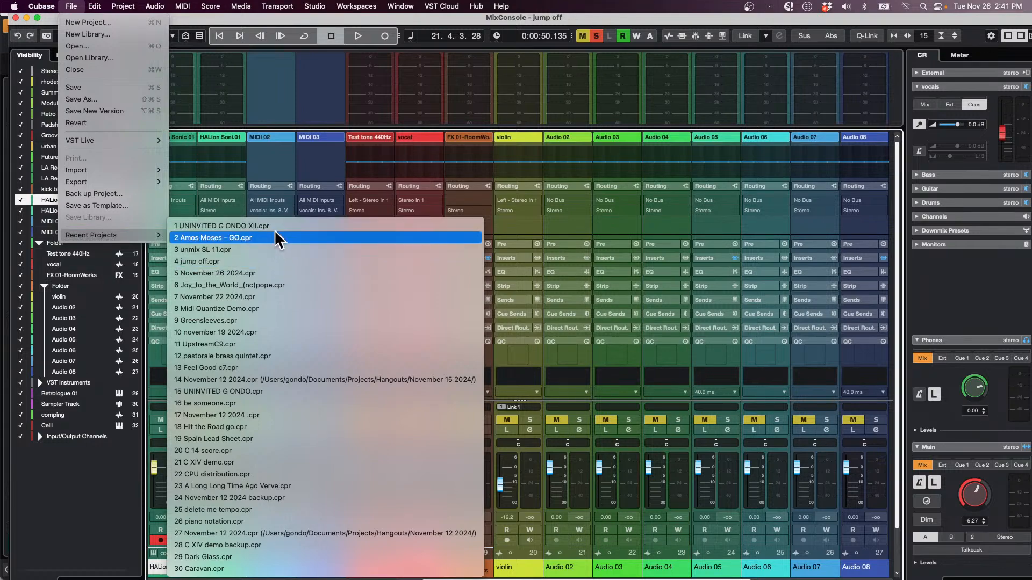
click(275, 275)
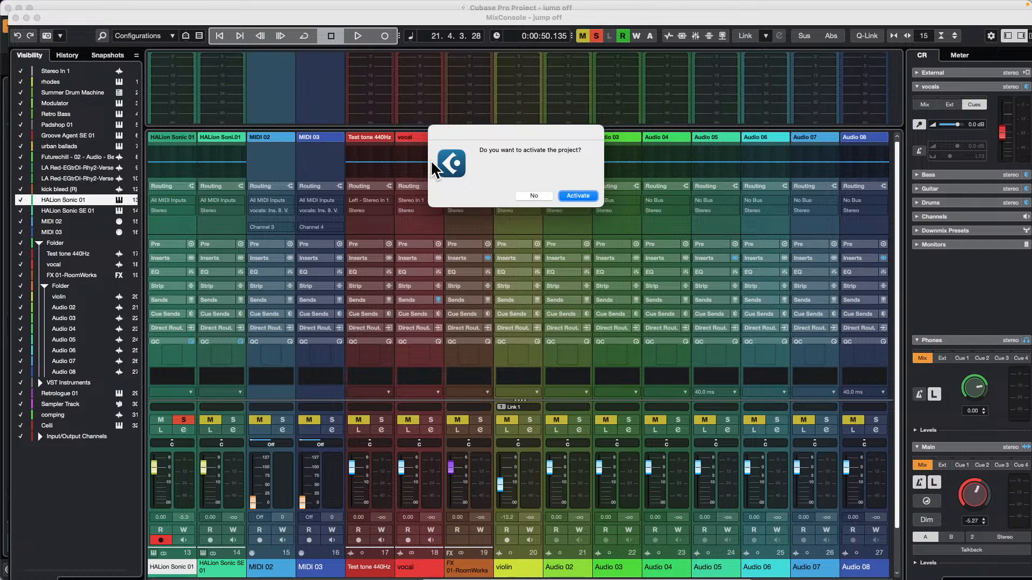
key(Return)
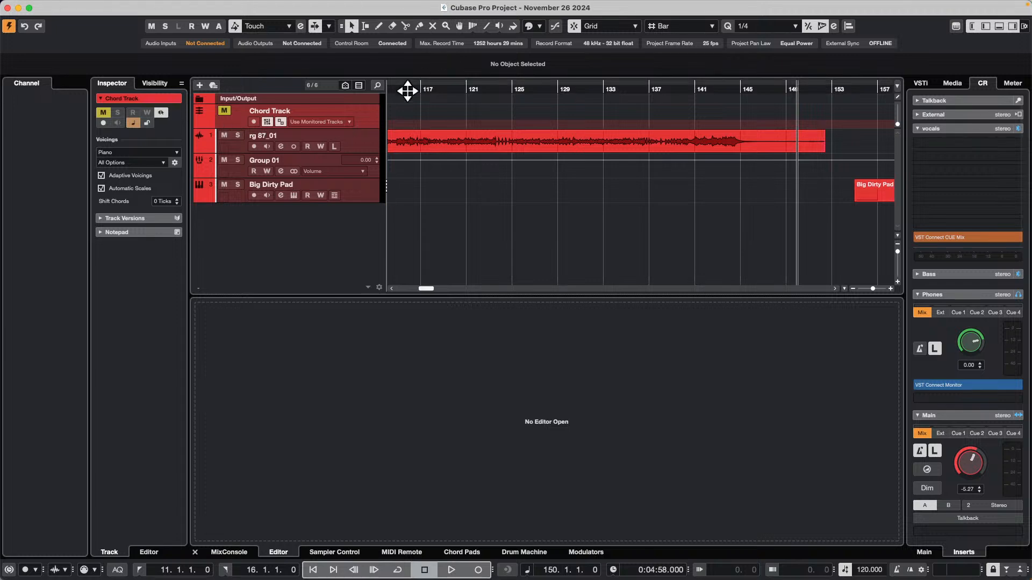
Return the playback position to the project start and increase the height of the rg 87_01 track.
drag(406, 92, 229, 95)
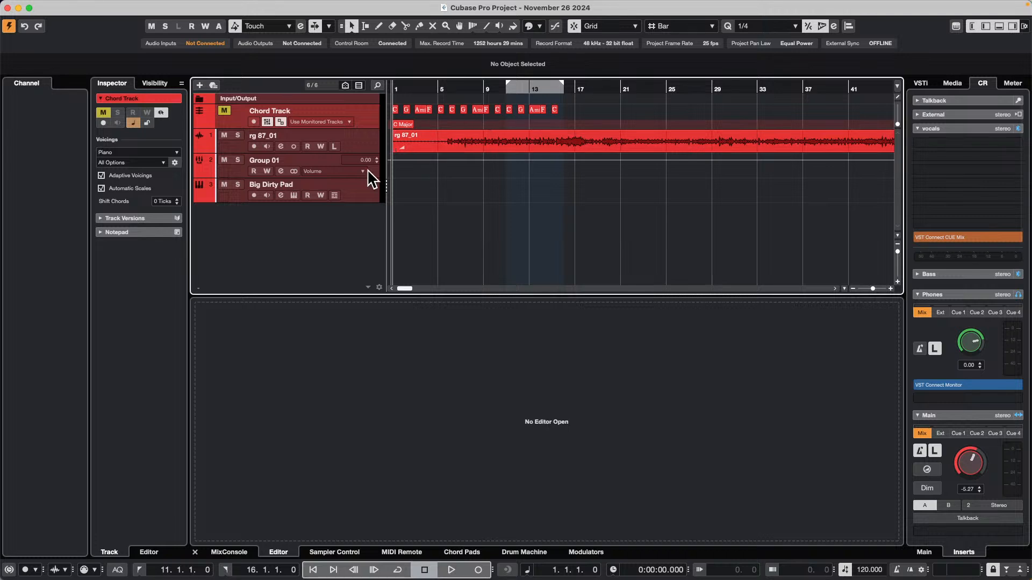
drag(369, 153, 366, 182)
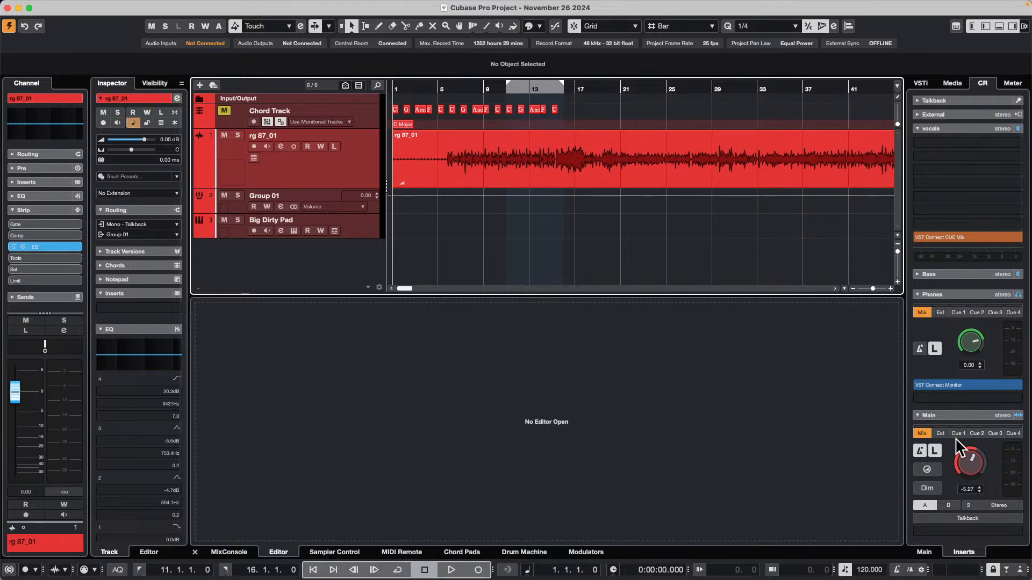
Play the rg 87_01 recording with the Control Room main level at 0.44, and set the level back to -5.27.
drag(965, 456, 966, 450)
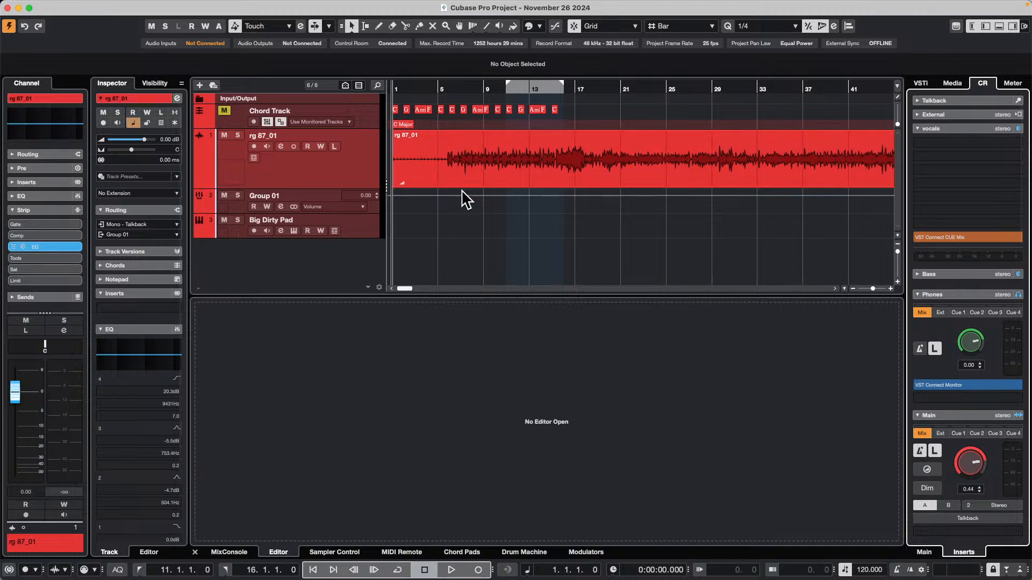
key(space)
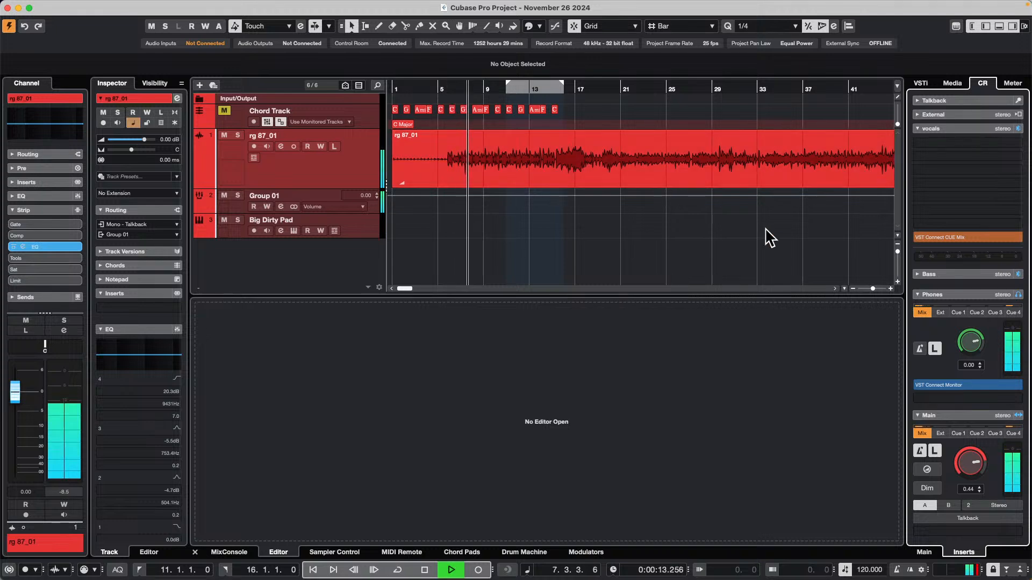
drag(971, 454, 969, 468)
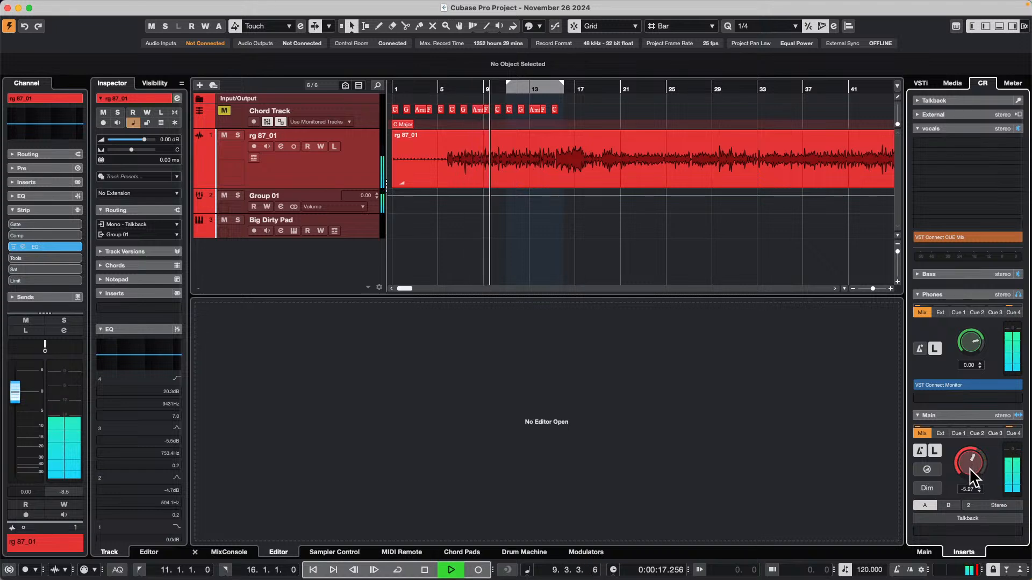
key(space)
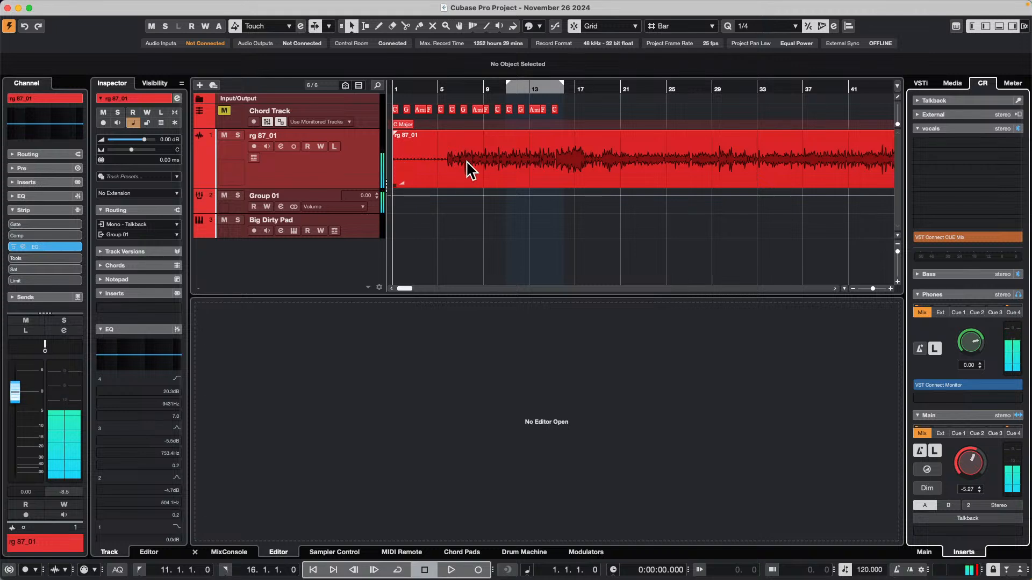
Assign the SpectraLayers extension to the rg 87_01 track and show its event in the SpectraLayers editor.
double_click(453, 160)
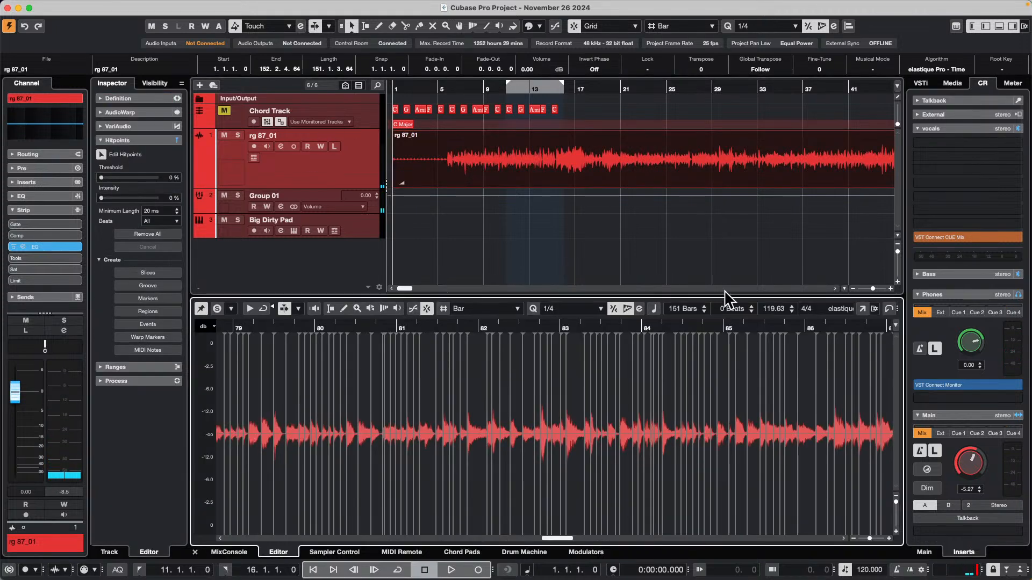
click(295, 171)
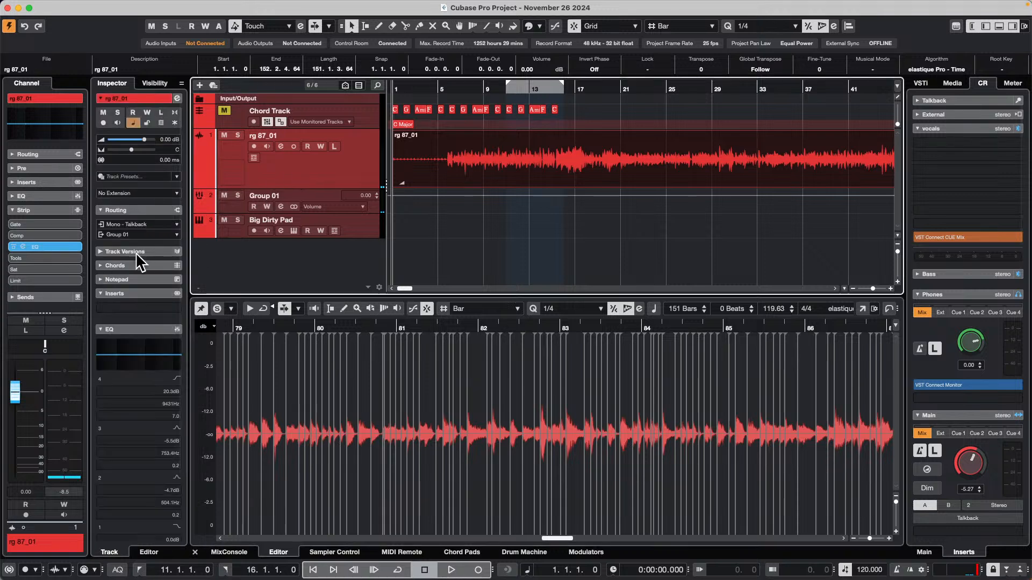
click(134, 194)
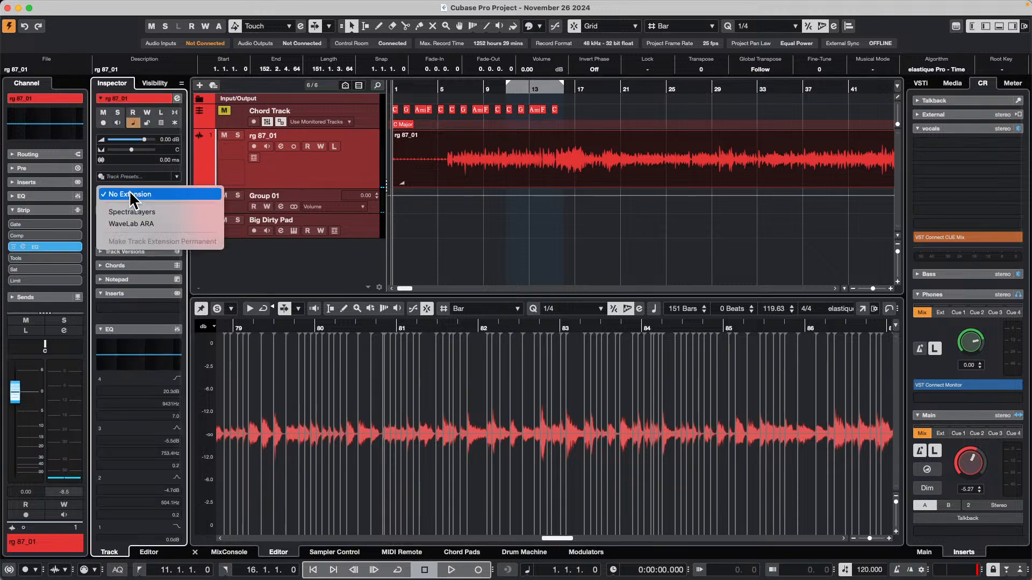
click(163, 212)
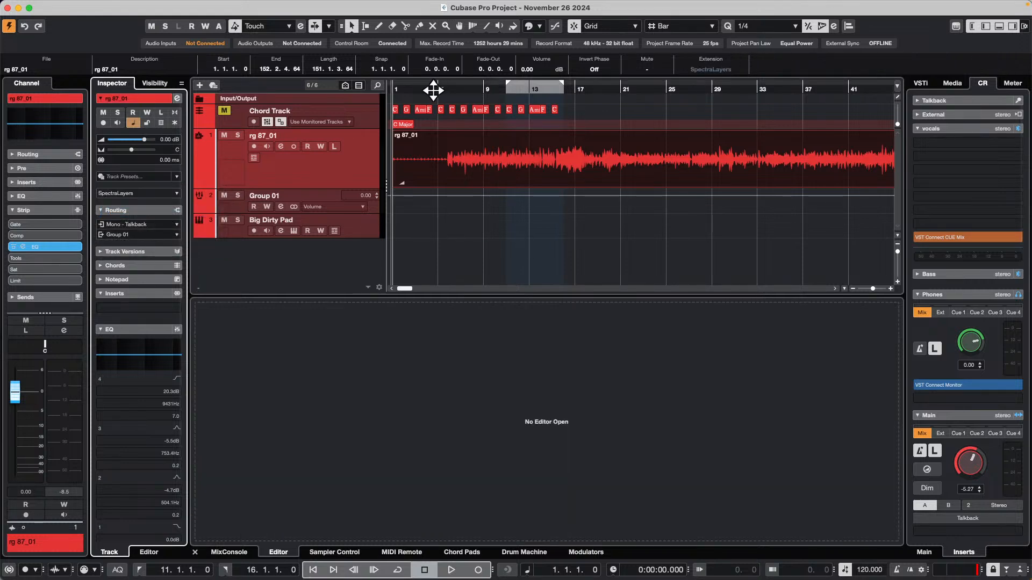
drag(433, 91, 337, 90)
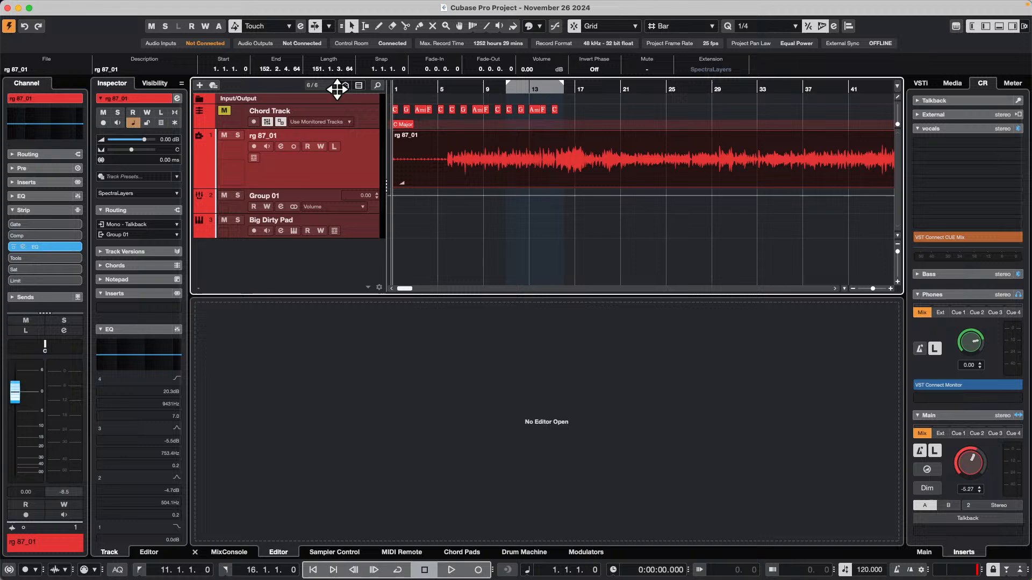
click(567, 168)
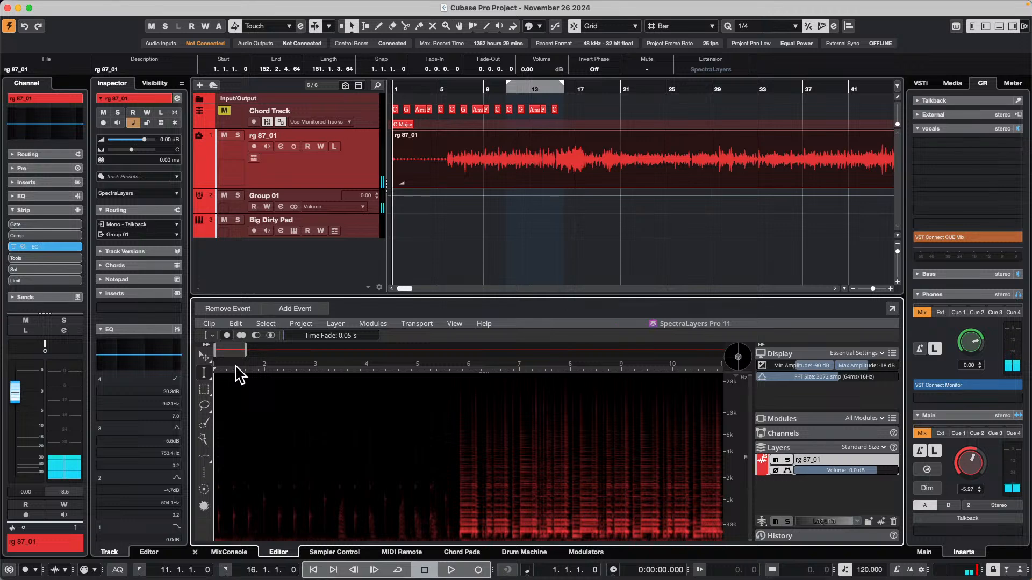
Listen to the noisy opening of rg 87_01 and select it with Time Range Selection from the start to about bar 3.4.
key(space)
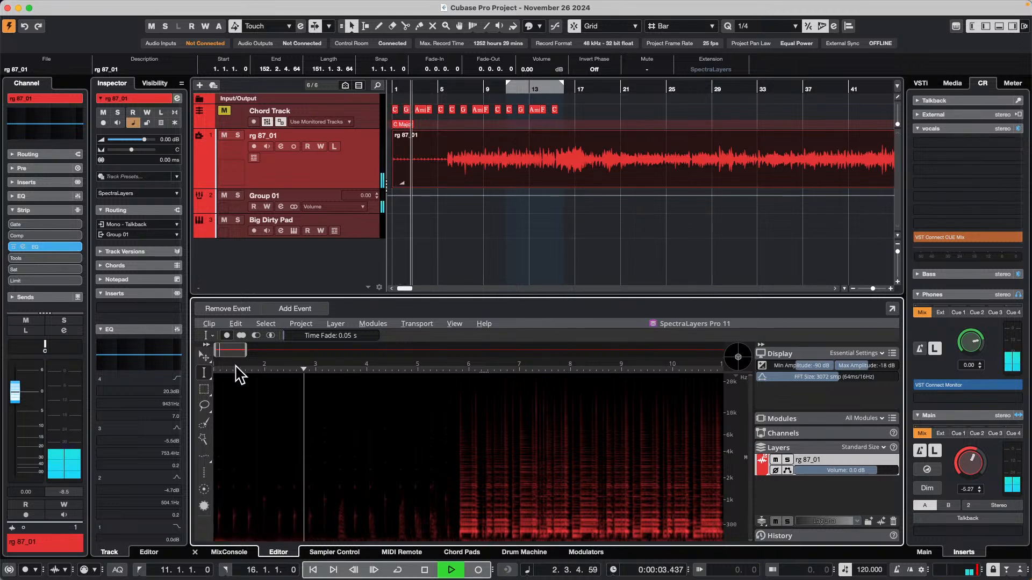
key(space)
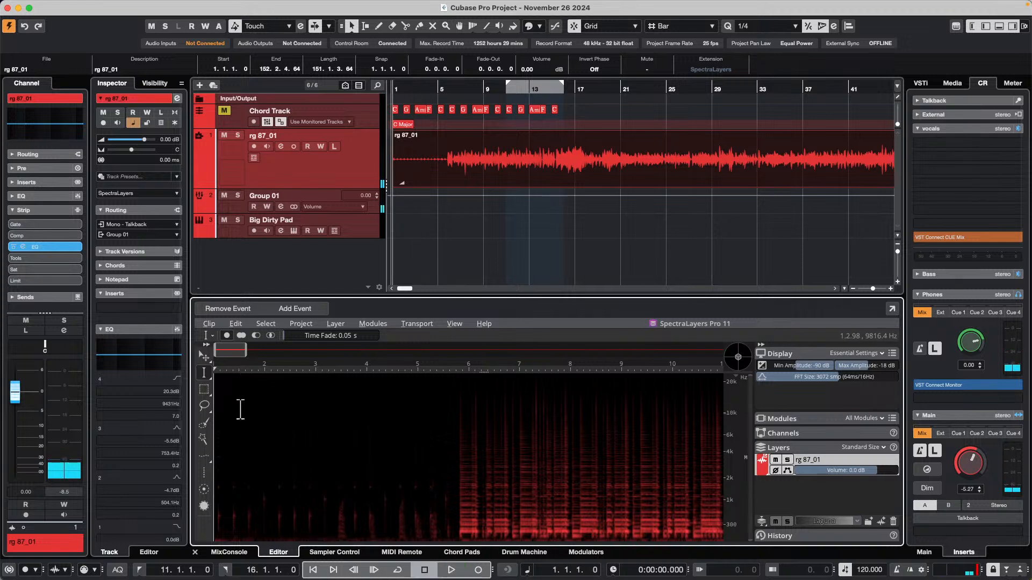
click(205, 377)
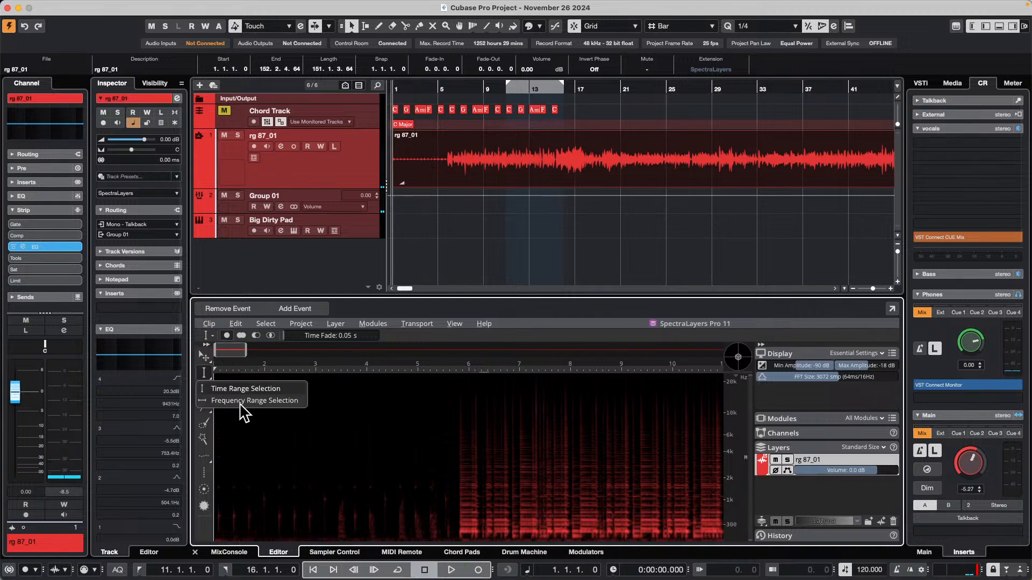
click(254, 388)
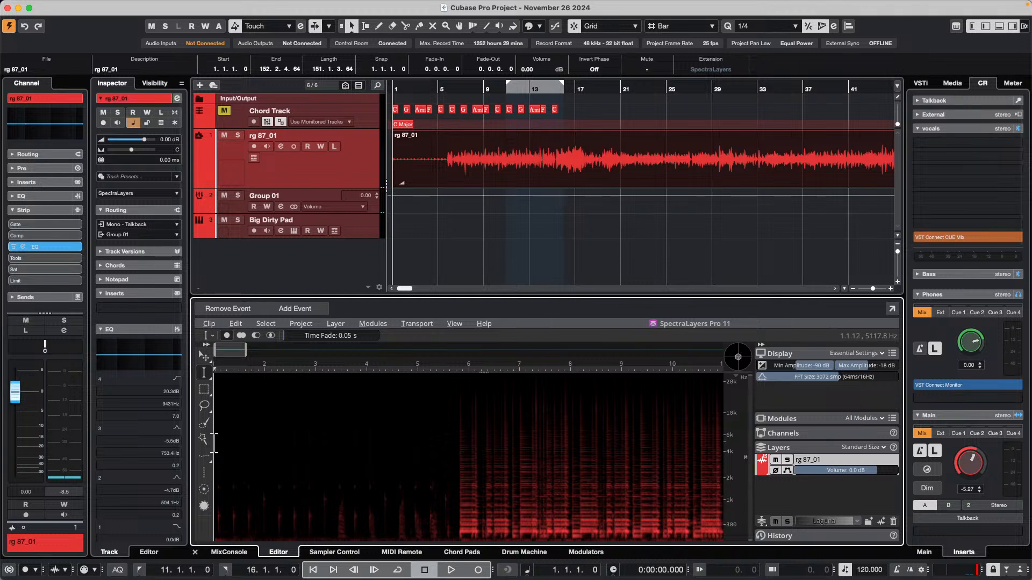
drag(214, 444, 353, 453)
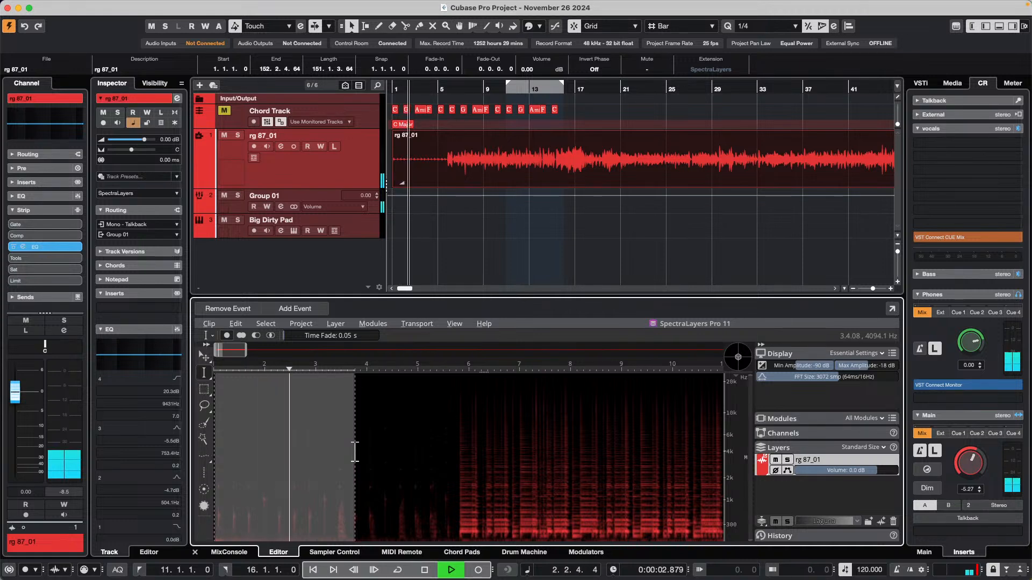
key(space)
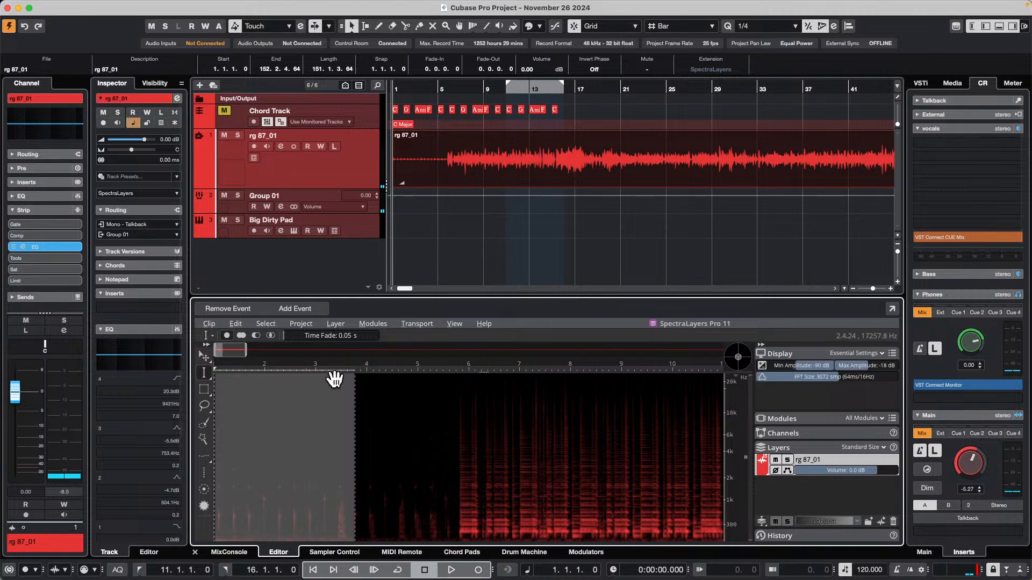
Register the selected range as the noise profile in the DeNoise module and apply the noise reduction to the selection.
click(376, 324)
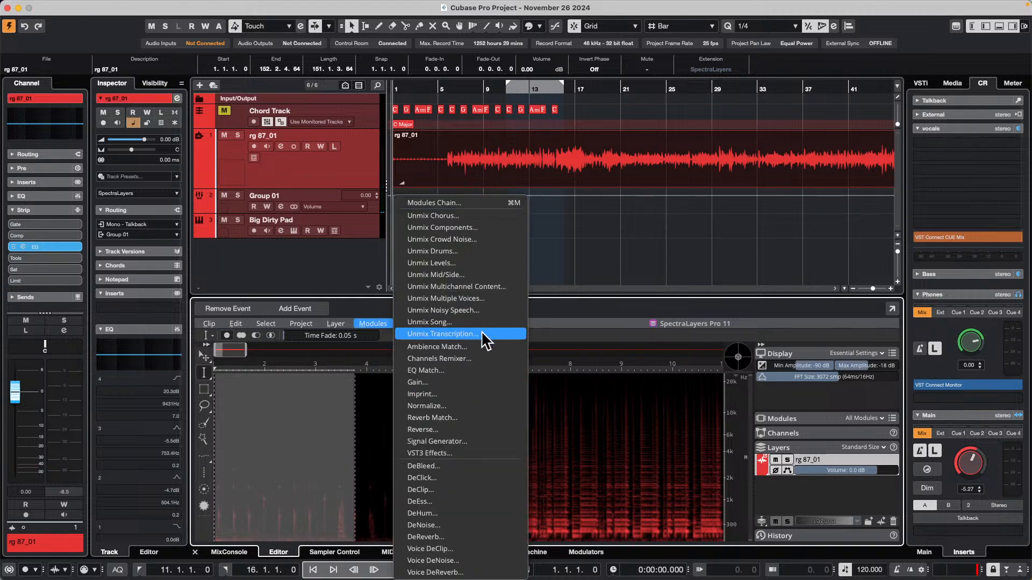
click(461, 529)
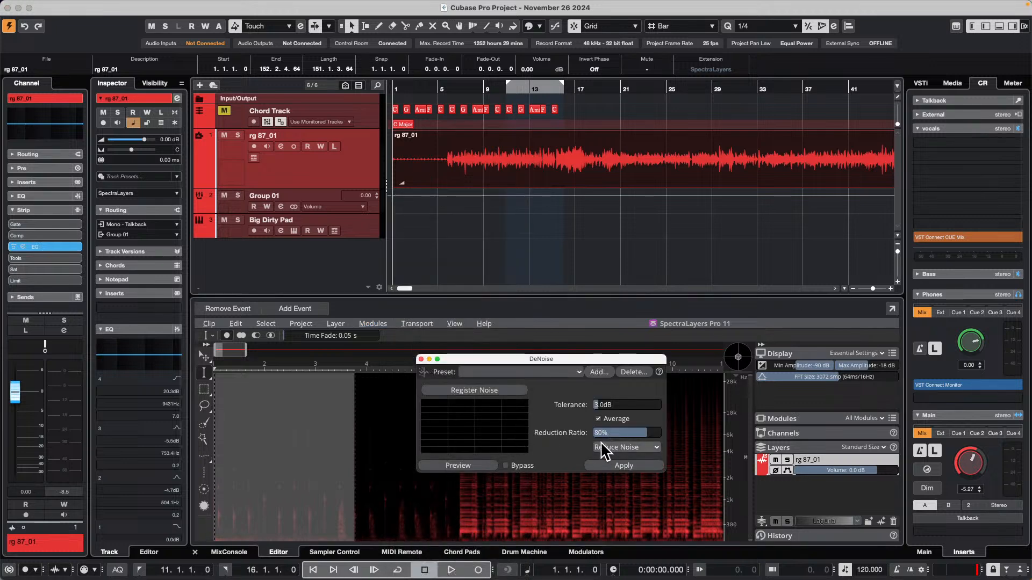
click(486, 391)
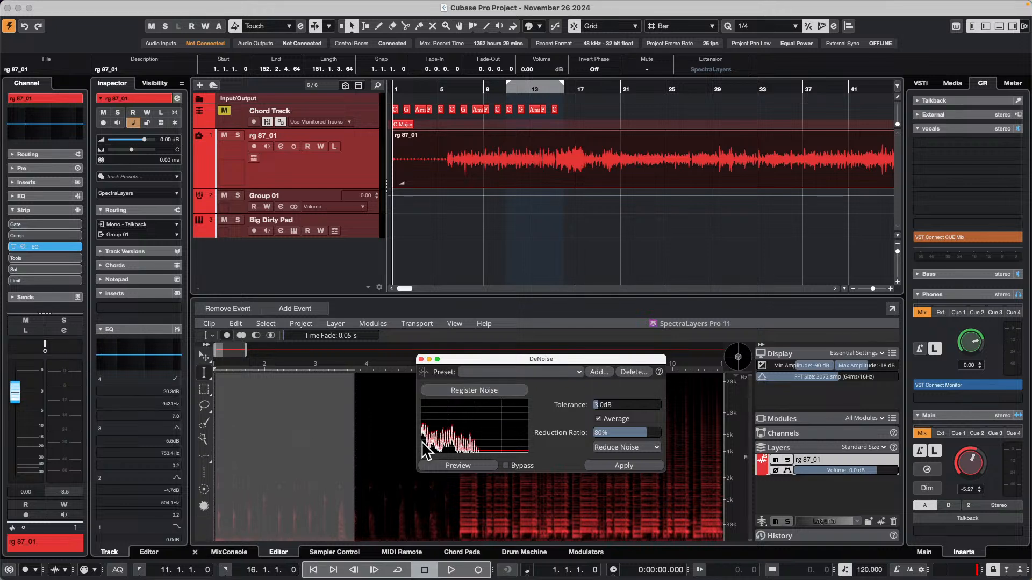
click(618, 466)
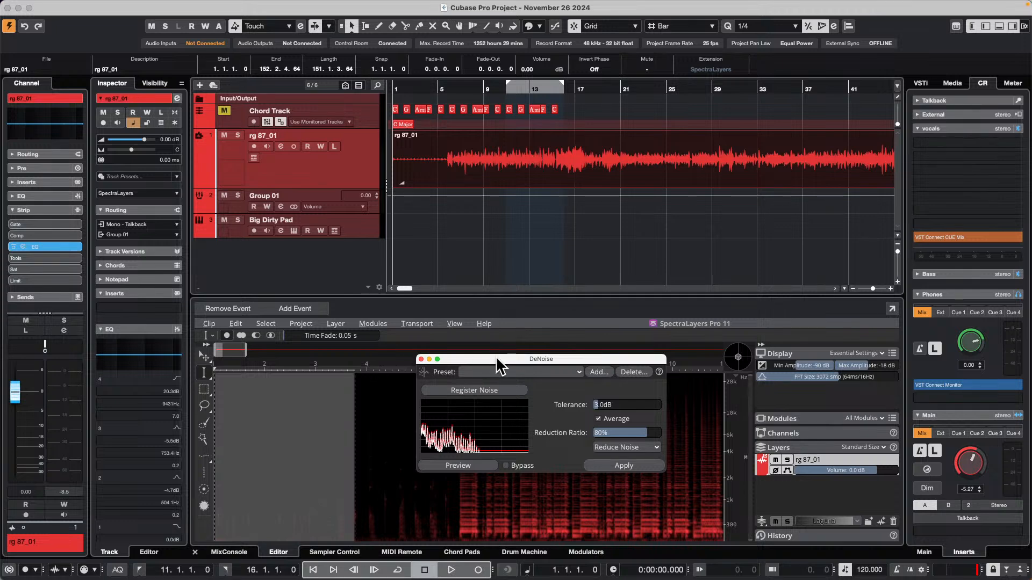
Move the DeNoise dialog off the spectrogram, audition the audio around the end of the noisy opening, and clear the time selection.
drag(496, 365, 489, 180)
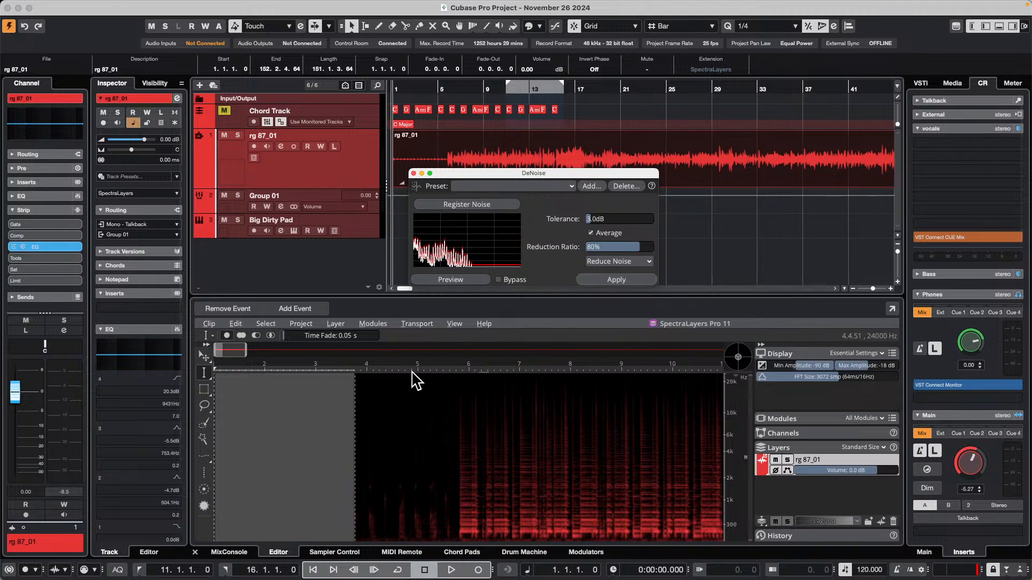
click(455, 371)
key(space)
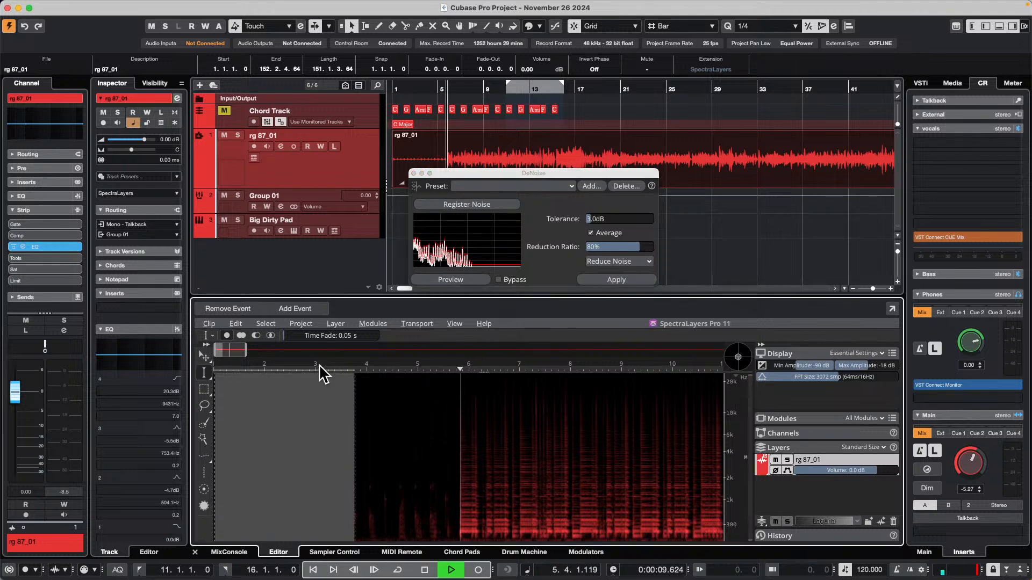
key(space)
click(379, 412)
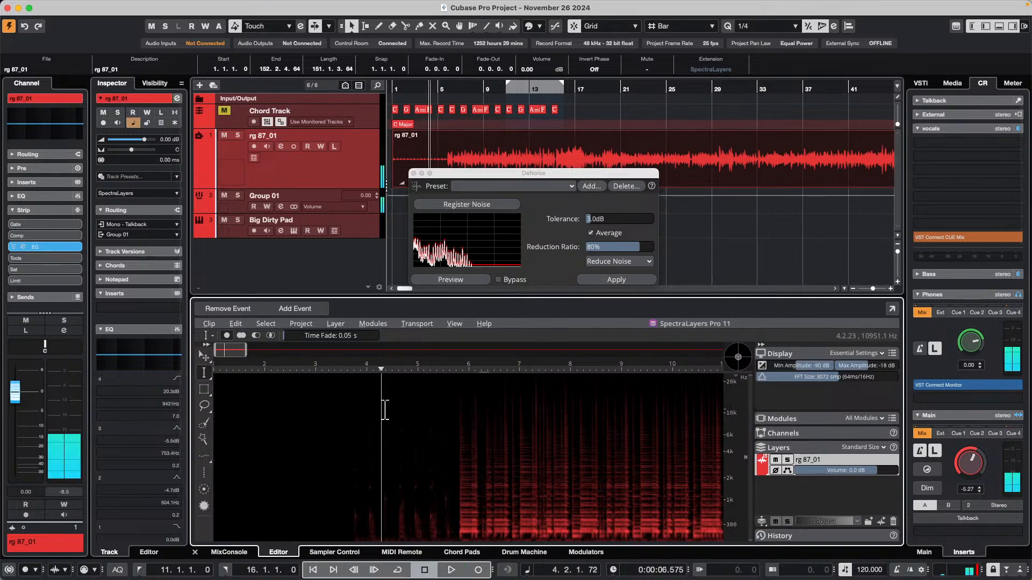
Apply the DeNoise noise reduction to the whole rg 87_01 recording and play it back from the project start.
key(space)
key(space)
key(period)
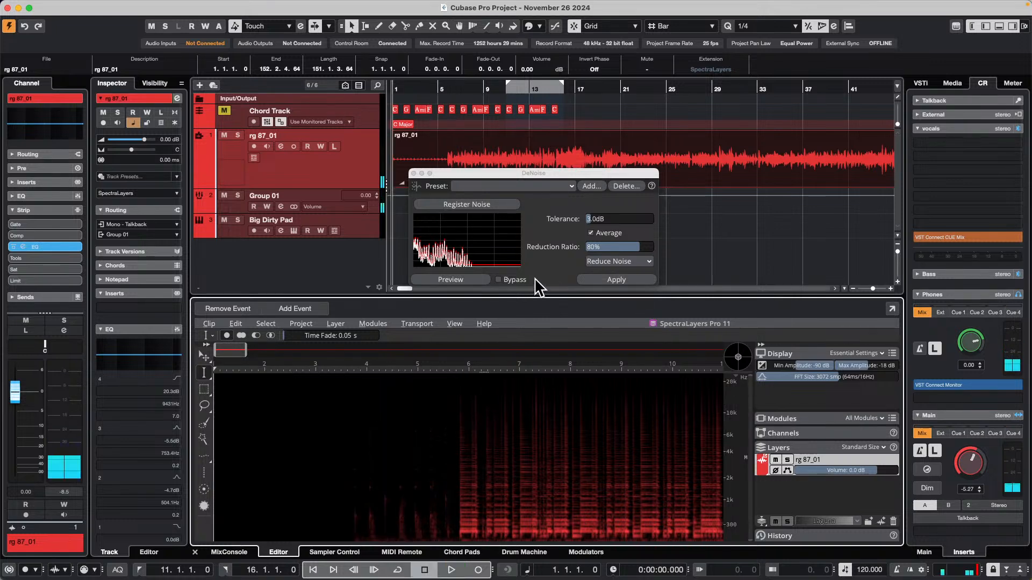
click(630, 281)
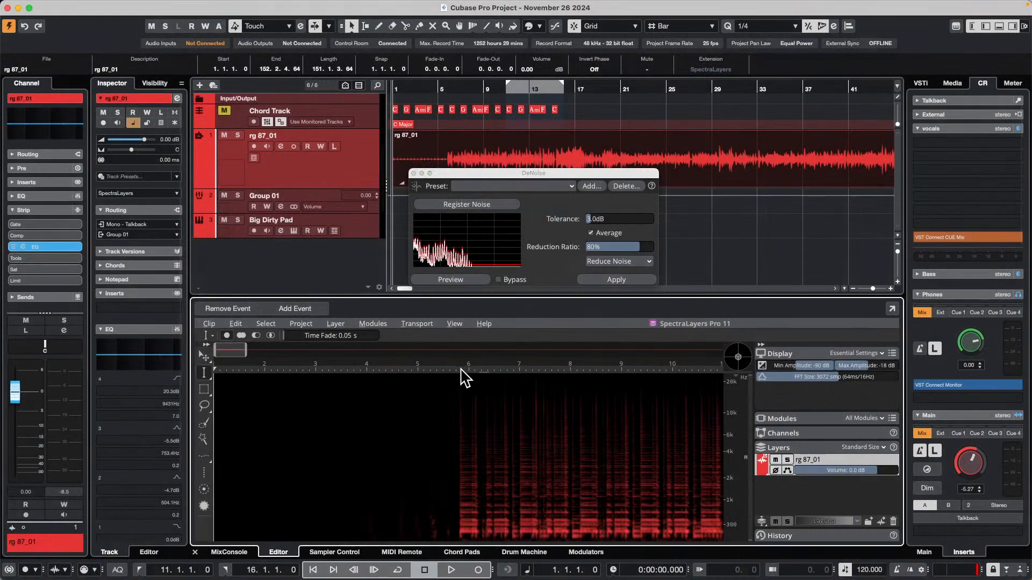
key(space)
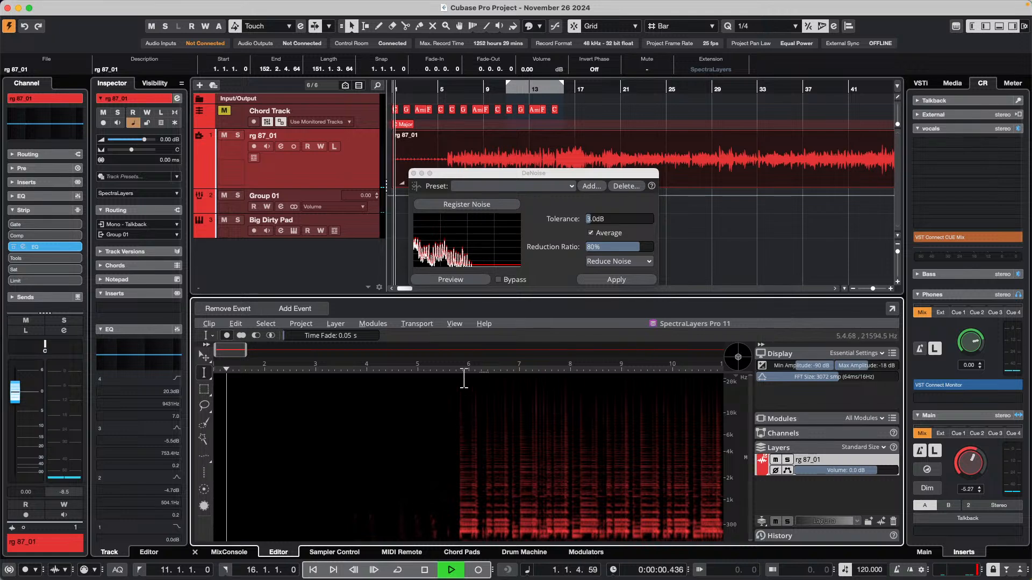
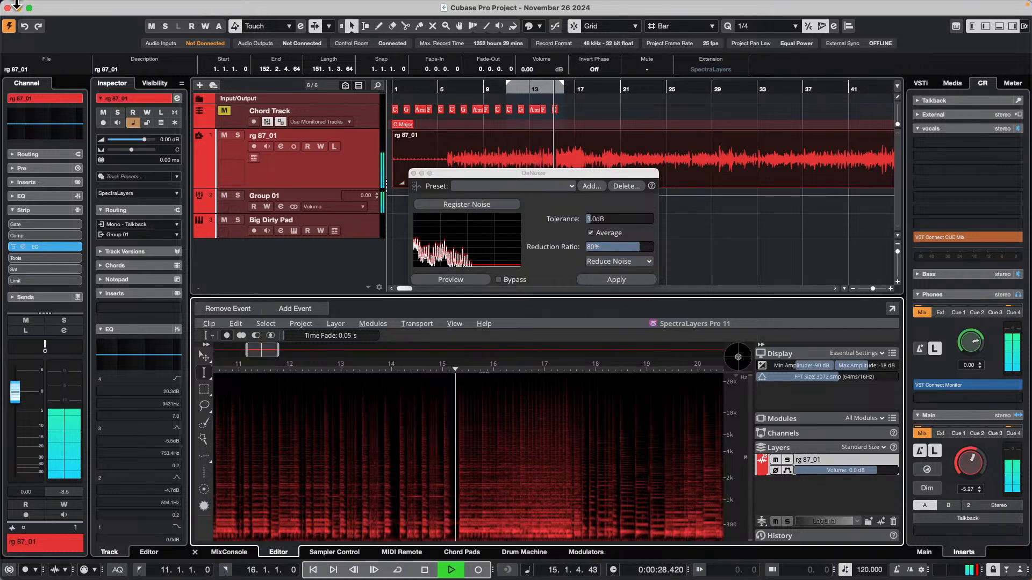
Compare the original and denoised sound during playback by undoing and redoing the SpectraLayers extension activation, lowering the Main monitor level to -13.5 dB.
click(95, 6)
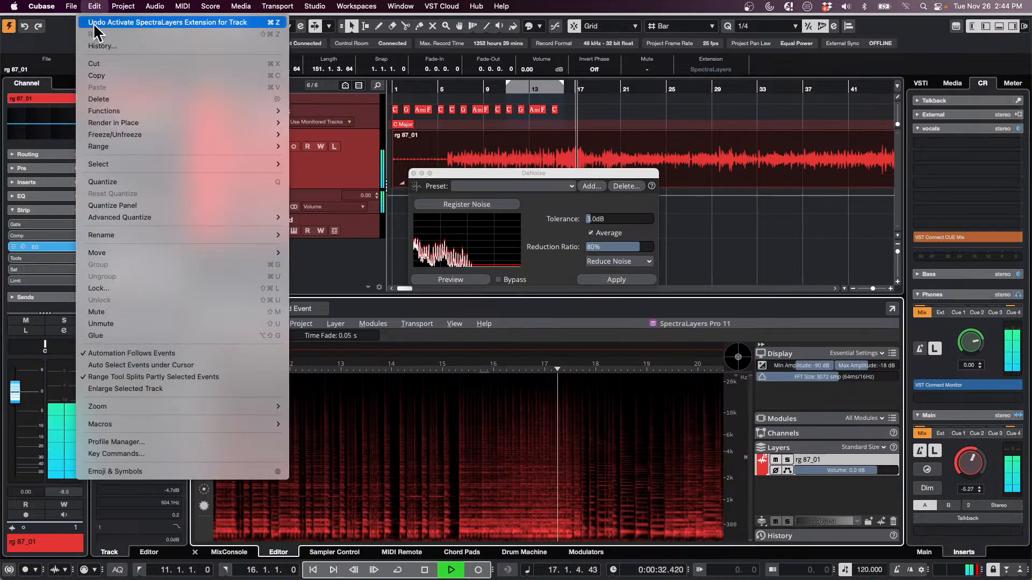
click(95, 24)
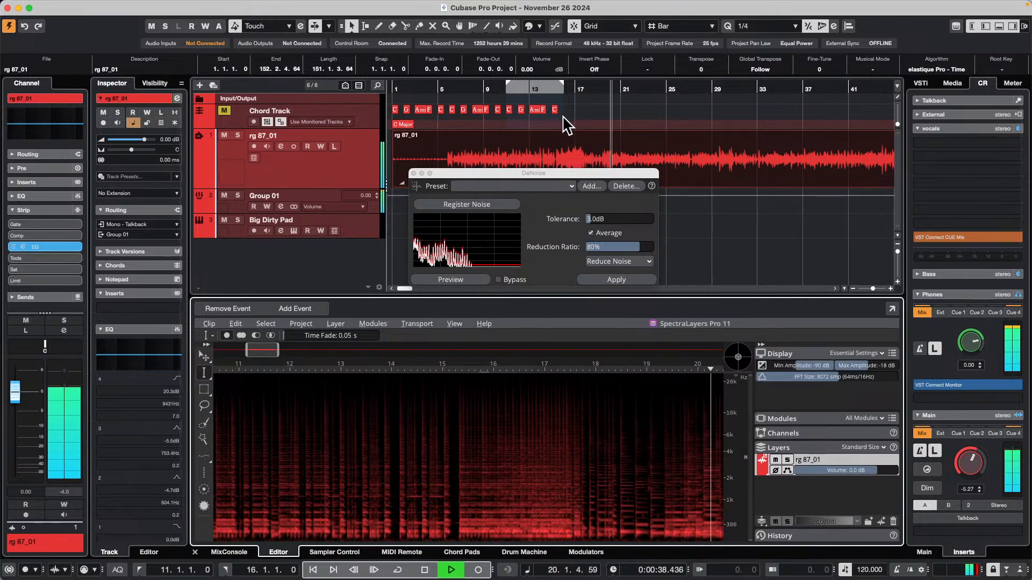
scroll(964, 467, down, 5)
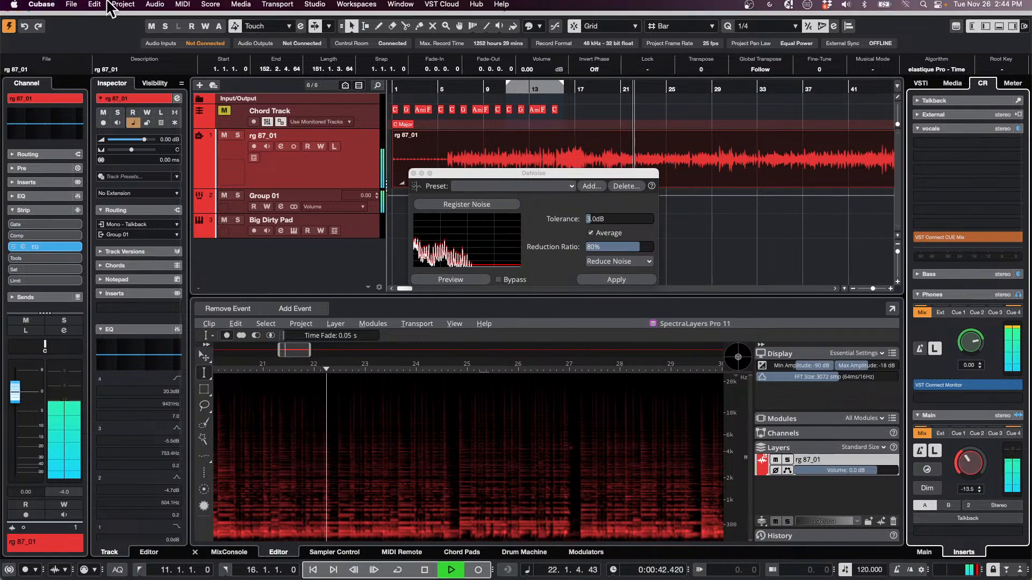
click(96, 6)
click(127, 33)
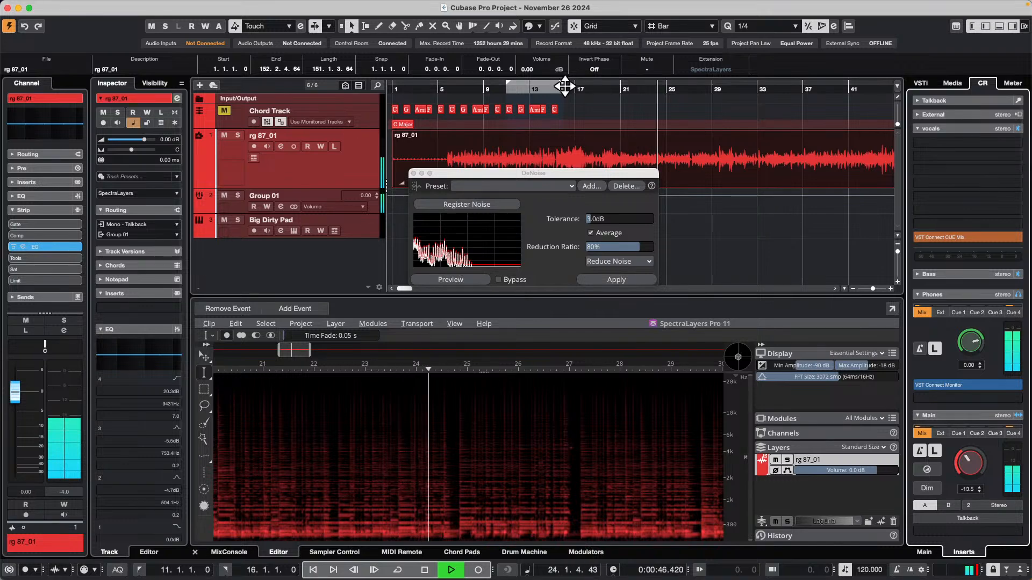
Play the denoised recording from about bar 16 and raise the Main monitor level to about -8.3 dB.
click(564, 86)
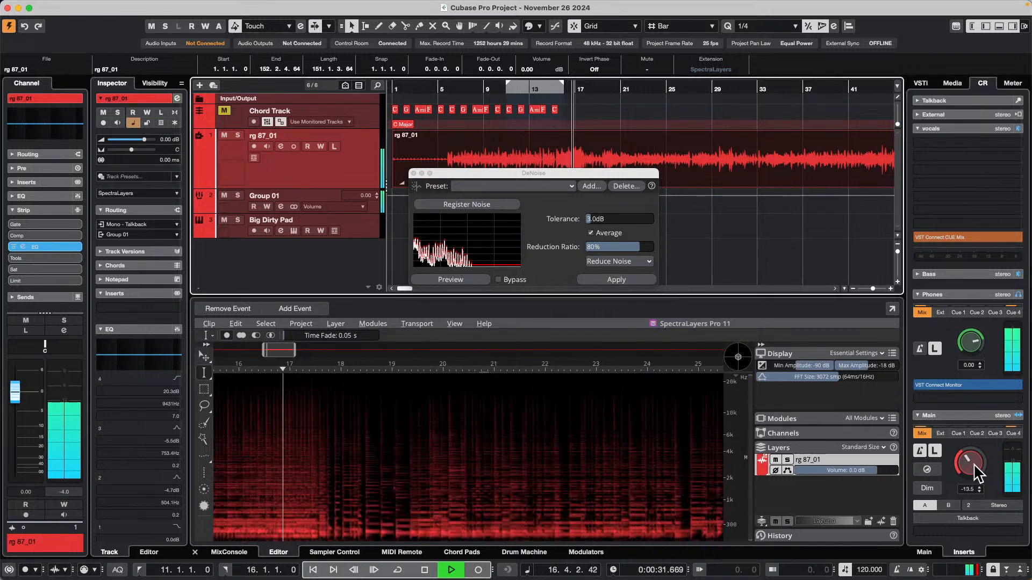
drag(969, 461, 968, 451)
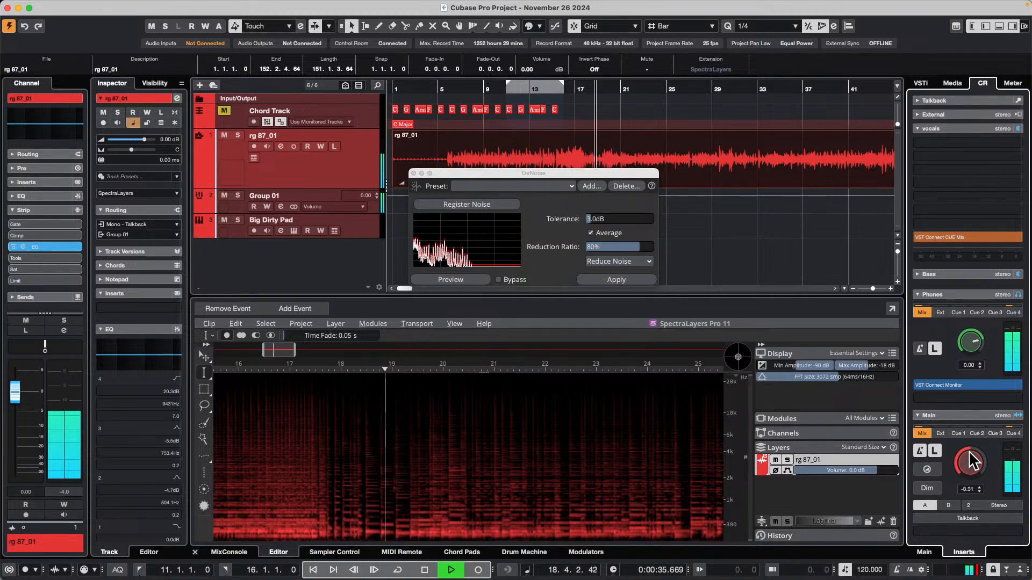
key(space)
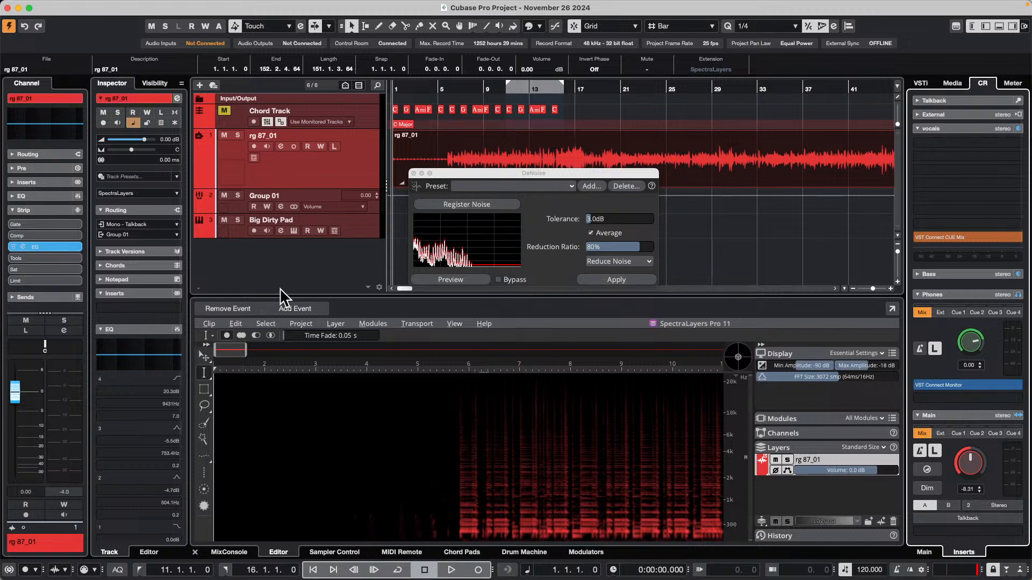
Close the DeNoise dialog and undo the SpectraLayers extension activation on the rg 87_01 track.
click(413, 174)
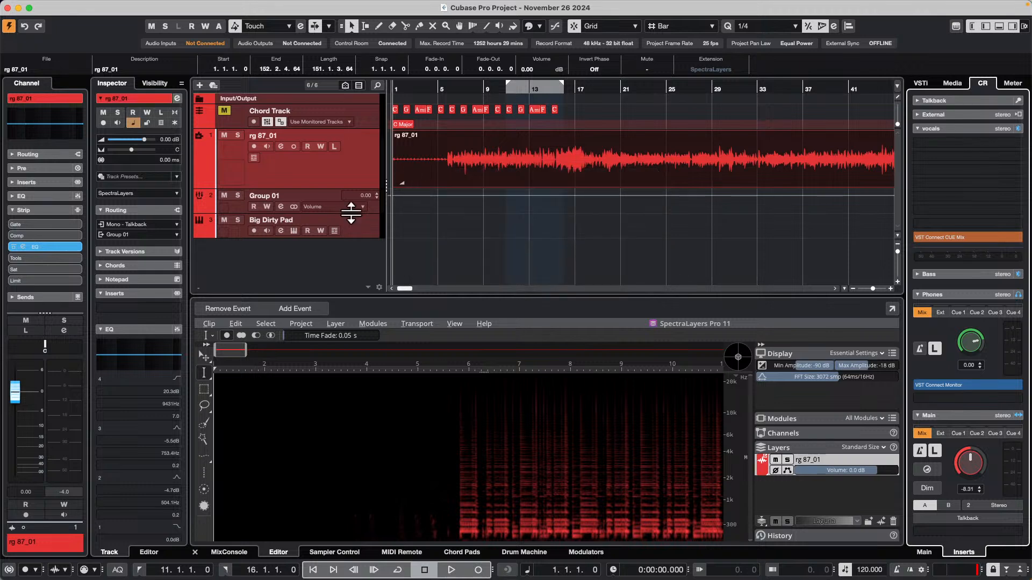
drag(350, 214, 347, 237)
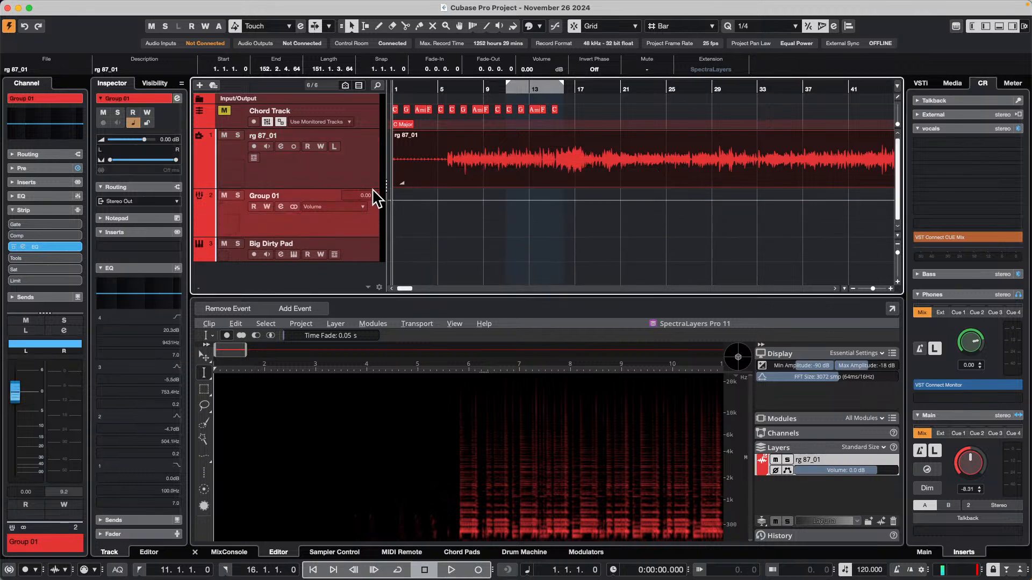
click(425, 88)
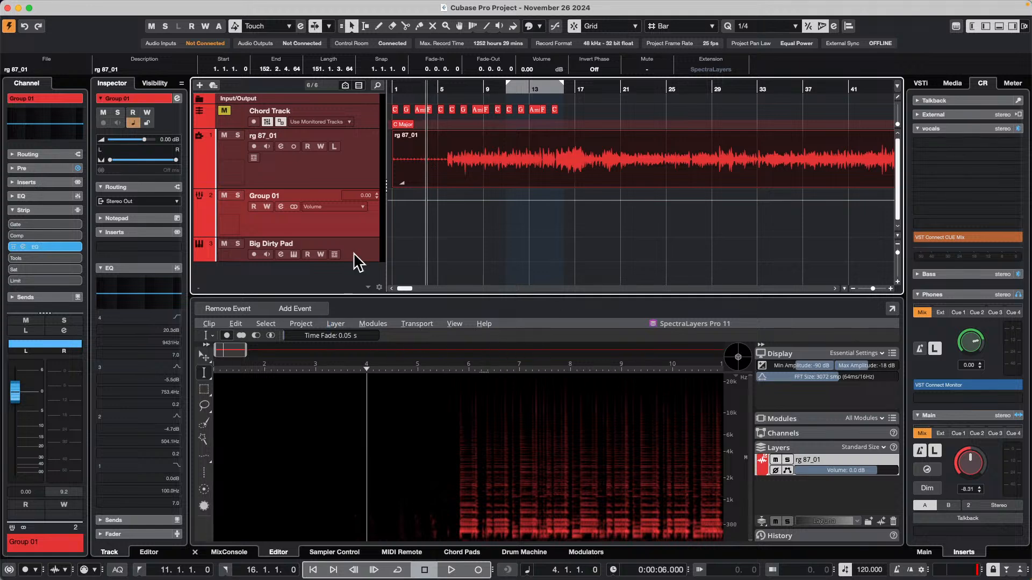
key(Up)
key(super+z)
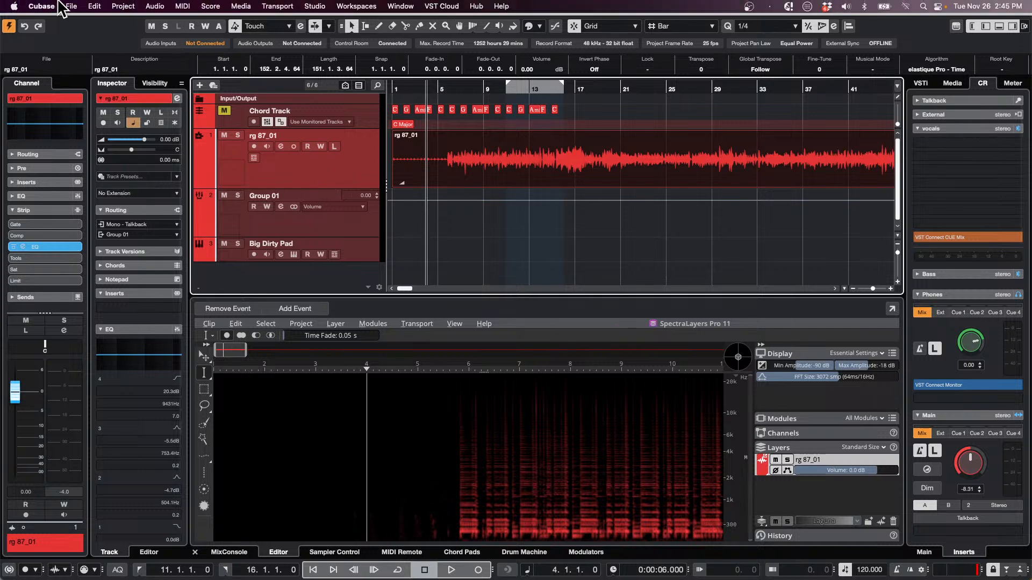
Revert the project to its last saved version and confirm discarding the changes.
click(71, 6)
click(85, 124)
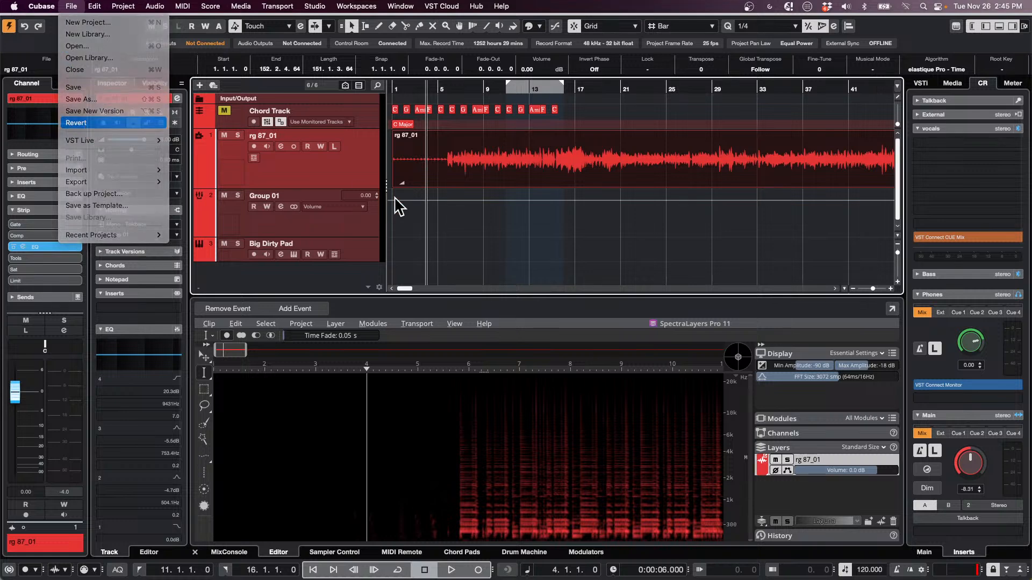
click(585, 197)
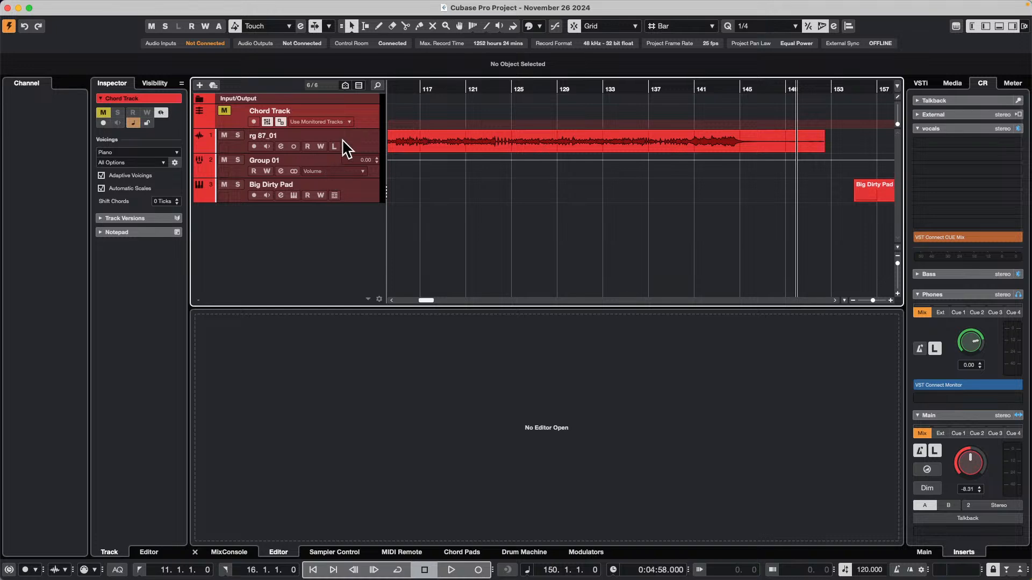
Increase the heights of the Group 01 and rg 87_01 tracks and return the cursor to the project start.
click(350, 141)
drag(344, 176, 344, 199)
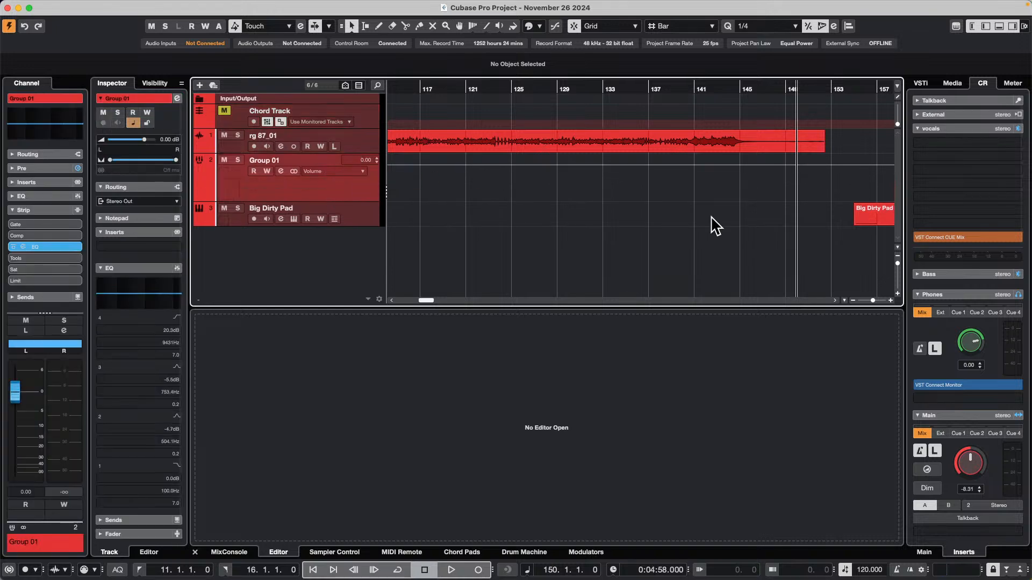
drag(356, 153, 355, 176)
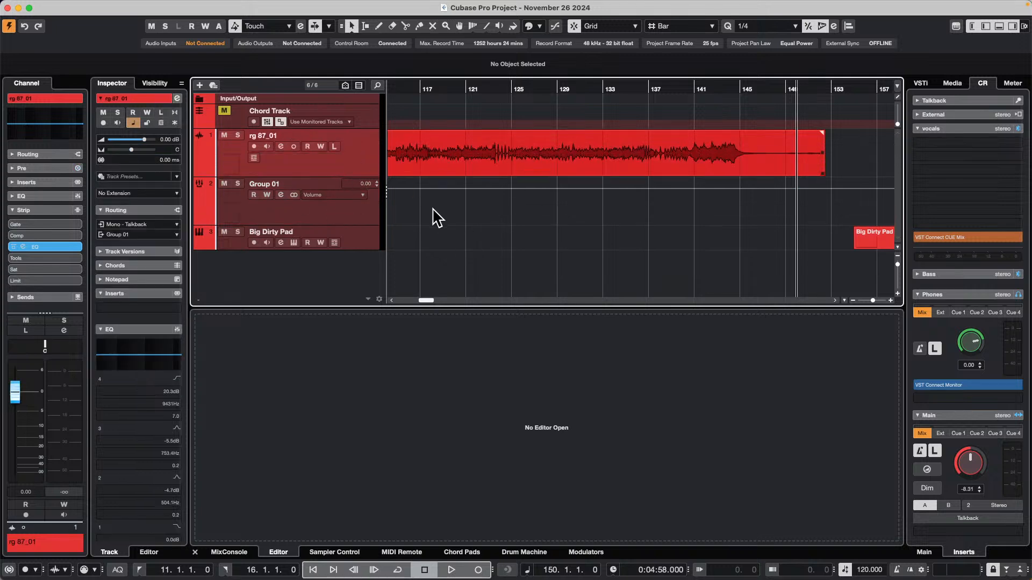
key(Home)
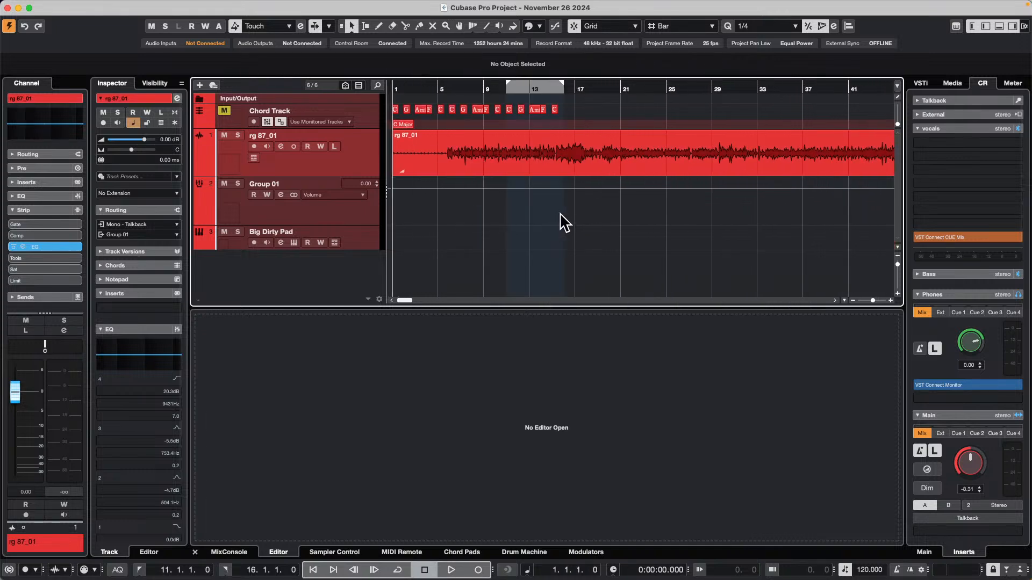
Audition rg 87_01 from bar 7 and lower the Main monitor level to about -22.6 dB.
click(460, 91)
key(space)
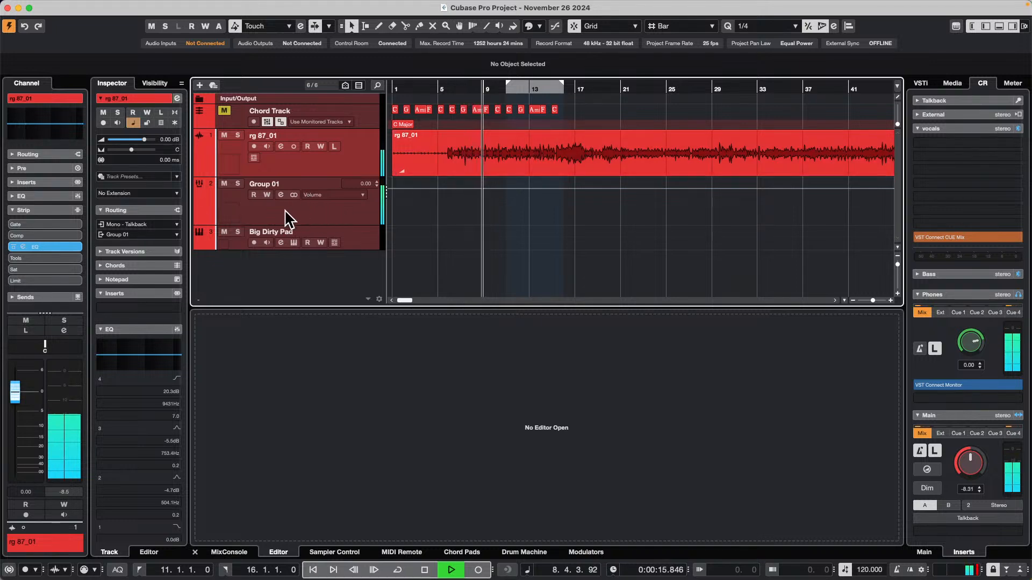
key(space)
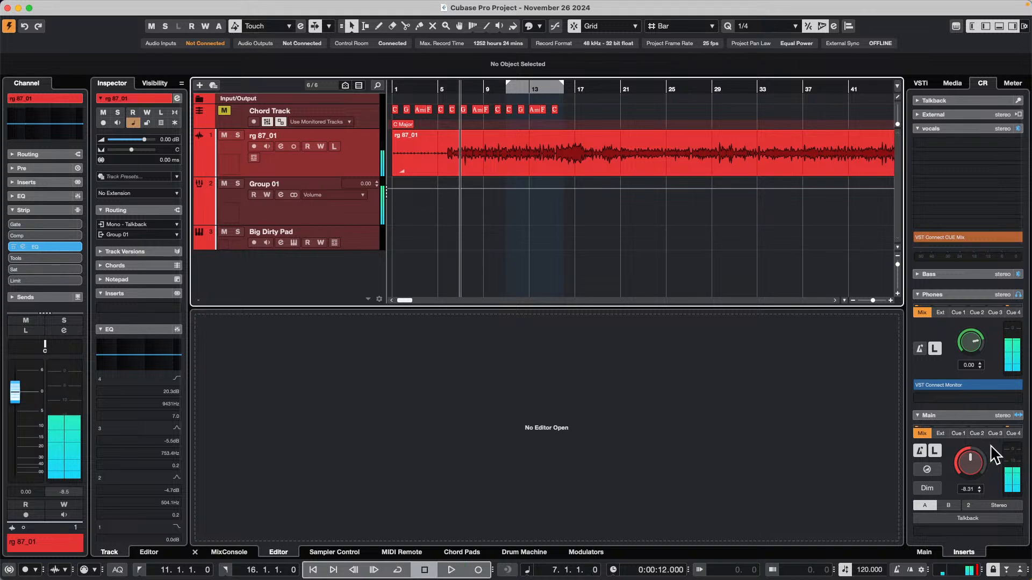
drag(962, 460, 955, 487)
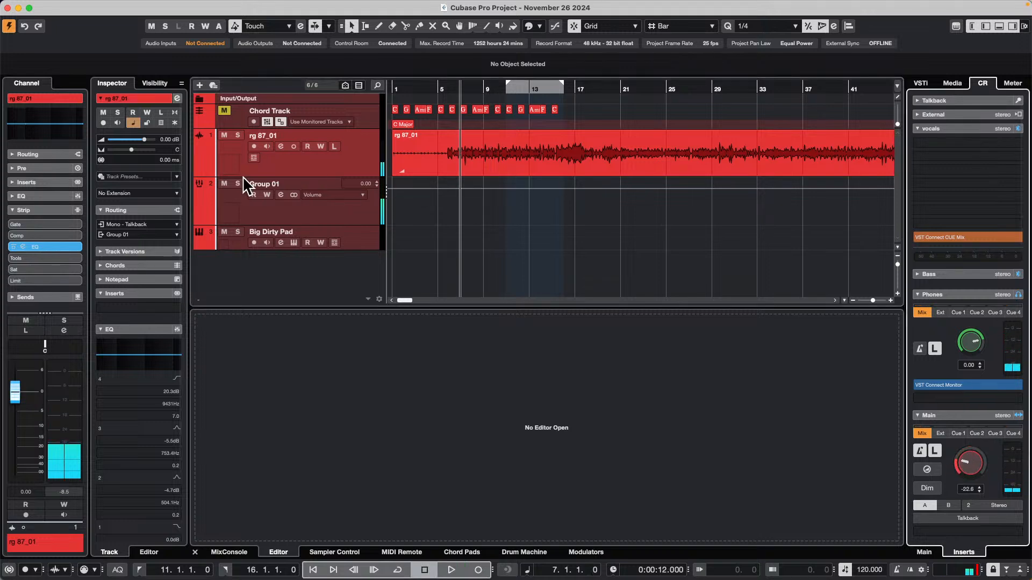
Boost the Pre gain on Group 01, play from bar 7, and set the Main monitor level to about -16.6 dB.
click(304, 213)
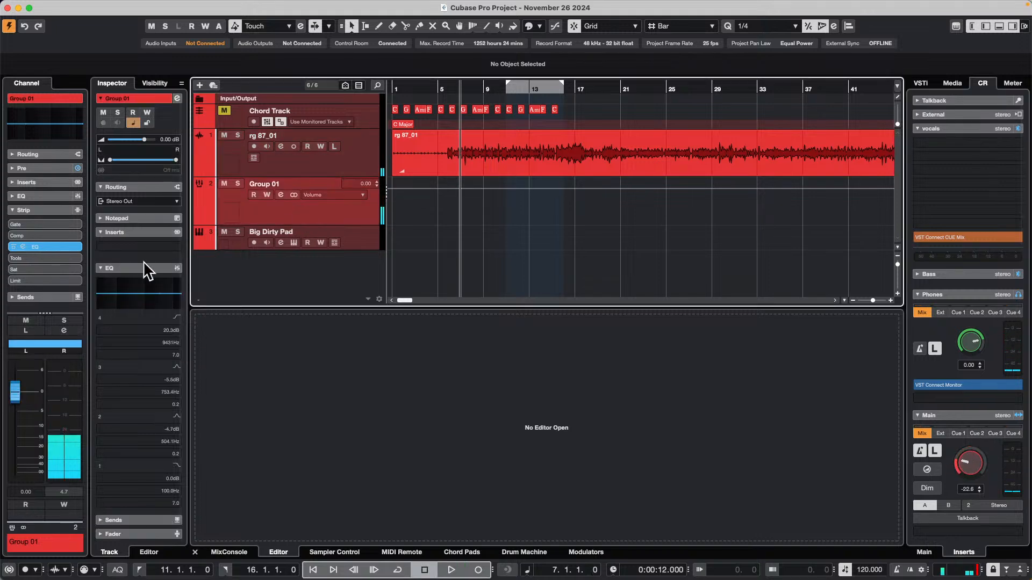
click(54, 167)
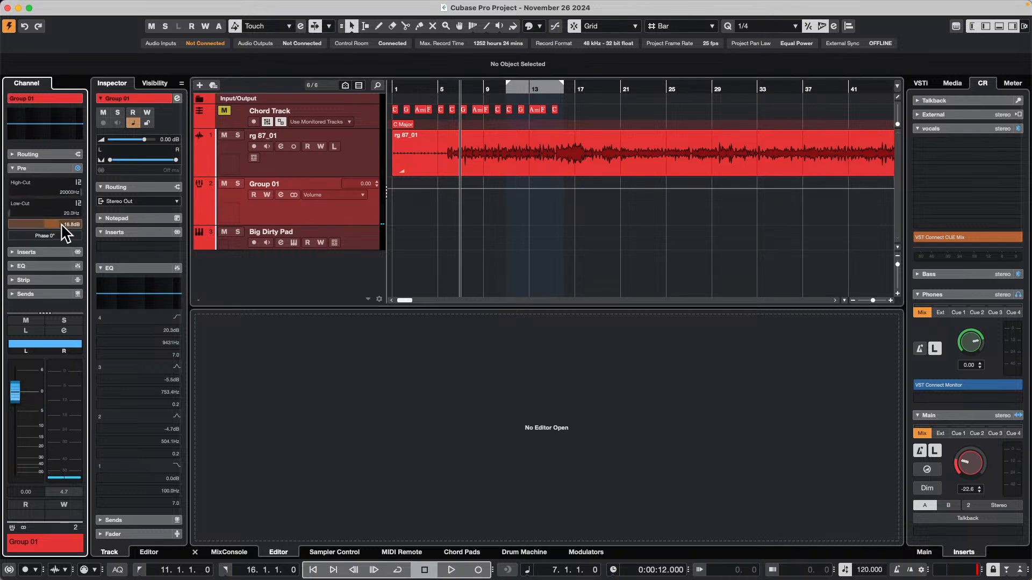
key(space)
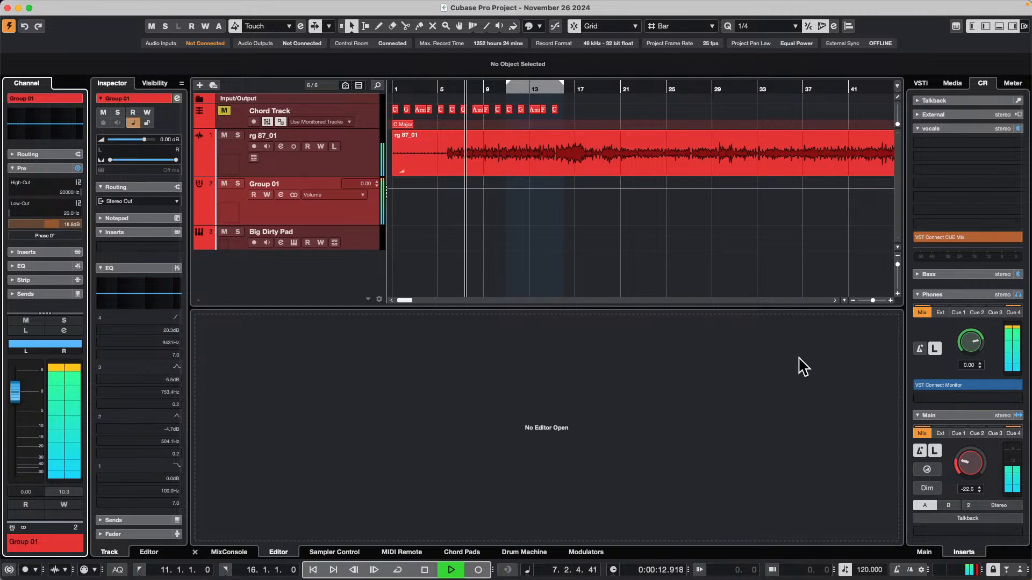
drag(960, 459, 961, 448)
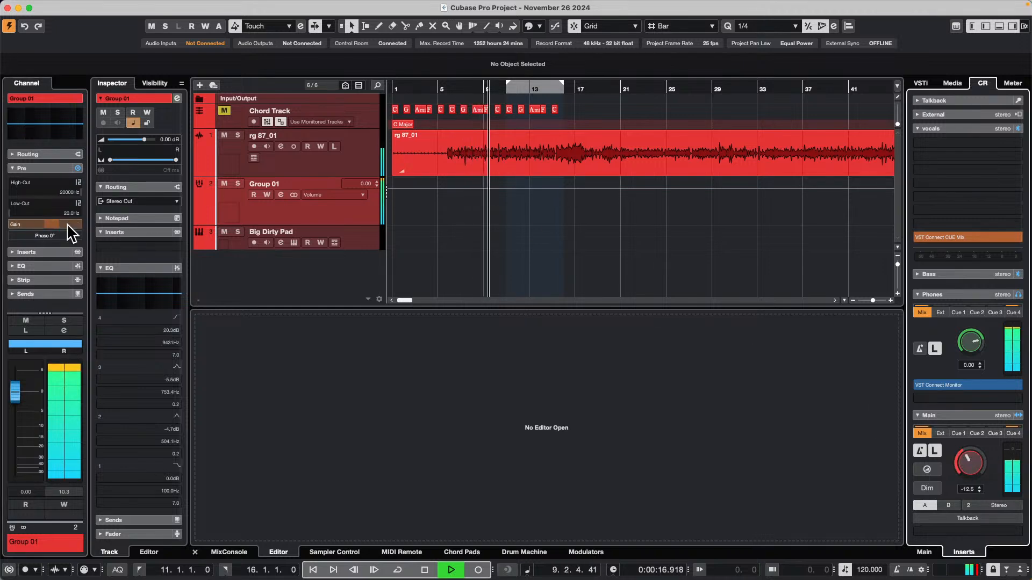
drag(50, 221, 63, 223)
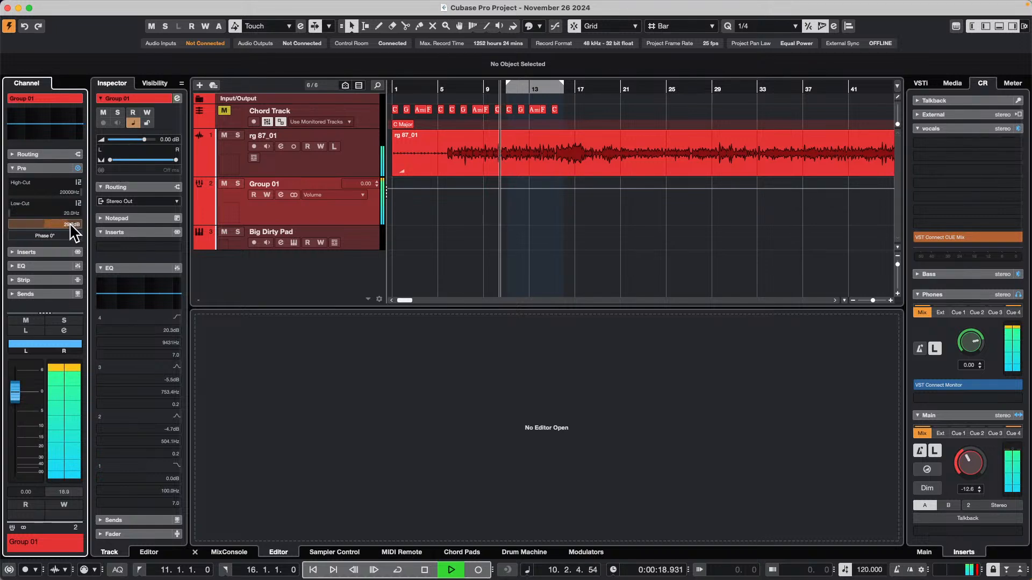
mouse_move(969, 459)
mouse_down()
mouse_move(960, 462)
mouse_move(967, 471)
mouse_up()
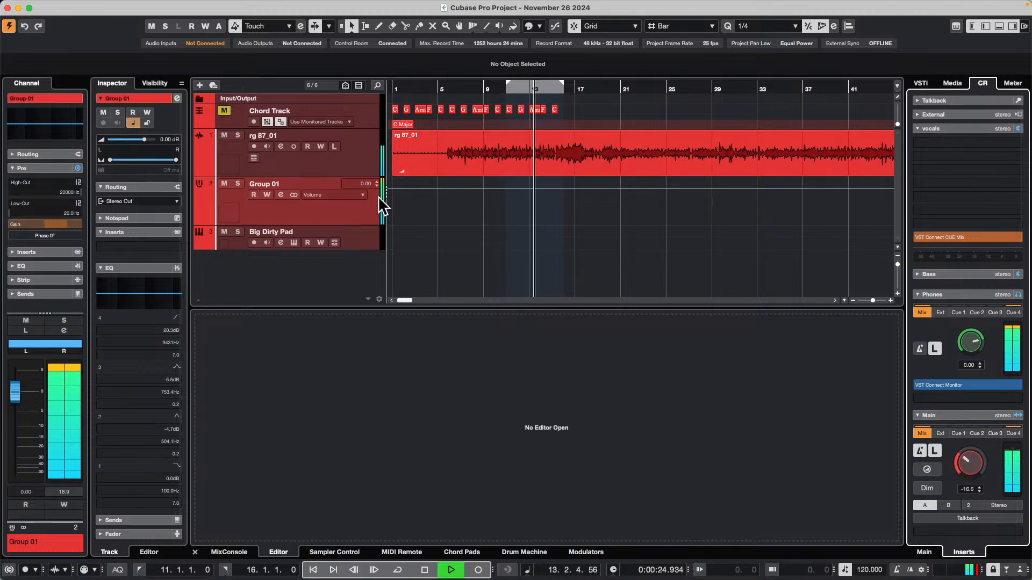
key(space)
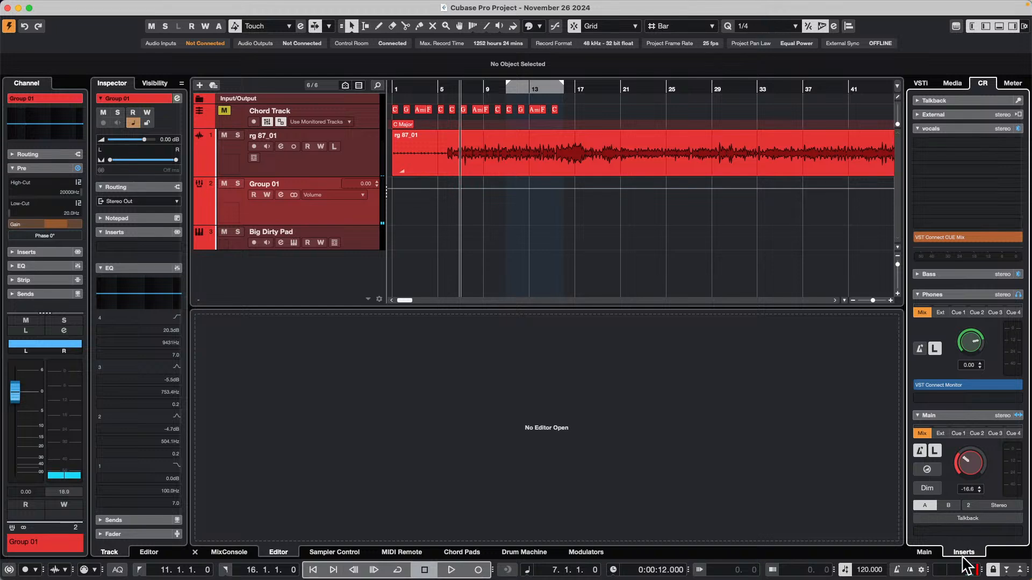
Insert SuperVision on the Control Room Main channel and switch its module to Wavescope.
click(963, 530)
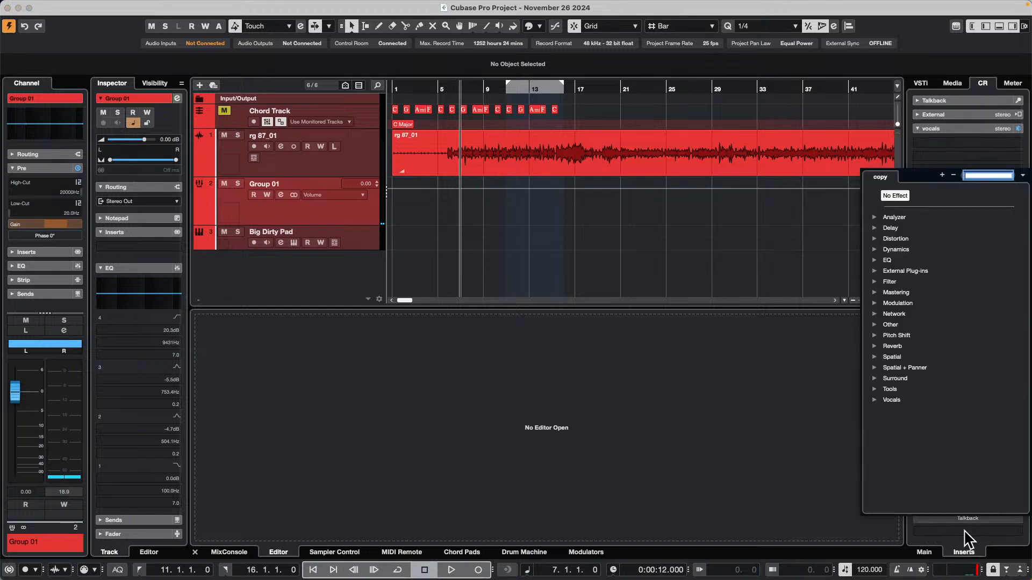
click(874, 216)
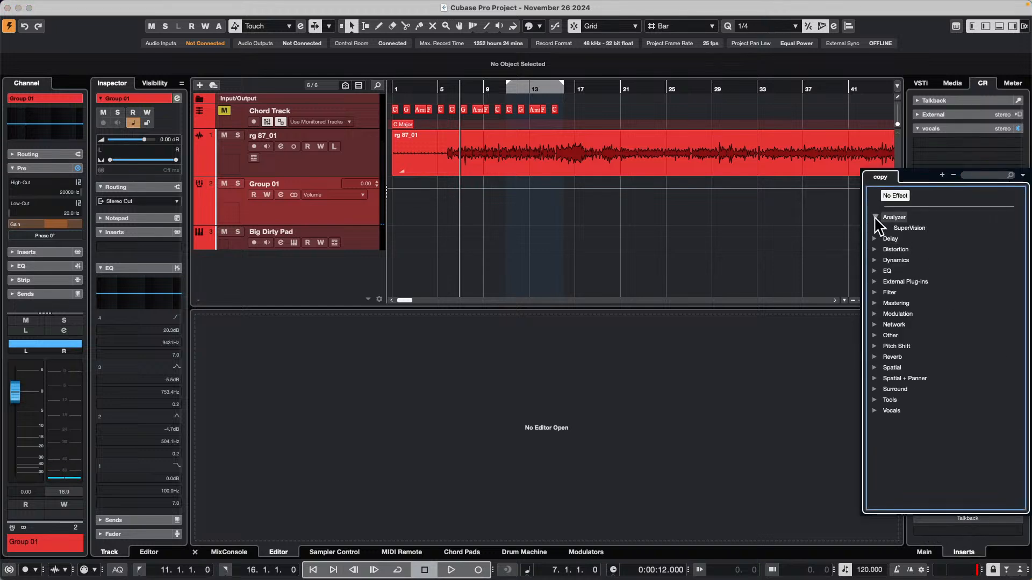
click(909, 228)
click(555, 249)
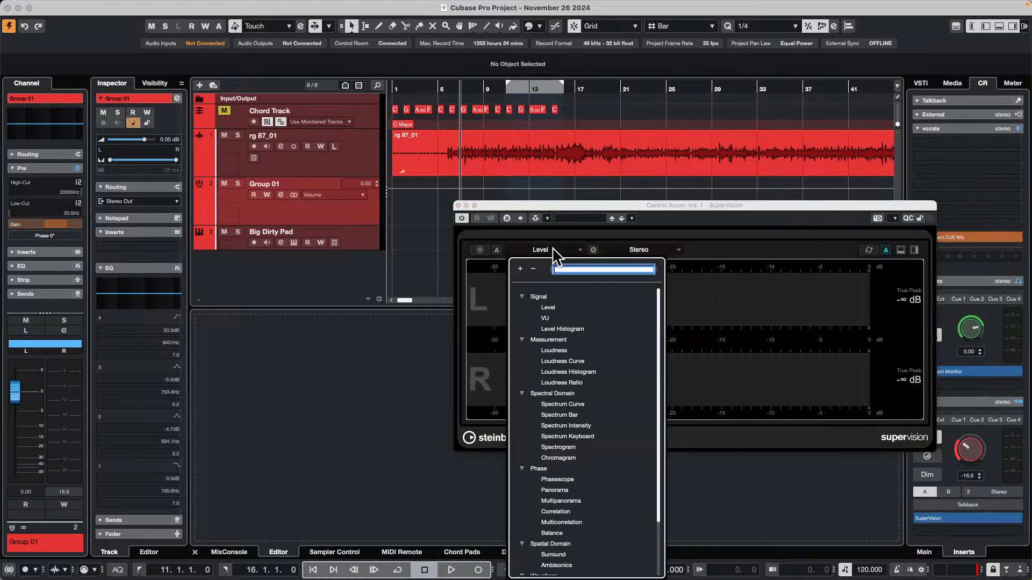
scroll(580, 480, down, 3)
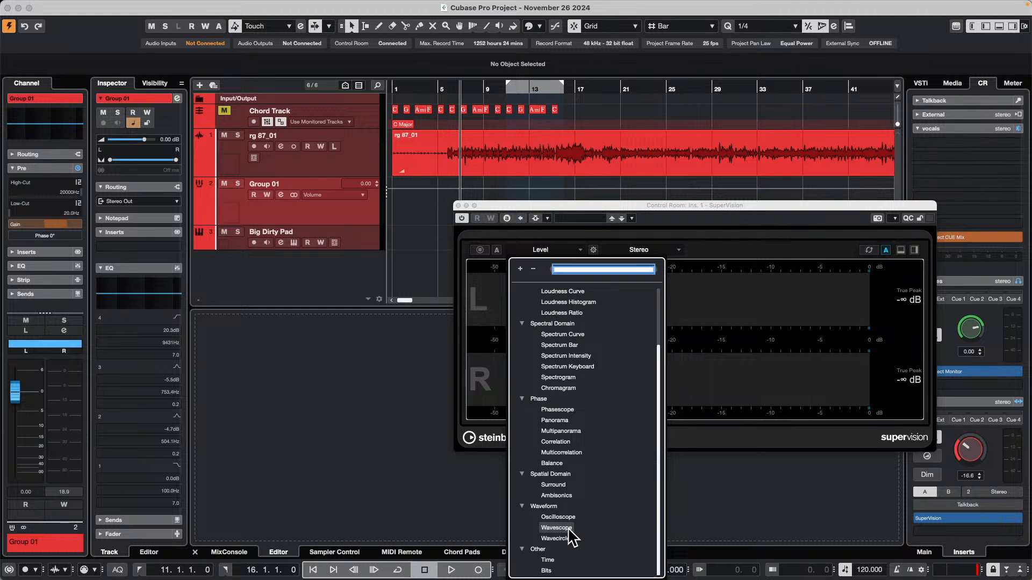
click(556, 528)
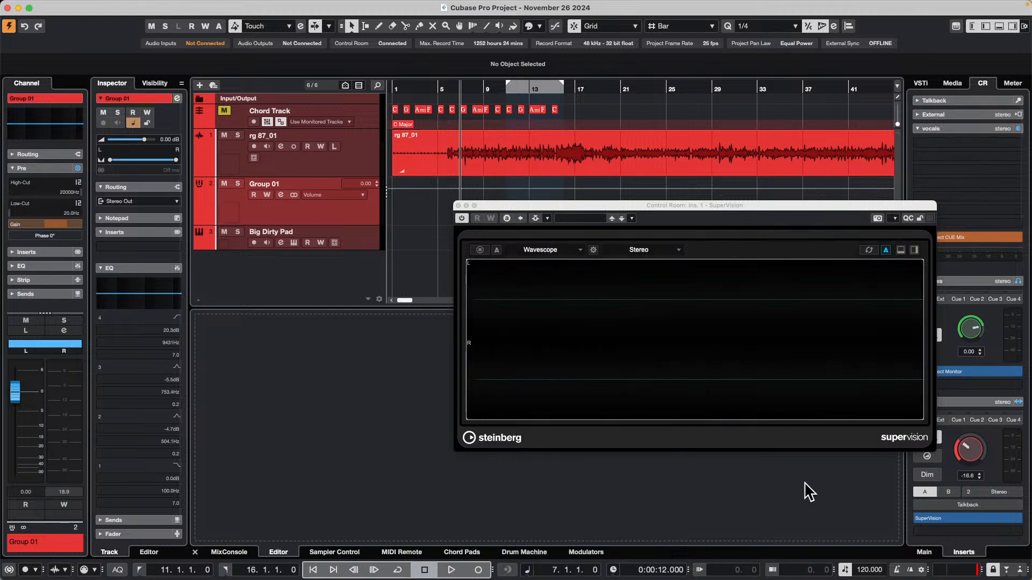
Play from bar 7 while varying the Pre gain on Group 01, return it close to neutral, stop playback and close SuperVision.
key(space)
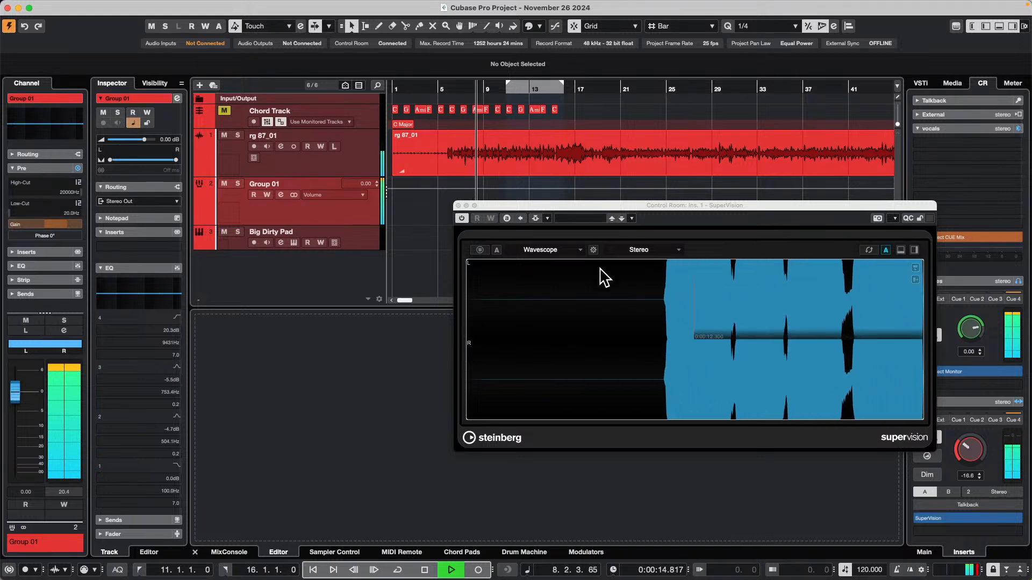
click(60, 226)
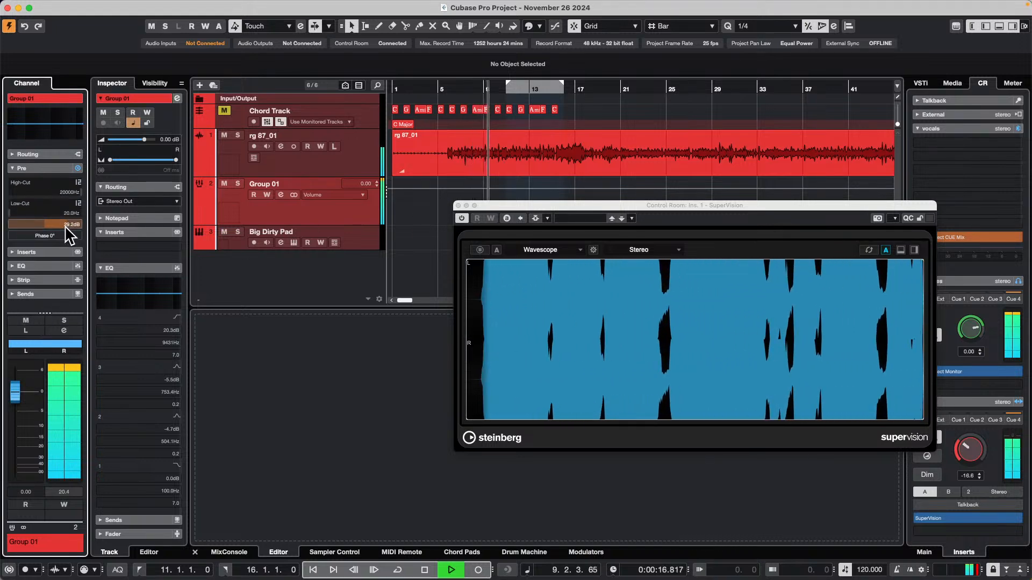
drag(60, 226, 41, 230)
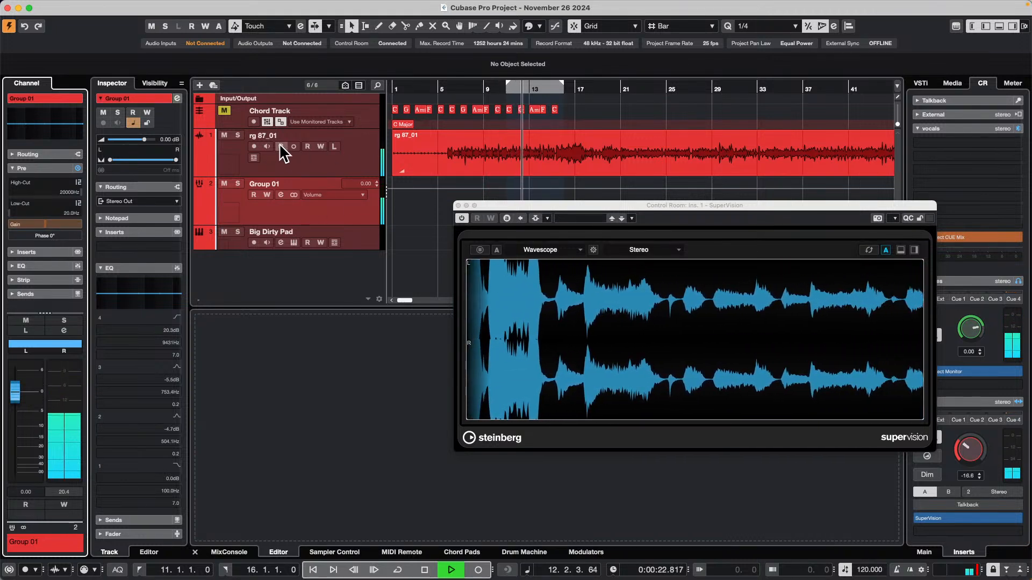
drag(58, 225, 63, 222)
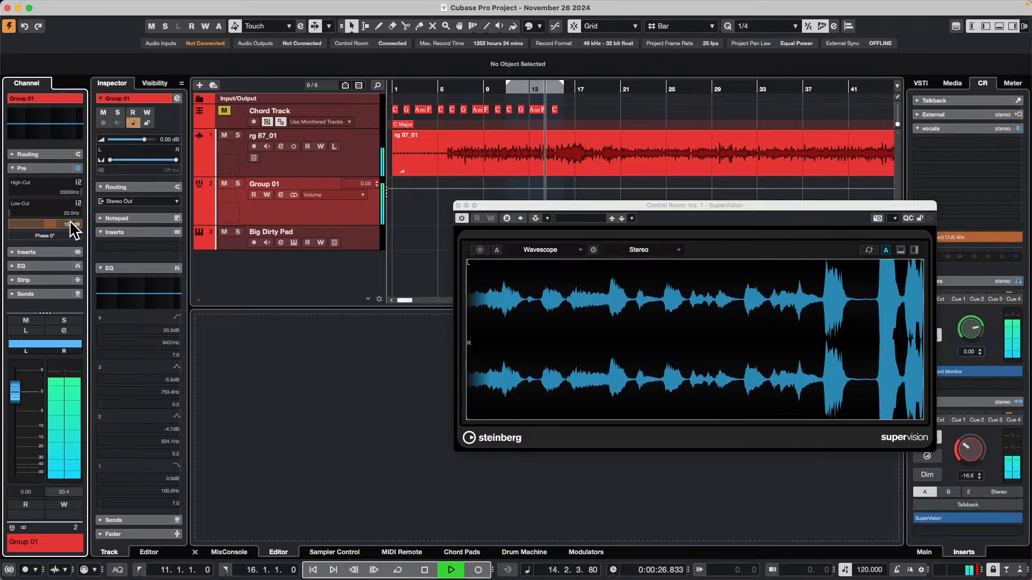
drag(53, 225, 65, 228)
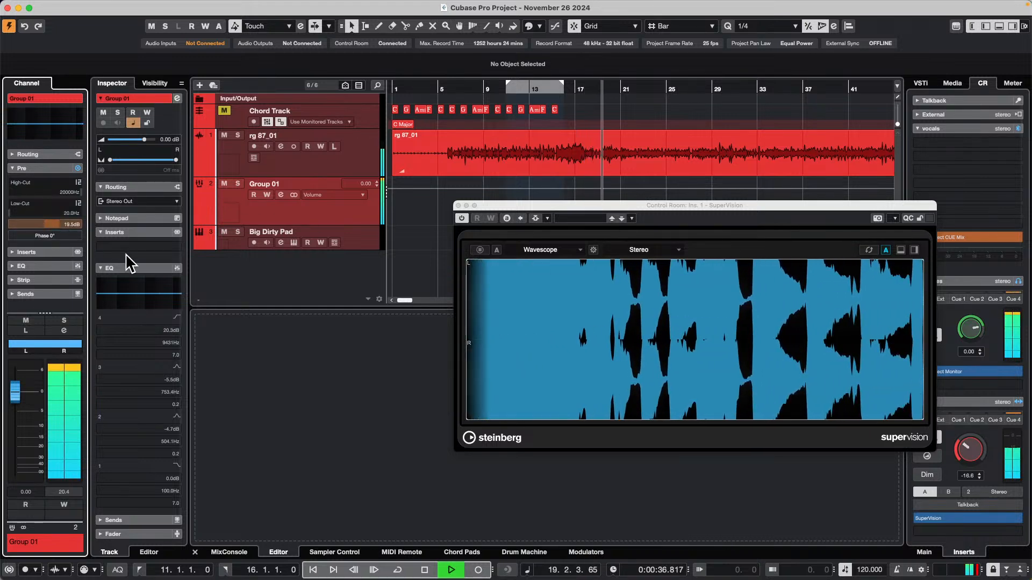
drag(53, 223, 34, 228)
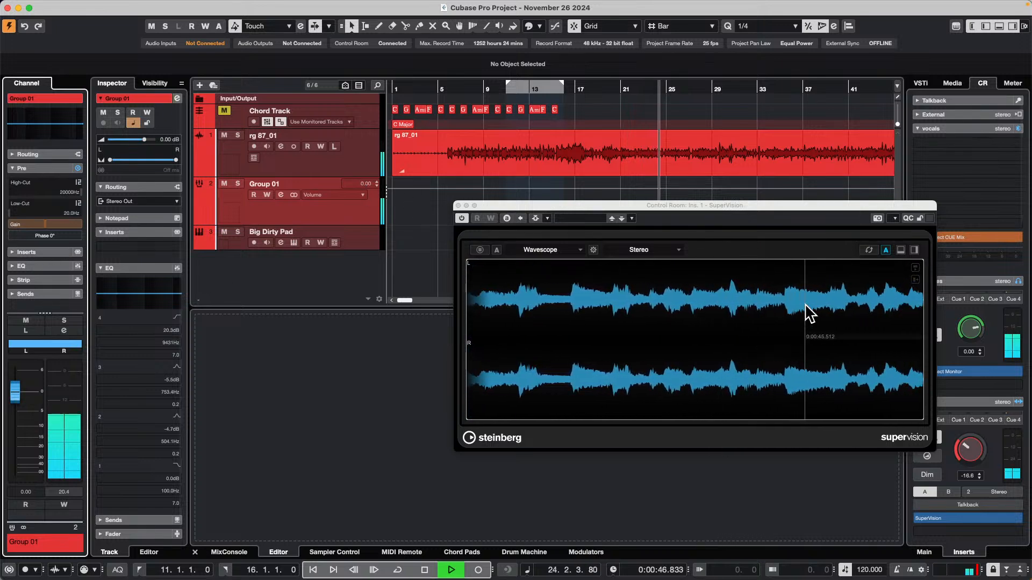
key(space)
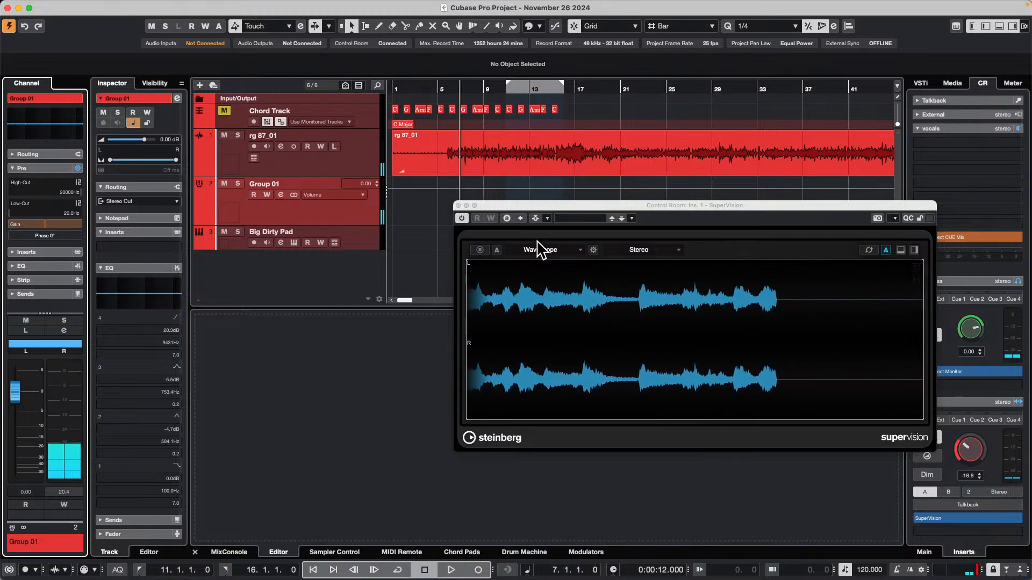
click(459, 205)
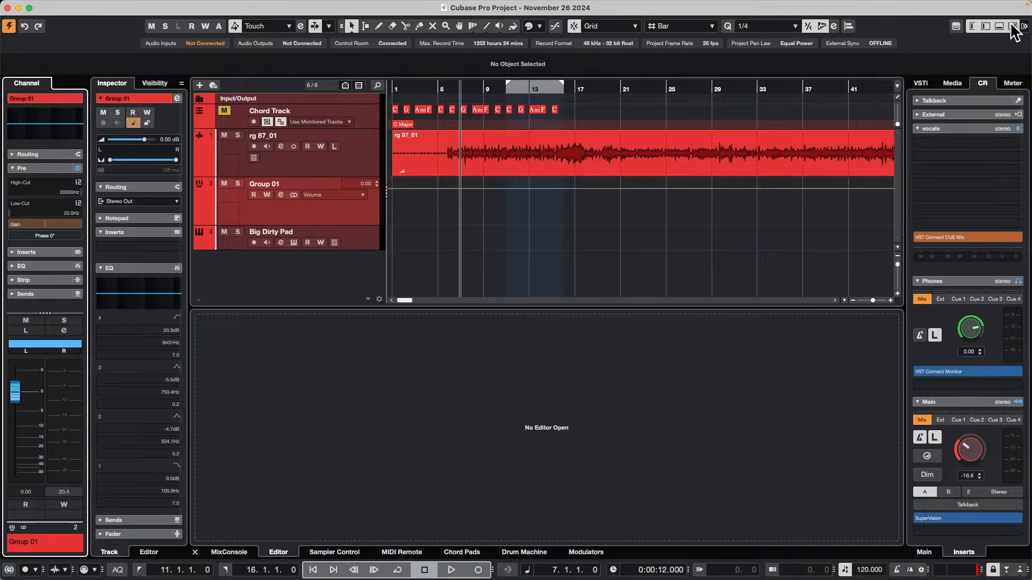
Open the project toolbar setup and enable Transport Controls and the Audio Performance Meter.
click(1026, 24)
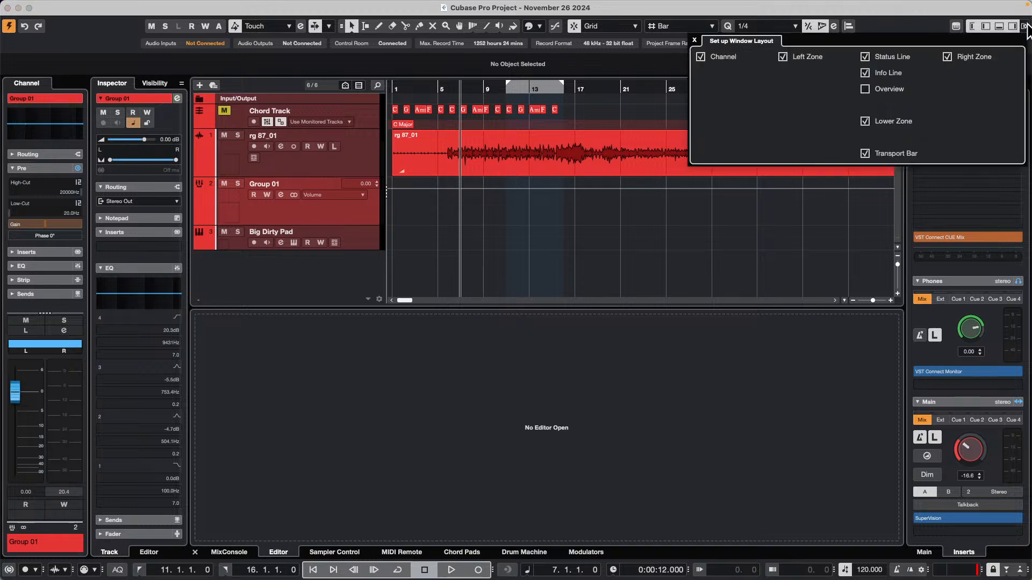
right_click(887, 37)
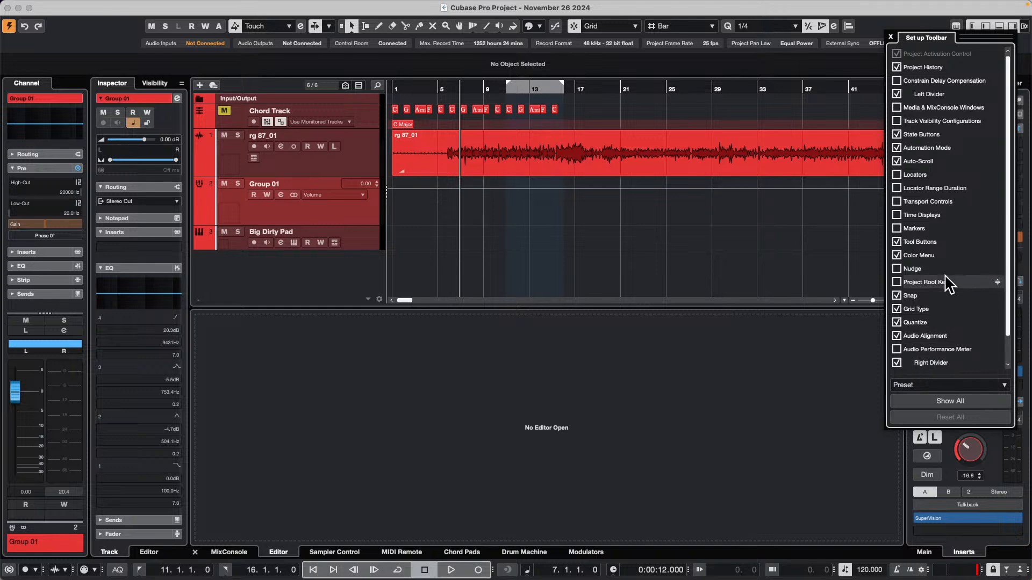
scroll(952, 282, down, 2)
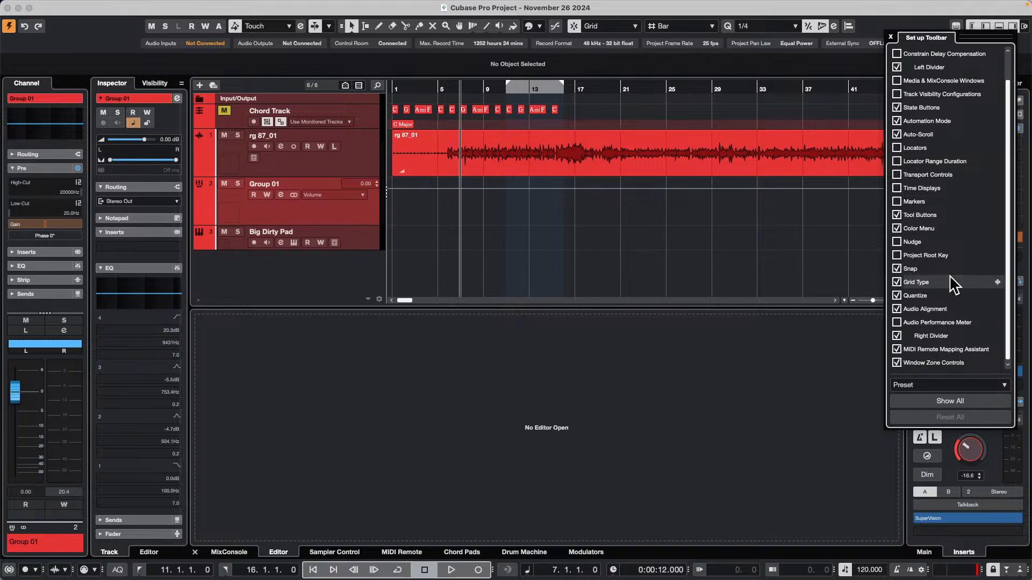
scroll(949, 282, up, 2)
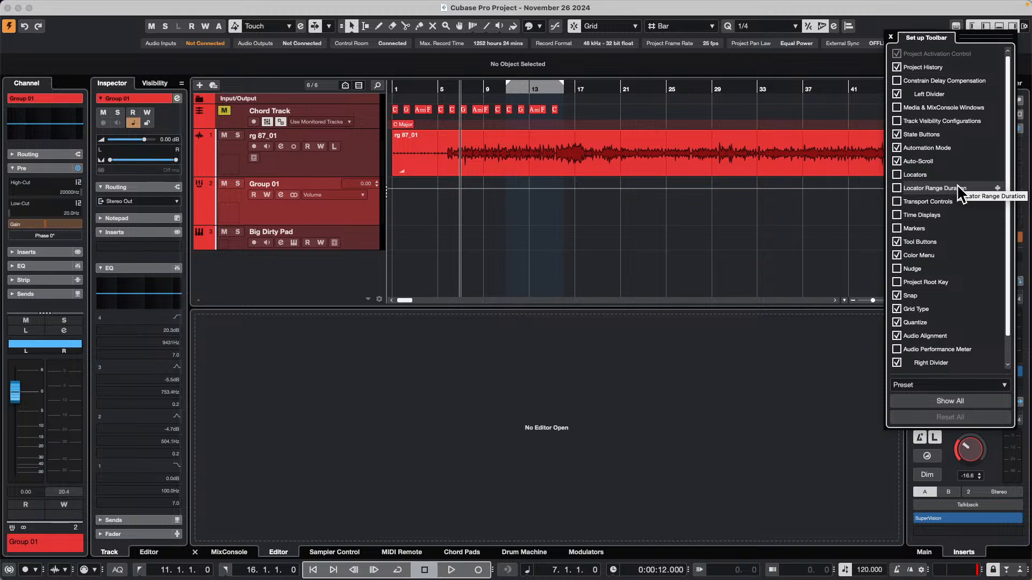
click(897, 202)
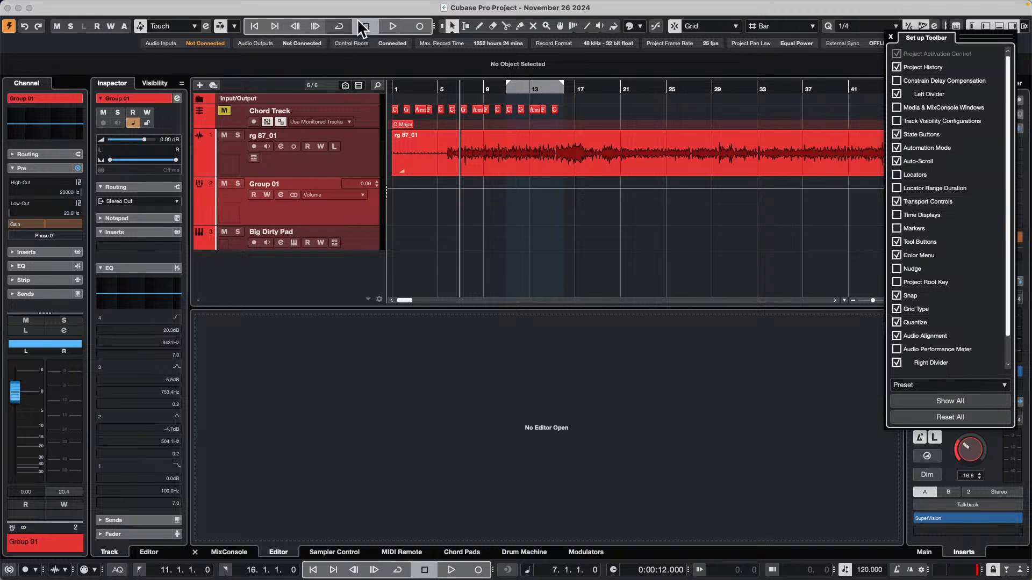
click(897, 202)
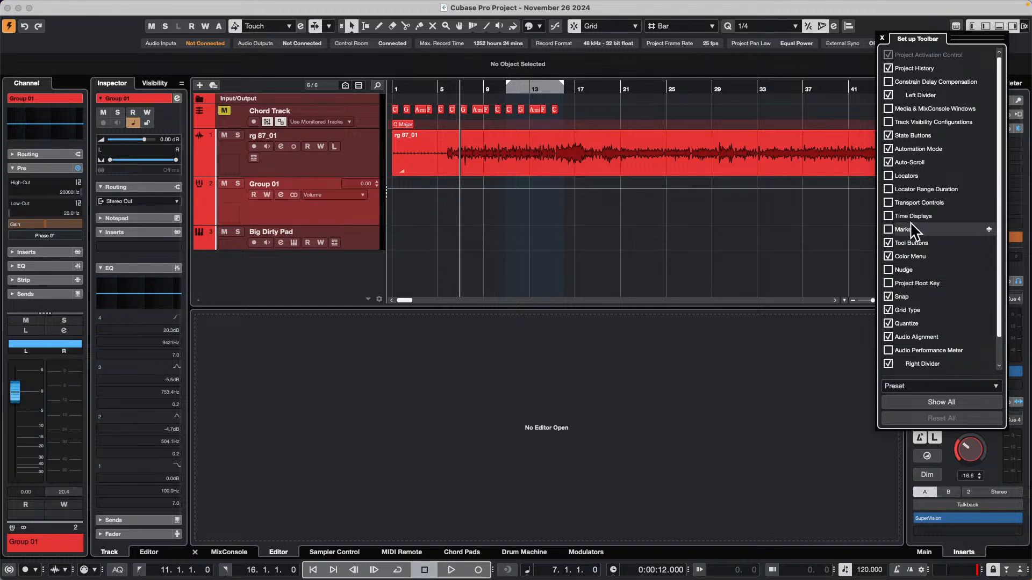
click(889, 202)
click(890, 202)
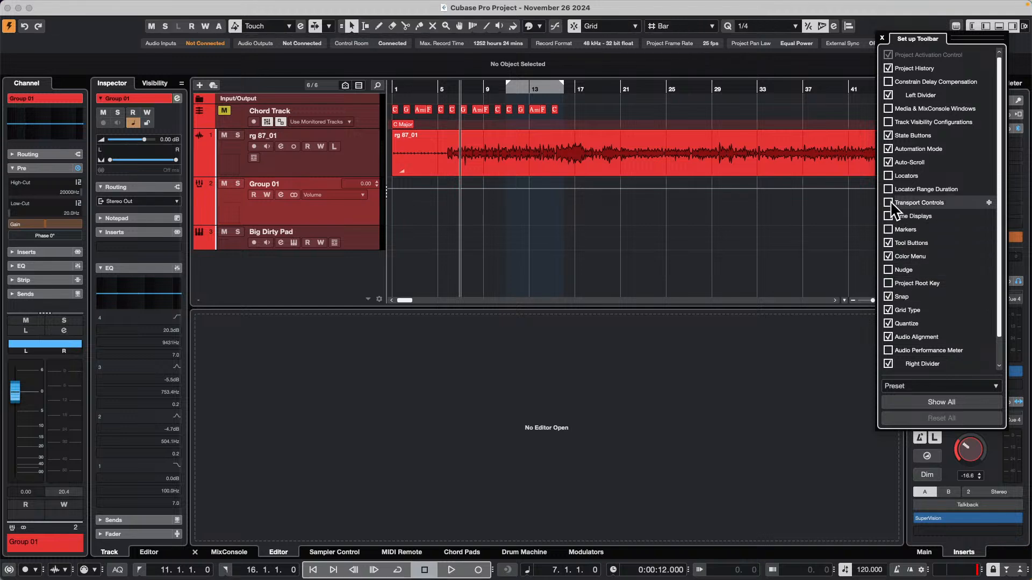
click(890, 202)
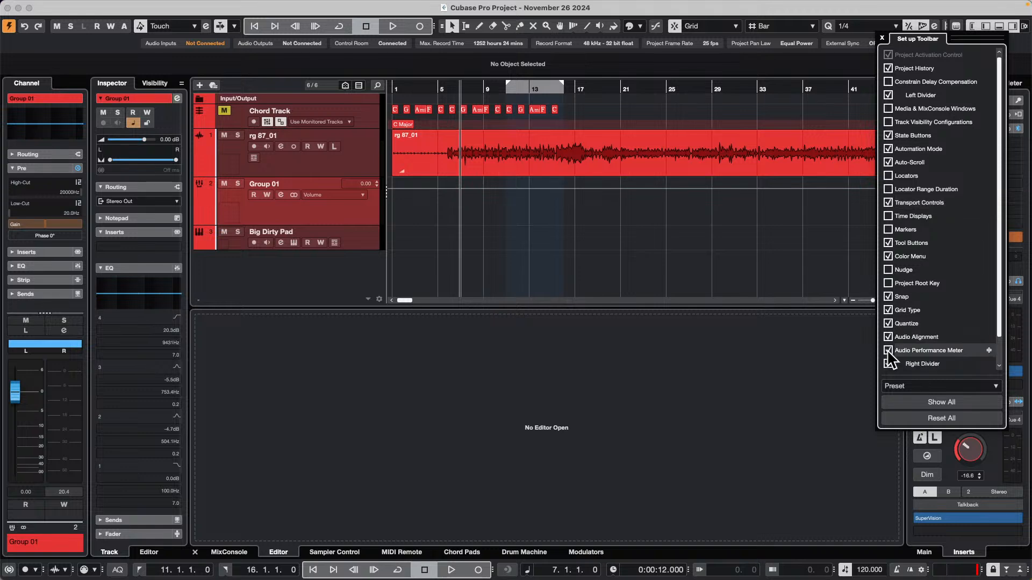
Move the Audio Performance Meter below Left Divider, hide it, and reorder it between Project Root Key and Snap.
drag(930, 353, 927, 103)
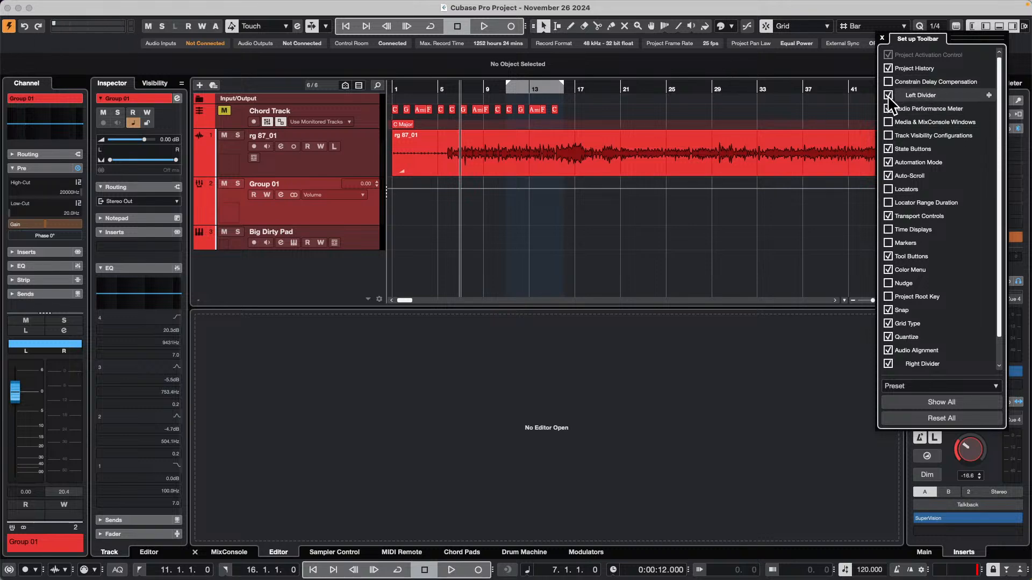
click(888, 108)
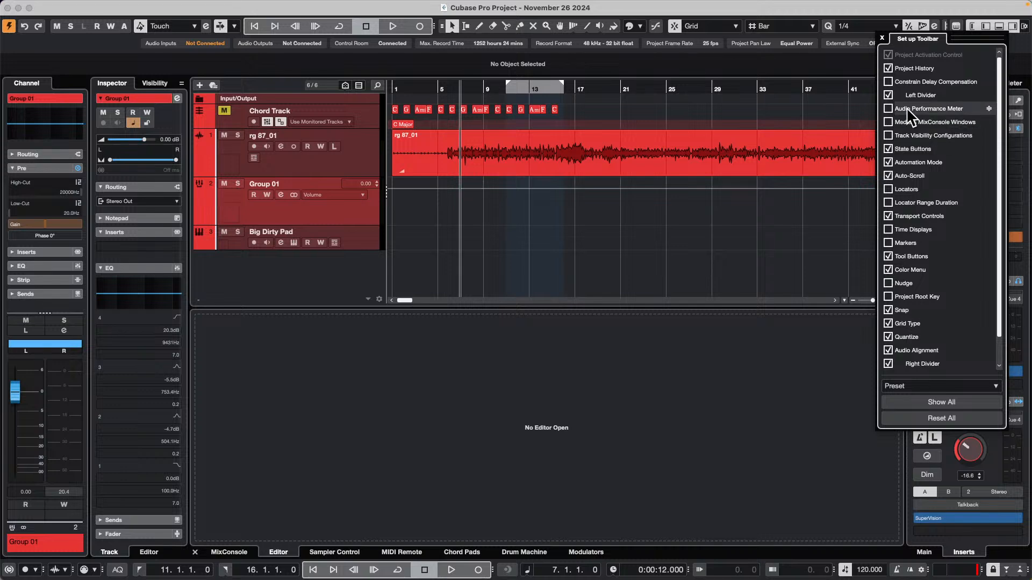
drag(905, 109, 905, 317)
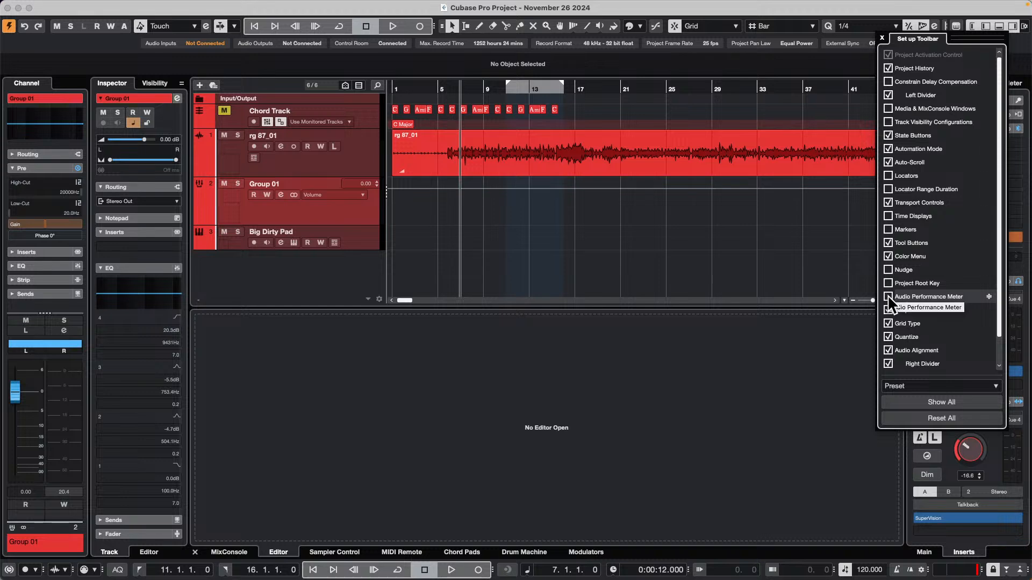
Toggle the Audio Performance Meter on and off, leaving both it and Transport Controls hidden in the project toolbar.
click(888, 297)
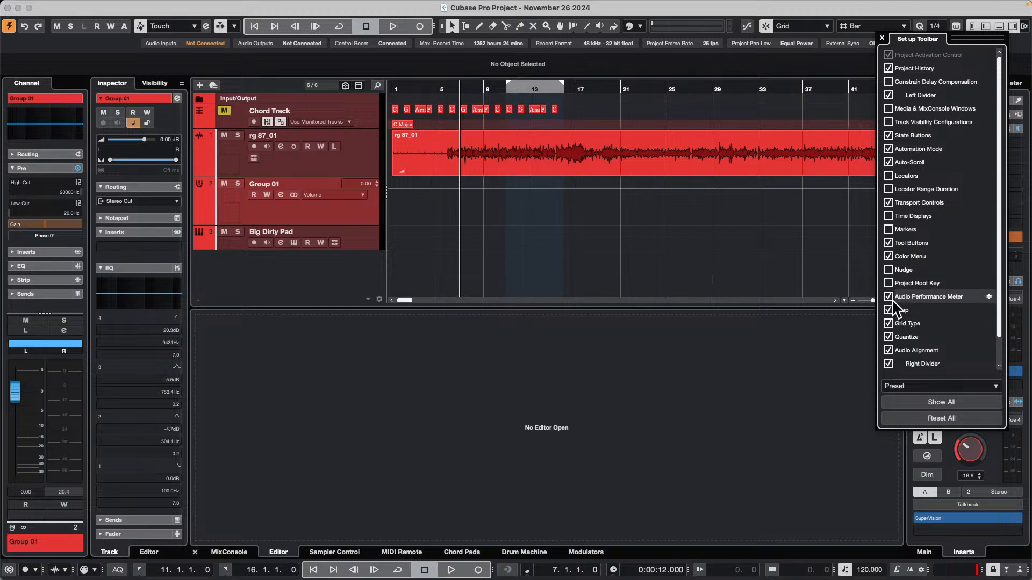
click(888, 297)
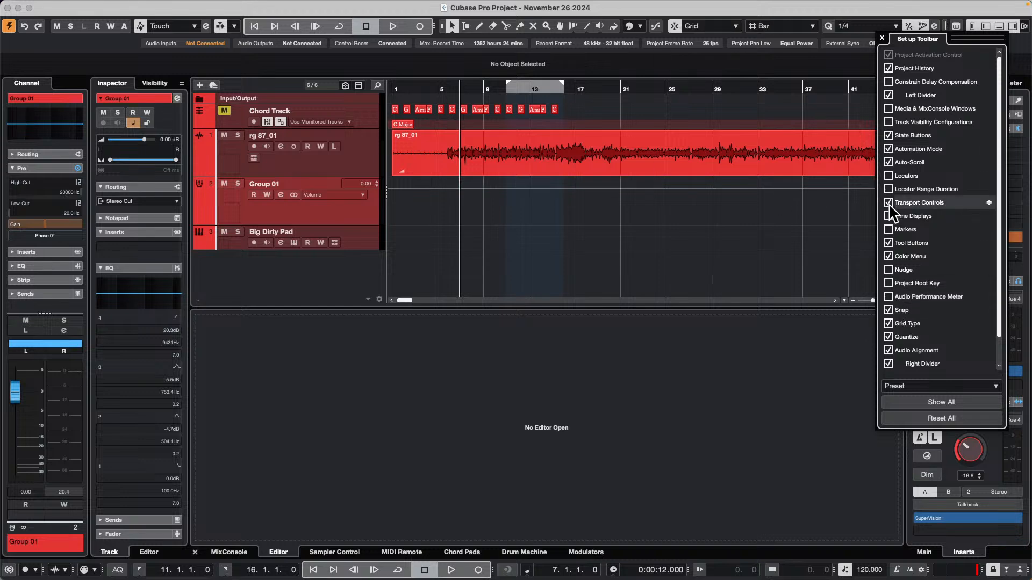
click(887, 203)
click(888, 296)
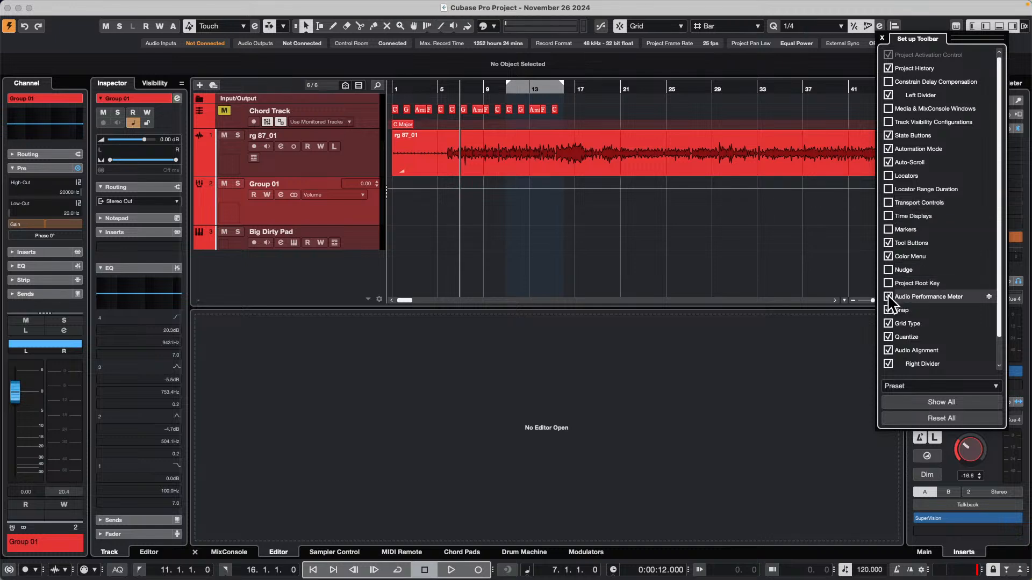
click(888, 297)
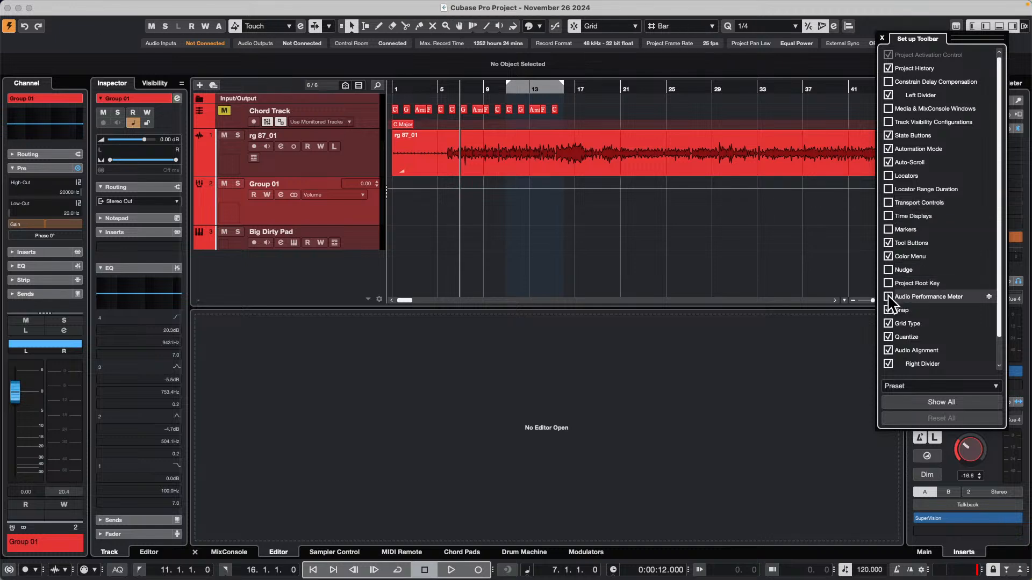
View the Audio Alignment Panel, close it, and view the extension choices for the rg 87_01 track without changing them.
click(847, 26)
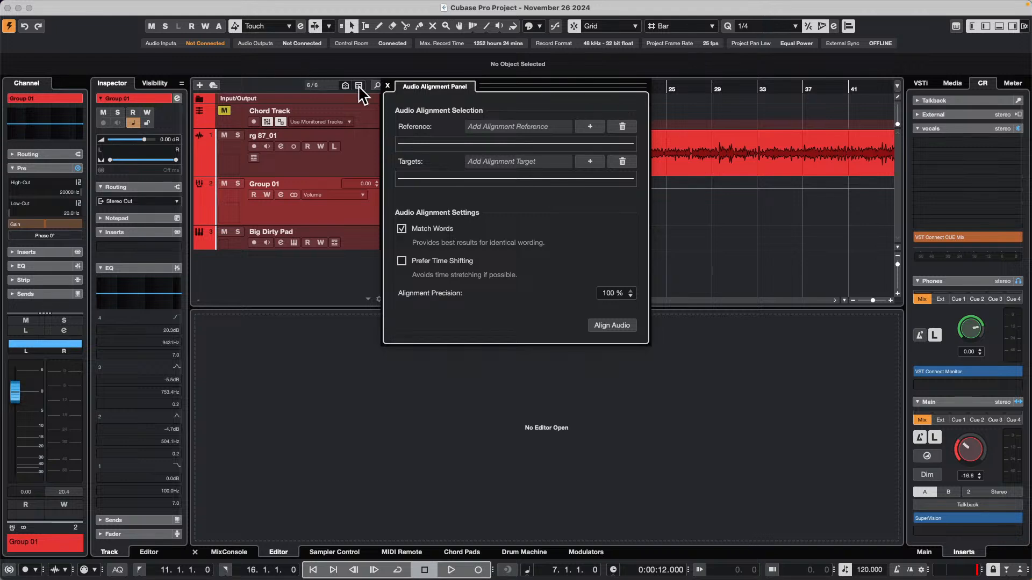
click(387, 86)
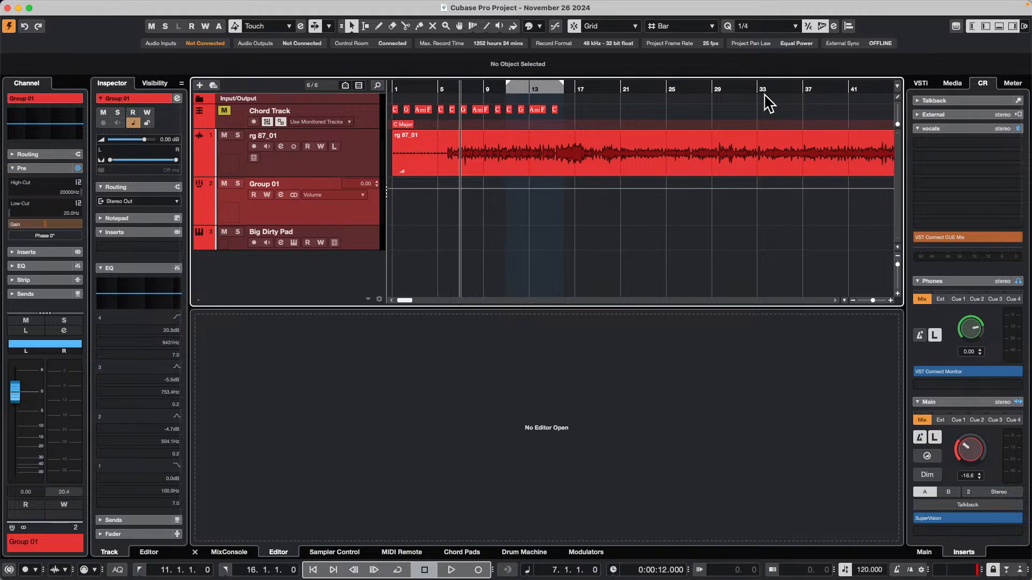
click(377, 161)
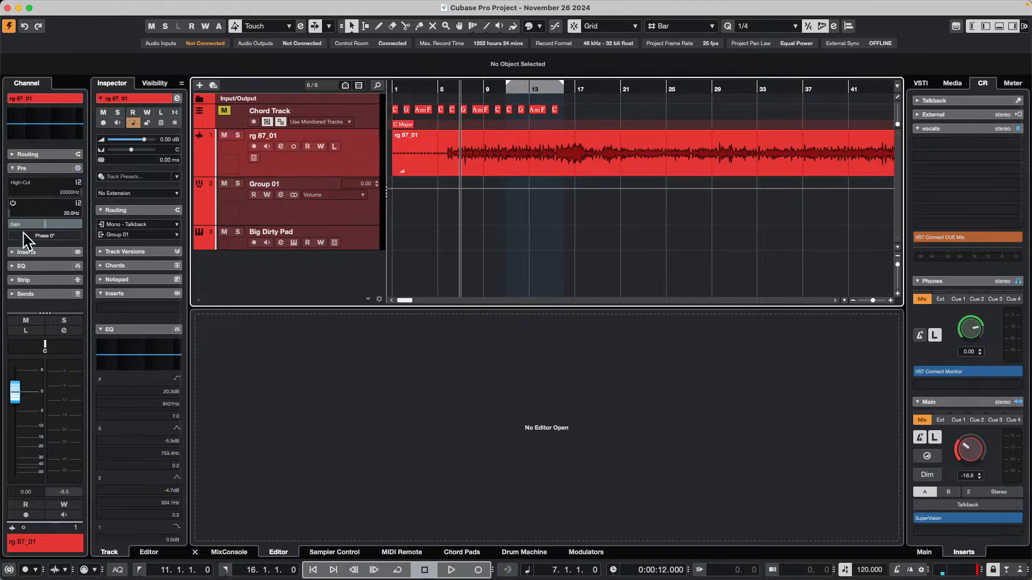
click(141, 194)
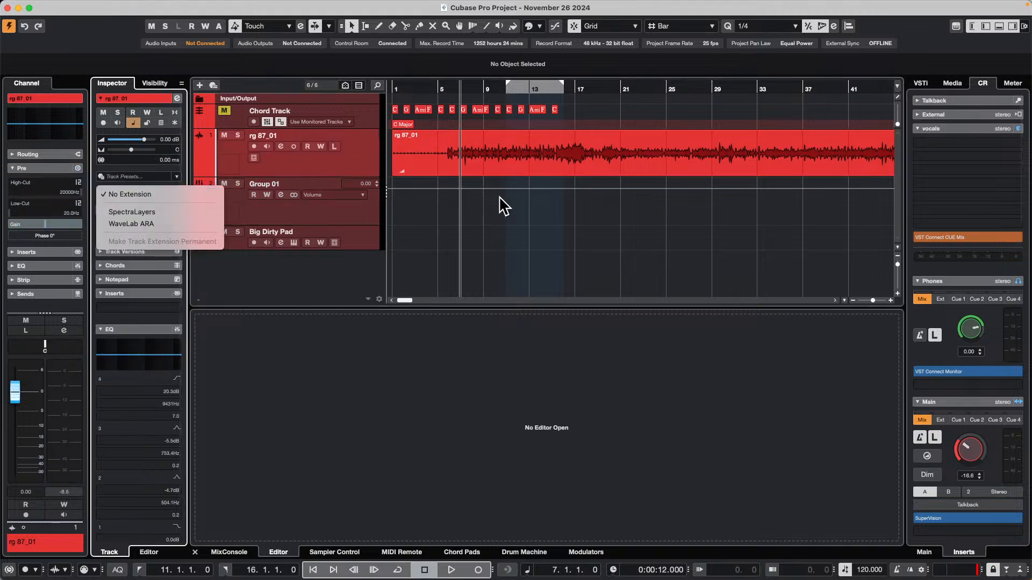
click(482, 227)
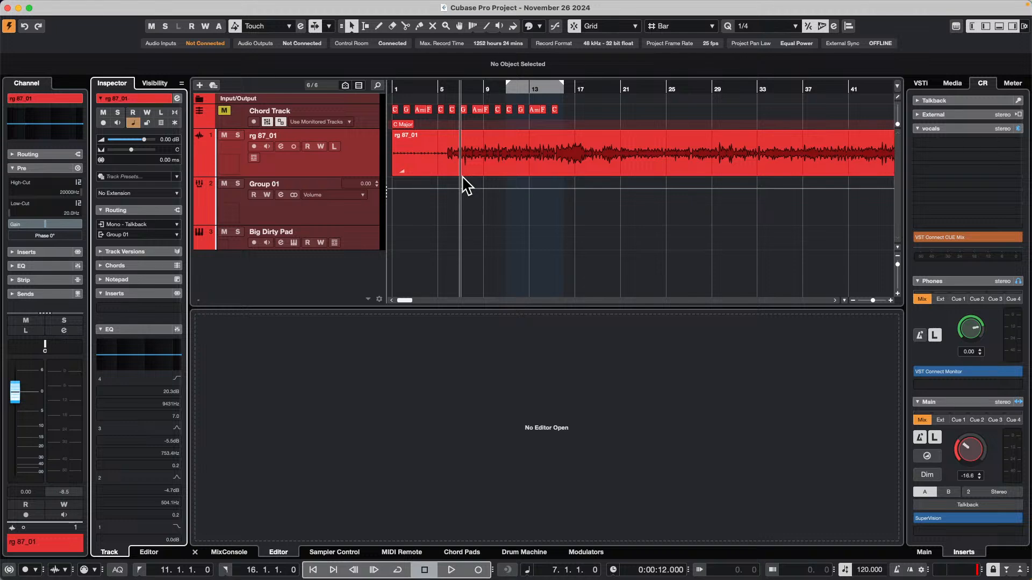
Select Big Dirty Pad, set the Main monitor level to -6.65 dB, and raise the Glide Time in its HALion Sonic instrument.
click(359, 239)
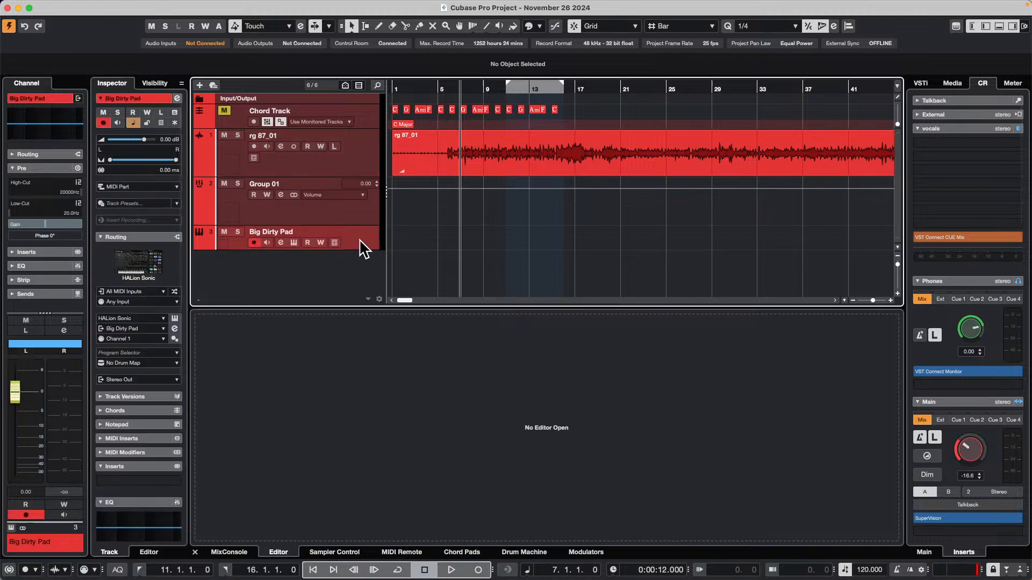
drag(968, 454, 962, 437)
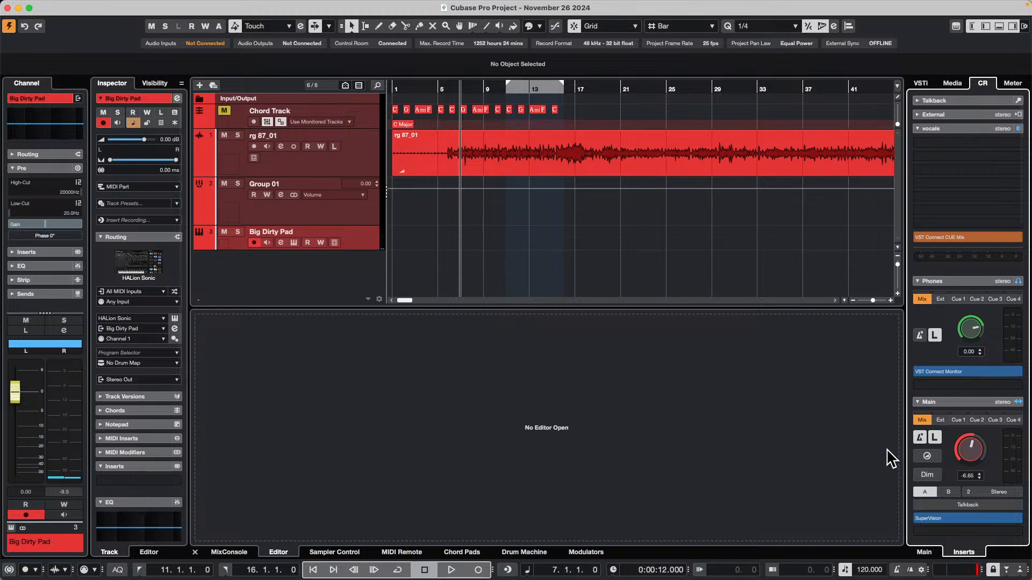
click(294, 242)
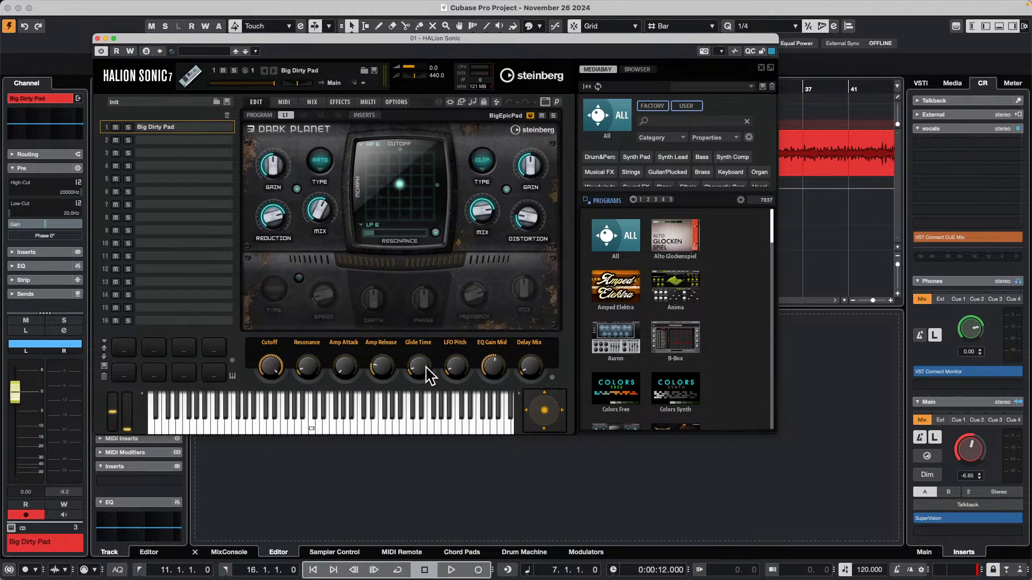
drag(426, 369, 430, 334)
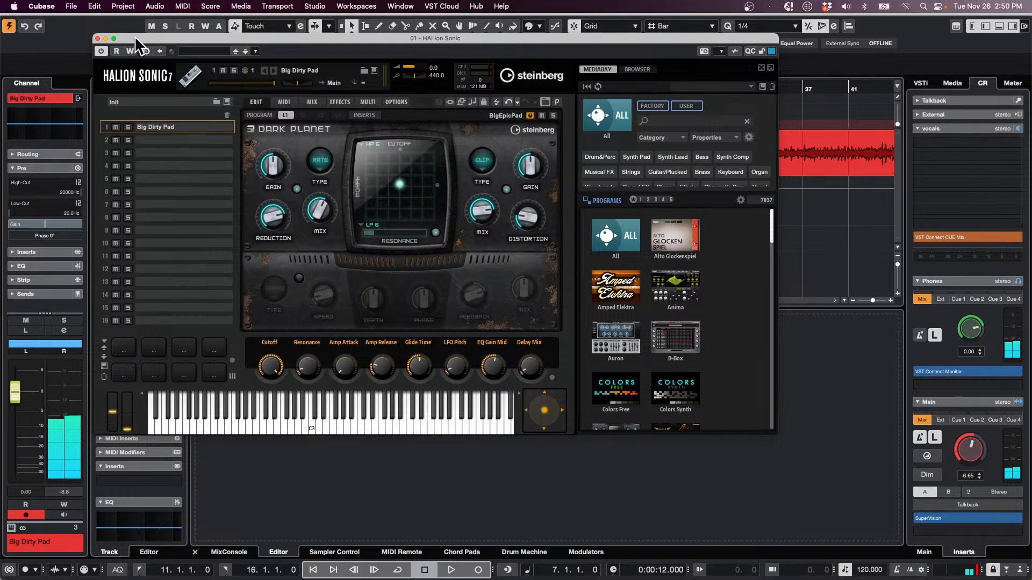
Move the HALion Sonic window off the timeline, bring the cursor to bar 158 at the Big Dirty Pad part, and reposition the window.
drag(134, 40, 27, 143)
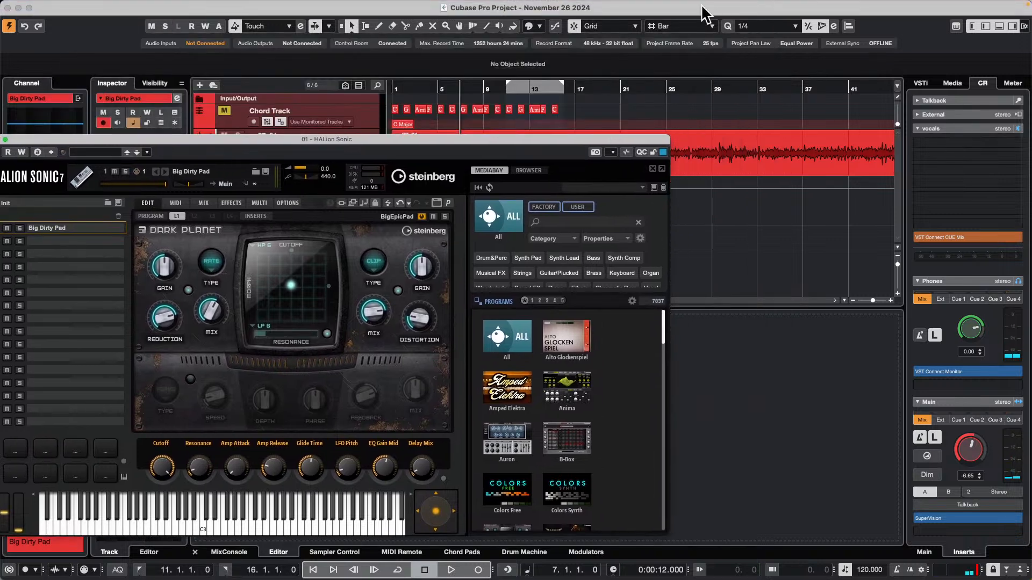
click(604, 86)
drag(603, 71, 600, 46)
drag(808, 87, 788, 147)
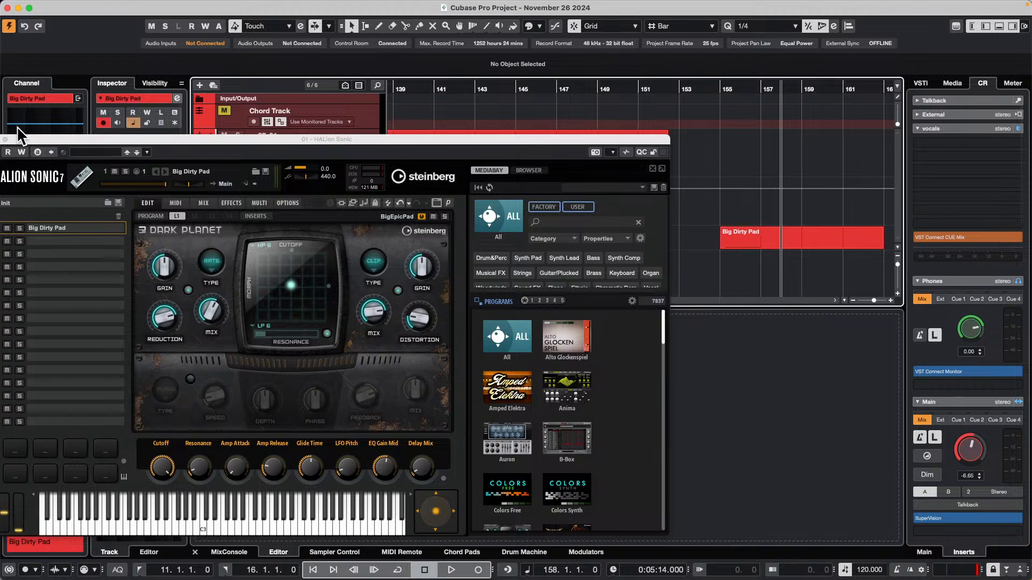
drag(42, 141, 91, 155)
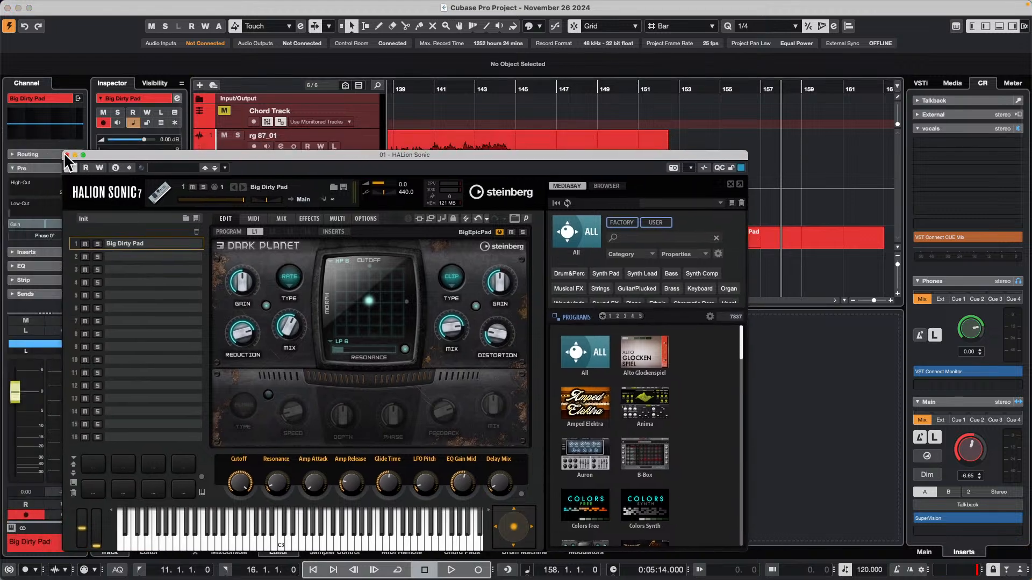
Close the HALion Sonic window, enlarge the Big Dirty Pad track, and open its part in the lower-zone Key Editor for playback from bar 155.
click(67, 154)
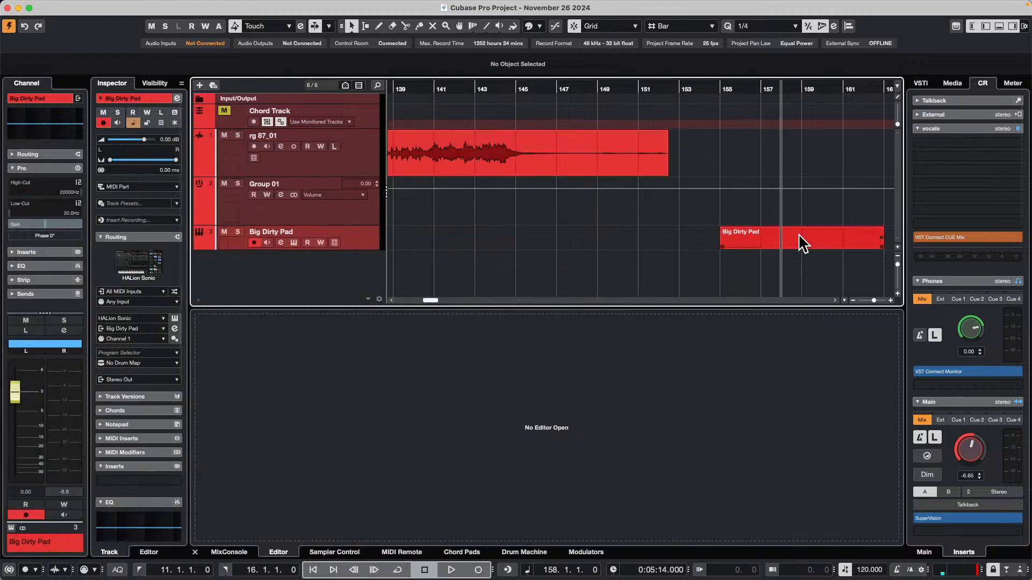
drag(363, 248, 359, 271)
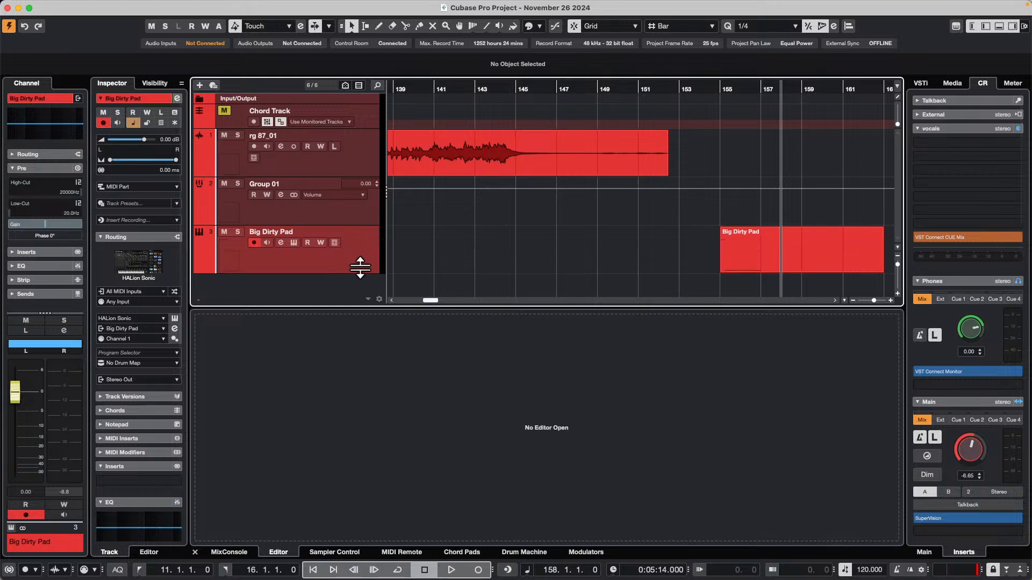
click(760, 262)
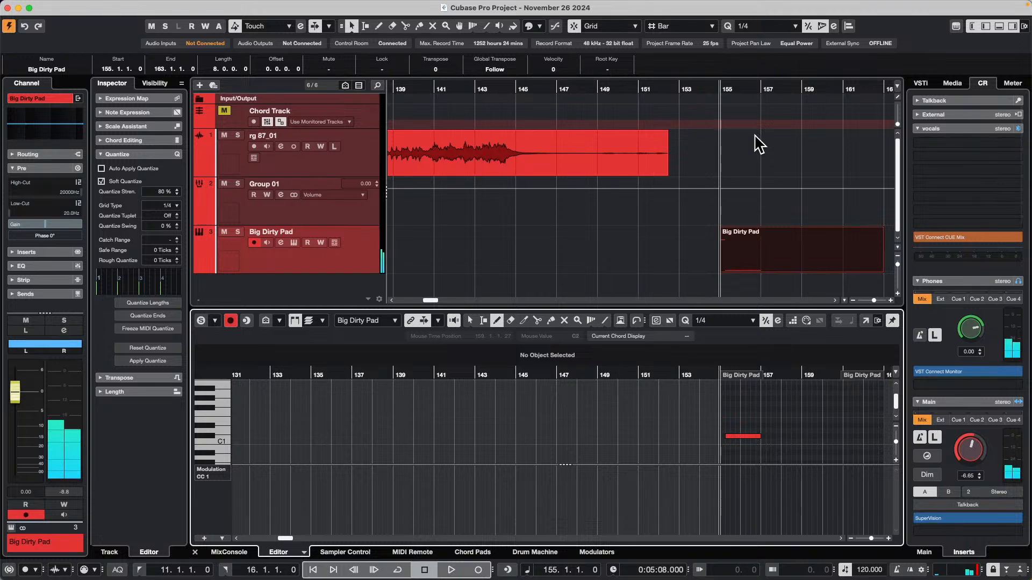
key(space)
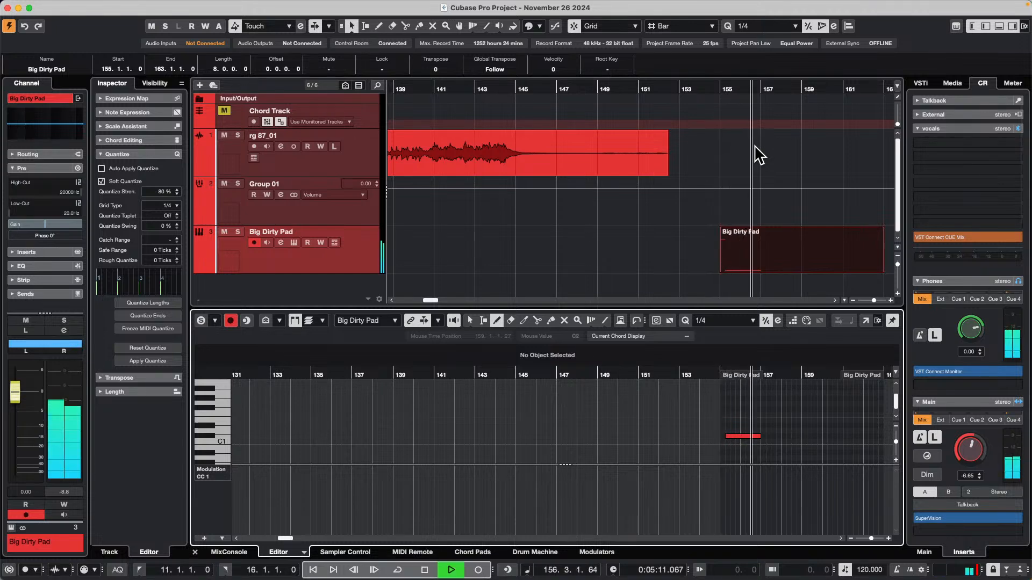
key(space)
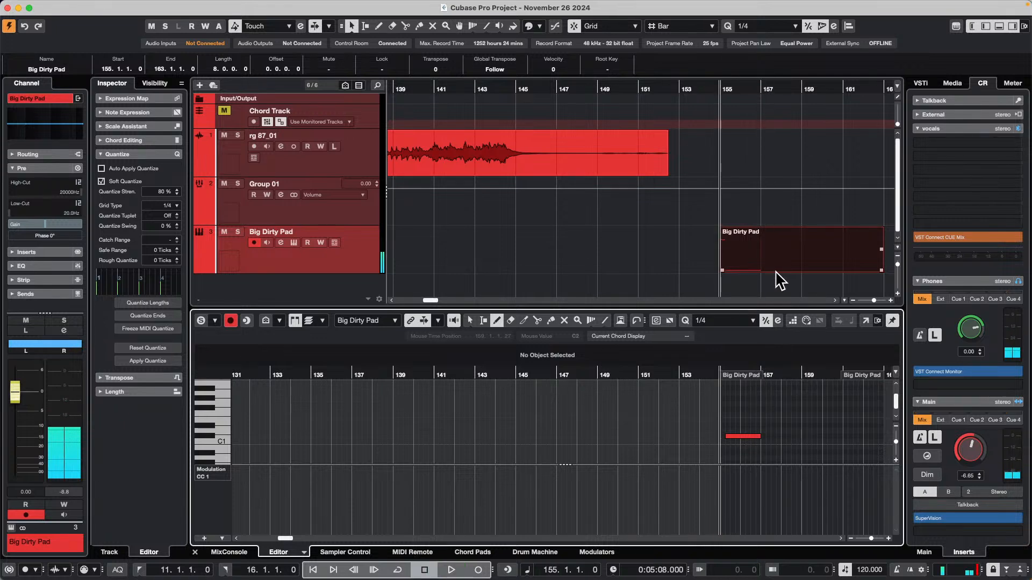
Locate the D3 and C#1 notes and open the Big Dirty Pad part in a separate Key Editor window.
drag(765, 372, 648, 377)
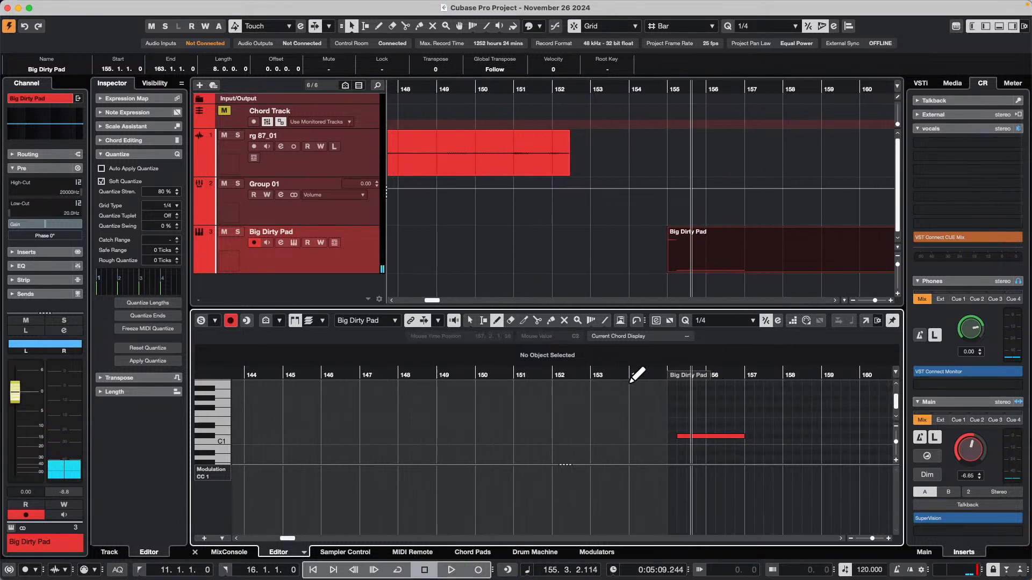
scroll(688, 413, up, 5)
scroll(693, 405, down, 1)
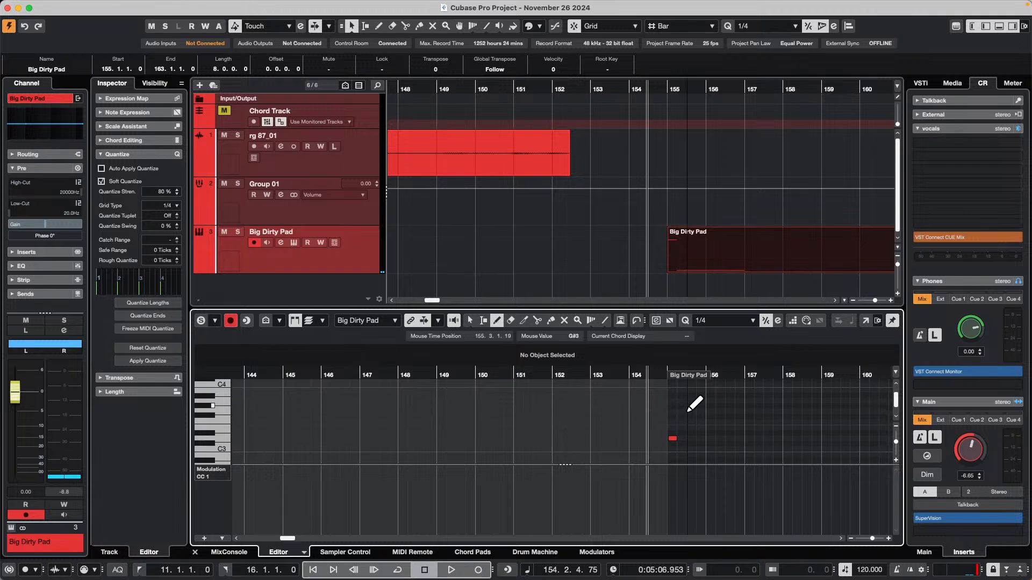
click(865, 320)
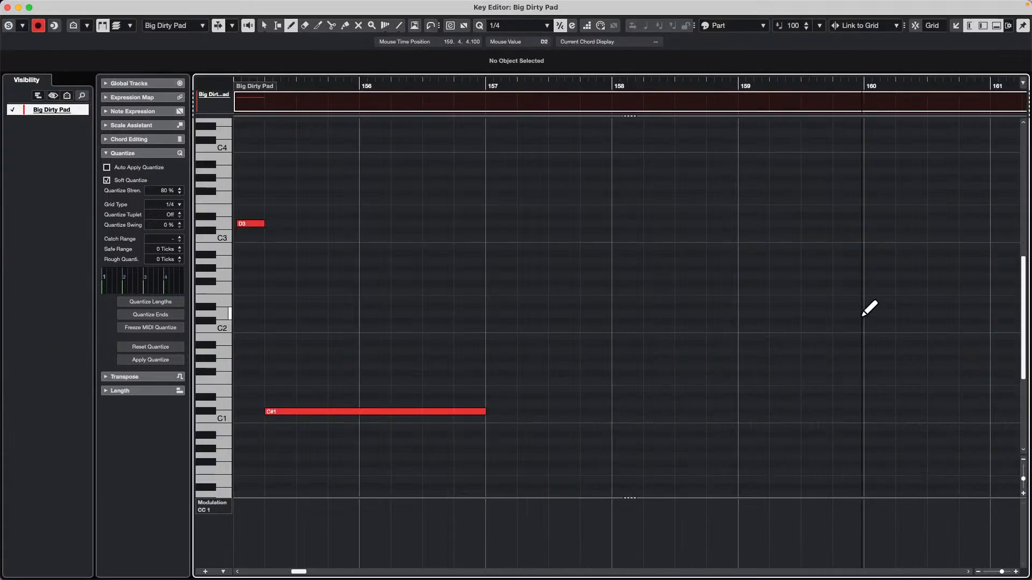
scroll(397, 156, left, 3)
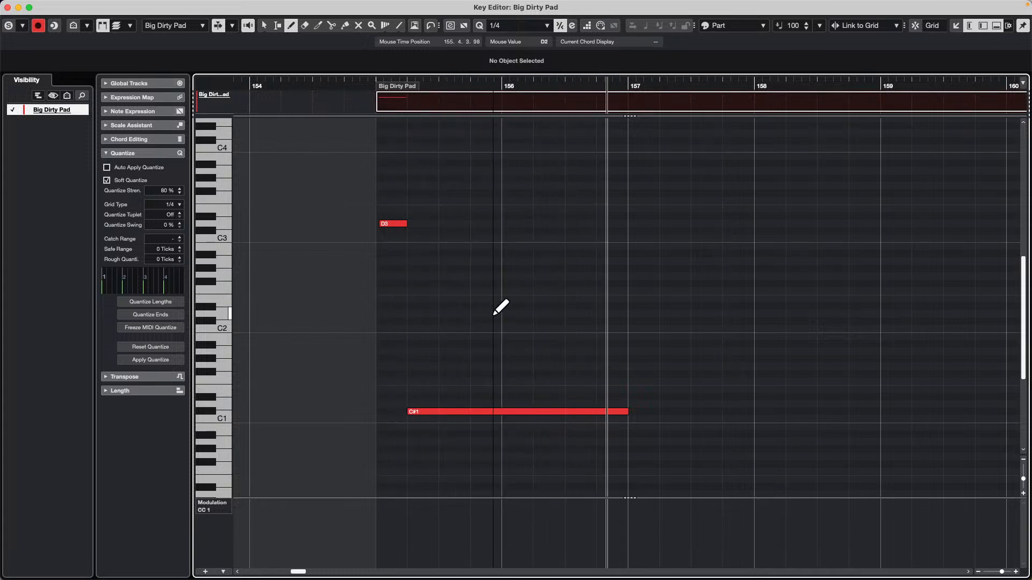
Switch to the Object Selection tool, shift the D3 note slightly toward the part's start, and select both the D3 and C#1 notes.
key(space)
right_click(403, 287)
click(402, 285)
click(398, 232)
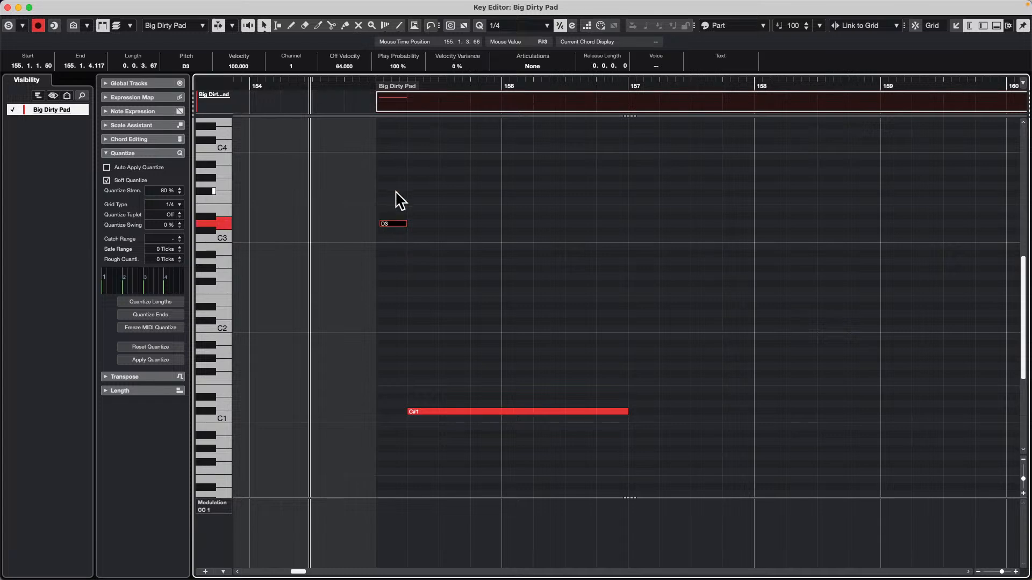
drag(396, 196, 459, 444)
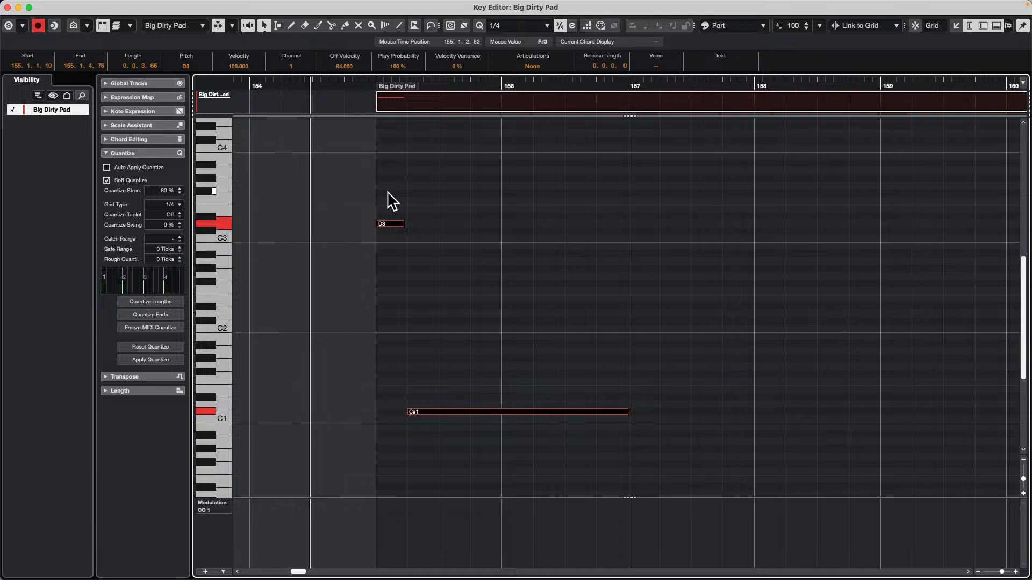
Duplicate the selected D3 and C#1 note pair four times in succession through bar 163.
key(super+d)
key(super+d)
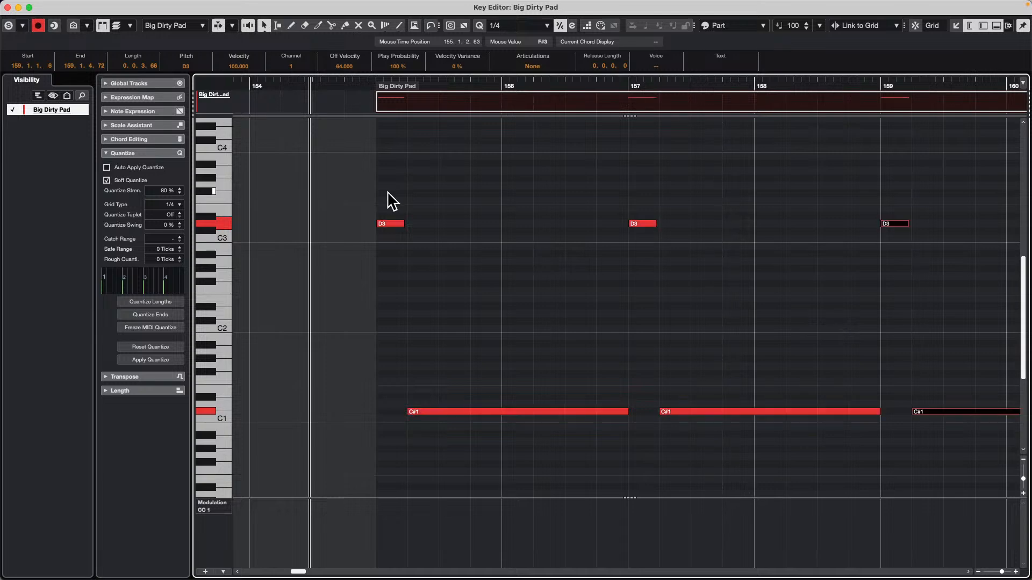
key(super+d)
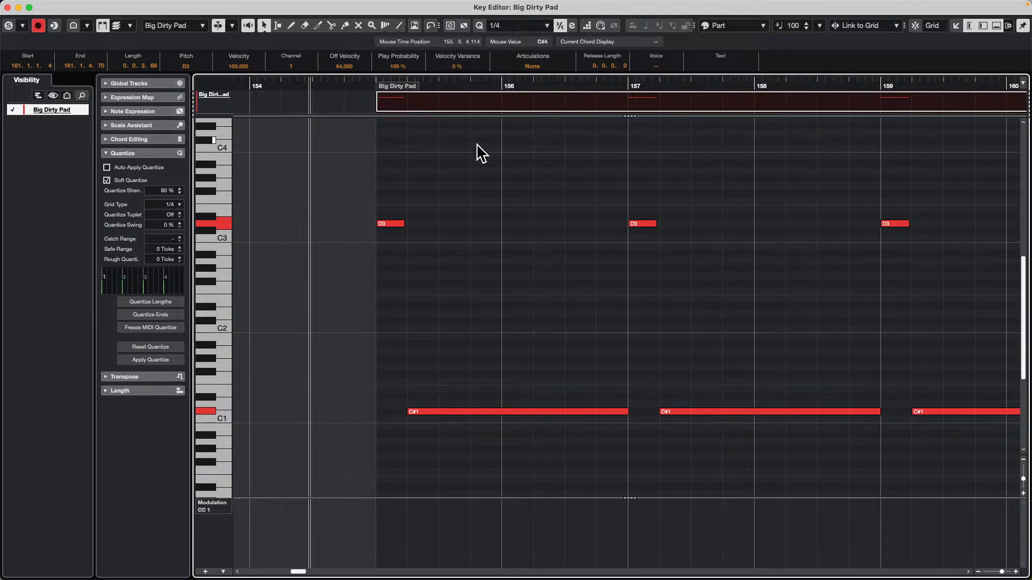
drag(408, 88, 424, 63)
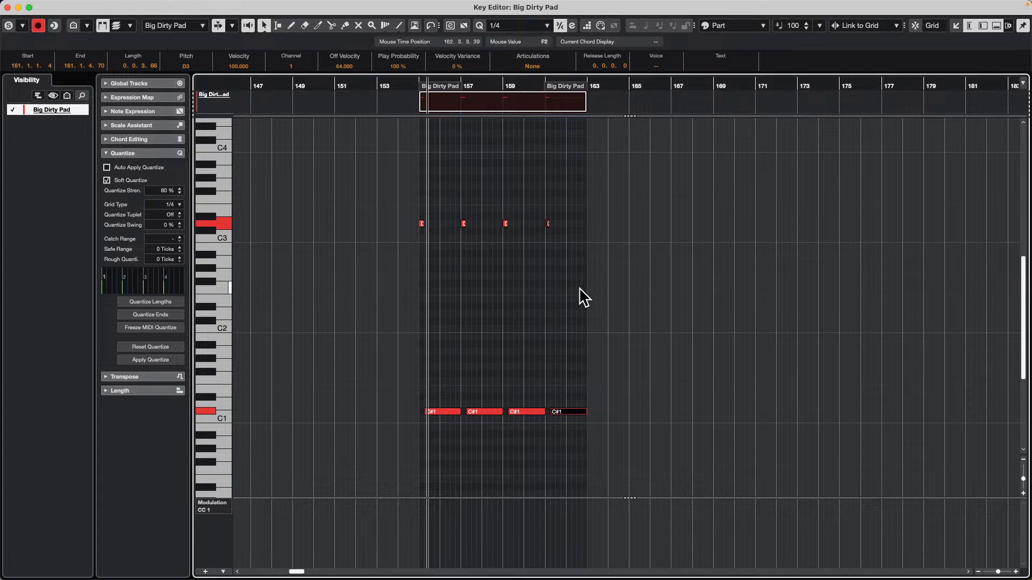
key(super+d)
Set the locators to the Big Dirty Pad part, play the looped range from bar 155, and close the Key Editor window.
click(413, 86)
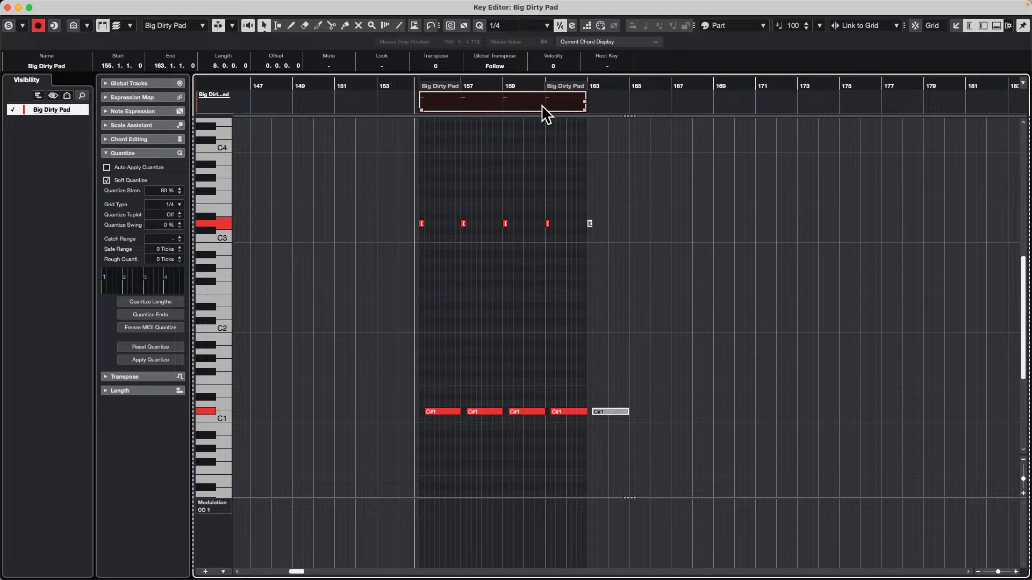
key(p)
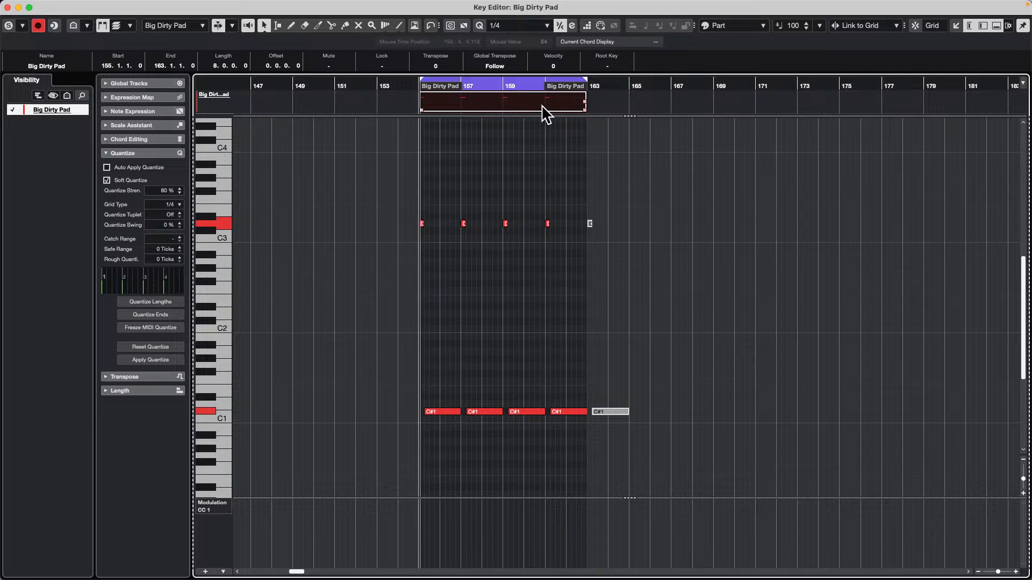
key(space)
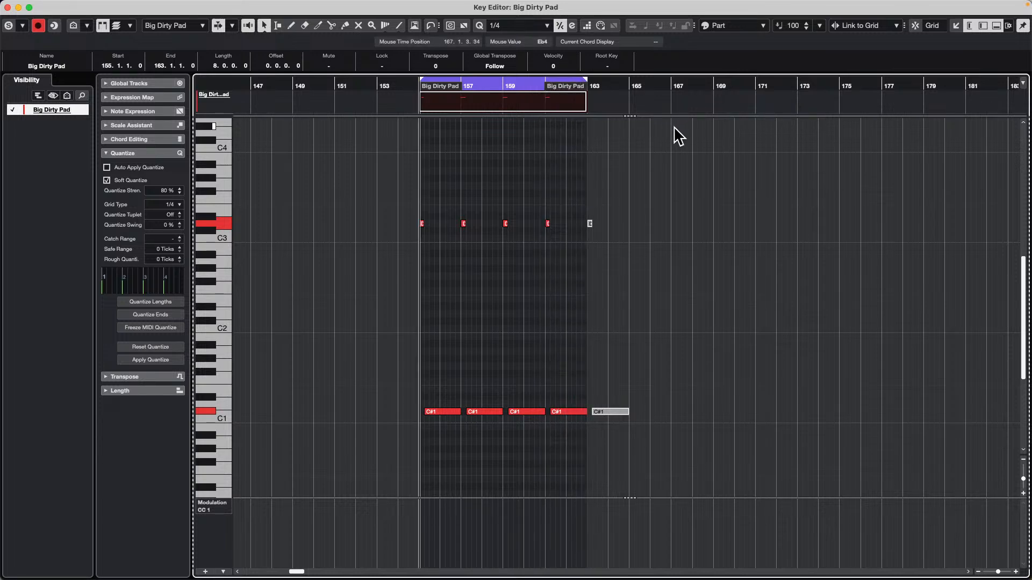
key(space)
click(7, 7)
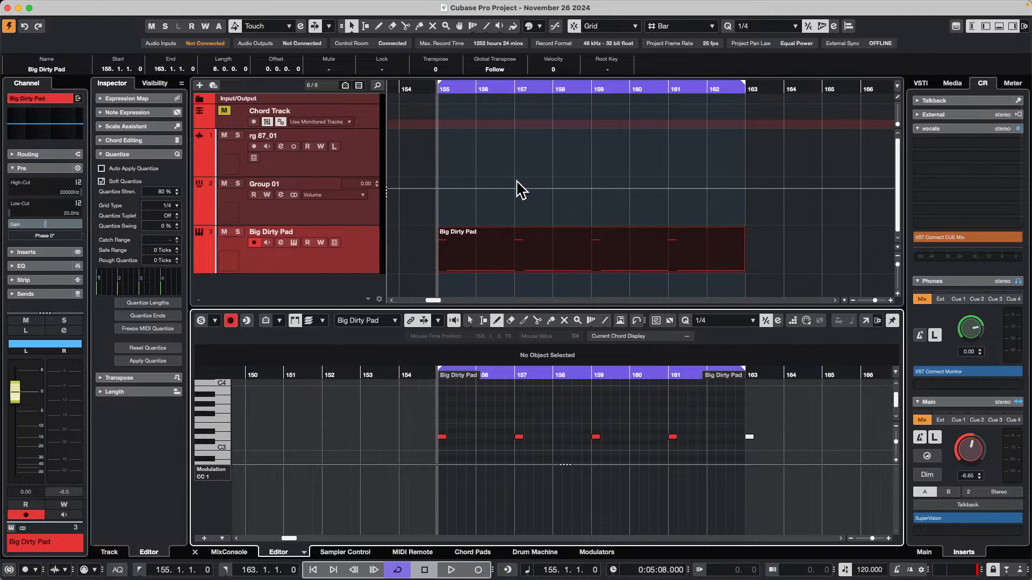
Return the cursor to bar 1 and enlarge the Chord Track so its chord events are readable.
scroll(513, 185, down, 1)
drag(399, 84, 139, 94)
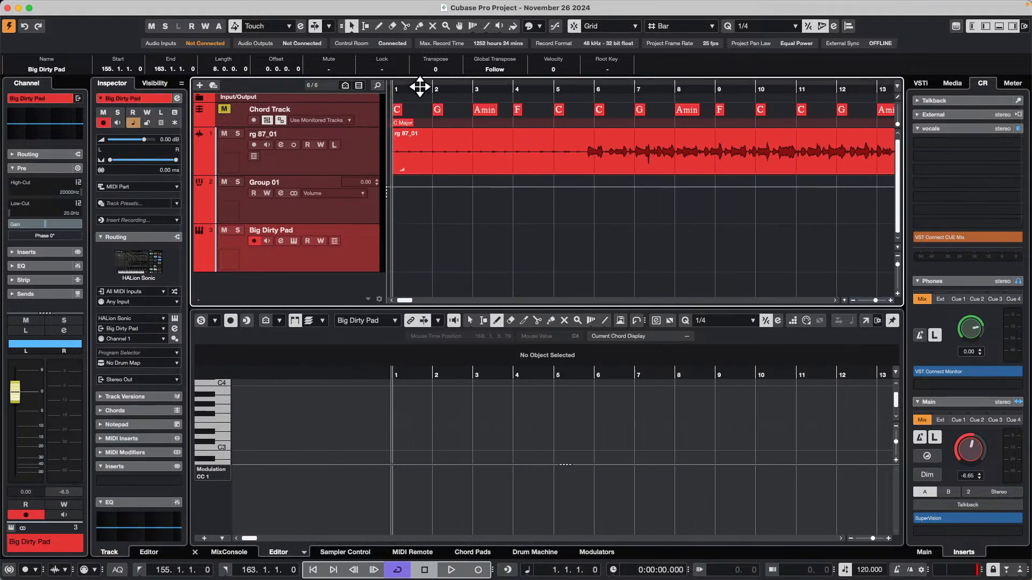
drag(417, 87, 421, 47)
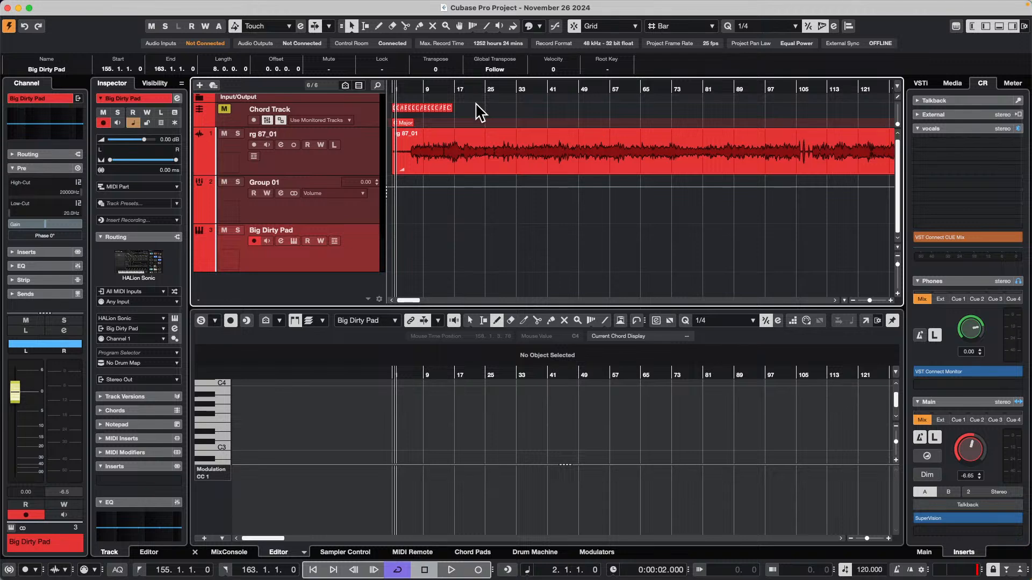
drag(410, 92, 358, 160)
click(394, 90)
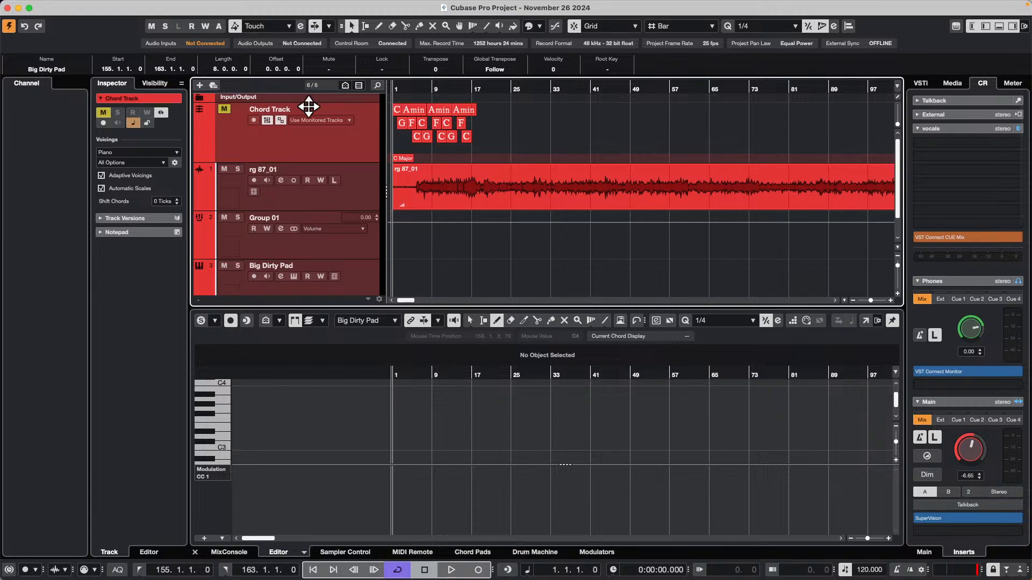
drag(309, 106, 311, 127)
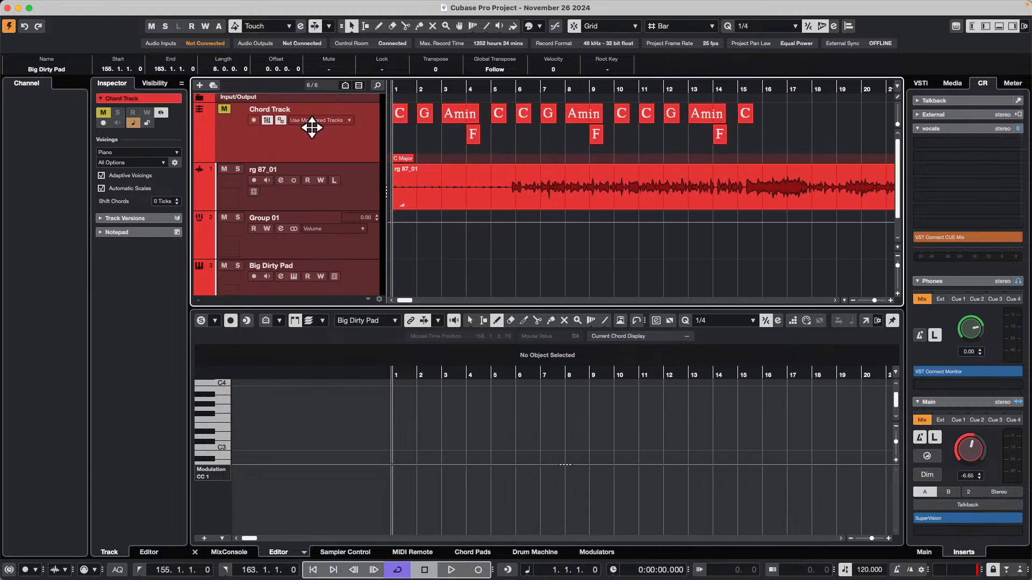
Select all events on the Chord Track, then exclude the C Major scale event from the selection.
drag(795, 110, 381, 142)
drag(778, 111, 392, 155)
right_click(350, 140)
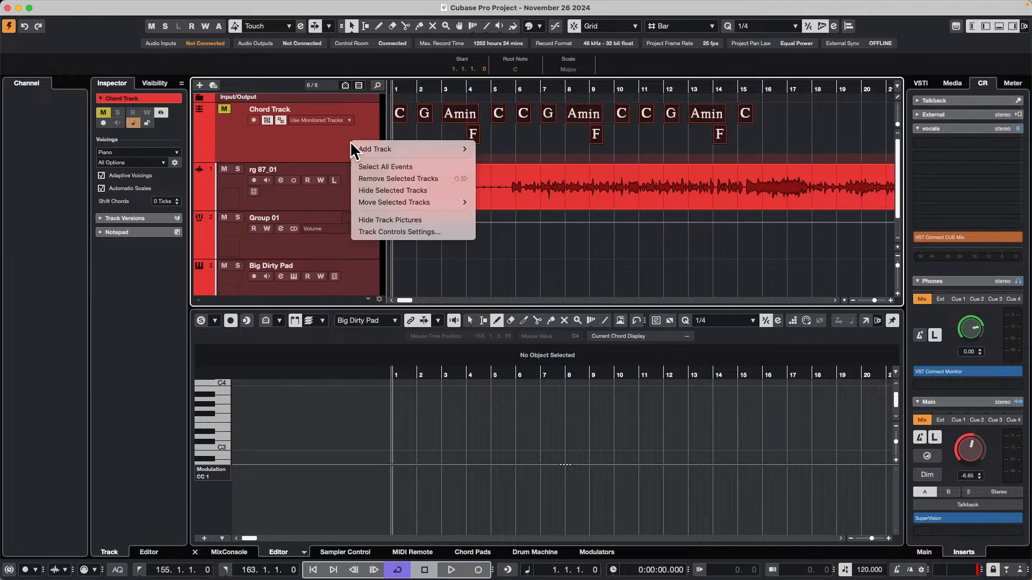
click(417, 166)
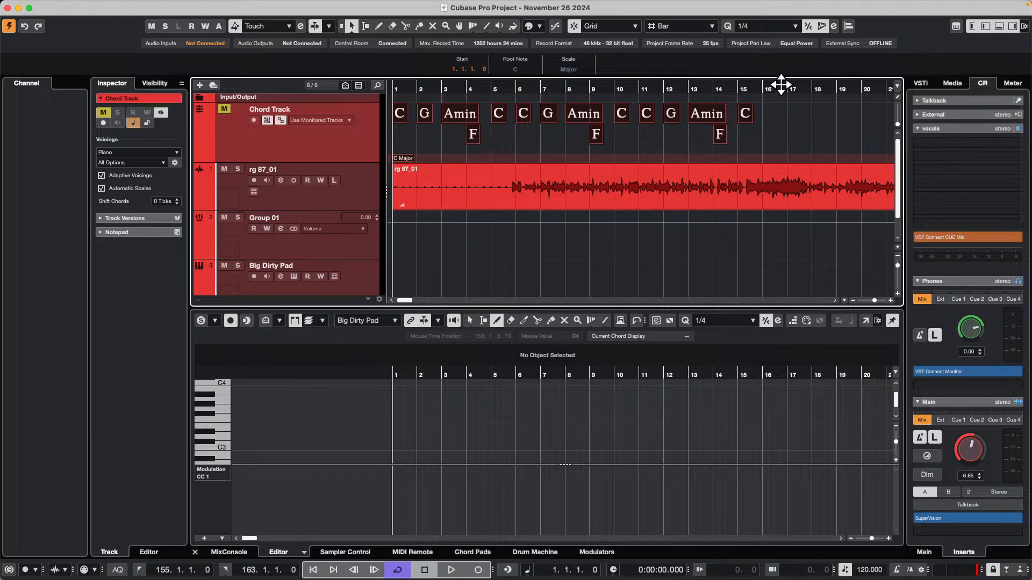
click(405, 159)
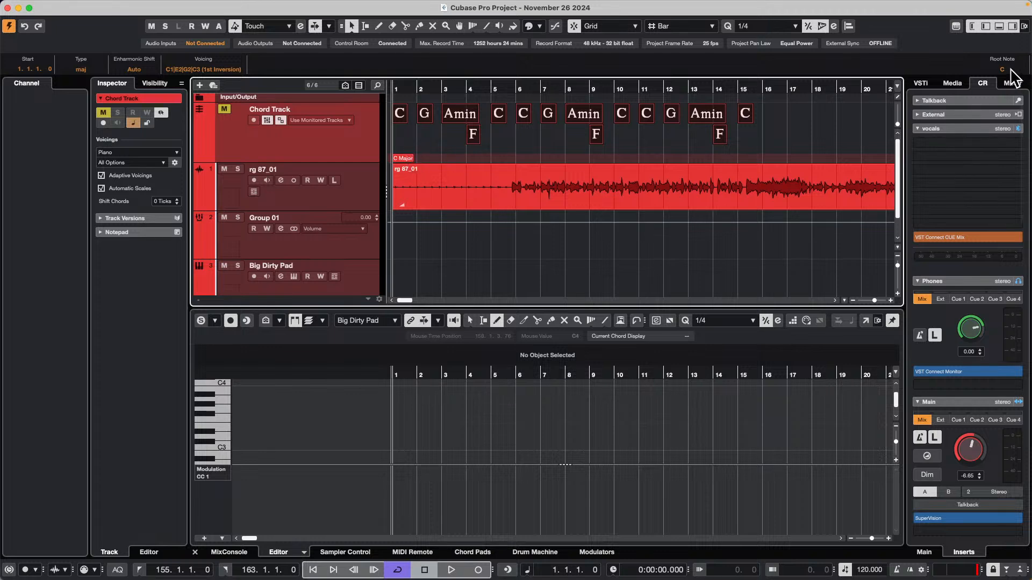
Transpose the selected chord events through several keys by changing their root note, ending on G#.
scroll(1004, 69, up, 2)
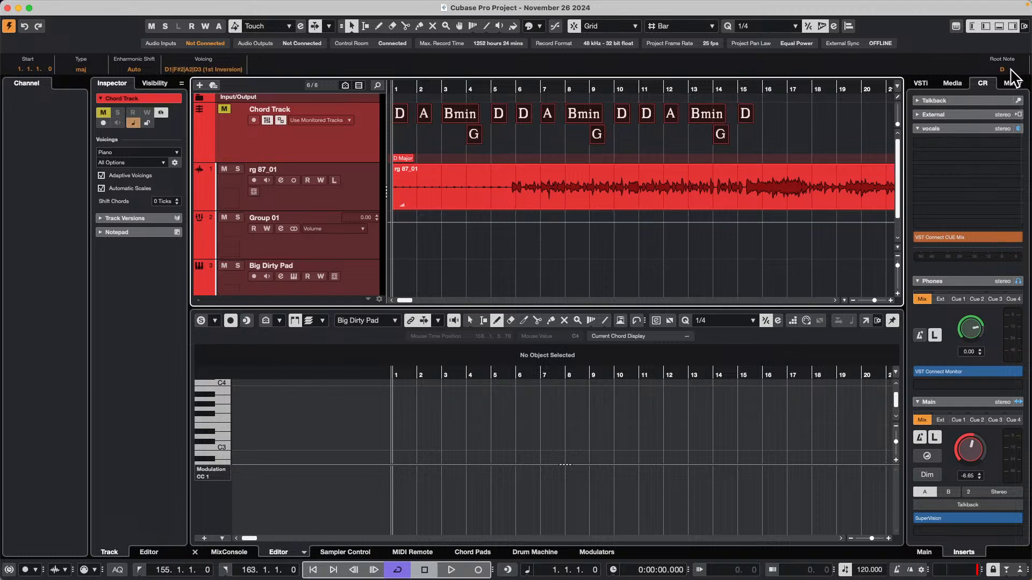
scroll(1011, 70, down, 2)
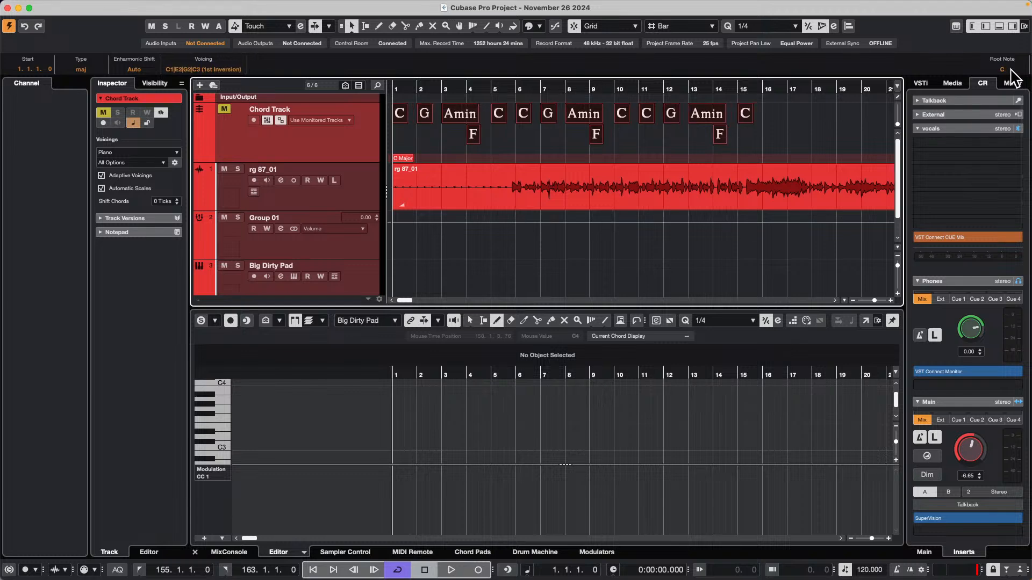
scroll(1012, 77, up, 6)
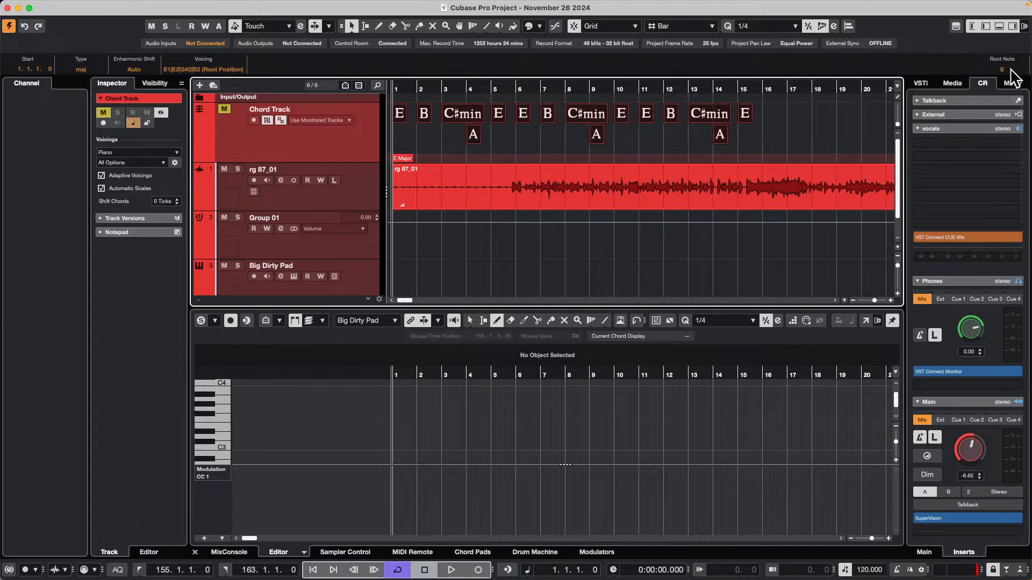
scroll(1012, 77, down, 1)
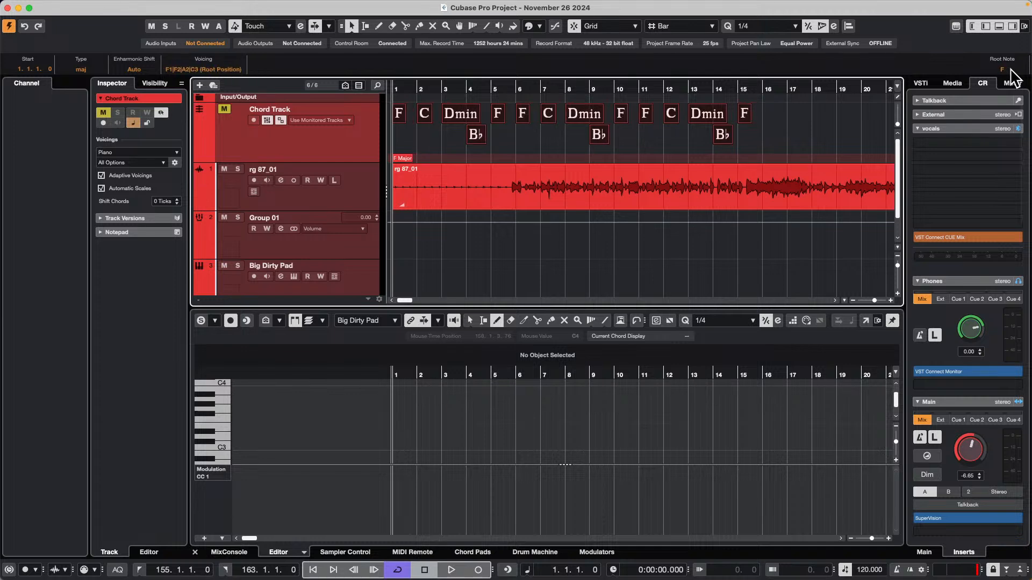
scroll(1012, 77, up, 15)
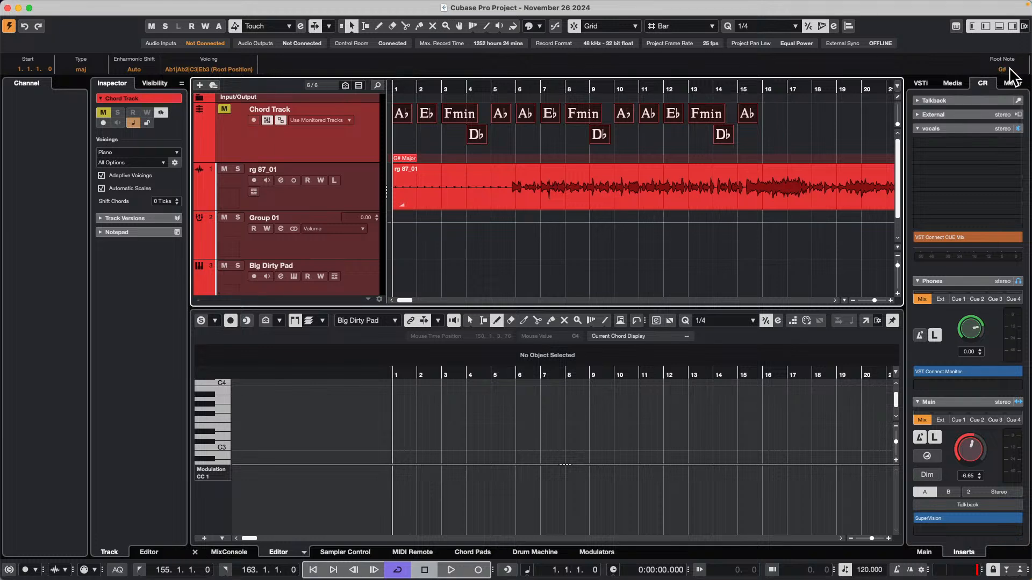
Reselect the chord events without the scale event, set their root note to G, and deselect them.
click(410, 158)
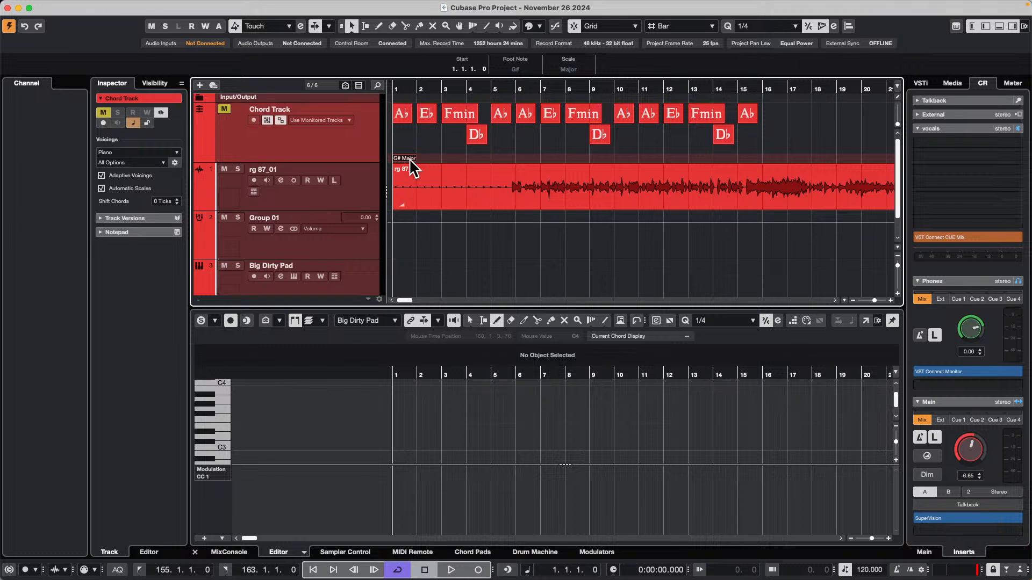
click(806, 113)
drag(796, 114, 380, 138)
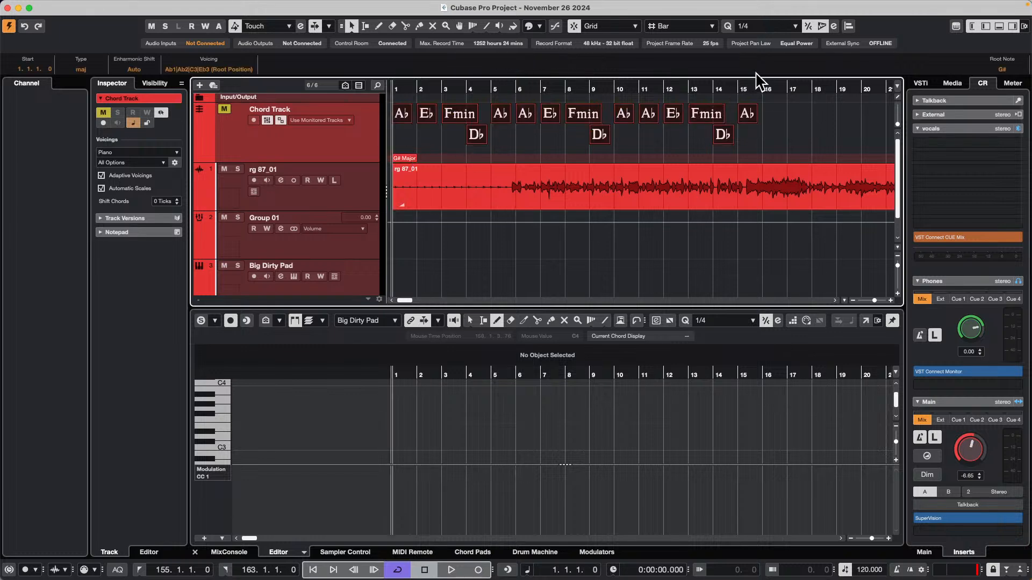
scroll(1008, 67, up, 3)
scroll(1008, 67, down, 5)
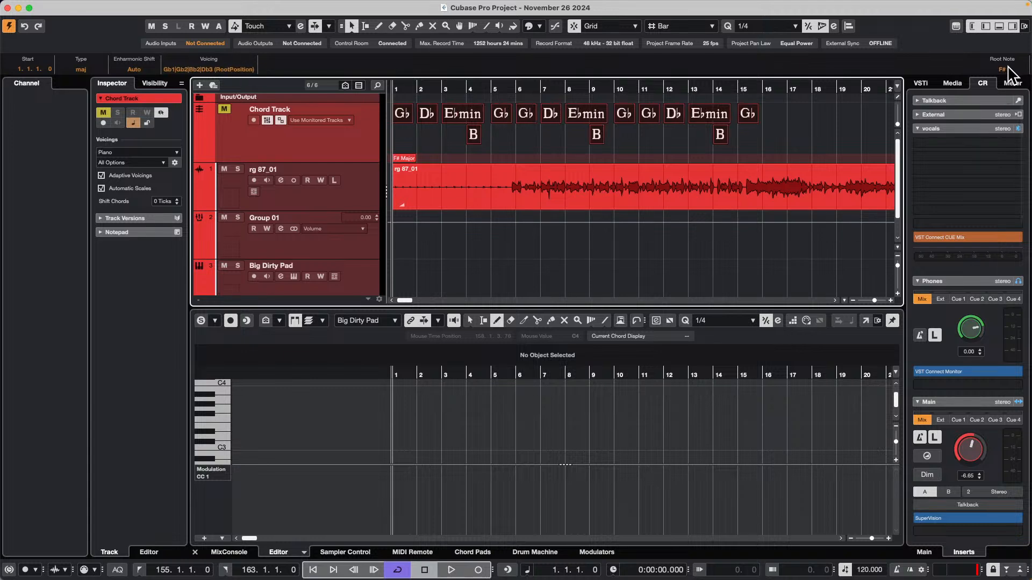
scroll(1007, 68, up, 5)
scroll(1007, 67, down, 5)
scroll(1007, 67, up, 1)
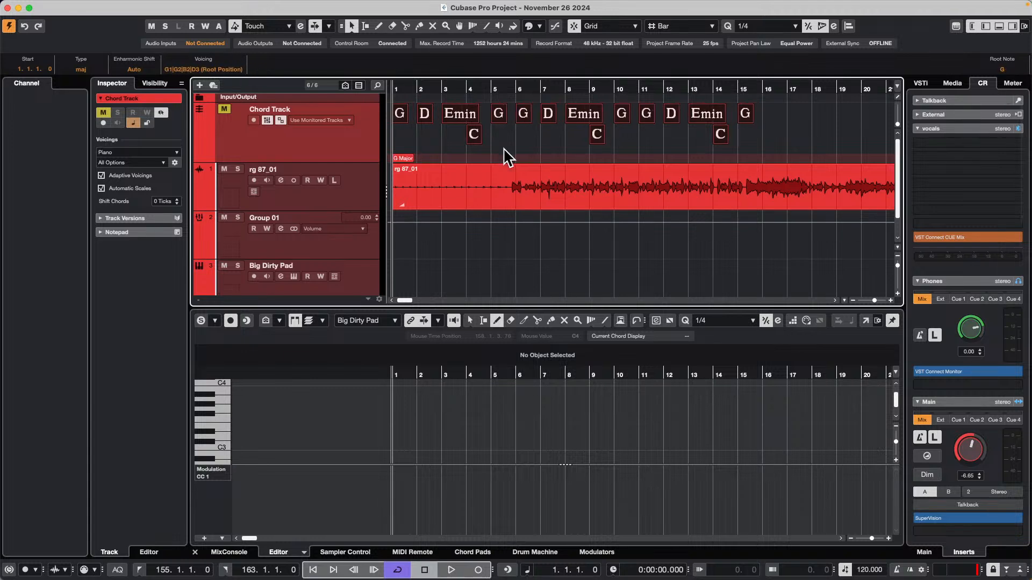
click(760, 138)
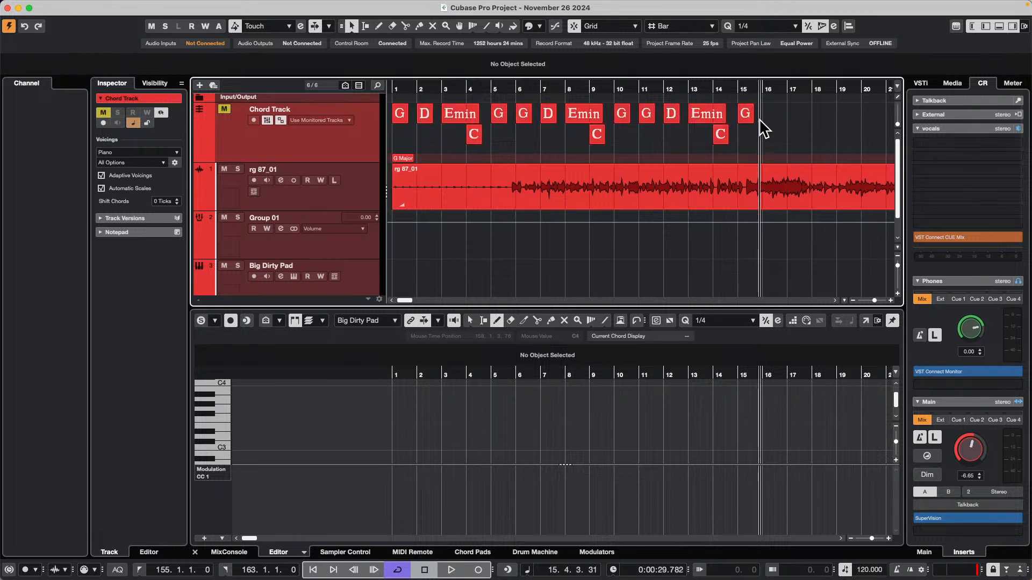
Review the Select Tool entries under Tool Modifiers in the Preferences, and close the dialog without changing anything.
mouse_move(691, 8)
key(super+Tab)
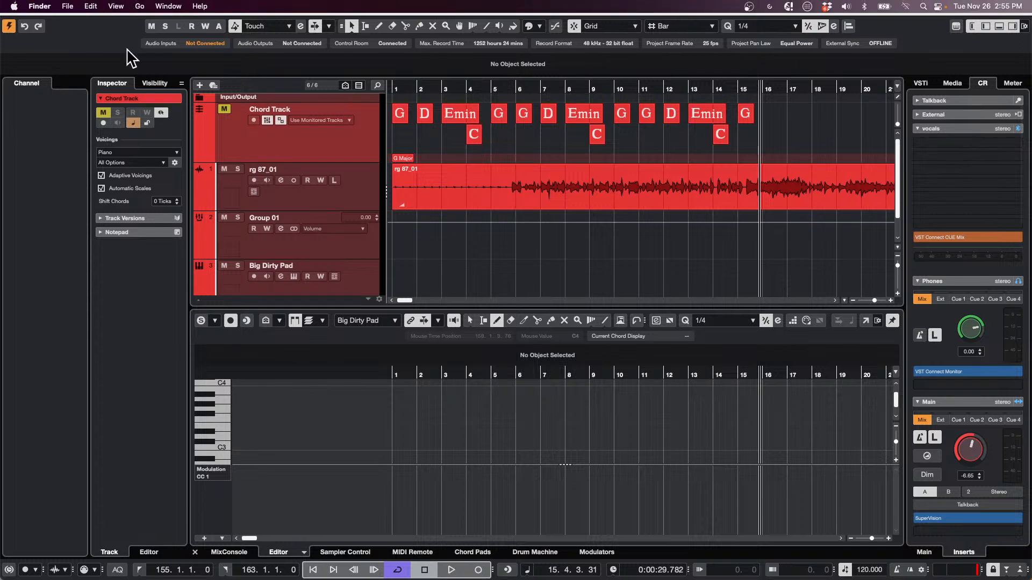
click(618, 288)
click(39, 6)
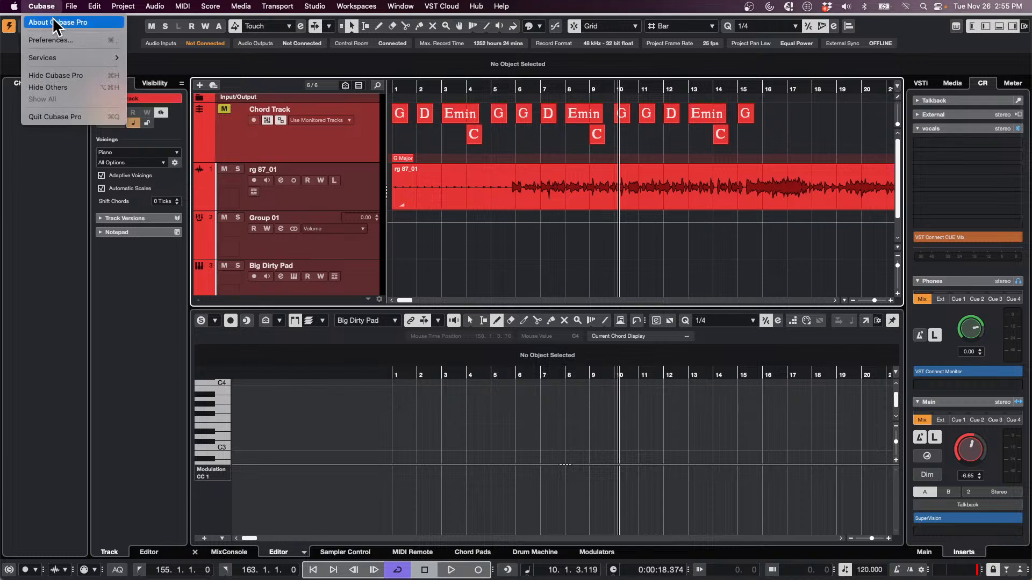
click(58, 43)
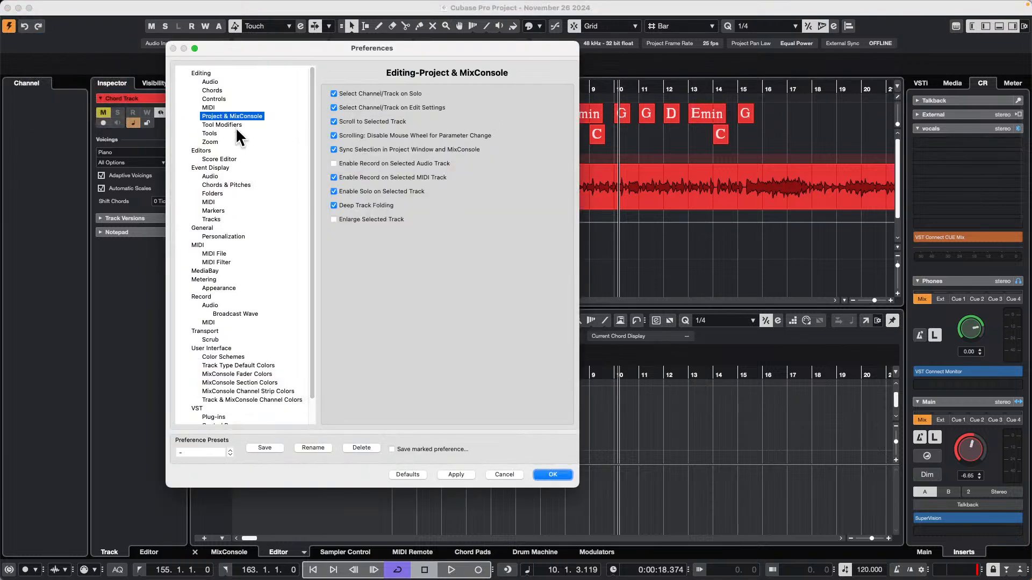
click(222, 125)
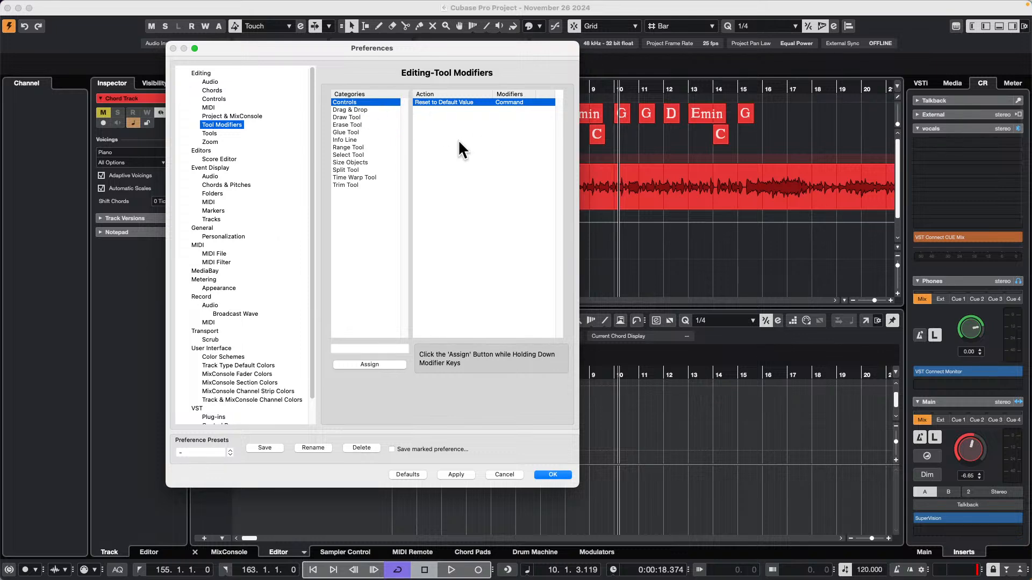
click(349, 155)
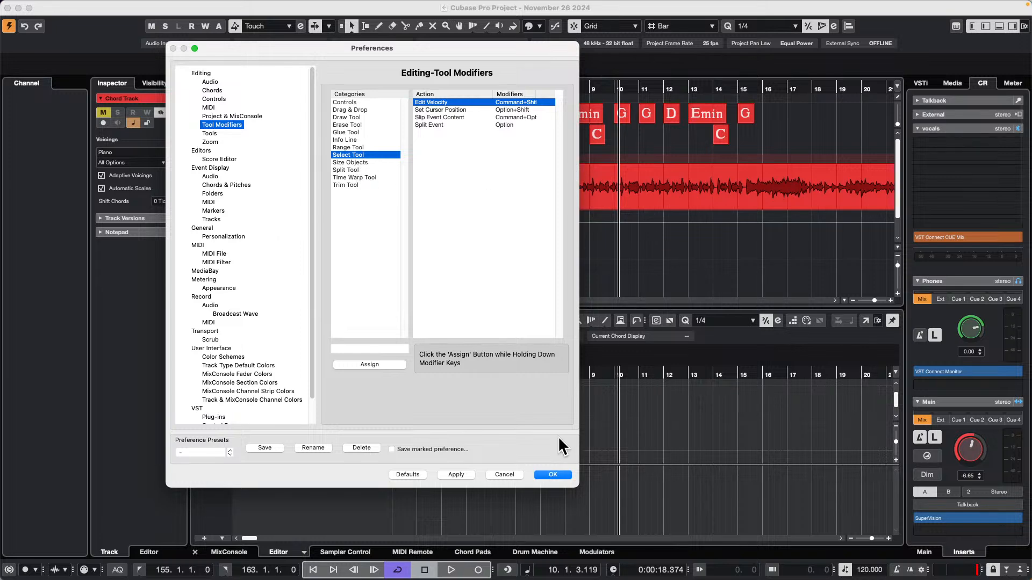
click(504, 475)
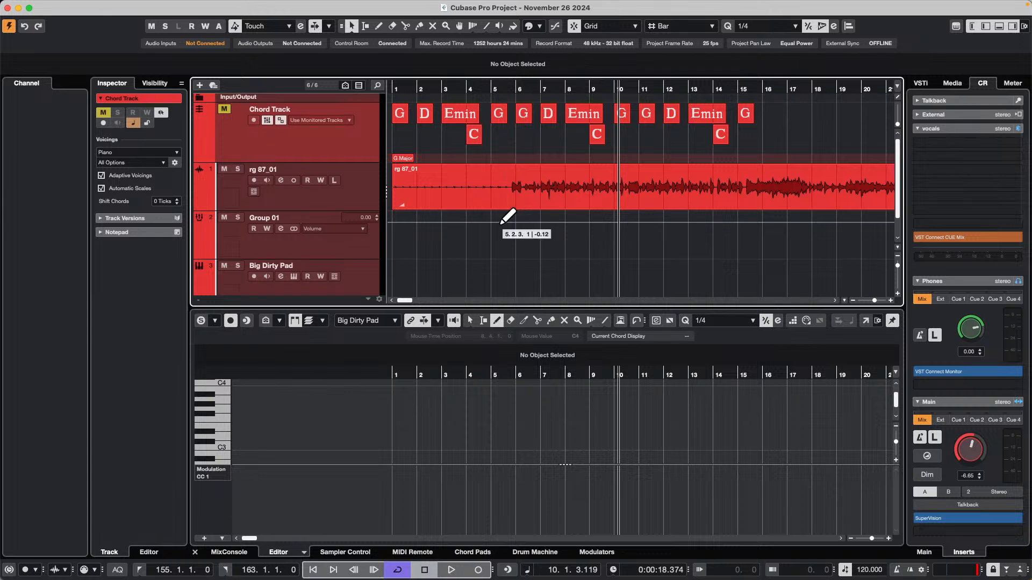
Examine the Chord Track and audio event in the arrangement at different track heights, timeline positions and zoom levels.
right_click(462, 229)
click(462, 229)
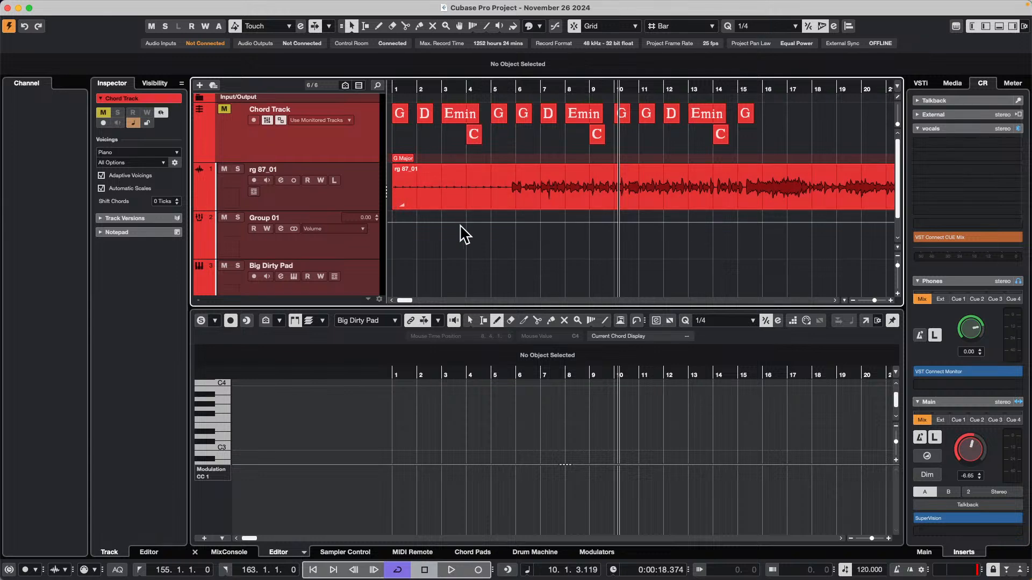
scroll(473, 216, right, 6)
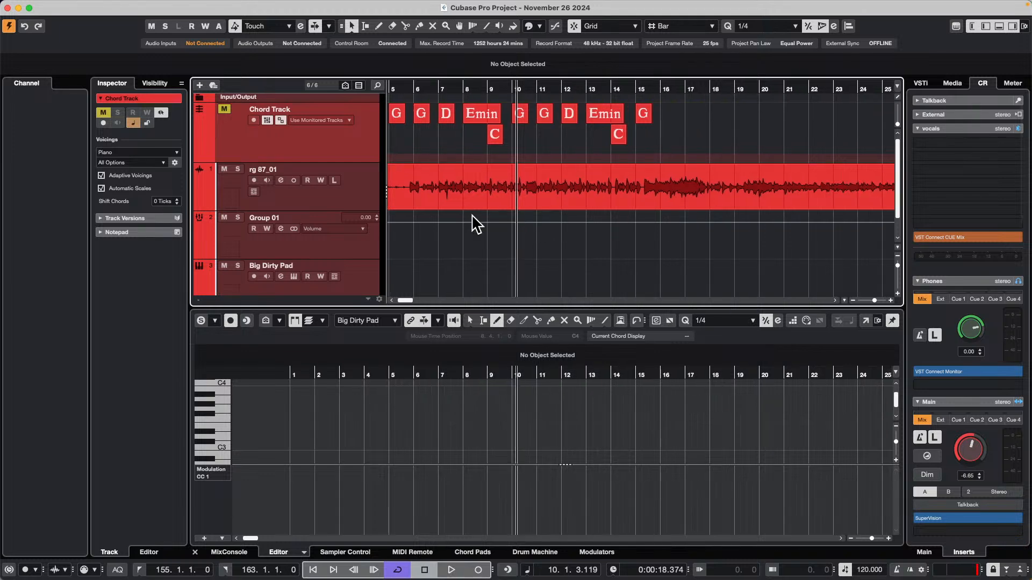
scroll(473, 223, left, 6)
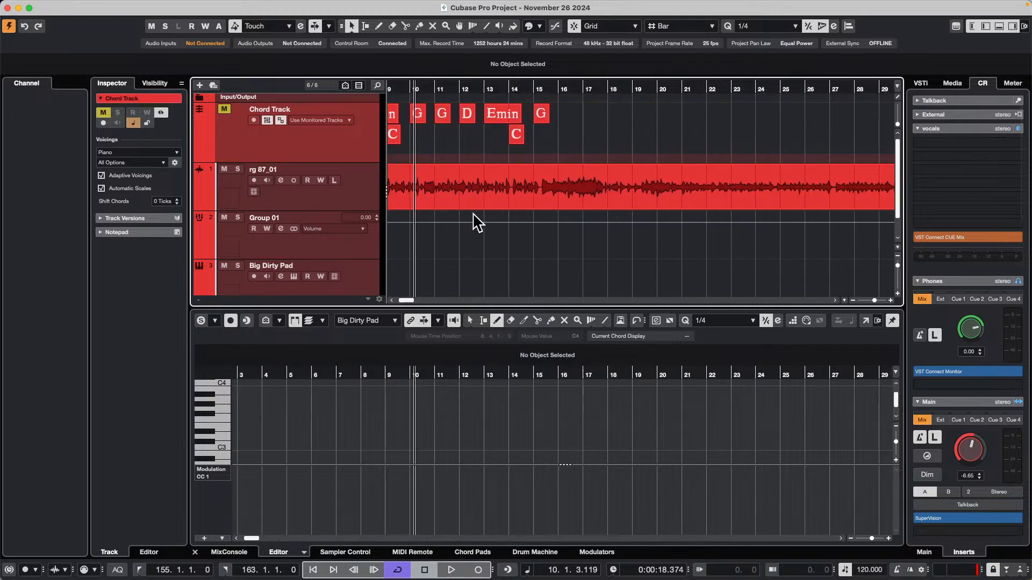
scroll(474, 214, down, 4)
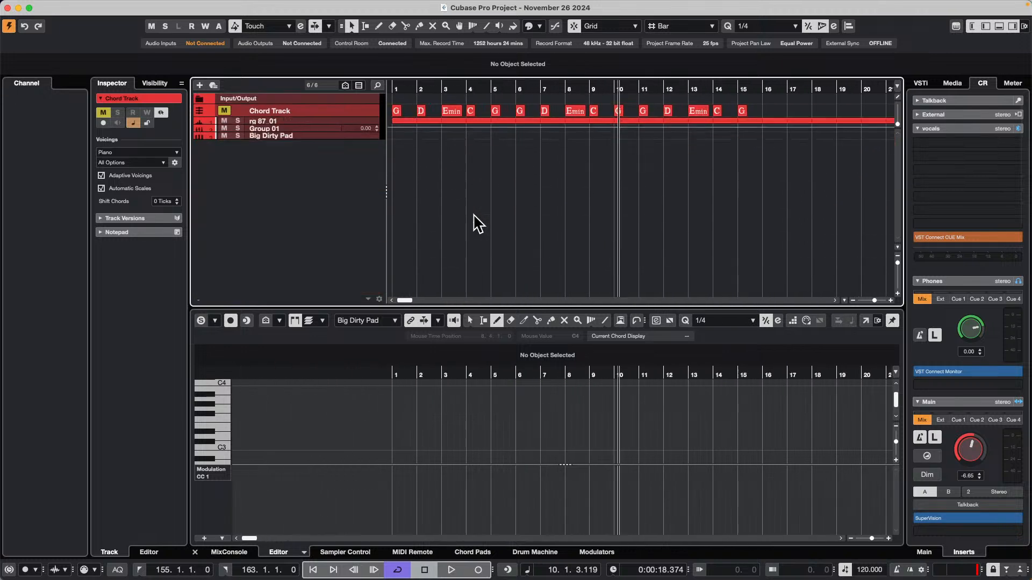
scroll(474, 215, up, 3)
scroll(474, 215, down, 2)
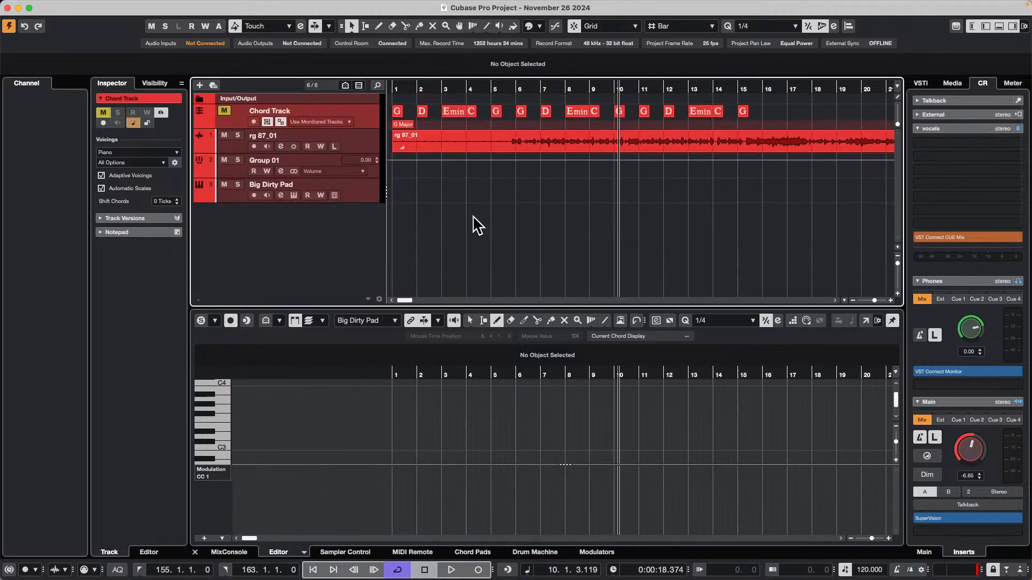
scroll(476, 220, up, 4)
scroll(478, 224, down, 3)
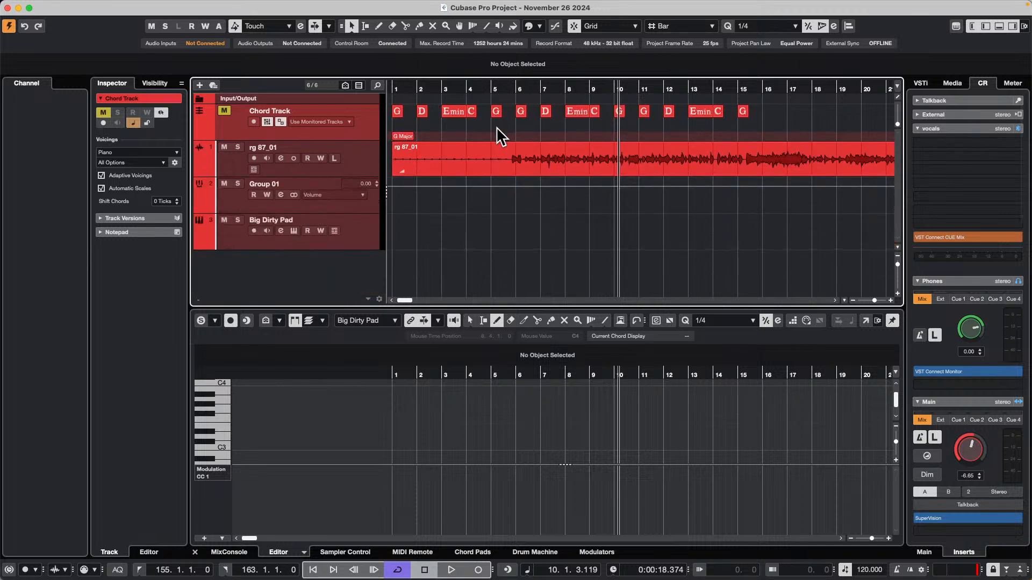
scroll(495, 127, up, 2)
scroll(496, 128, right, 10)
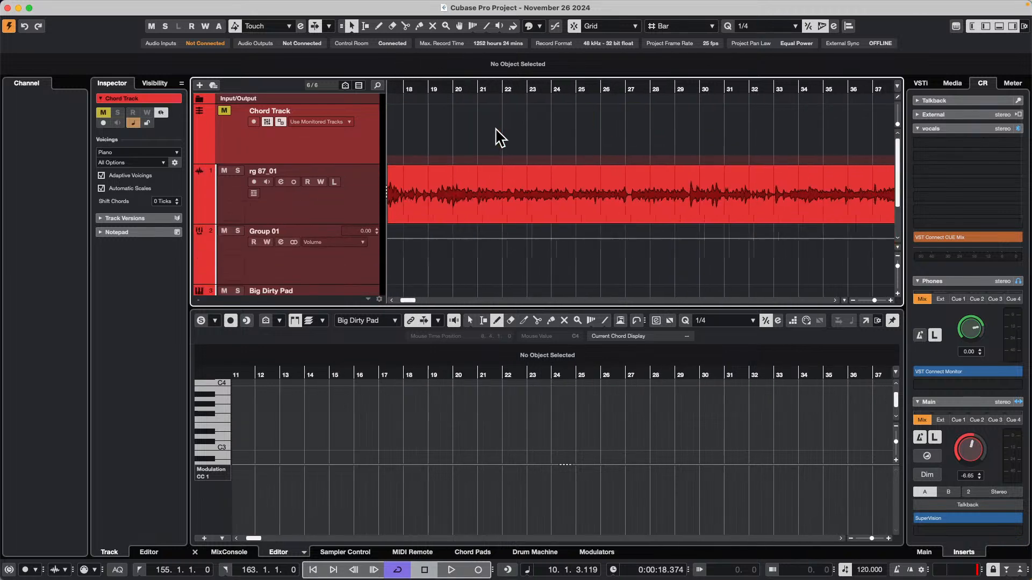
scroll(498, 129, left, 10)
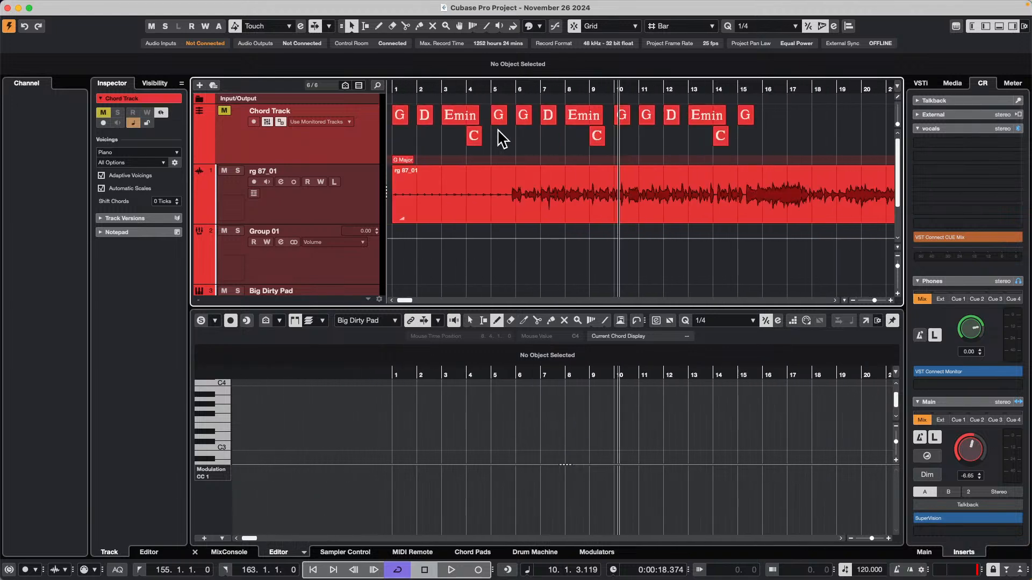
scroll(500, 138, down, 10)
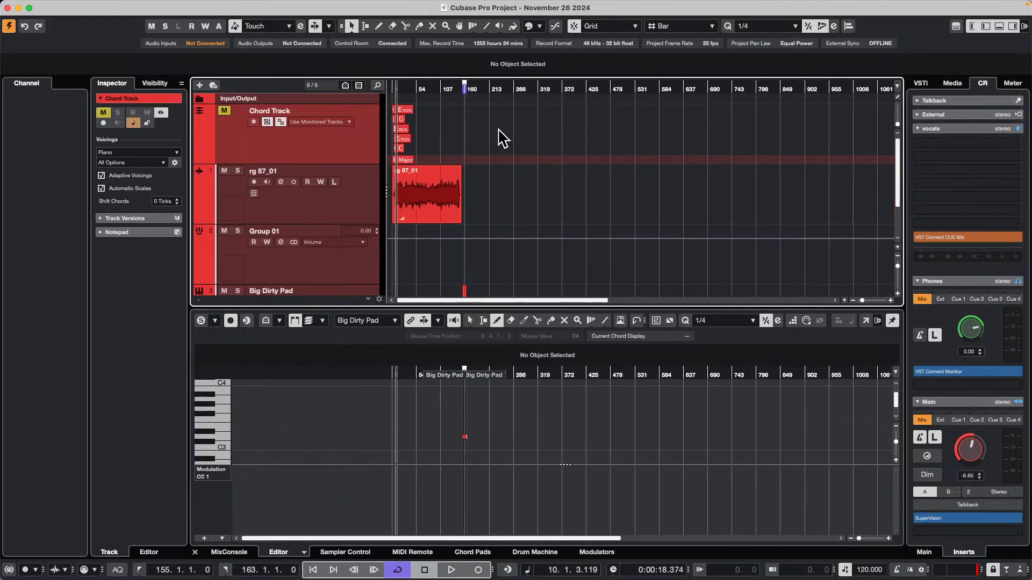
scroll(502, 137, up, 2)
scroll(503, 138, down, 3)
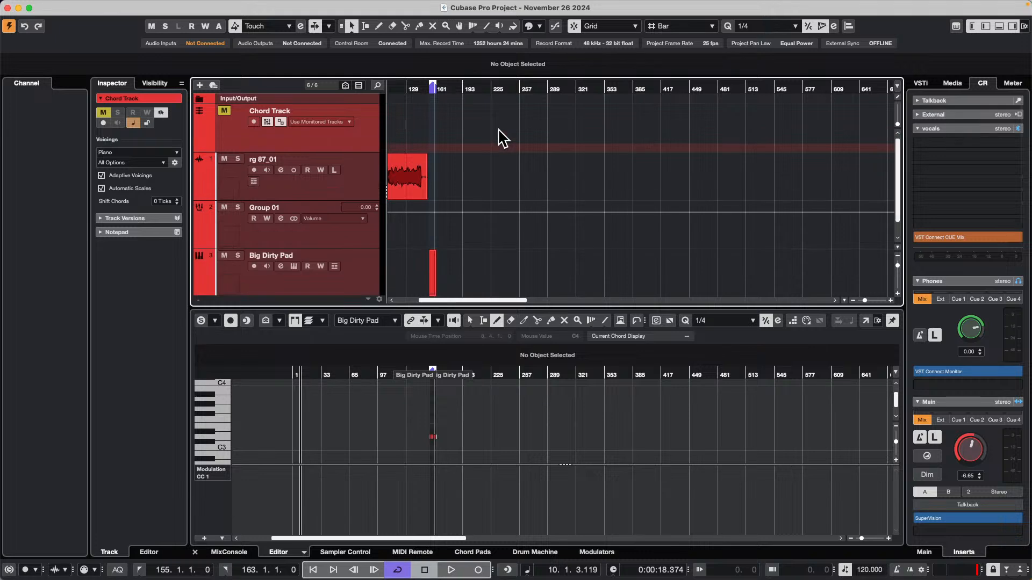
scroll(504, 138, up, 2)
scroll(503, 138, down, 5)
scroll(504, 138, up, 5)
scroll(504, 138, down, 5)
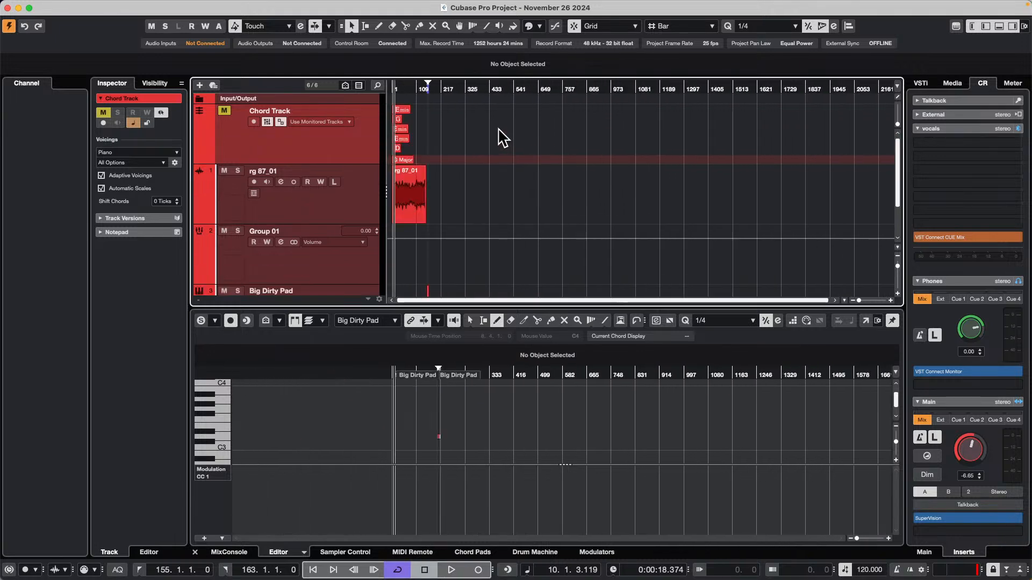
Place the right locator at bar 65 and inspect the tracks around the cycle range at several magnifications.
alt+click(408, 92)
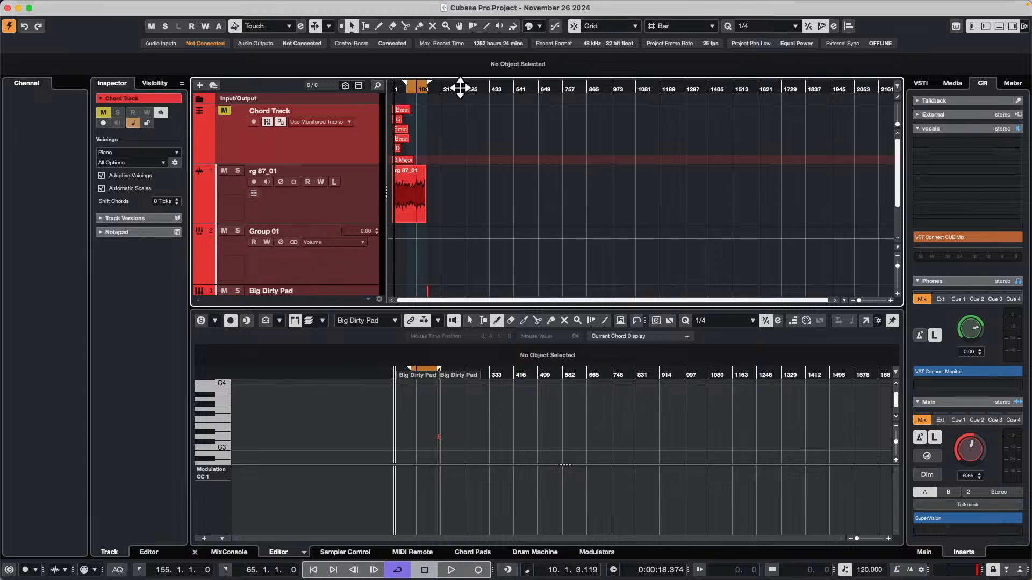
scroll(402, 143, up, 5)
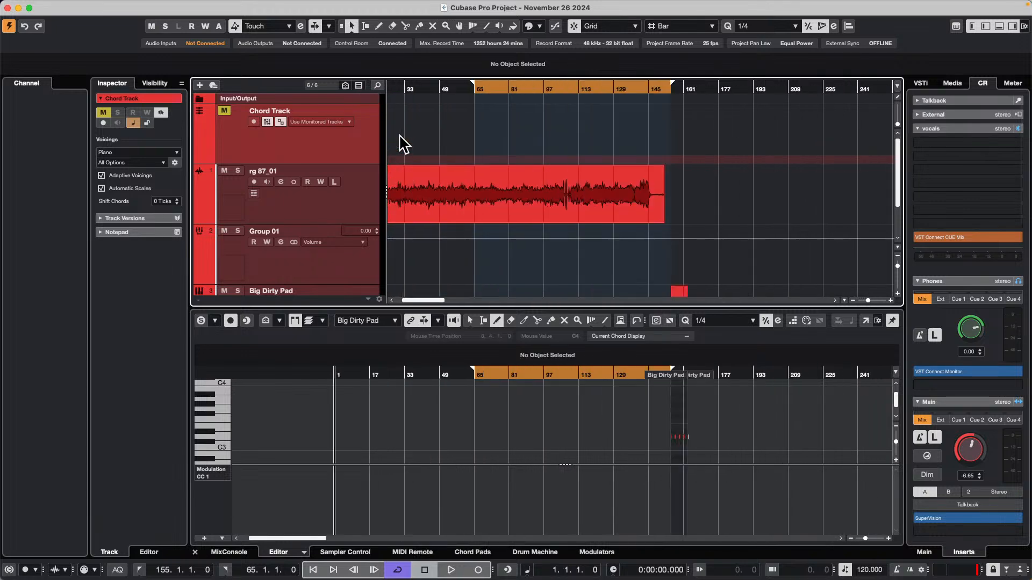
scroll(401, 143, up, 10)
scroll(403, 144, up, 2)
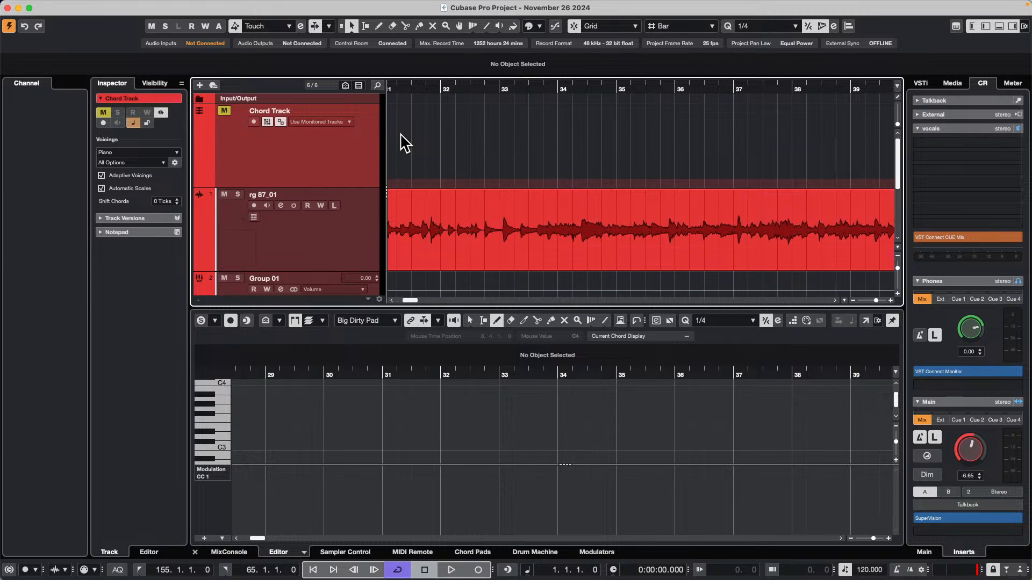
scroll(401, 136, down, 10)
scroll(401, 135, up, 6)
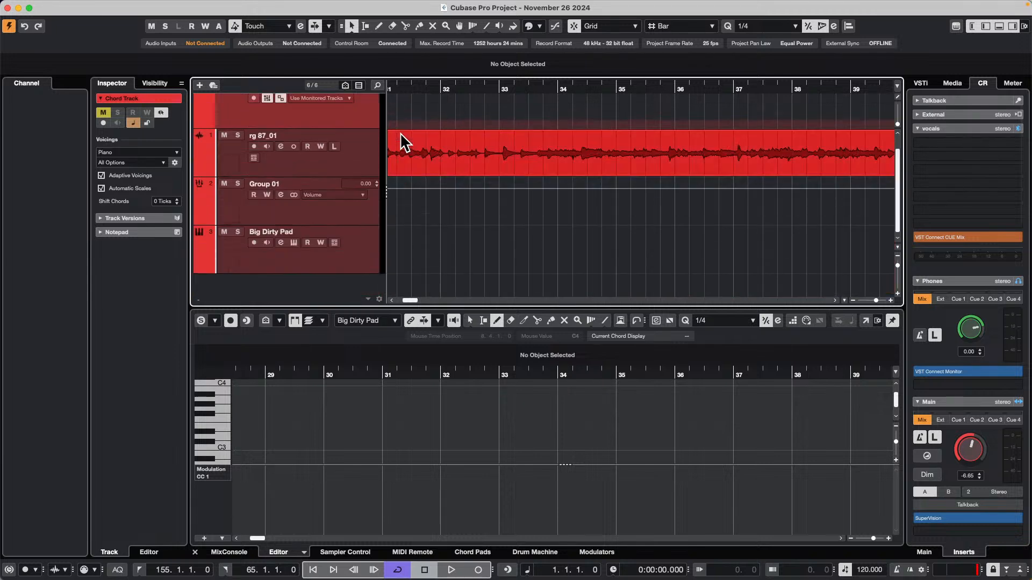
scroll(401, 132, down, 15)
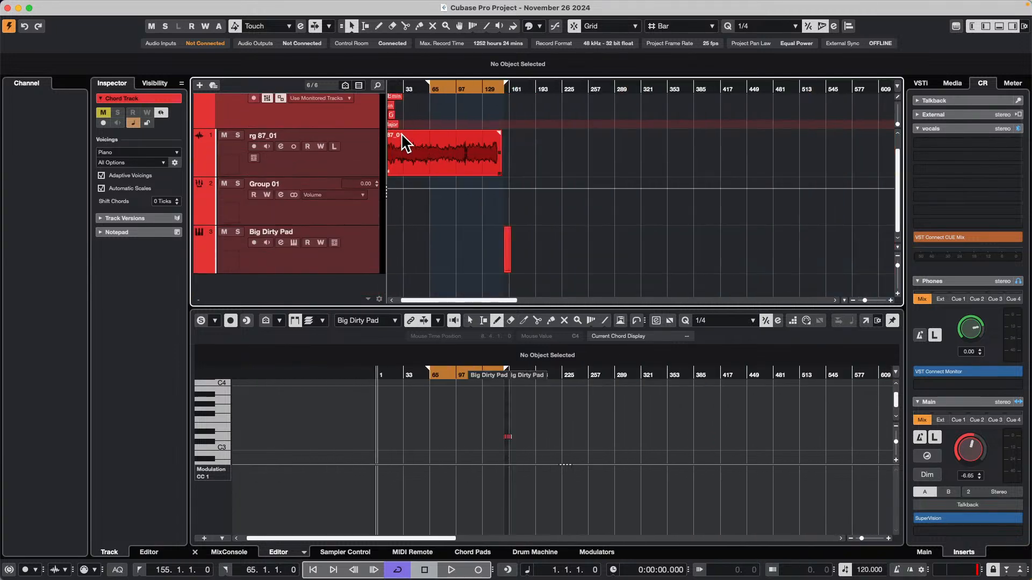
scroll(401, 133, up, 4)
scroll(401, 132, down, 2)
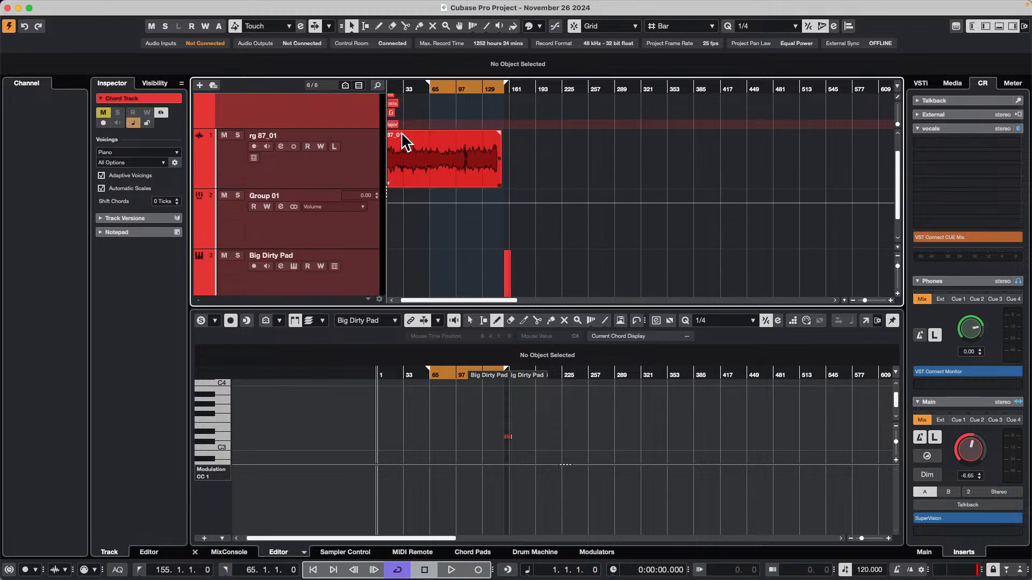
scroll(400, 132, down, 4)
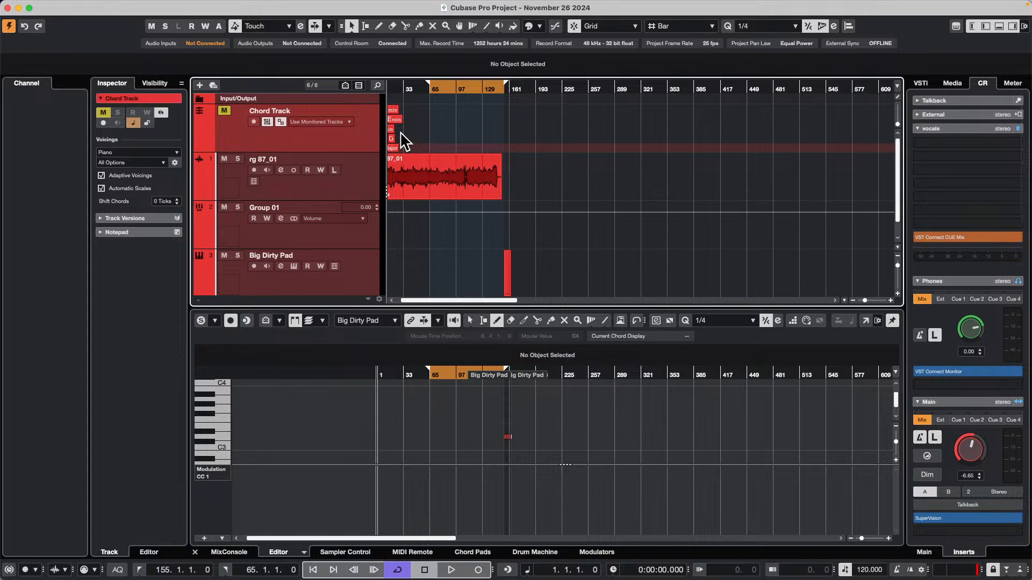
Select the MIDI part at bar 155 on the Big Dirty Pad track and look through its editor Inspector sections.
click(363, 281)
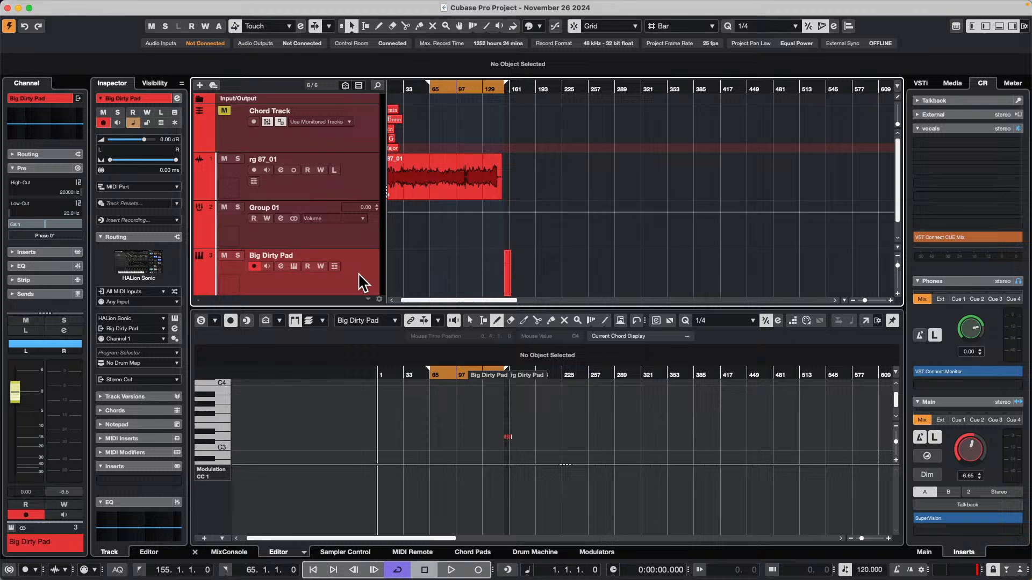
click(508, 284)
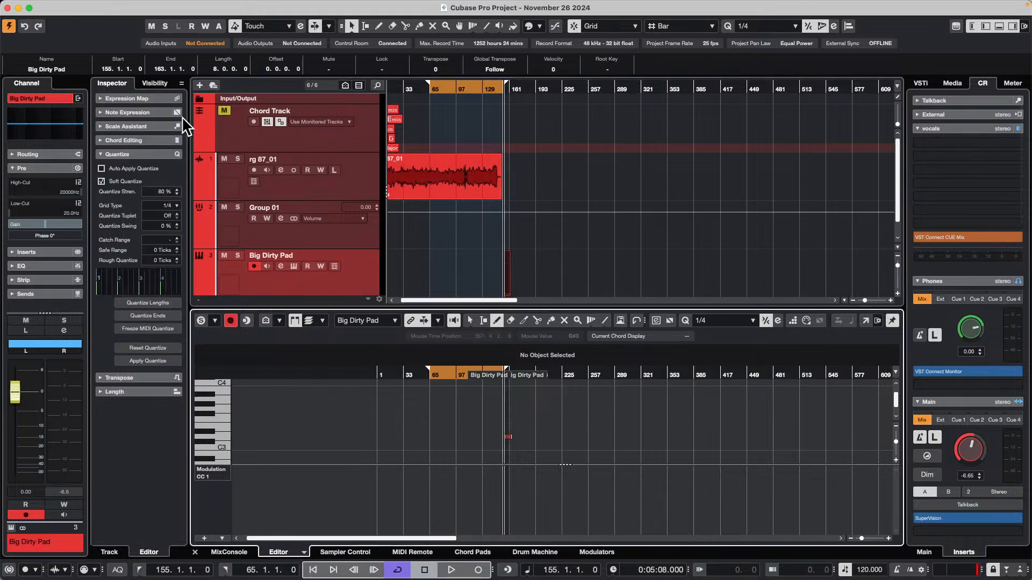
click(126, 154)
click(137, 153)
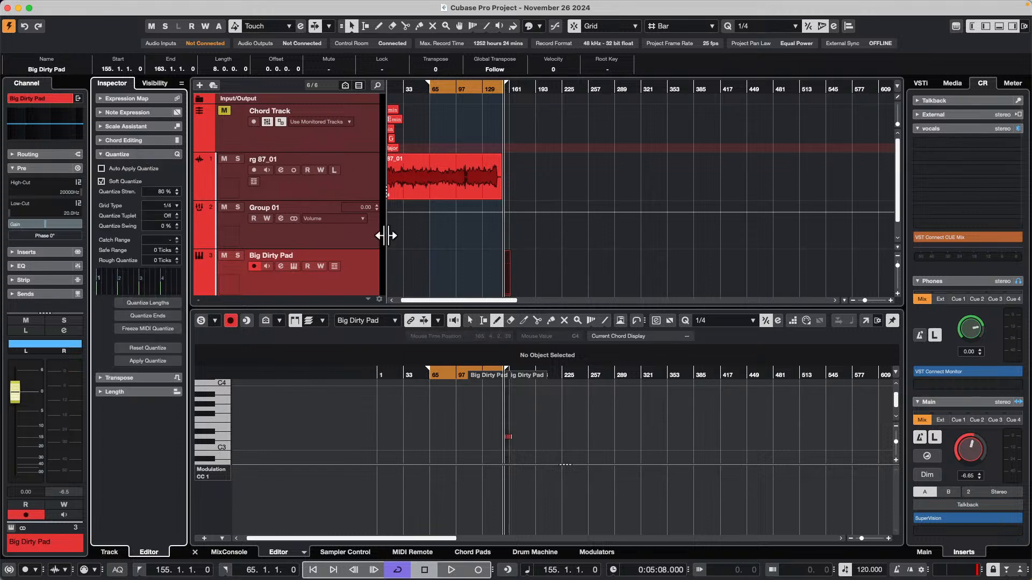
Create a one-bar MIDI part at bar 30 on the Big Dirty Pad track and open it in the Key Editor.
double_click(402, 267)
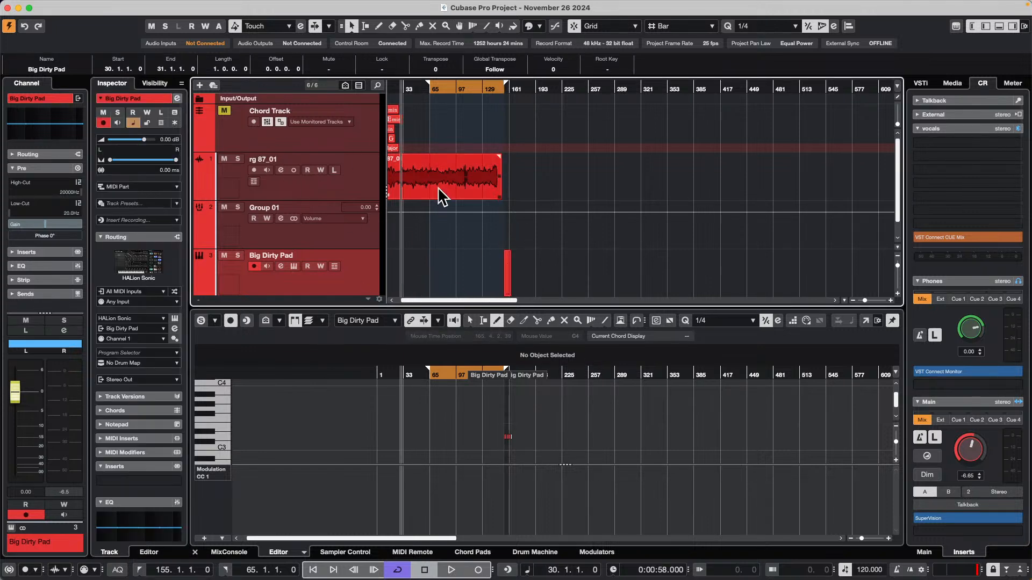
drag(396, 85, 396, 138)
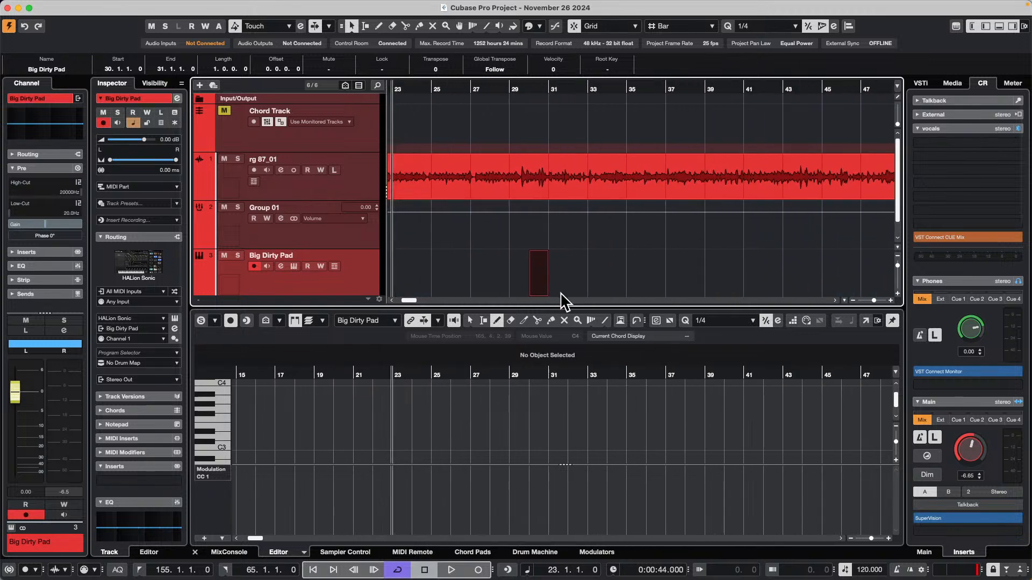
double_click(538, 287)
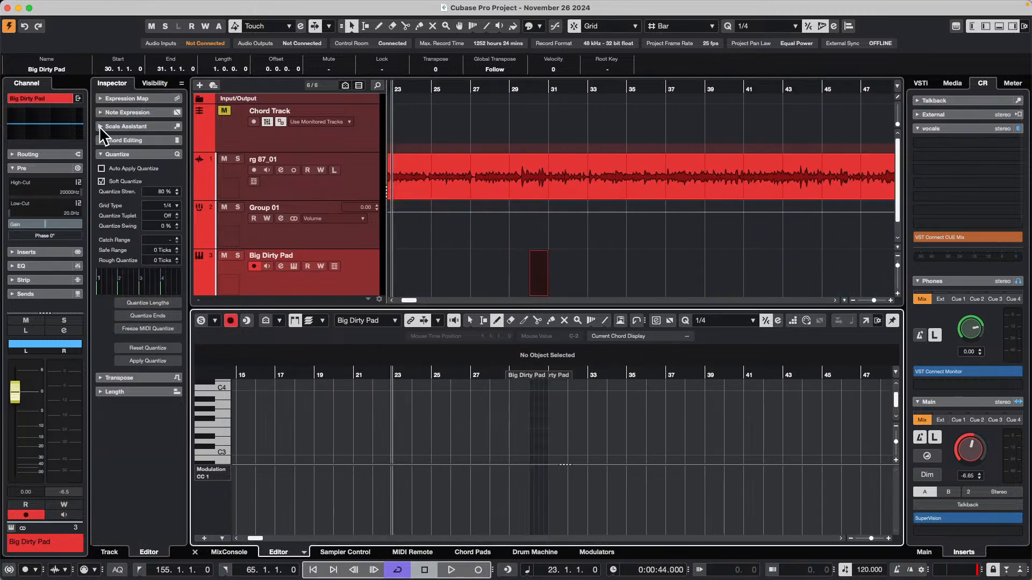
Set the Scale Assistant's editor scale to D Major for the open MIDI part.
click(143, 129)
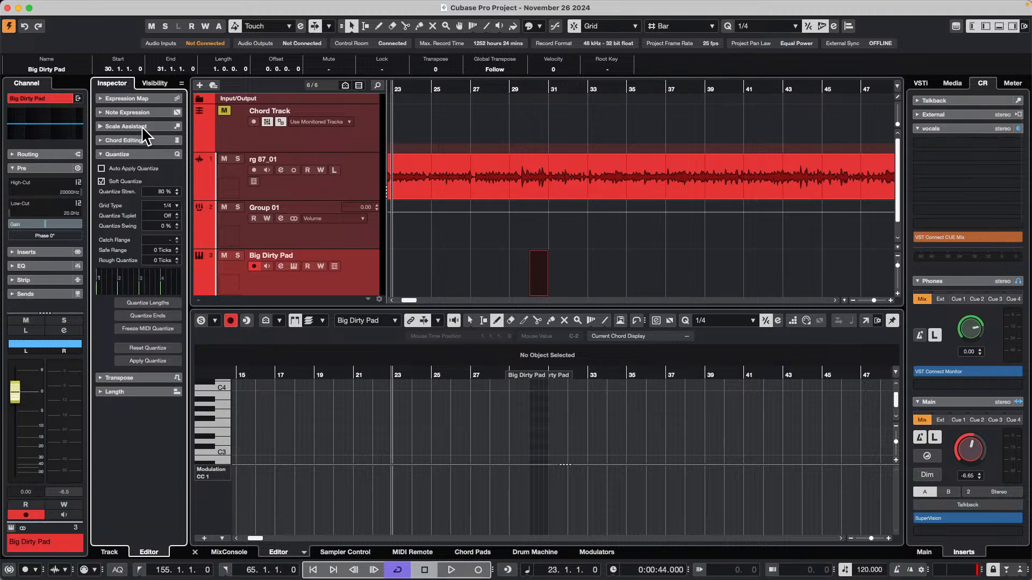
click(105, 177)
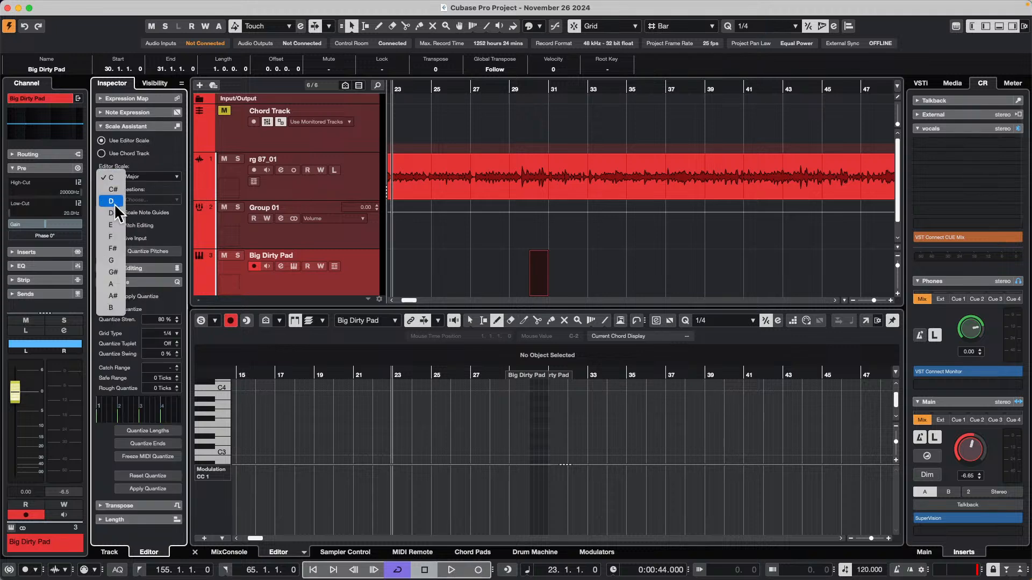
click(115, 200)
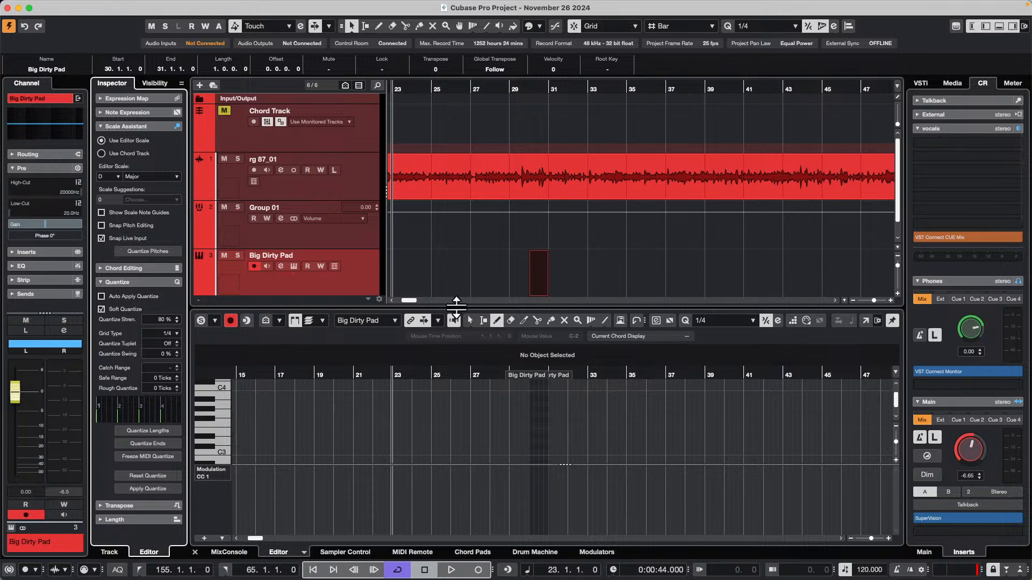
Close the lower editor area, and reopen the bar 30 Big Dirty Pad part to check its Scale Assistant settings.
click(999, 26)
click(540, 271)
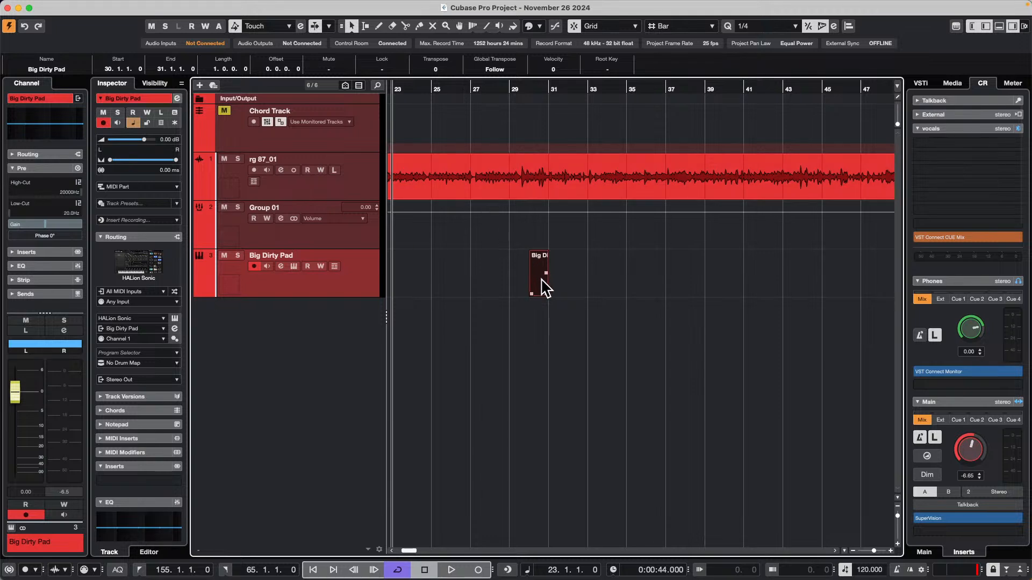
double_click(542, 288)
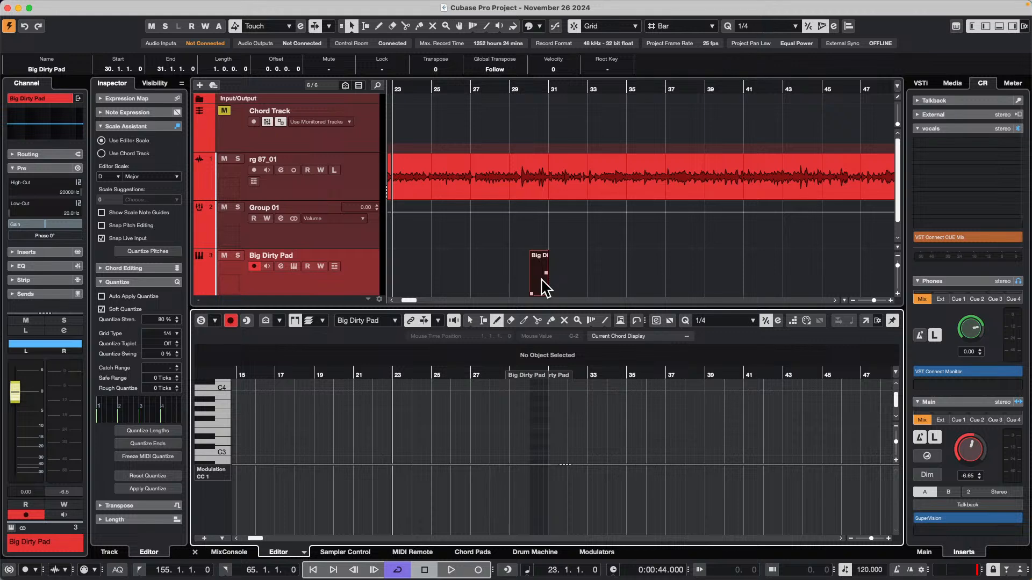
Switch the Big Dirty Pad Key Editor between a separate window and the lower zone, twice.
click(618, 288)
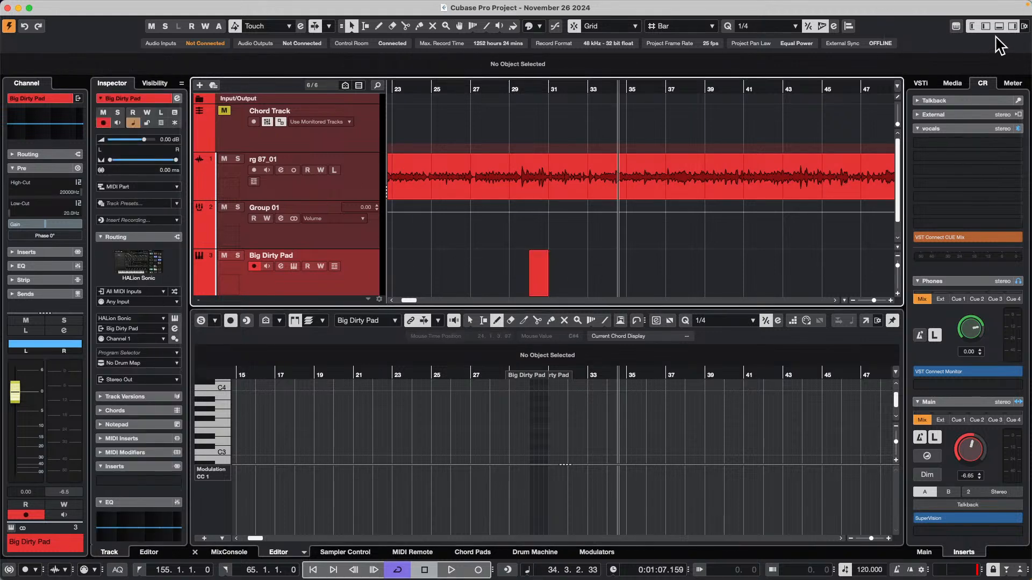
click(866, 320)
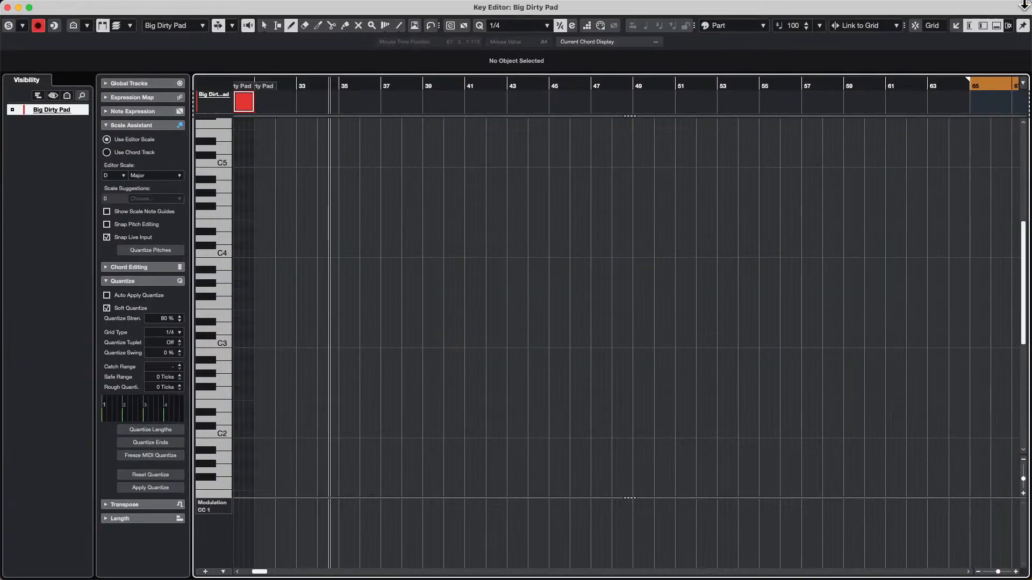
click(956, 25)
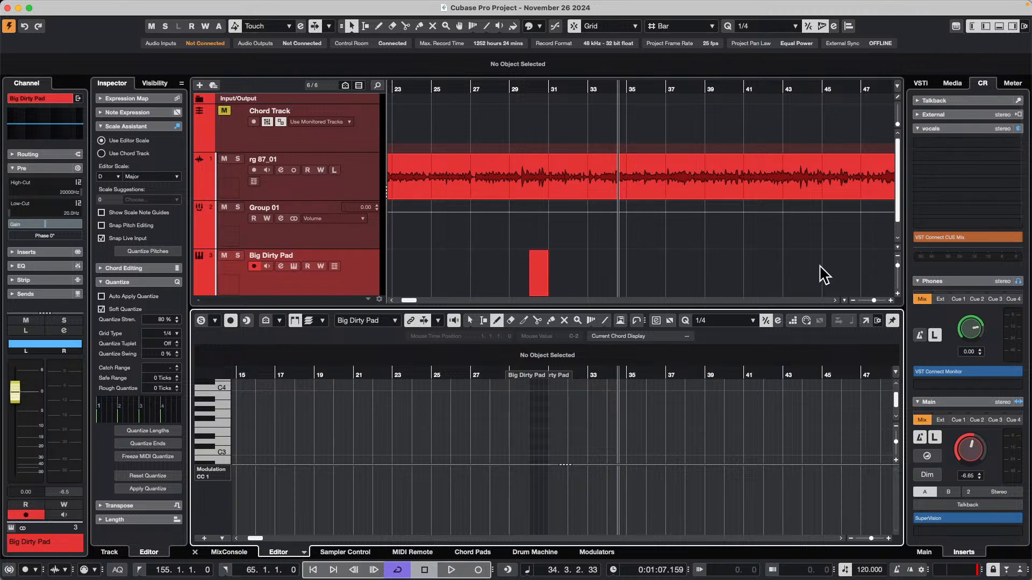
click(865, 321)
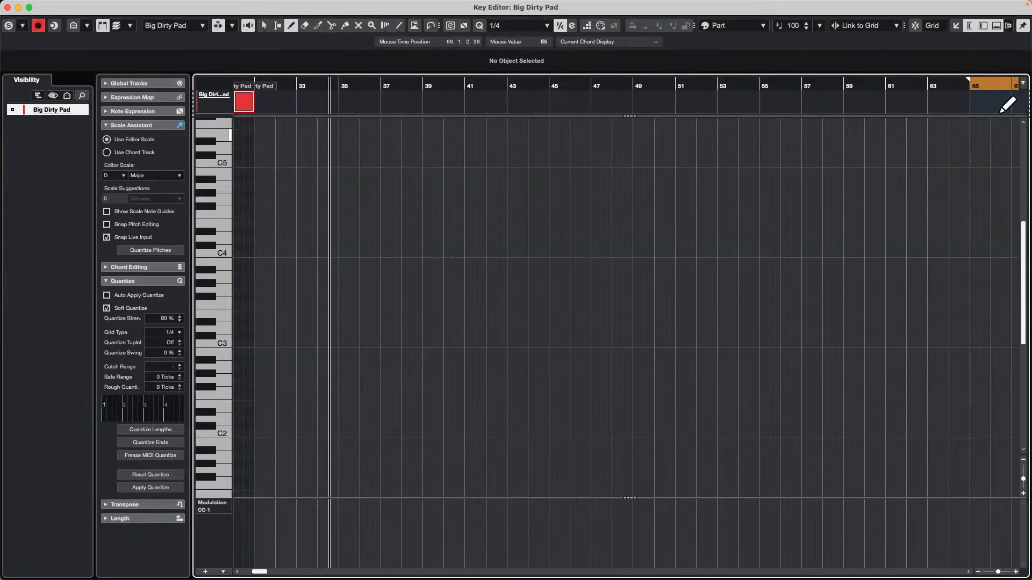
click(955, 28)
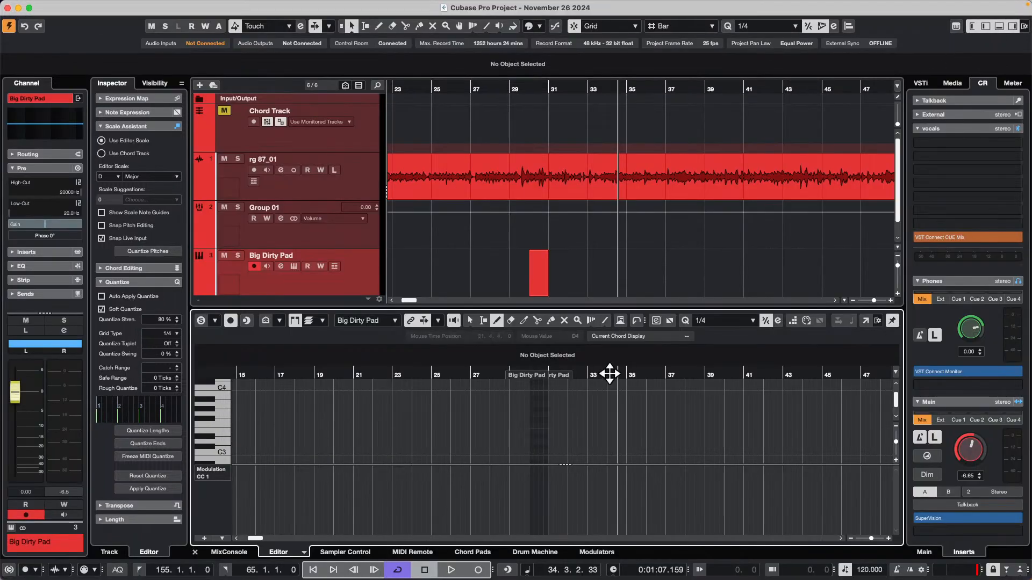
Show the MixConsole in the lower zone, open it in its own window, and close that window.
click(227, 552)
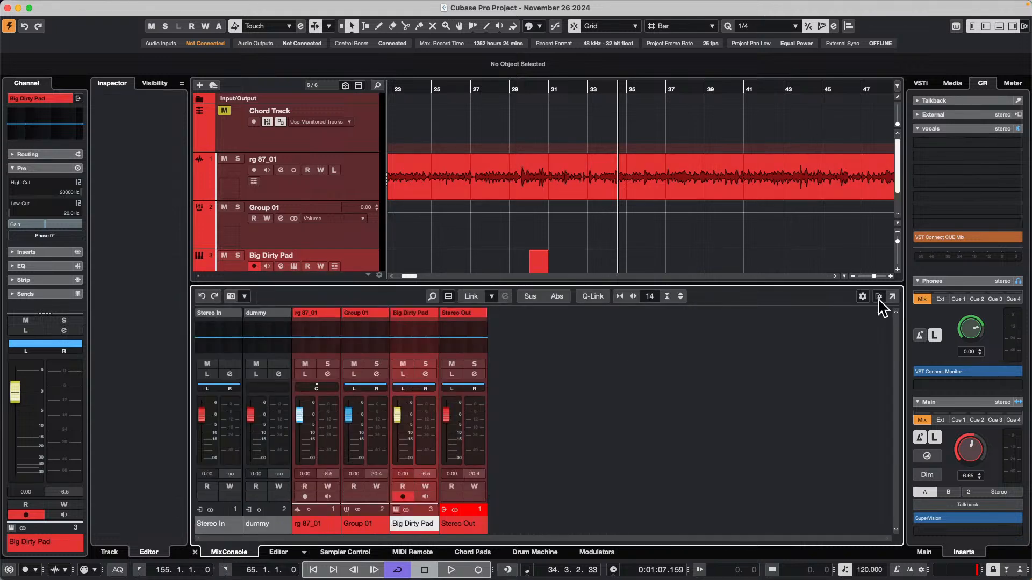
click(891, 297)
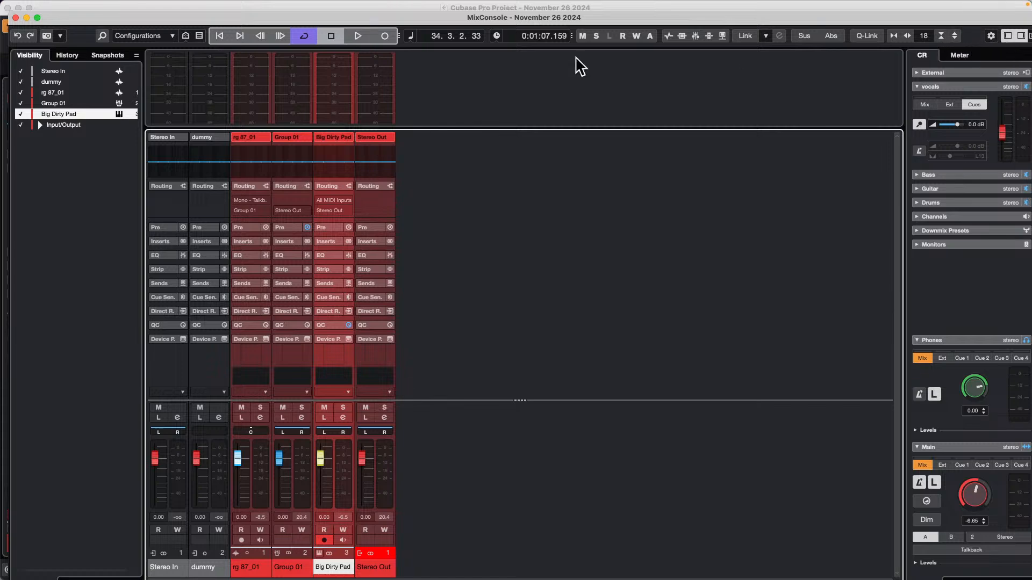
click(36, 17)
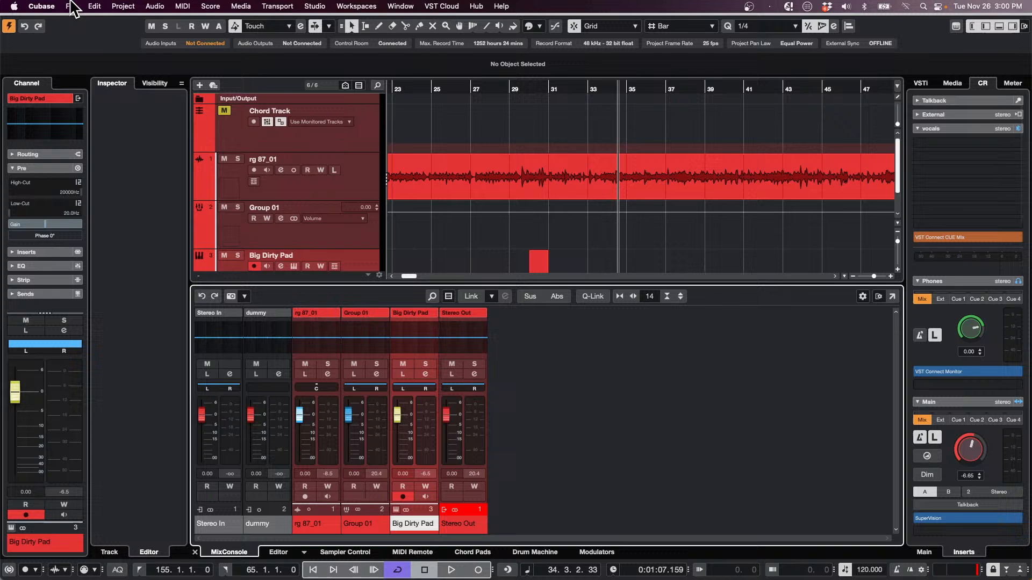
Set the Editors preference to "Double-click opens Editor in a Window", and test it by opening and closing the bar 30 part.
click(43, 6)
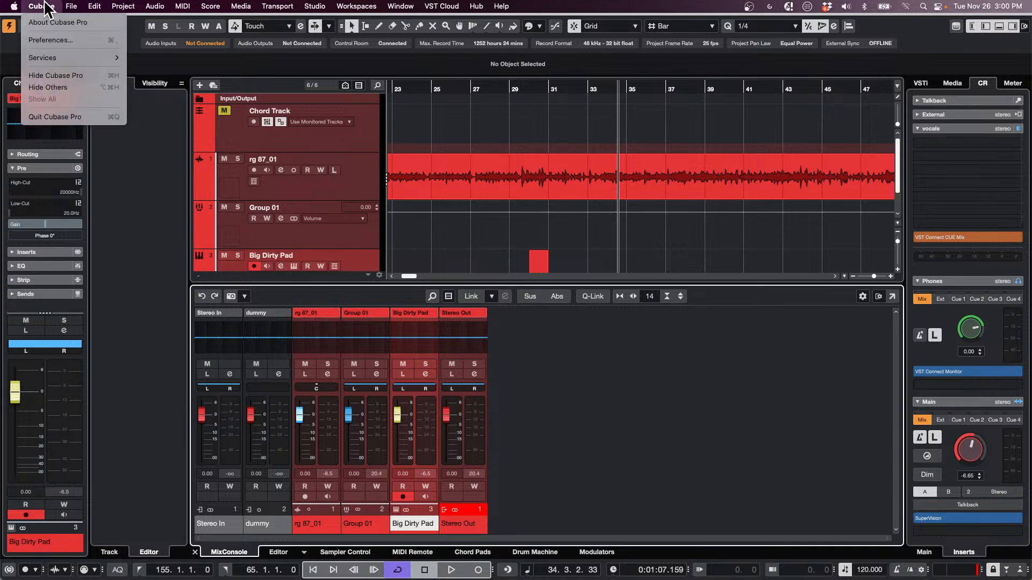
click(51, 41)
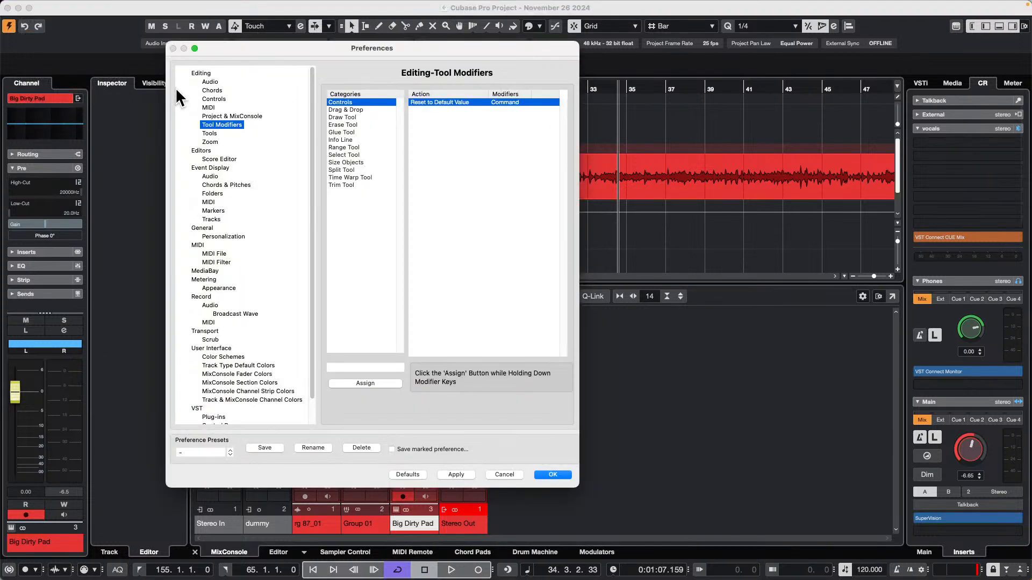
click(204, 152)
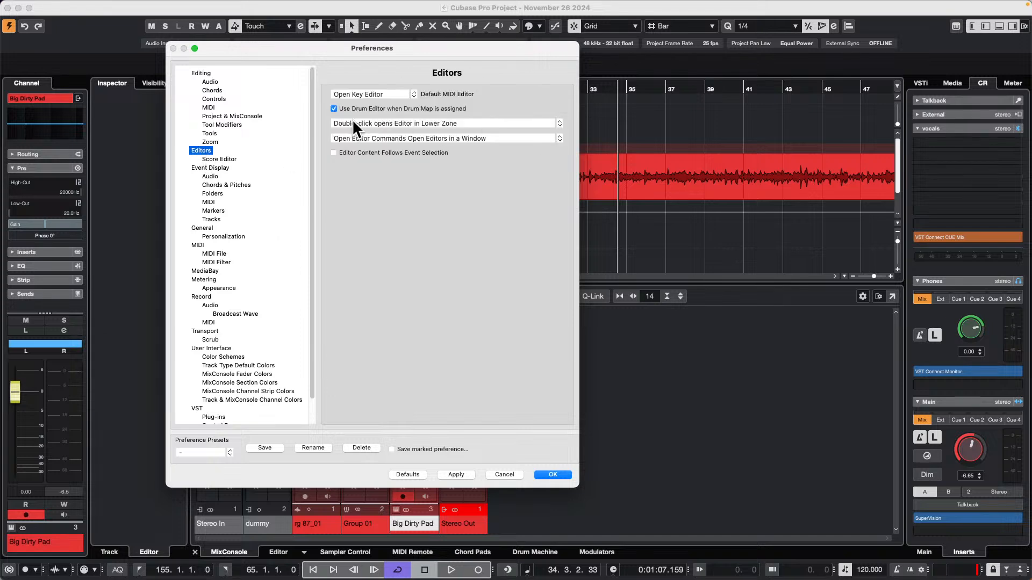
click(417, 119)
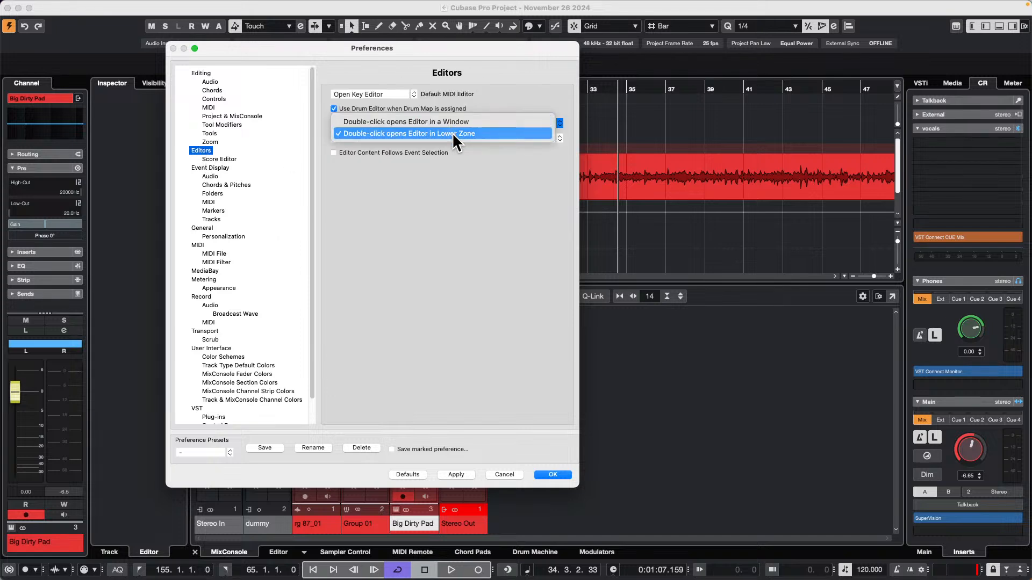
click(452, 132)
click(469, 124)
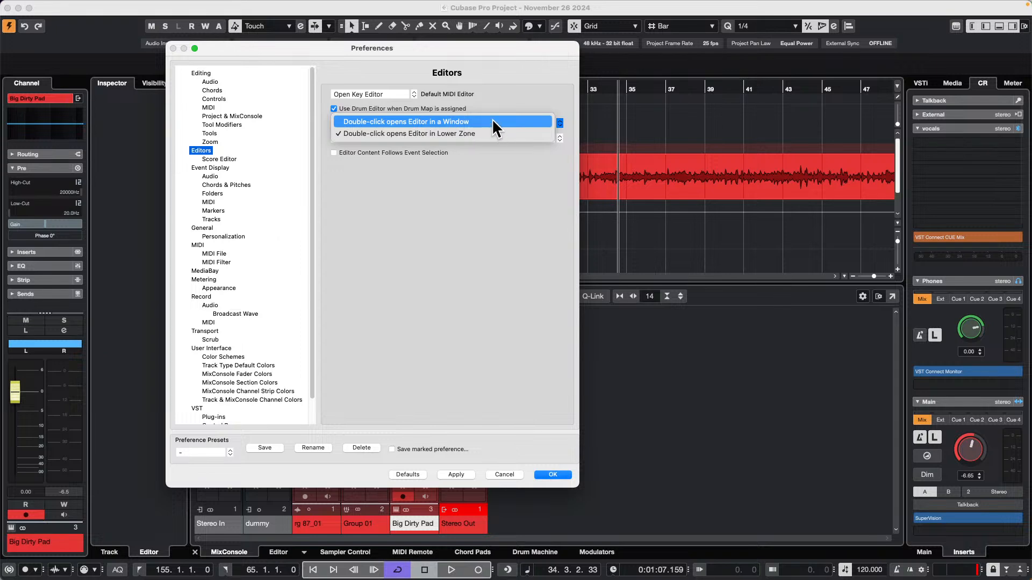
click(492, 121)
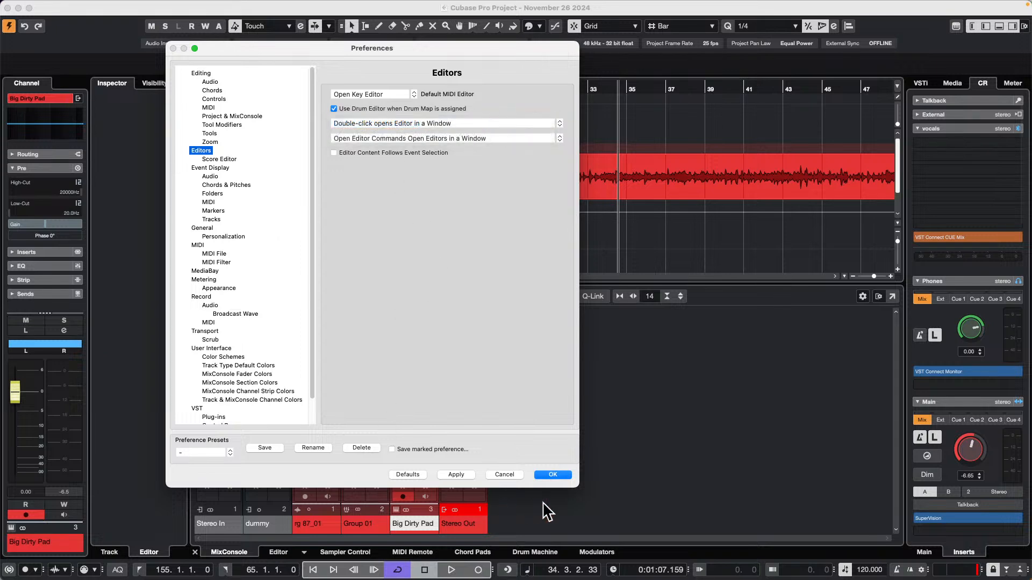
click(456, 475)
click(553, 475)
double_click(537, 263)
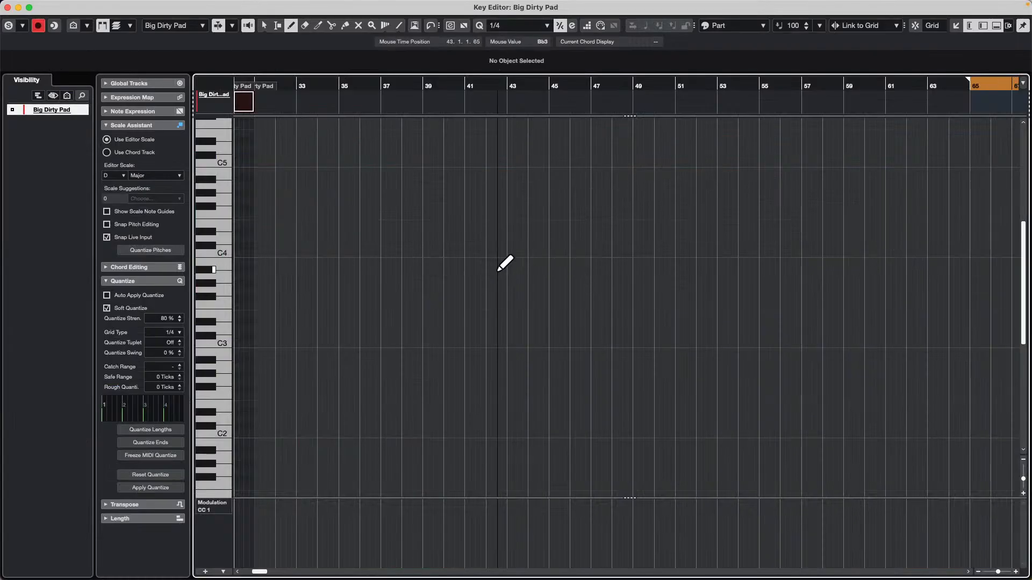
click(8, 7)
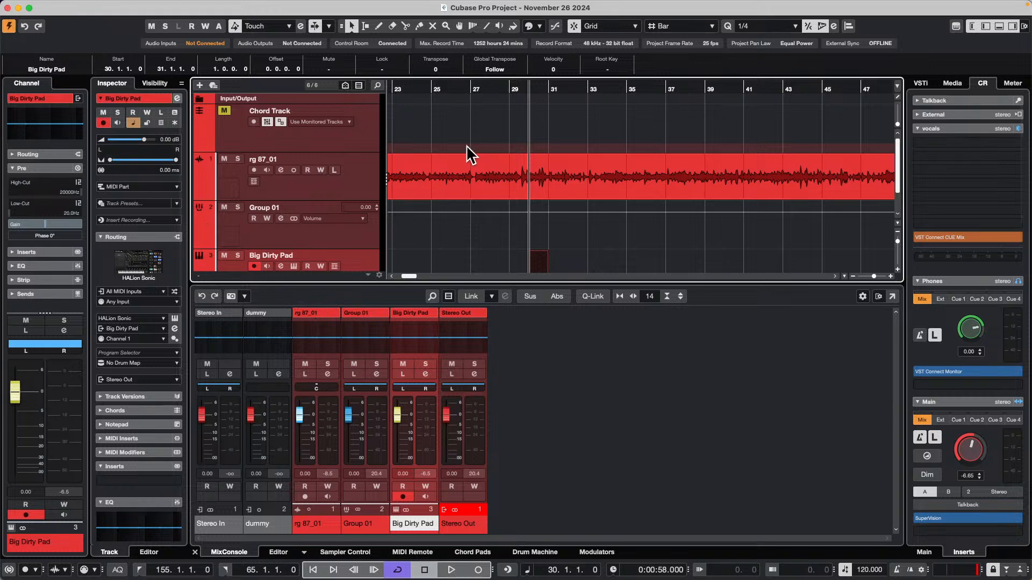
Add one MIDI track below the Big Dirty Pad track, and open and close its channel settings.
scroll(328, 185, down, 2)
right_click(340, 225)
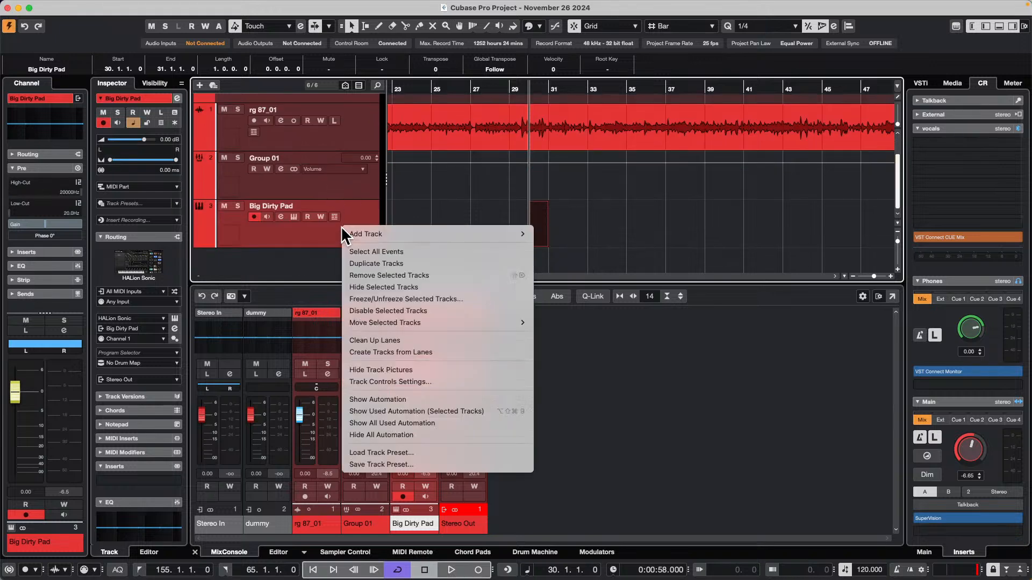
mouse_move(406, 235)
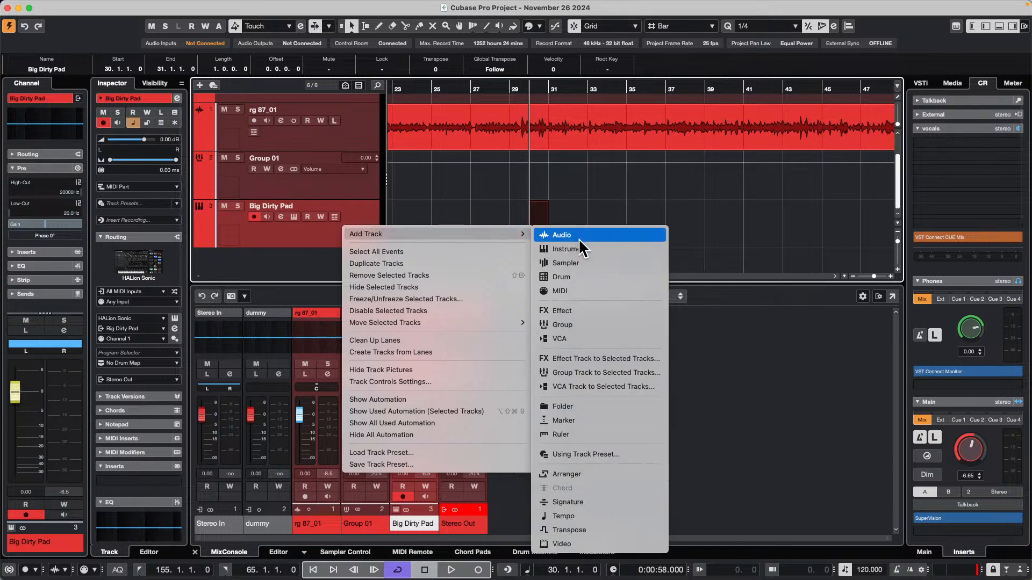
click(585, 291)
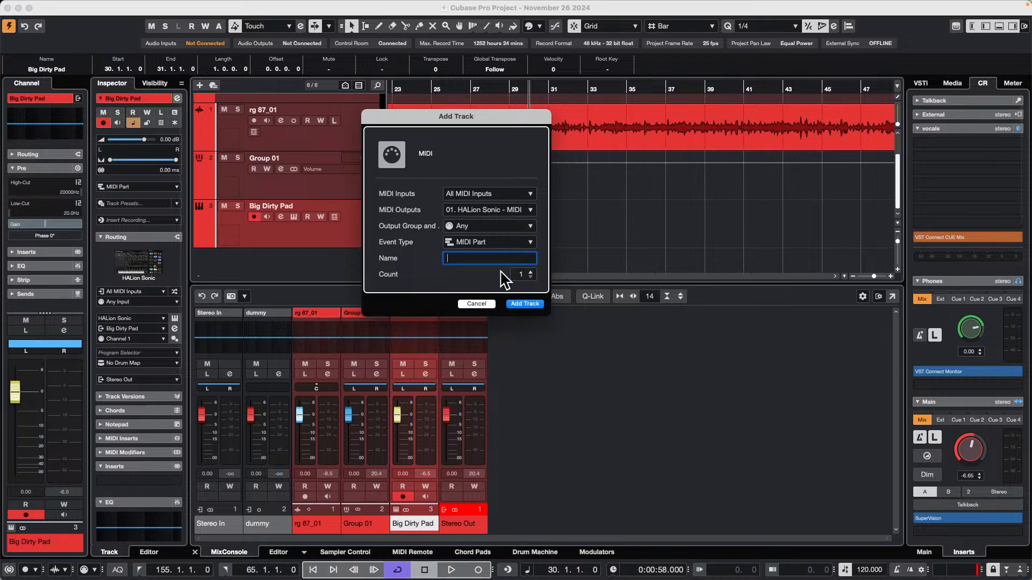
click(531, 304)
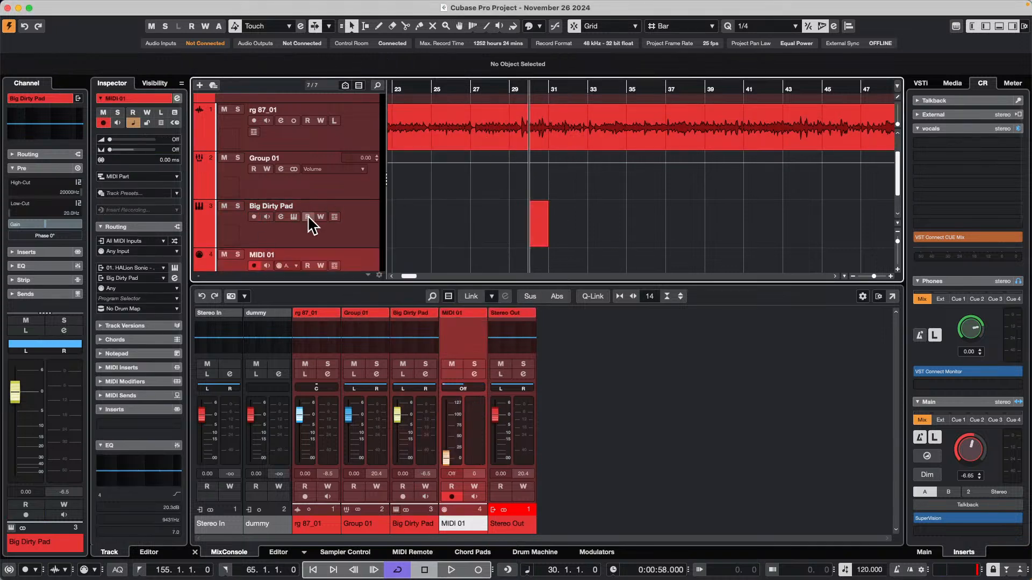
scroll(308, 215, down, 2)
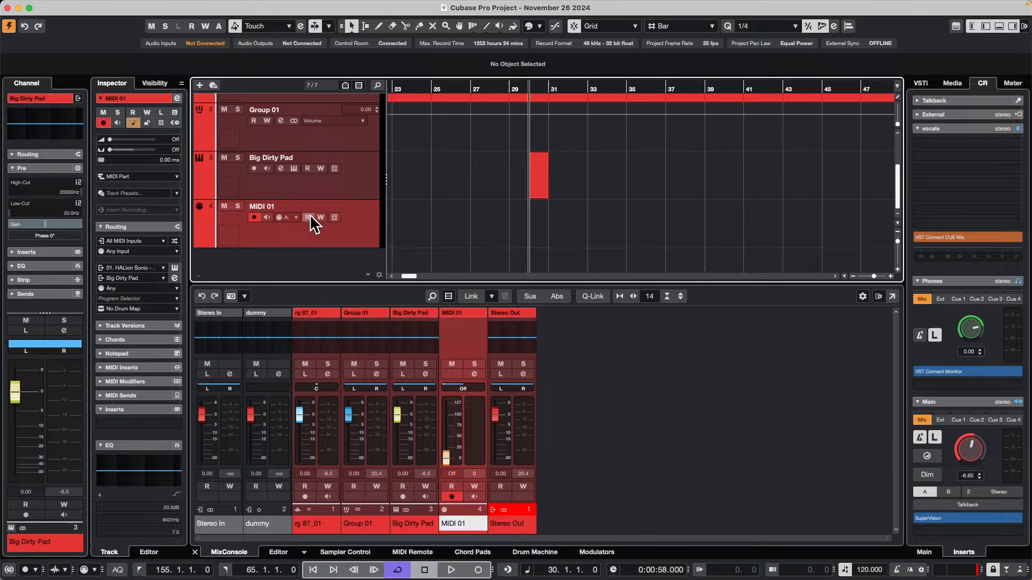
click(477, 373)
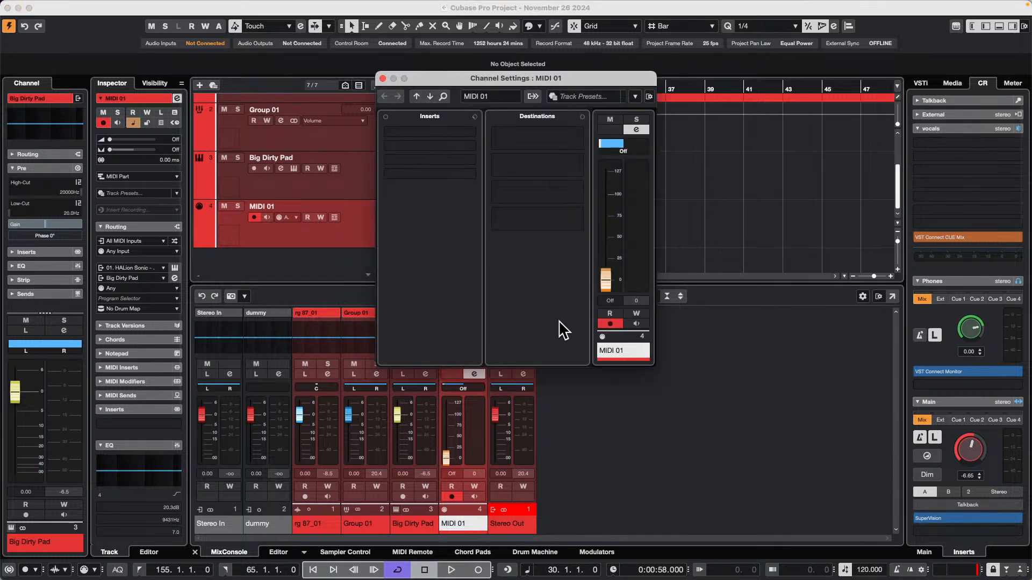
click(382, 79)
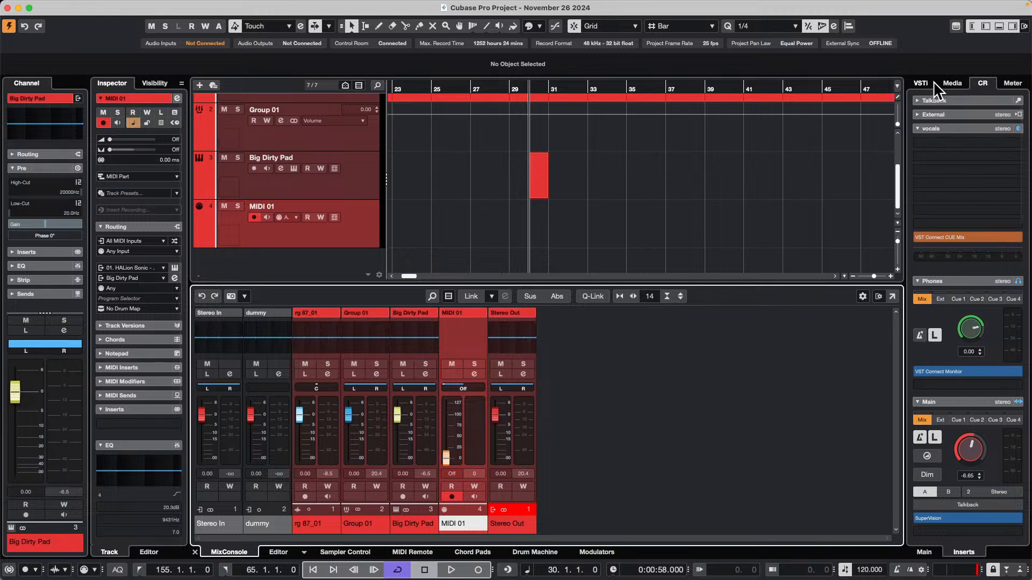
Open the rack's HALion Sonic instrument and place its window so the MIDI 01 track stays visible.
click(920, 84)
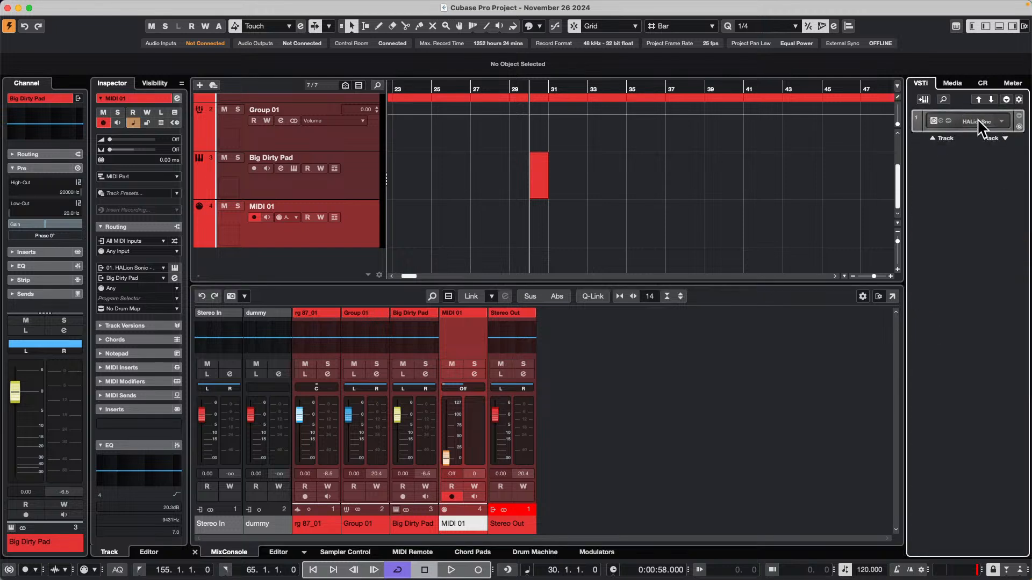
click(940, 121)
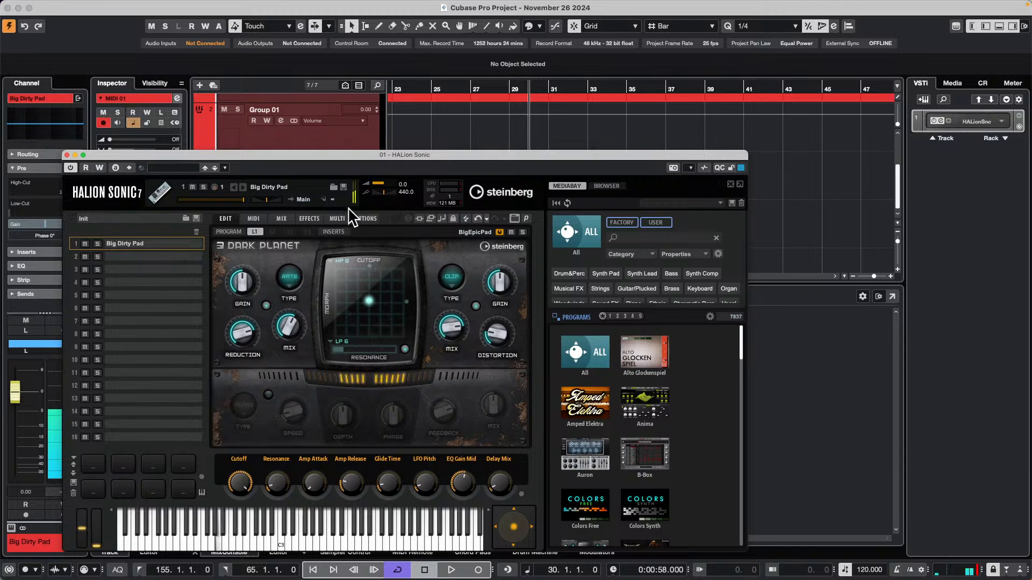
drag(355, 154, 728, 147)
click(342, 224)
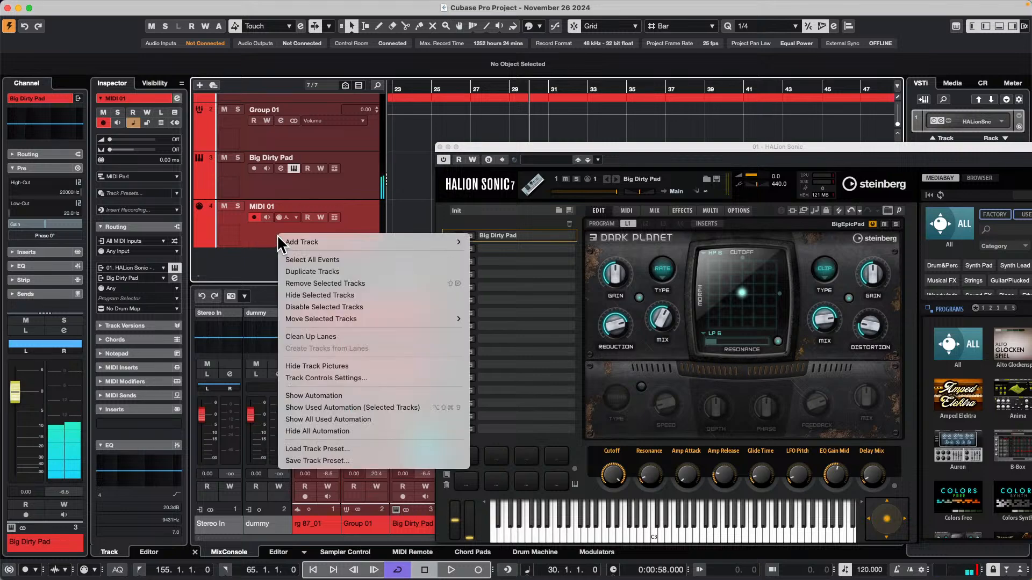
right_click(276, 234)
click(254, 237)
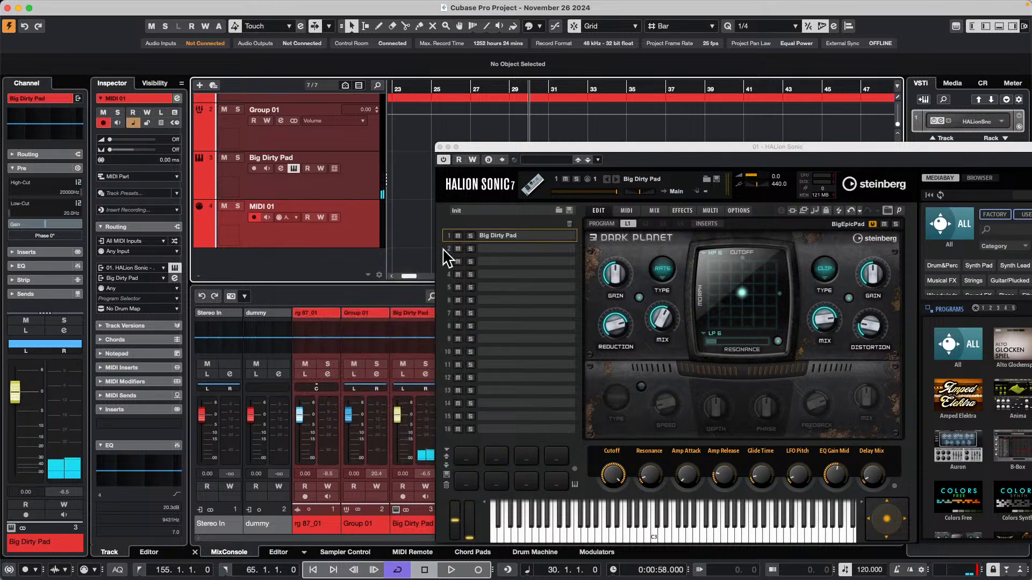
Add a second HALion Sonic to the instrument rack and create a MIDI track assigned to it.
drag(892, 147, 428, 134)
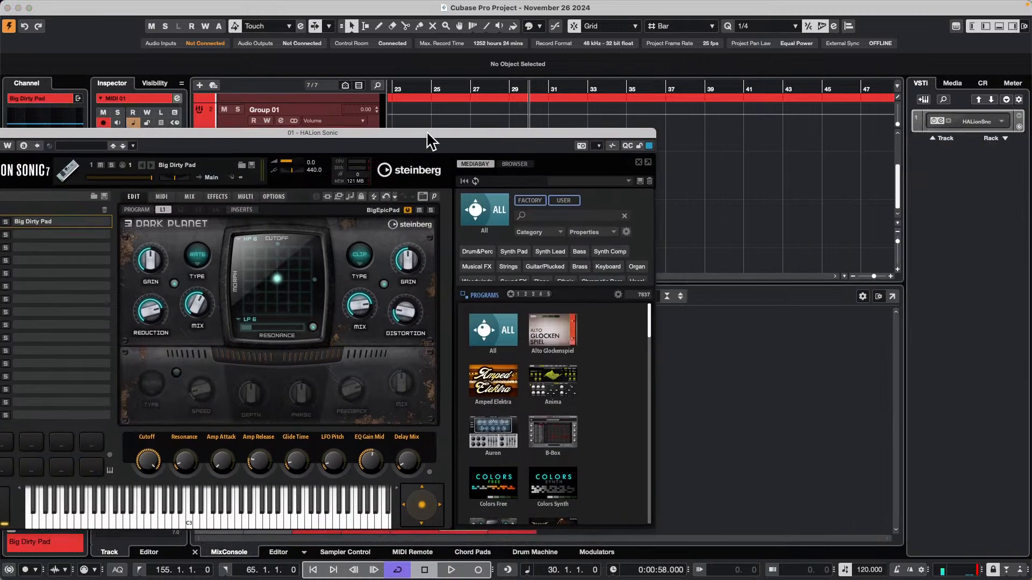
click(1003, 140)
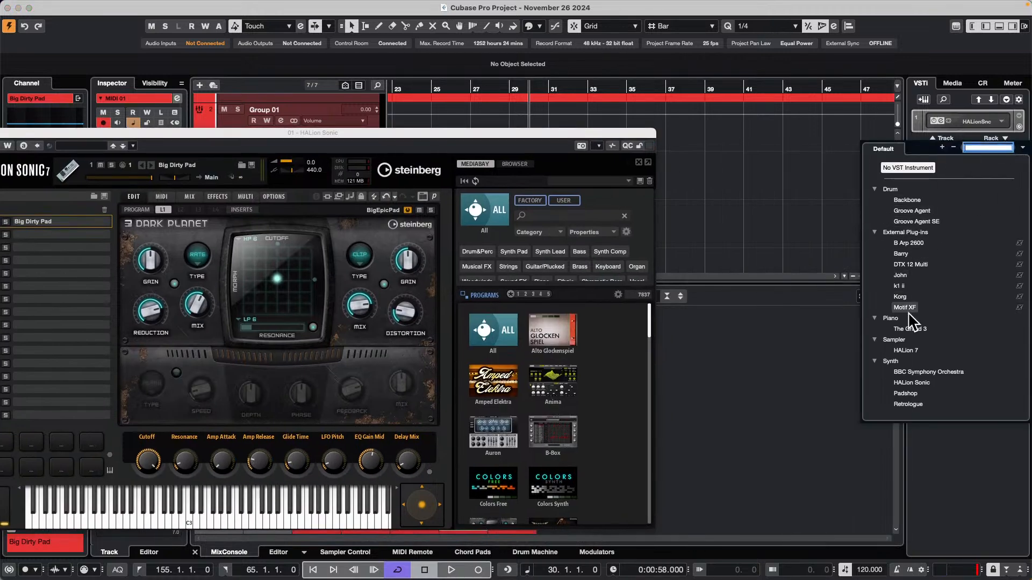
click(921, 382)
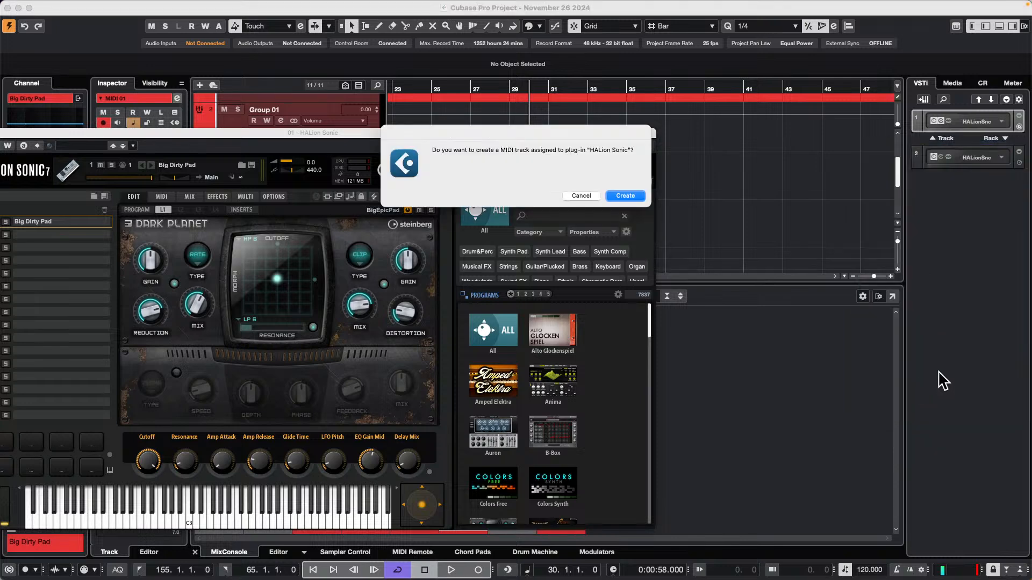
click(608, 197)
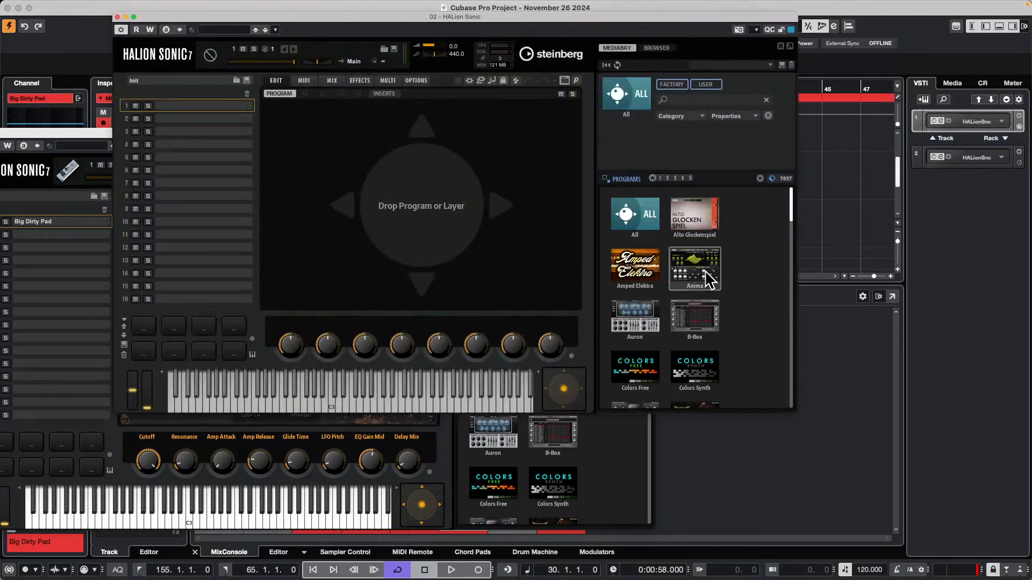
Load the FM Lab program Bending Voices into the second HALion Sonic and audition a note near C3.
scroll(651, 279, down, 4)
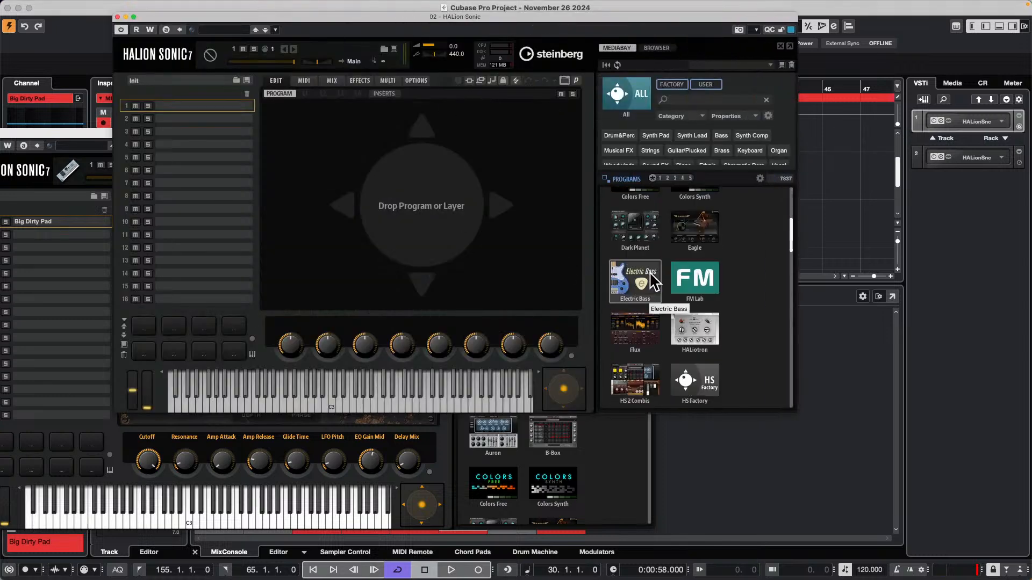
click(698, 275)
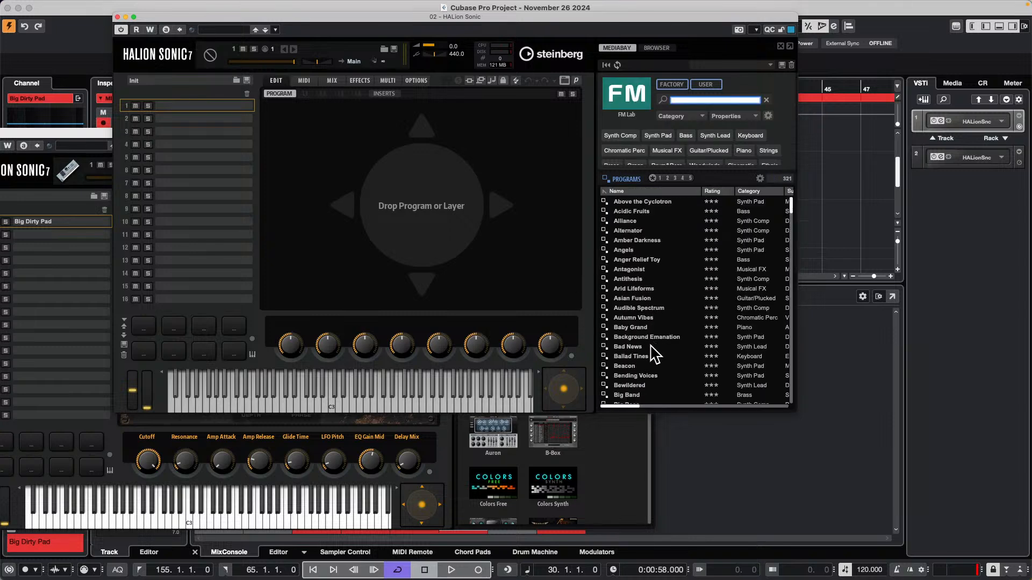
double_click(655, 377)
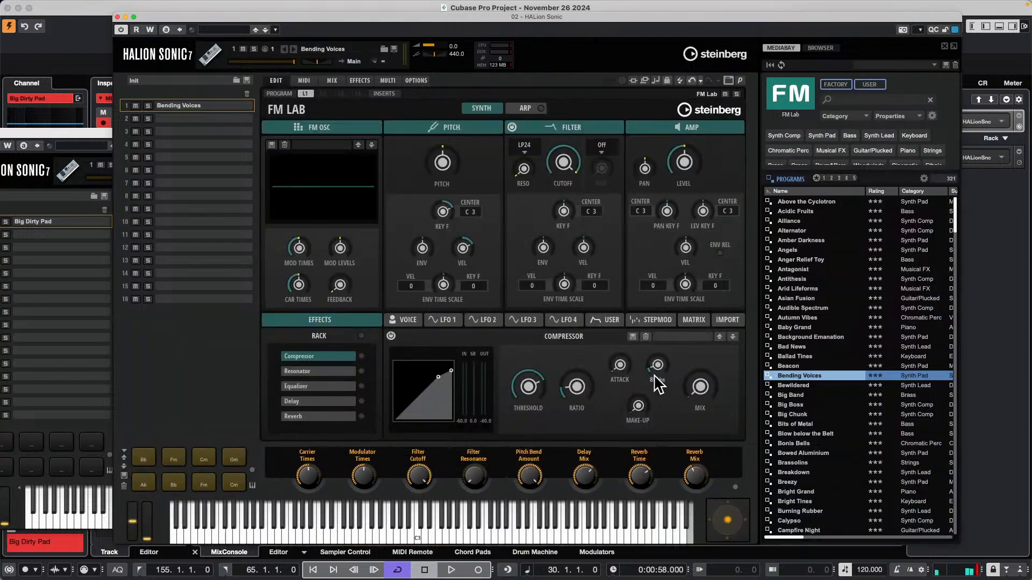
click(425, 534)
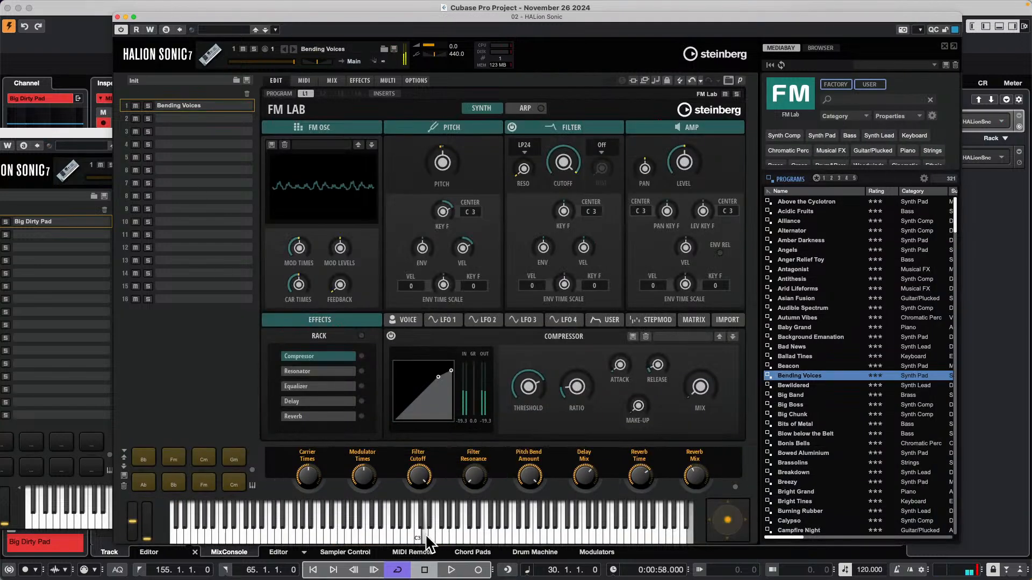
Move both HALion Sonic windows clear of the Inspector and expand the MIDI Sends of the MIDI 01 track.
drag(186, 19, 520, 92)
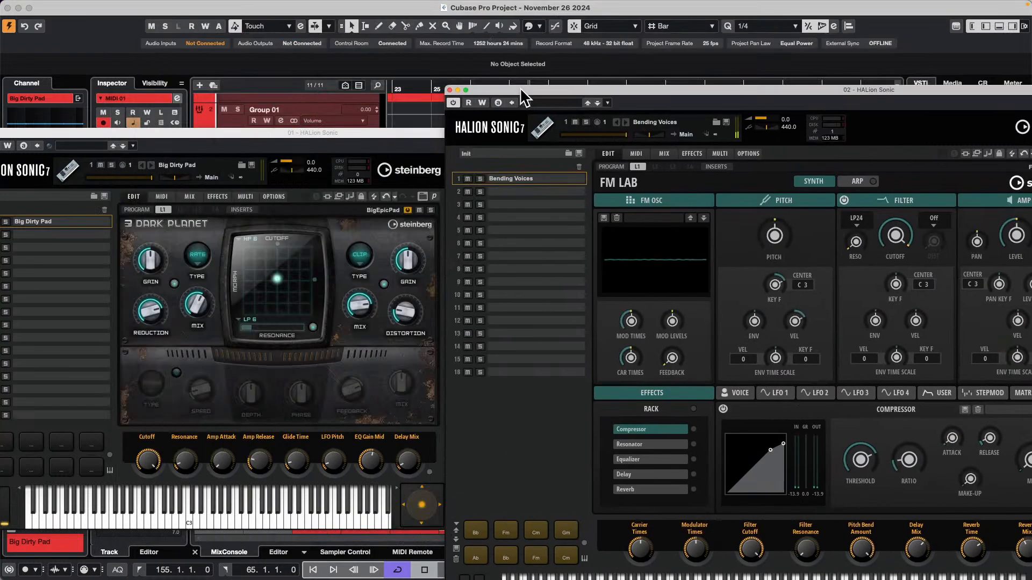
drag(71, 136, 488, 132)
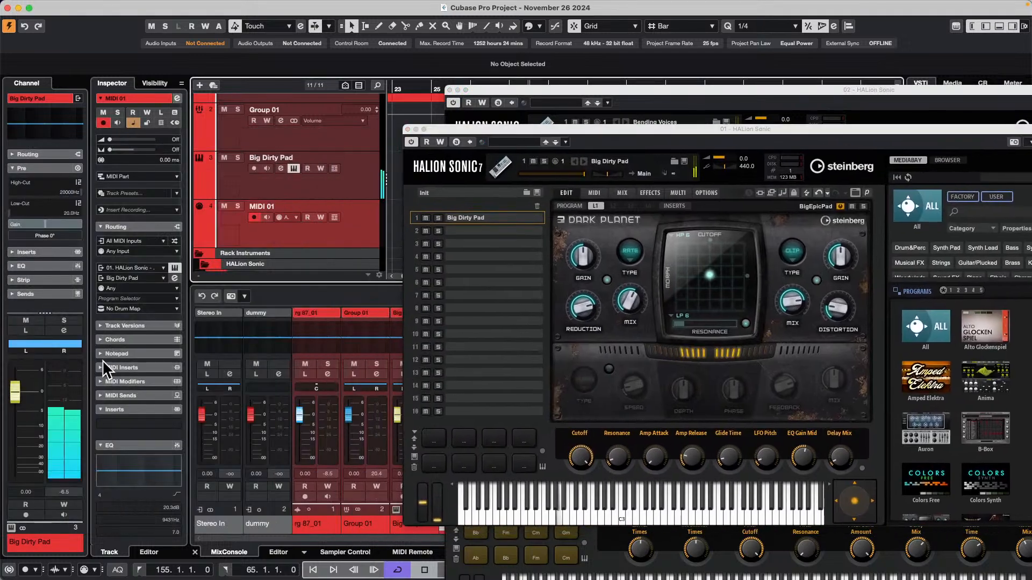
click(132, 410)
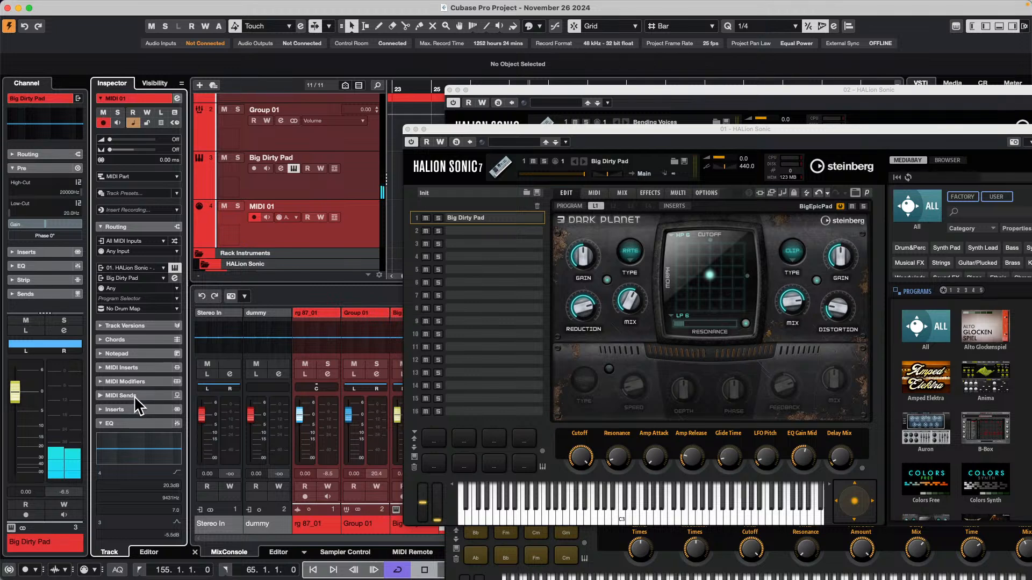
click(132, 396)
scroll(110, 398, up, 2)
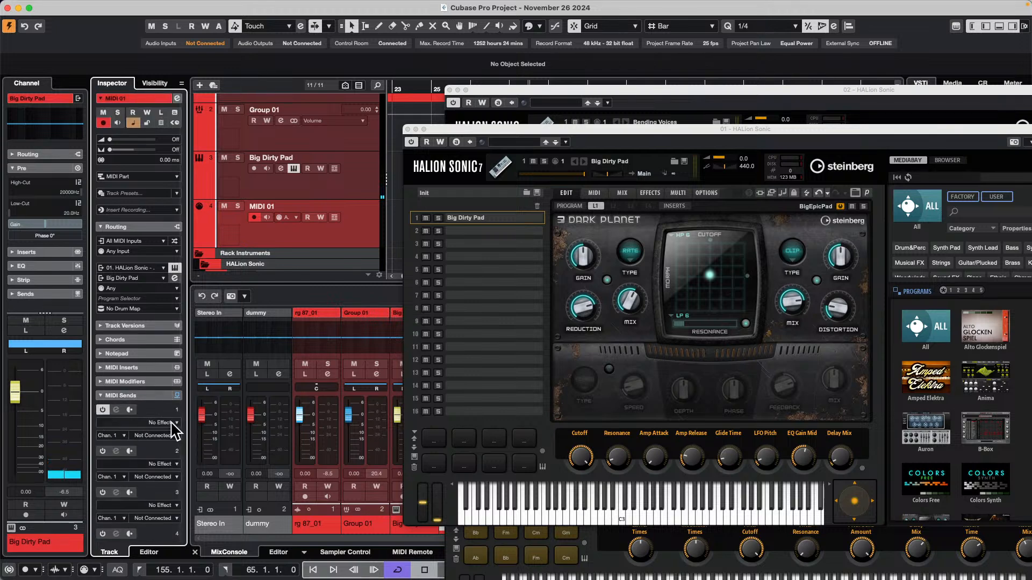
Route the MIDI 01 track's first MIDI send to 02. HALion Sonic - MIDI after trying 01. HALion Sonic - MIDI.
click(155, 436)
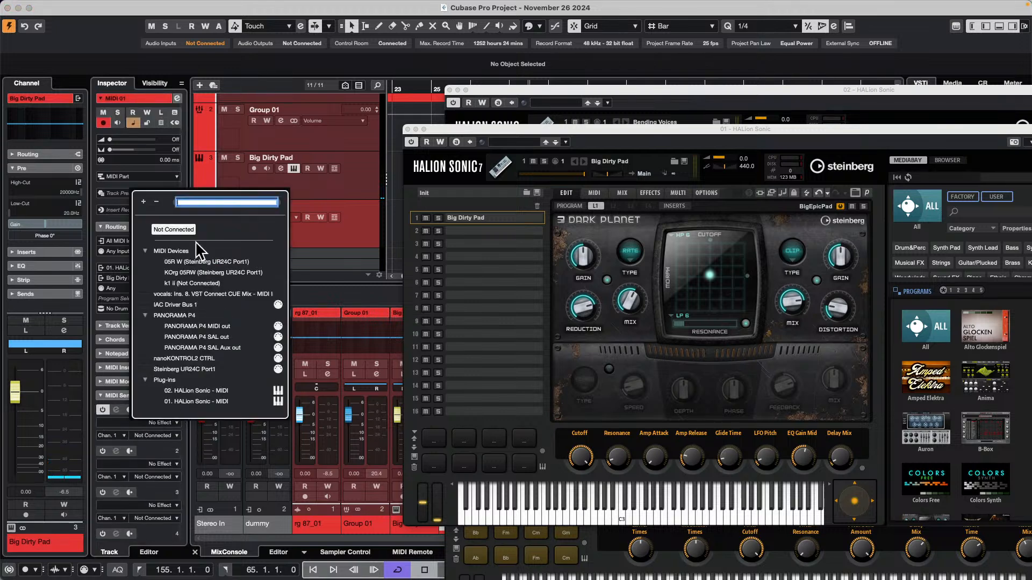
click(202, 403)
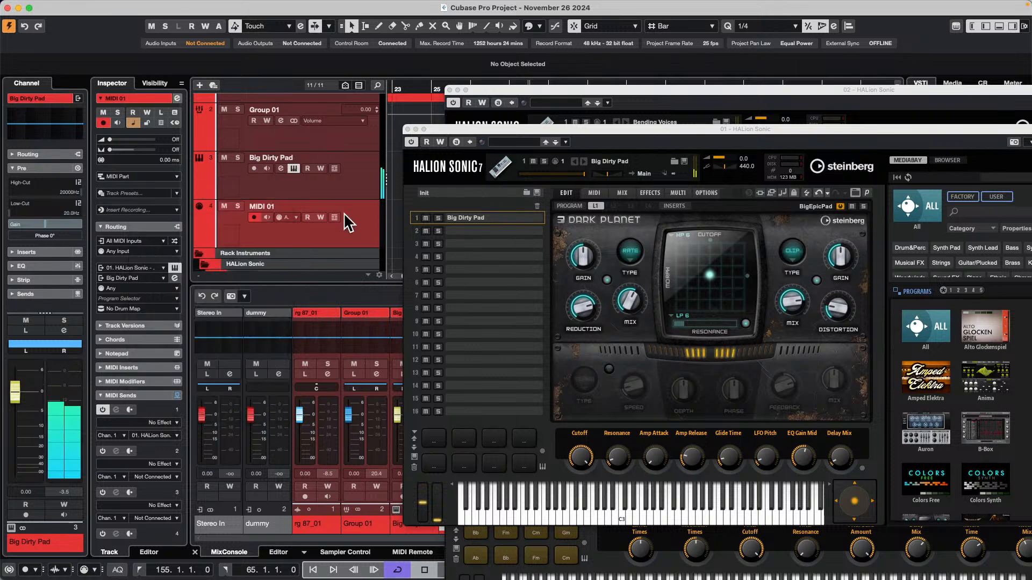
click(155, 436)
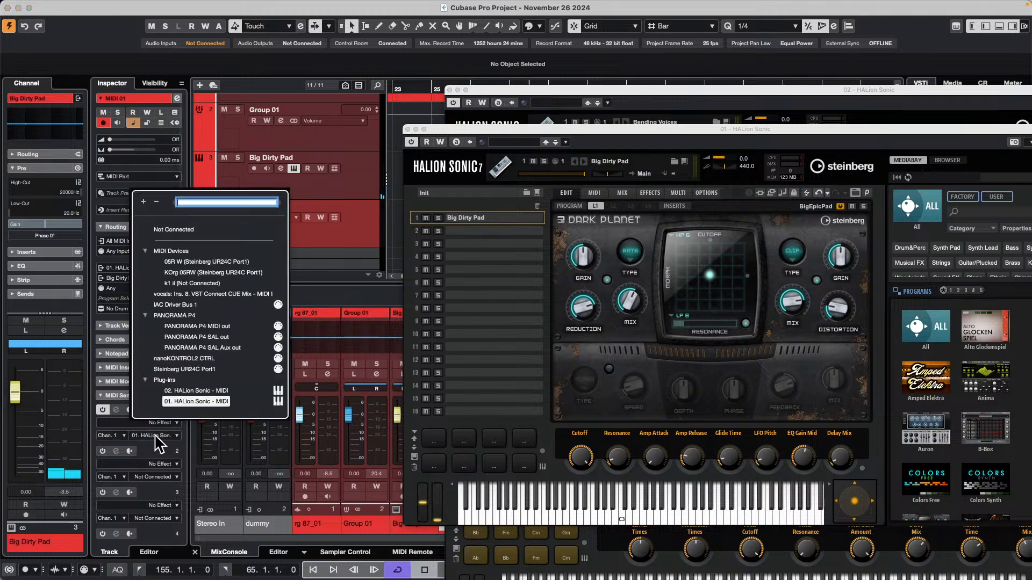
click(208, 390)
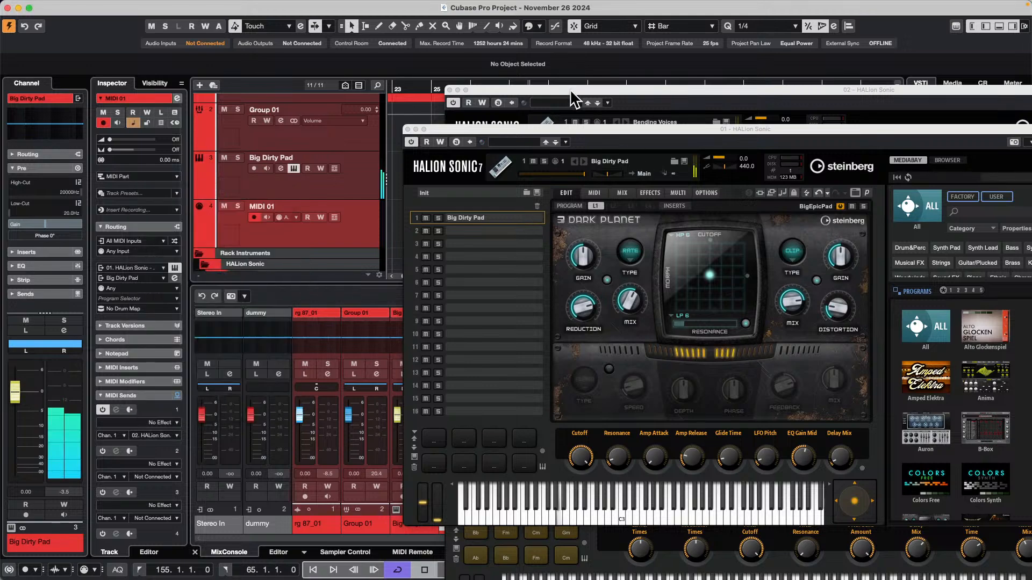
Bring the second HALion Sonic window forward beside the MIDI 01 track and select its Bending Voices slot.
drag(571, 89, 455, 70)
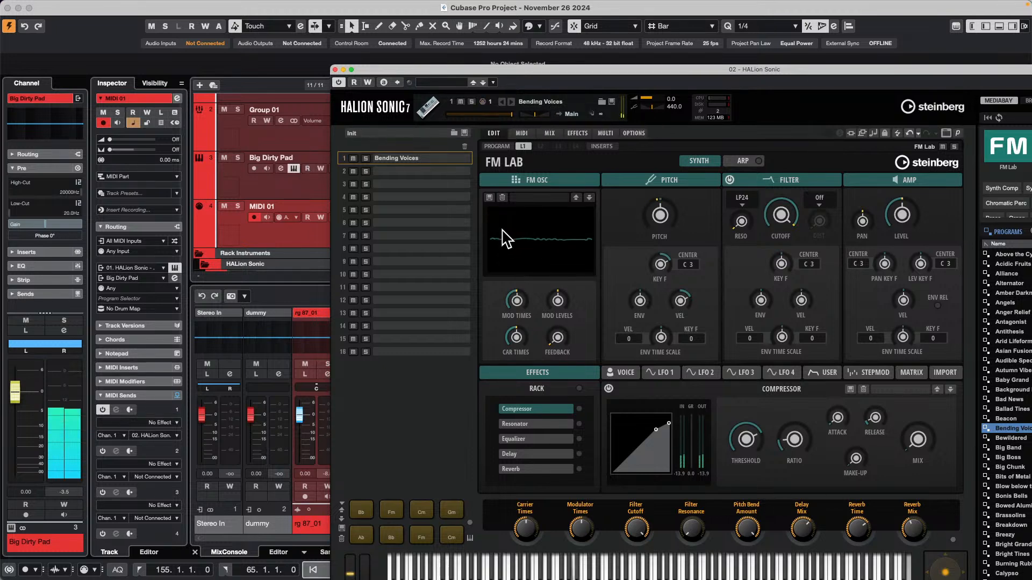
mouse_move(660, 428)
mouse_down()
mouse_move(643, 446)
mouse_move(656, 438)
mouse_up()
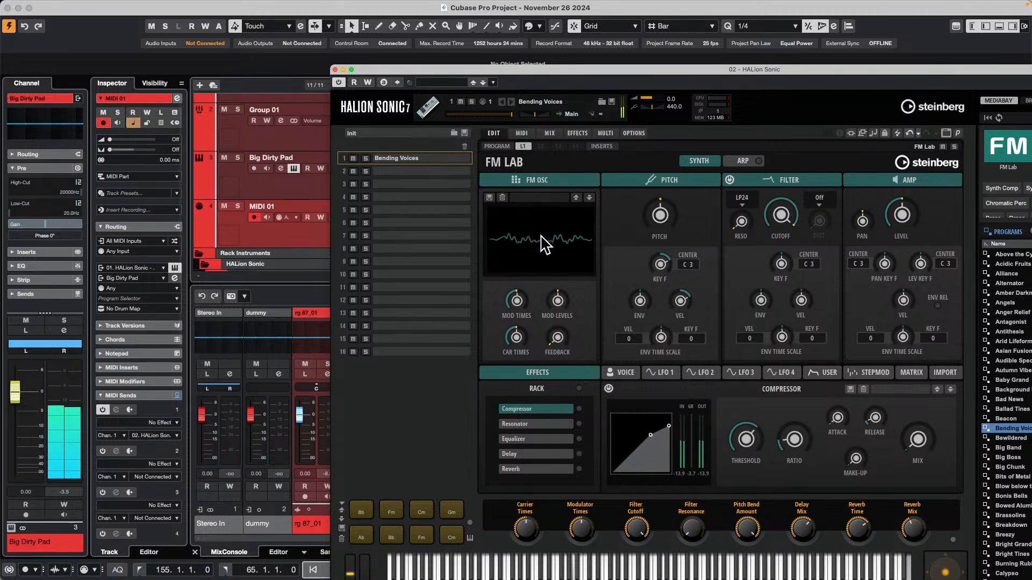
click(272, 218)
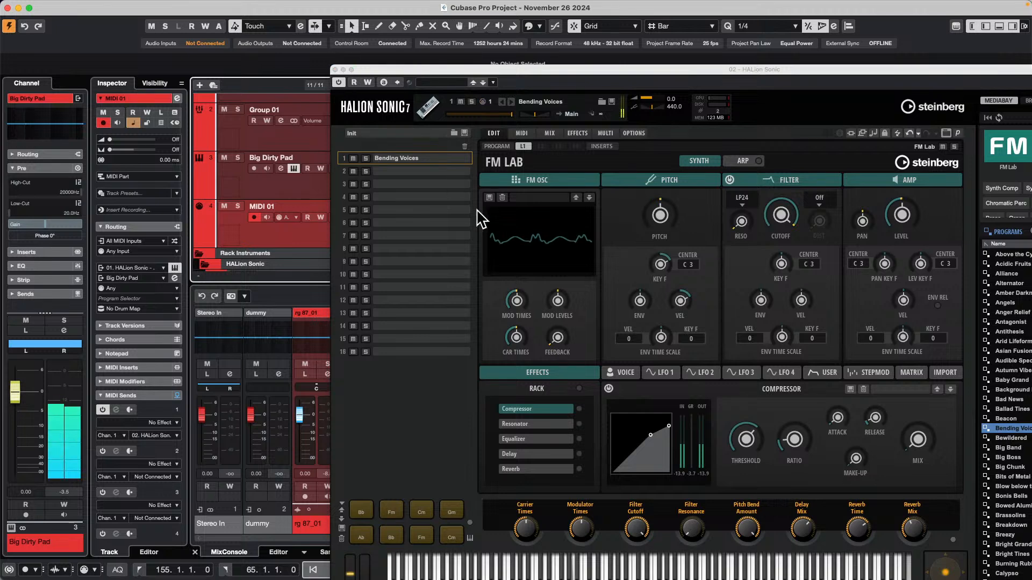
click(448, 158)
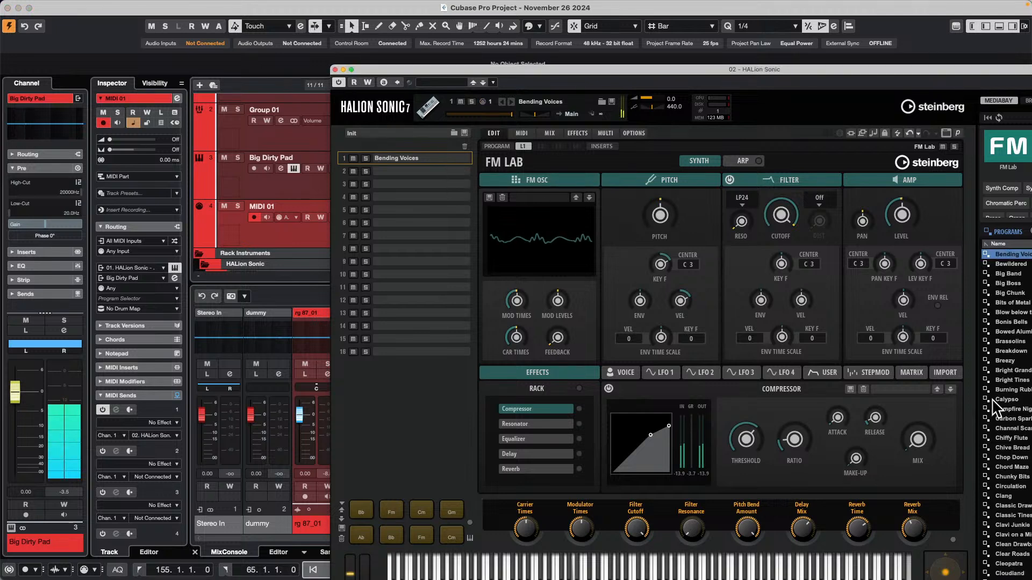
Try Chiffy Flute and Classic Tines in the second HALion Sonic's first slot, and load Fixing Pin.
double_click(1013, 438)
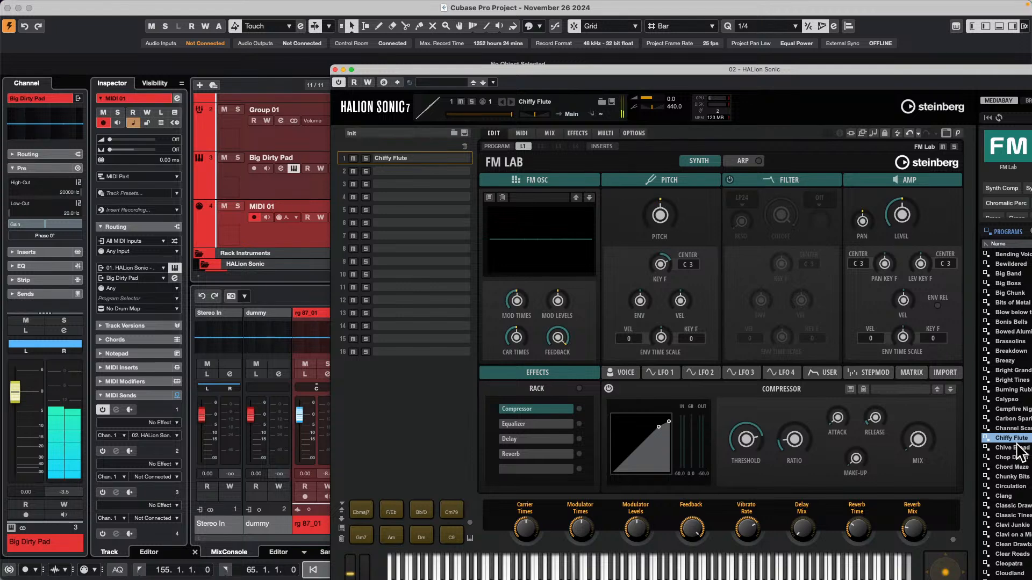
double_click(1003, 515)
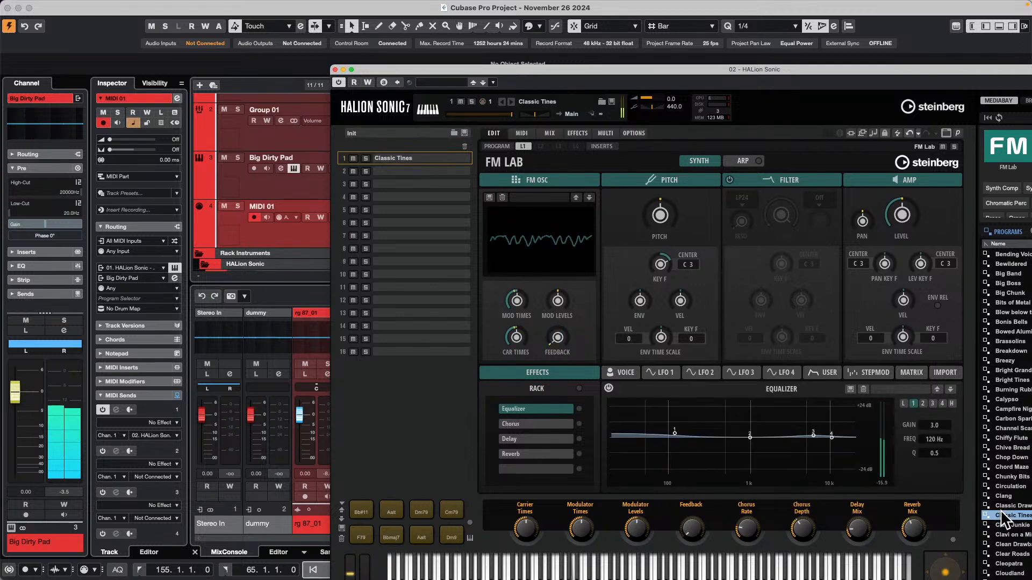
scroll(1003, 492, down, 10)
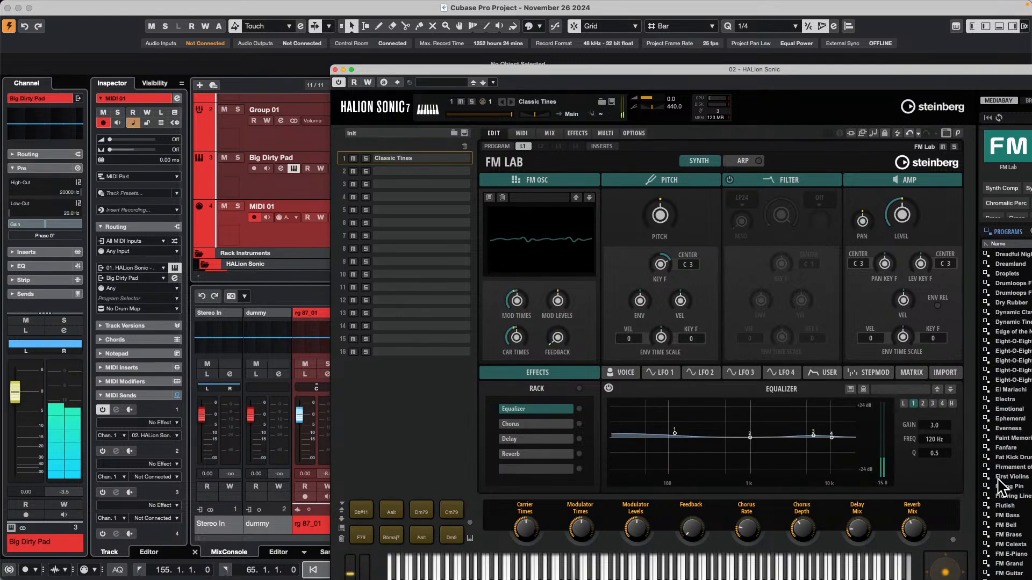
double_click(1004, 486)
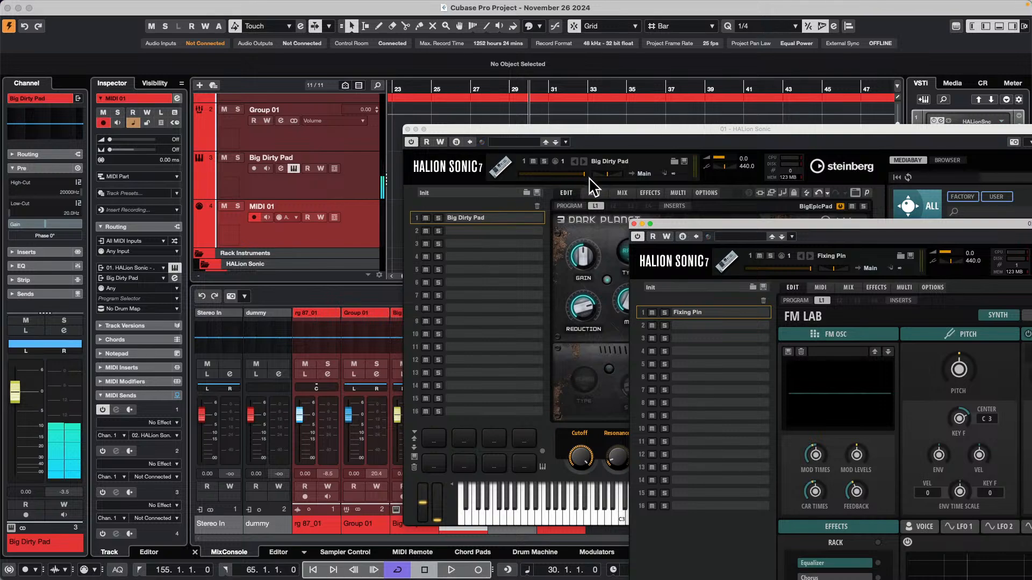
Lower the Big Dirty Pad slot's volume to about -14.5 dB and arrange both HALion Sonic windows side by side.
click(561, 182)
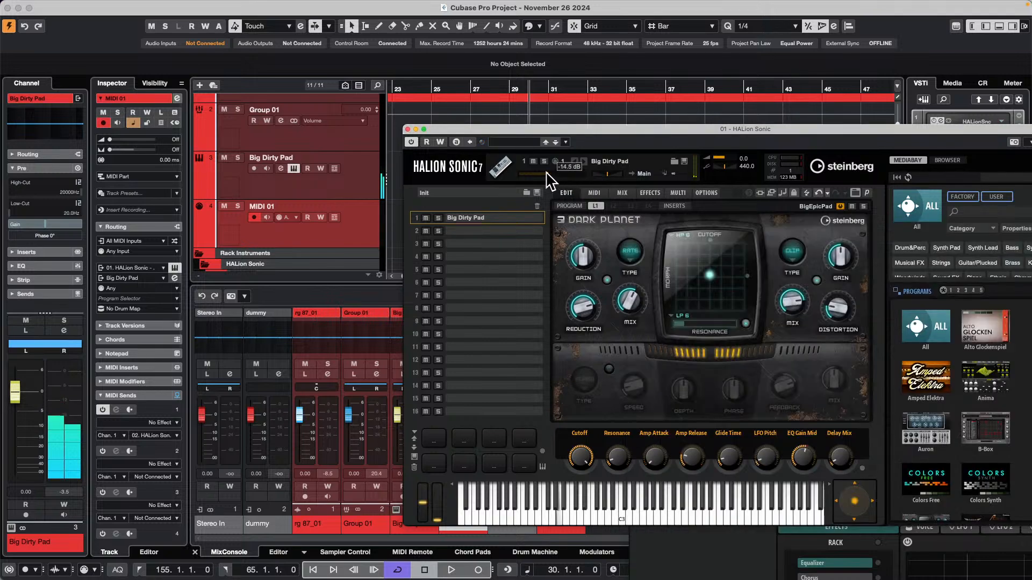
drag(669, 131, 291, 74)
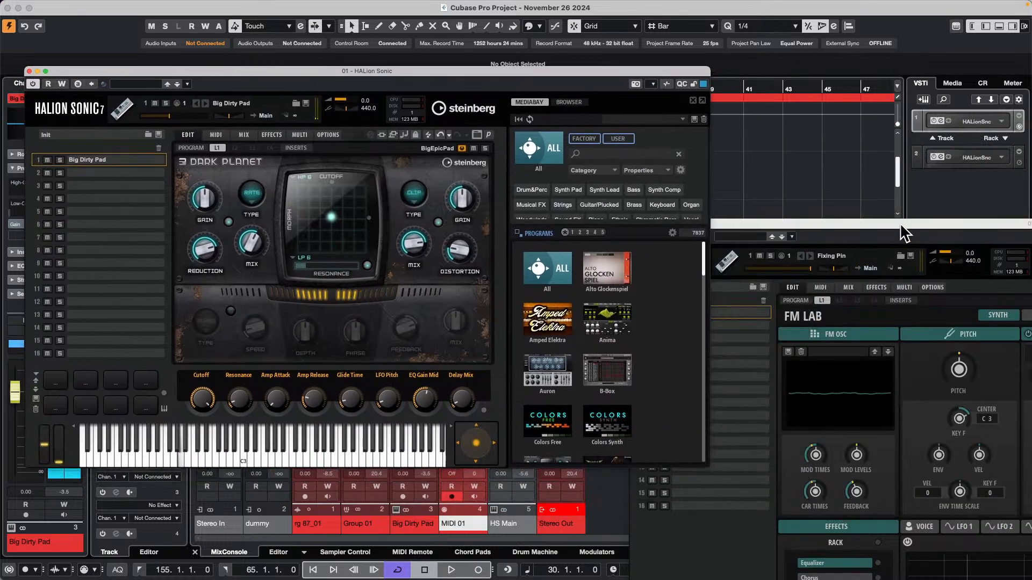
drag(901, 225, 835, 93)
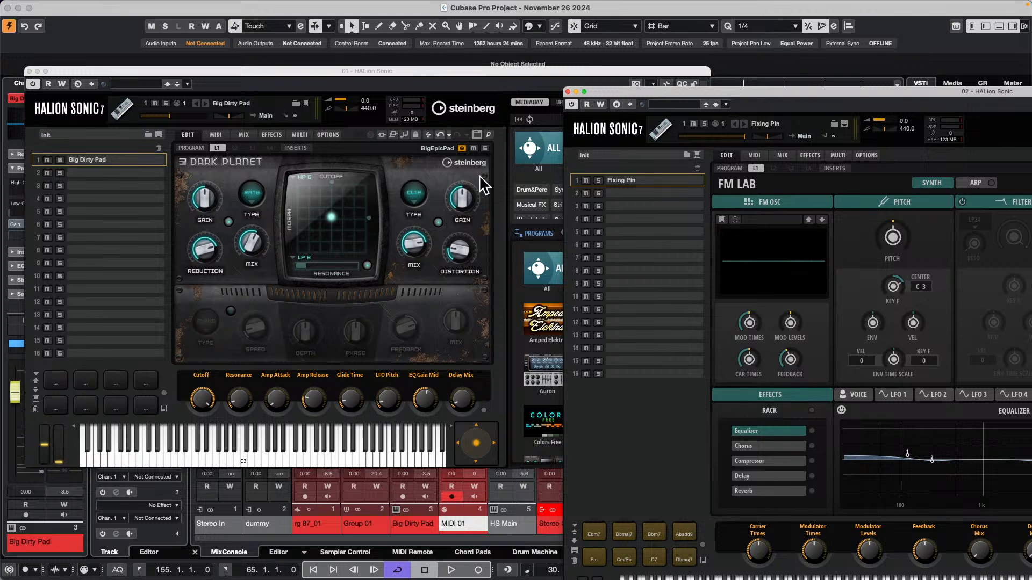
Switch to Zoom and select today's 3:00 PM scheduled meeting.
mouse_move(570, 579)
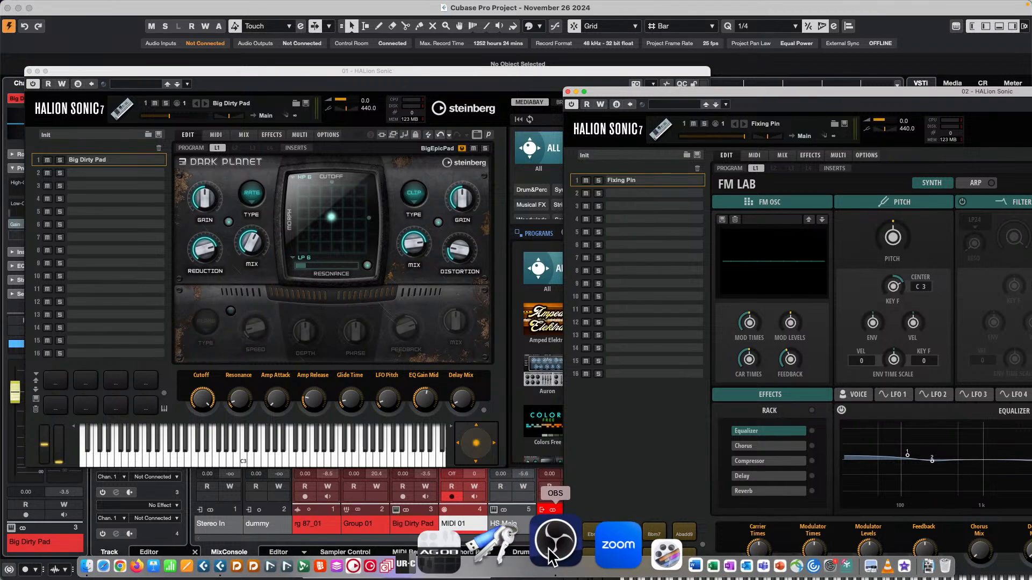
click(563, 546)
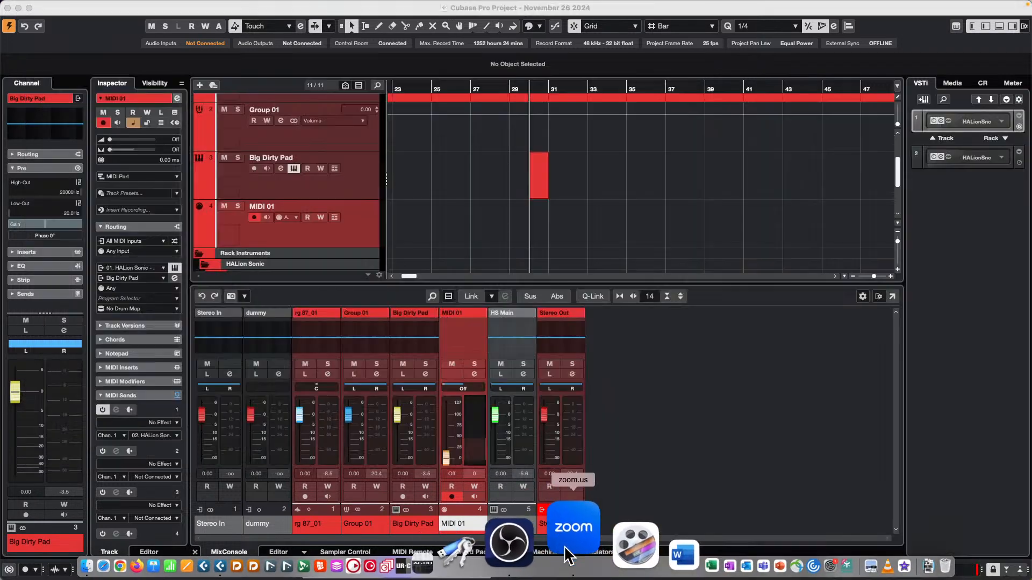
click(648, 328)
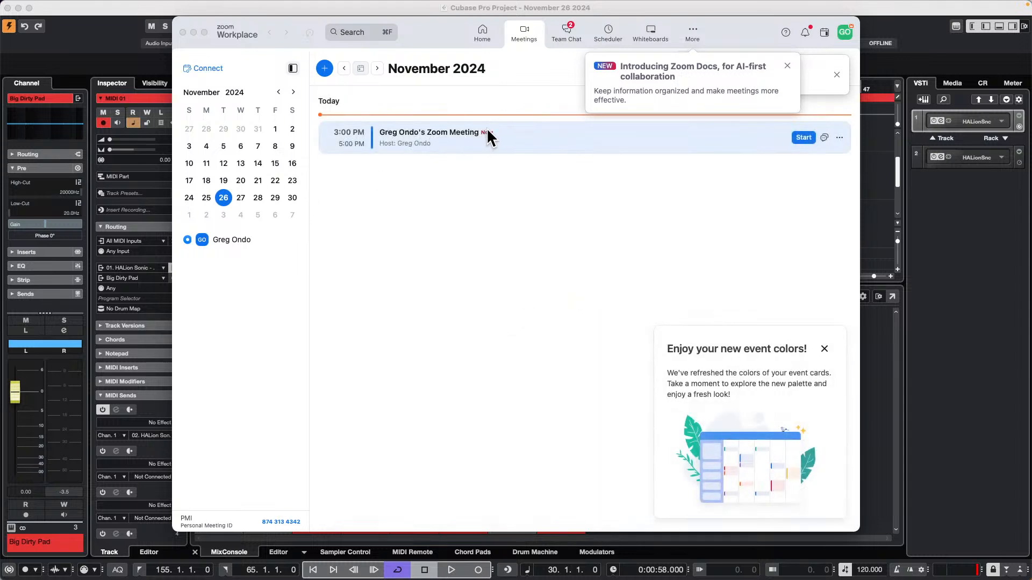
click(469, 131)
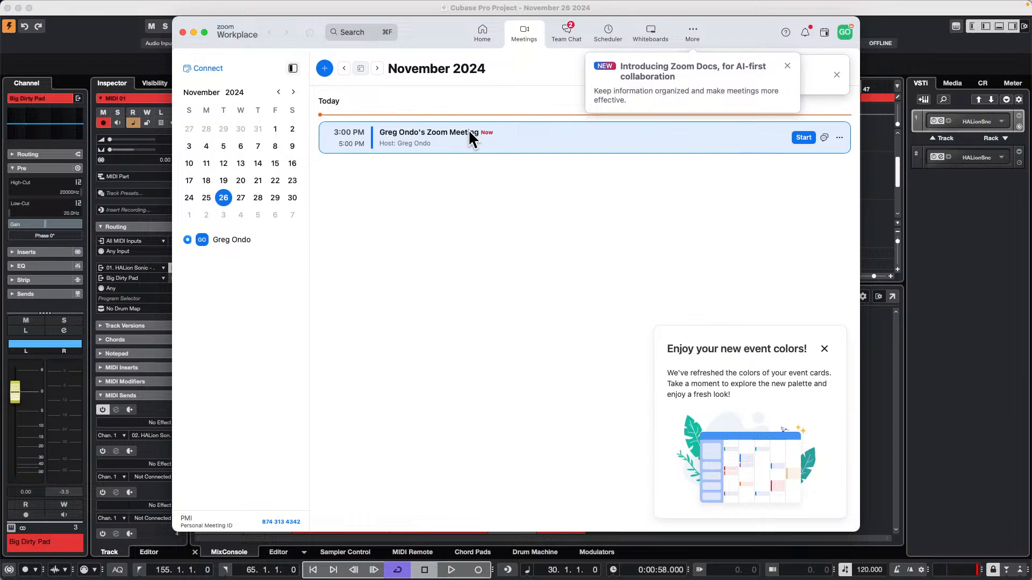
Start the meeting with computer audio and turn on the camera.
click(801, 138)
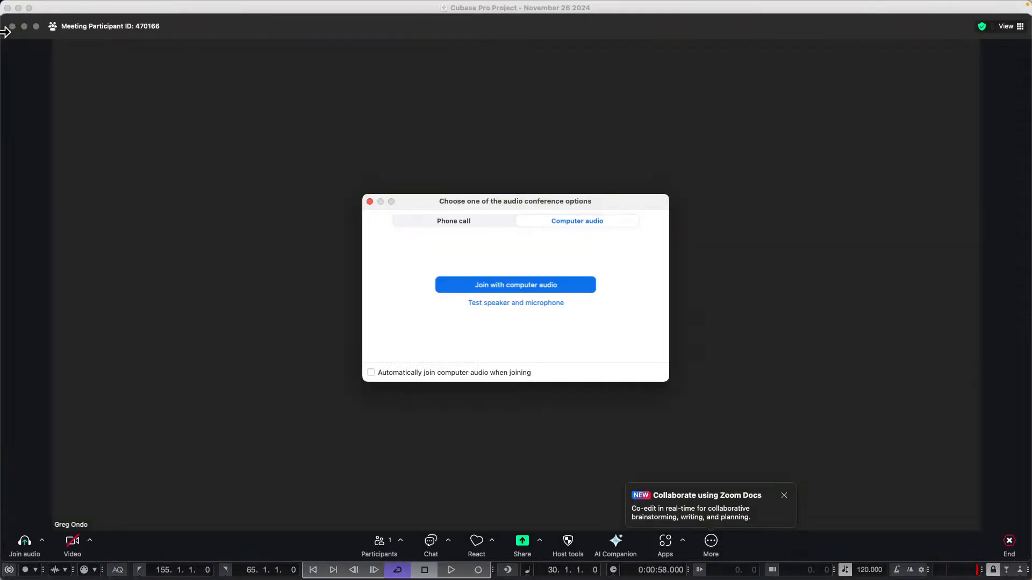
click(516, 287)
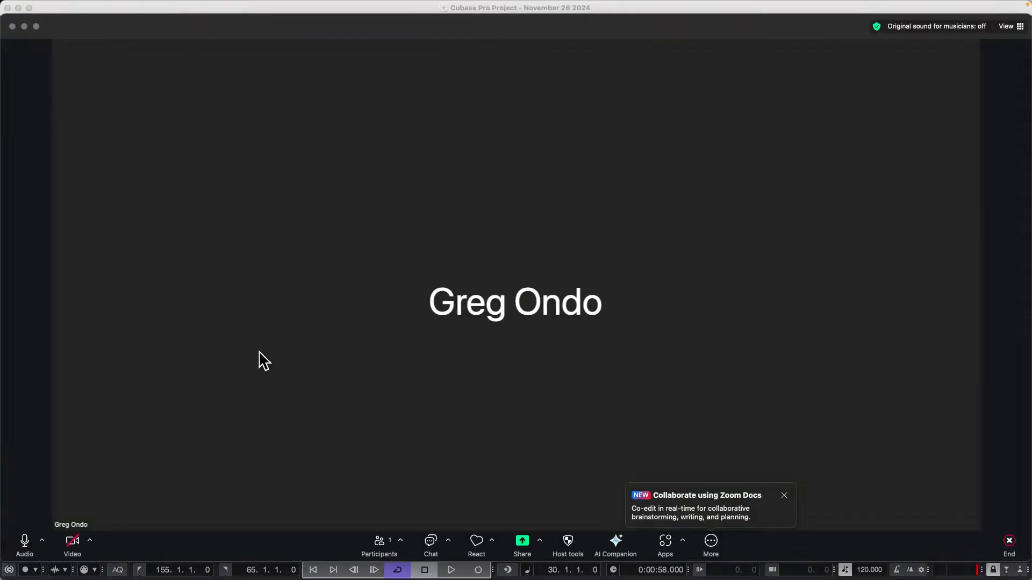
click(69, 547)
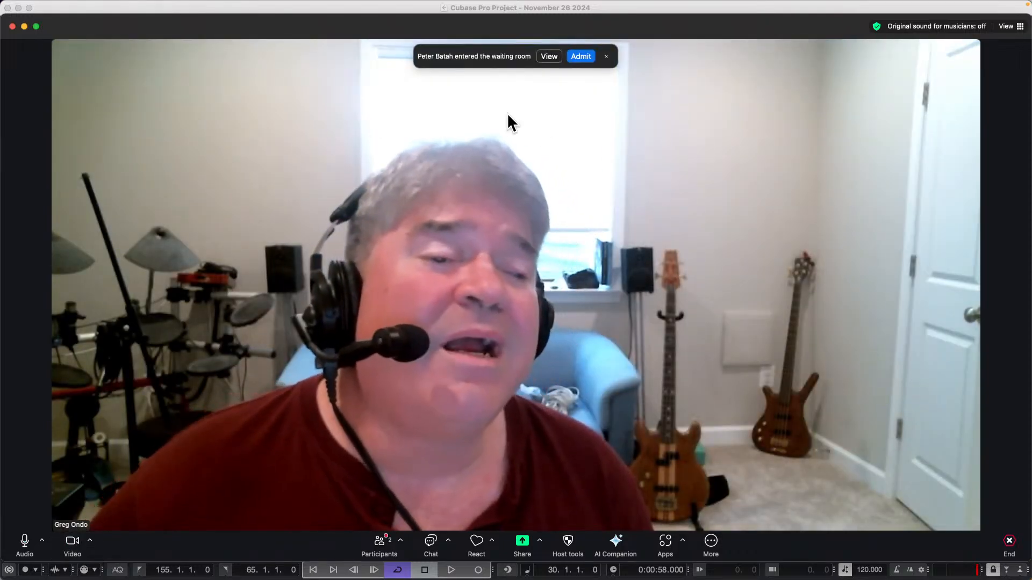
Admit the first attendee from the waiting room notice, and open the participants list to admit more waiting attendees.
click(579, 57)
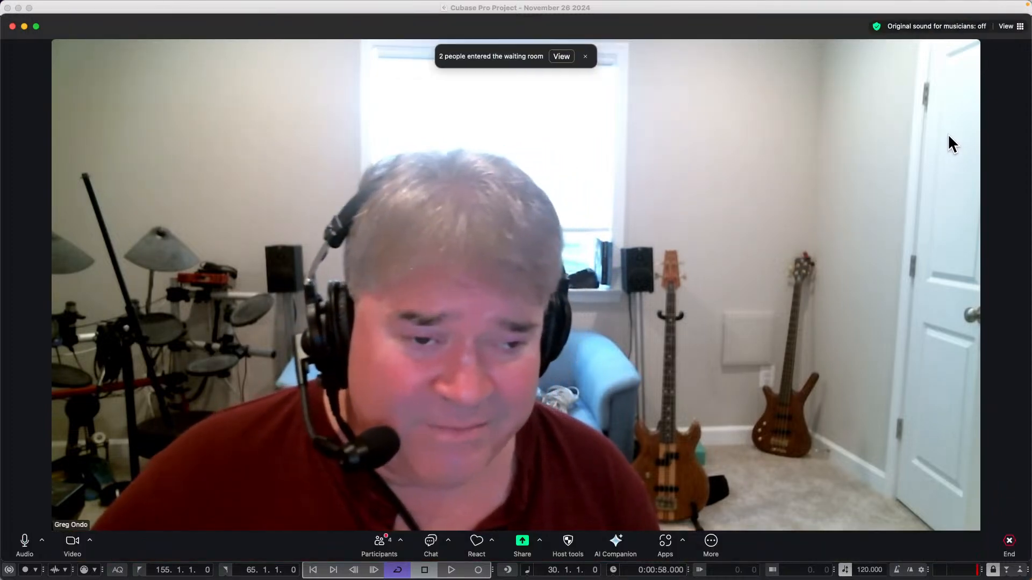
click(563, 56)
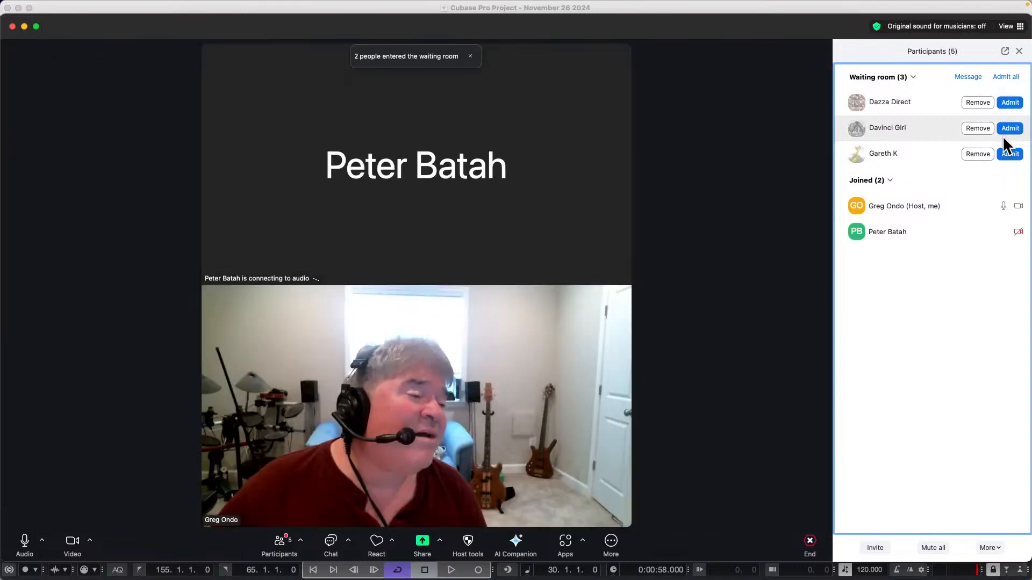
click(1010, 102)
click(1010, 128)
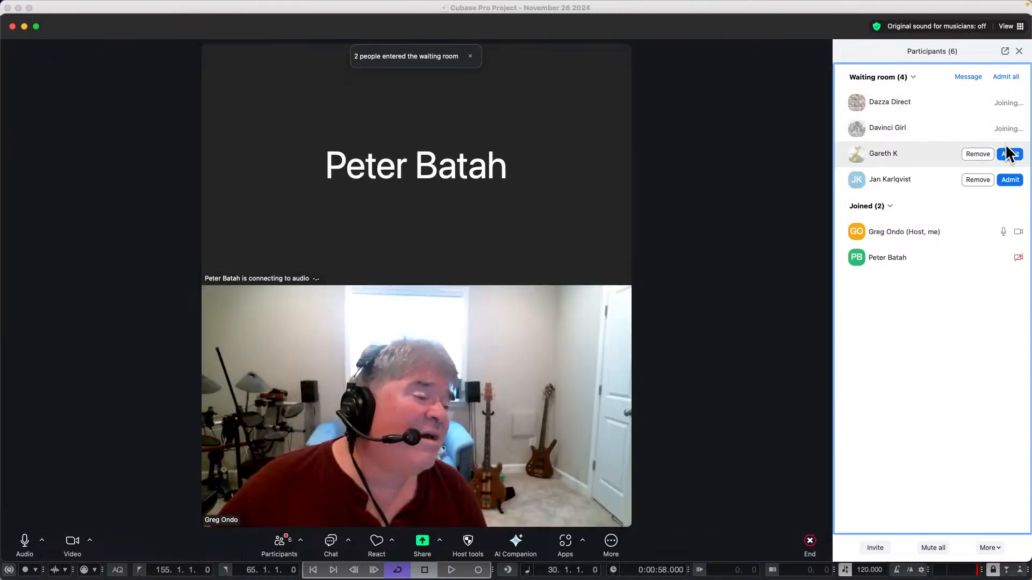
click(1005, 226)
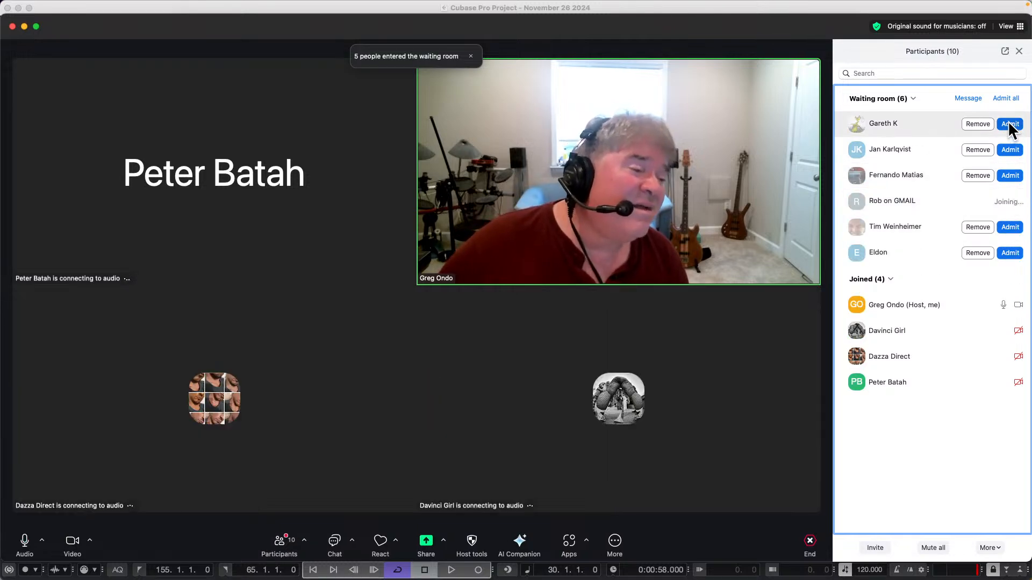
Admit the six attendees still waiting in the participants list one by one, skipping those already joining.
click(1010, 125)
click(1015, 151)
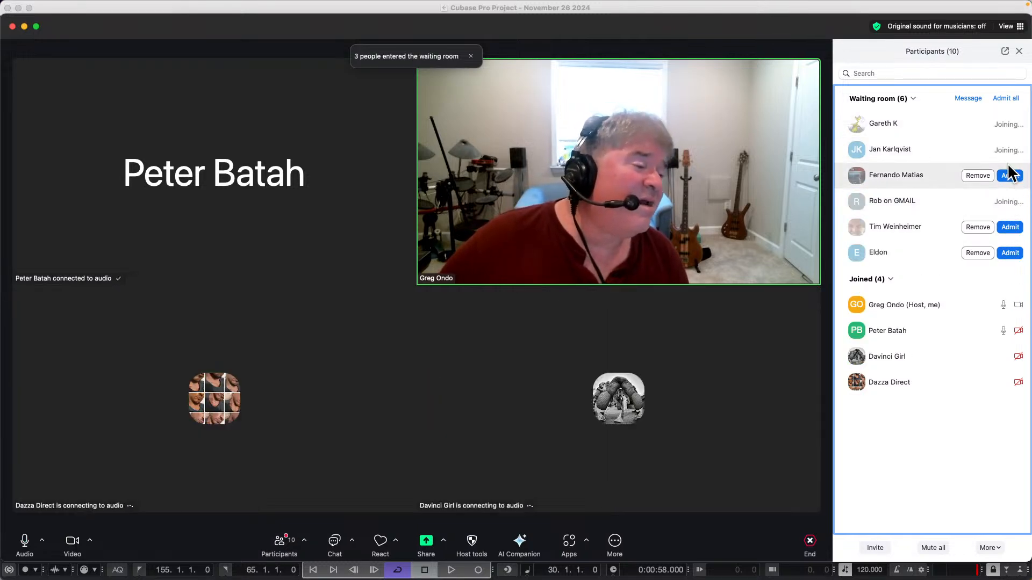
click(1011, 176)
click(1010, 203)
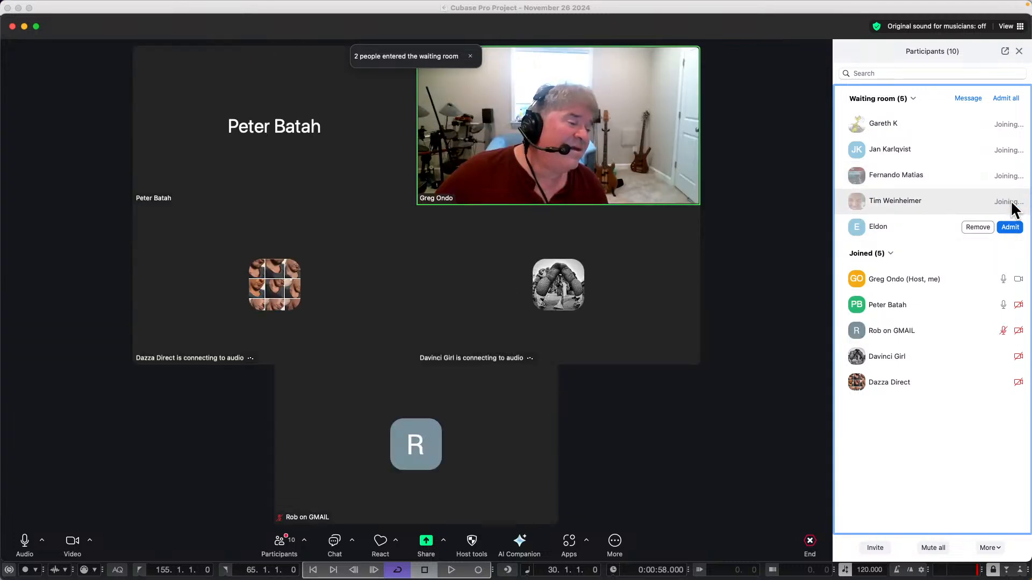
click(1009, 227)
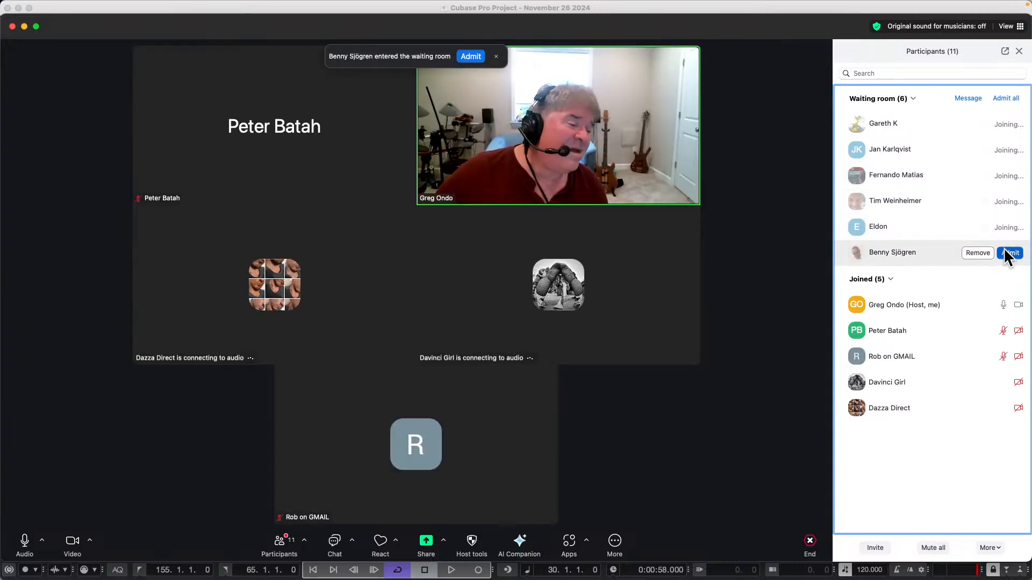
click(1007, 252)
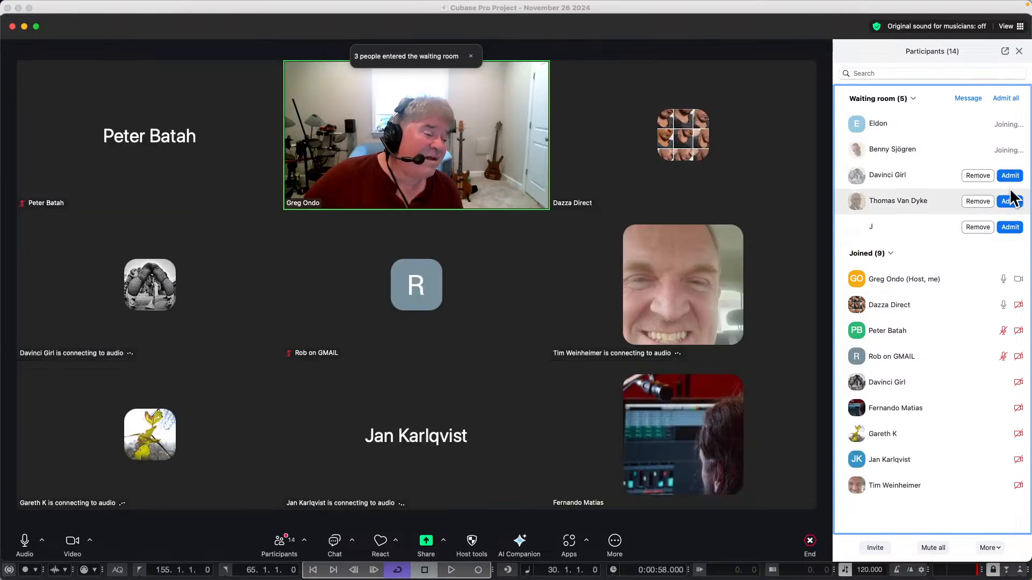
Admit the four newly arrived attendees from the waiting room list and dismiss the accidentally opened Notification Center.
click(1010, 227)
click(1010, 202)
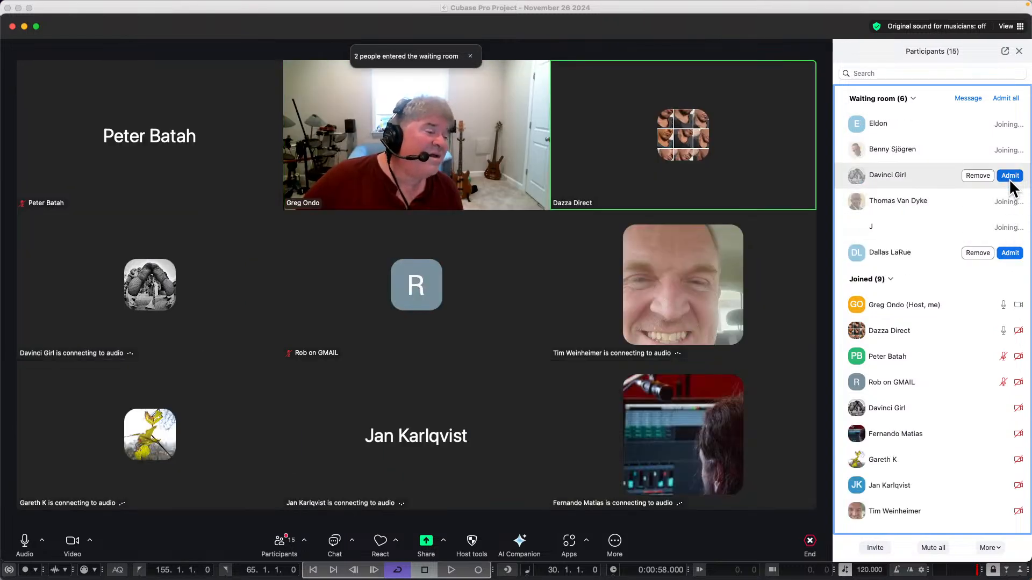
click(1012, 7)
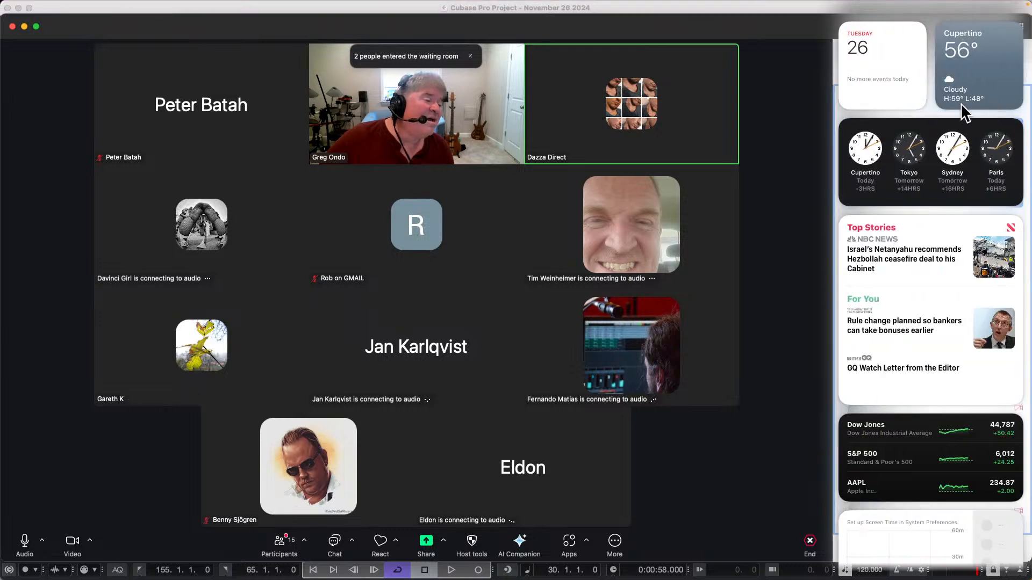
click(766, 118)
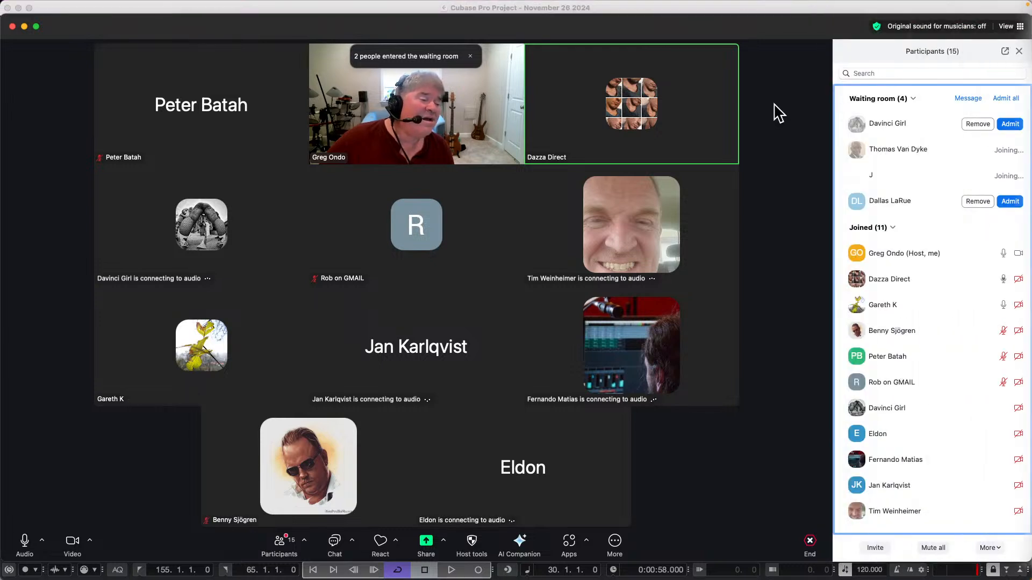
click(1009, 124)
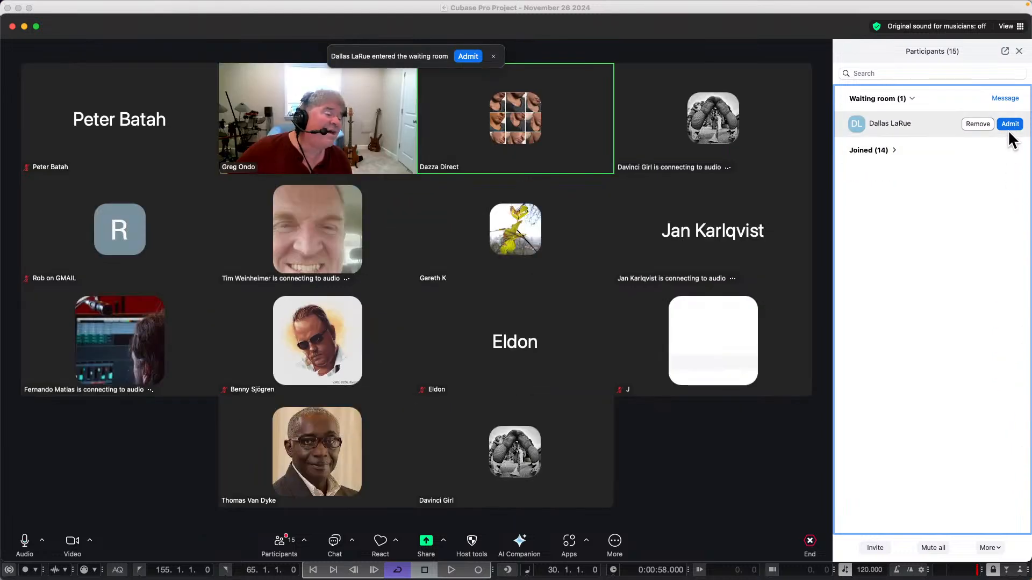
click(1008, 126)
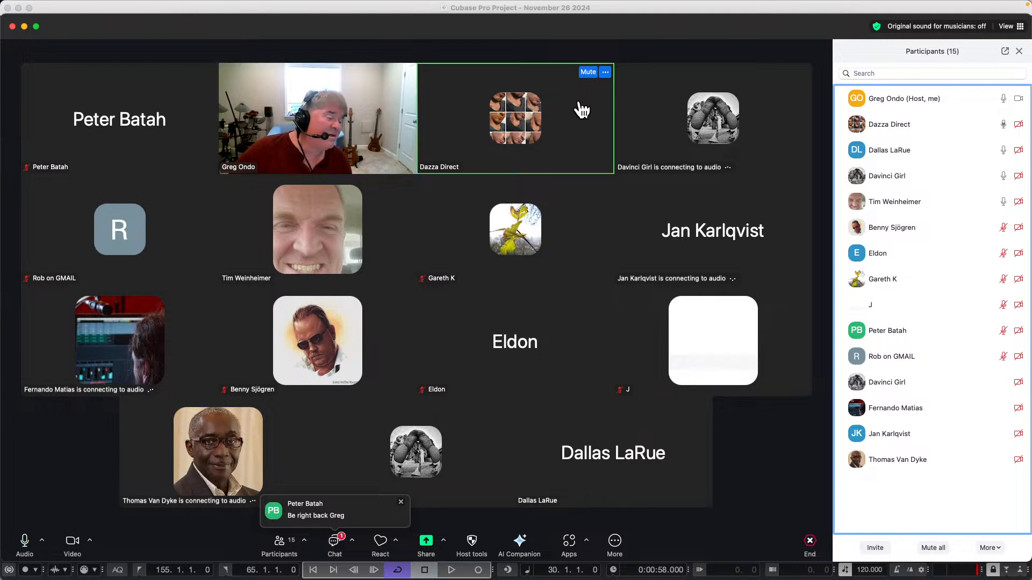
Mute the attendee highlighted as active speaker beside the host's video, keeping the Zoom meeting in front.
click(589, 72)
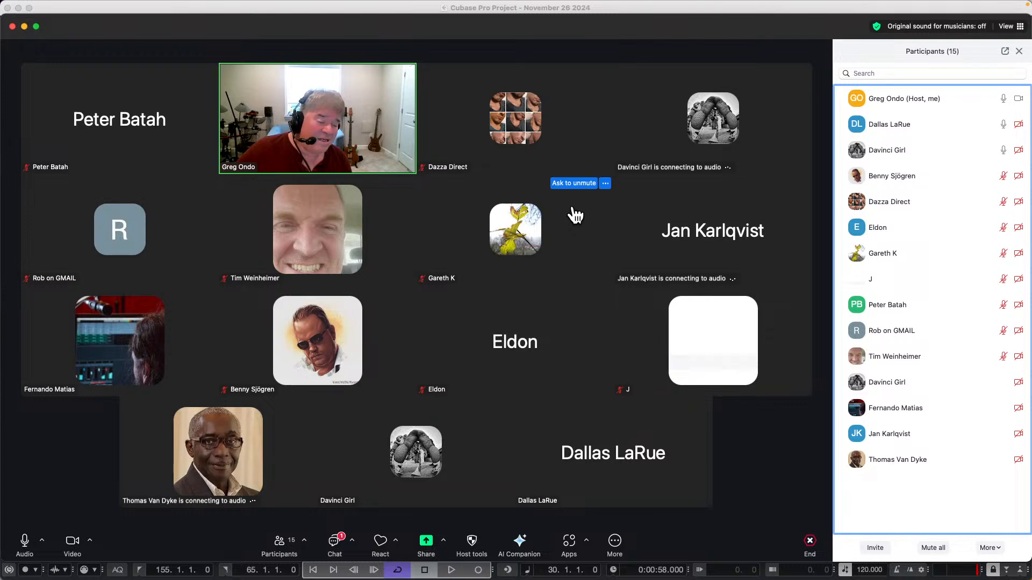
key(super+Tab)
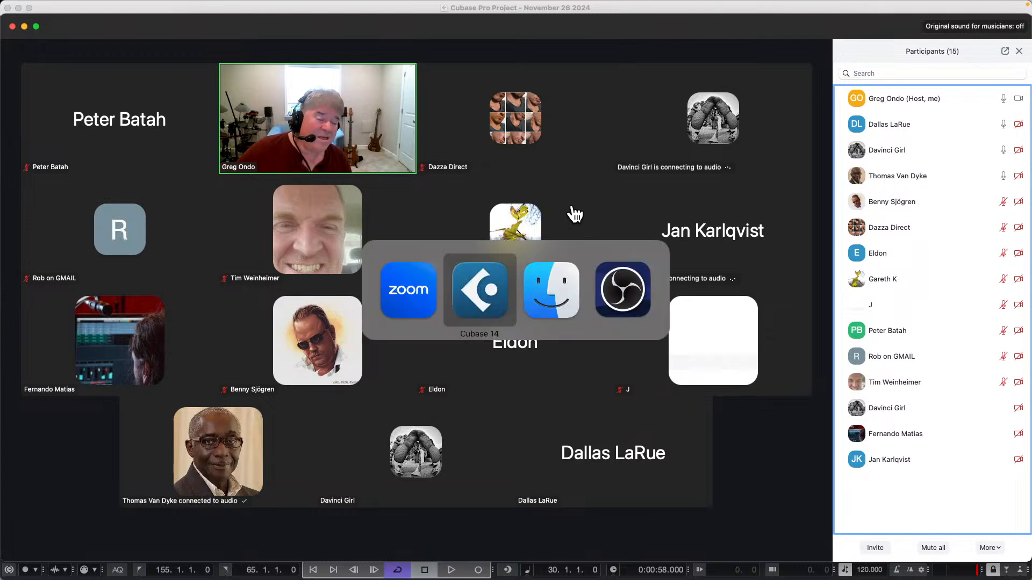
key(super+Tab)
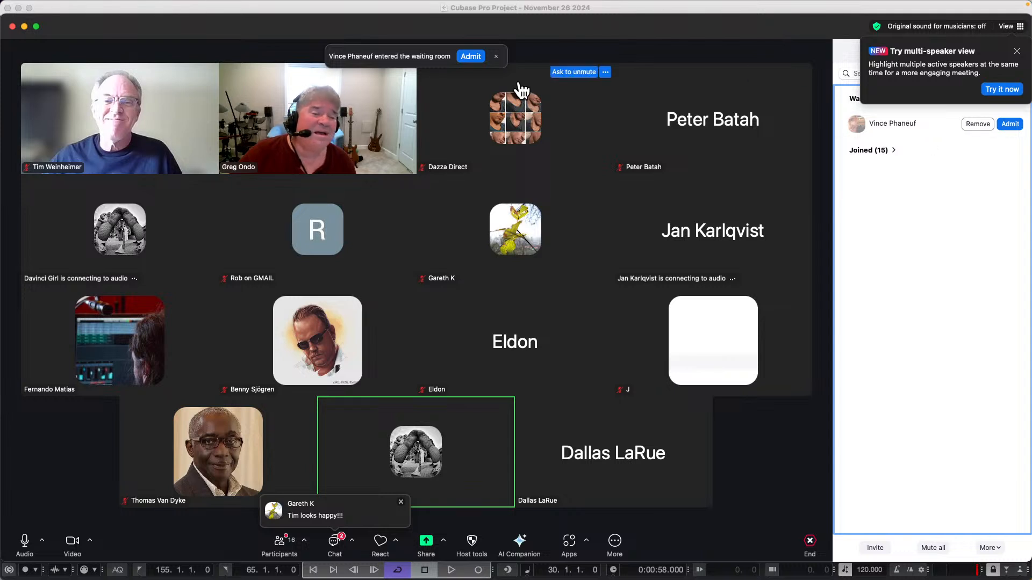
Admit the newly waiting attendee, dismiss the multi-speaker view suggestion and close the participants list.
click(471, 56)
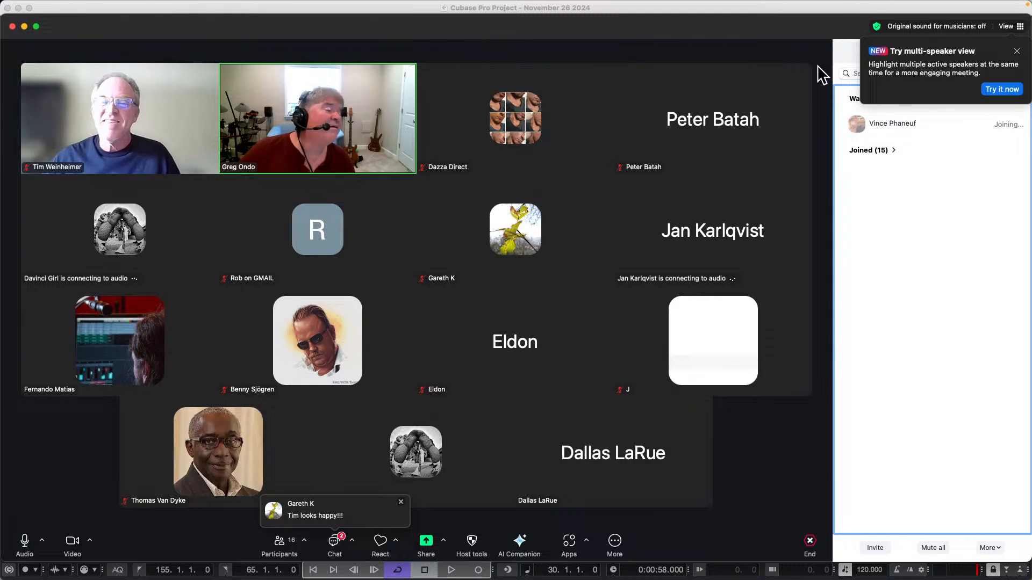
click(1016, 51)
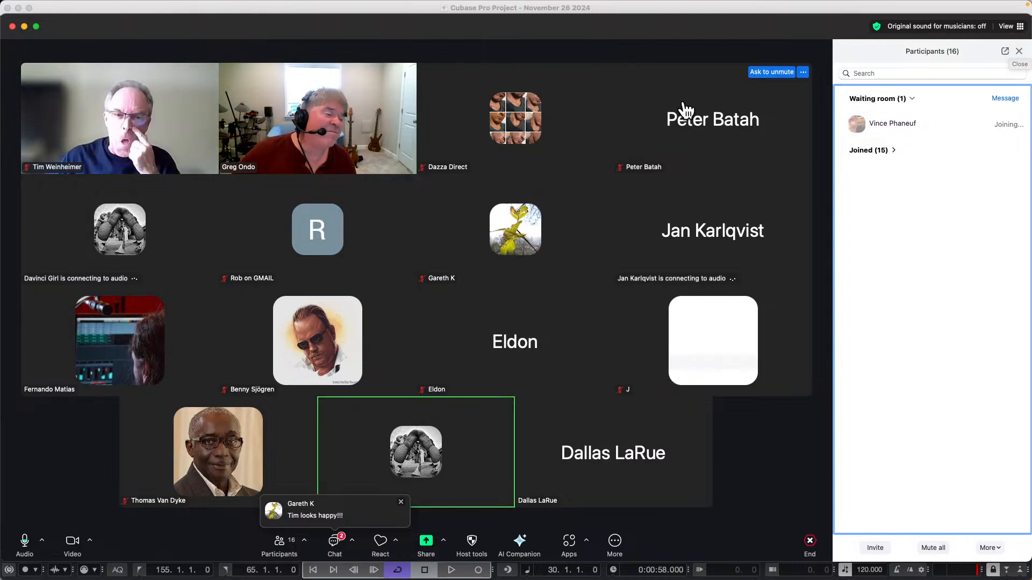
click(1019, 52)
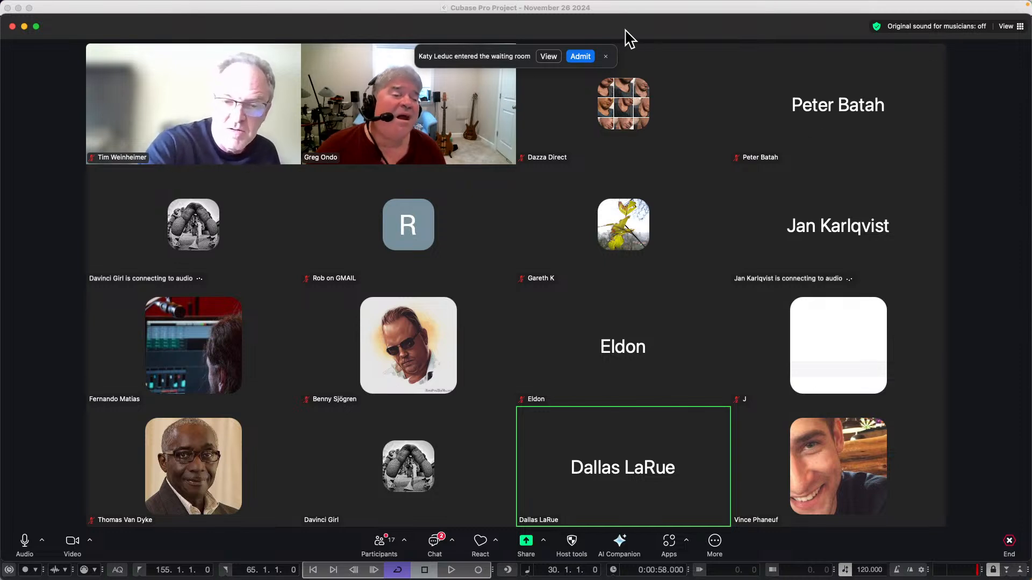
Admit six more attendees one at a time from the waiting room notices as each arrives.
click(581, 58)
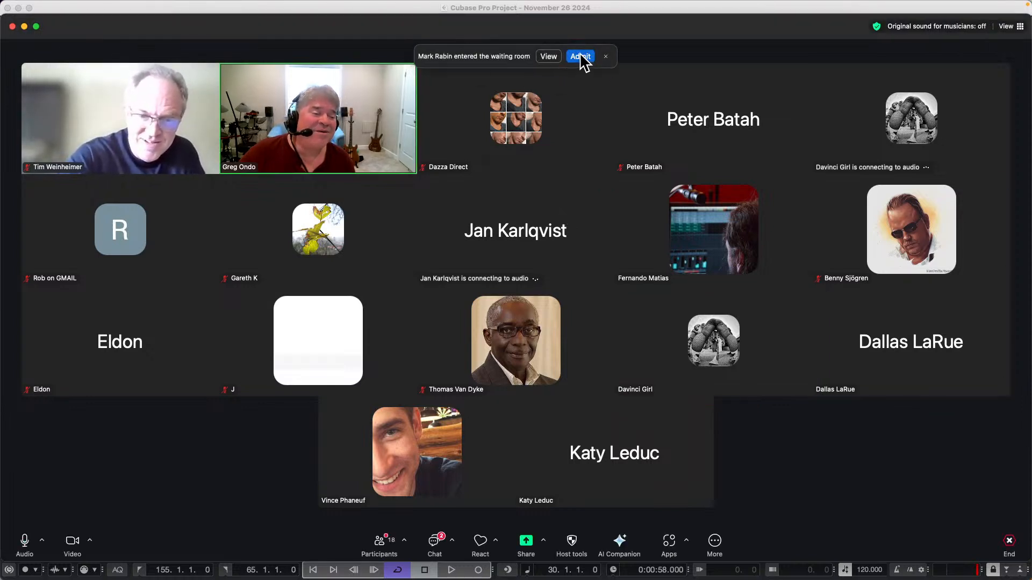
click(581, 58)
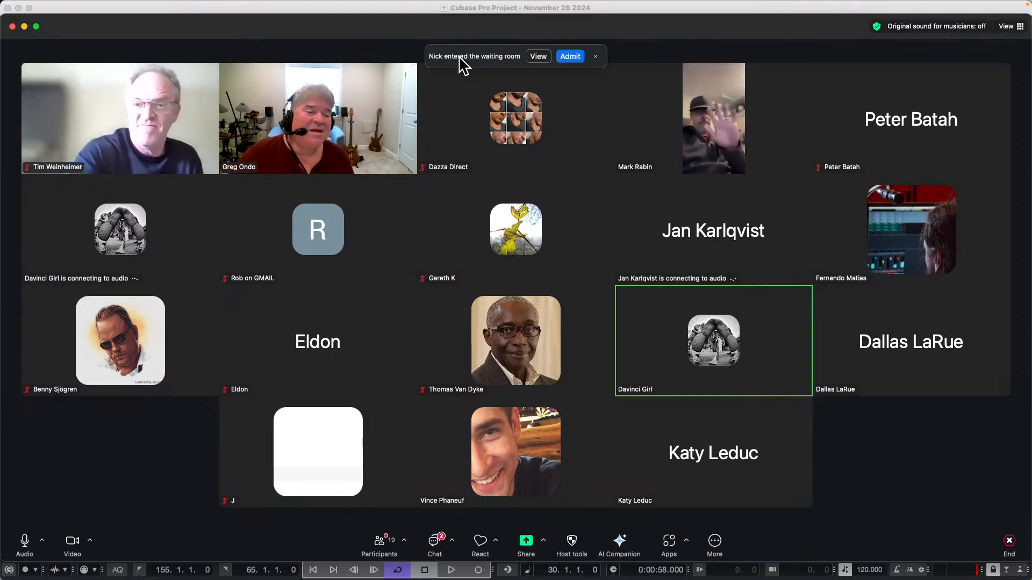
click(572, 58)
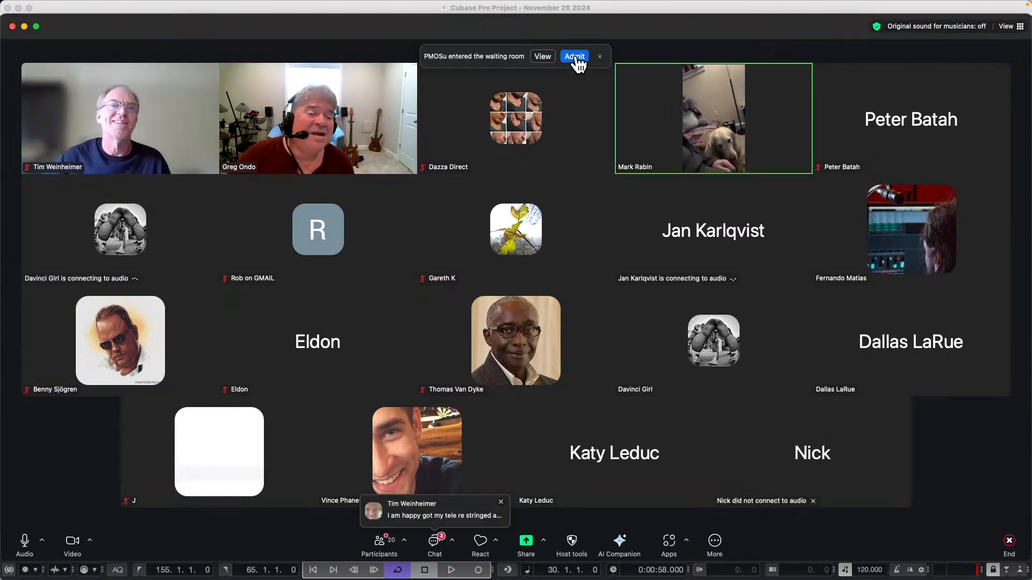
click(576, 58)
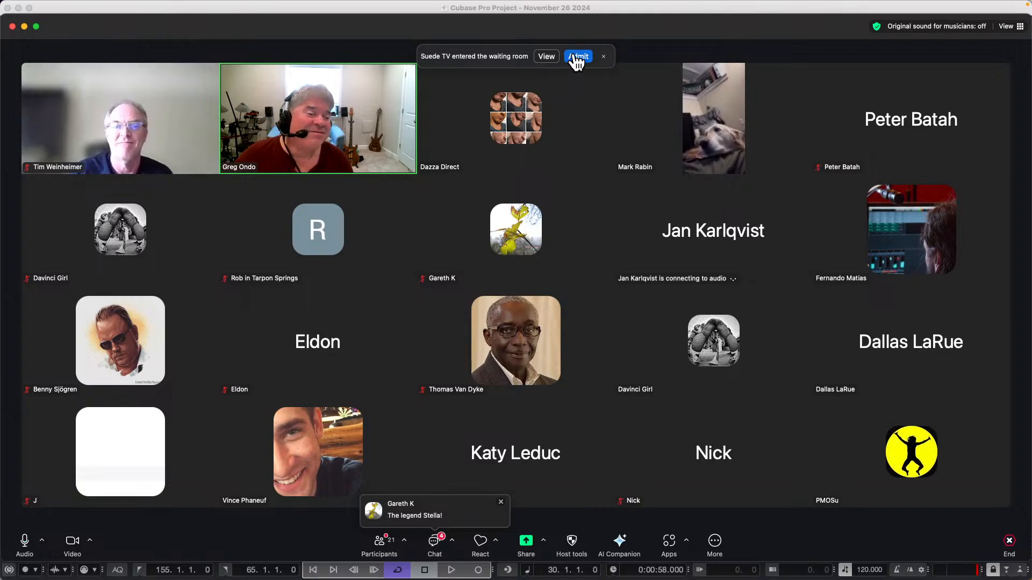
click(575, 57)
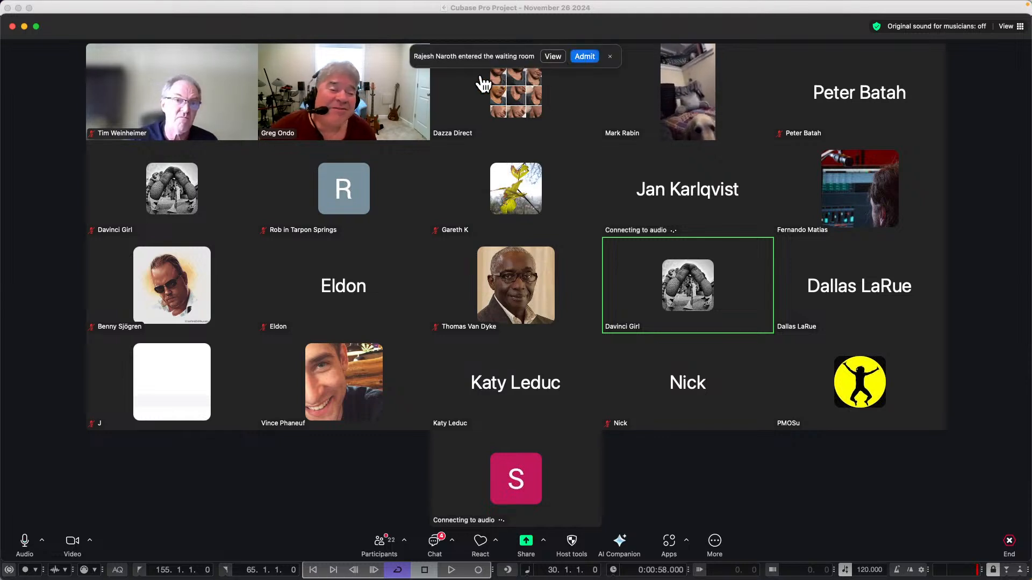
click(581, 57)
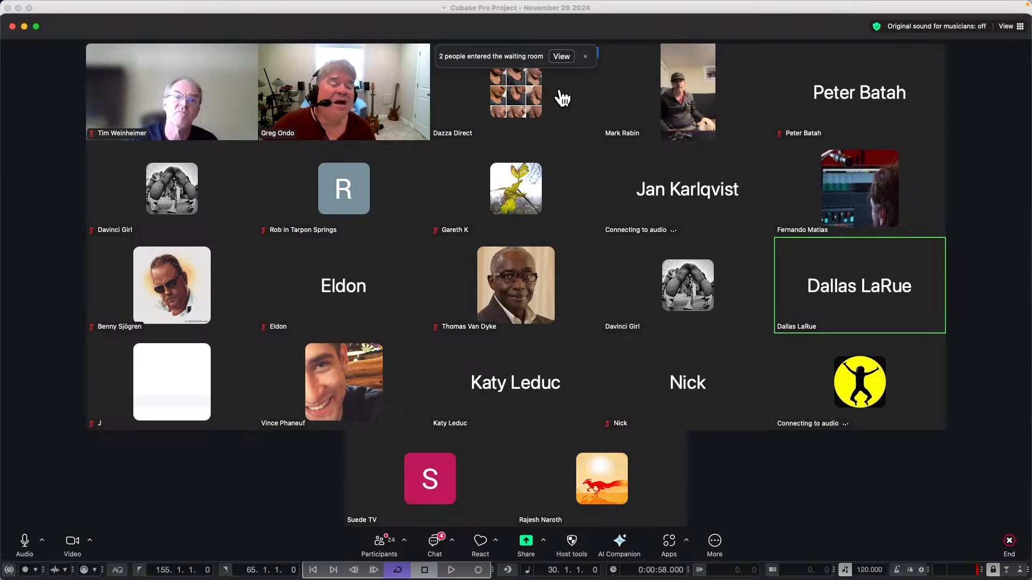
View the waiting room list from the two-person notice and admit both attendees individually.
click(561, 55)
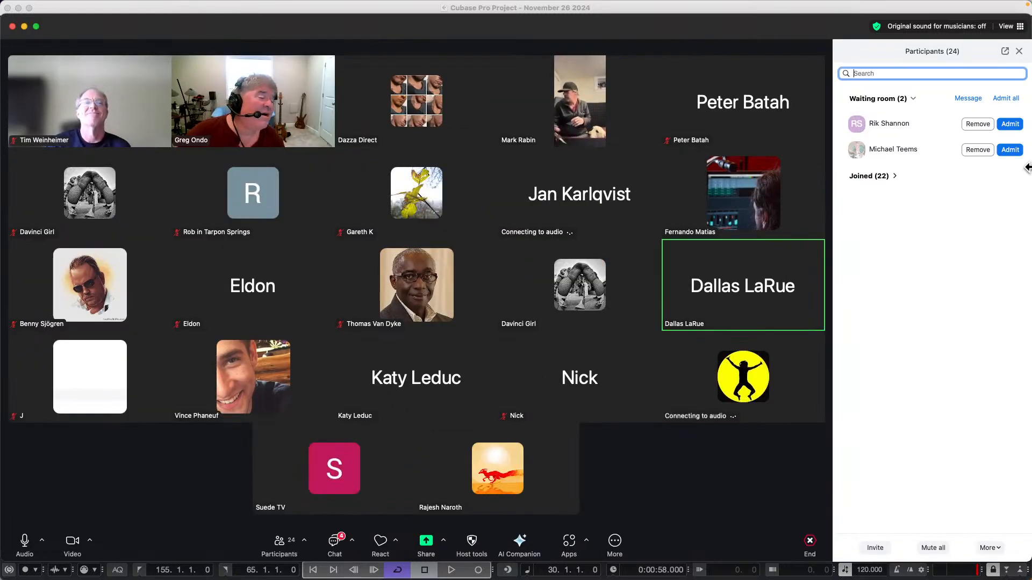
click(1010, 124)
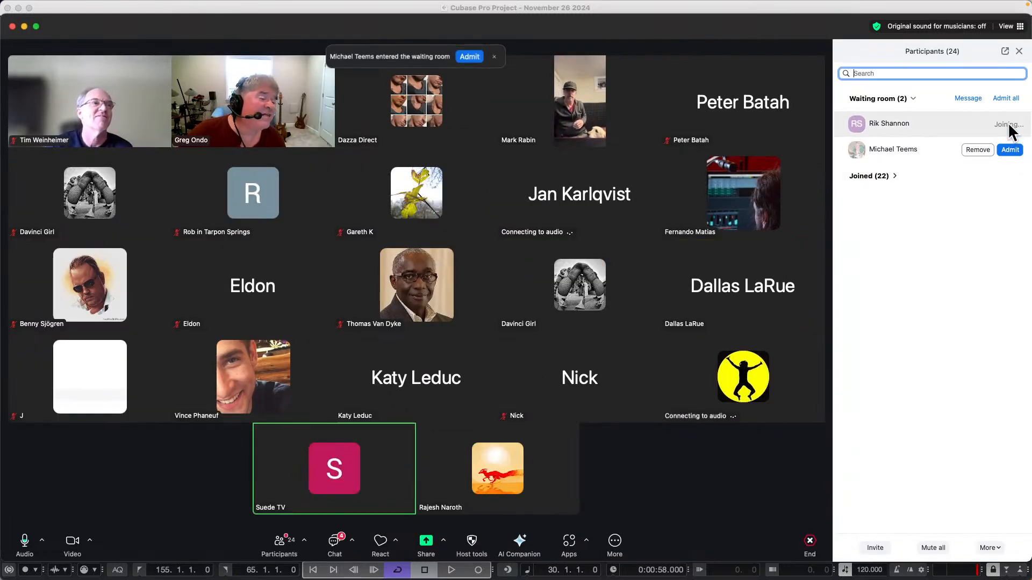
click(1010, 150)
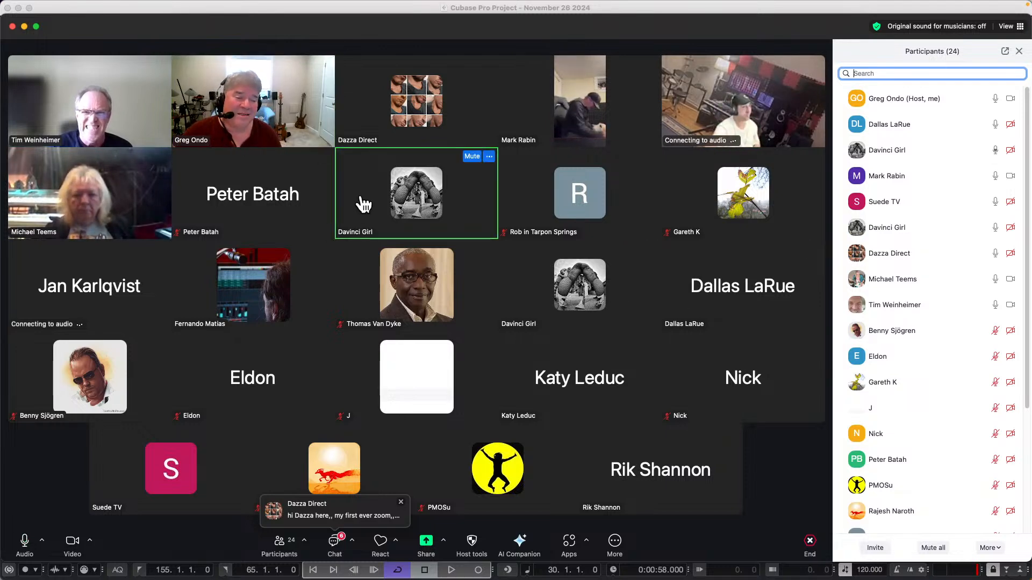
Mute the attendee highlighted as active speaker in the second row and close the participants list.
click(472, 155)
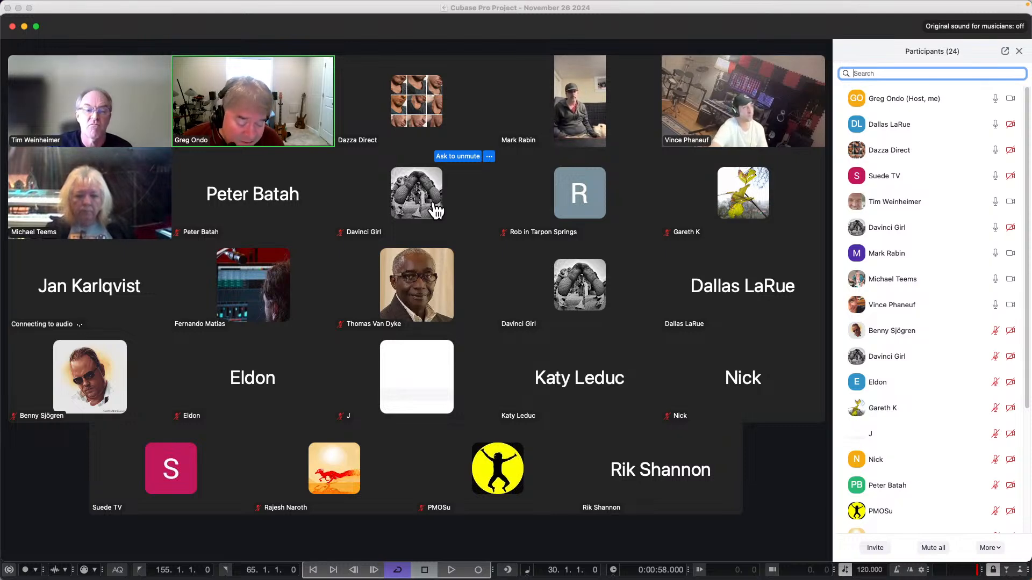
click(1019, 52)
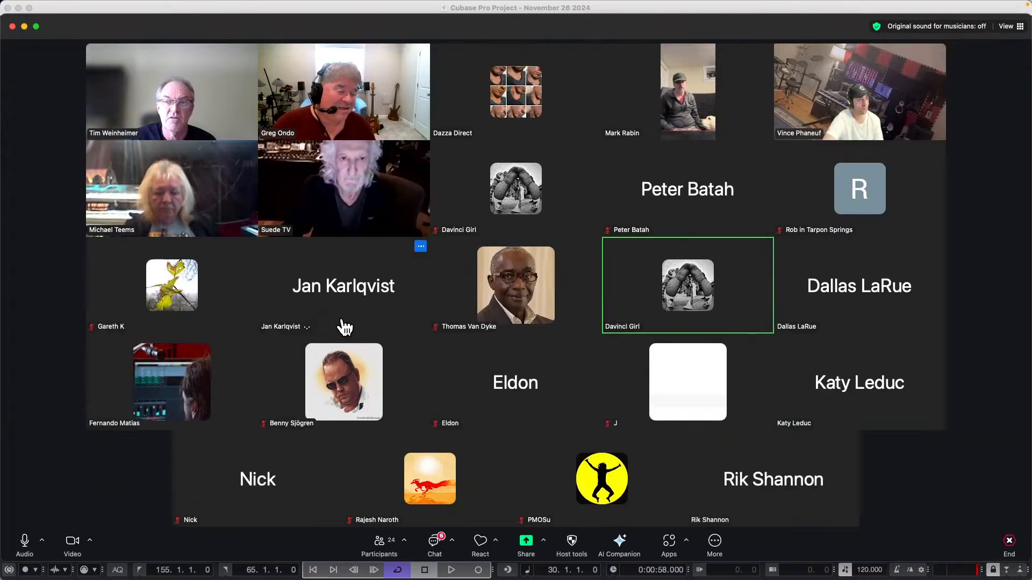